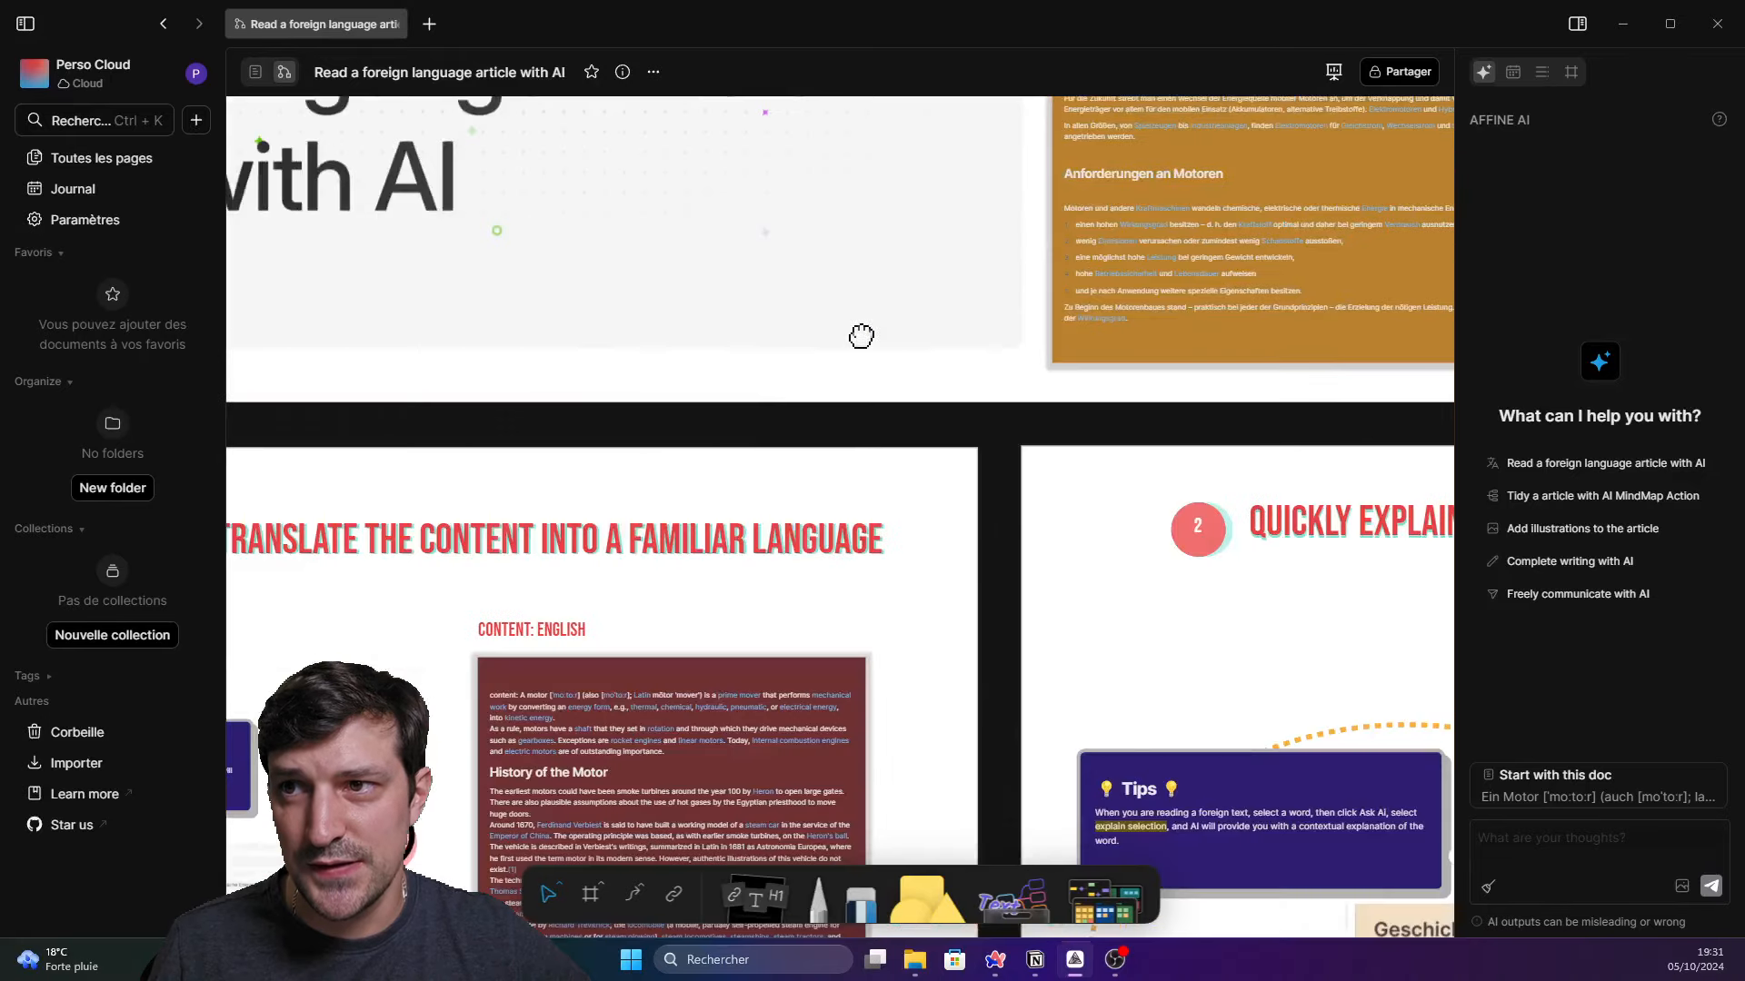
Examine the whiteboard section on quickly translating content into a familiar language, including its tips card, translation demo and English text
drag(376, 689, 652, 301)
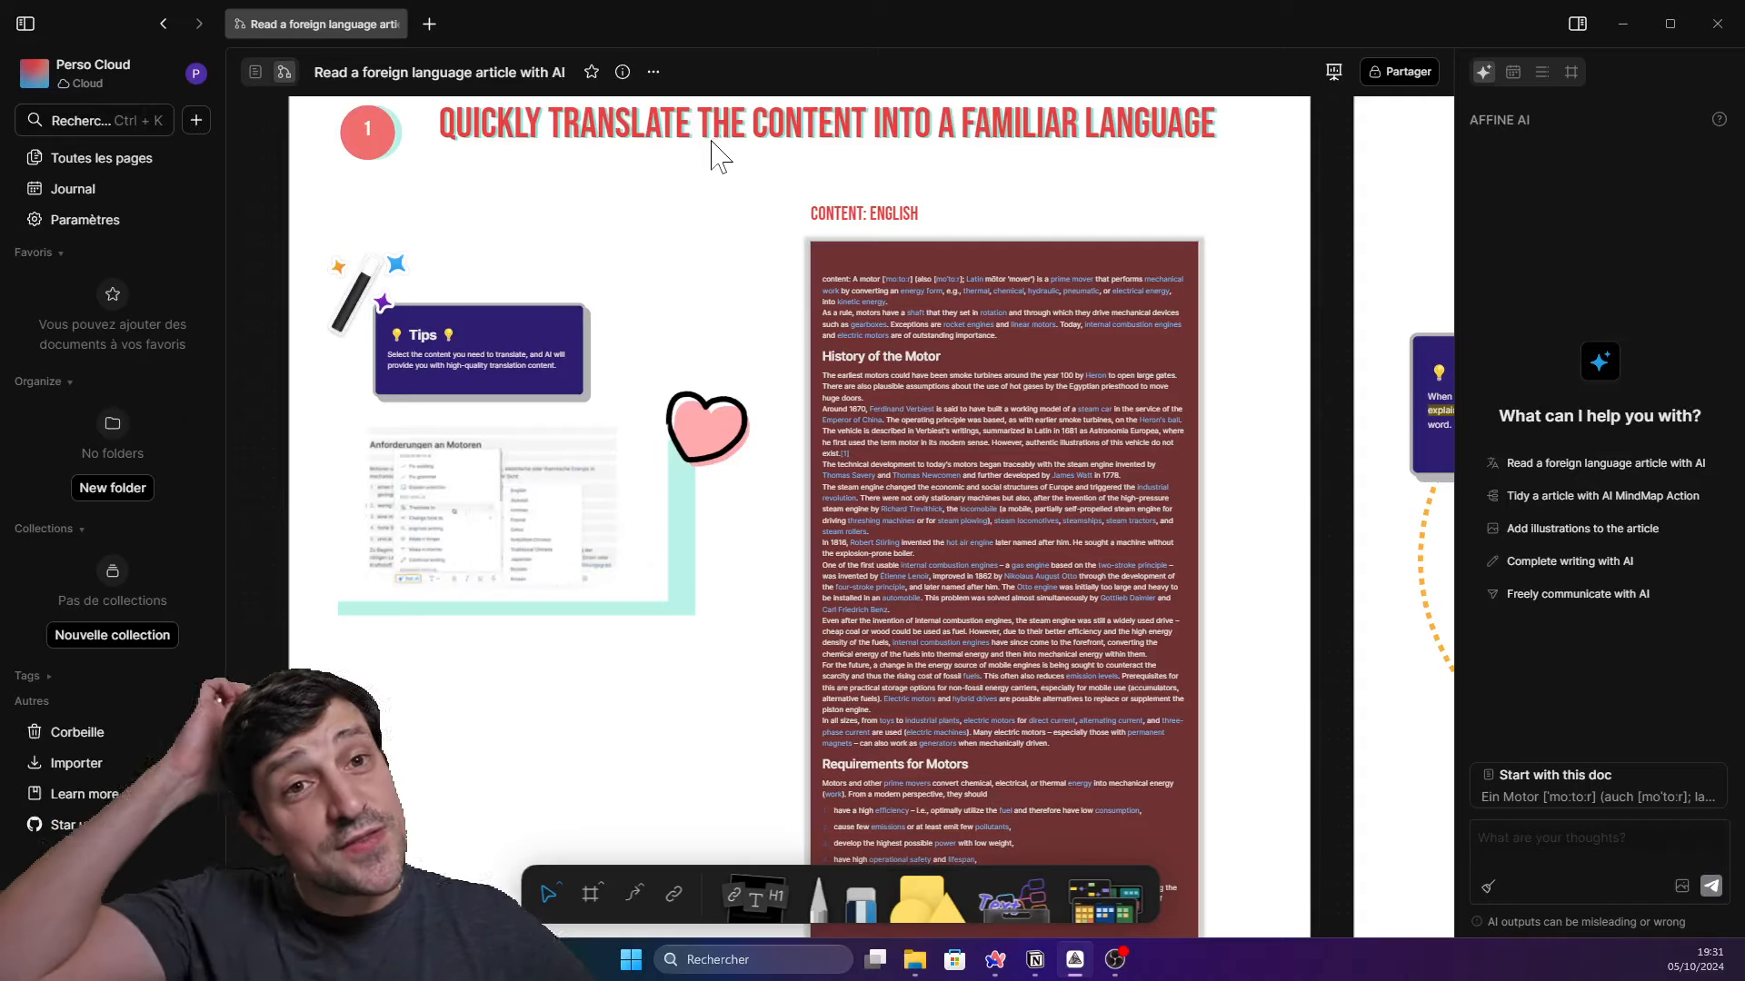
scroll(861, 179, right, 2)
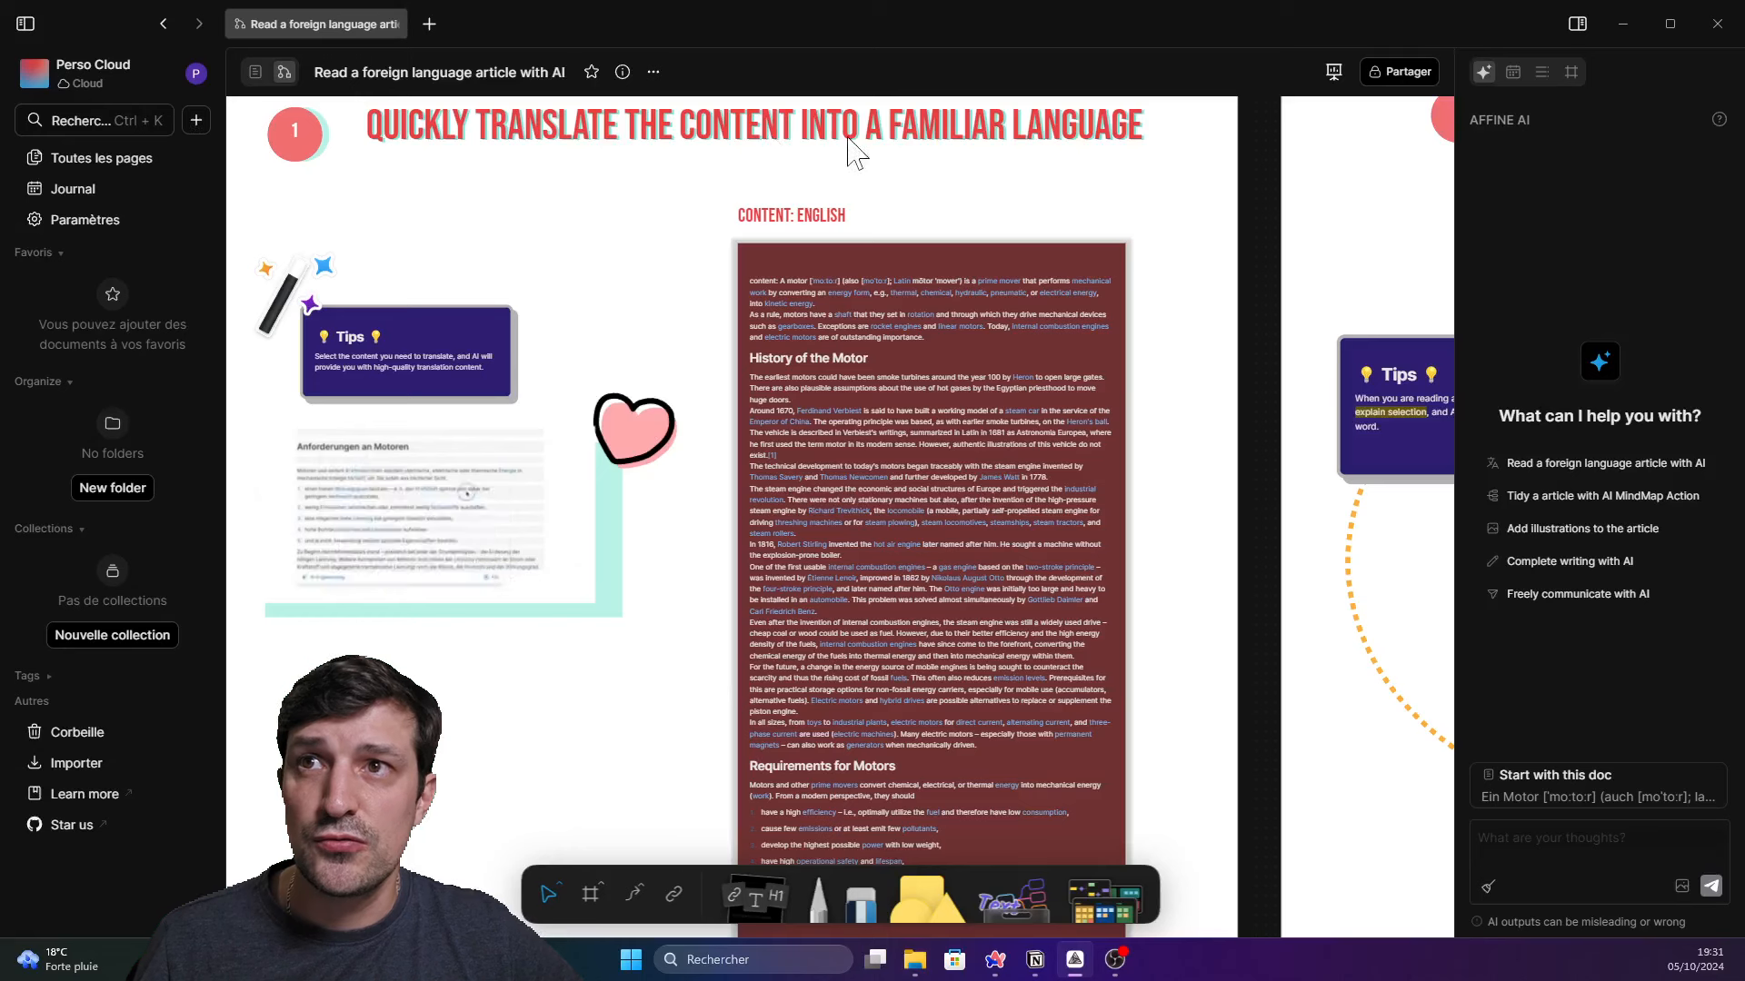
scroll(1051, 155, down, 3)
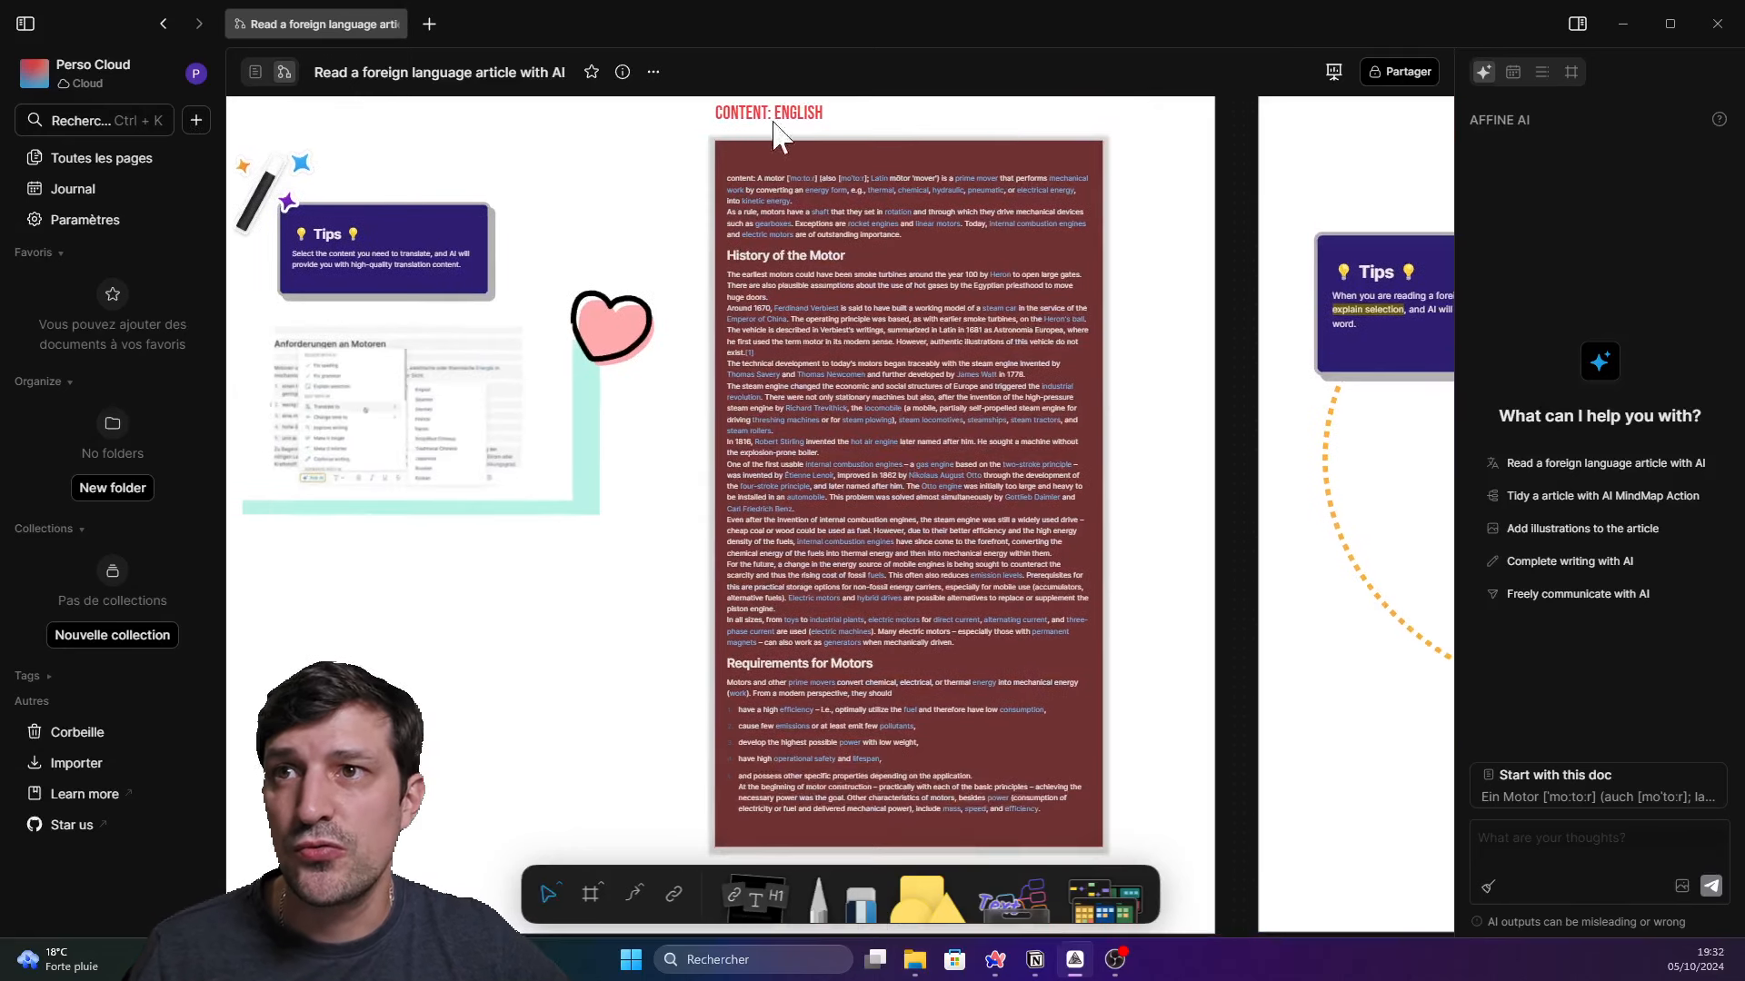
scroll(564, 492, down, 2)
scroll(581, 363, left, 3)
scroll(627, 364, up, 2)
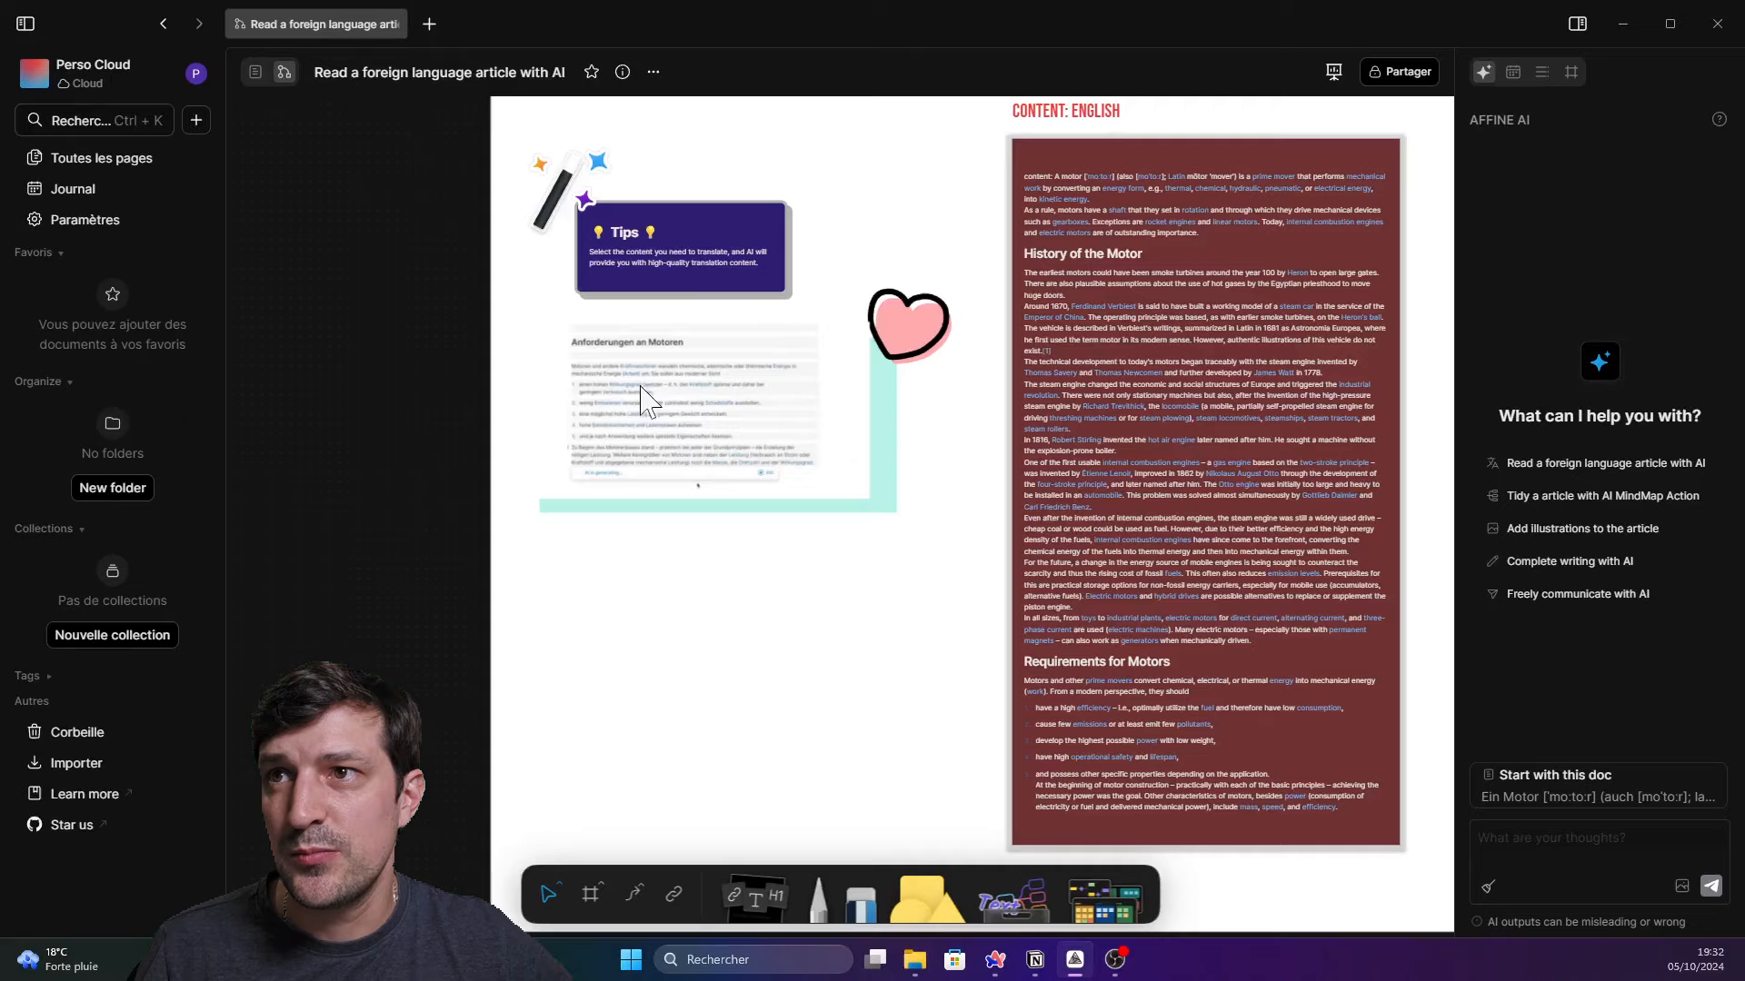
scroll(667, 392, up, 5)
drag(404, 193, 492, 283)
click(972, 443)
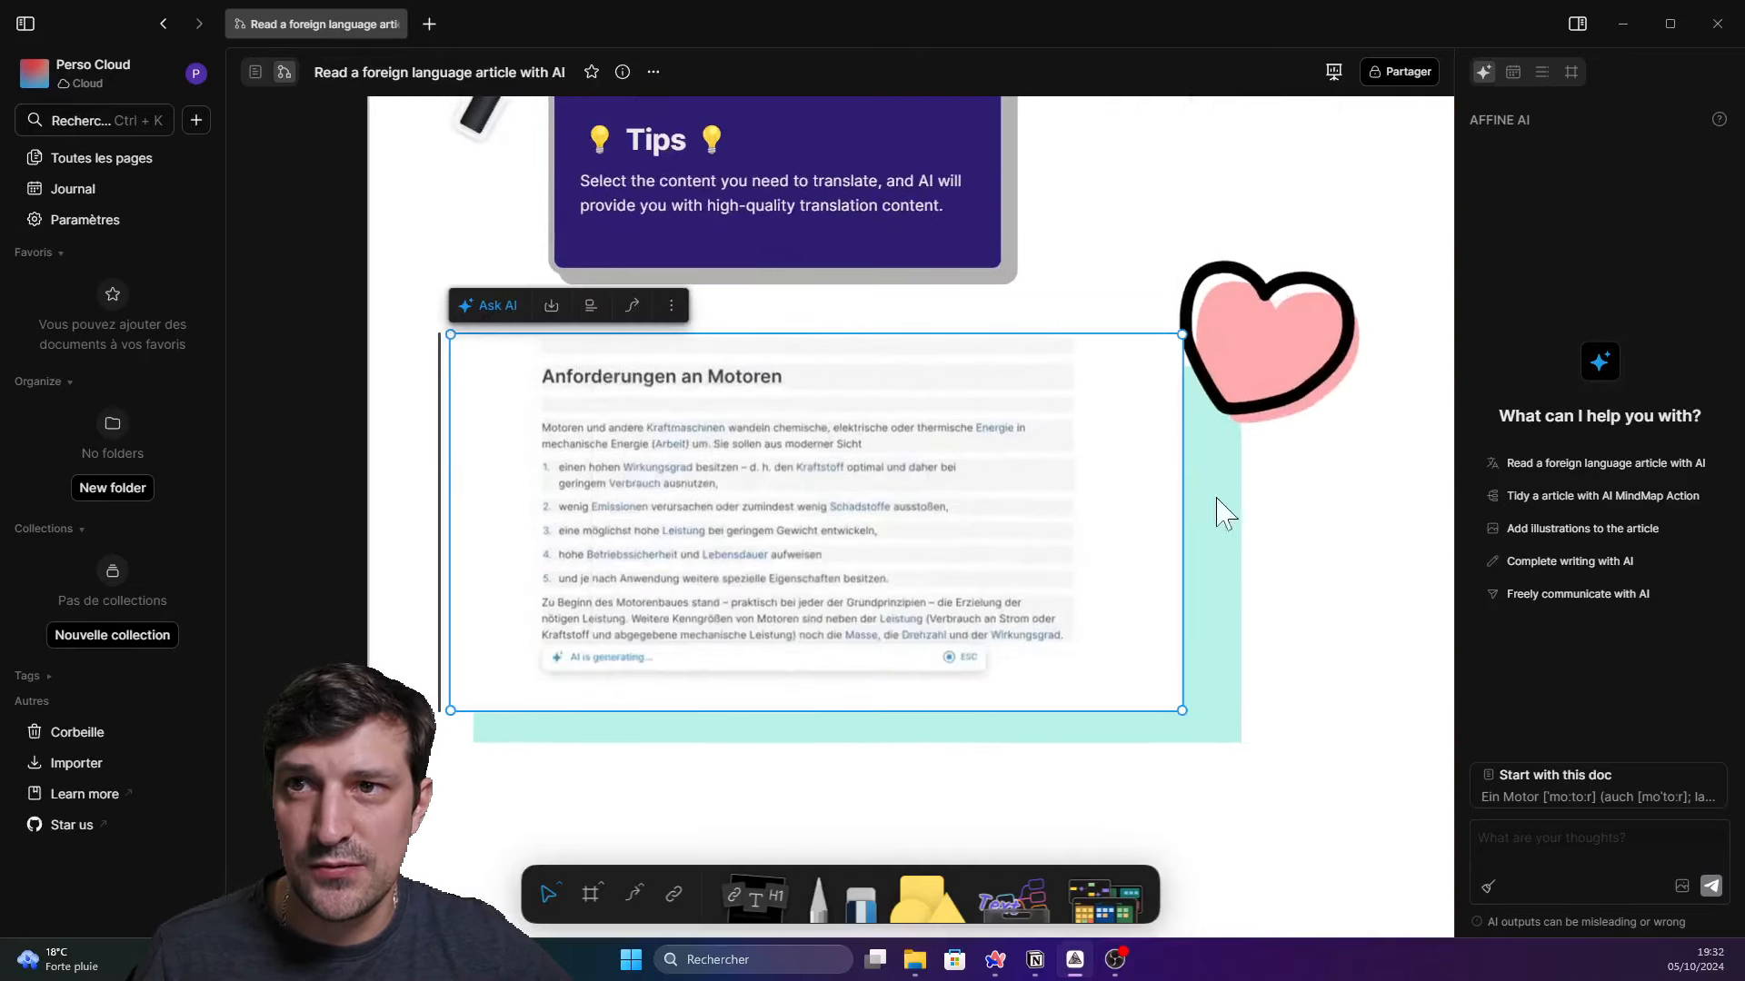
click(1269, 493)
drag(1227, 532, 955, 503)
scroll(967, 485, down, 2)
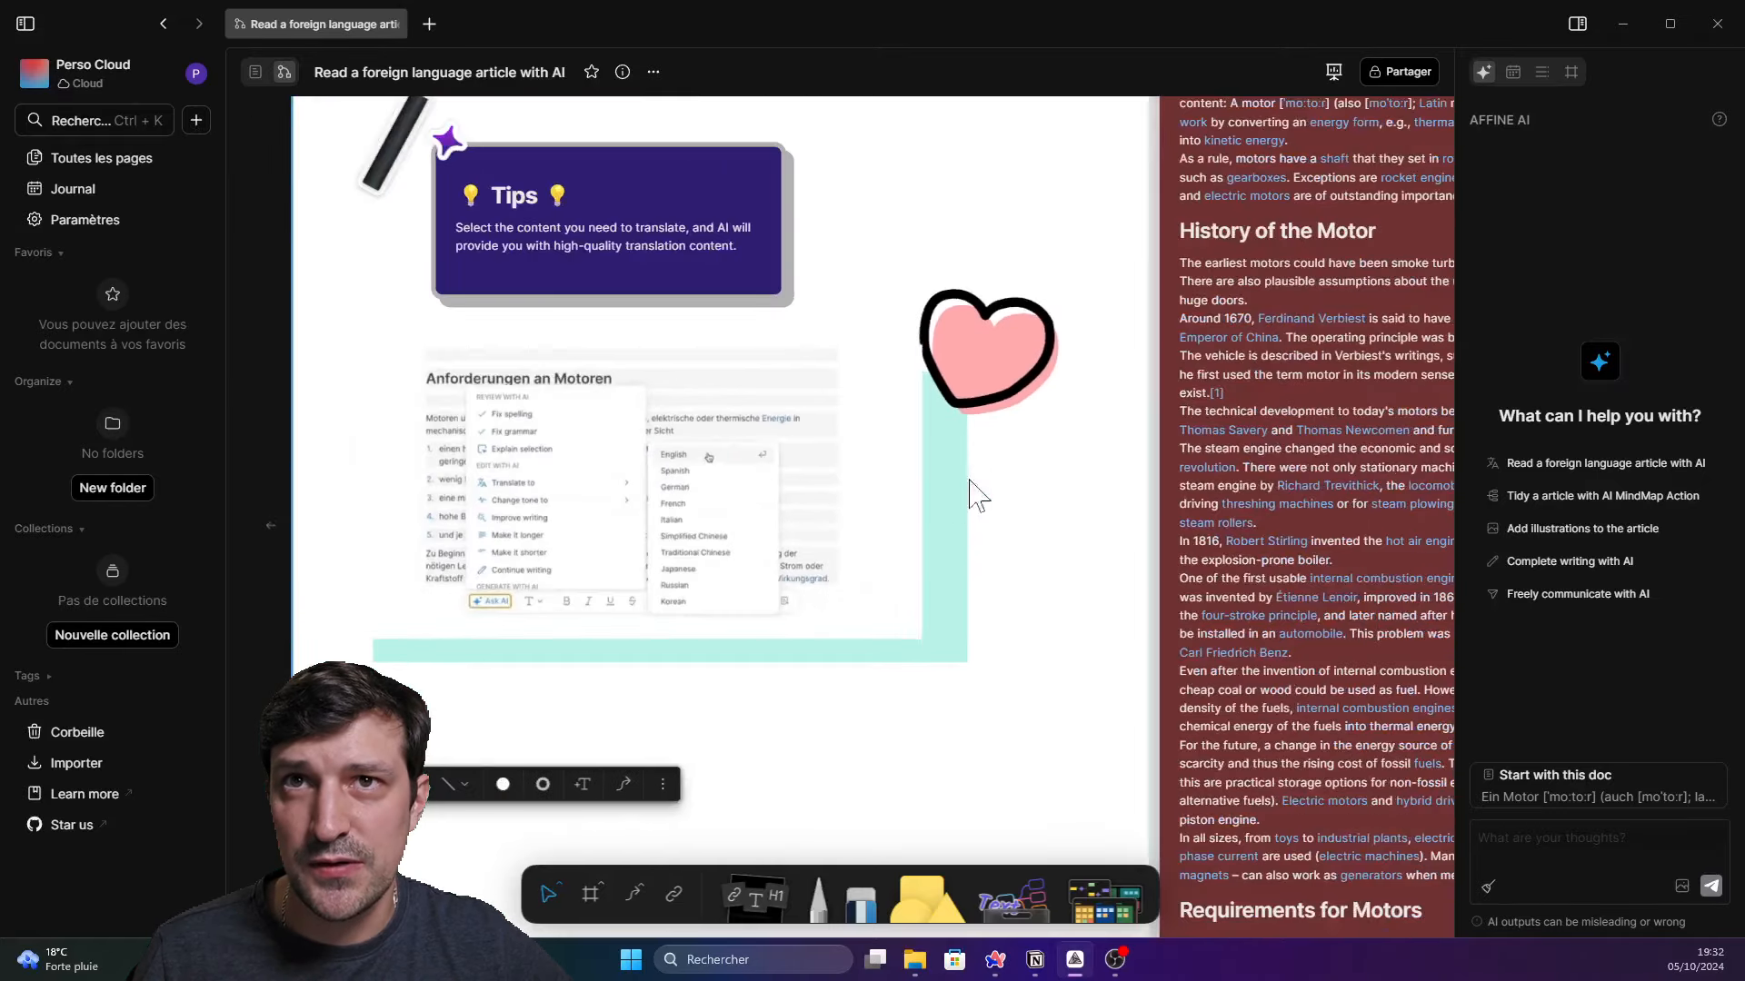
Preview the whiteboard in presentation mode, then return to the editing view of the translation section
click(1332, 69)
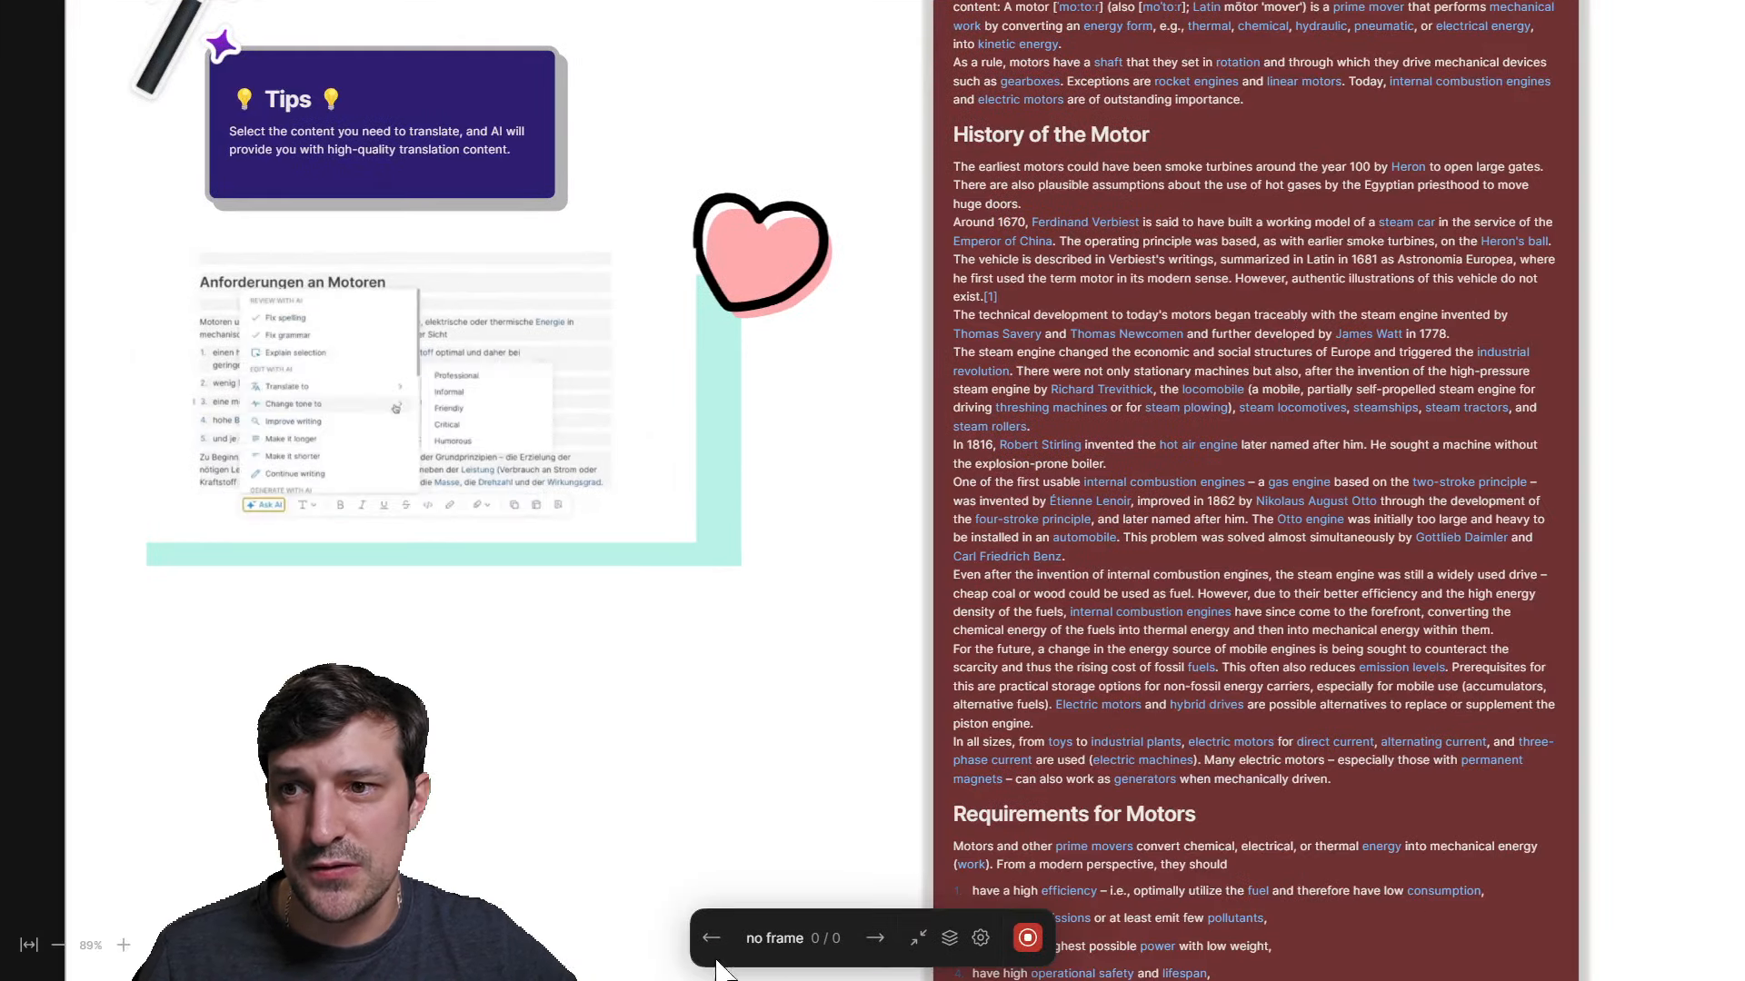
click(1027, 938)
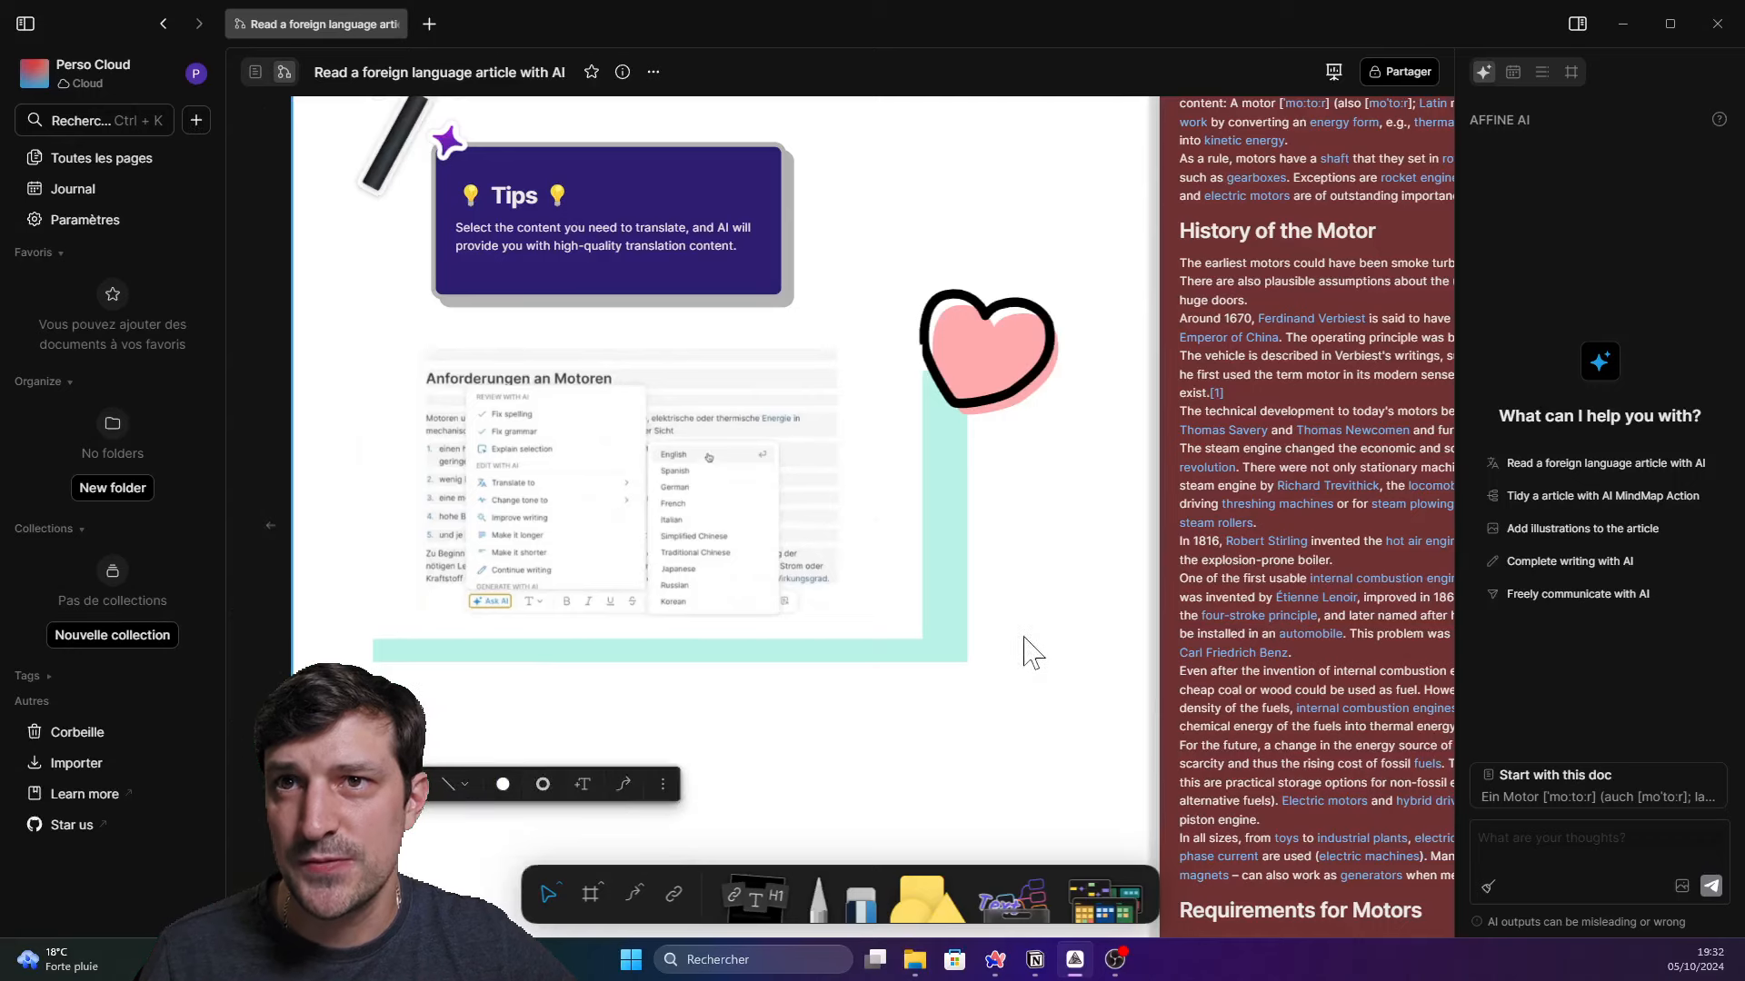
drag(1023, 637, 872, 474)
scroll(872, 476, down, 2)
drag(508, 362, 696, 486)
scroll(693, 489, up, 2)
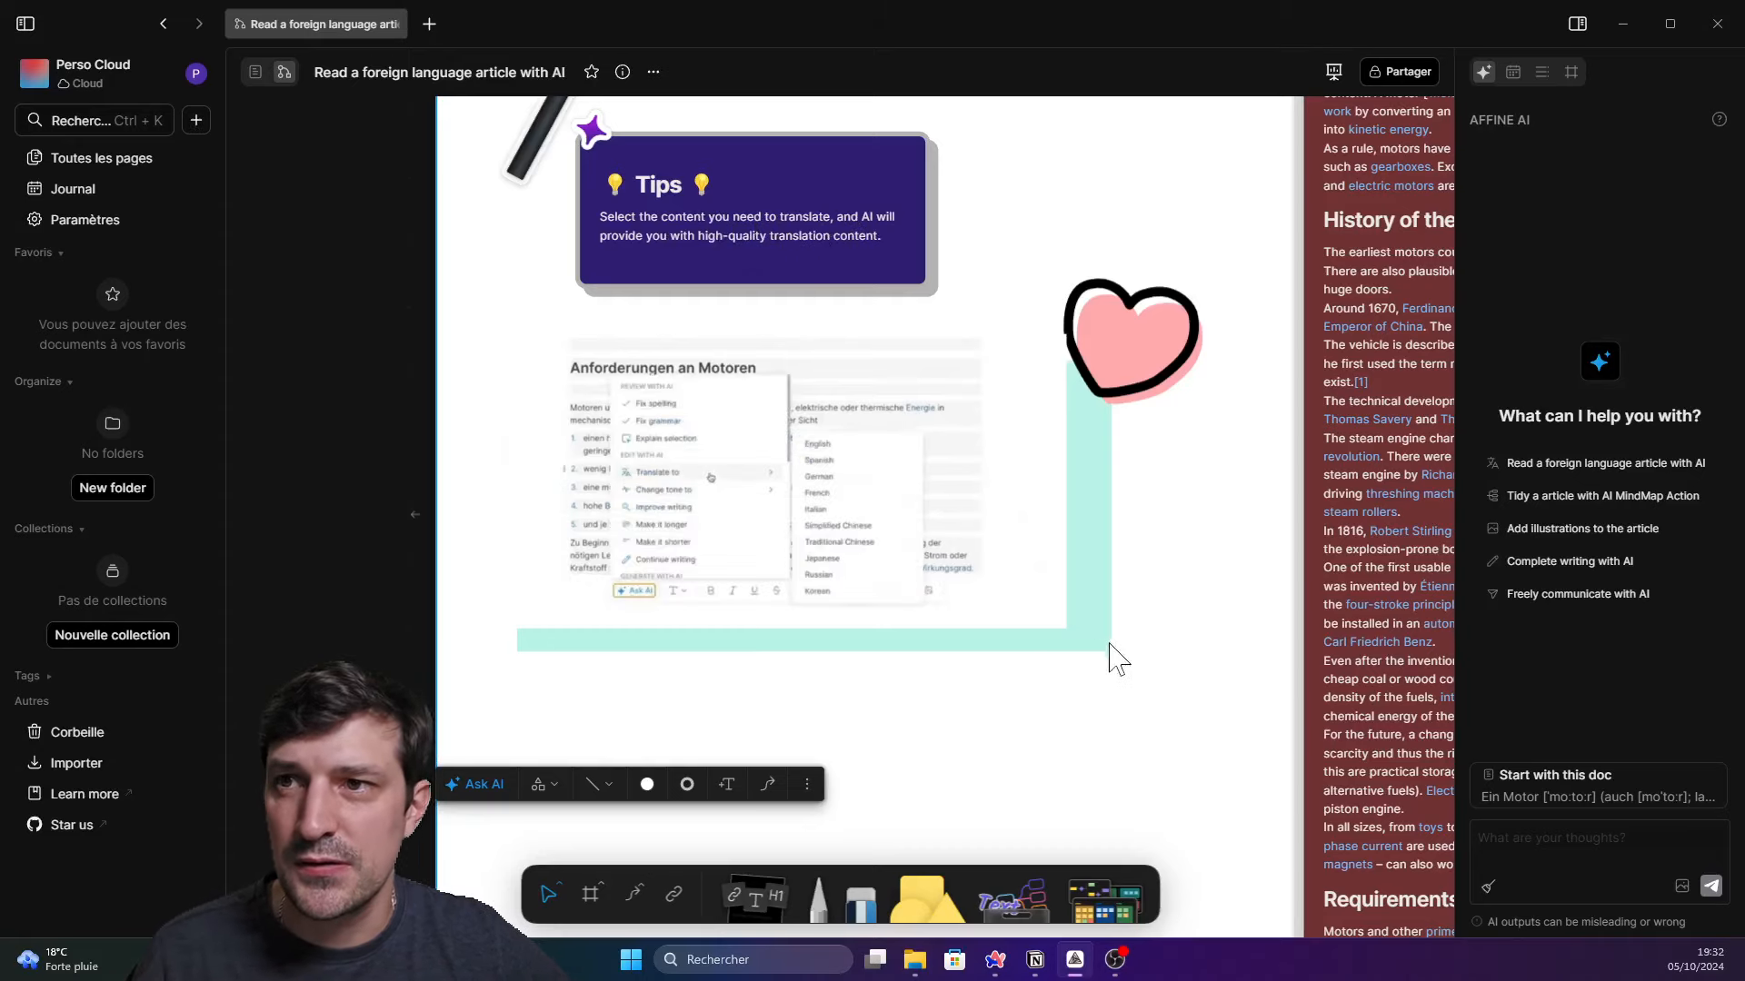
scroll(743, 557, up, 4)
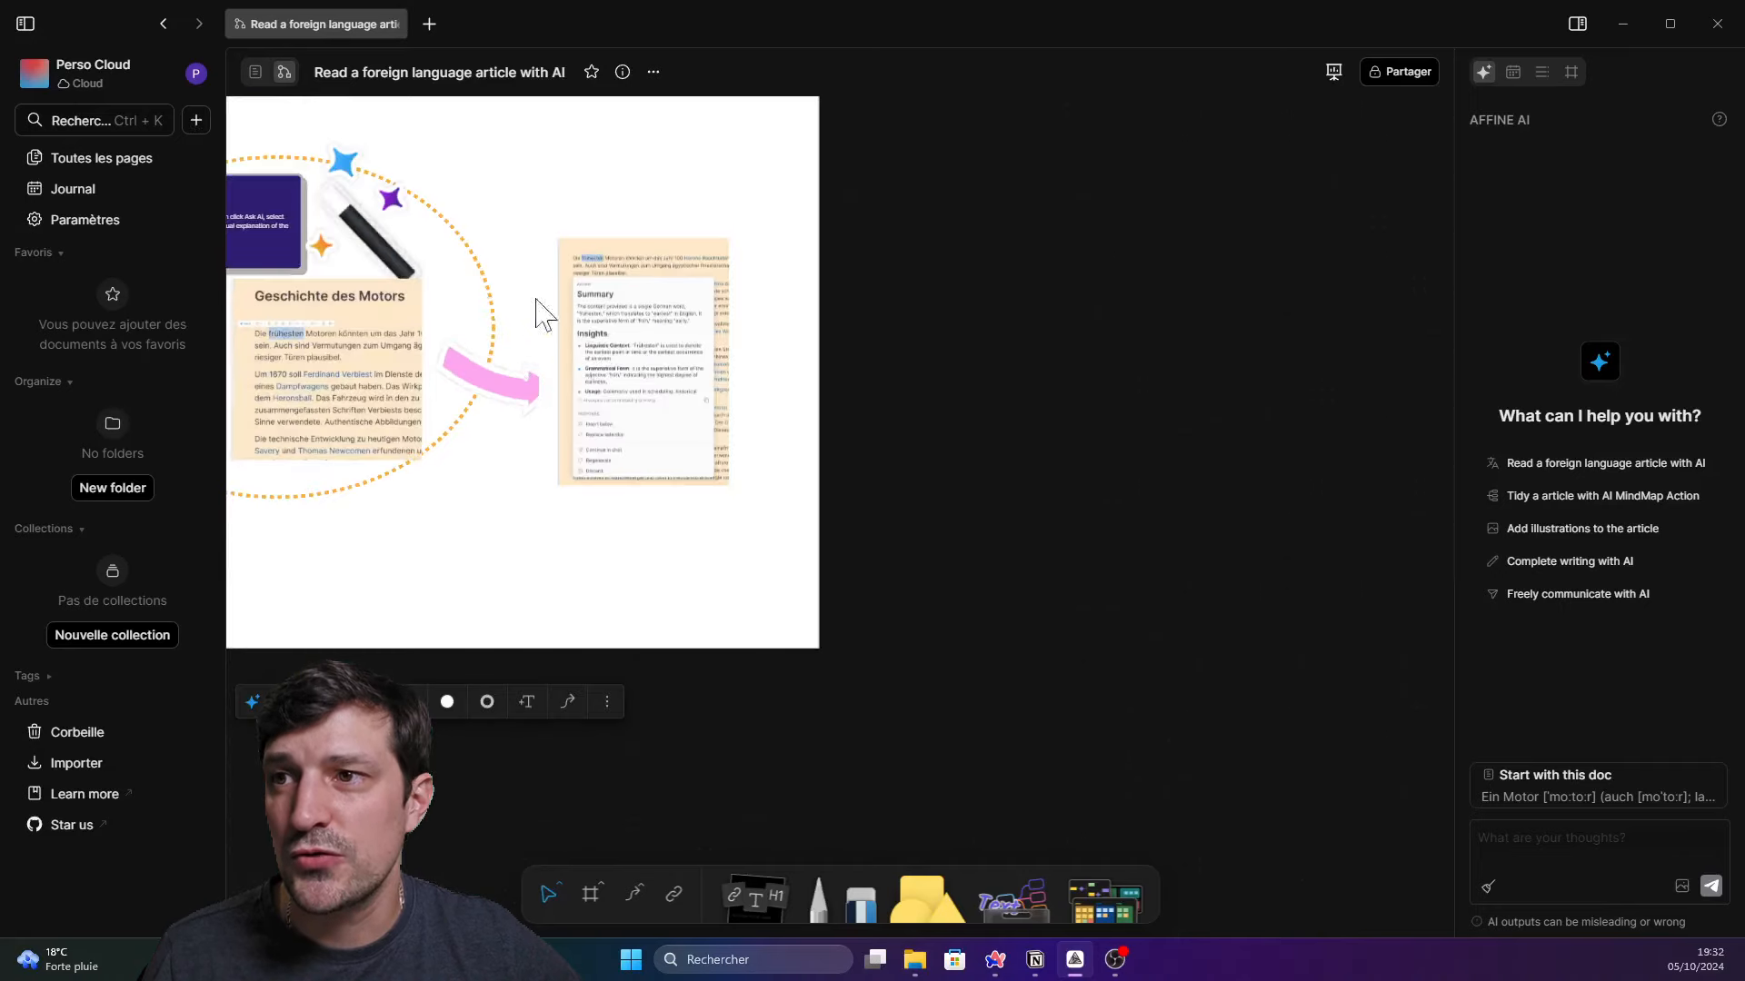
Examine the "Quickly explain any word" section with its tips card and explanation example
click(487, 272)
scroll(754, 361, down, 5)
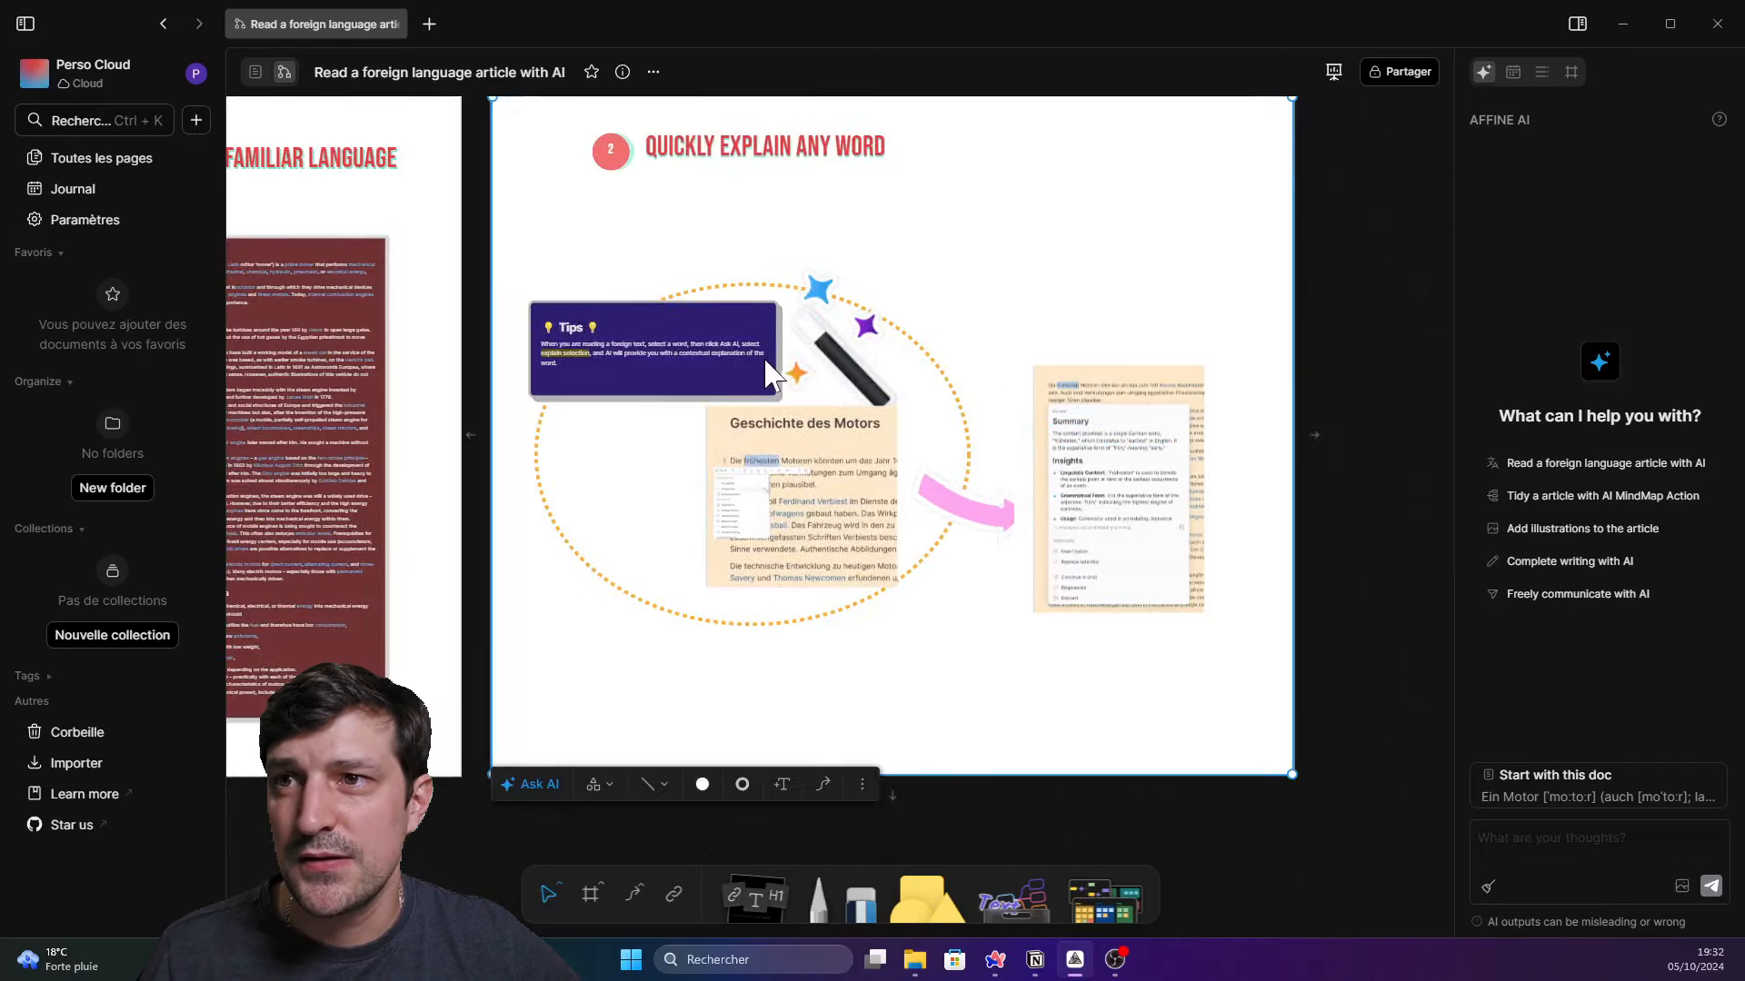
drag(637, 271, 749, 407)
scroll(750, 404, up, 3)
scroll(754, 407, down, 2)
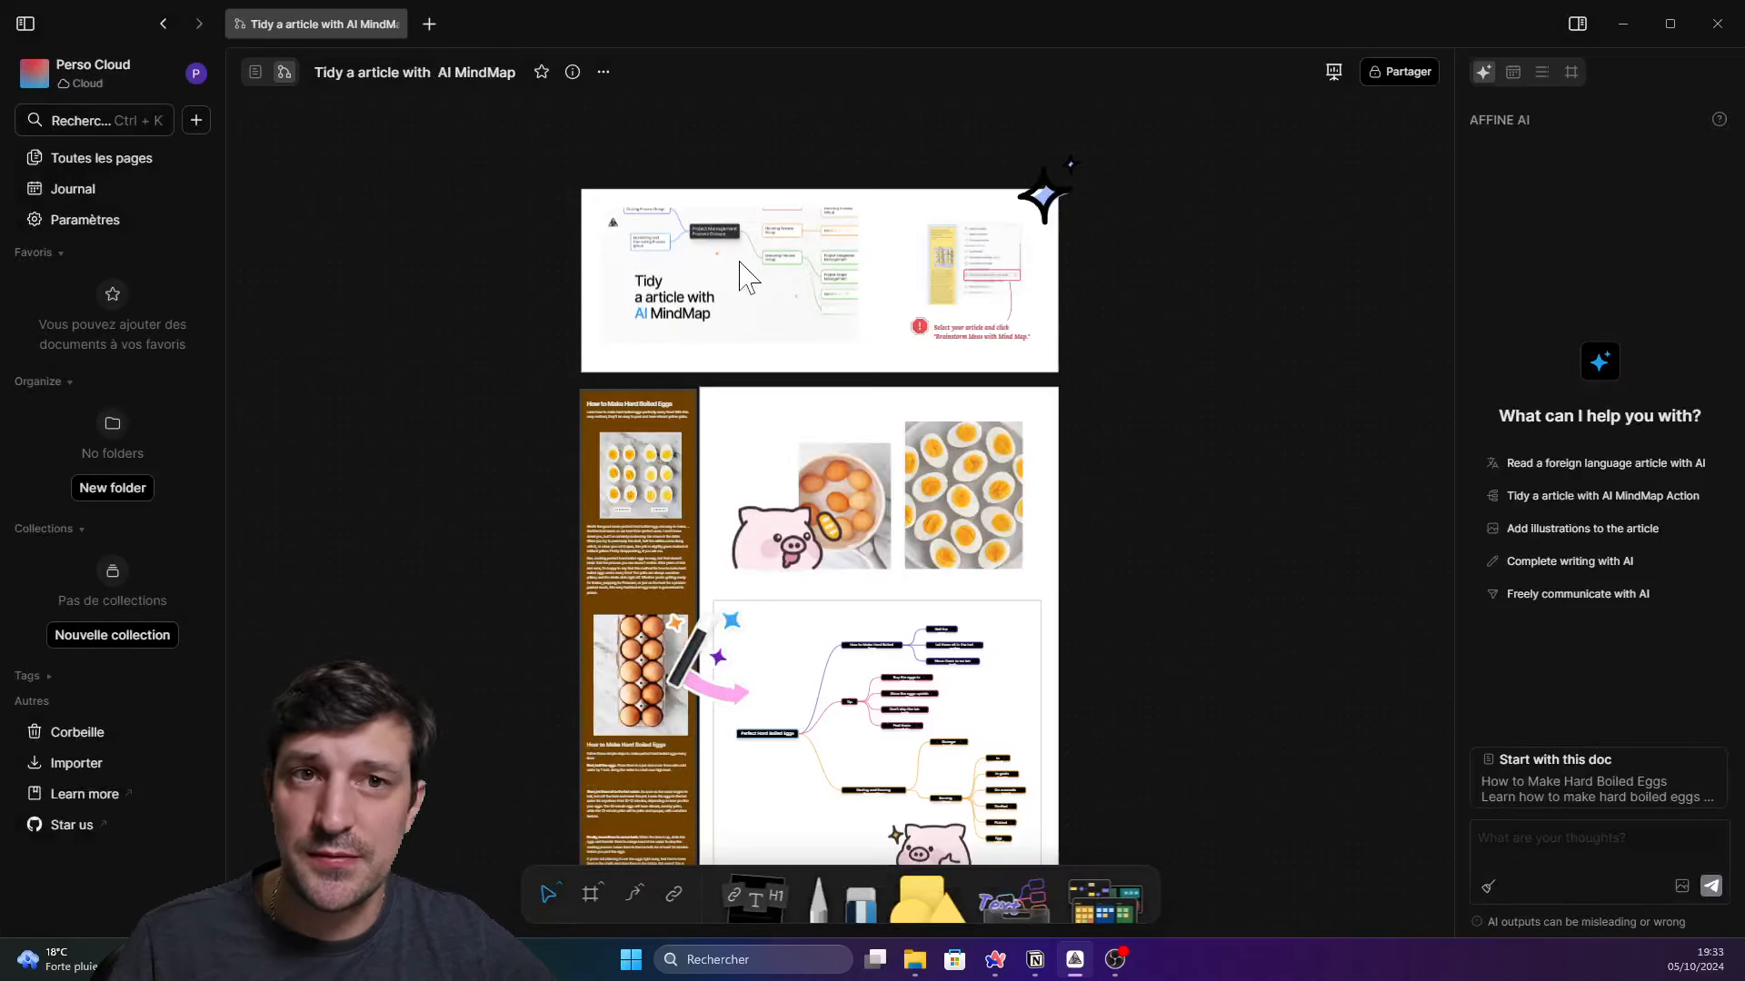
Examine the AI MindMap example's title banner and its instructions for the "Brainstorm ideas with mind map" action
scroll(707, 270, up, 5)
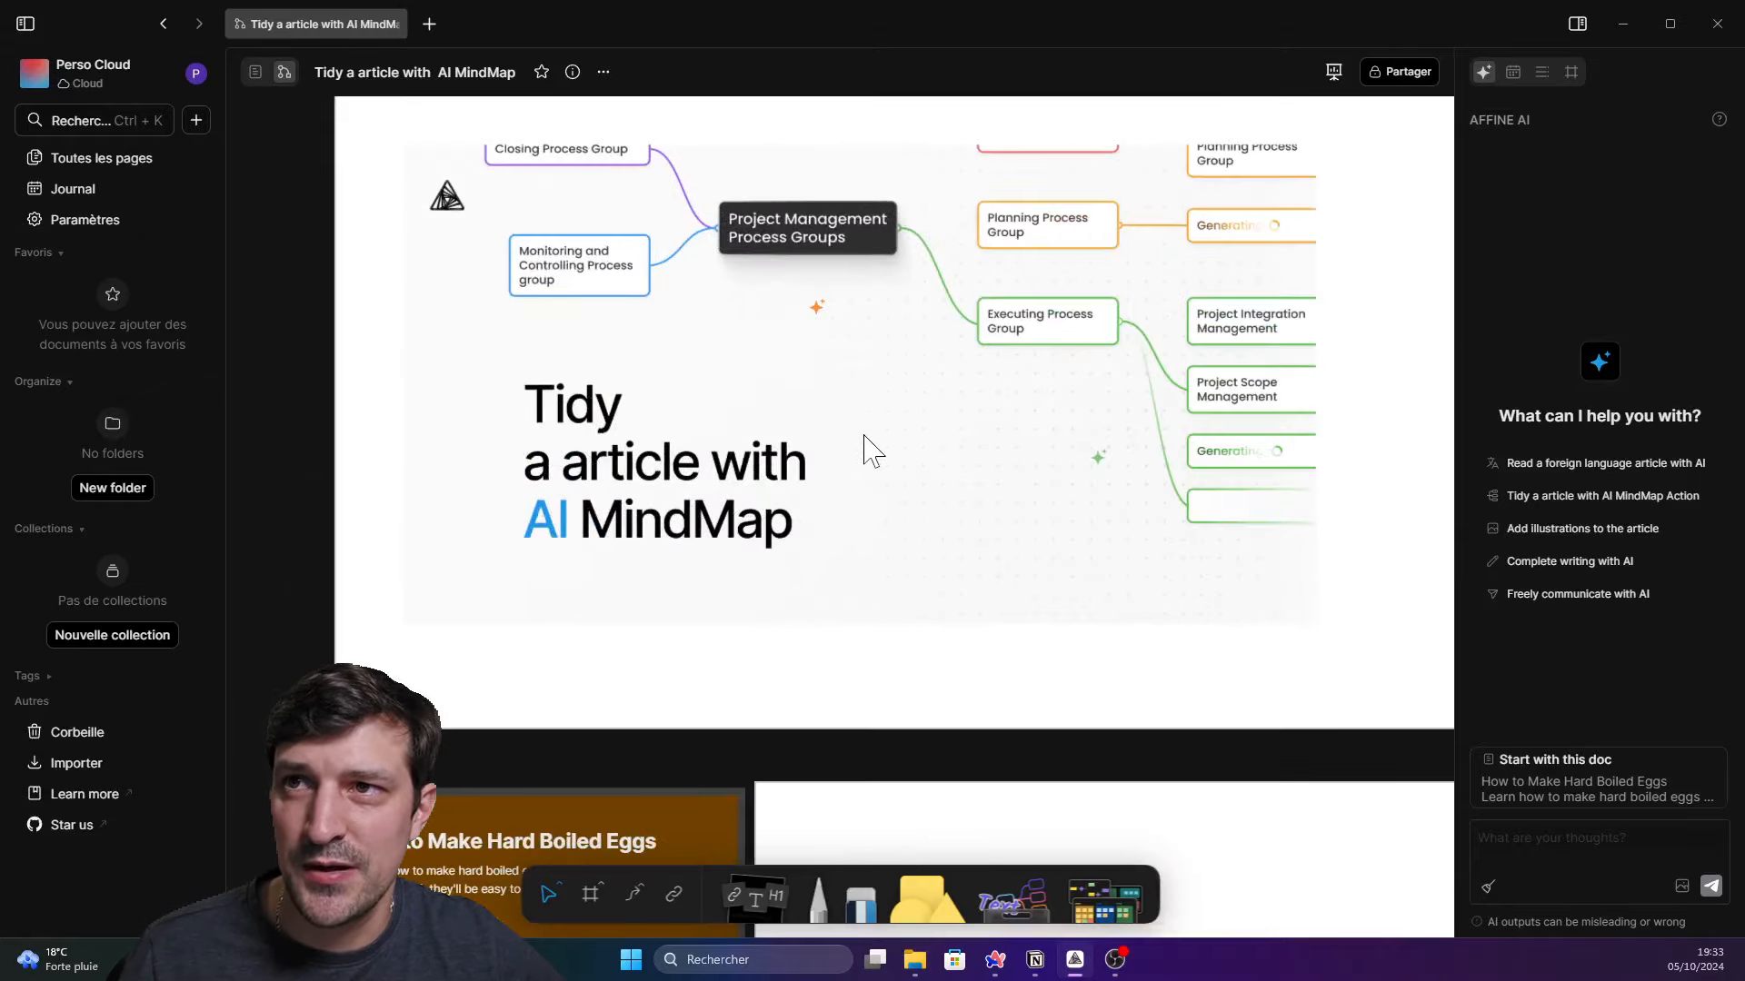
drag(863, 445, 800, 512)
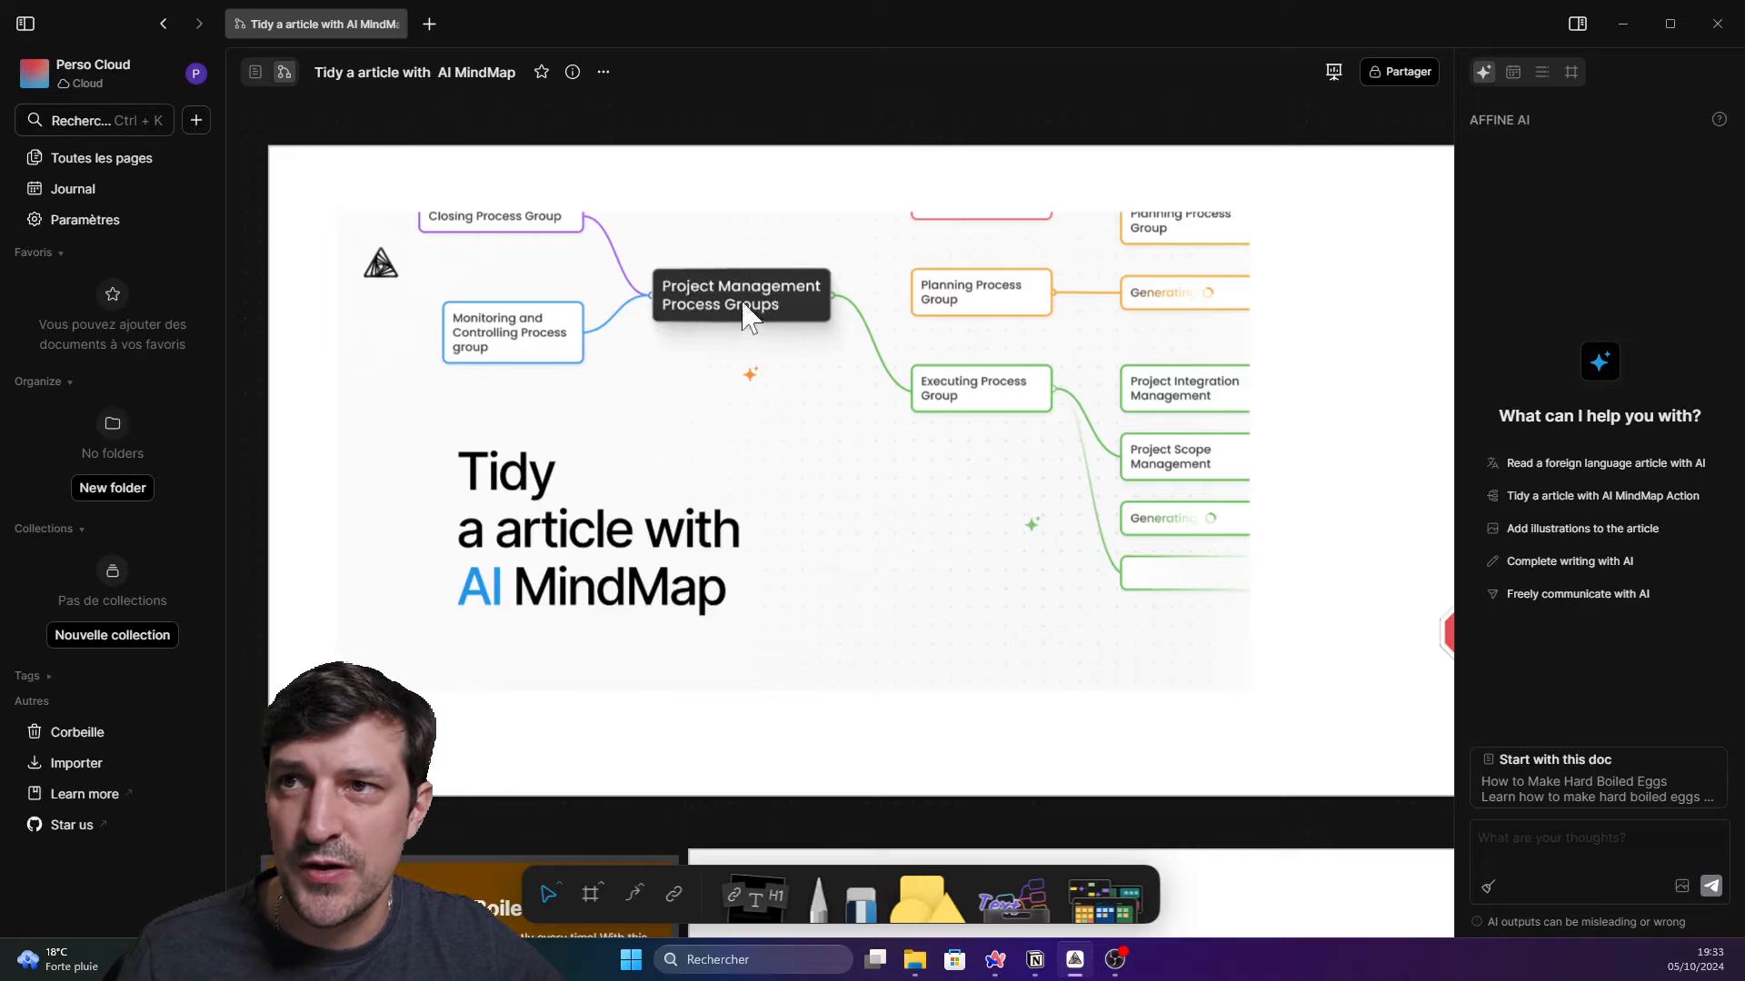
drag(988, 516, 350, 438)
drag(1130, 462, 990, 464)
scroll(969, 411, up, 1)
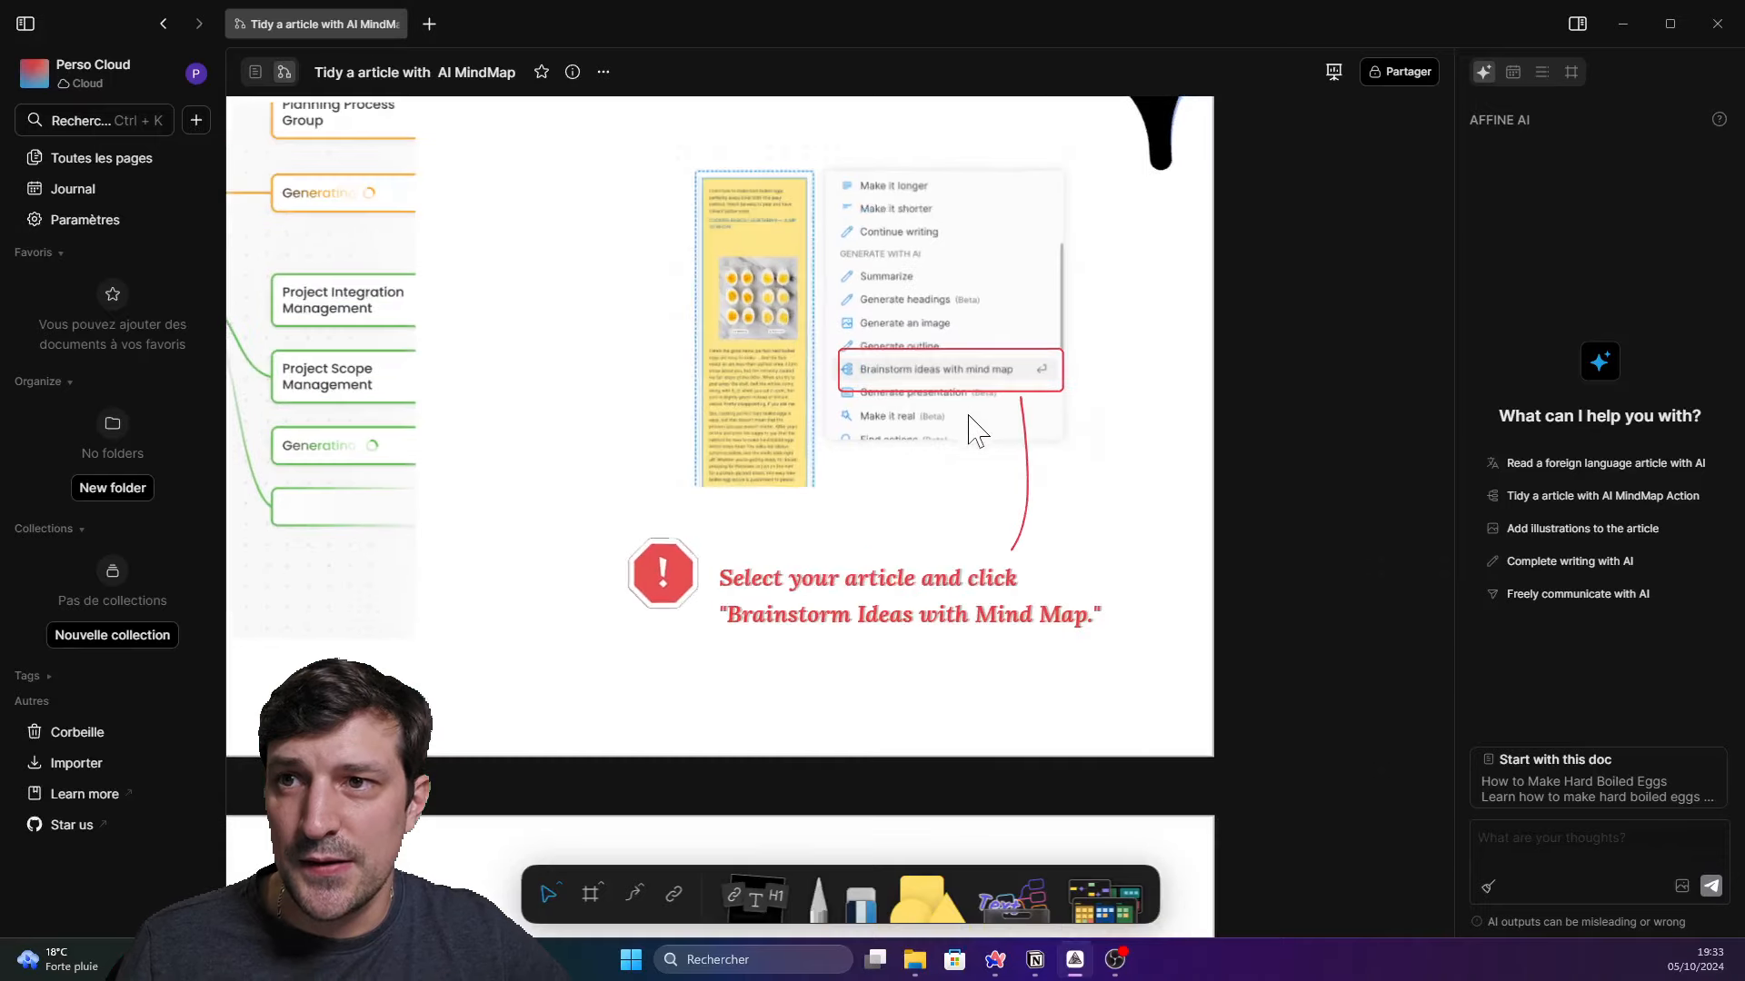
scroll(777, 300, up, 5)
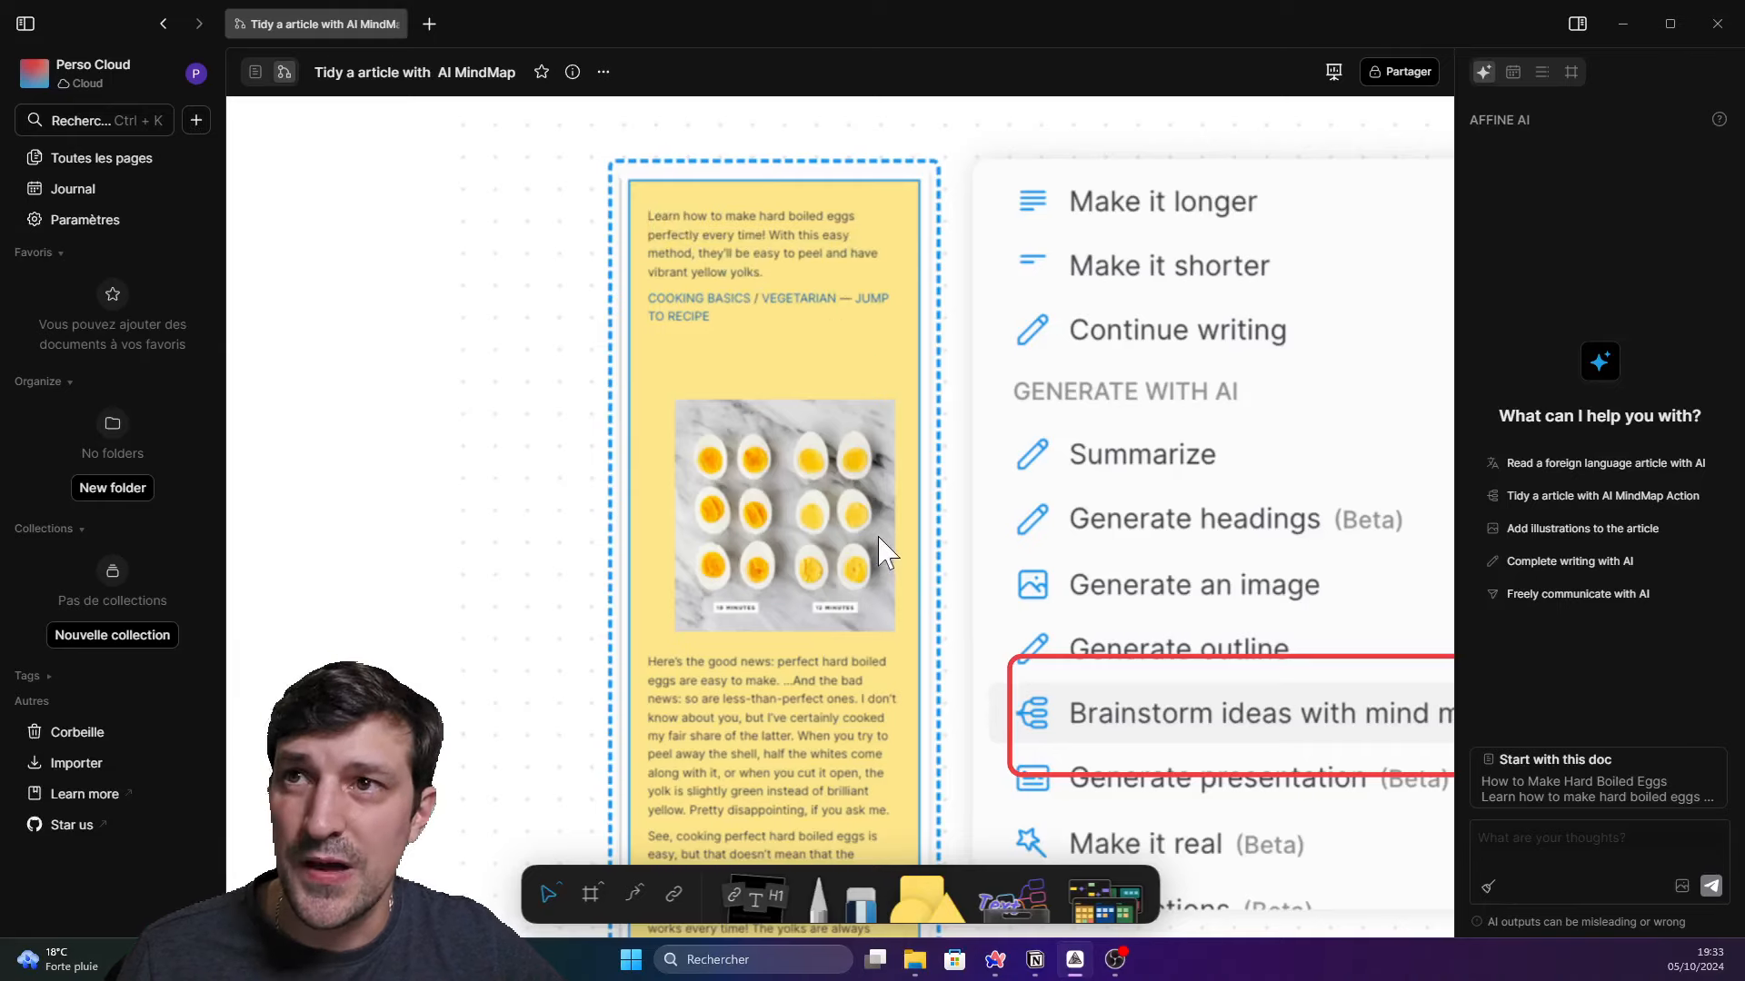
drag(921, 659, 756, 390)
drag(1114, 532, 799, 542)
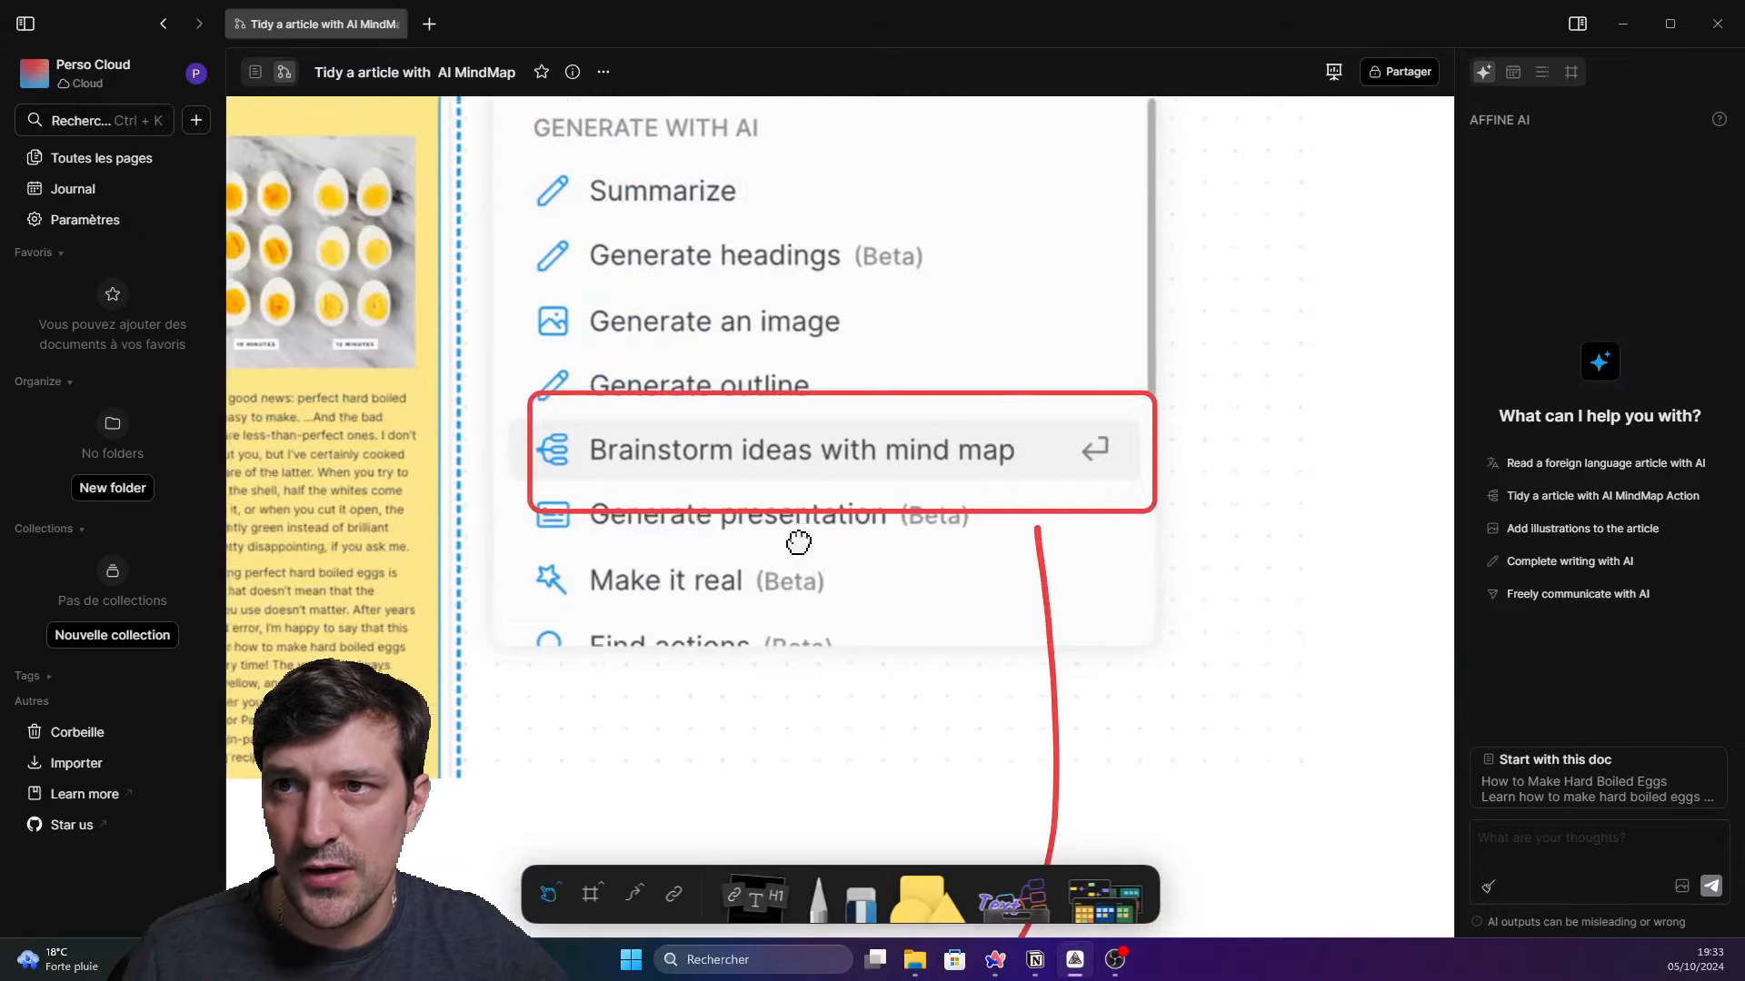
scroll(806, 507, down, 3)
drag(716, 486, 799, 515)
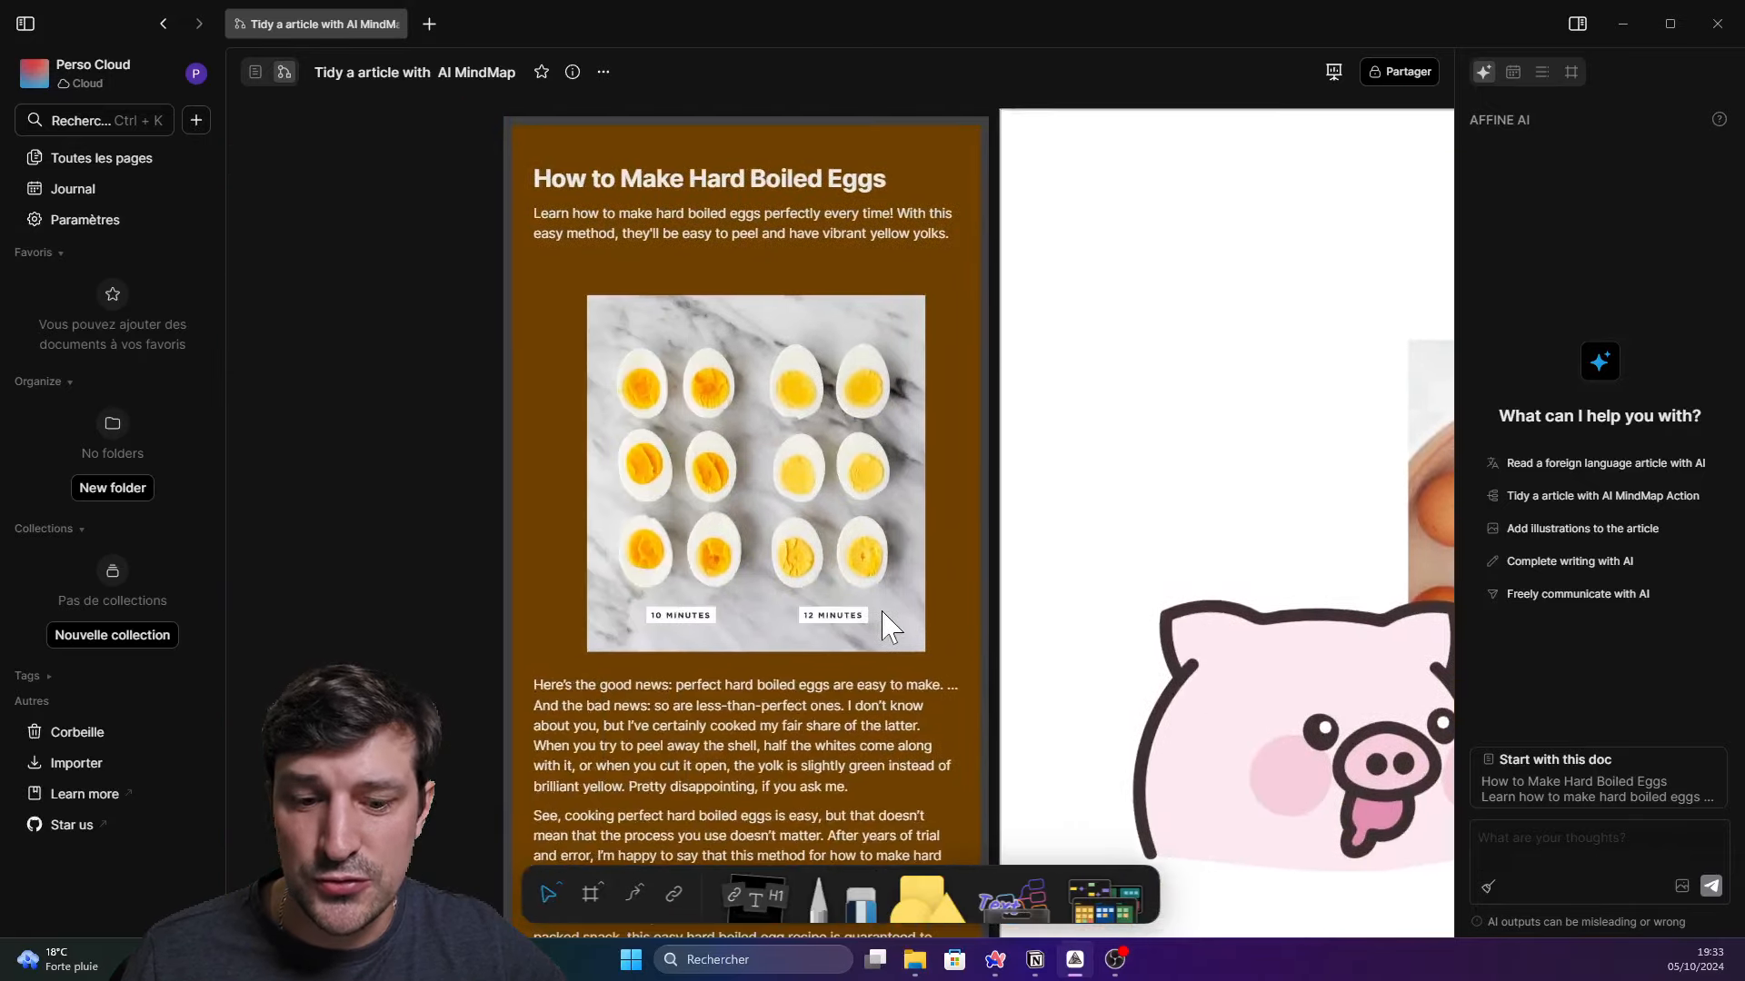
Examine the hard boiled eggs article, its pictures and the "Perfect Hard Boiled Eggs" mind map
scroll(1038, 629, down, 3)
drag(1104, 702, 840, 462)
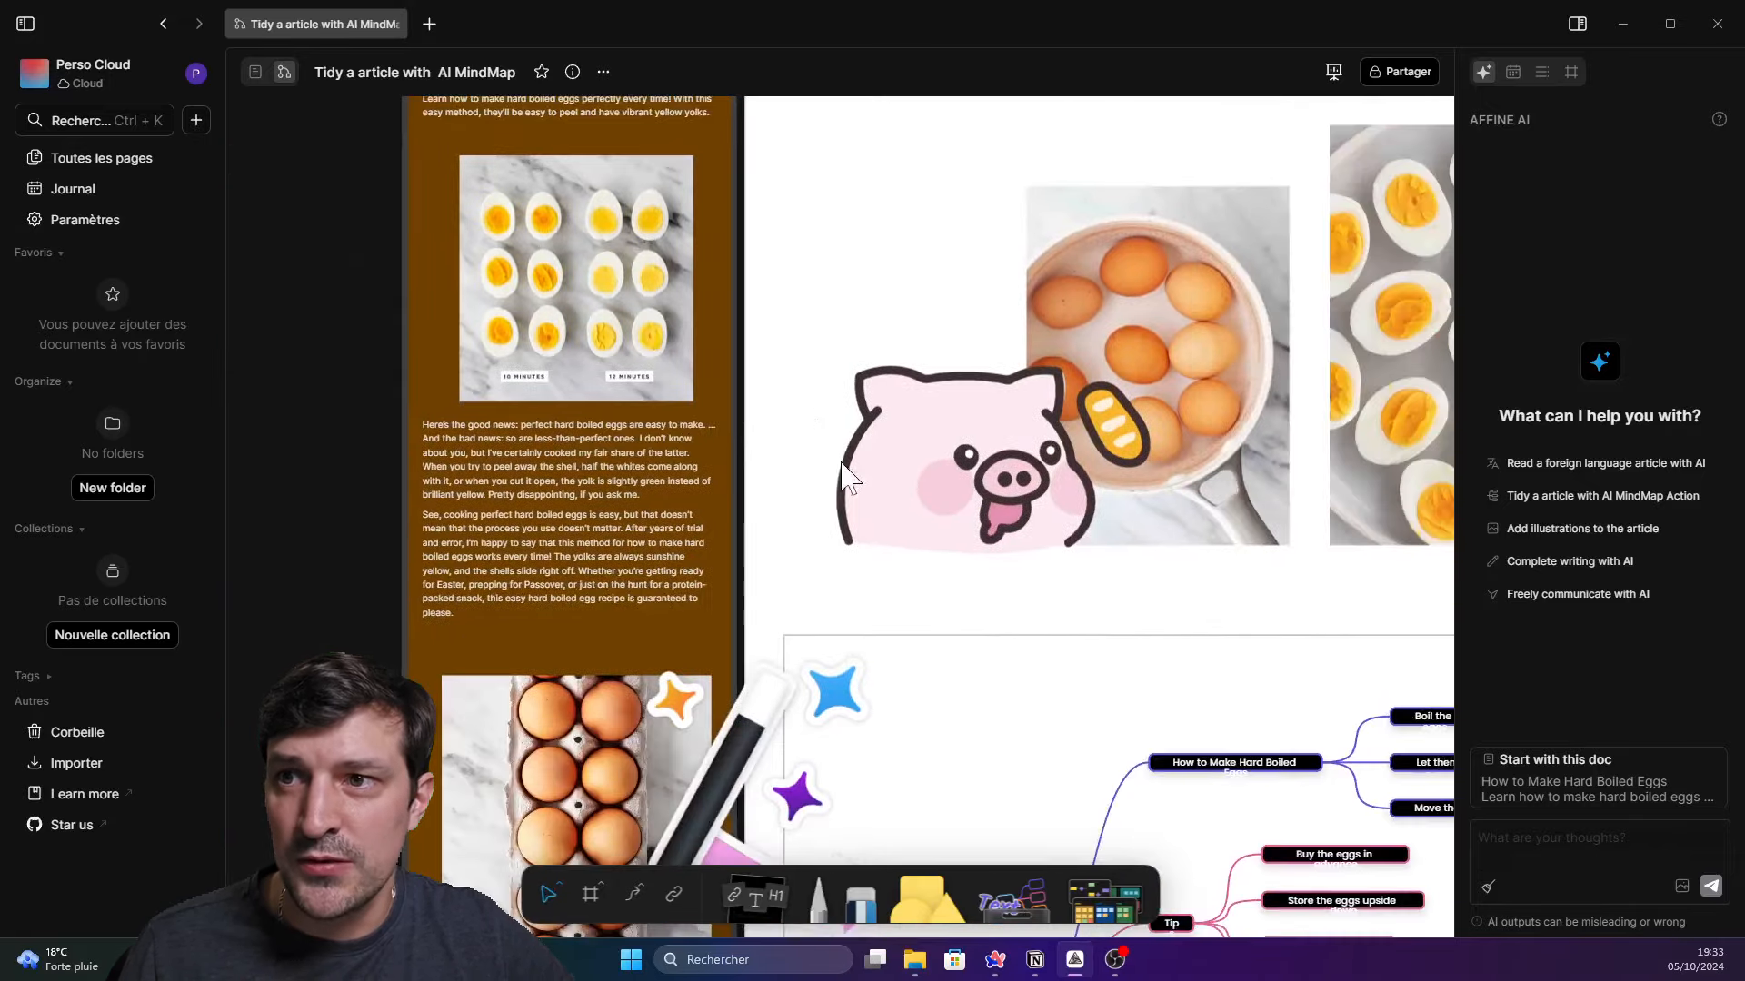
drag(960, 627, 745, 627)
scroll(371, 454, down, 2)
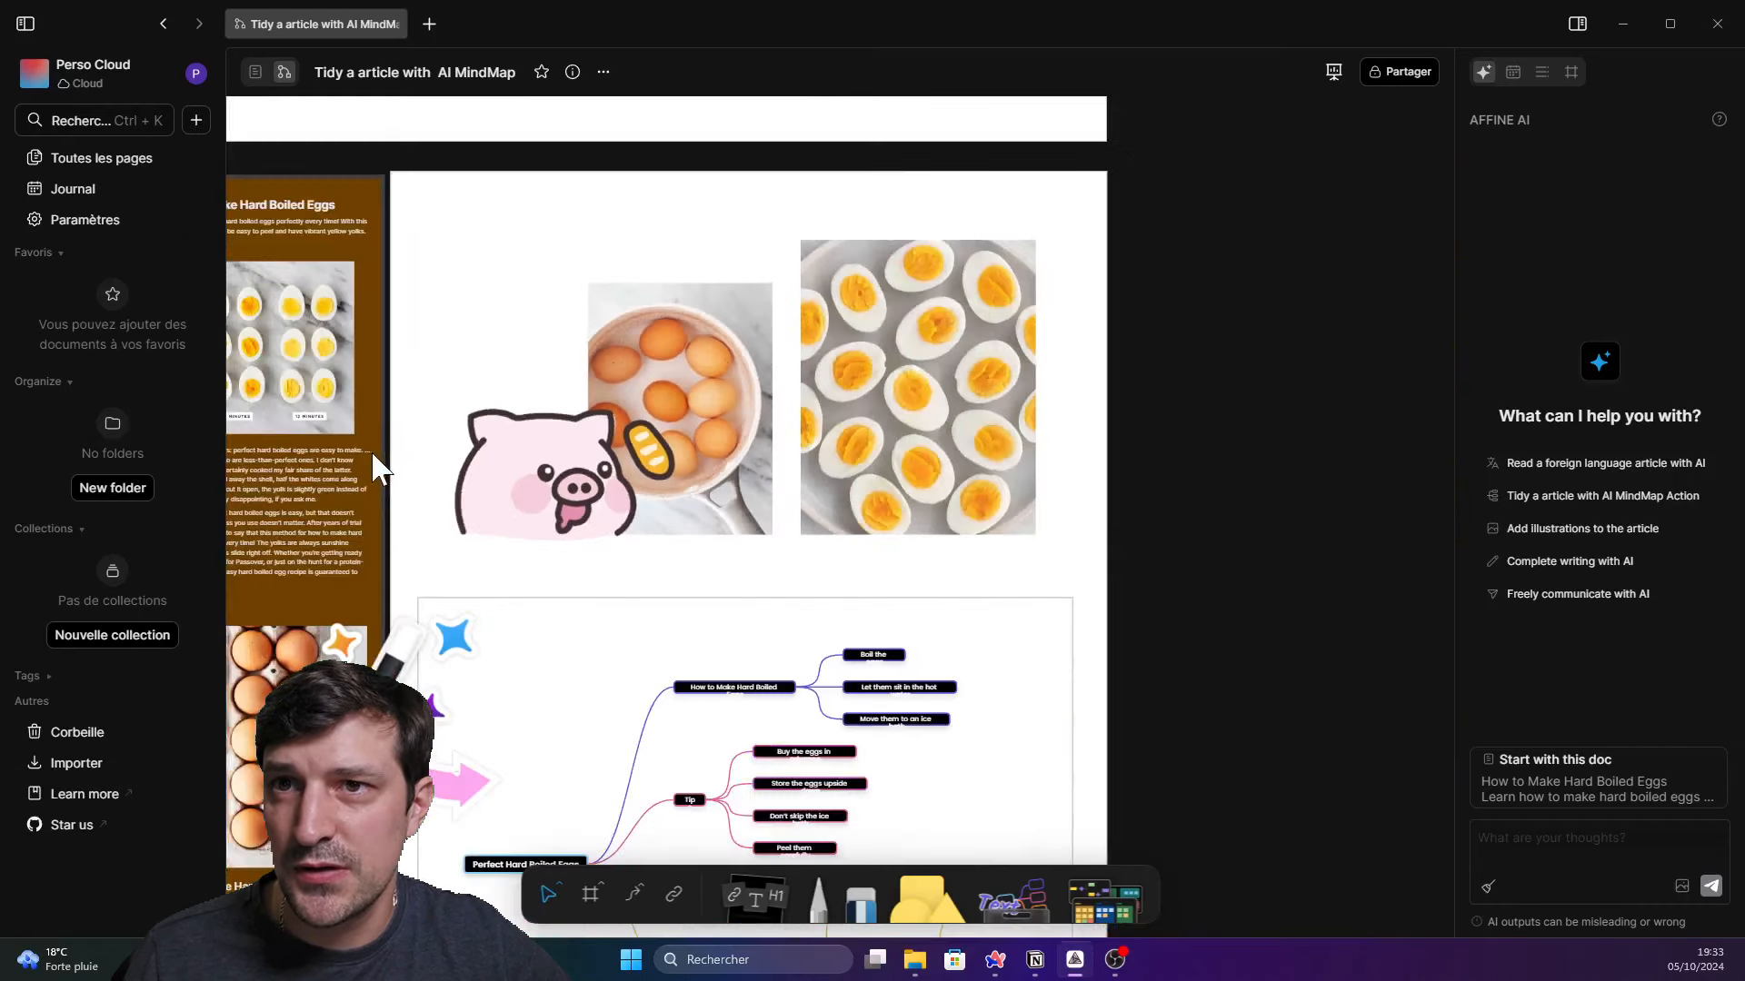
drag(529, 461, 727, 444)
drag(842, 718, 621, 502)
drag(758, 730, 747, 595)
scroll(747, 596, up, 2)
drag(819, 538, 800, 593)
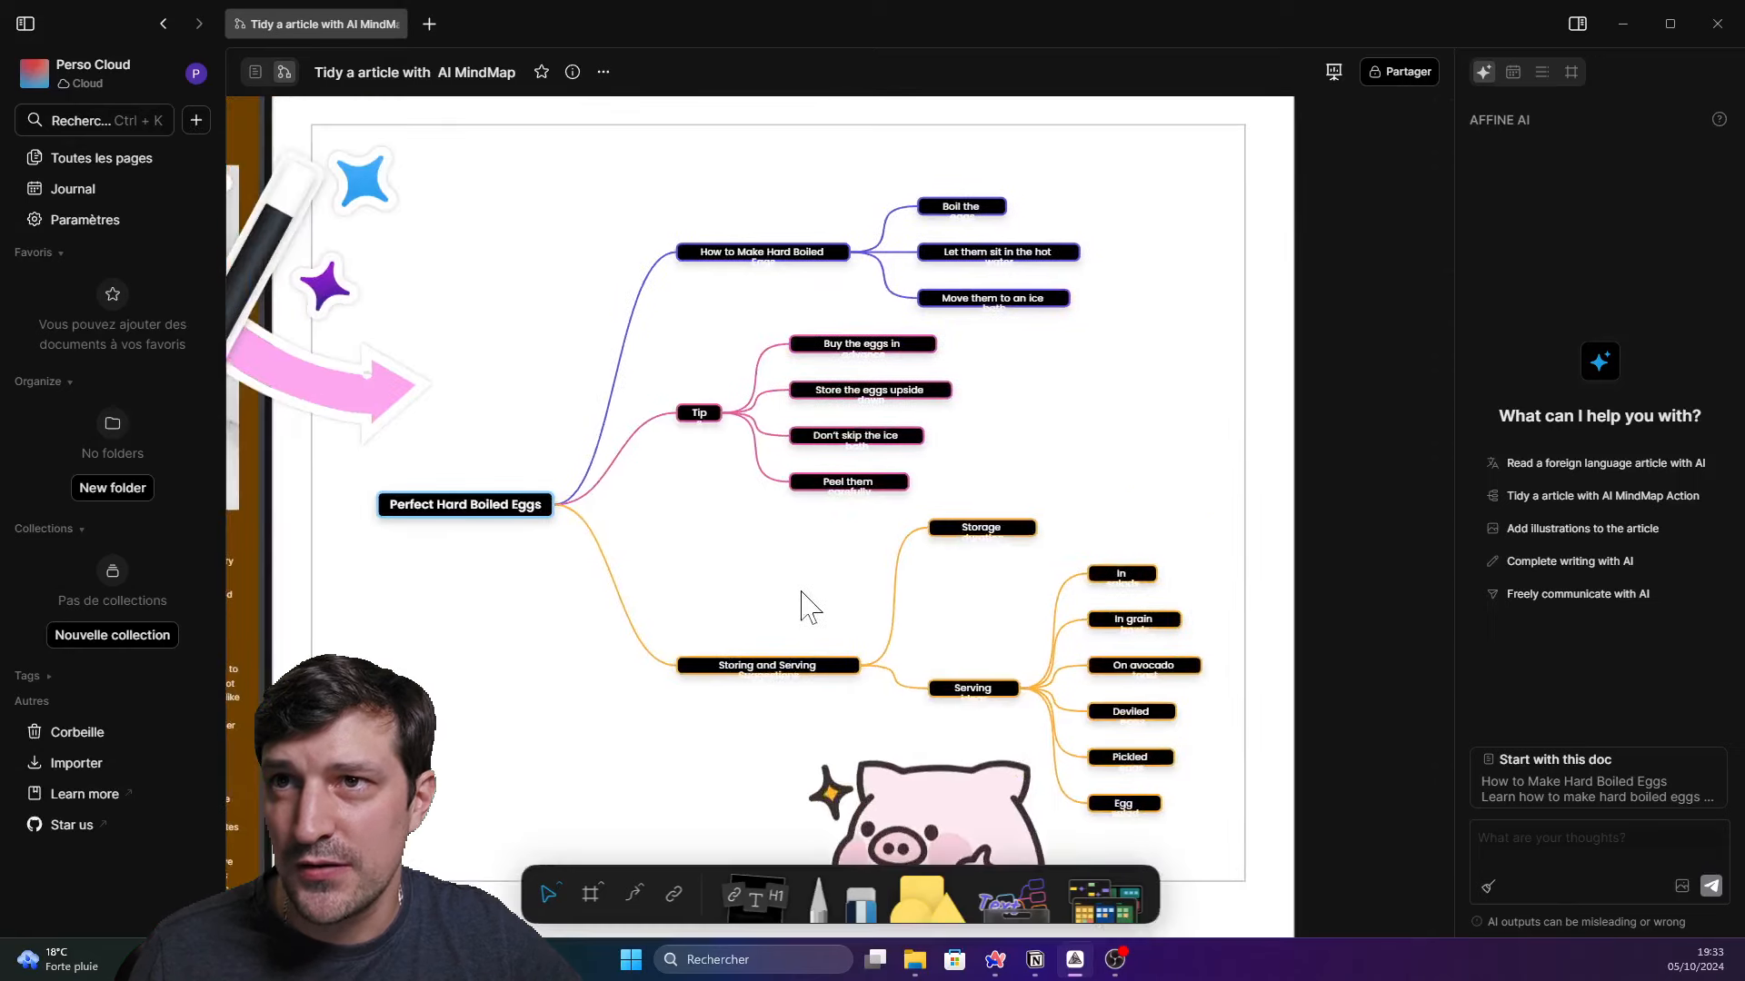
scroll(817, 563, up, 1)
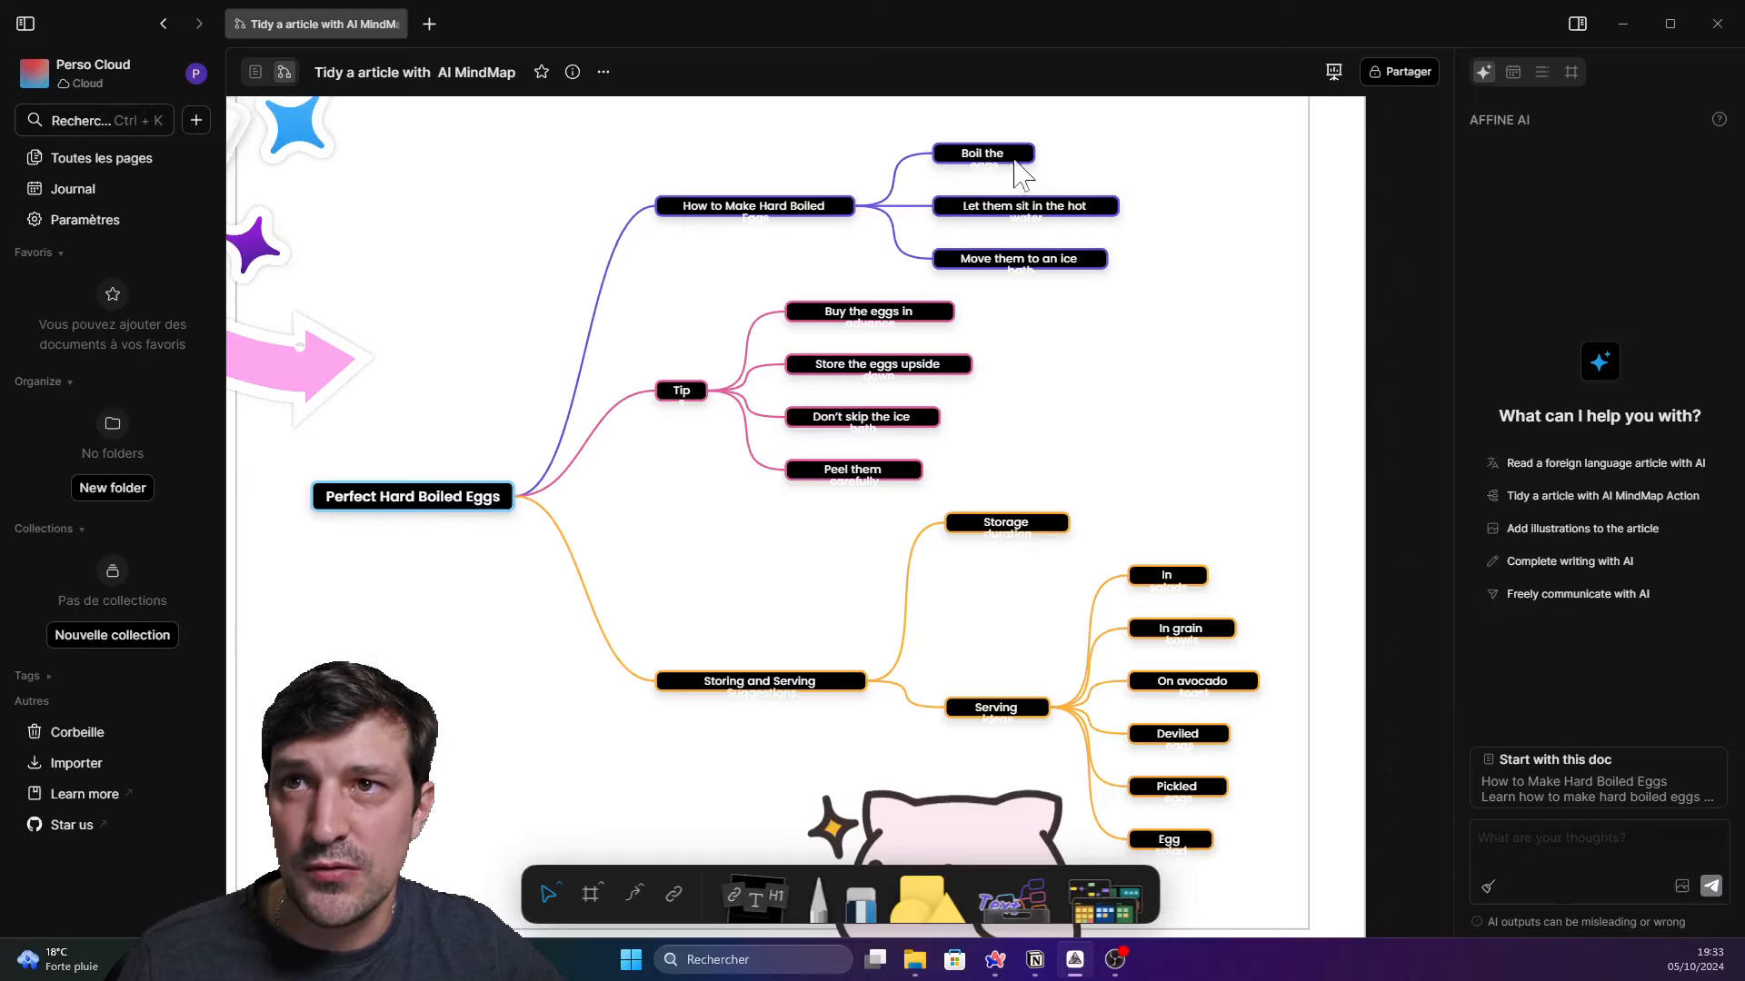
Try moving the "Store the eggs upside down" node to the end of the Tips branch, then undo the move
drag(799, 365, 781, 486)
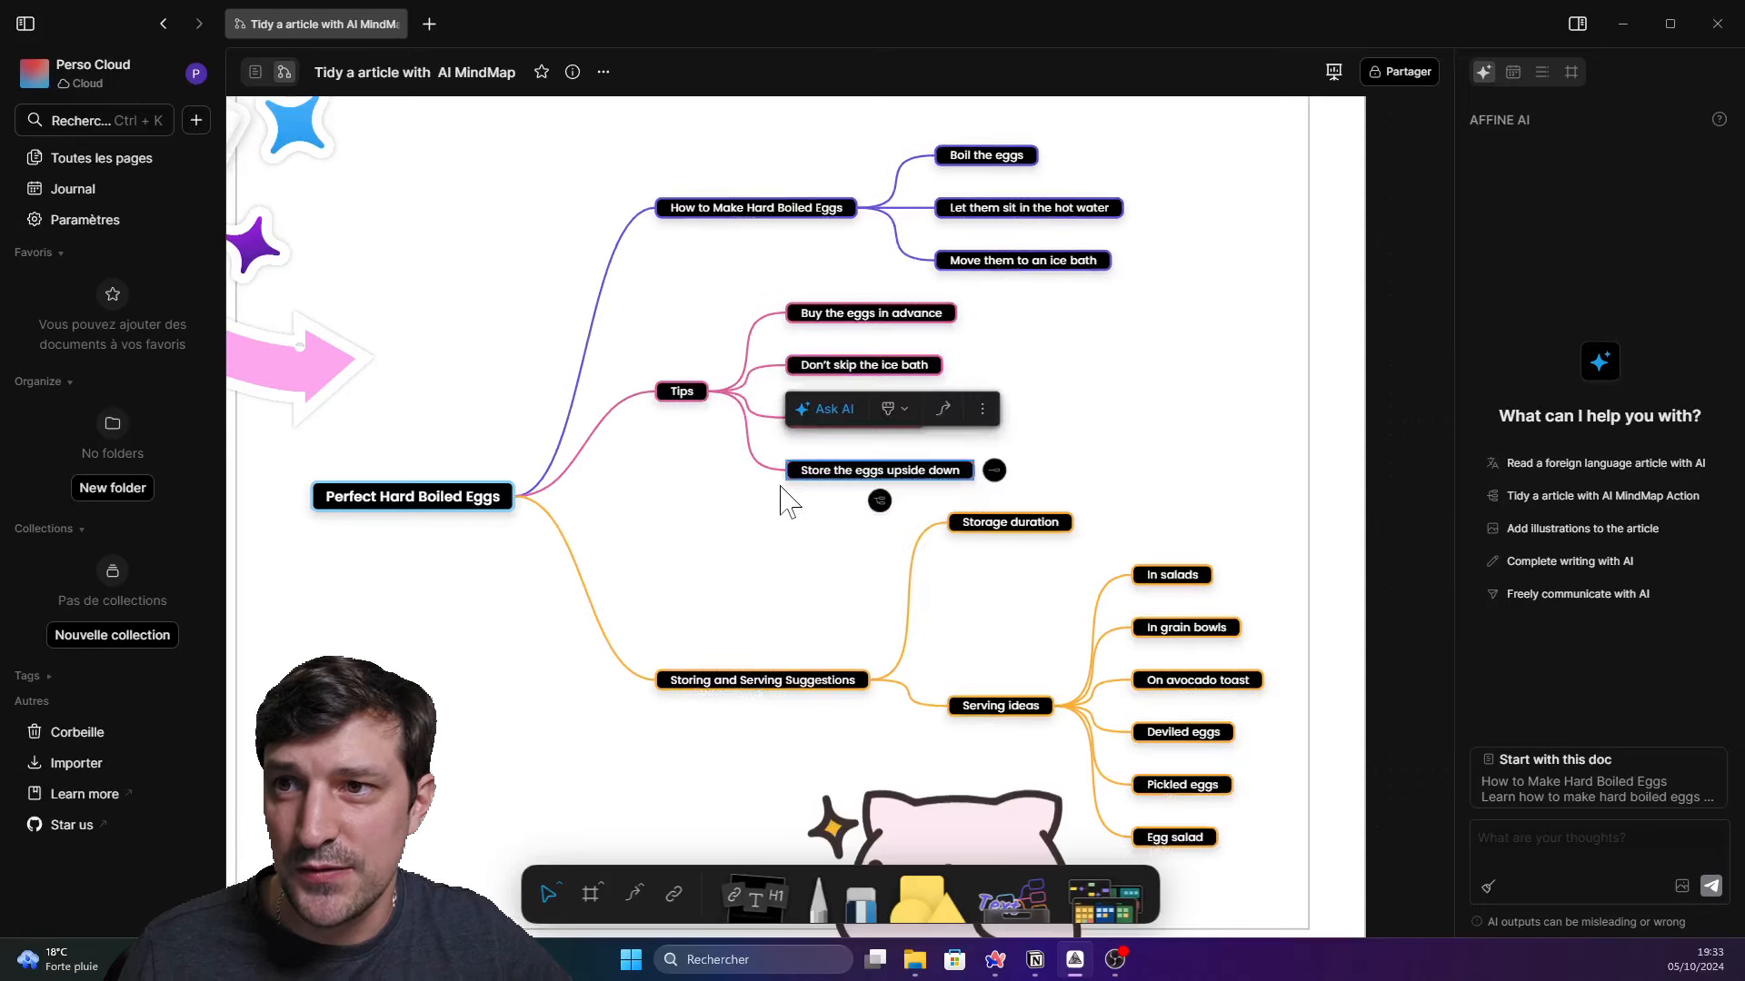
key(ctrl+z)
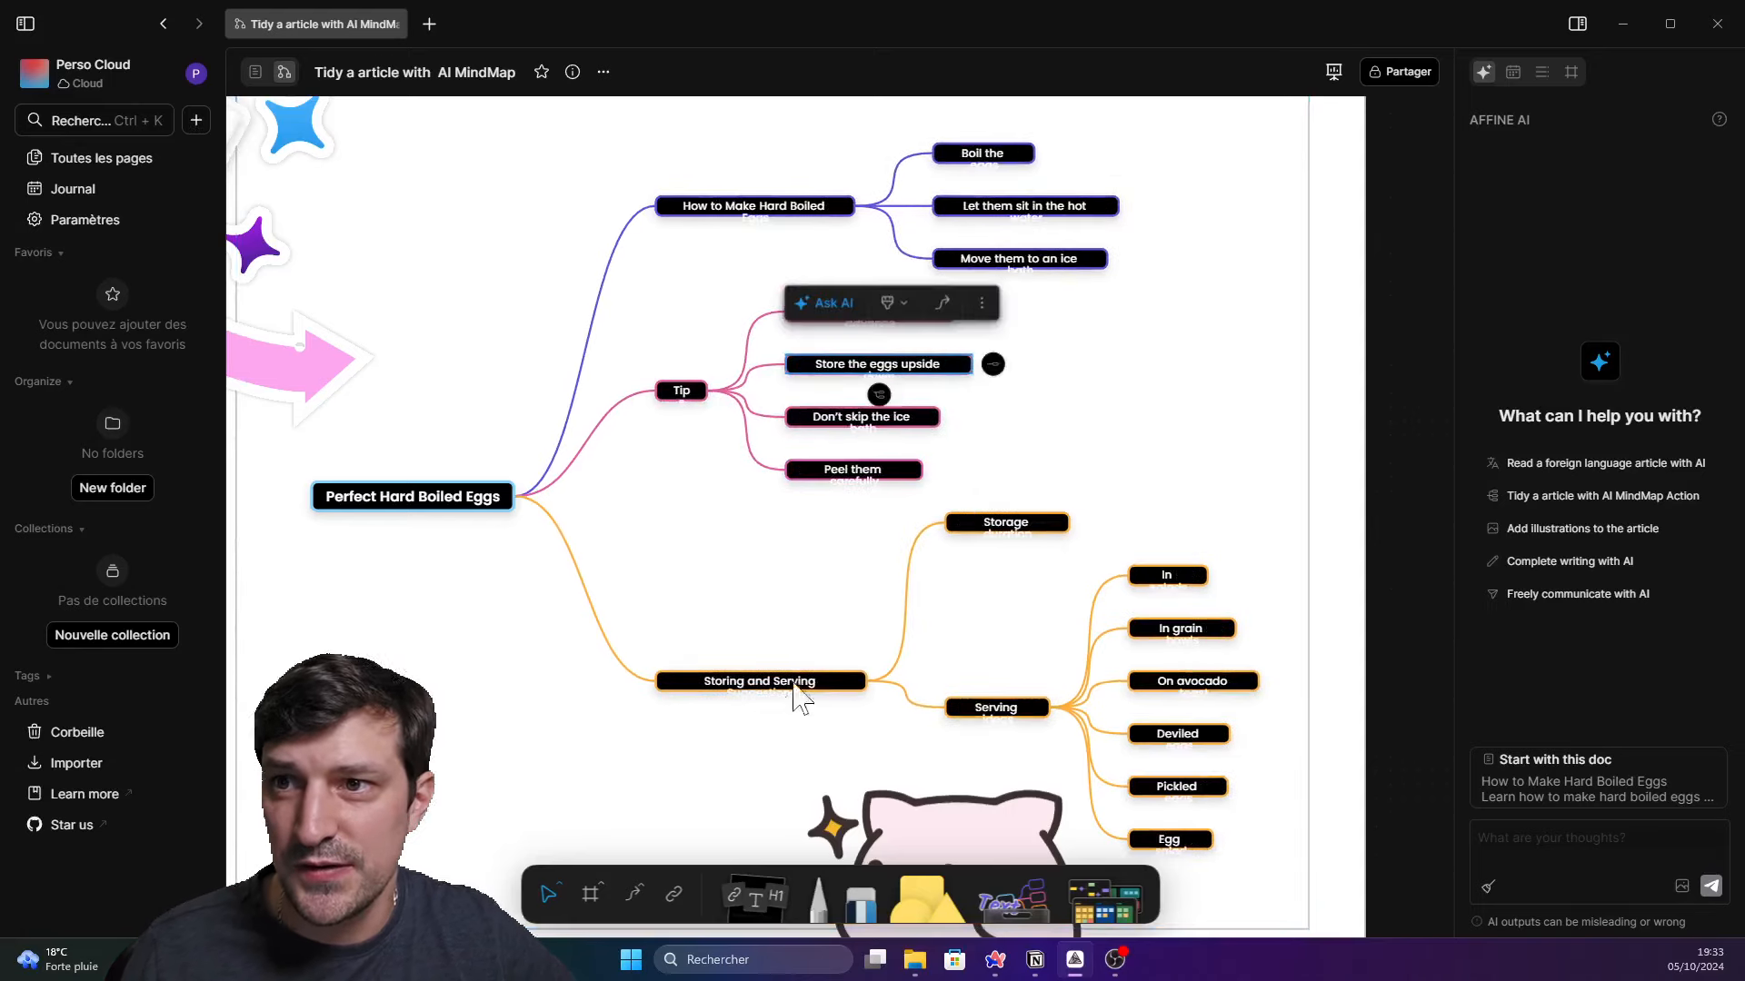
click(746, 723)
click(702, 680)
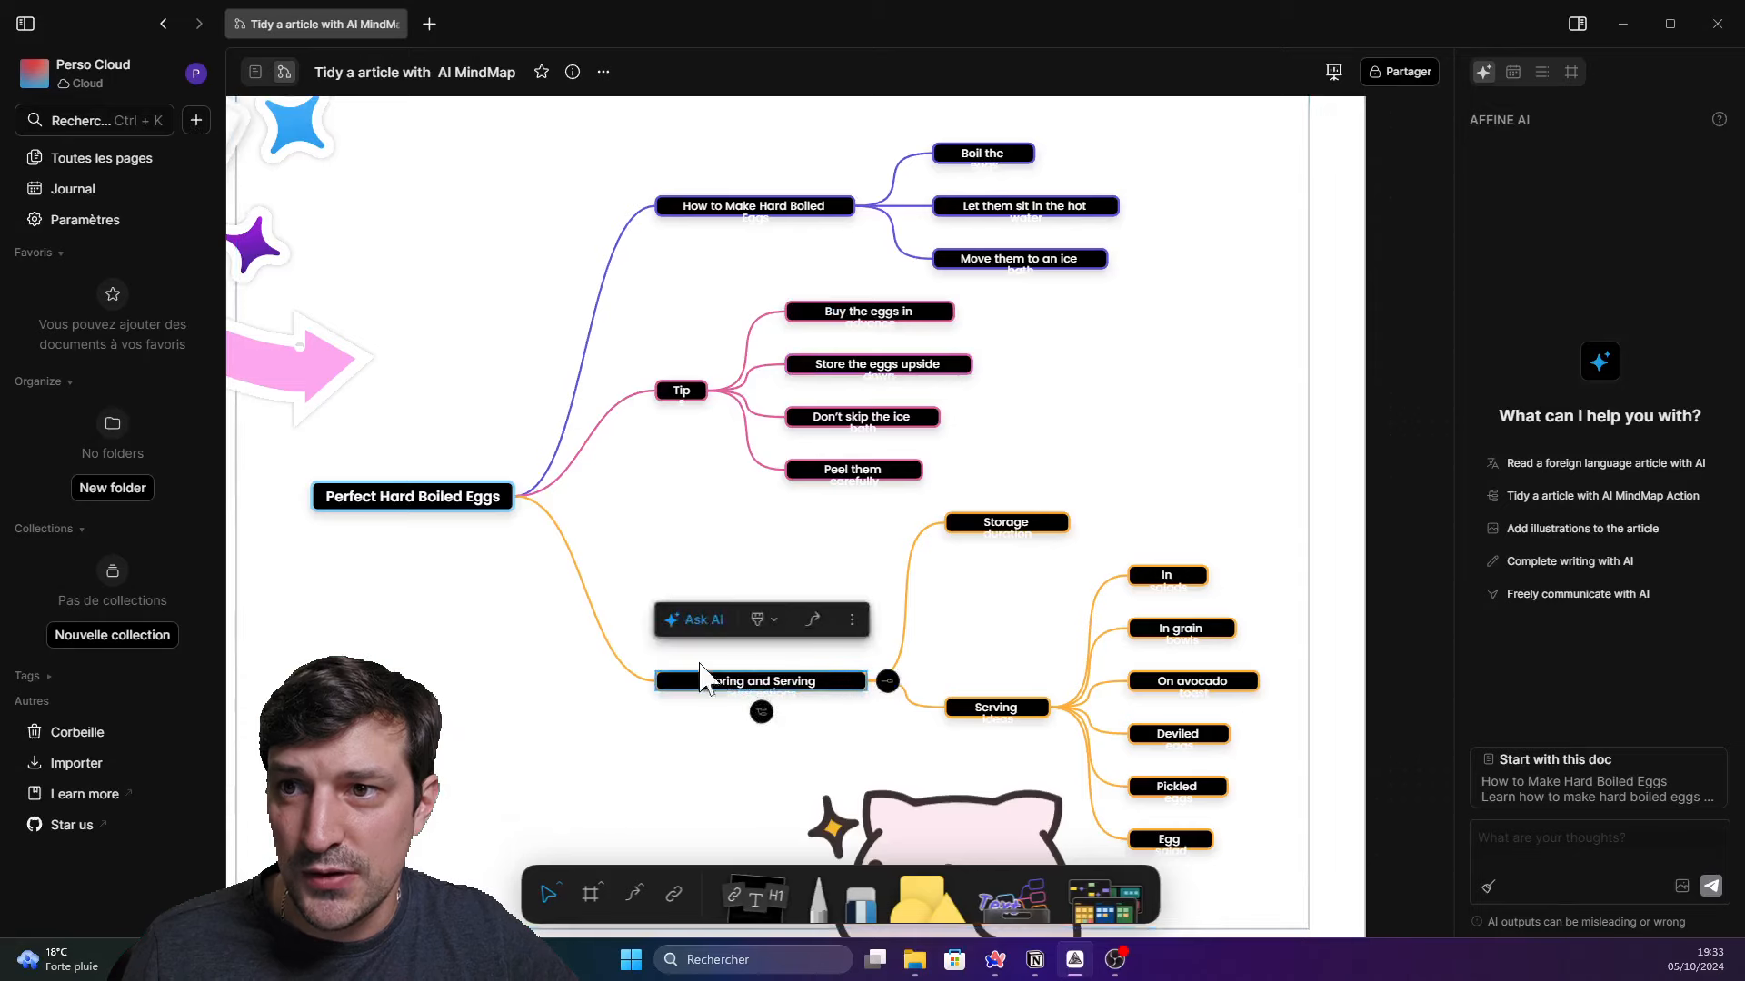
click(823, 709)
Open the "Add illustrations to the article" AI example
drag(1123, 561, 884, 421)
scroll(745, 492, down, 4)
scroll(744, 491, down, 4)
drag(542, 409, 745, 468)
drag(807, 375, 751, 442)
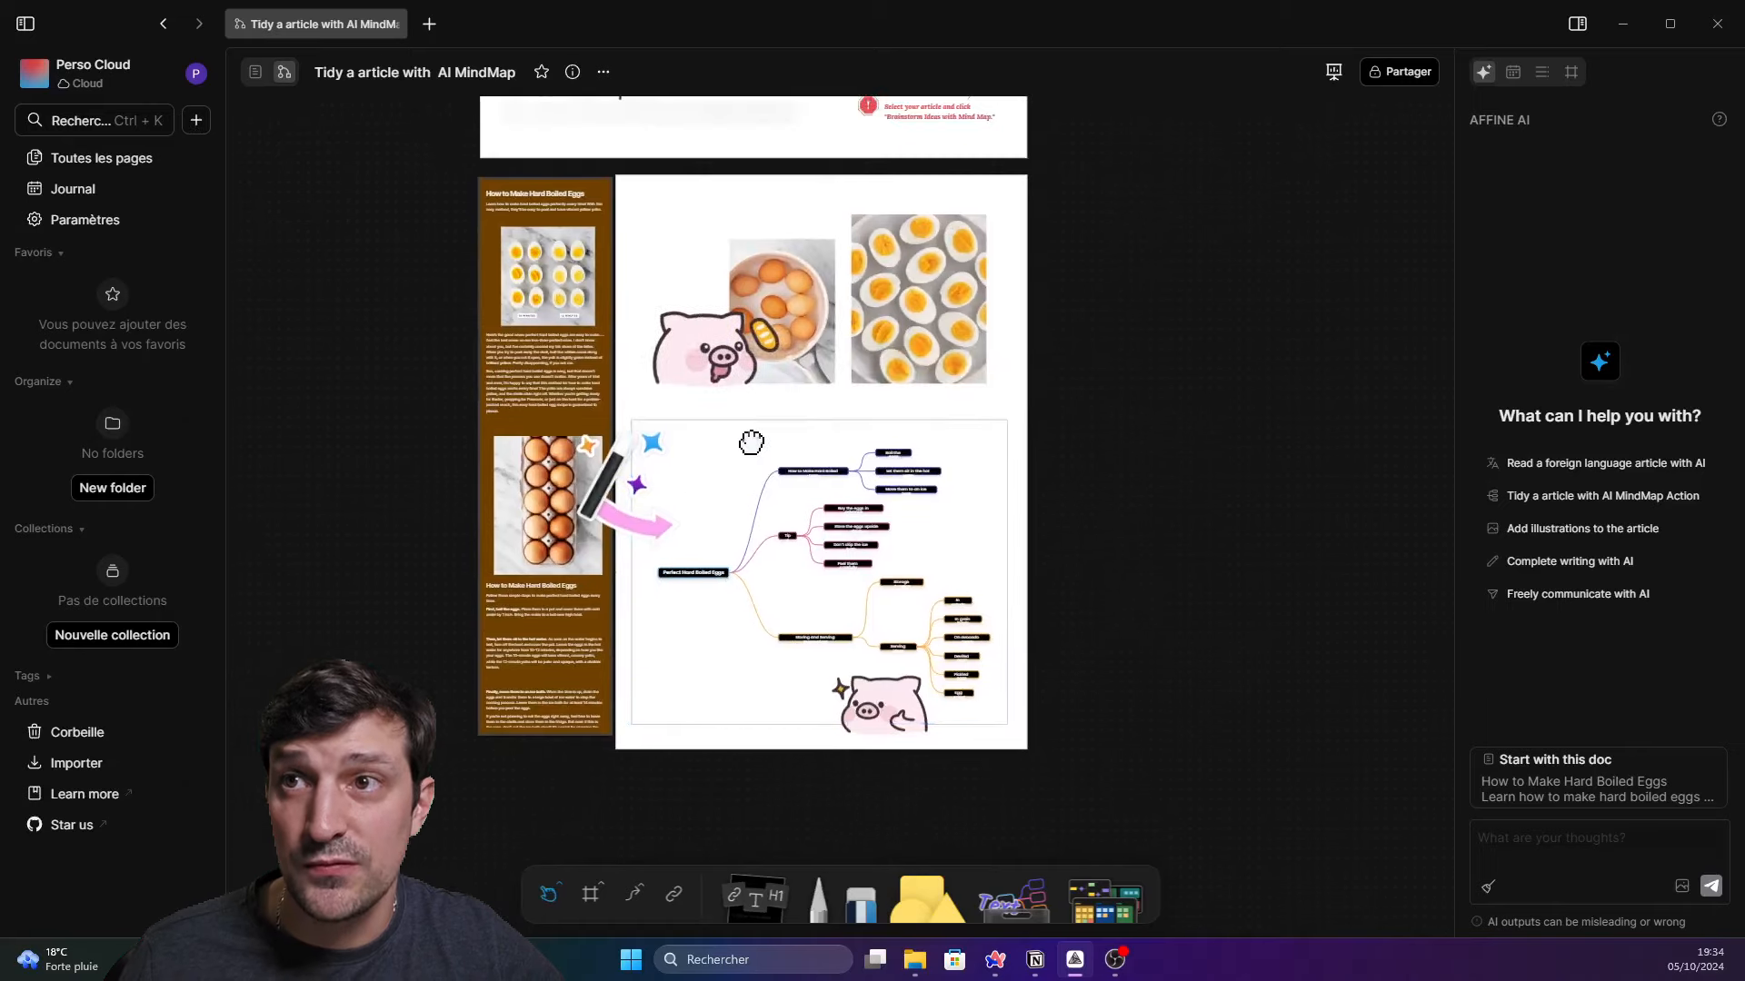
click(752, 444)
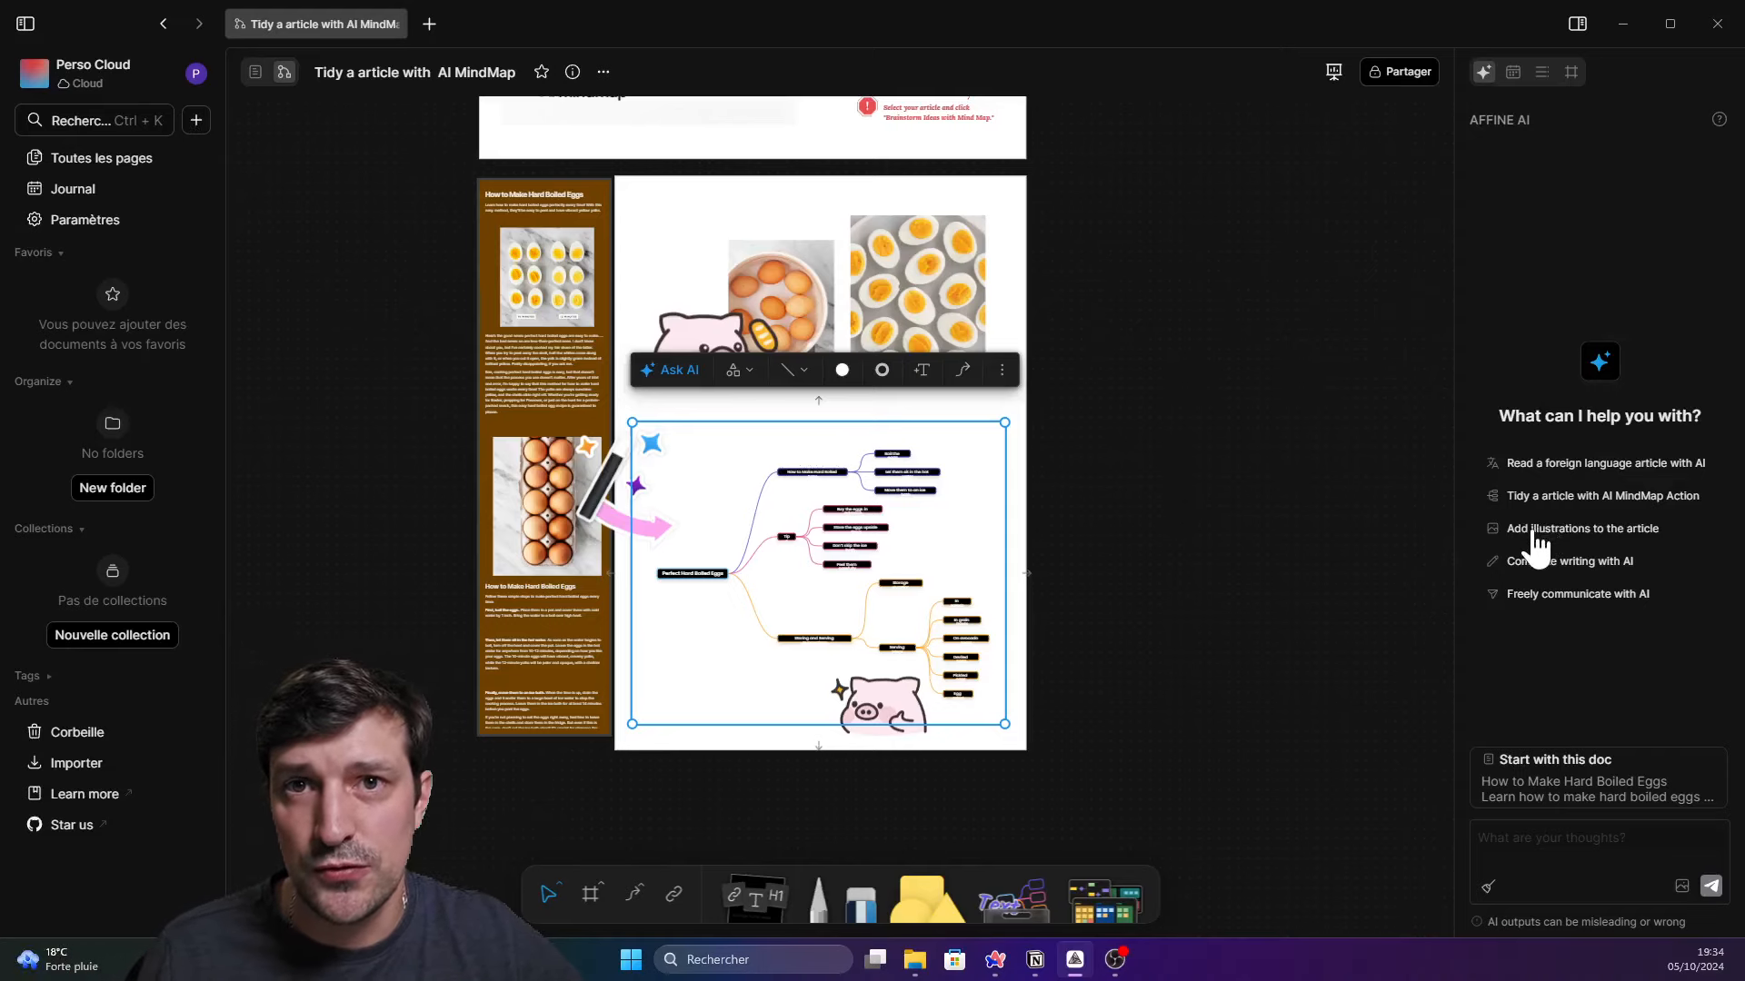
click(1508, 595)
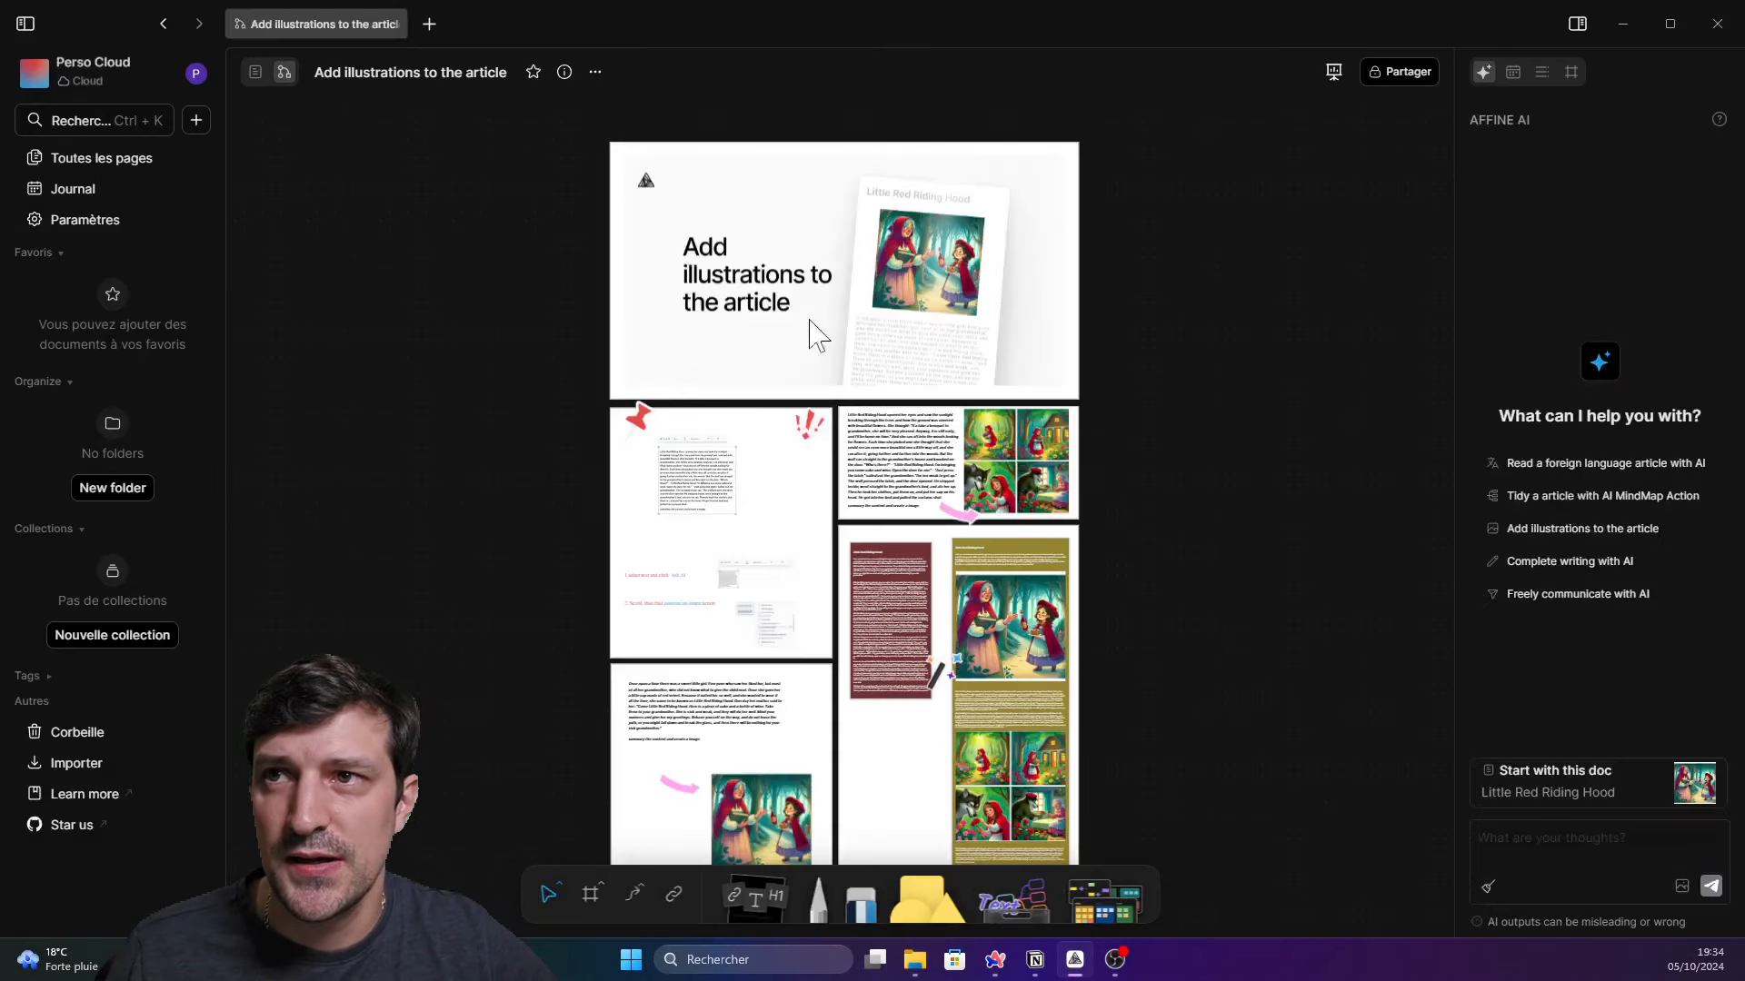
Examine the illustration example's title banner and its tutorial animation and instructions for the "Generate an image" action
scroll(684, 210, up, 2)
drag(1146, 395, 949, 387)
scroll(950, 386, down, 1)
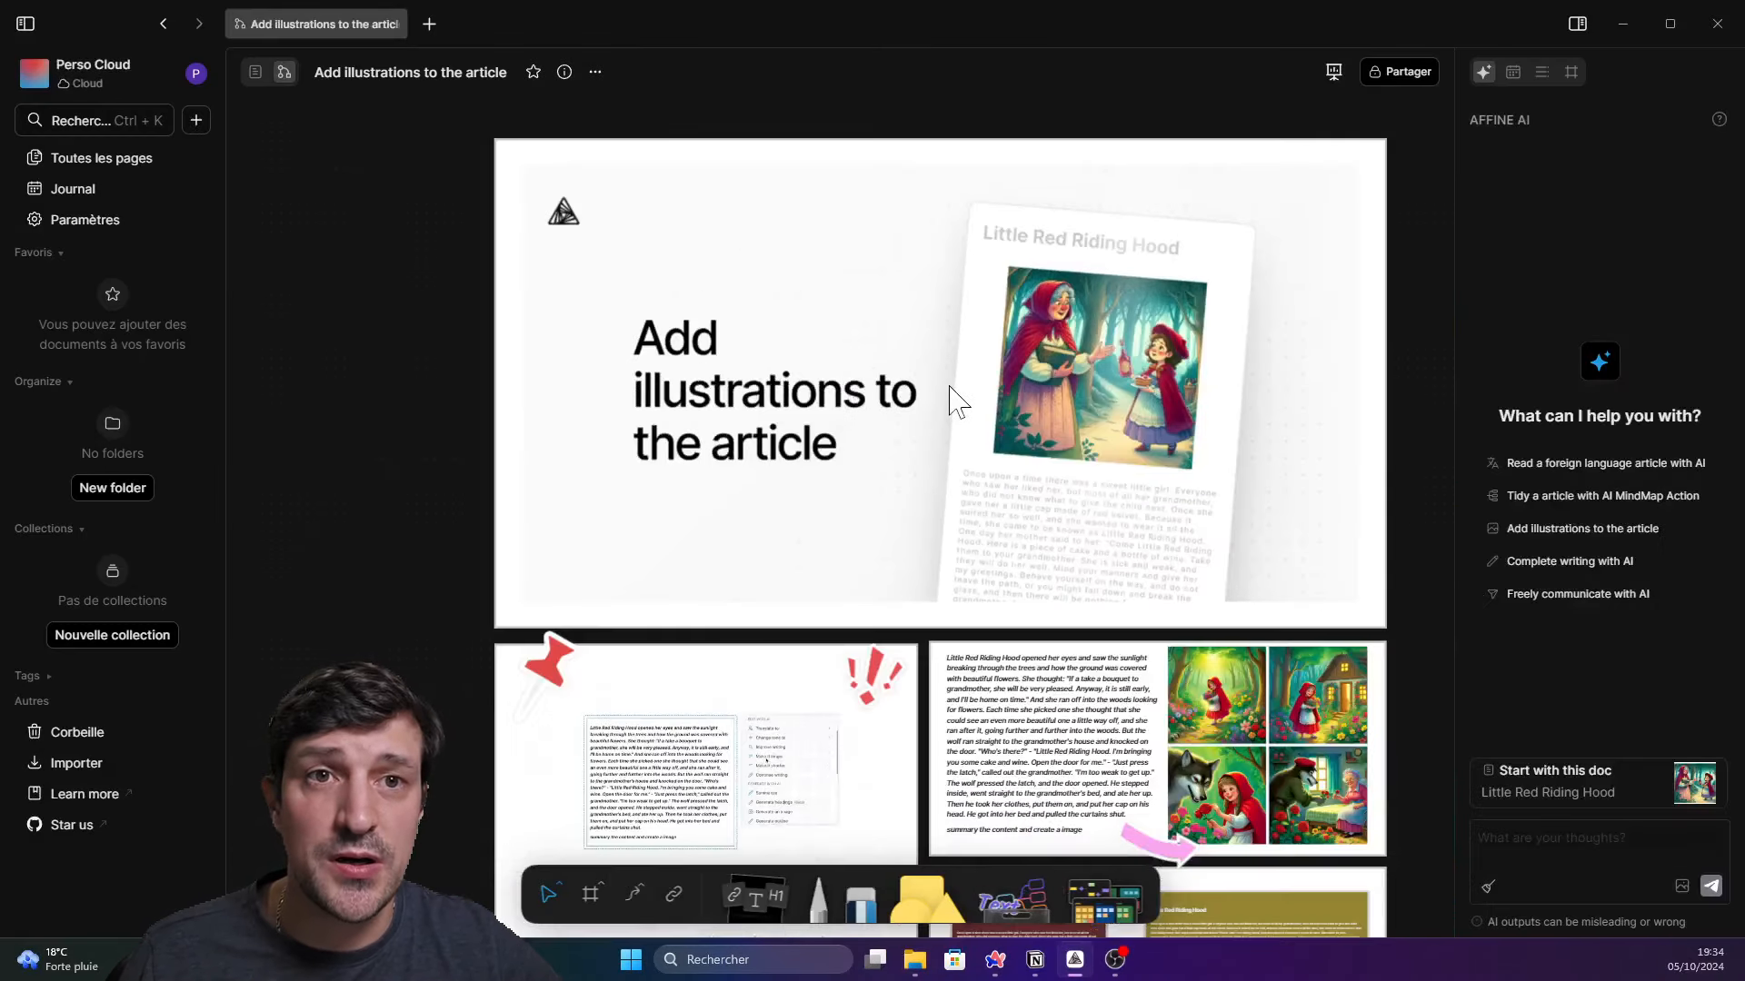
drag(996, 297, 1025, 244)
scroll(887, 495, down, 3)
scroll(857, 549, up, 5)
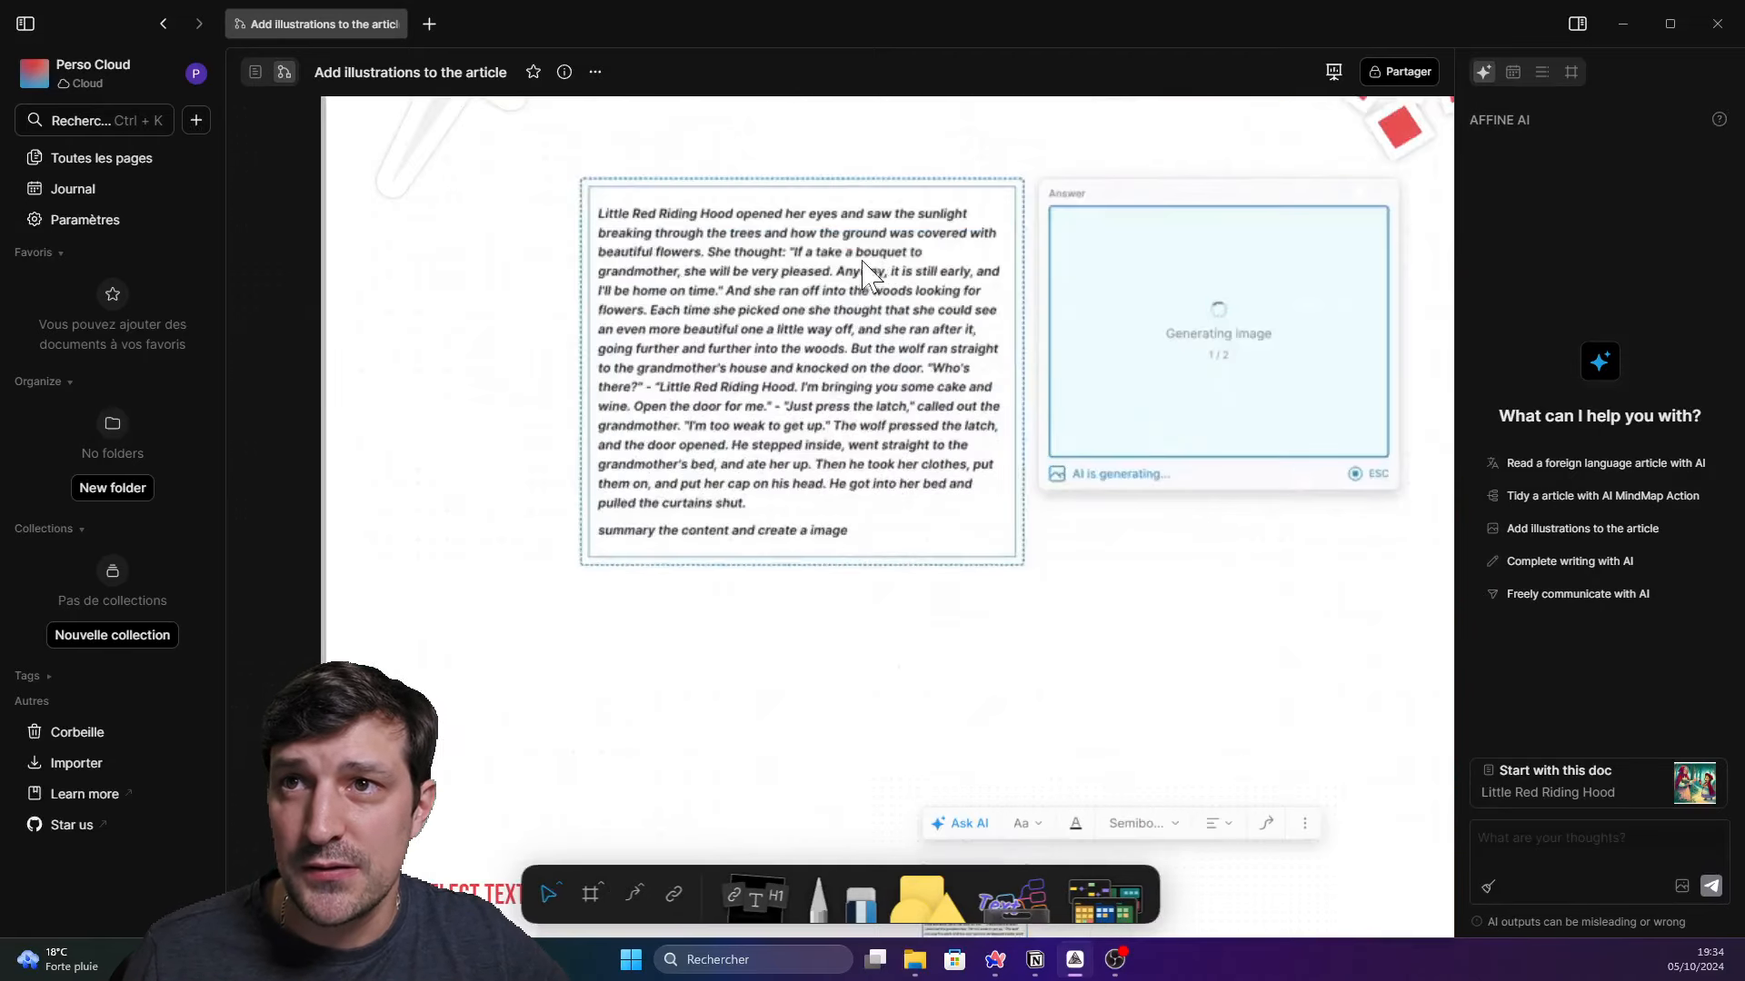
click(867, 273)
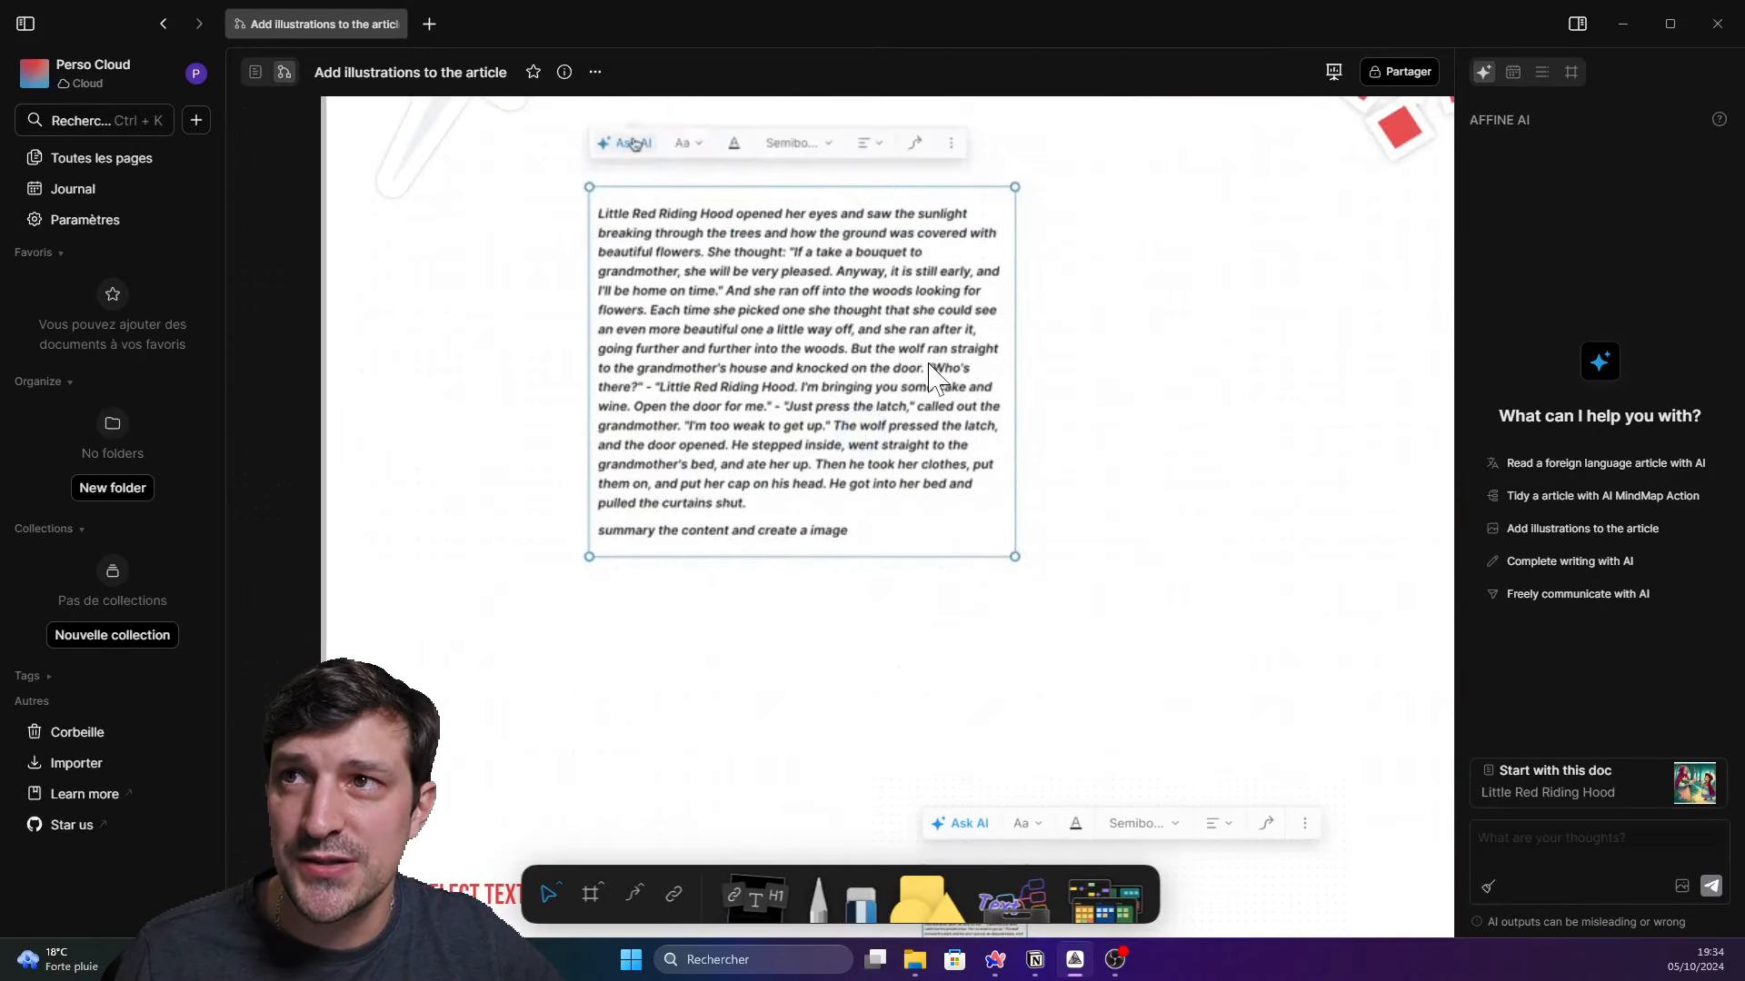
click(634, 143)
scroll(1136, 436, down, 3)
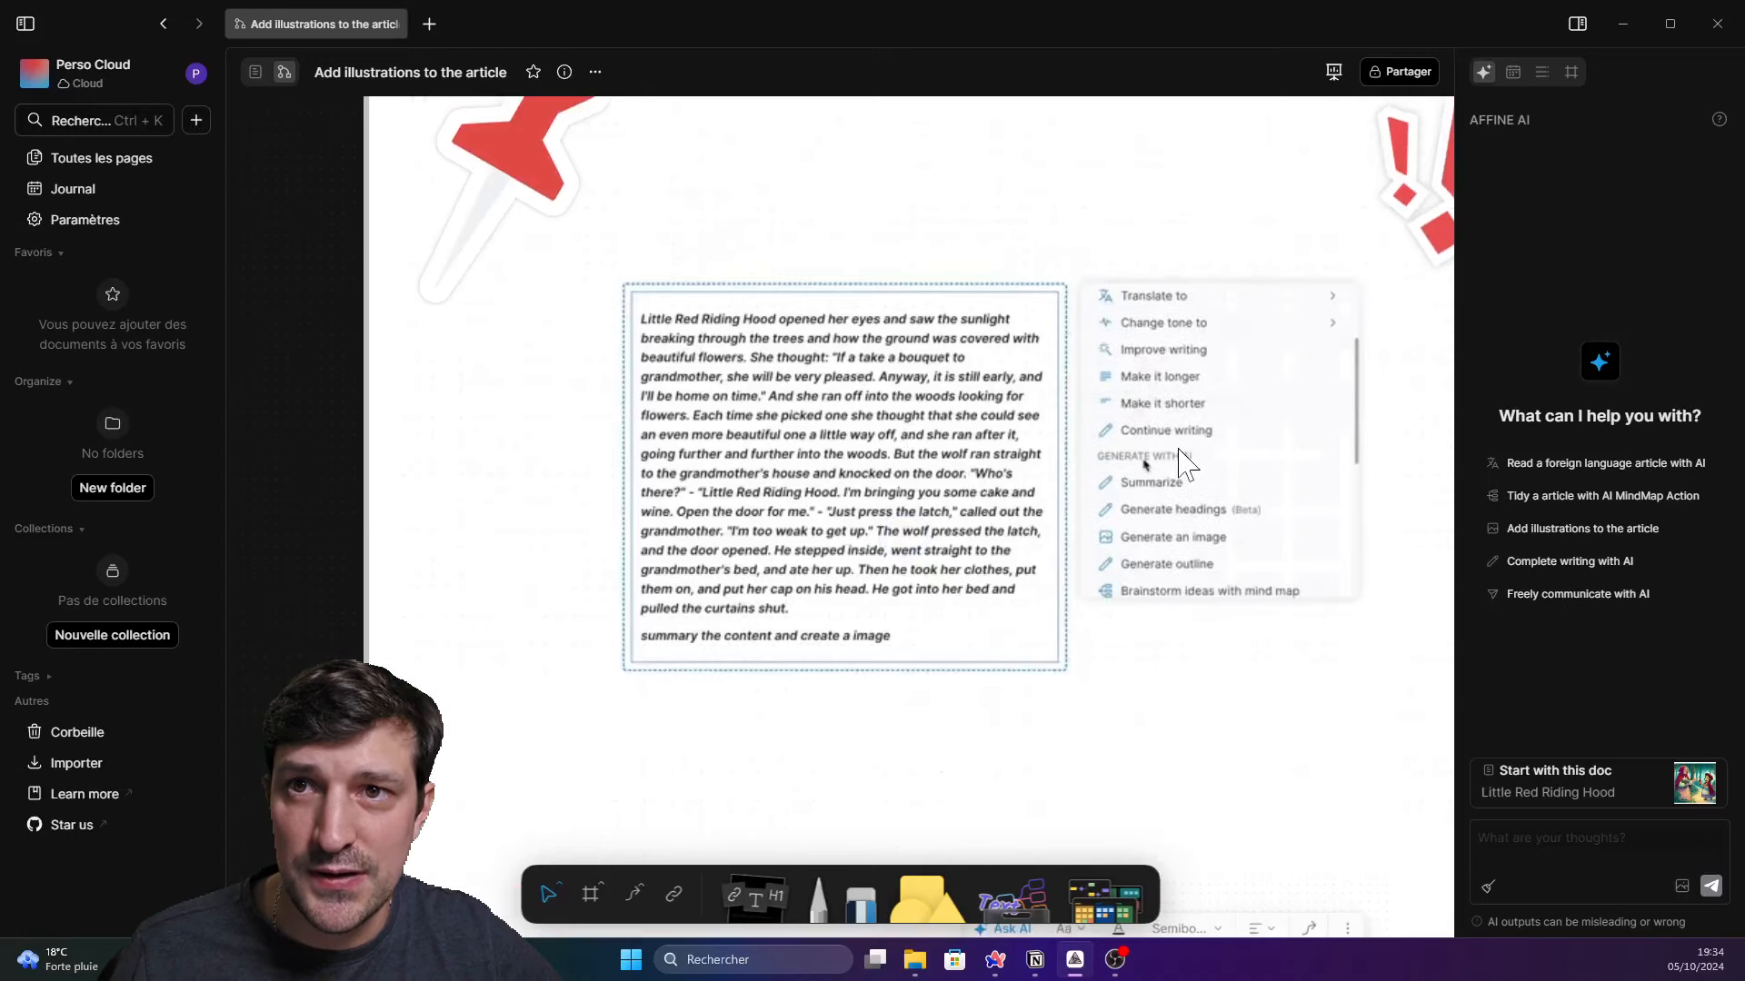
click(1186, 538)
scroll(1172, 655, down, 1)
scroll(1169, 663, down, 3)
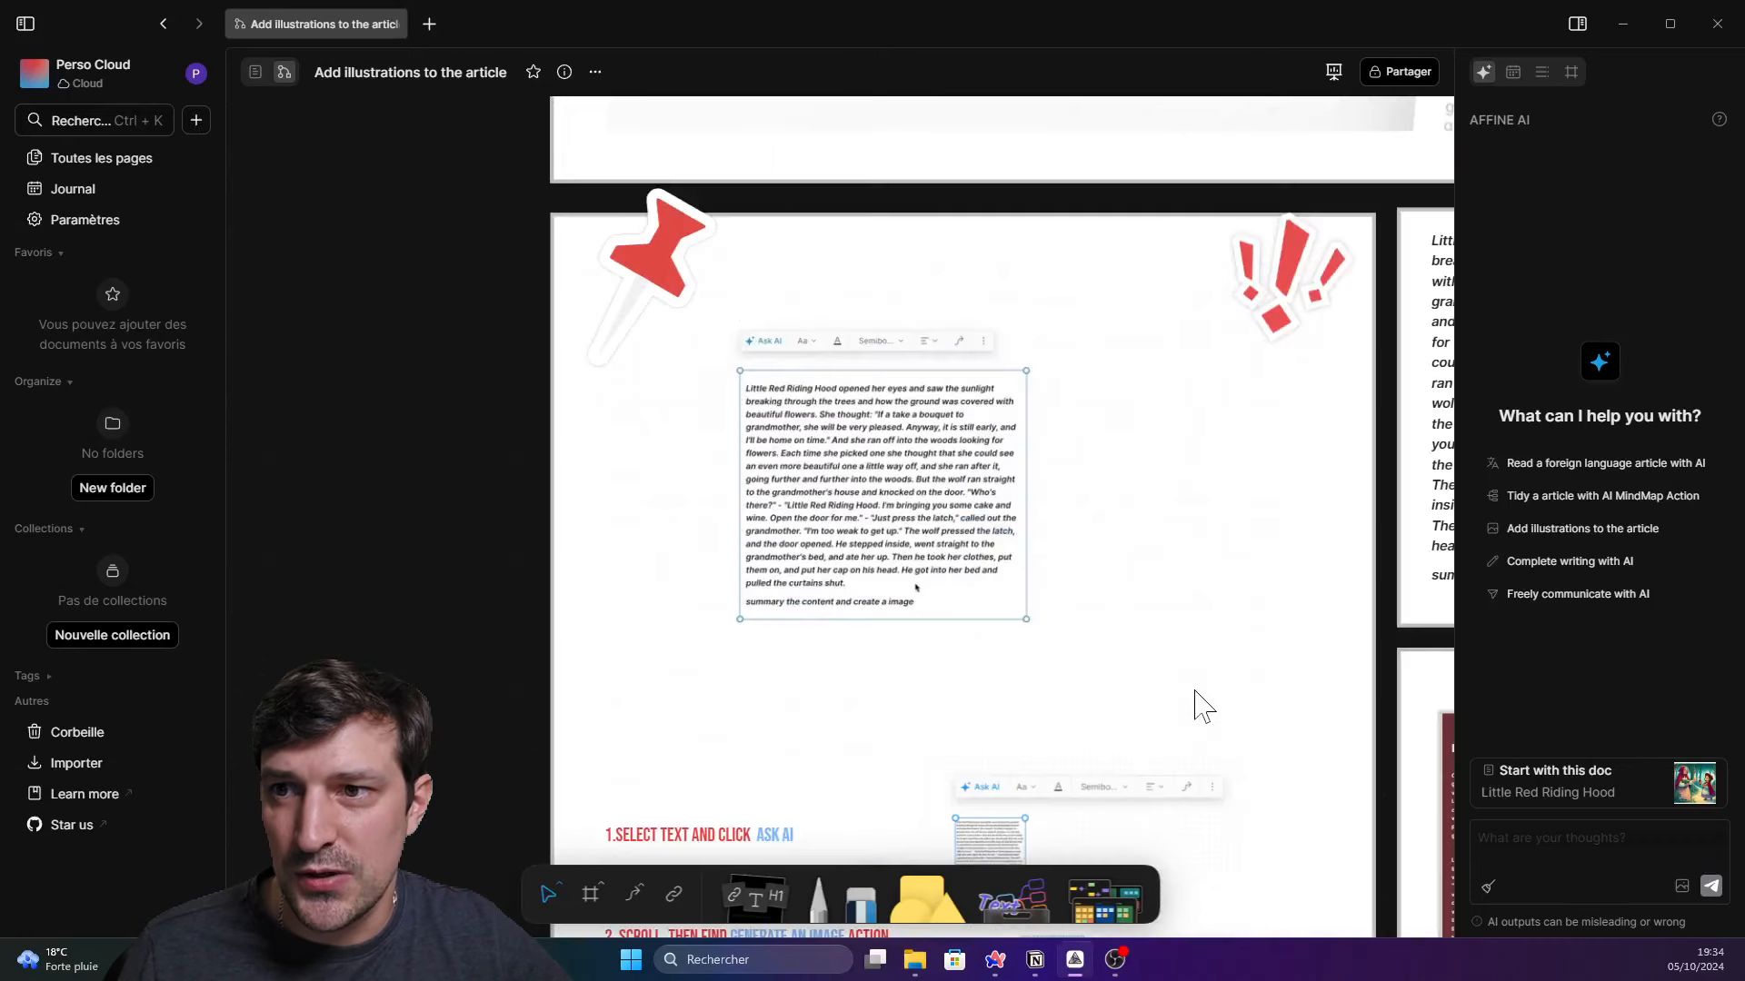
scroll(1182, 682, down, 5)
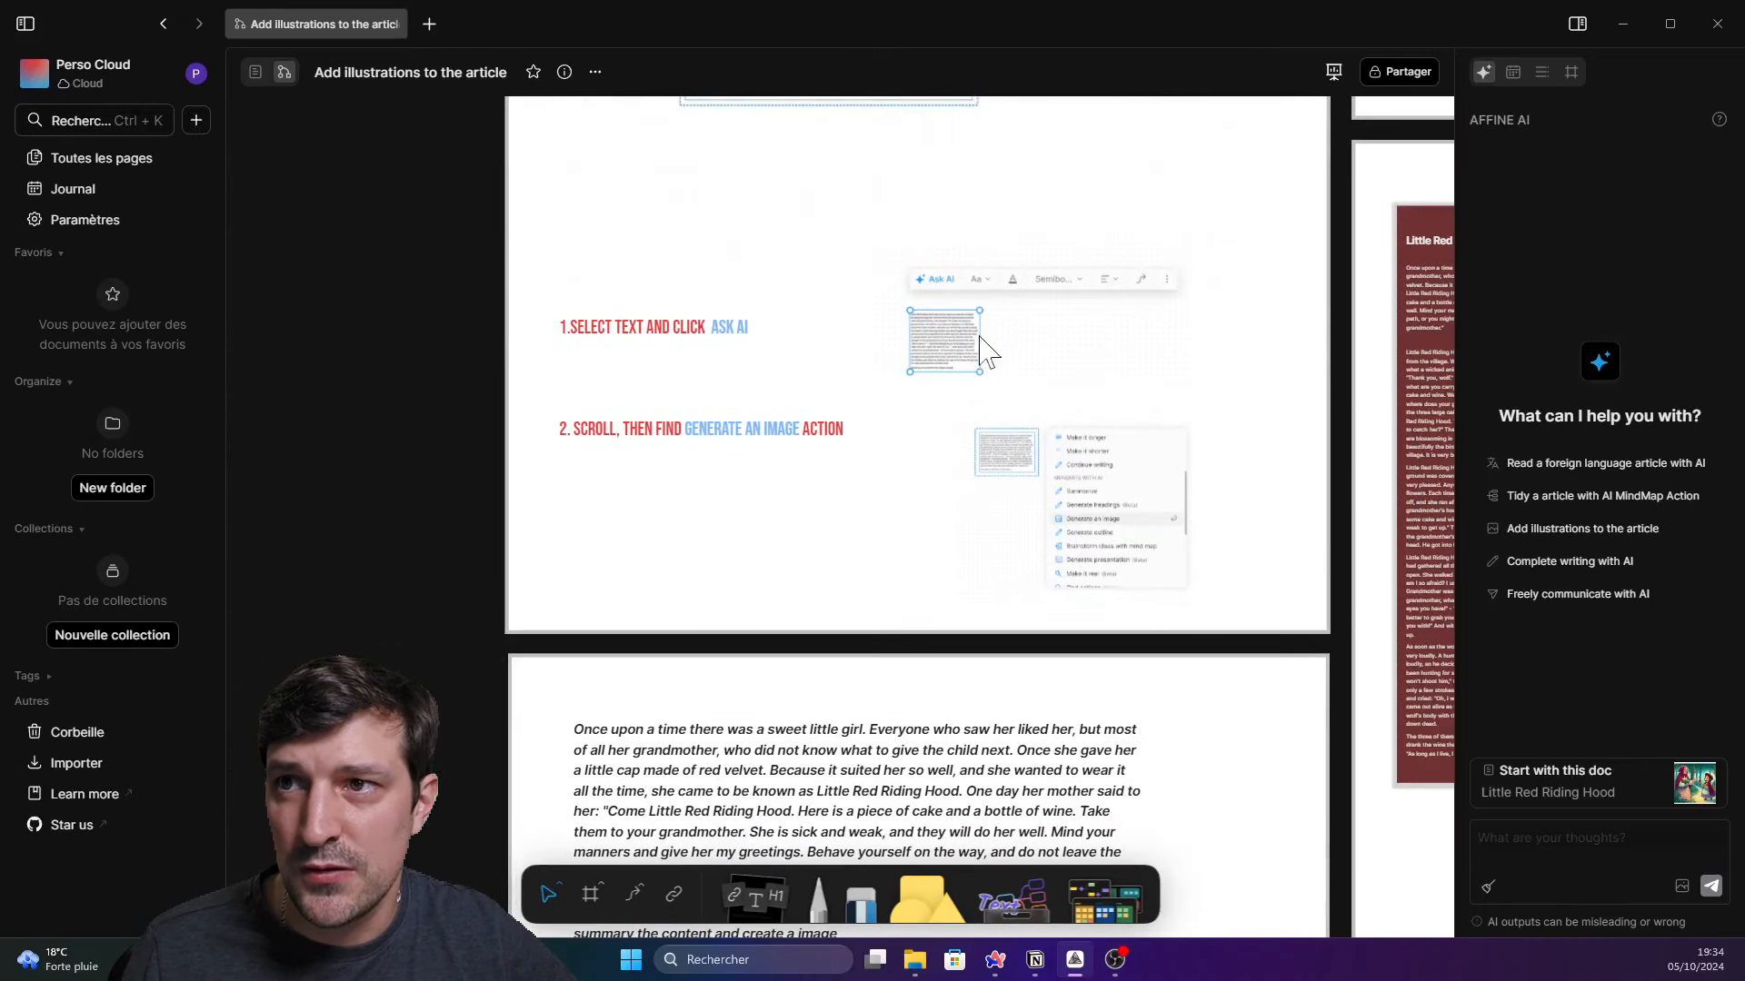
Examine the first Little Red Riding Hood passage and the single illustration generated from it
scroll(1063, 591, down, 6)
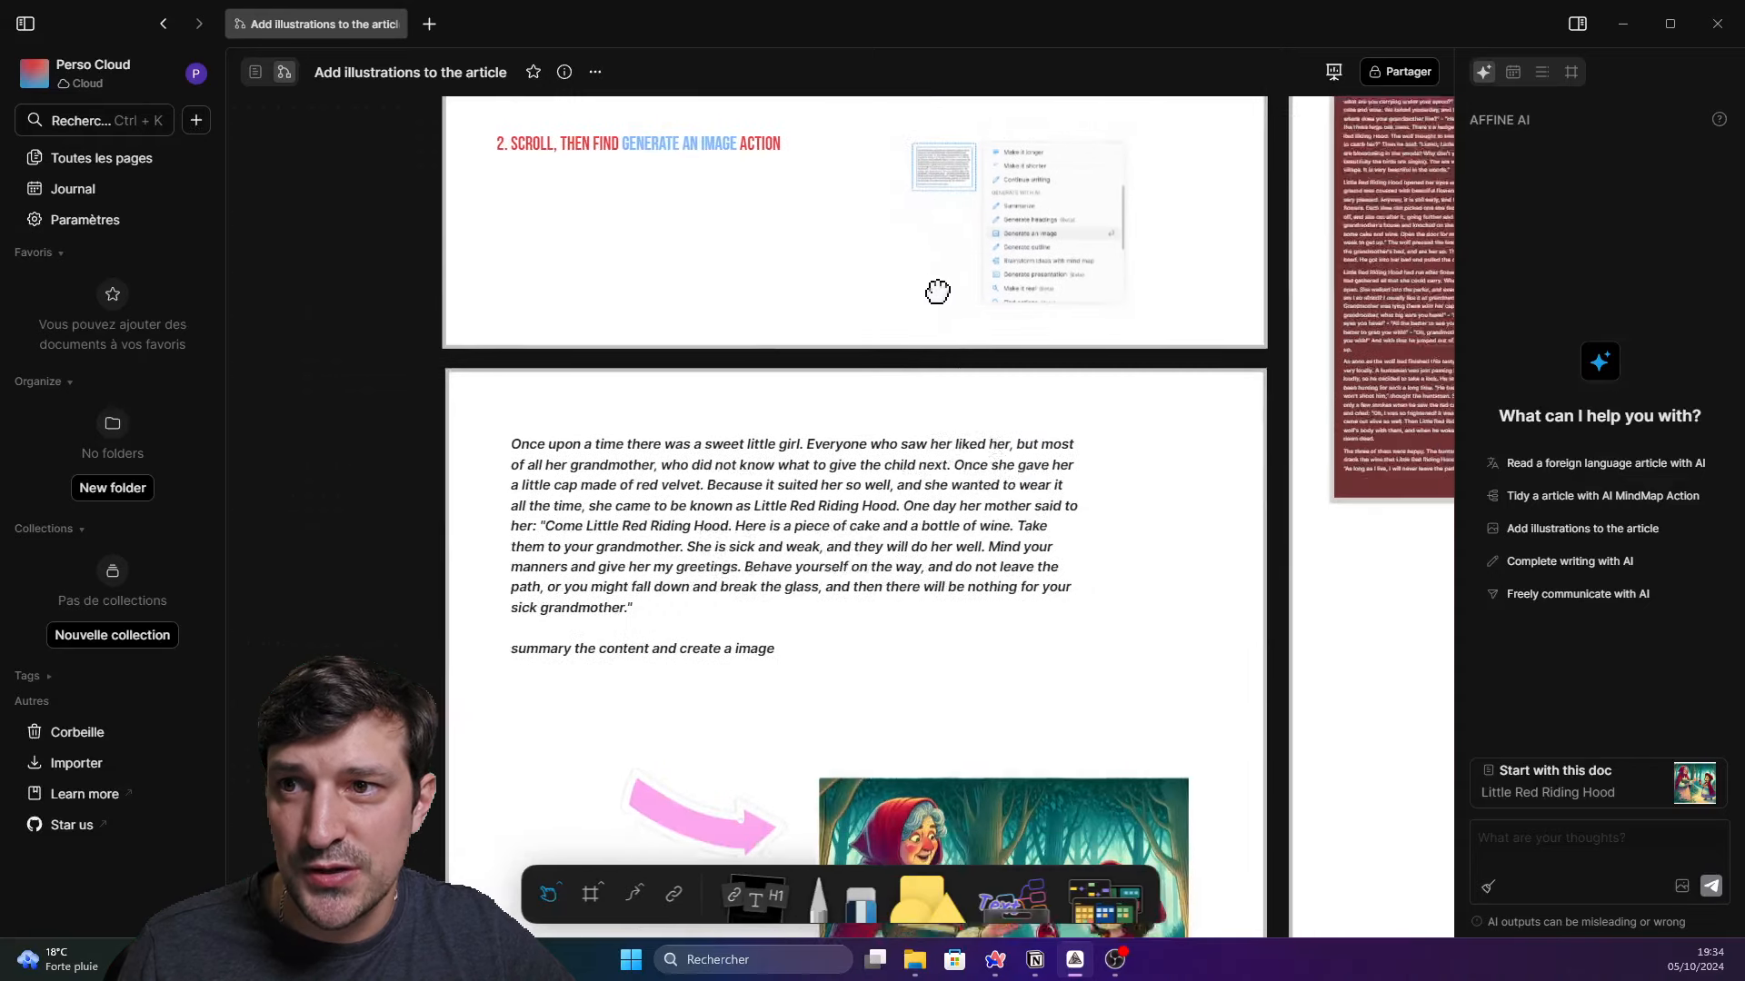
scroll(1106, 711, up, 5)
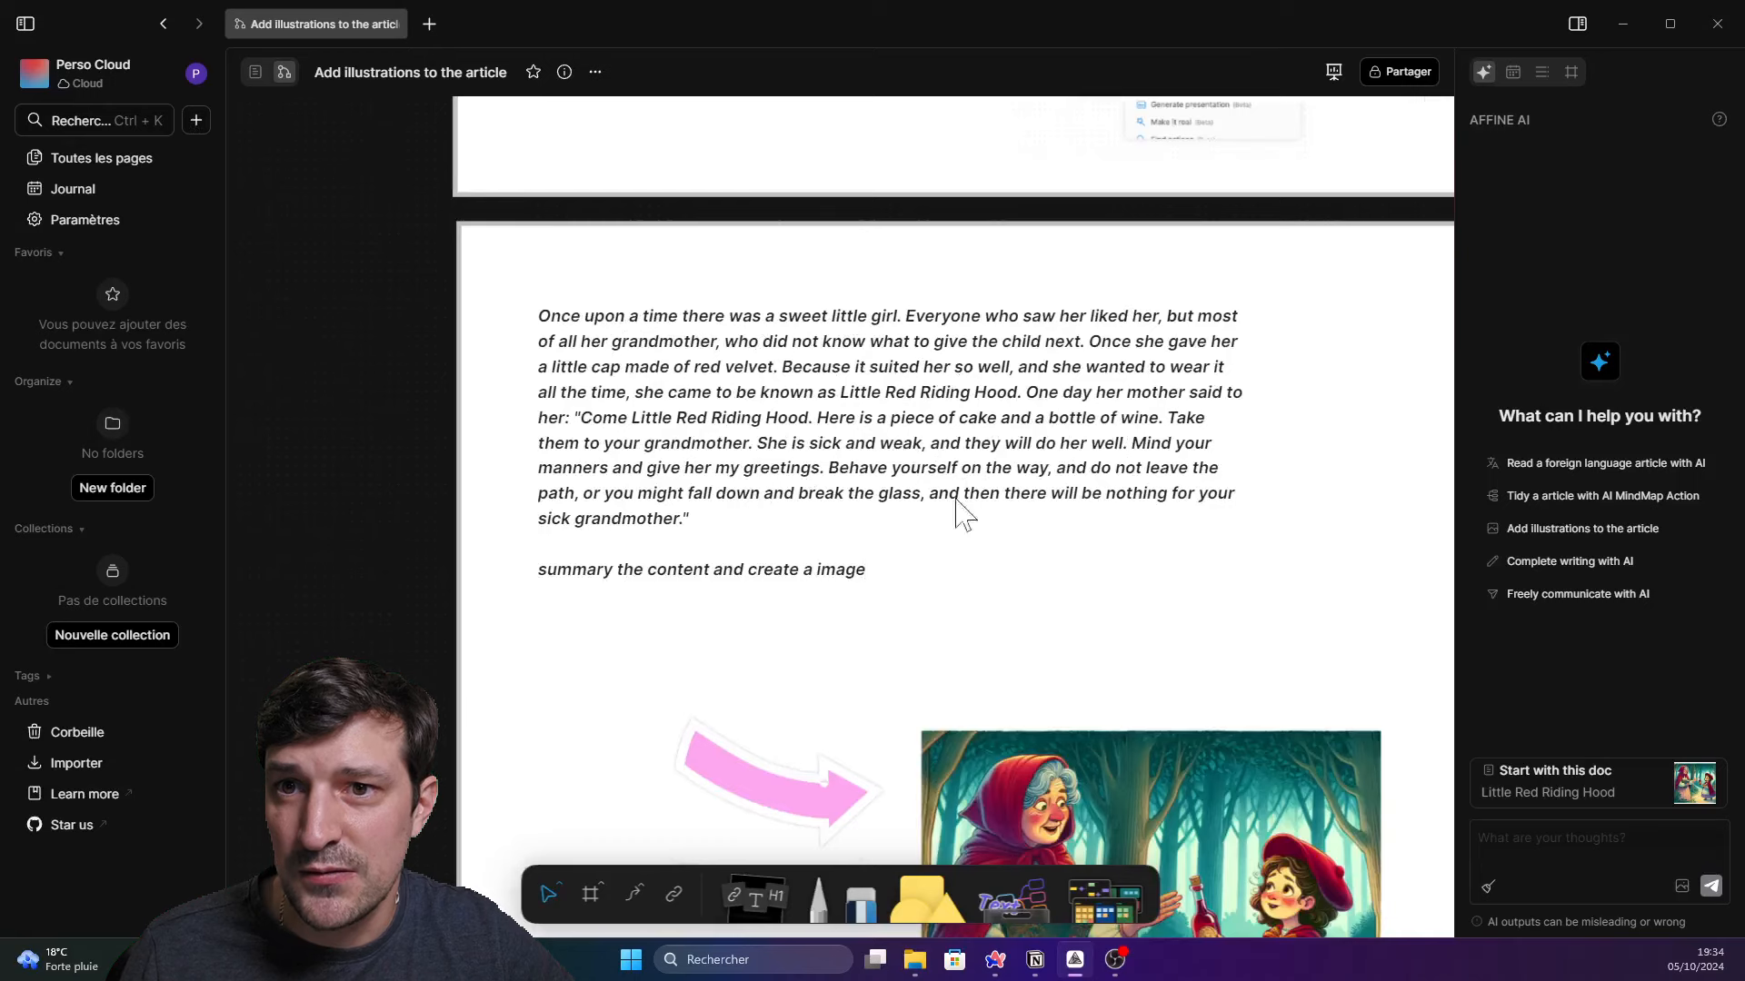
scroll(963, 481, down, 4)
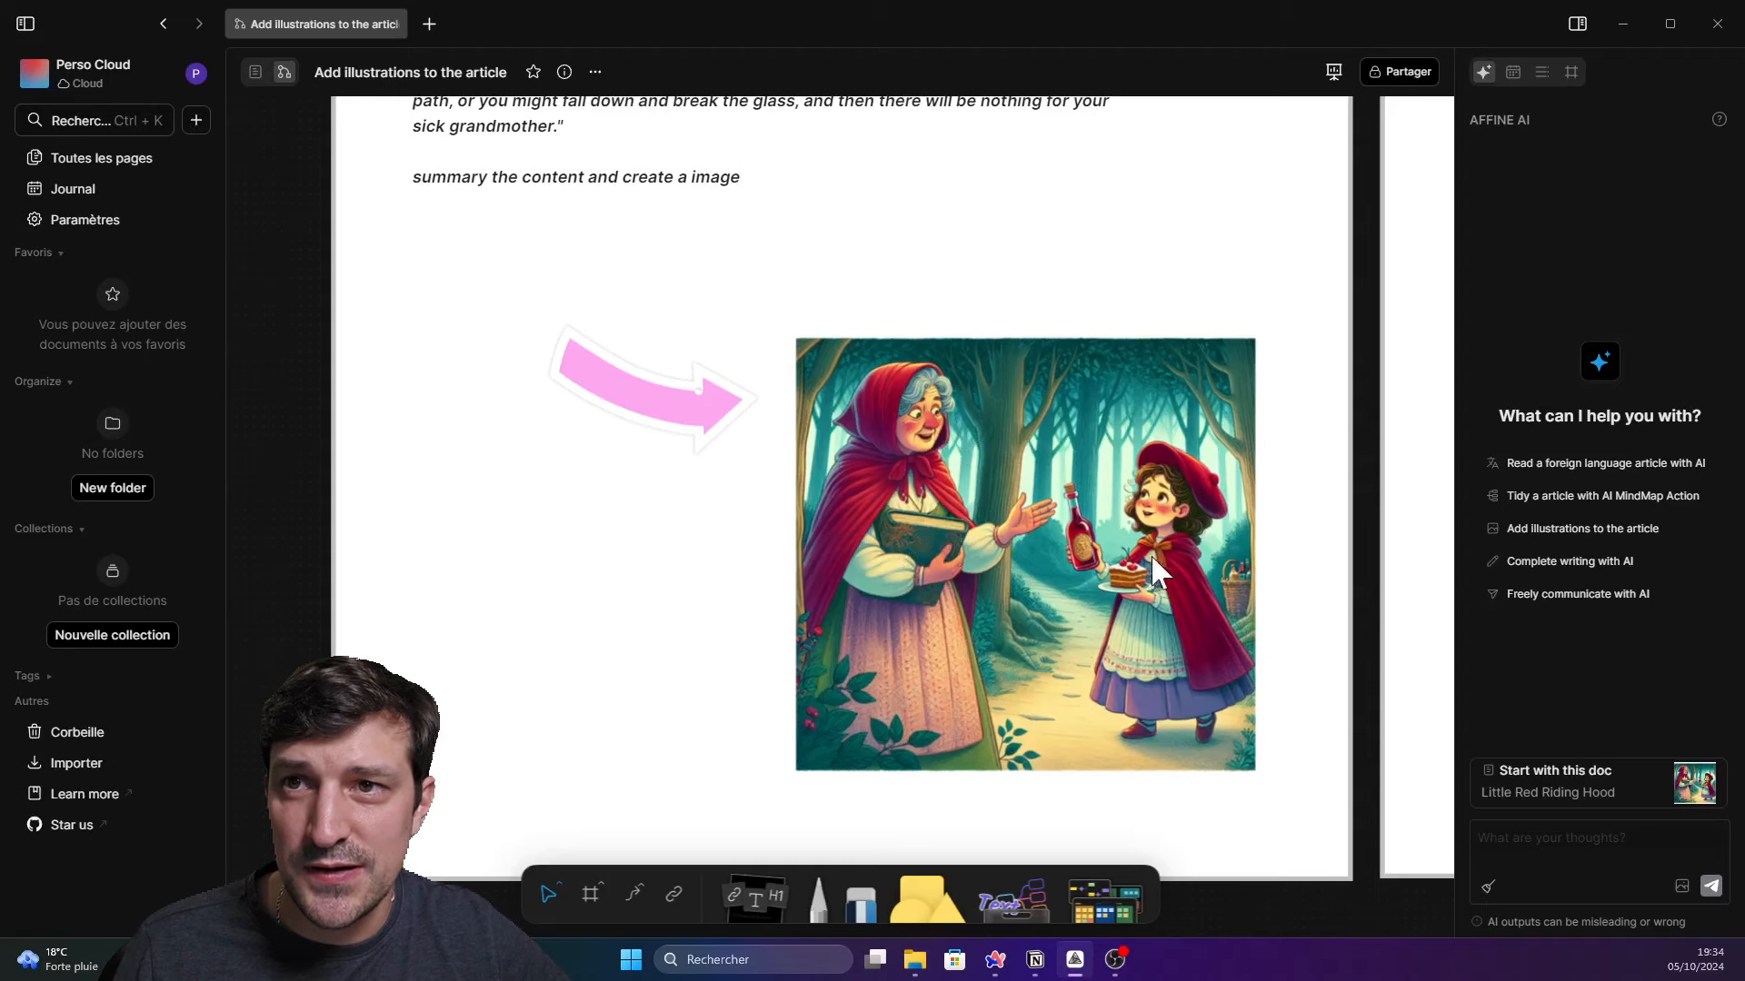
drag(1147, 547, 961, 548)
click(1122, 320)
drag(1260, 458, 753, 485)
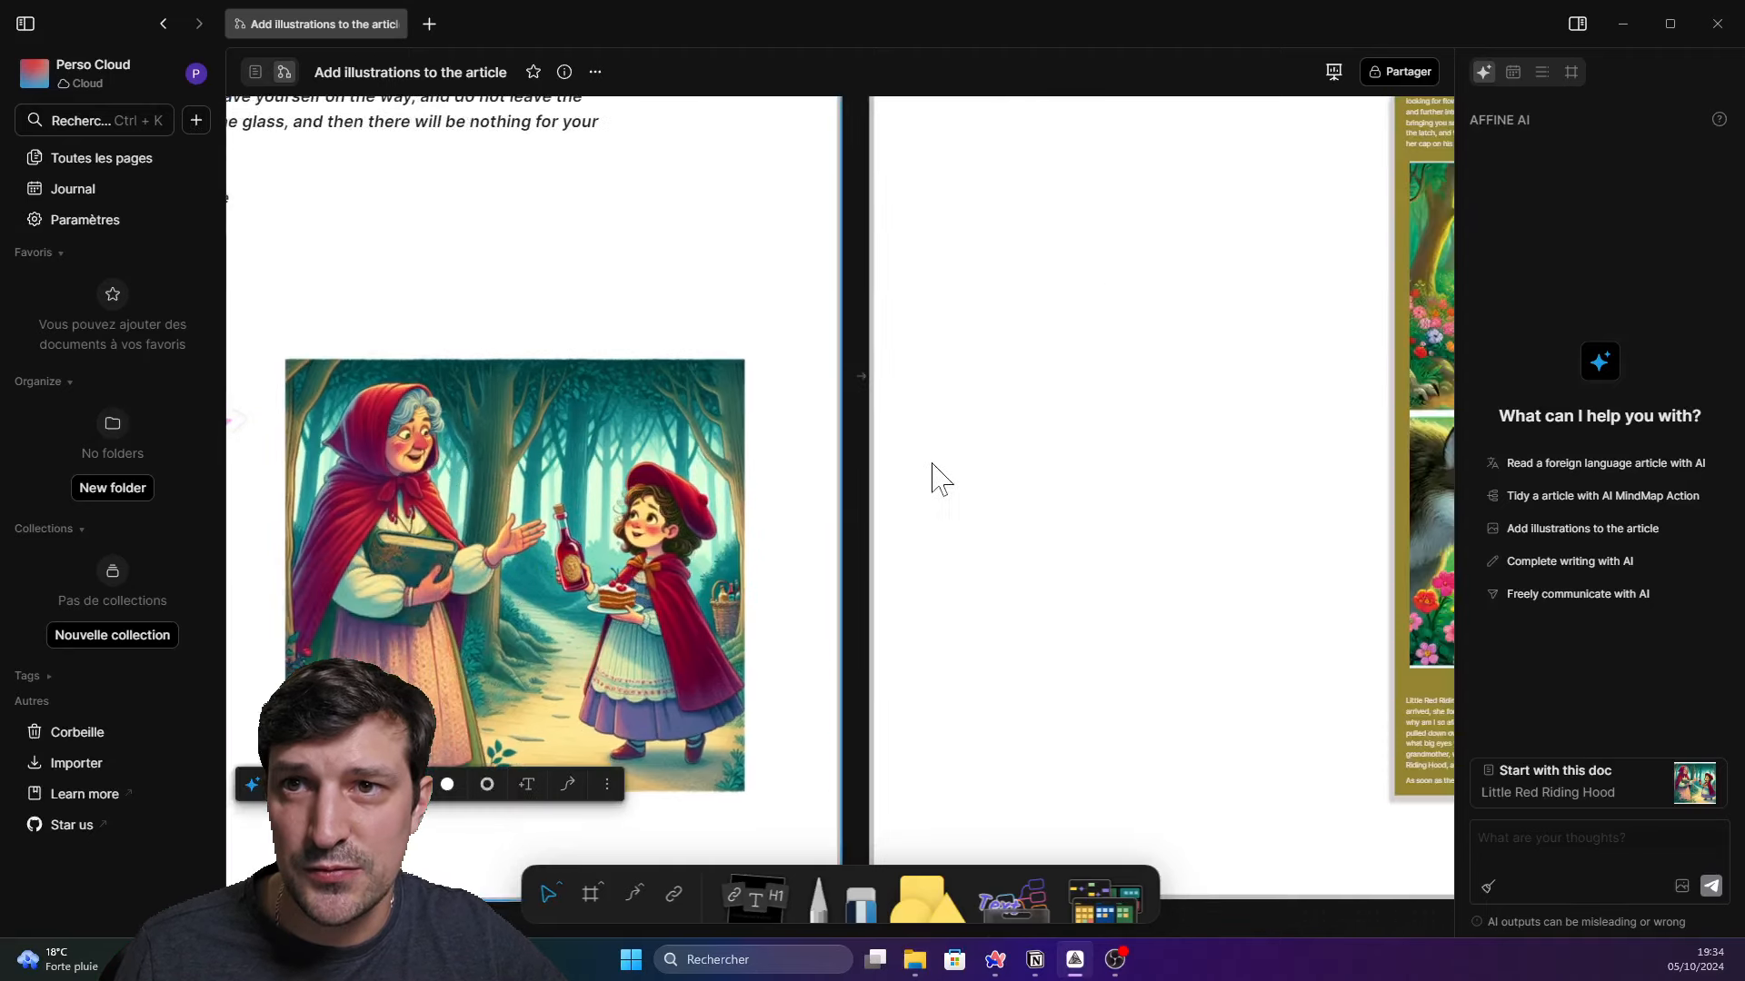
Examine the passage with four generated pictures, and compare the plain Little Red Riding Hood article with its illustrated version
scroll(936, 465, down, 5)
drag(978, 436, 732, 530)
scroll(938, 369, up, 3)
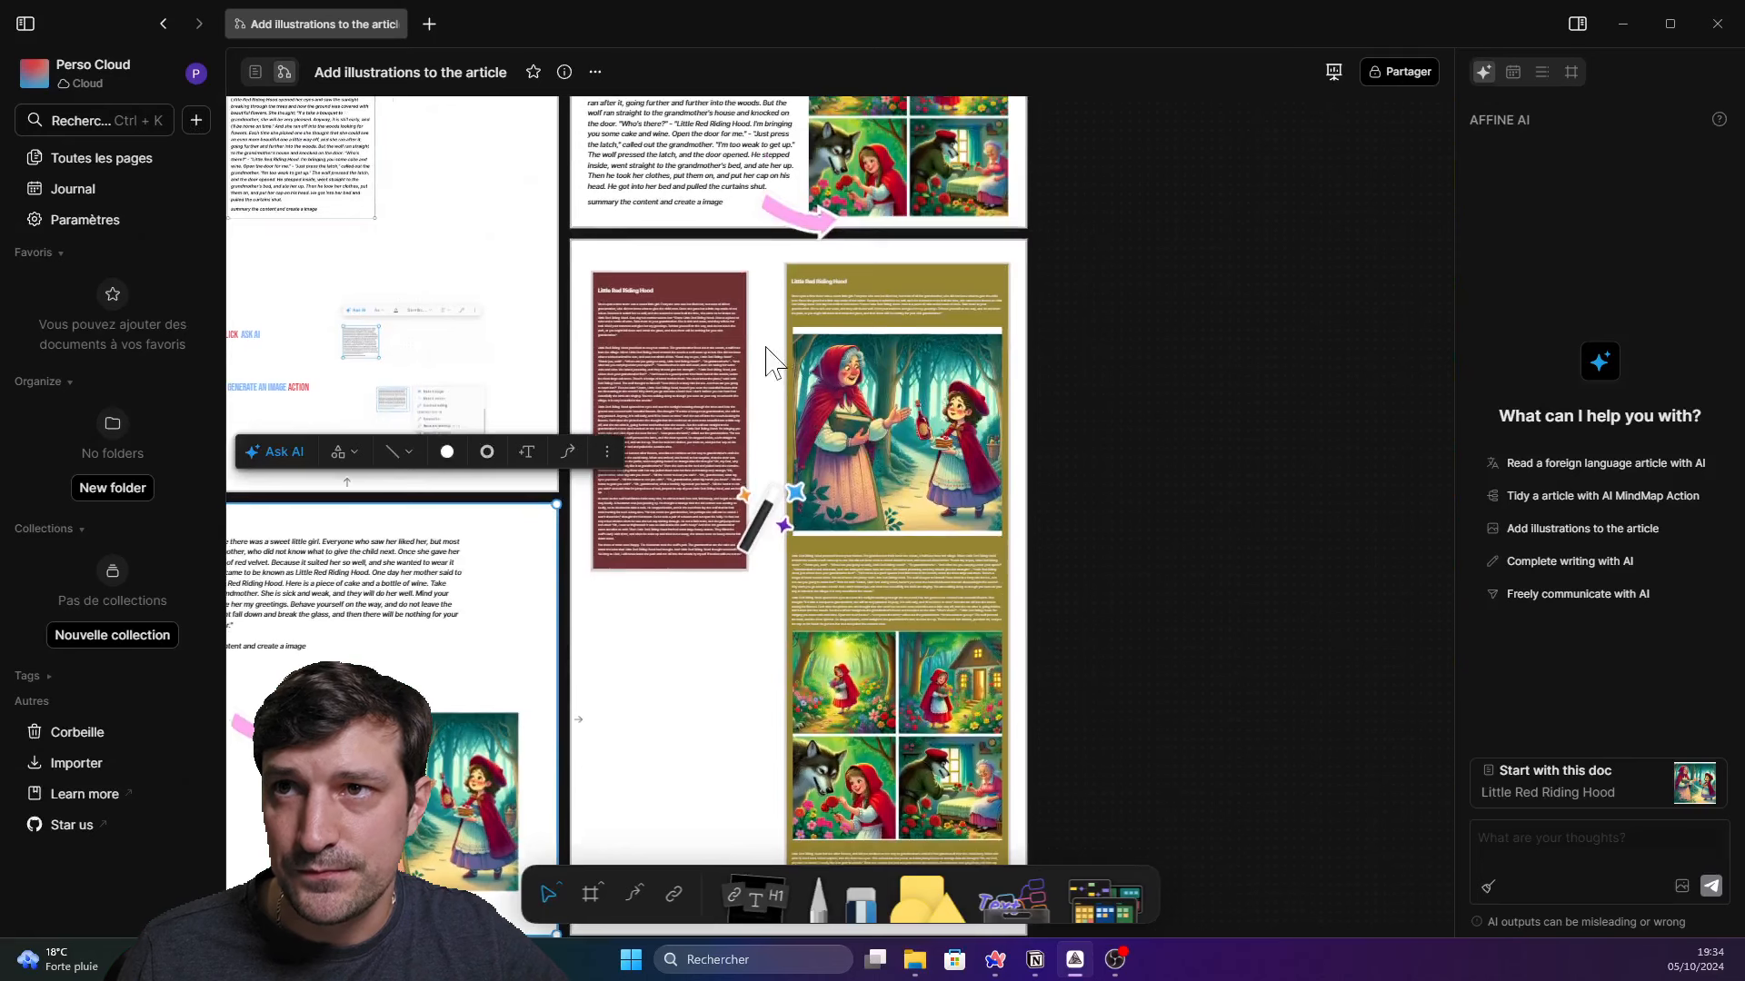
drag(789, 314, 828, 632)
scroll(845, 420, up, 5)
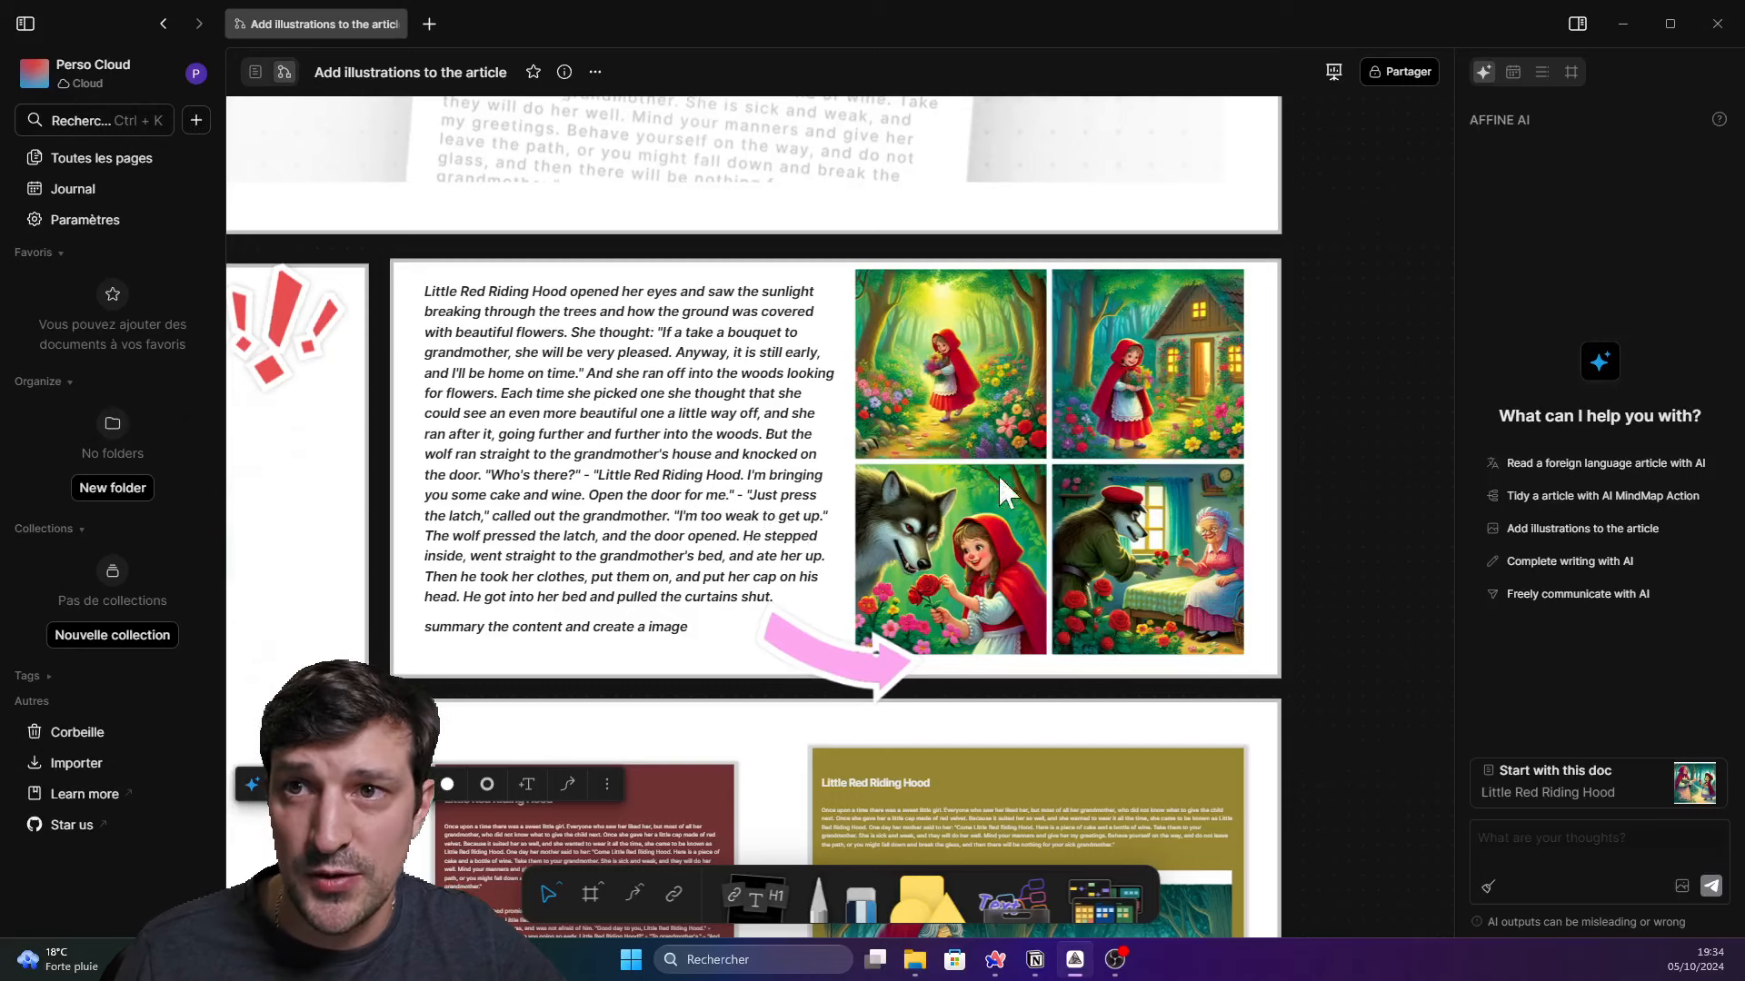
scroll(1090, 709, down, 3)
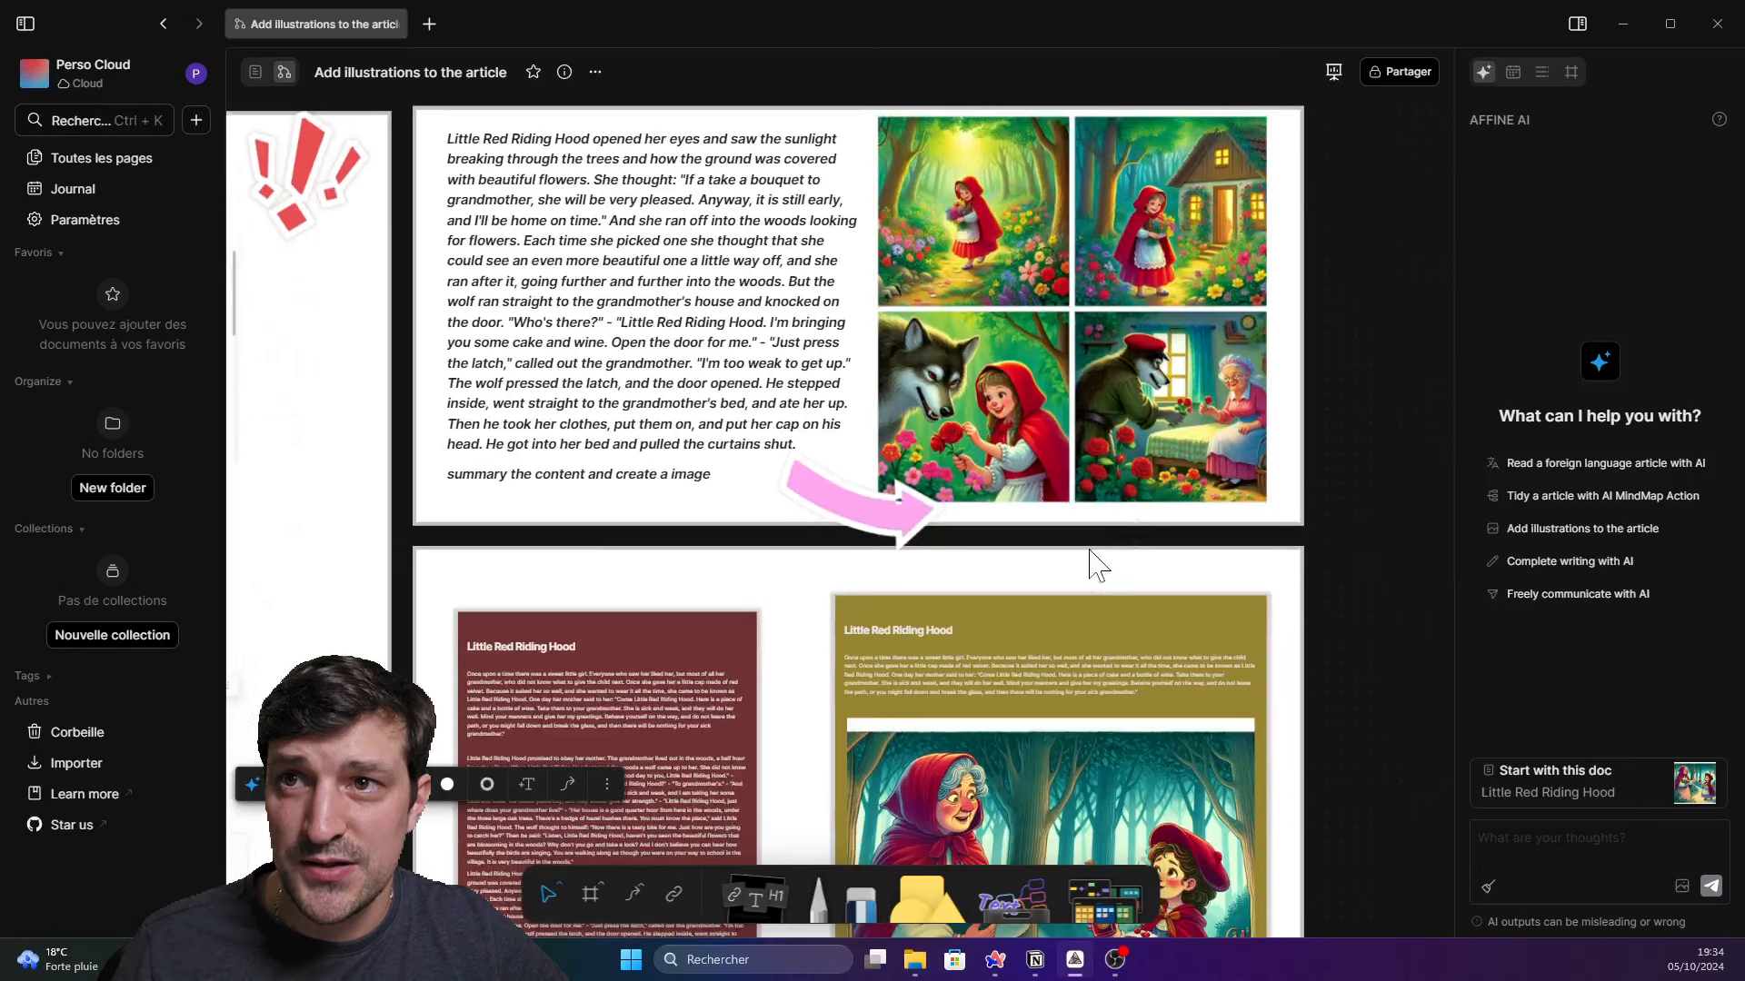
scroll(1099, 509, down, 9)
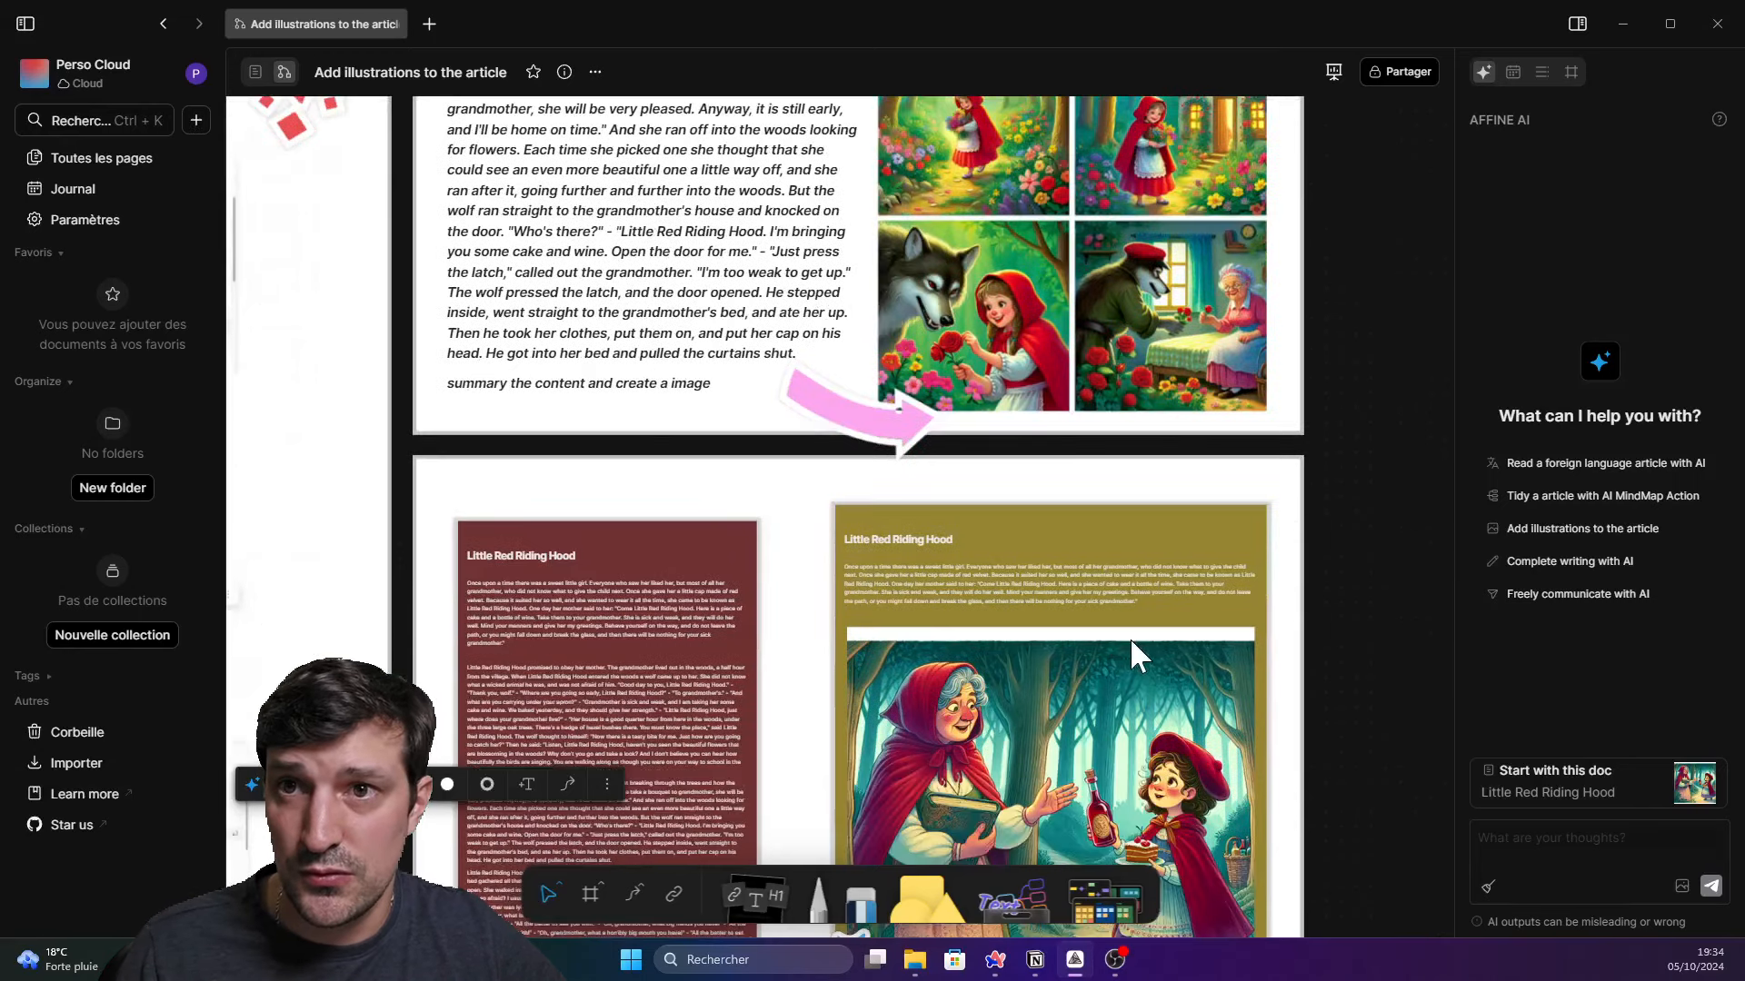
scroll(804, 463, down, 5)
scroll(800, 482, up, 5)
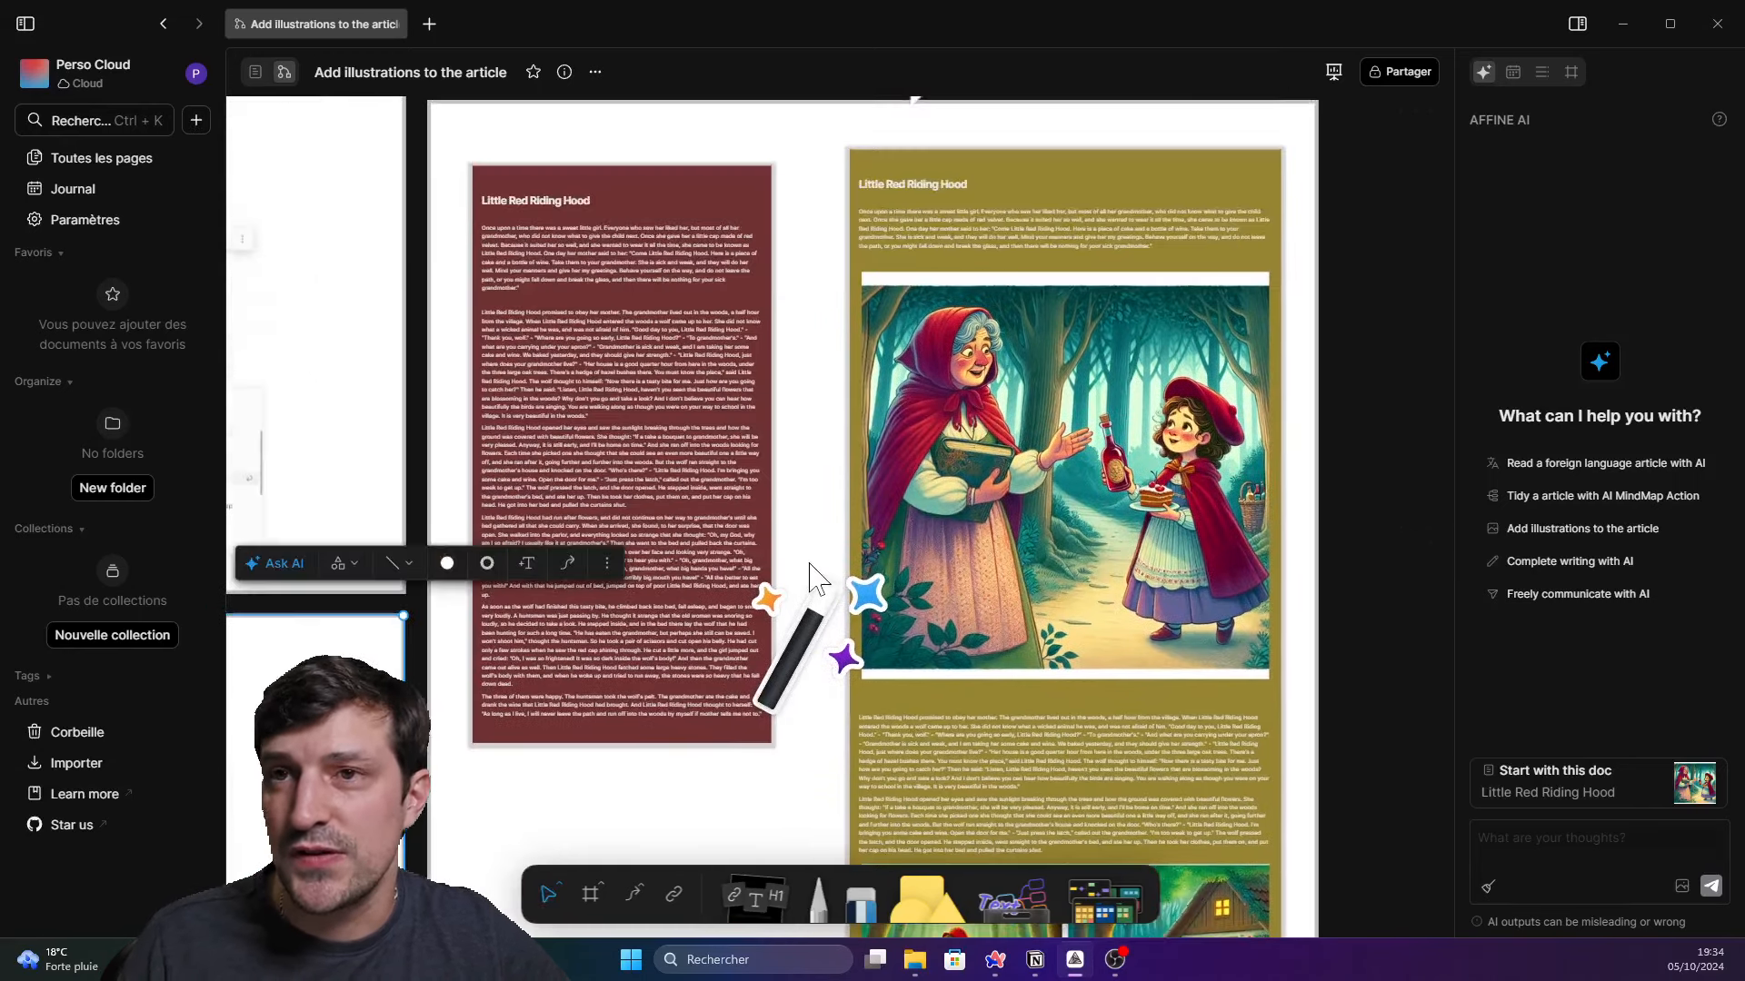
scroll(1076, 663, down, 10)
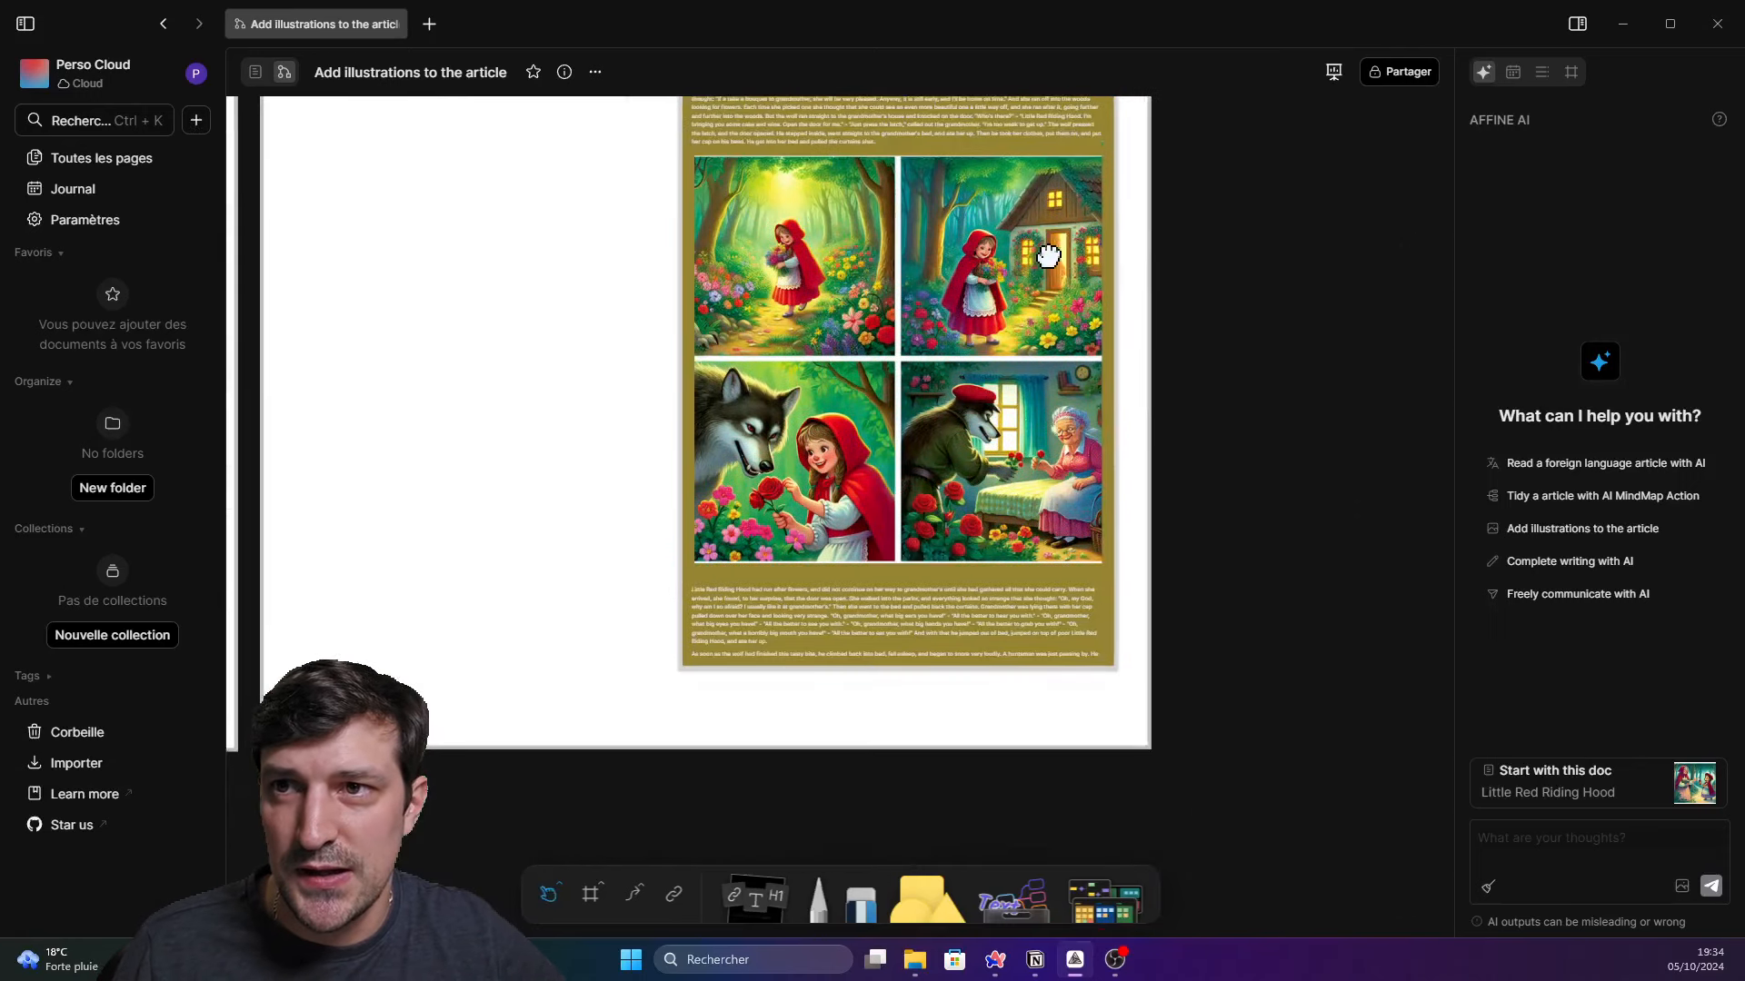
scroll(691, 517, up, 3)
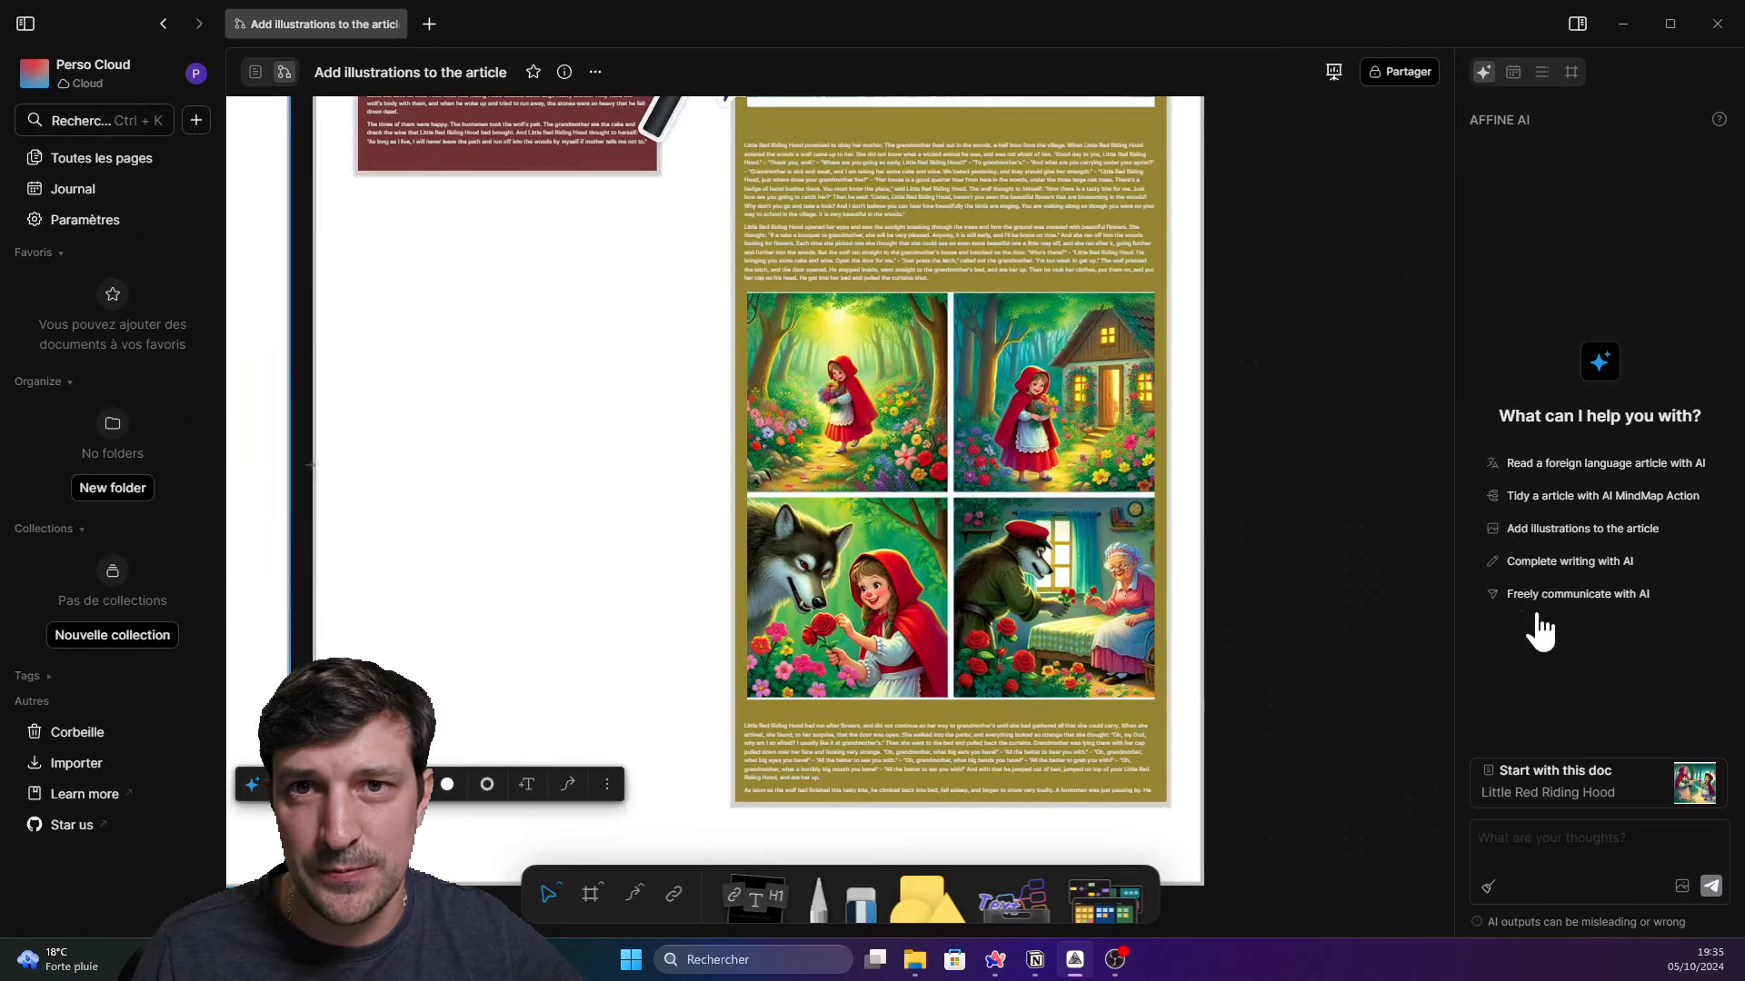
Open the "Complete writing with AI" example and review its tutorial on selecting text and using the "Continue Writing" action
click(1543, 561)
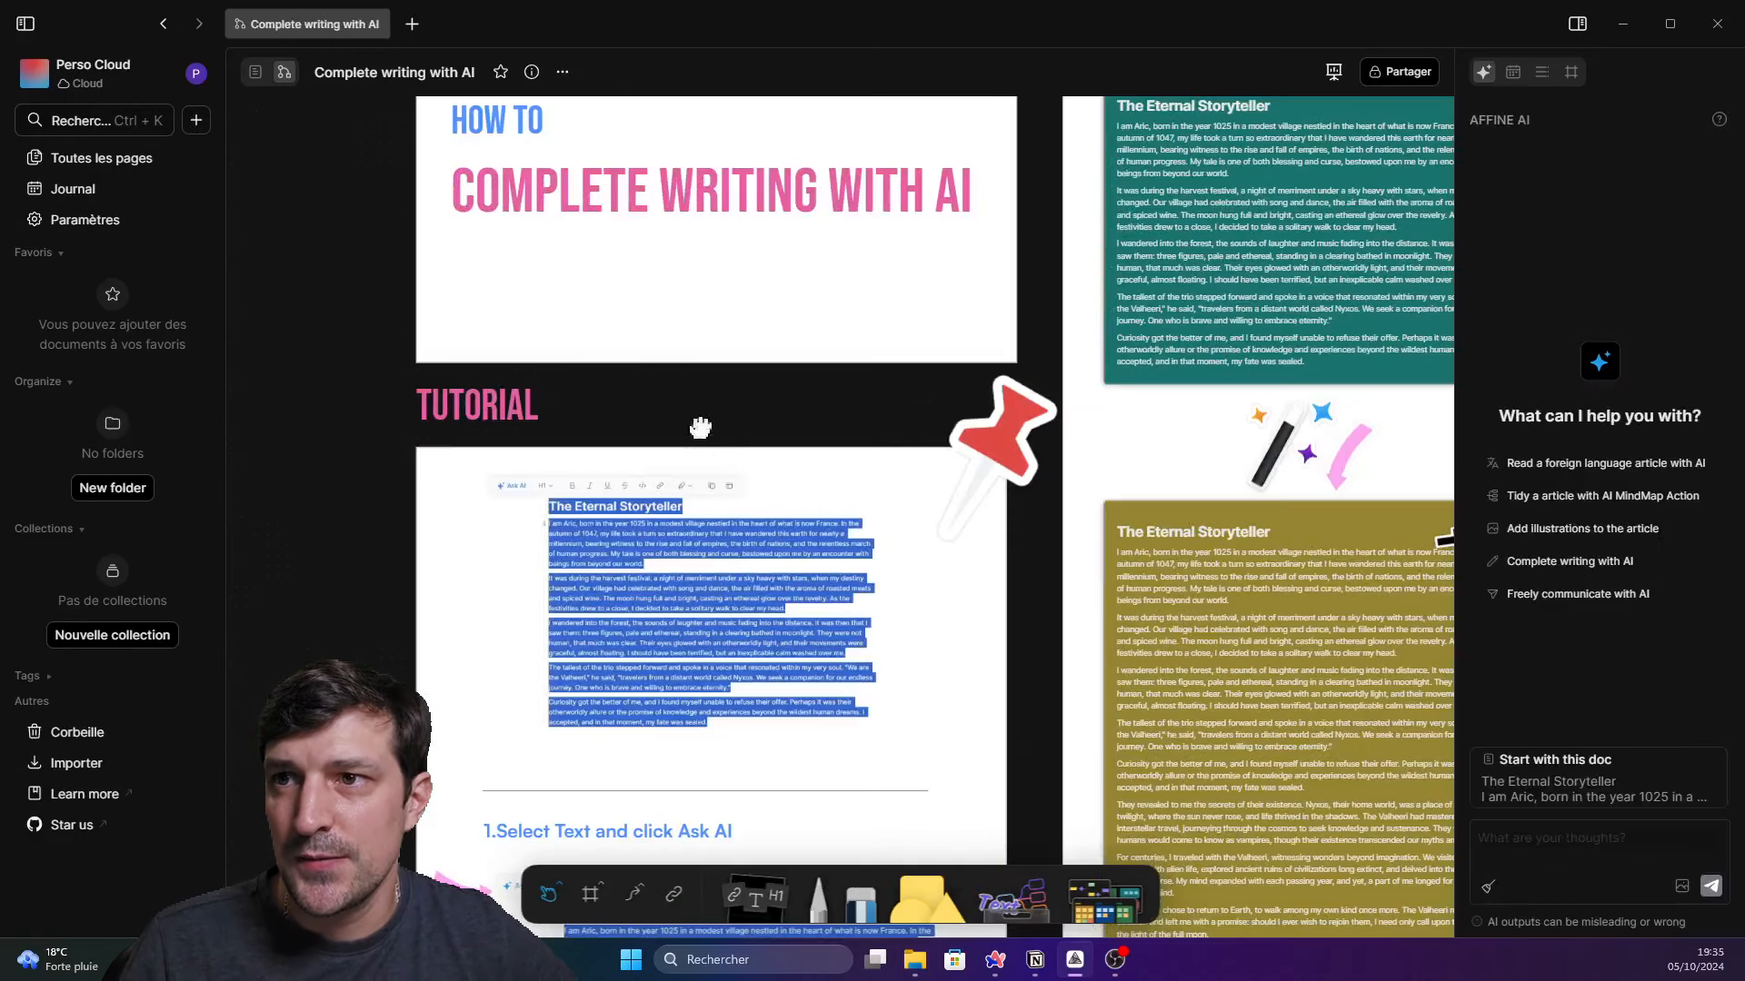
scroll(701, 421, down, 4)
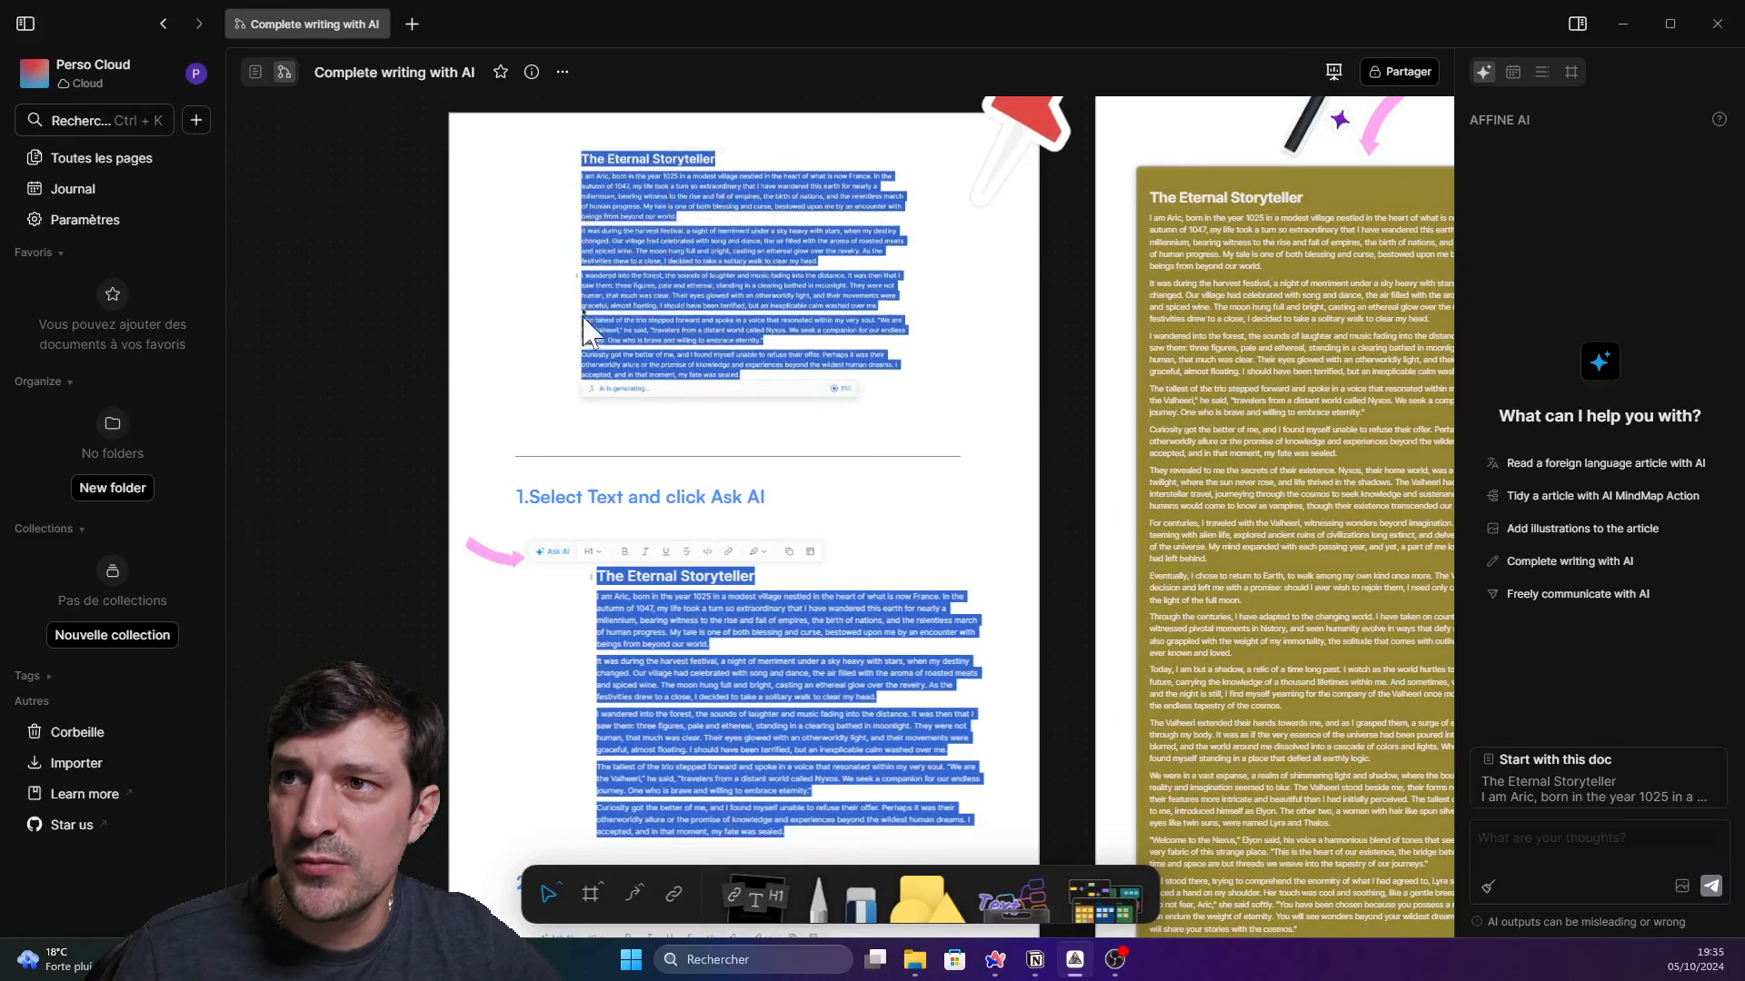
scroll(622, 227, up, 3)
drag(788, 277, 812, 417)
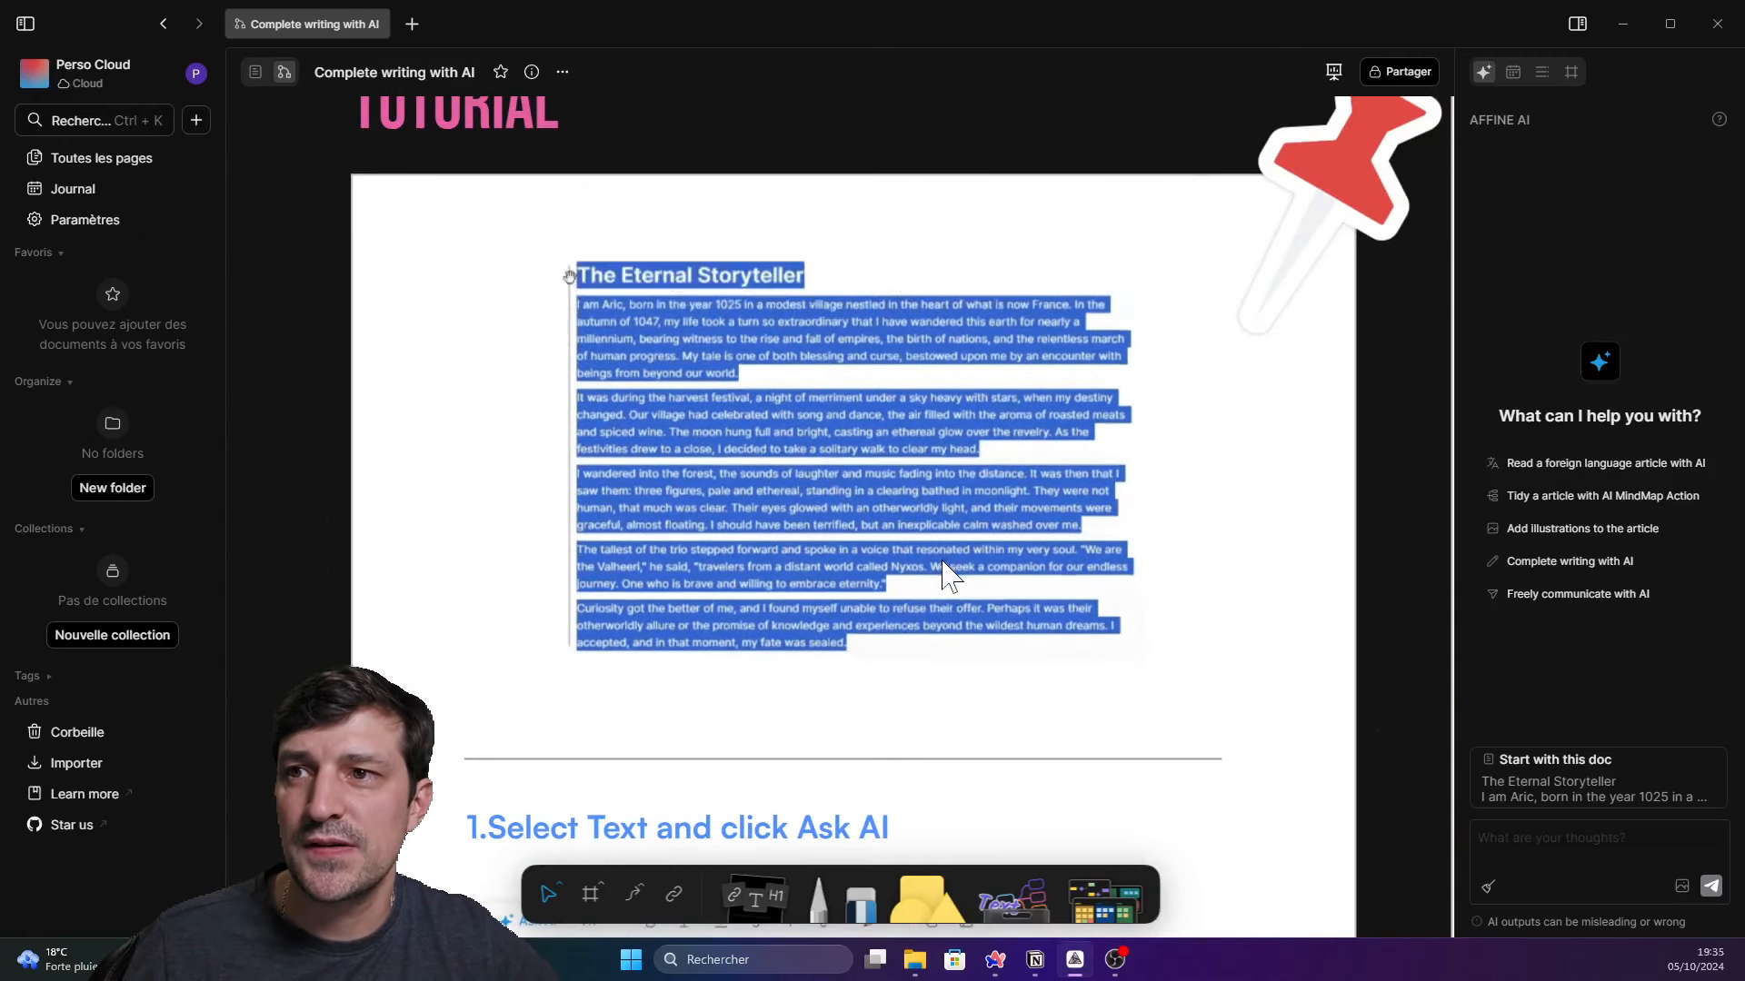
scroll(1004, 589, down, 6)
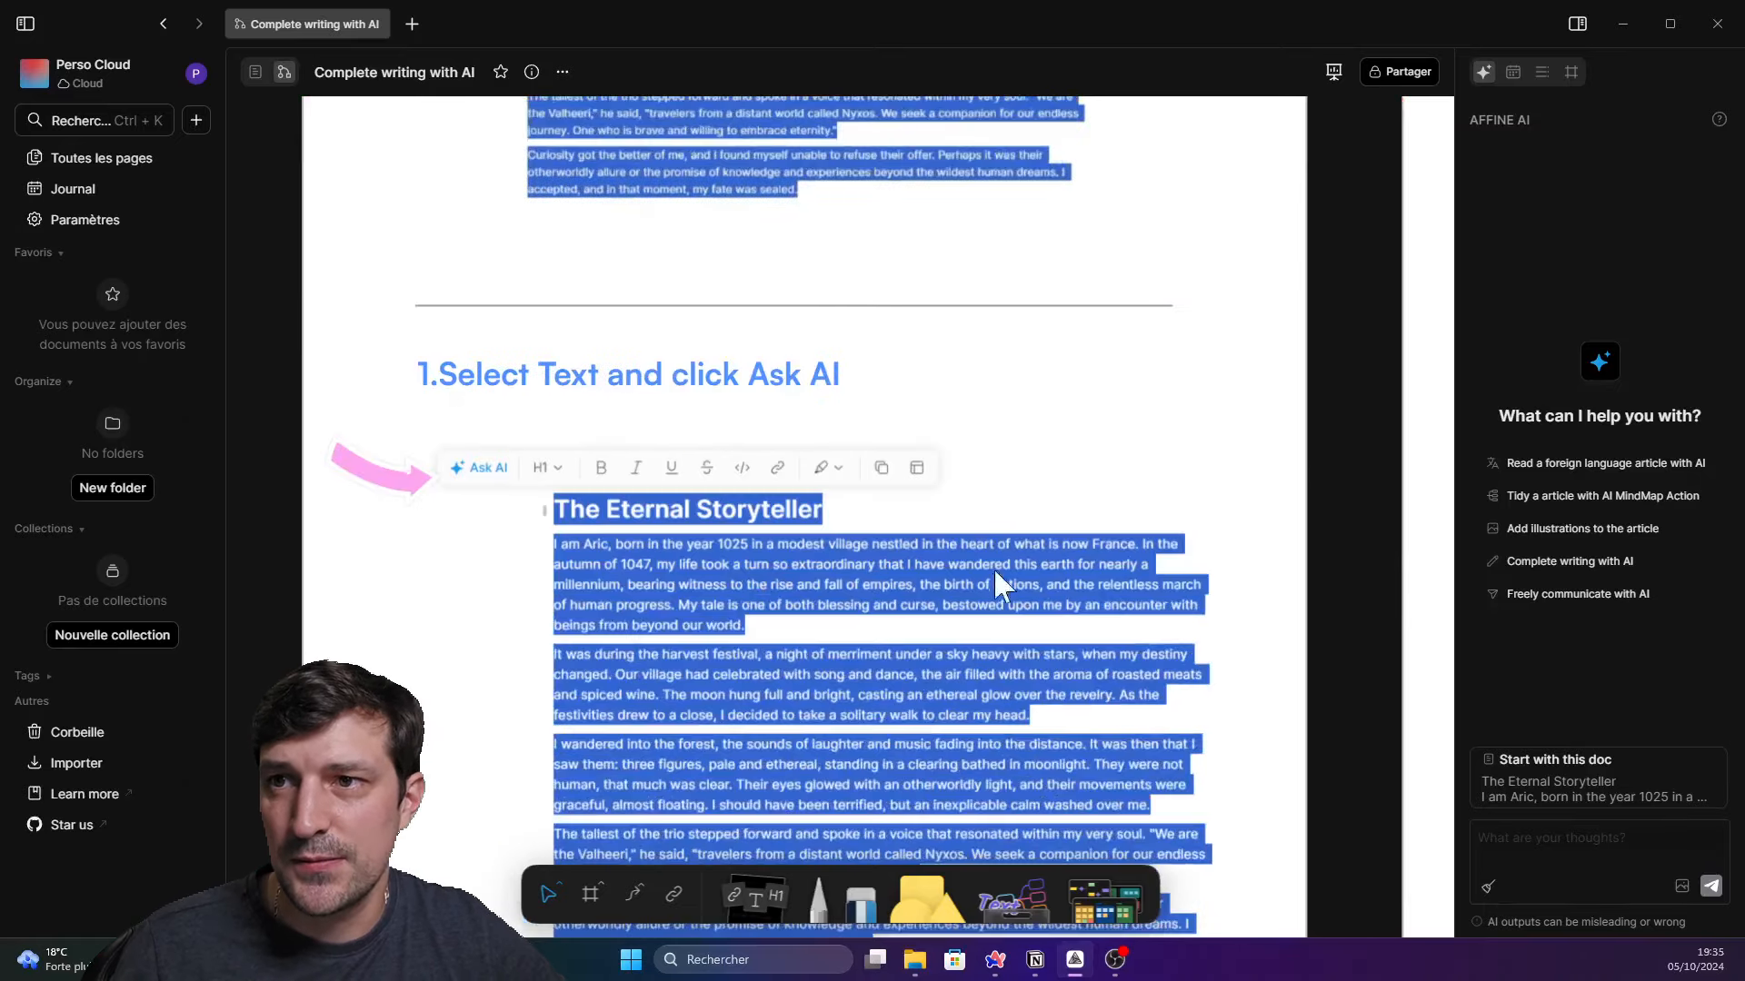
scroll(1004, 590, down, 2)
drag(1097, 546, 1090, 227)
drag(1080, 795, 1046, 410)
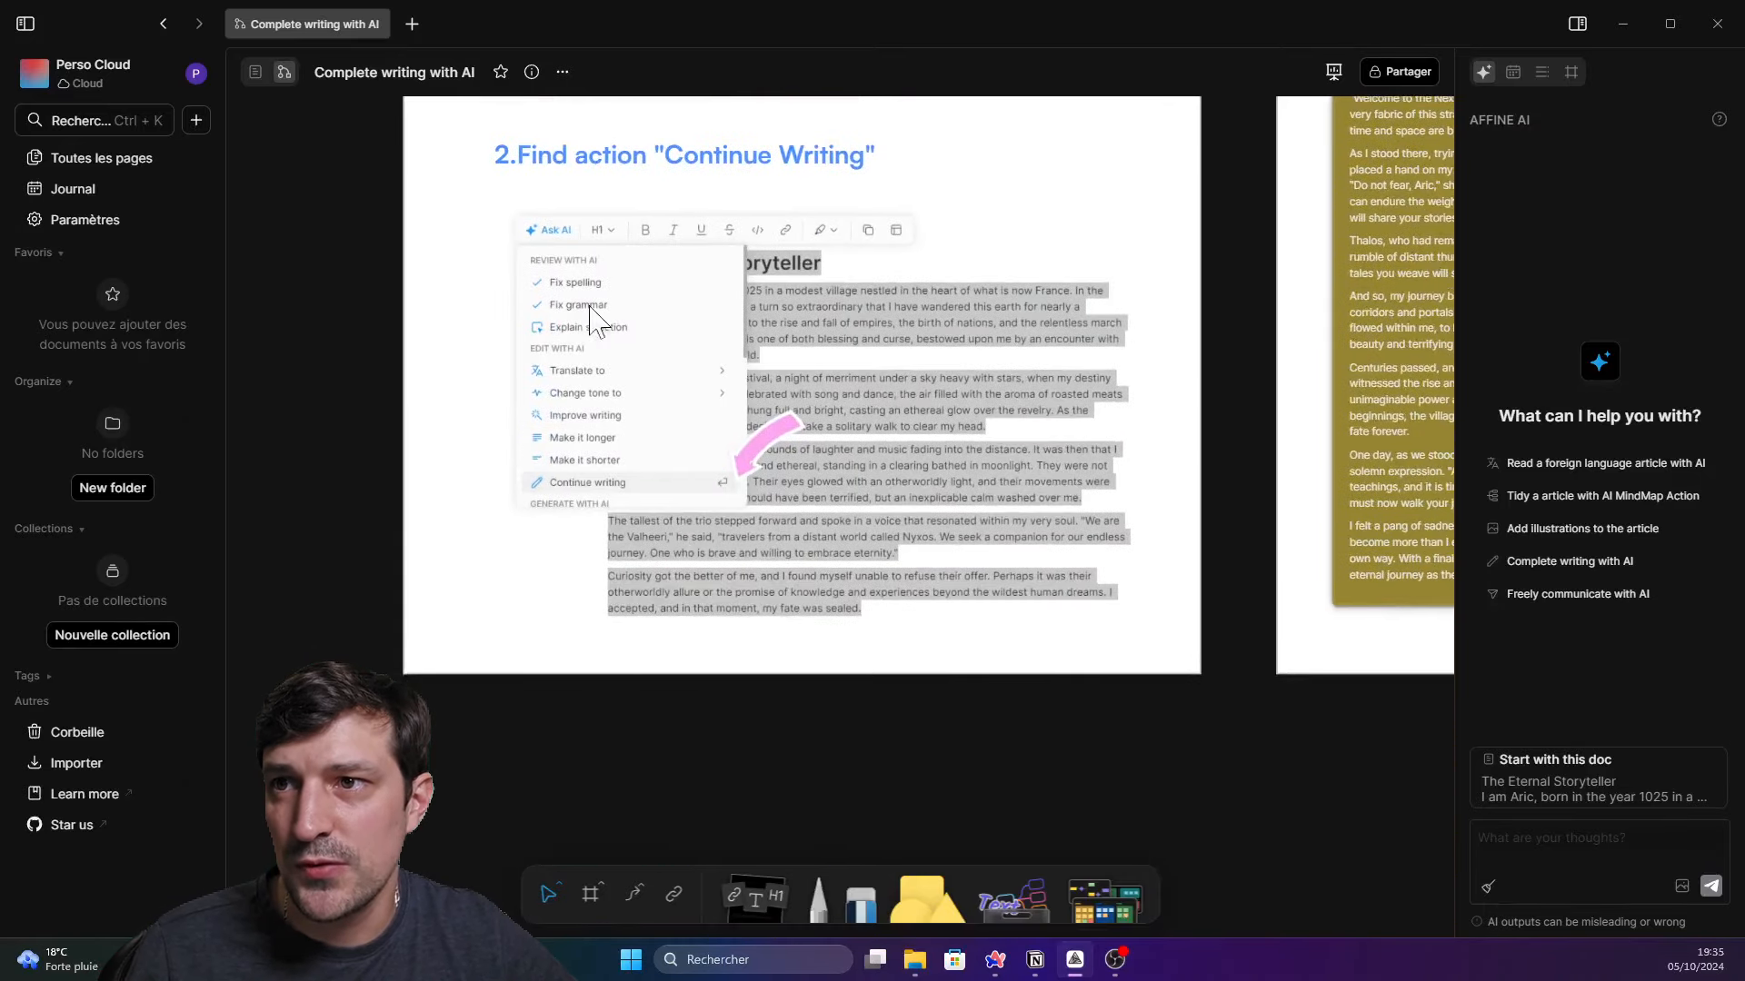
Compare the original "The Eternal Storyteller" text in the green note with the extended version in the olive note
drag(1226, 389, 449, 545)
scroll(695, 407, down, 2)
drag(877, 387, 829, 646)
drag(977, 264, 973, 684)
drag(913, 304, 940, 593)
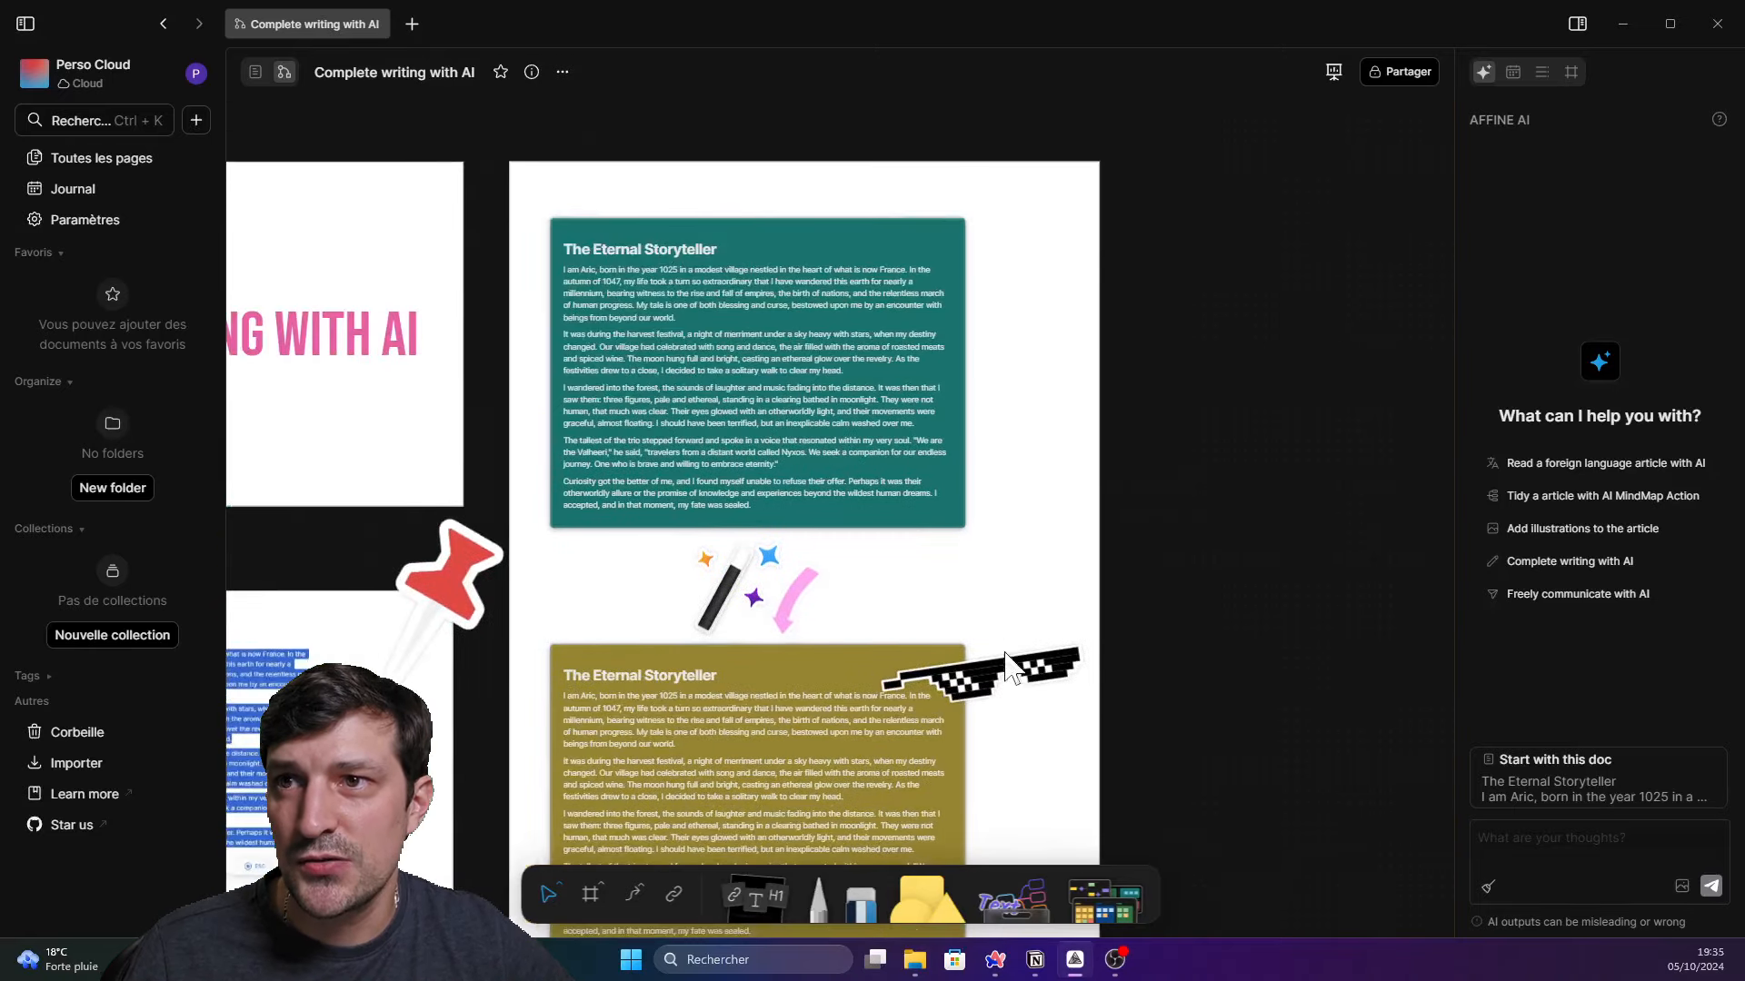
drag(1004, 677, 997, 238)
drag(1077, 709, 982, 398)
drag(1018, 546, 1022, 450)
scroll(1023, 450, up, 5)
scroll(888, 390, down, 3)
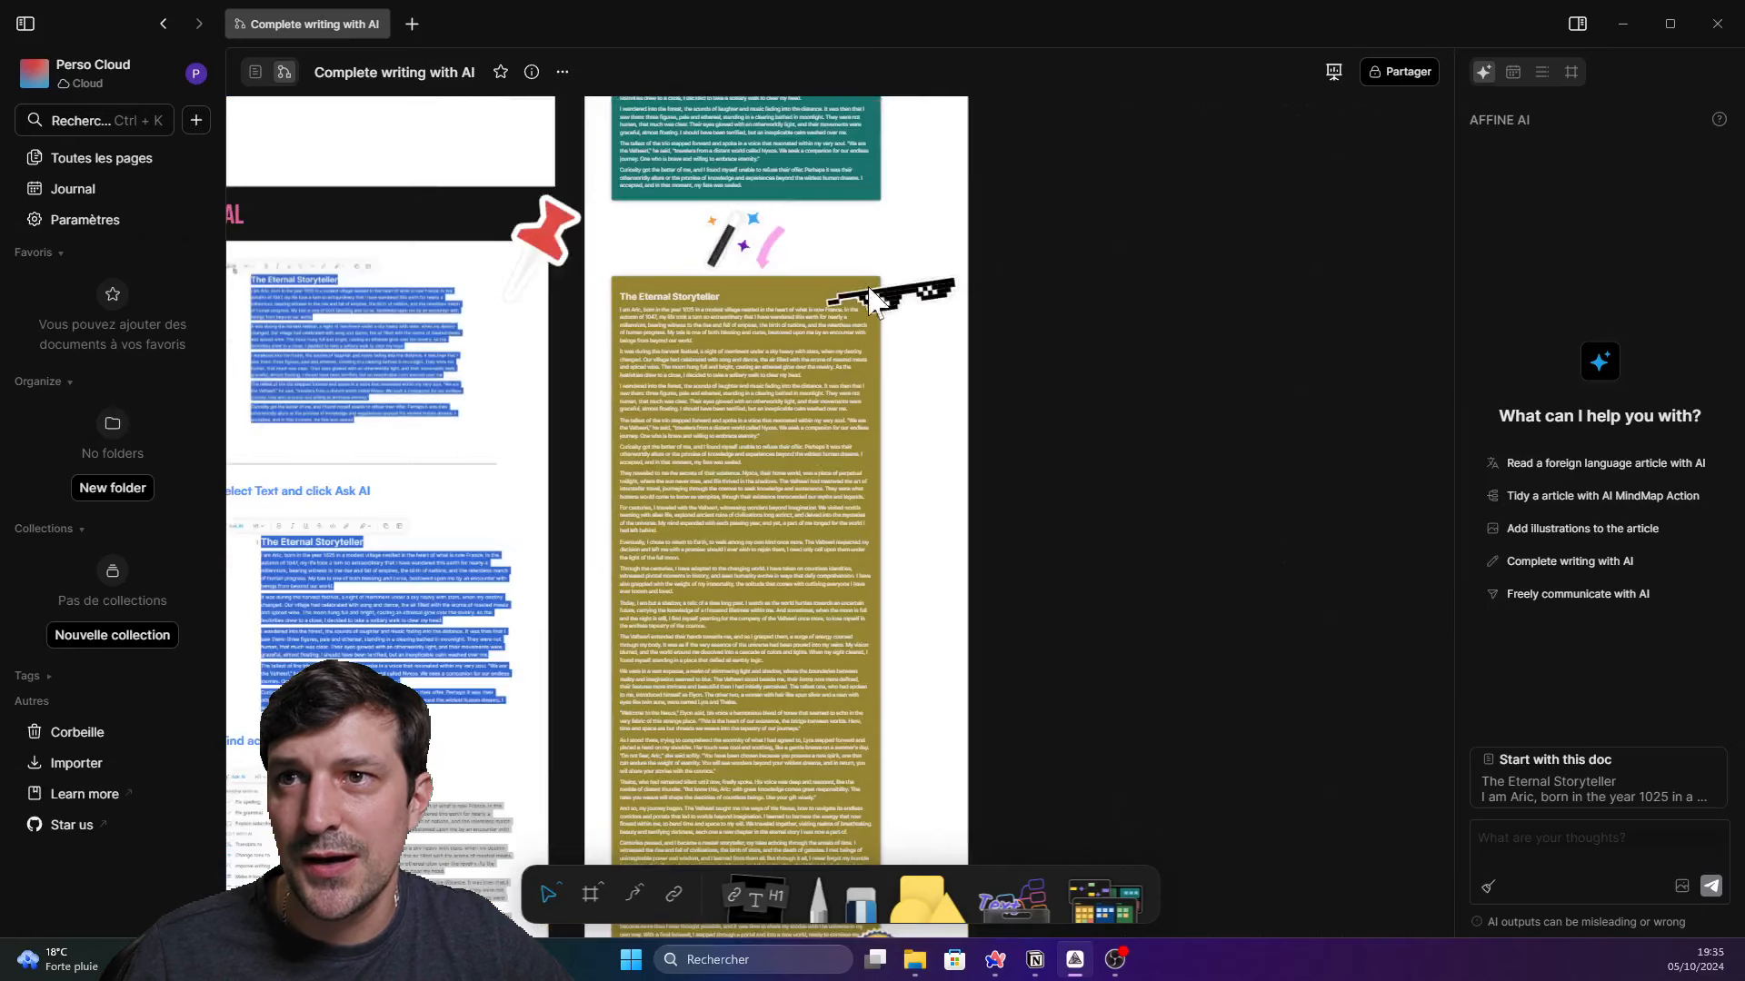
Nudge the pixel sunglasses sticker on the olive "The Eternal Storyteller" note slightly to the right
click(909, 314)
mouse_move(909, 313)
mouse_down()
mouse_move(977, 364)
mouse_move(915, 313)
mouse_up()
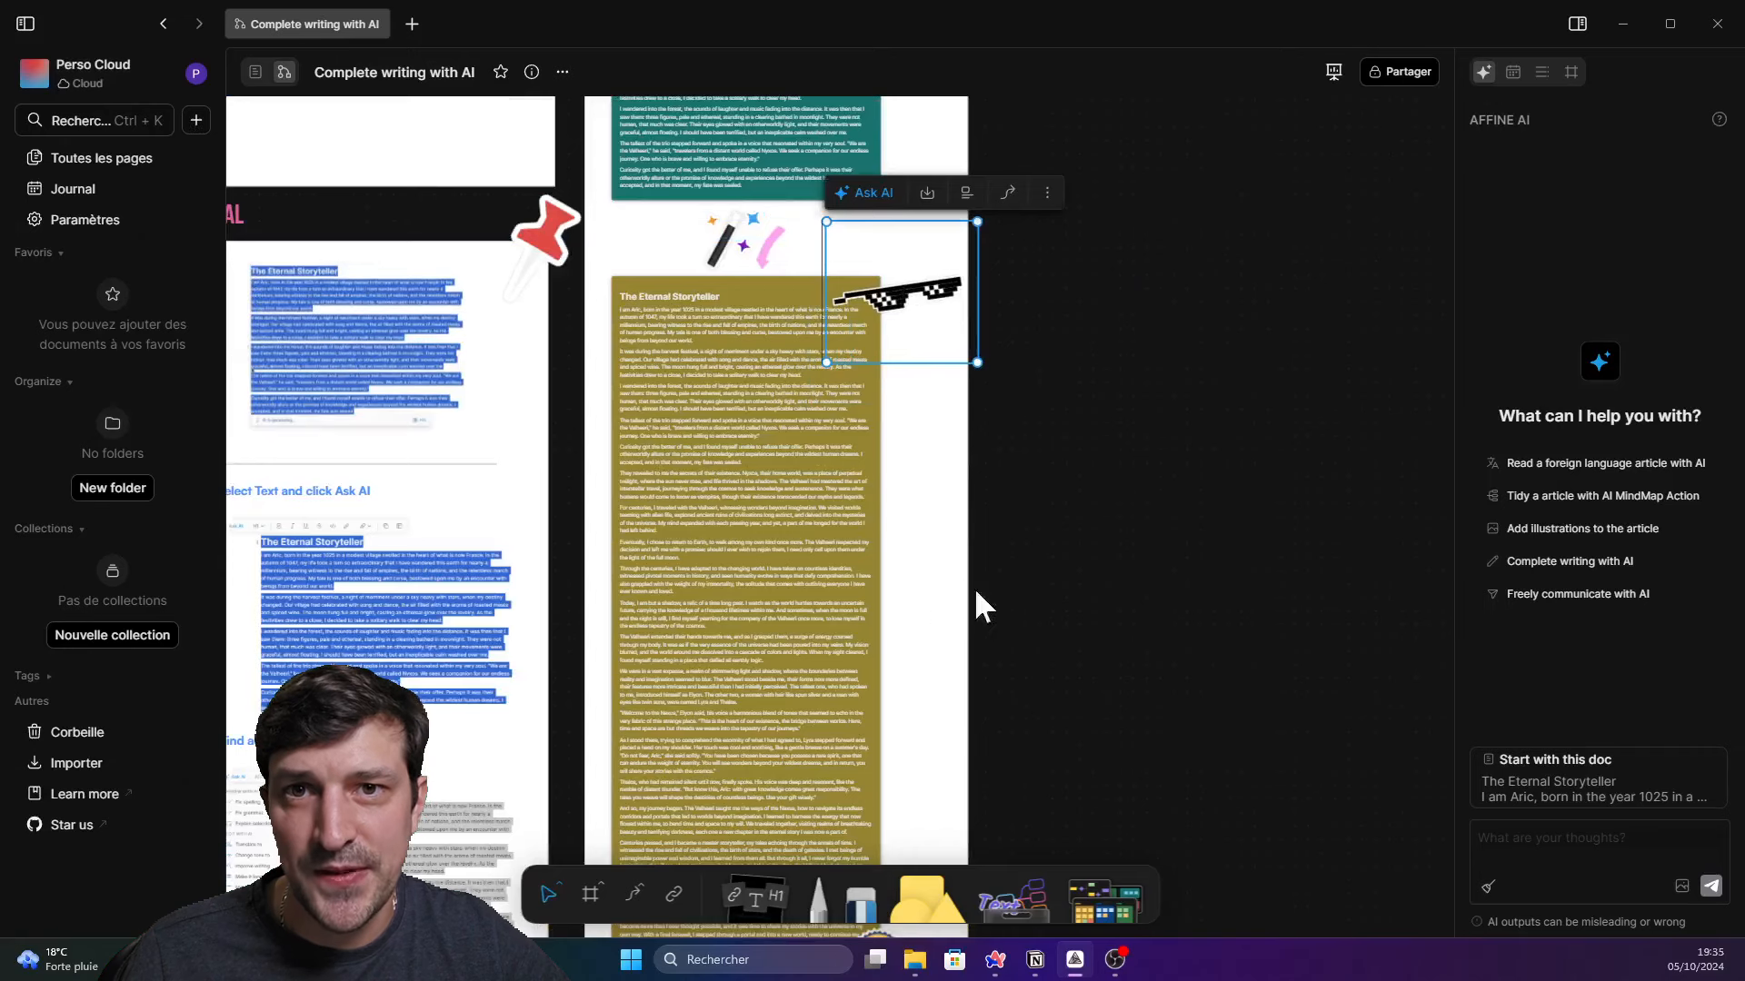
Open the "Freely communicate with AI" example and view the first tutorial instruction about opening the sidebar
click(1529, 598)
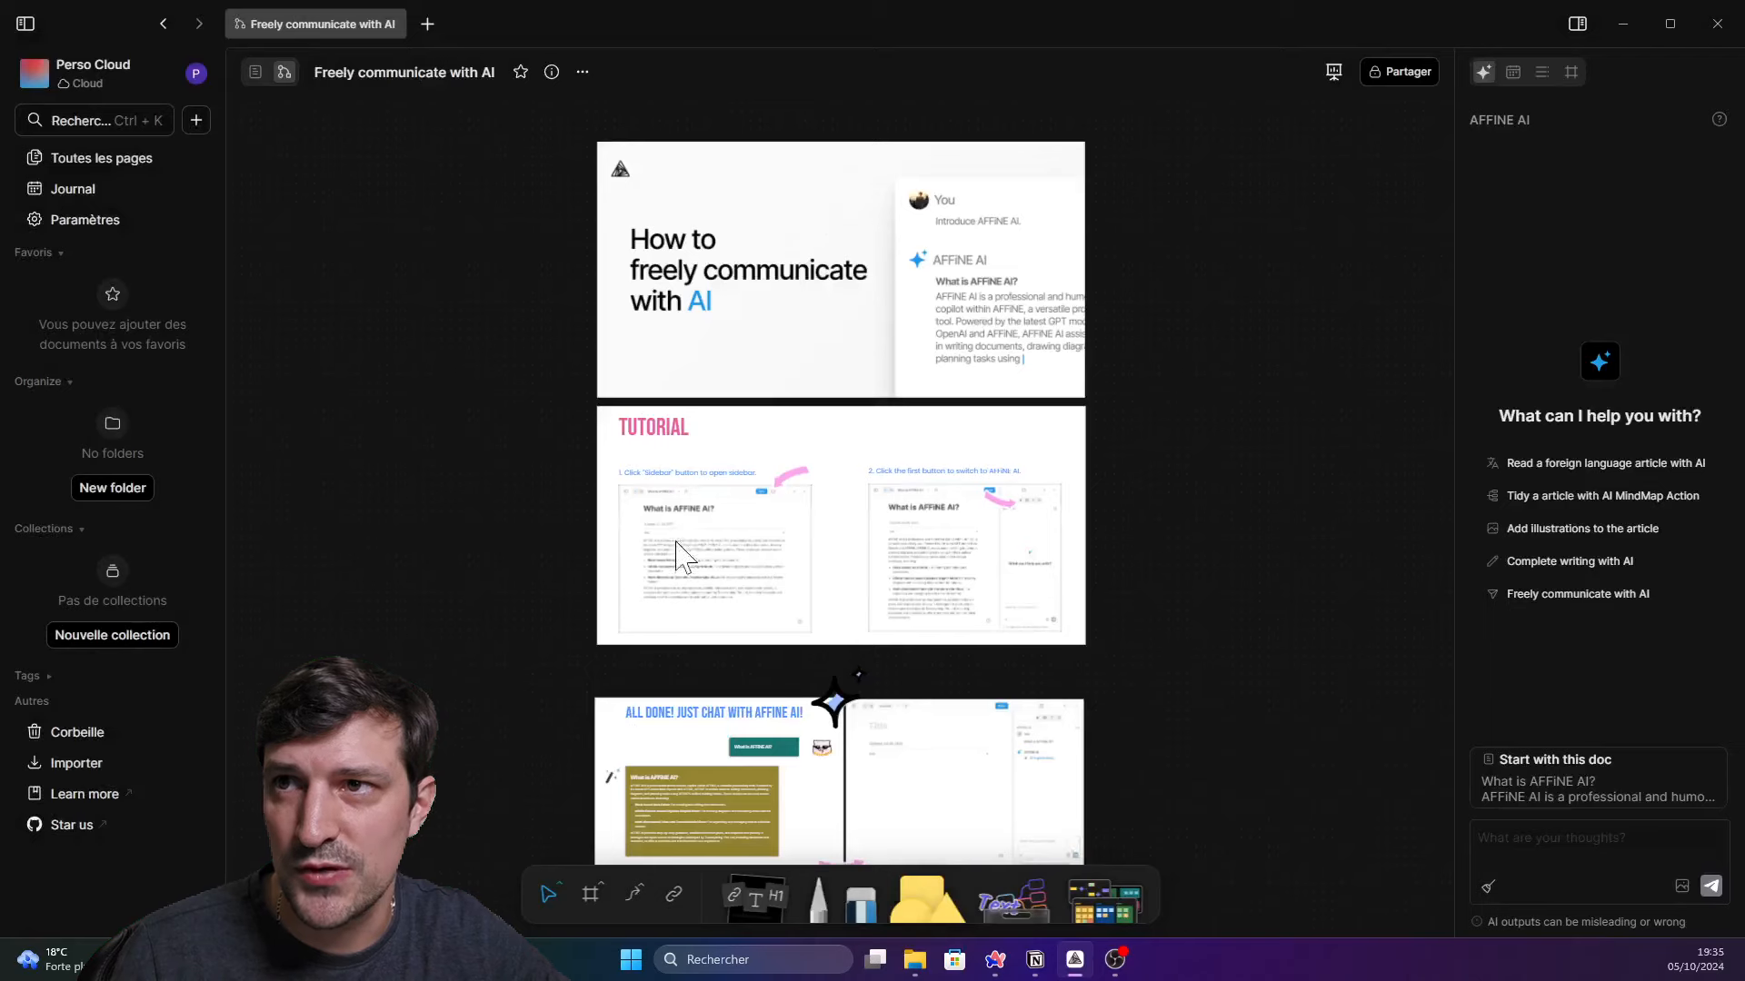
scroll(681, 557, up, 5)
scroll(1013, 506, down, 2)
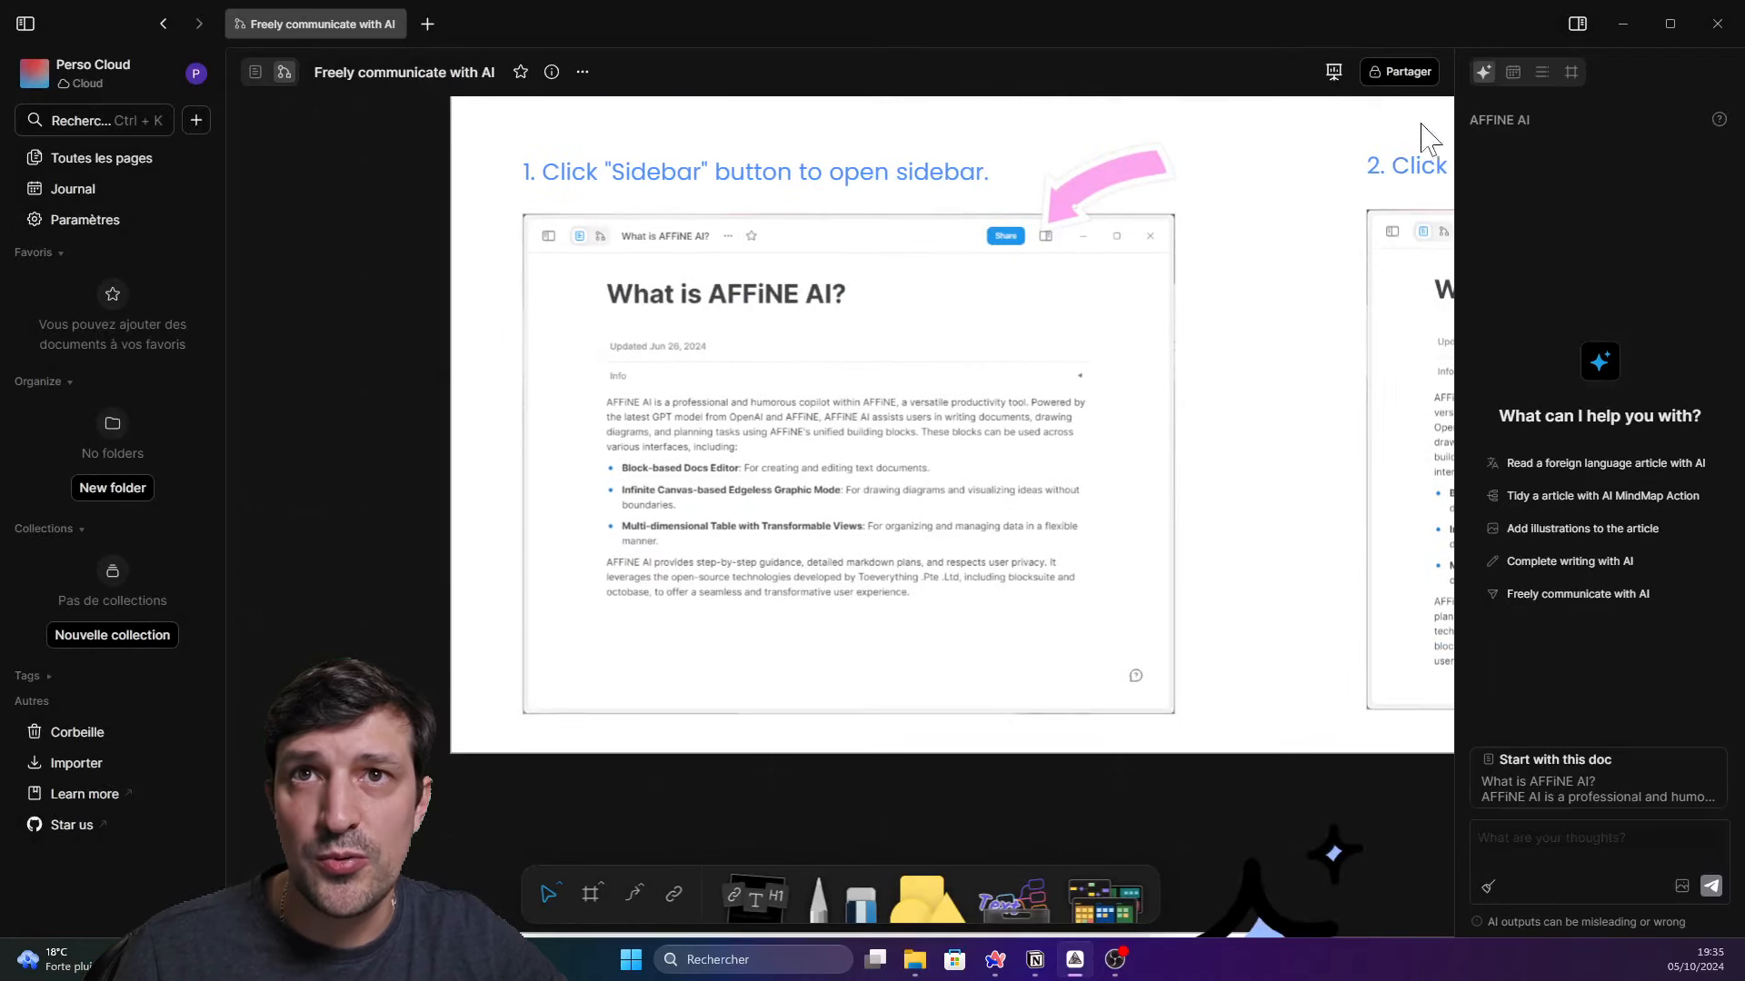
Demonstrate hiding the AI sidebar and bringing it back, viewing the tutorial's second instruction along the way
click(1578, 23)
click(1578, 23)
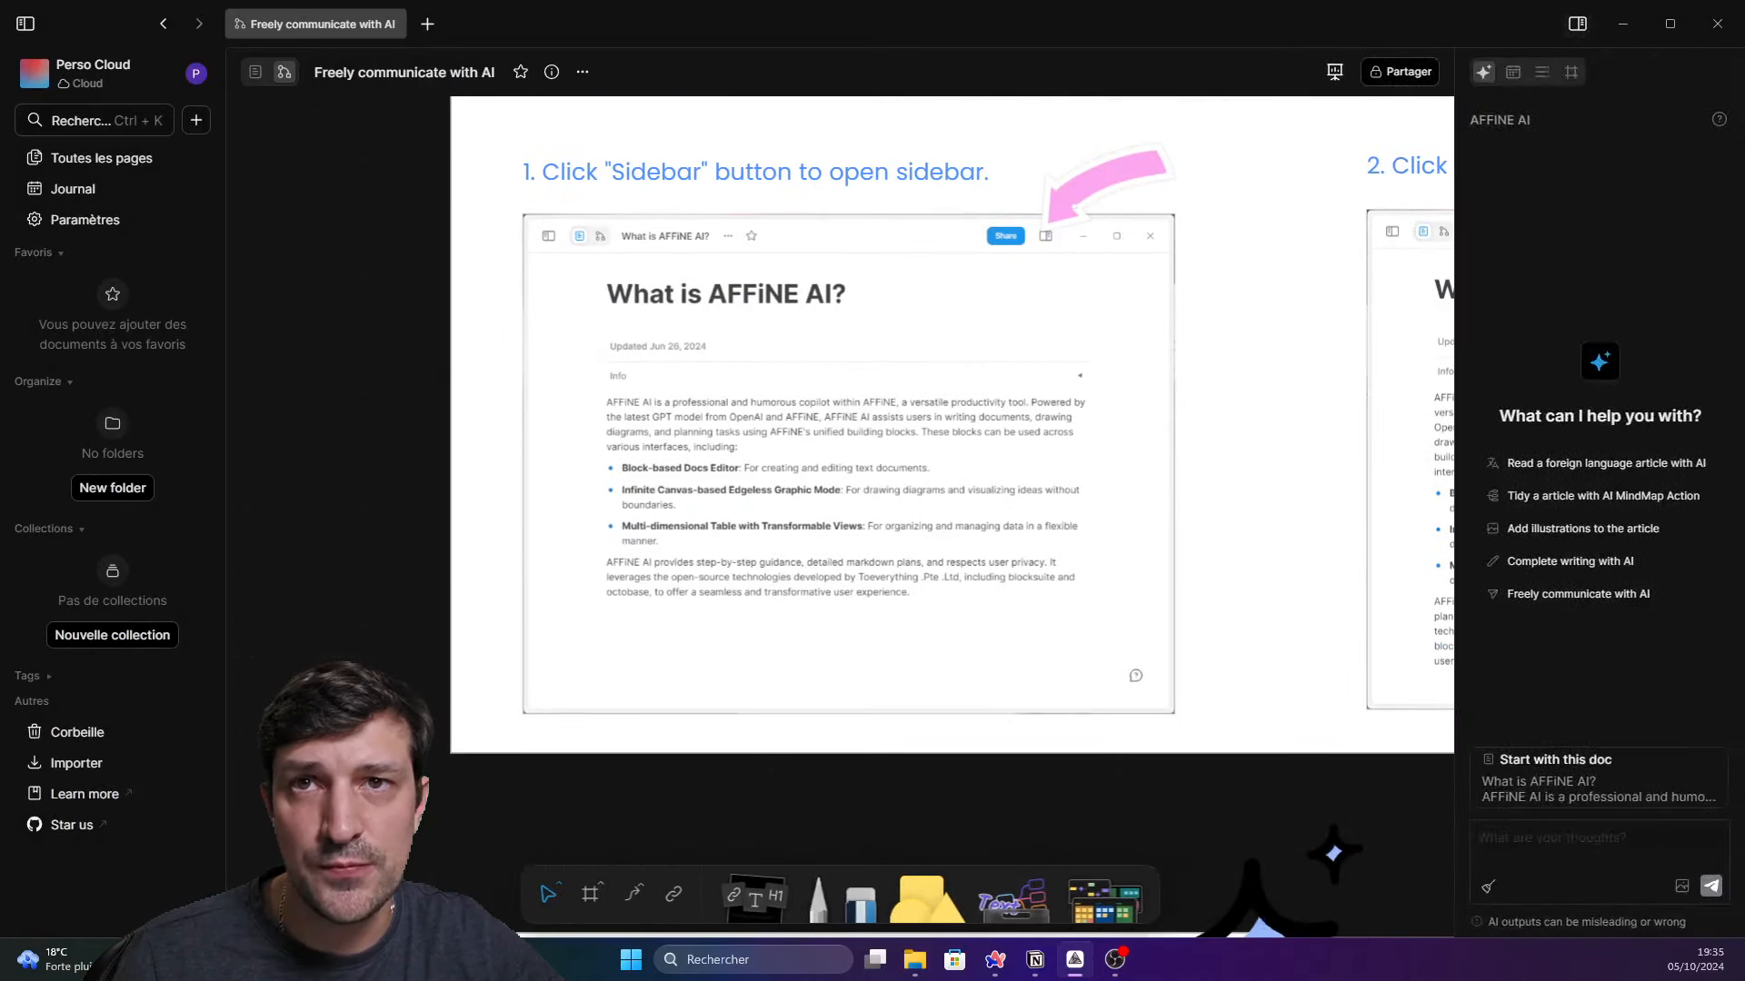
scroll(927, 389, right, 5)
click(1578, 24)
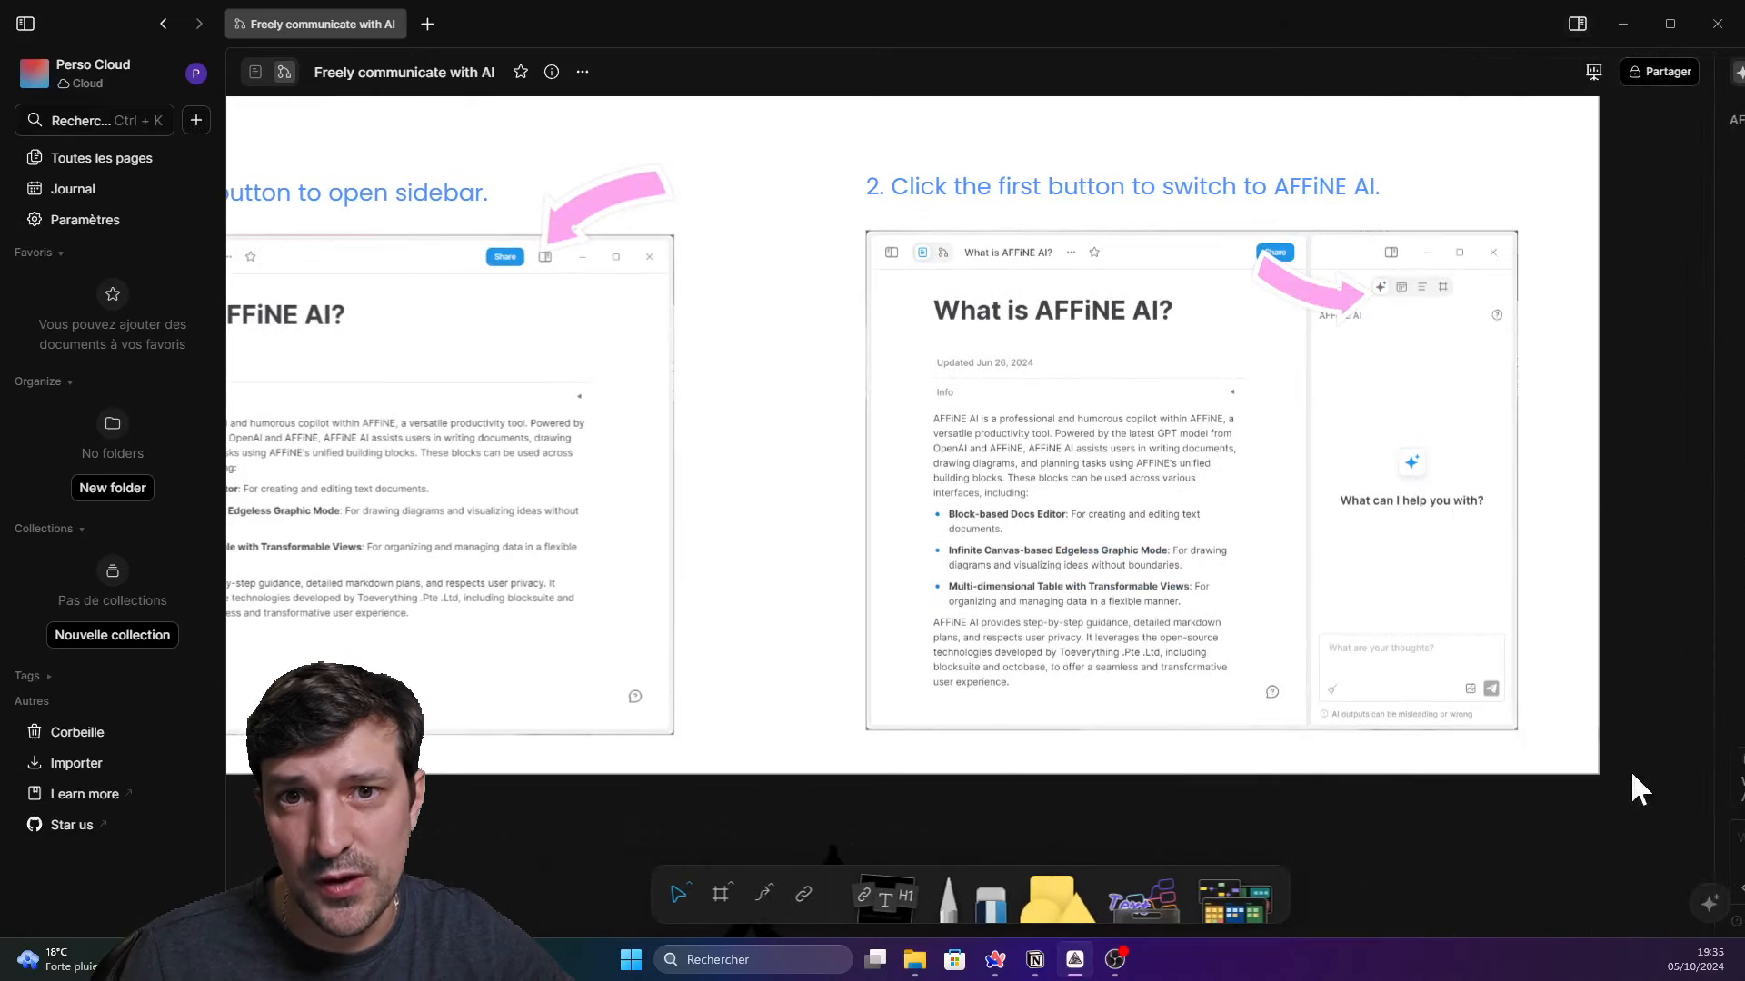
click(1707, 904)
View the instruction for switching to AFFiNE AI, and look through the calendar, table of contents and frames sidebar views before returning to AFFiNE AI
drag(1312, 506, 890, 458)
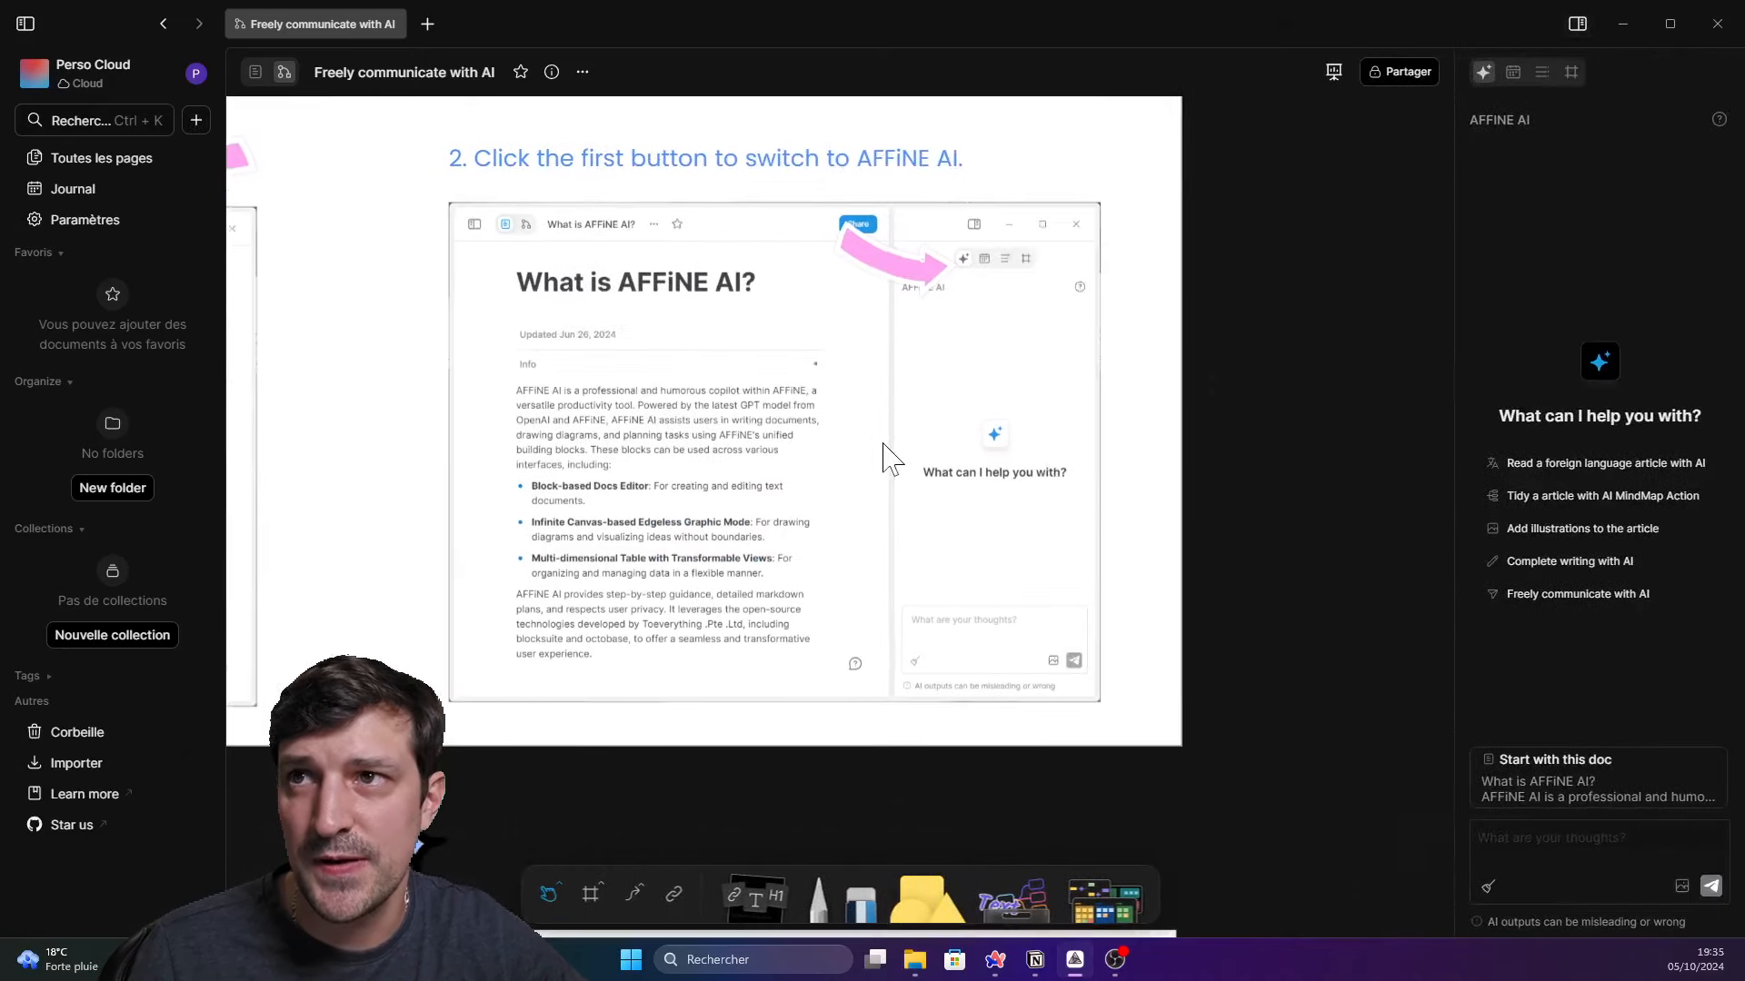
scroll(891, 459, left, 1)
click(1513, 73)
click(1542, 71)
click(1571, 71)
click(1484, 71)
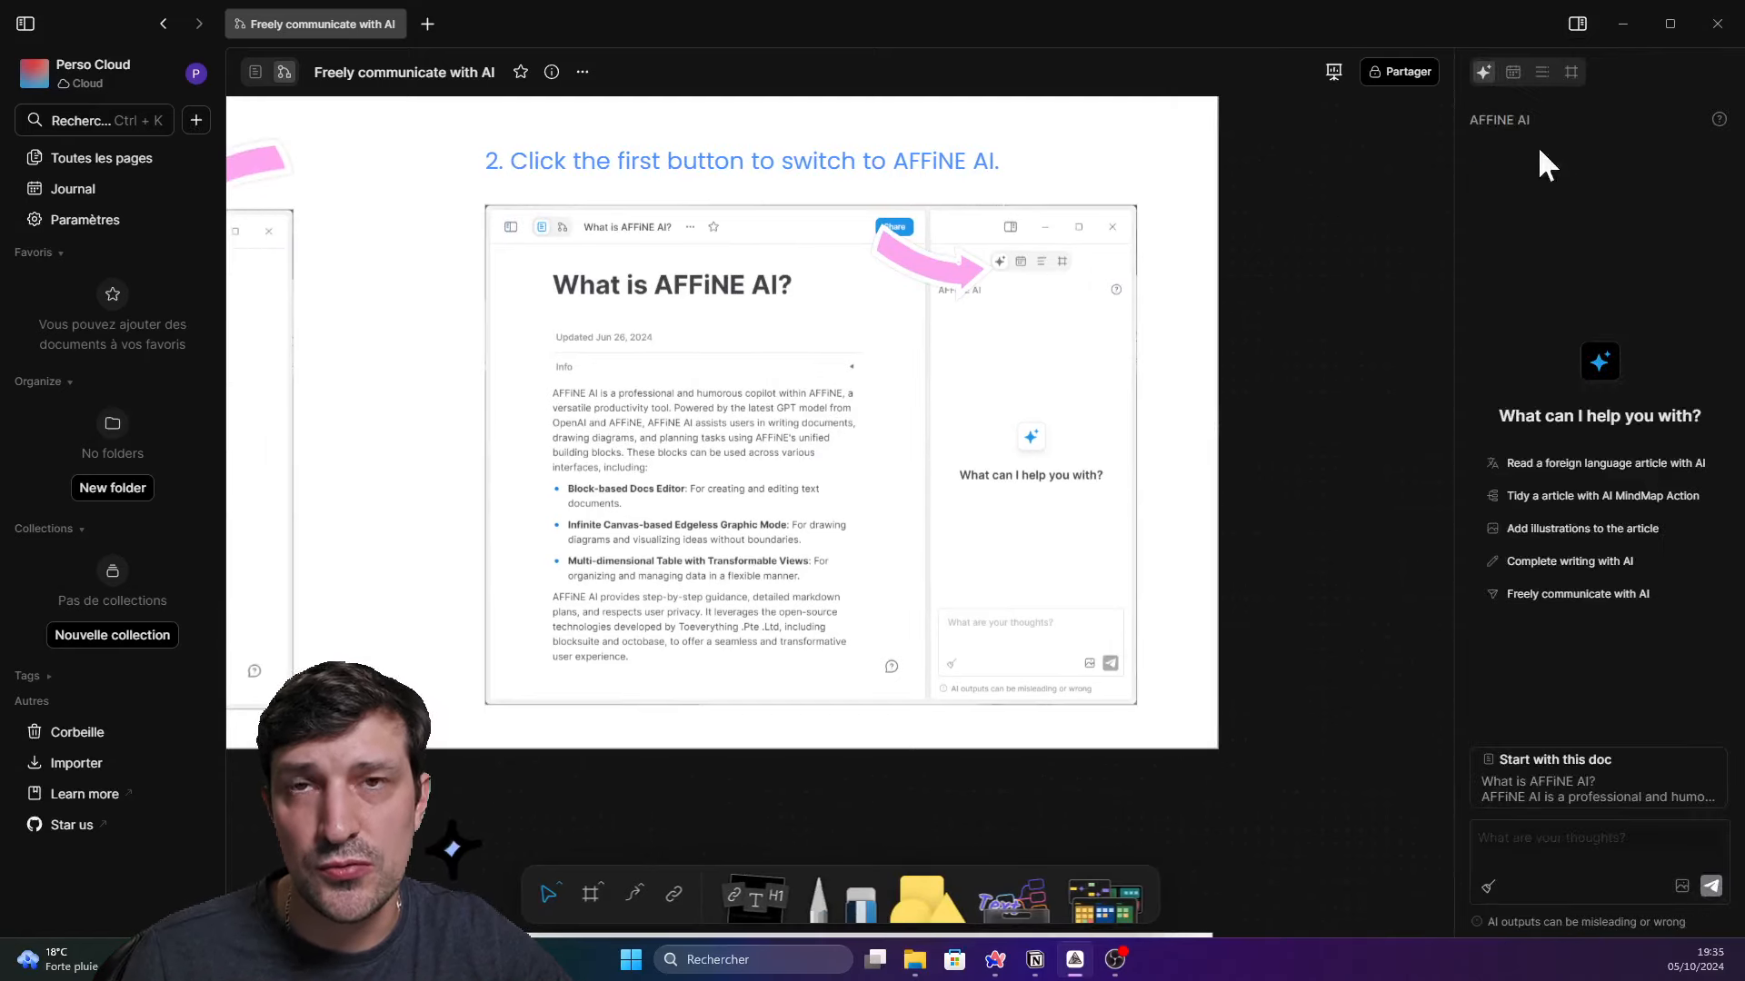
Examine the "All done! Just chat with AFFiNE AI!" section with its sample question and answer
drag(841, 618, 974, 477)
scroll(954, 500, down, 2)
drag(639, 708, 1123, 233)
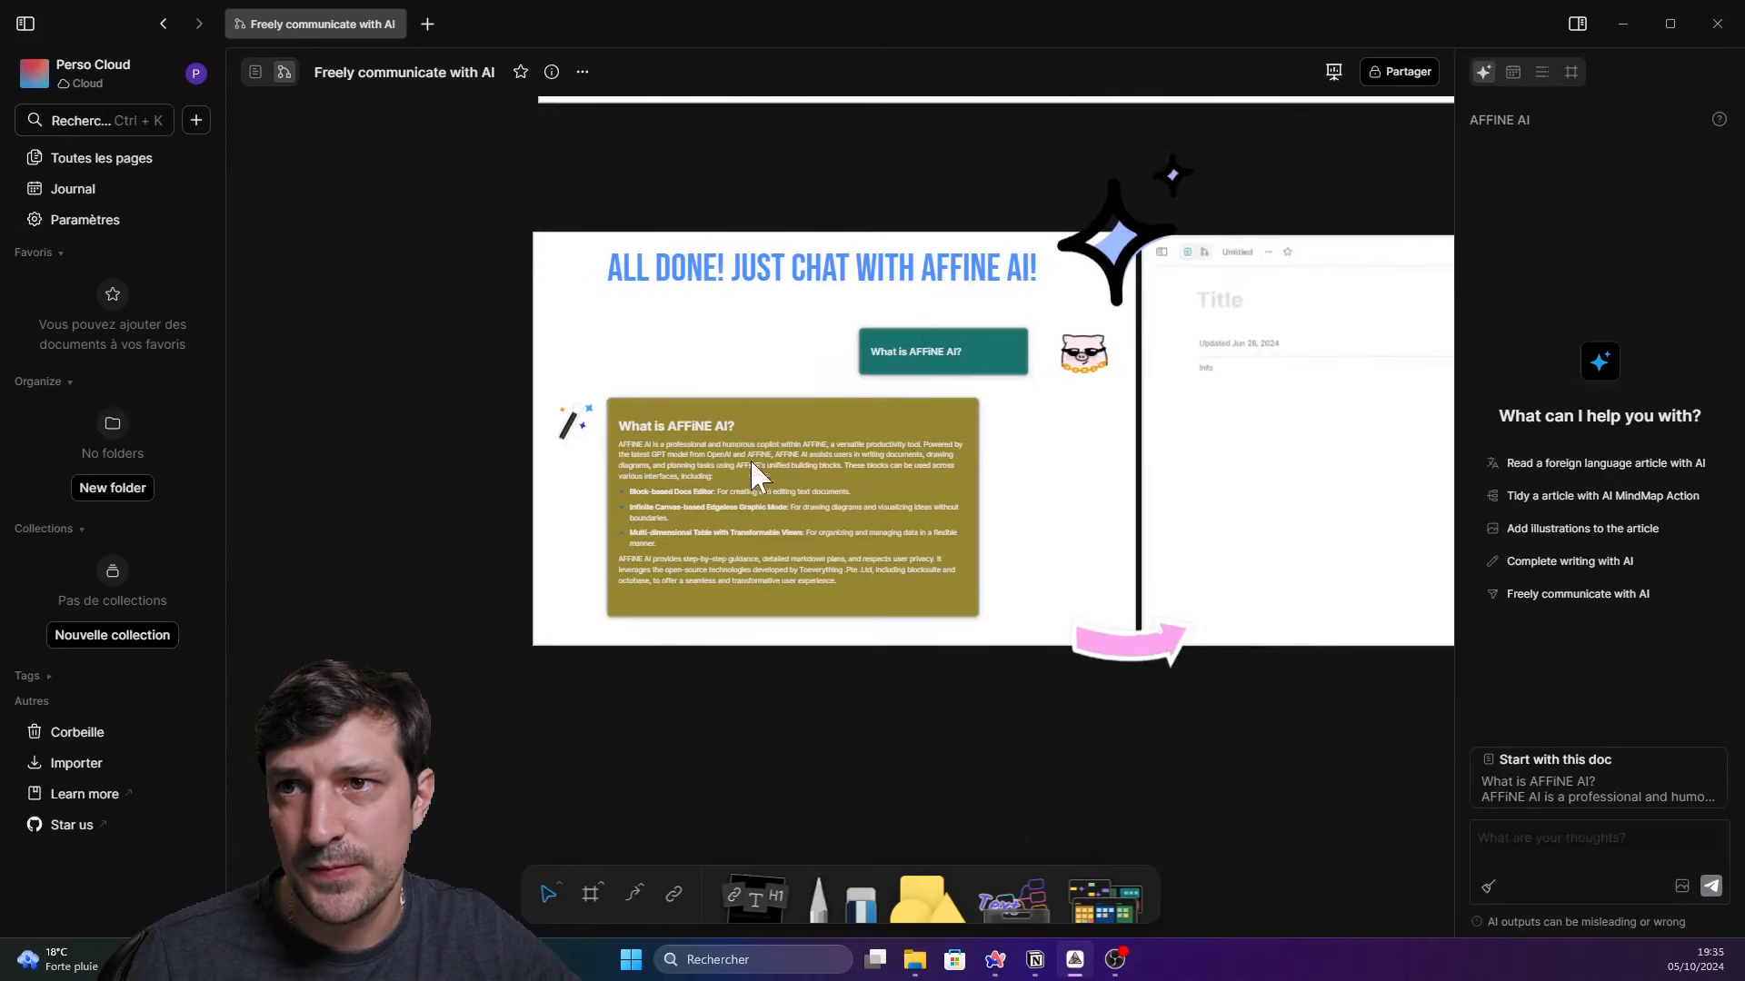
scroll(778, 497, up, 2)
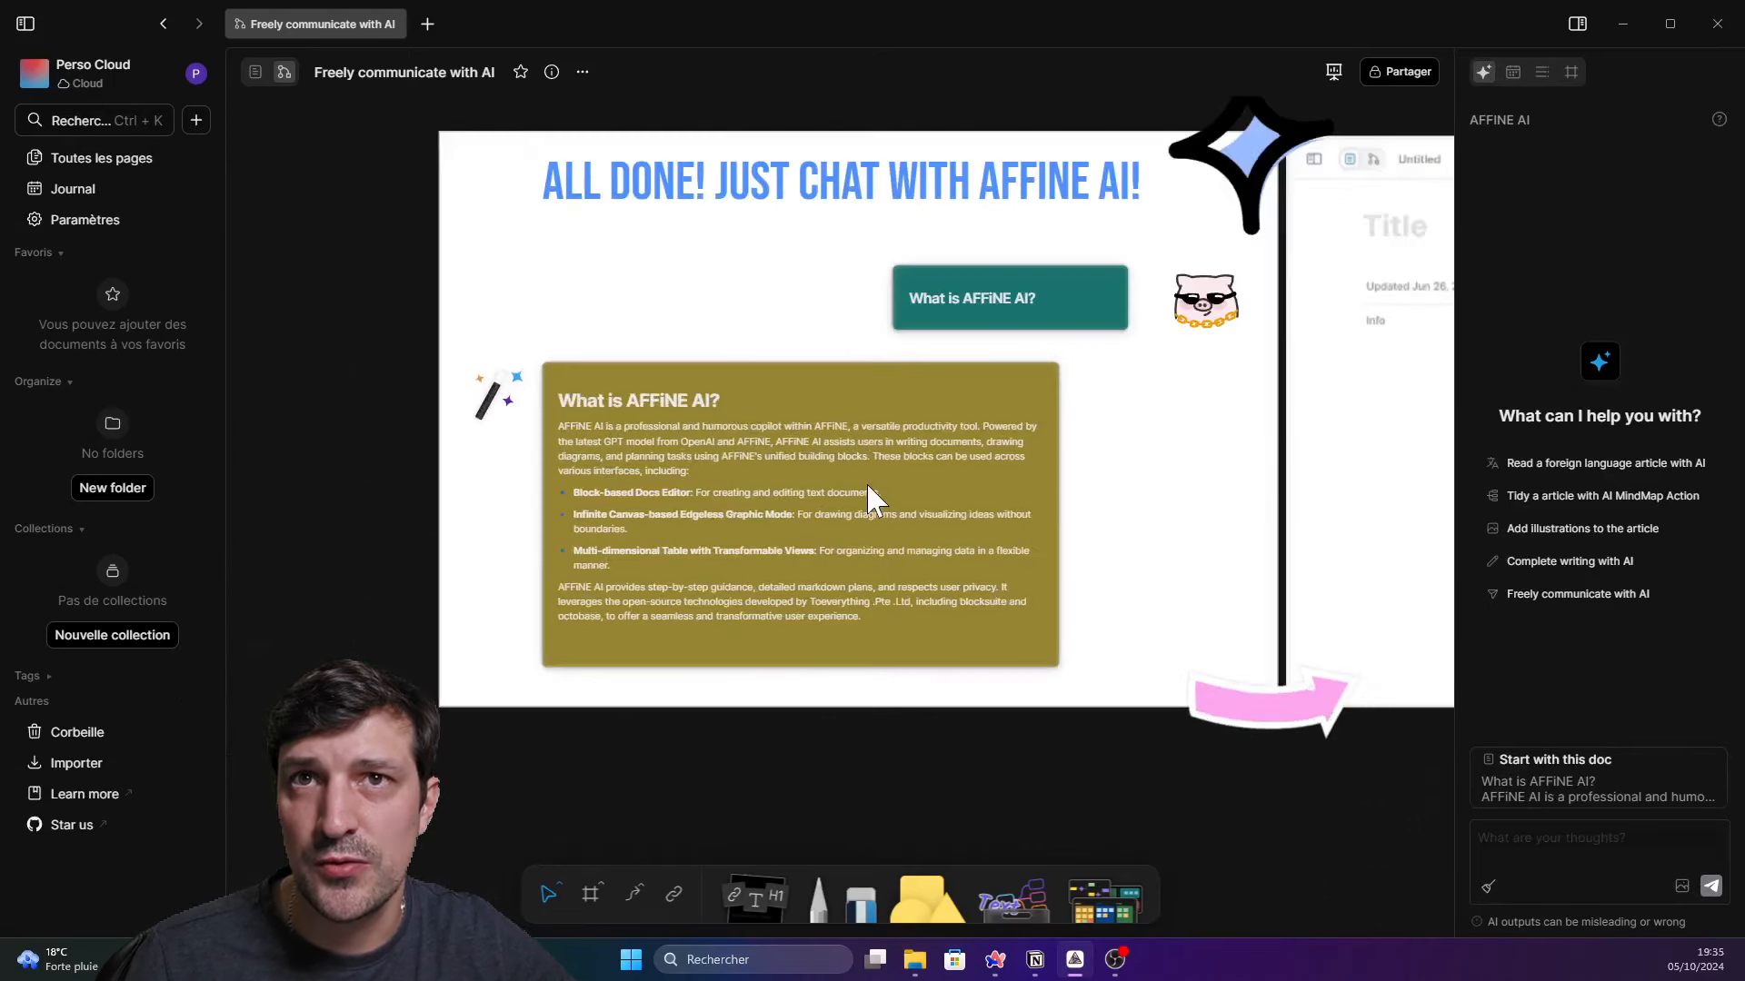
Show the calendar, the document's table of contents and its list of frames in the sidebar
click(1513, 71)
click(1542, 72)
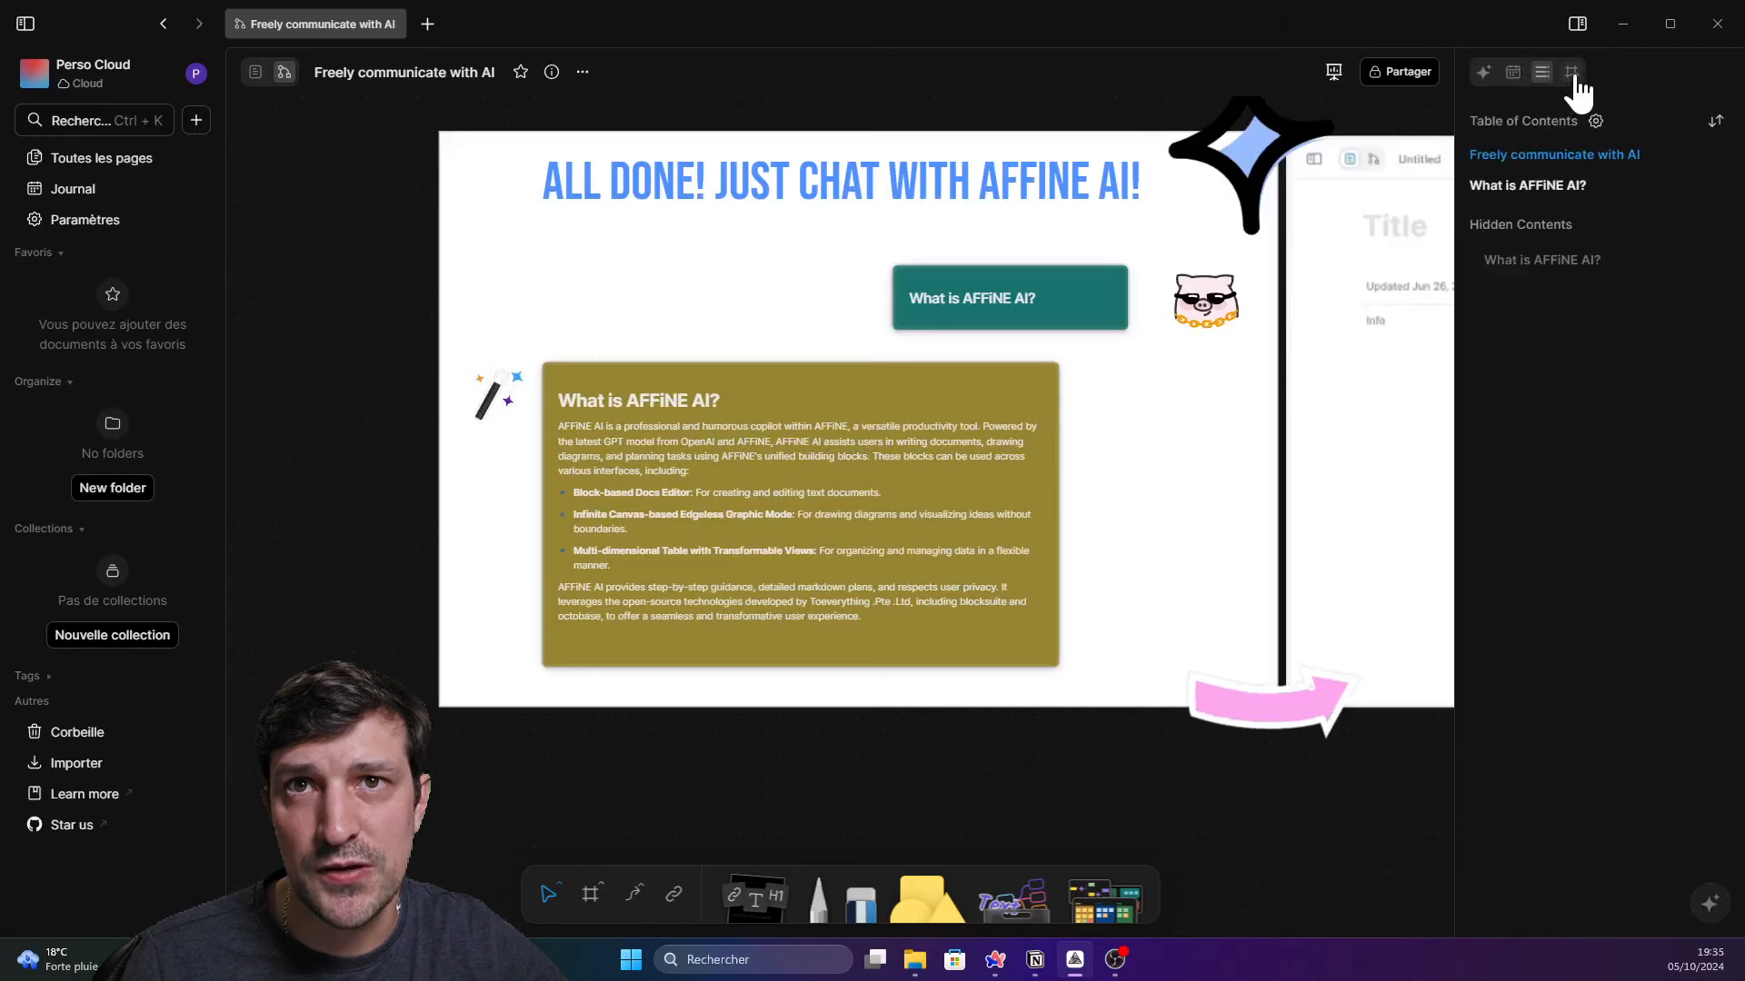
click(1571, 73)
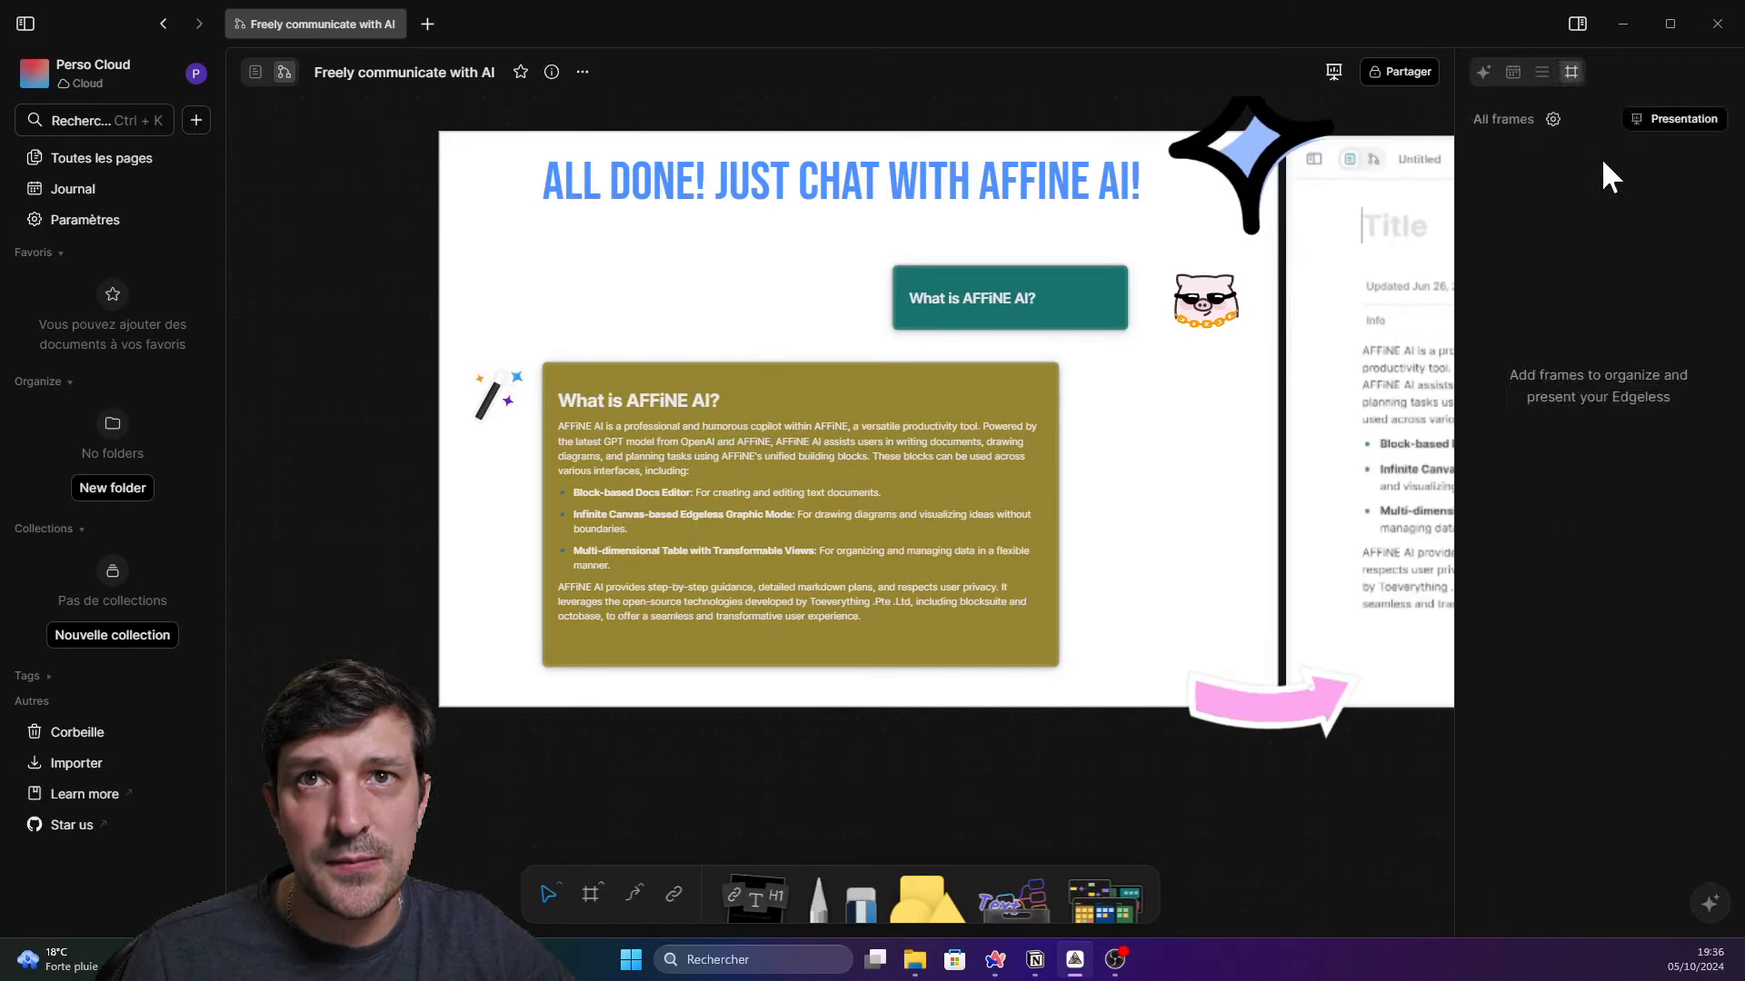
Show the document's table of contents, return the sidebar to AFFiNE AI, and examine the sample "What is AFFiNE AI?" answer
click(1542, 72)
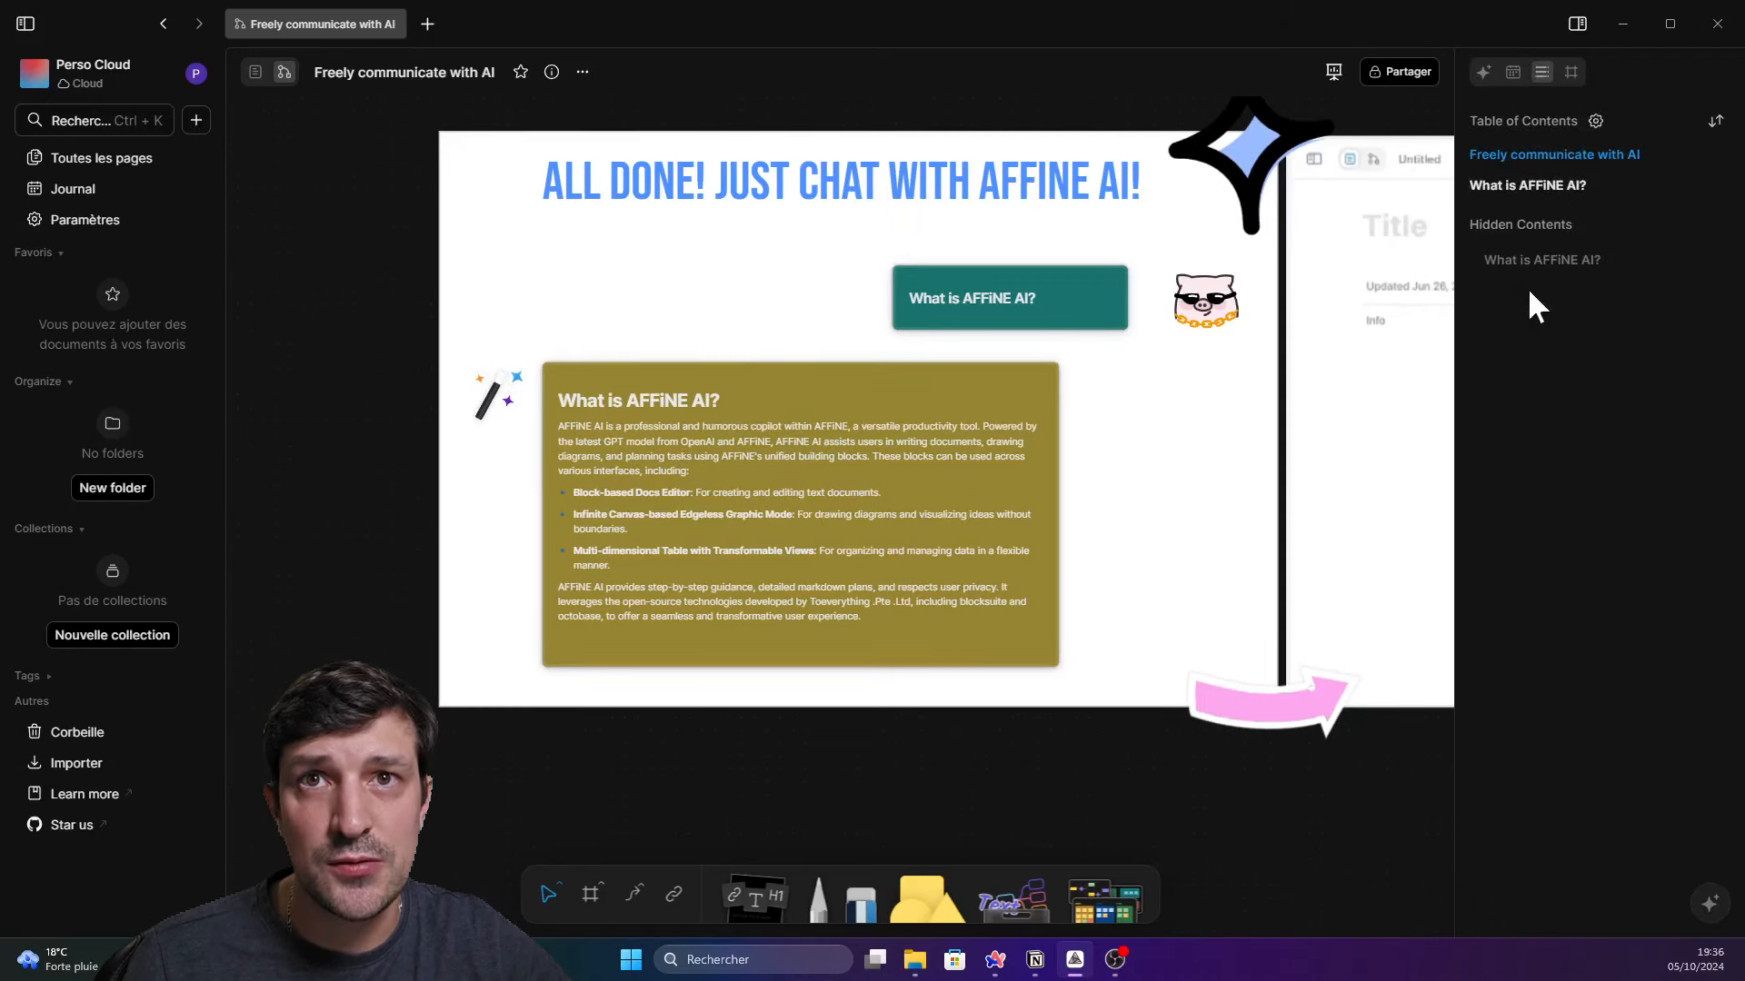
click(1483, 72)
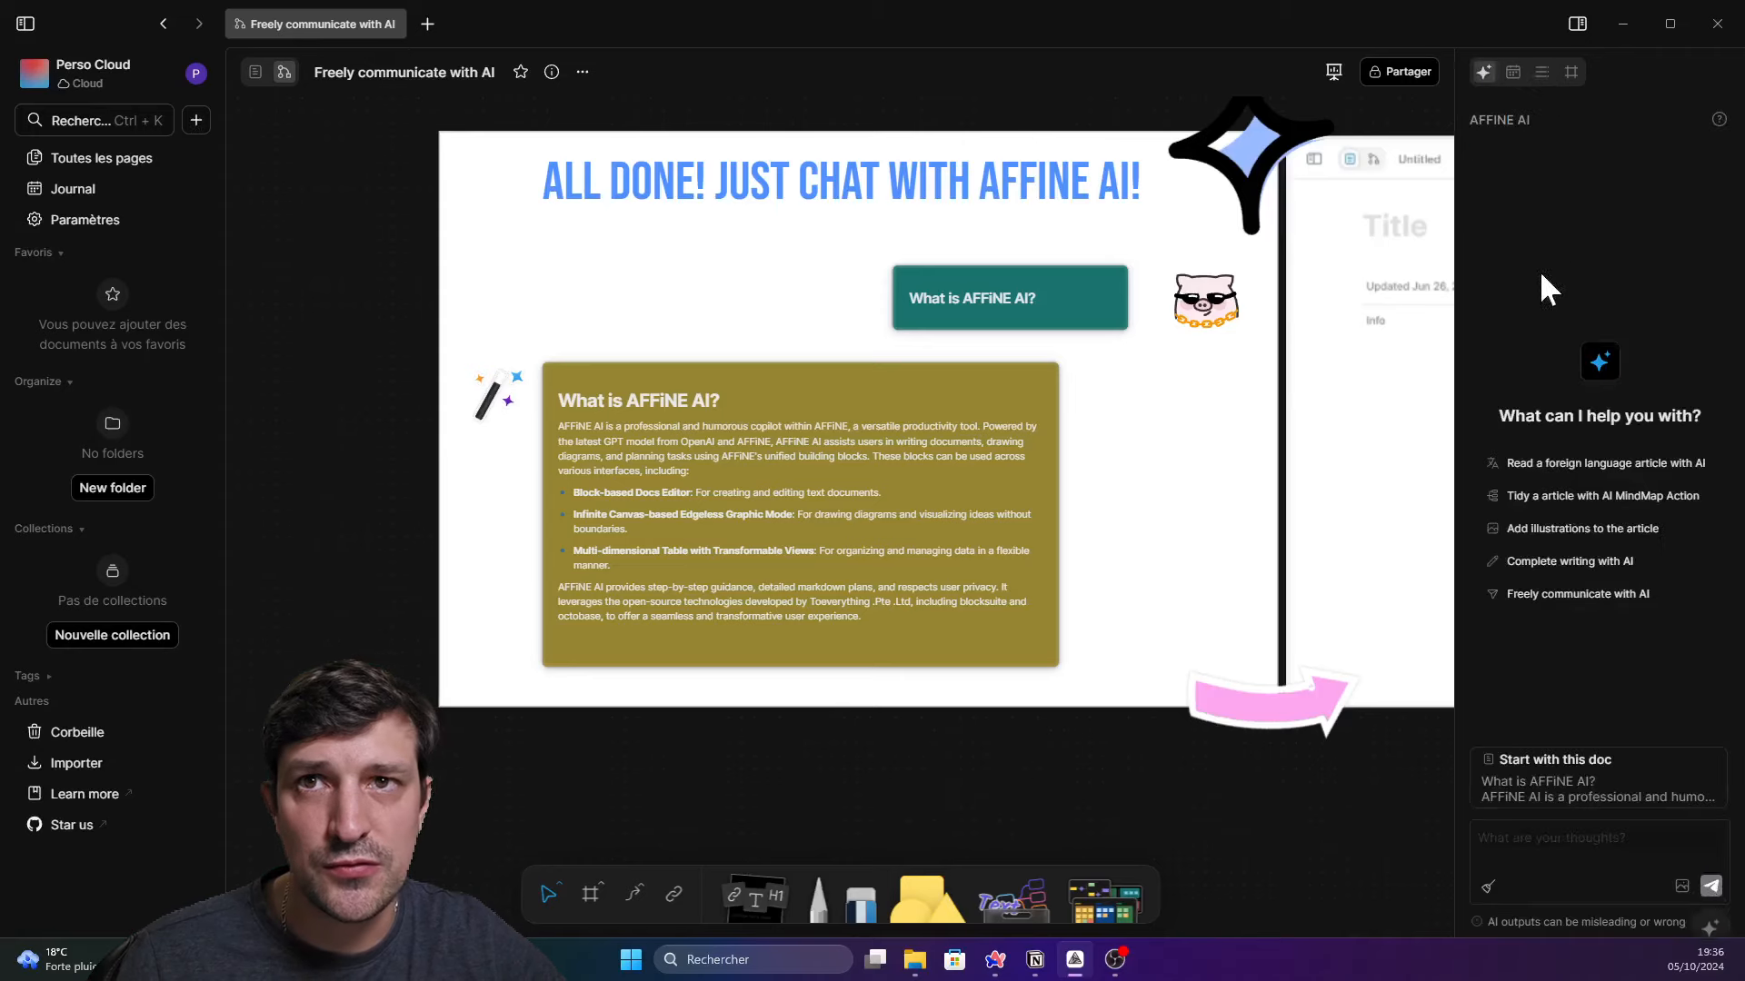
scroll(1218, 459, right, 2)
scroll(1217, 459, up, 1)
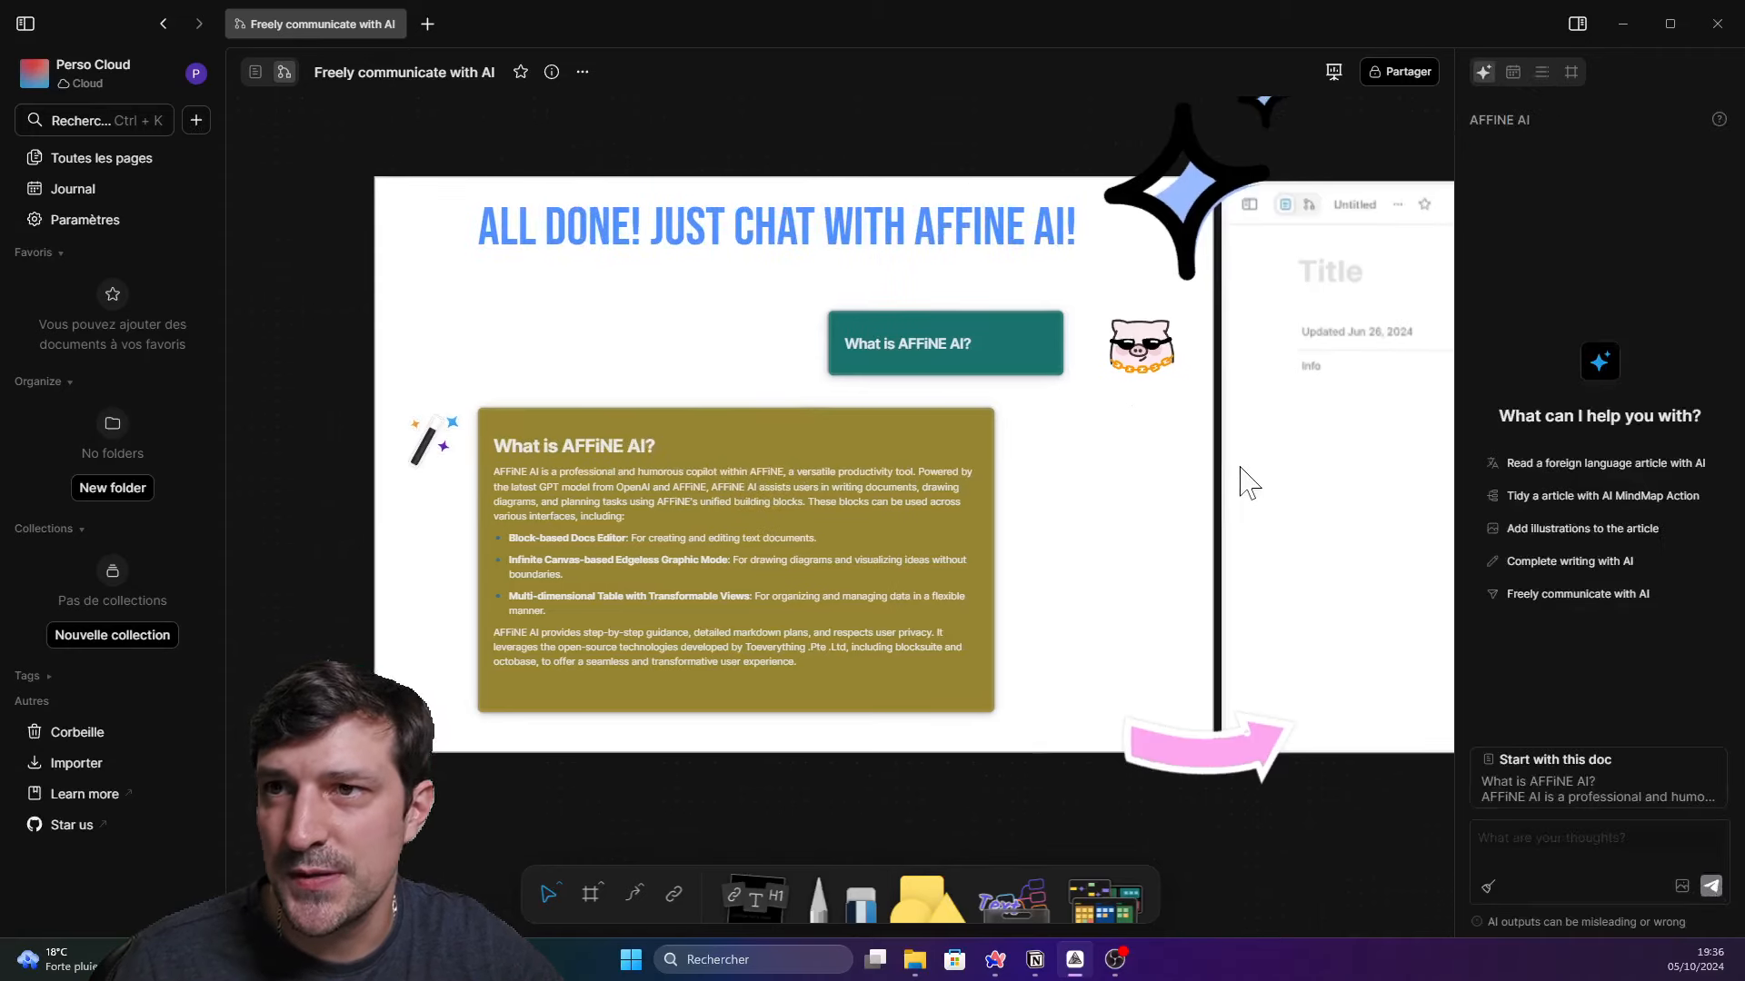
drag(1240, 481, 1106, 472)
scroll(1114, 486, down, 1)
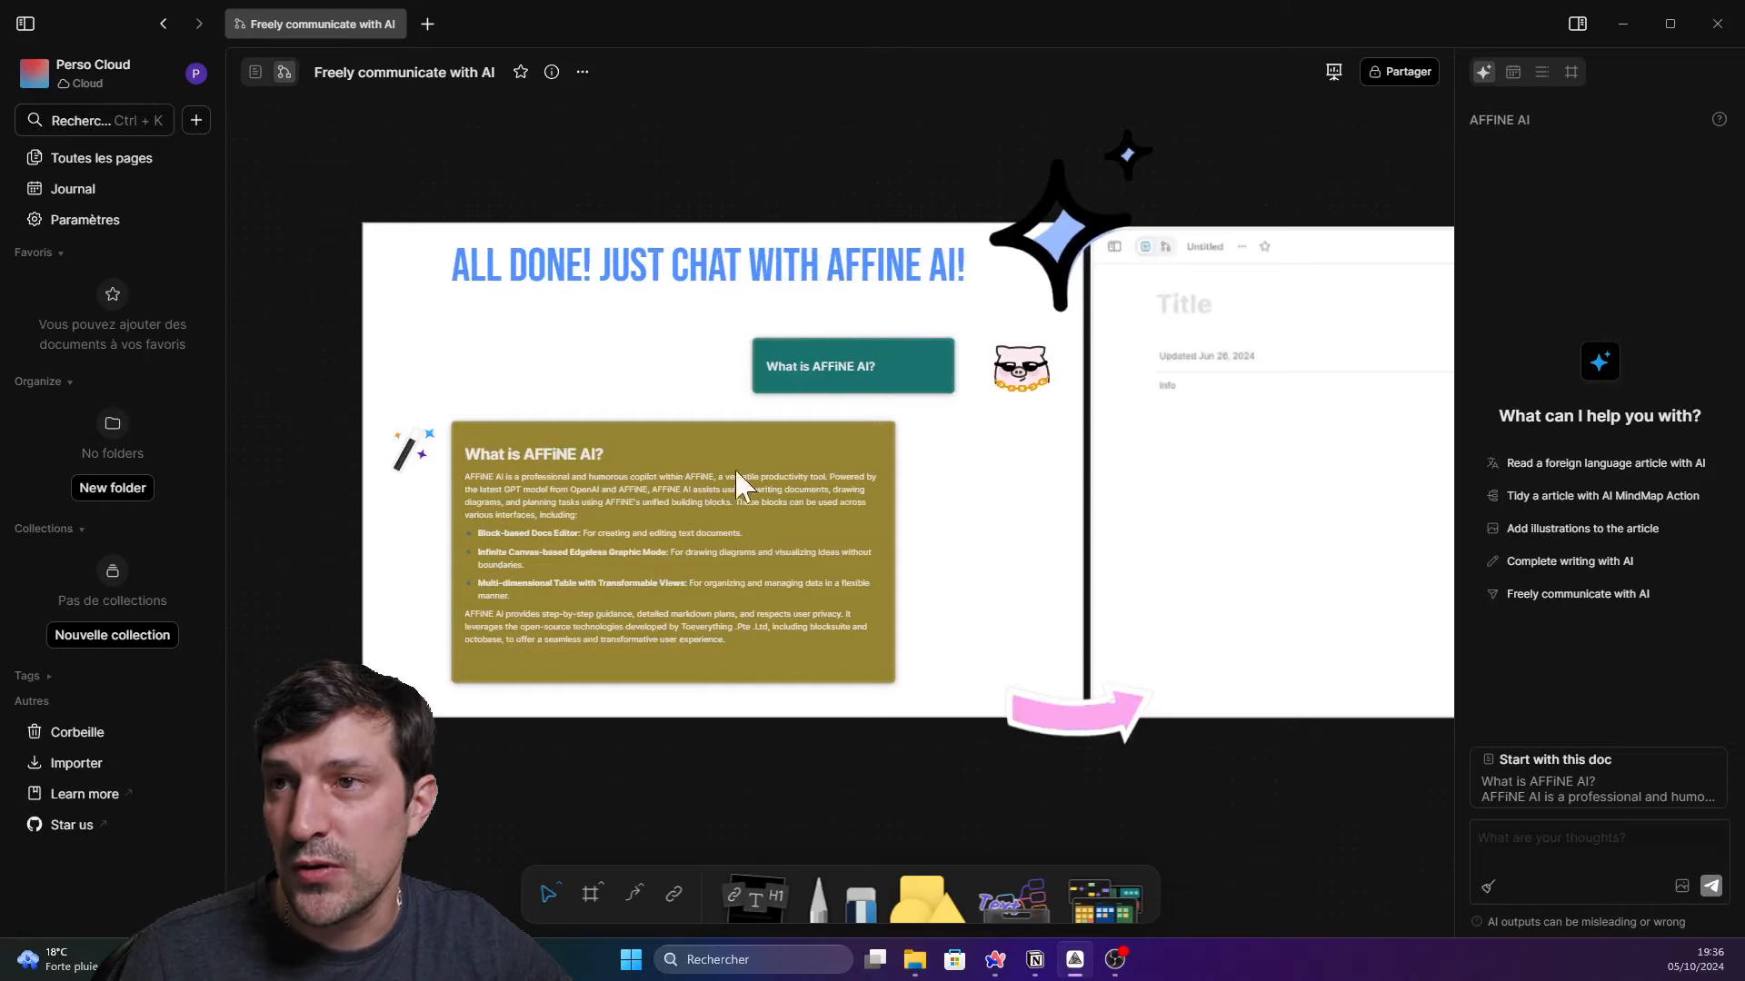
scroll(548, 541, up, 2)
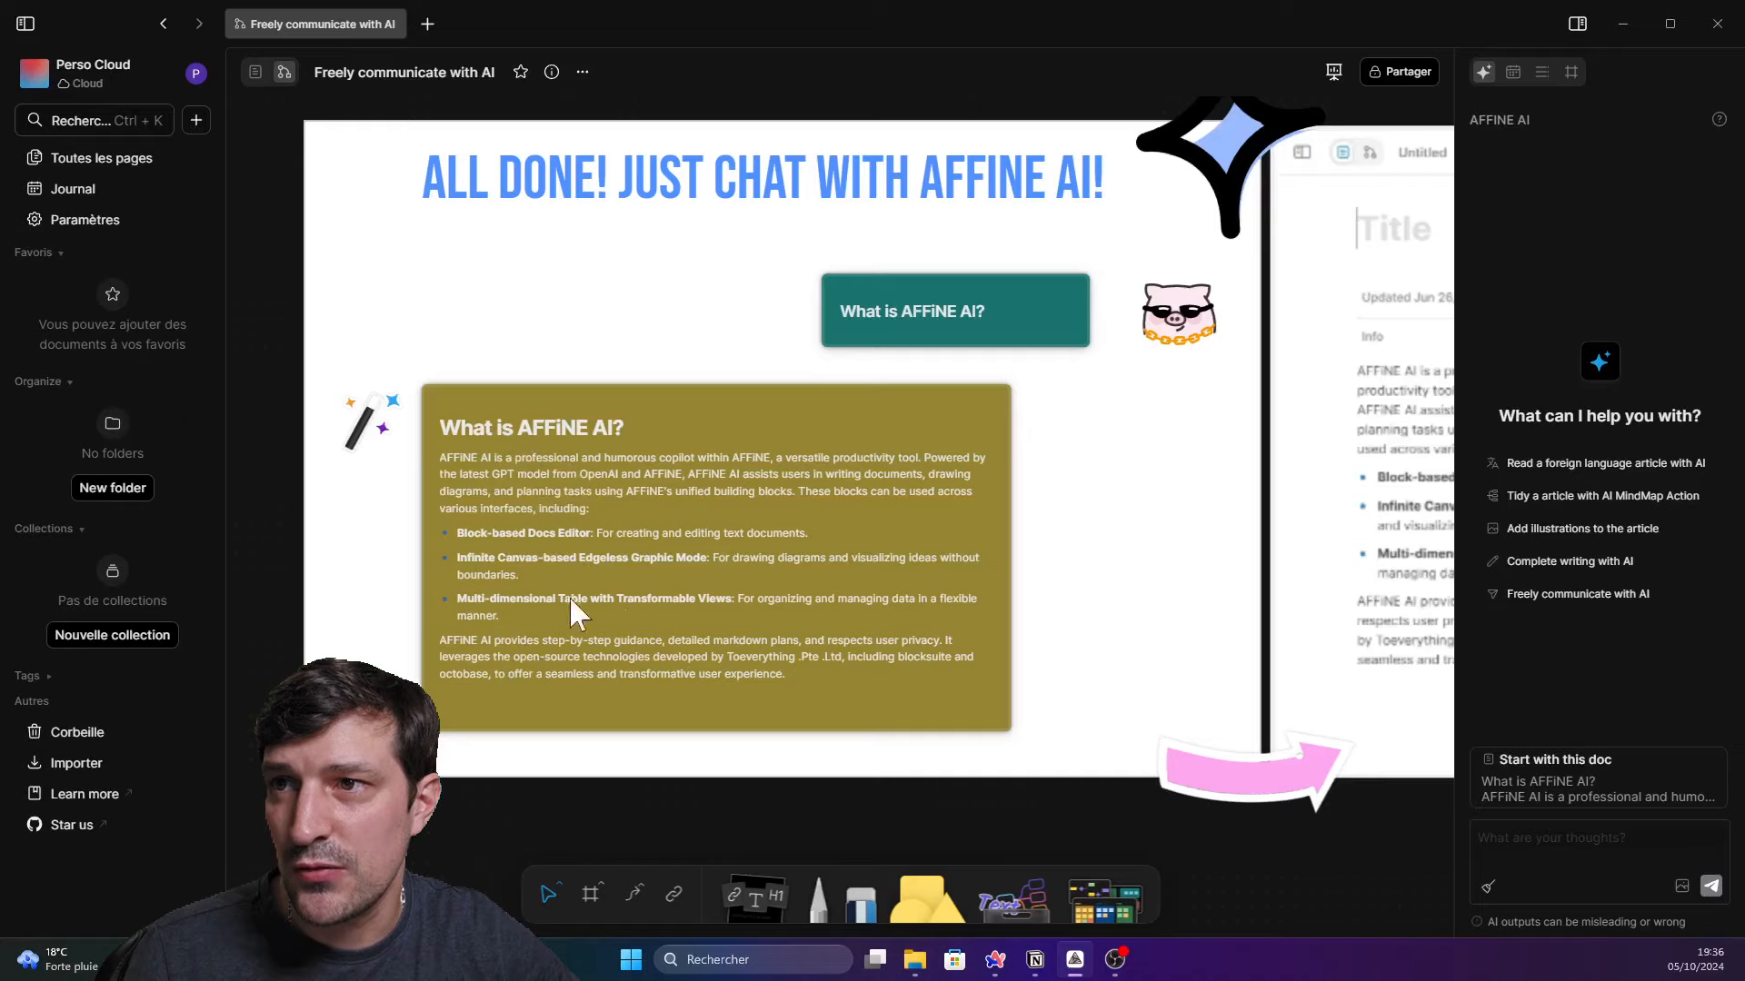
Examine the animated chat demo beside the sample answer, and view both tutorial frames together on the whiteboard
drag(1273, 506, 594, 436)
drag(1067, 418, 715, 538)
drag(550, 506, 660, 501)
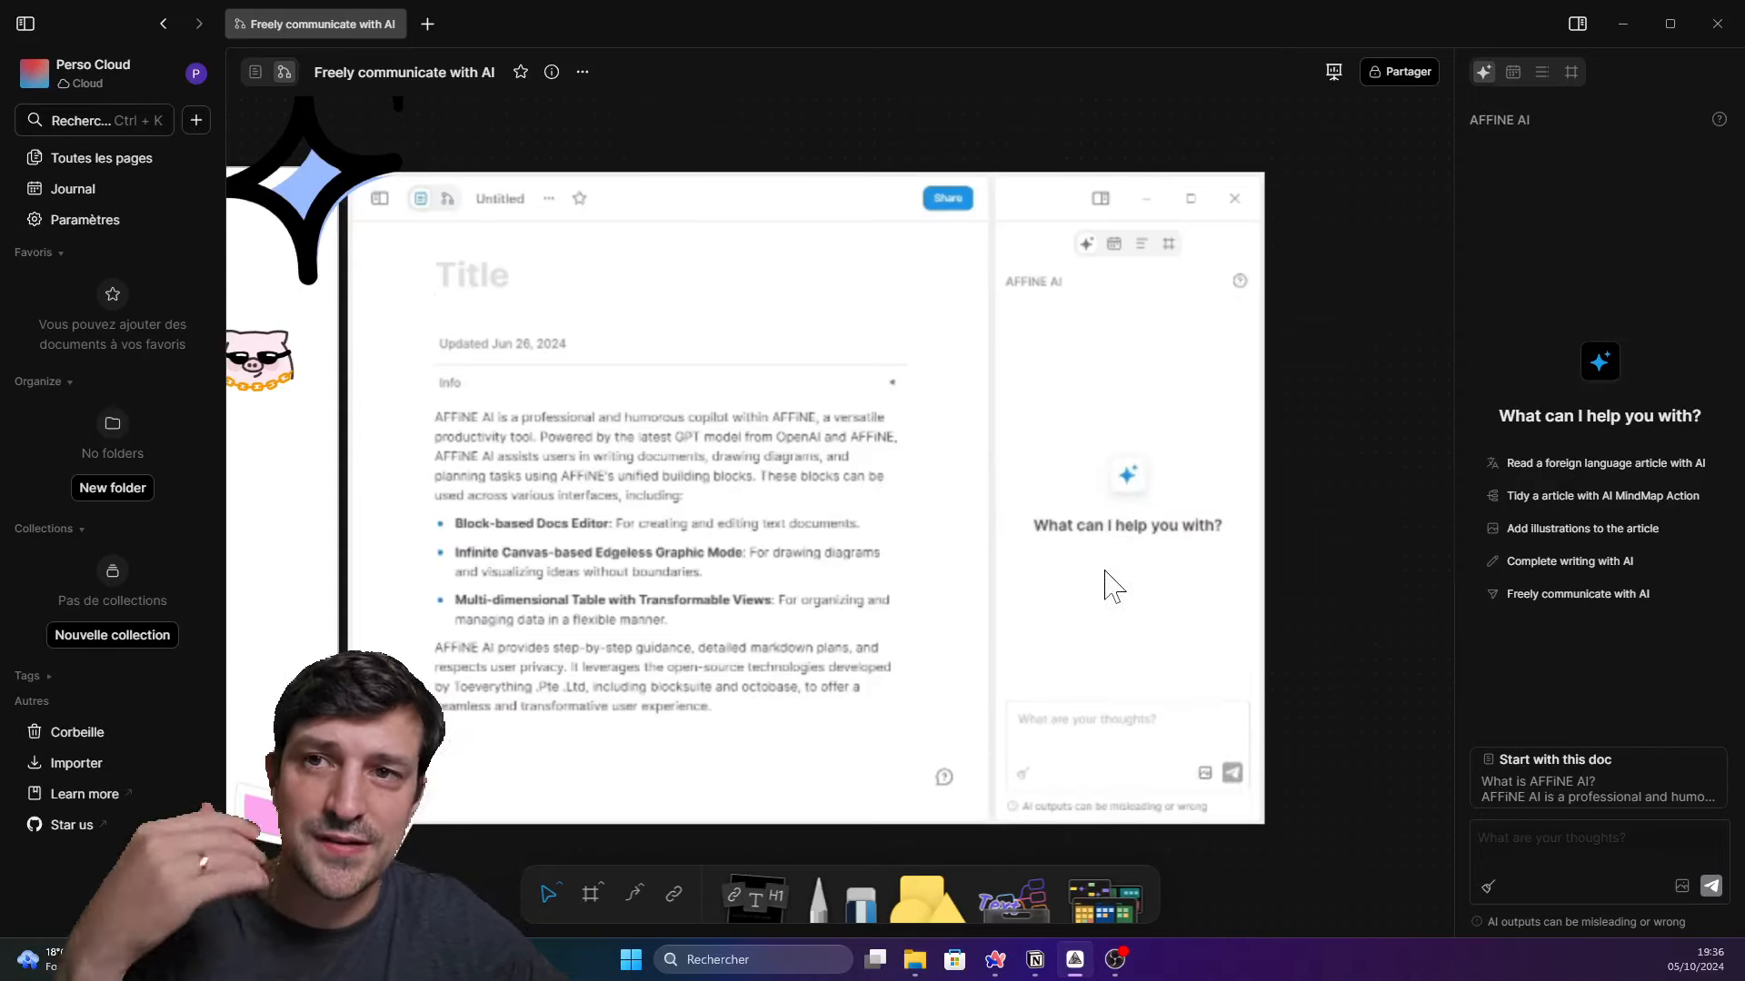
scroll(676, 432, down, 4)
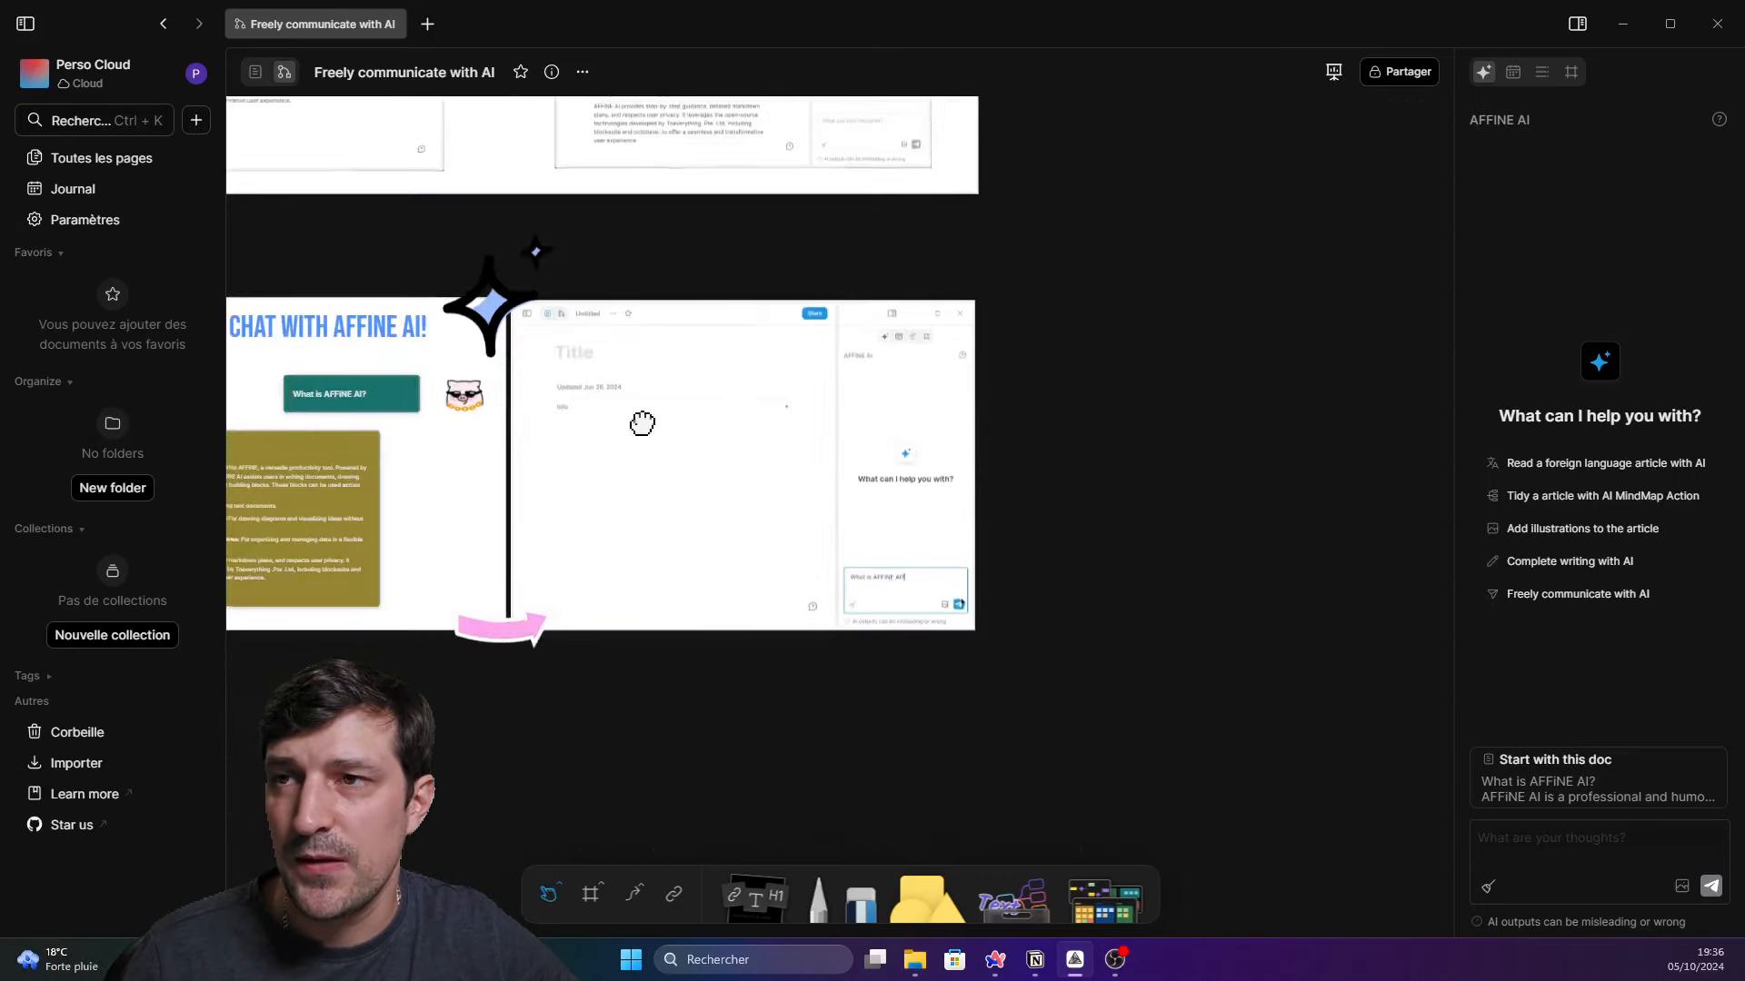
drag(642, 423, 872, 476)
drag(629, 291, 799, 457)
scroll(801, 460, down, 2)
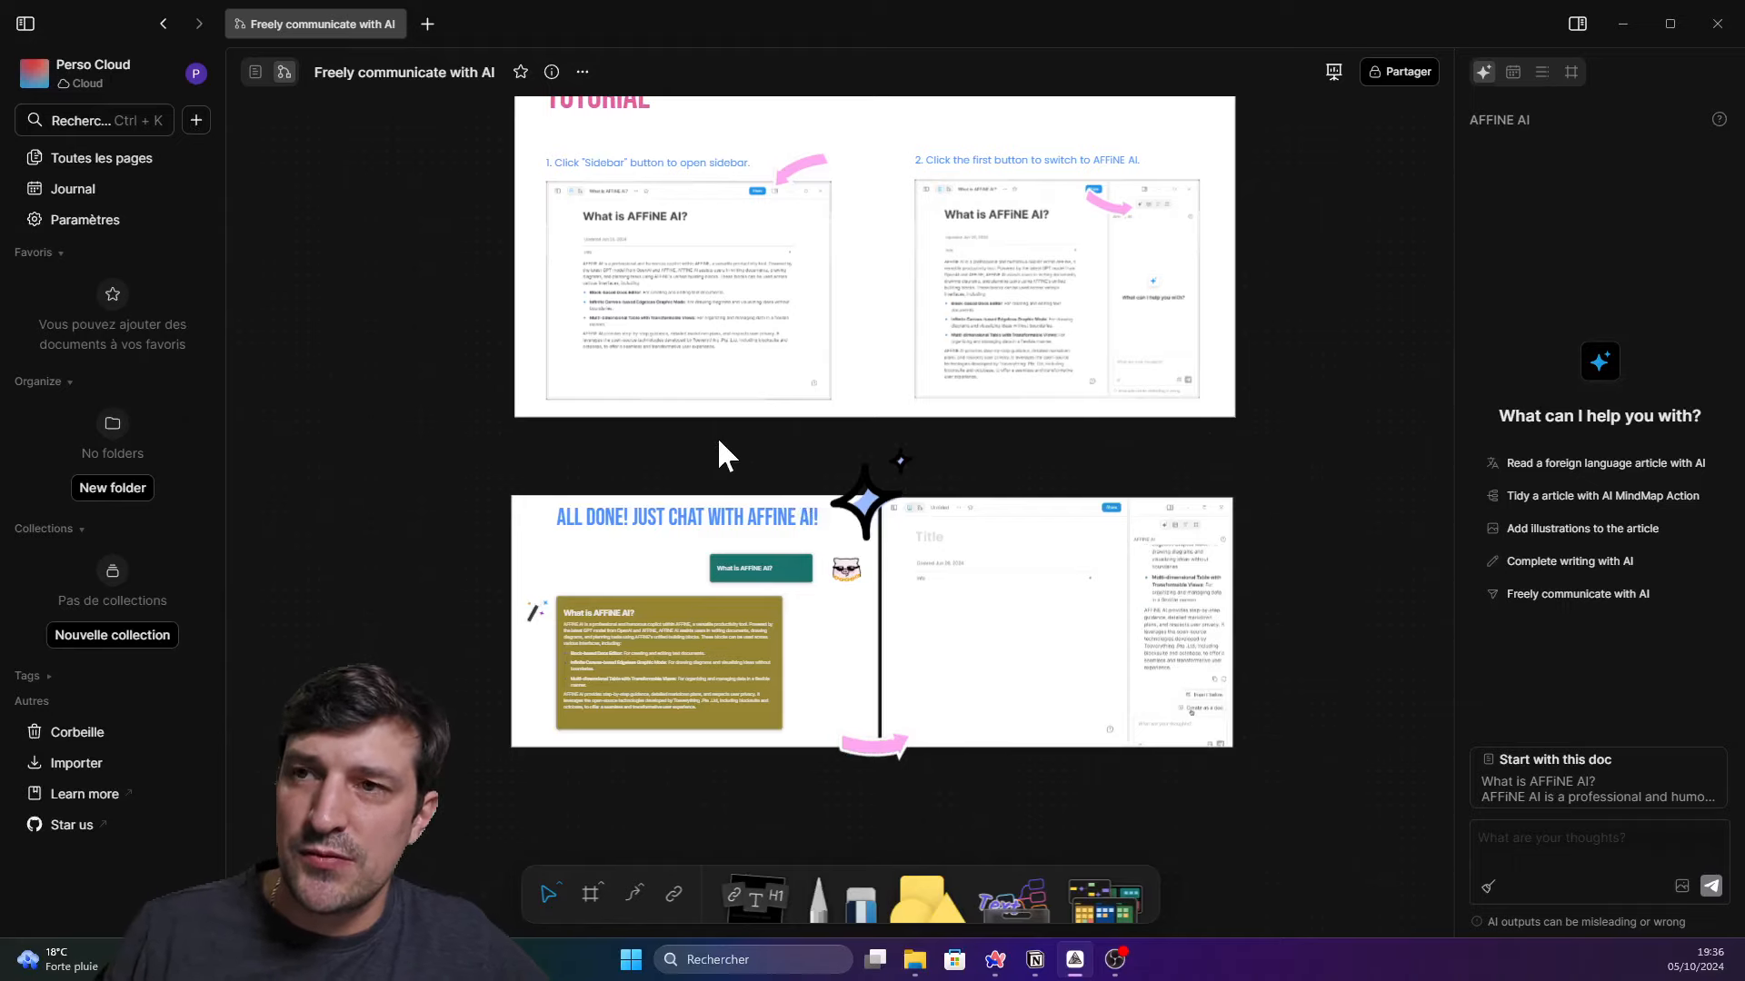
Look into the Chats document from the list of all documents, and view "Freely communicate with AI" in page mode
click(81, 161)
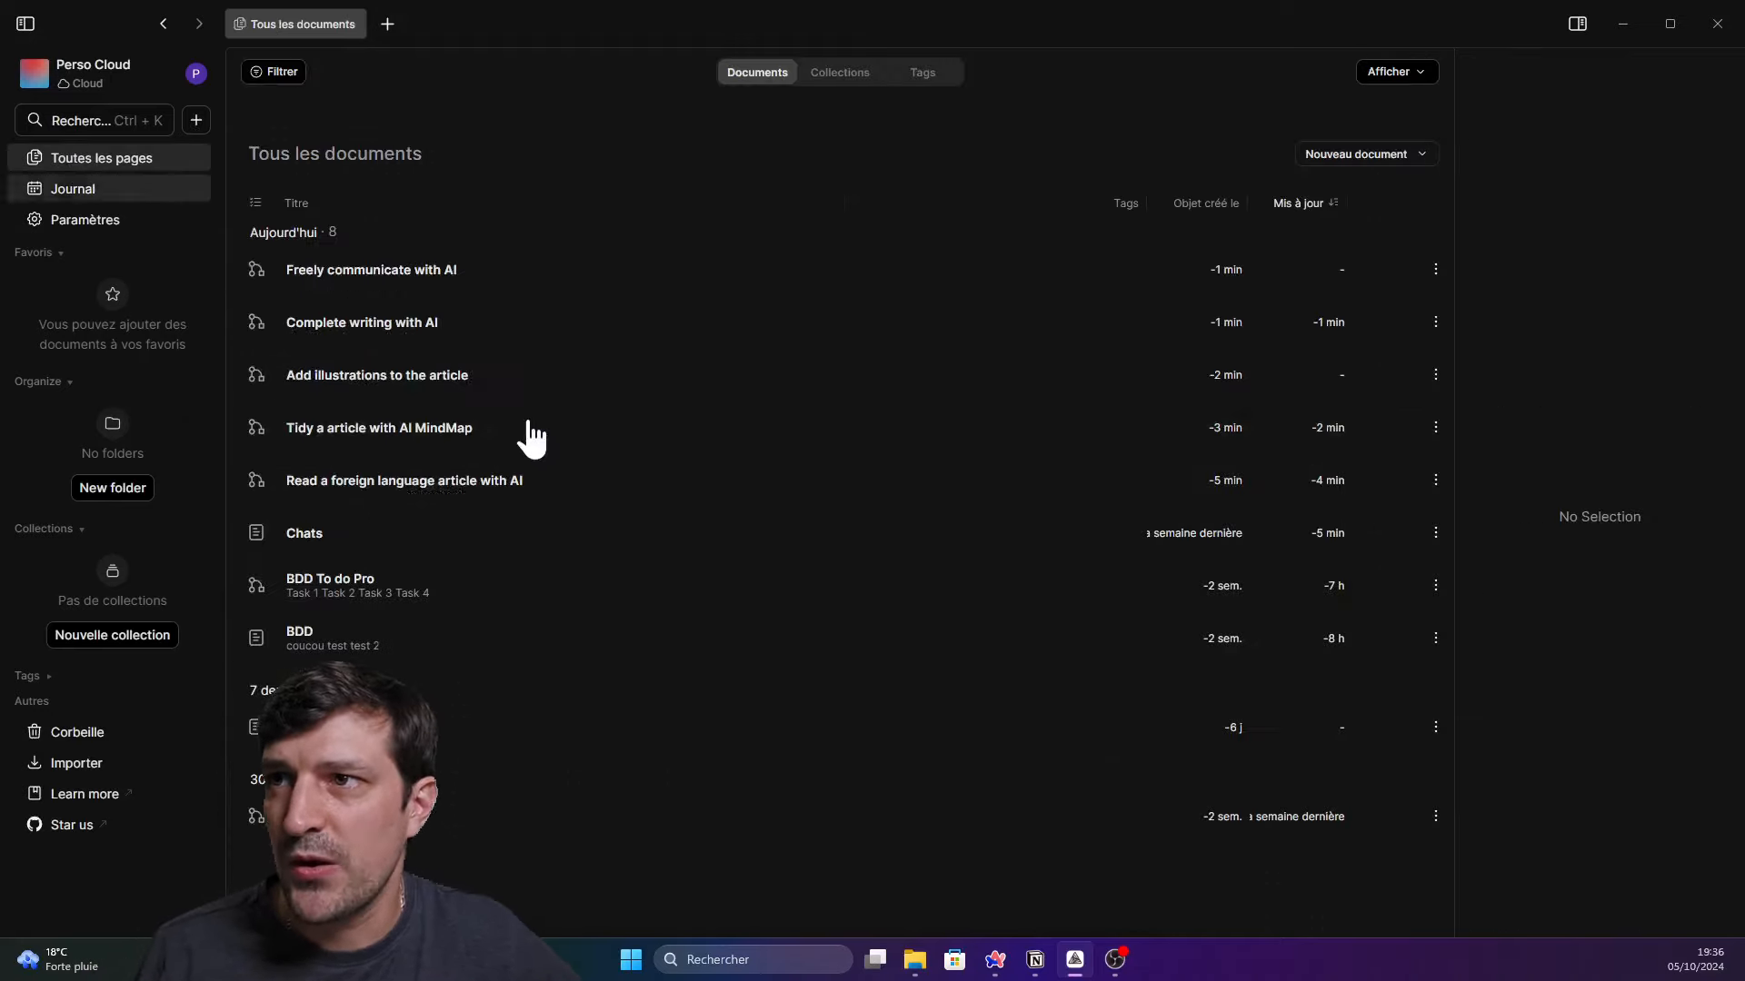
click(326, 537)
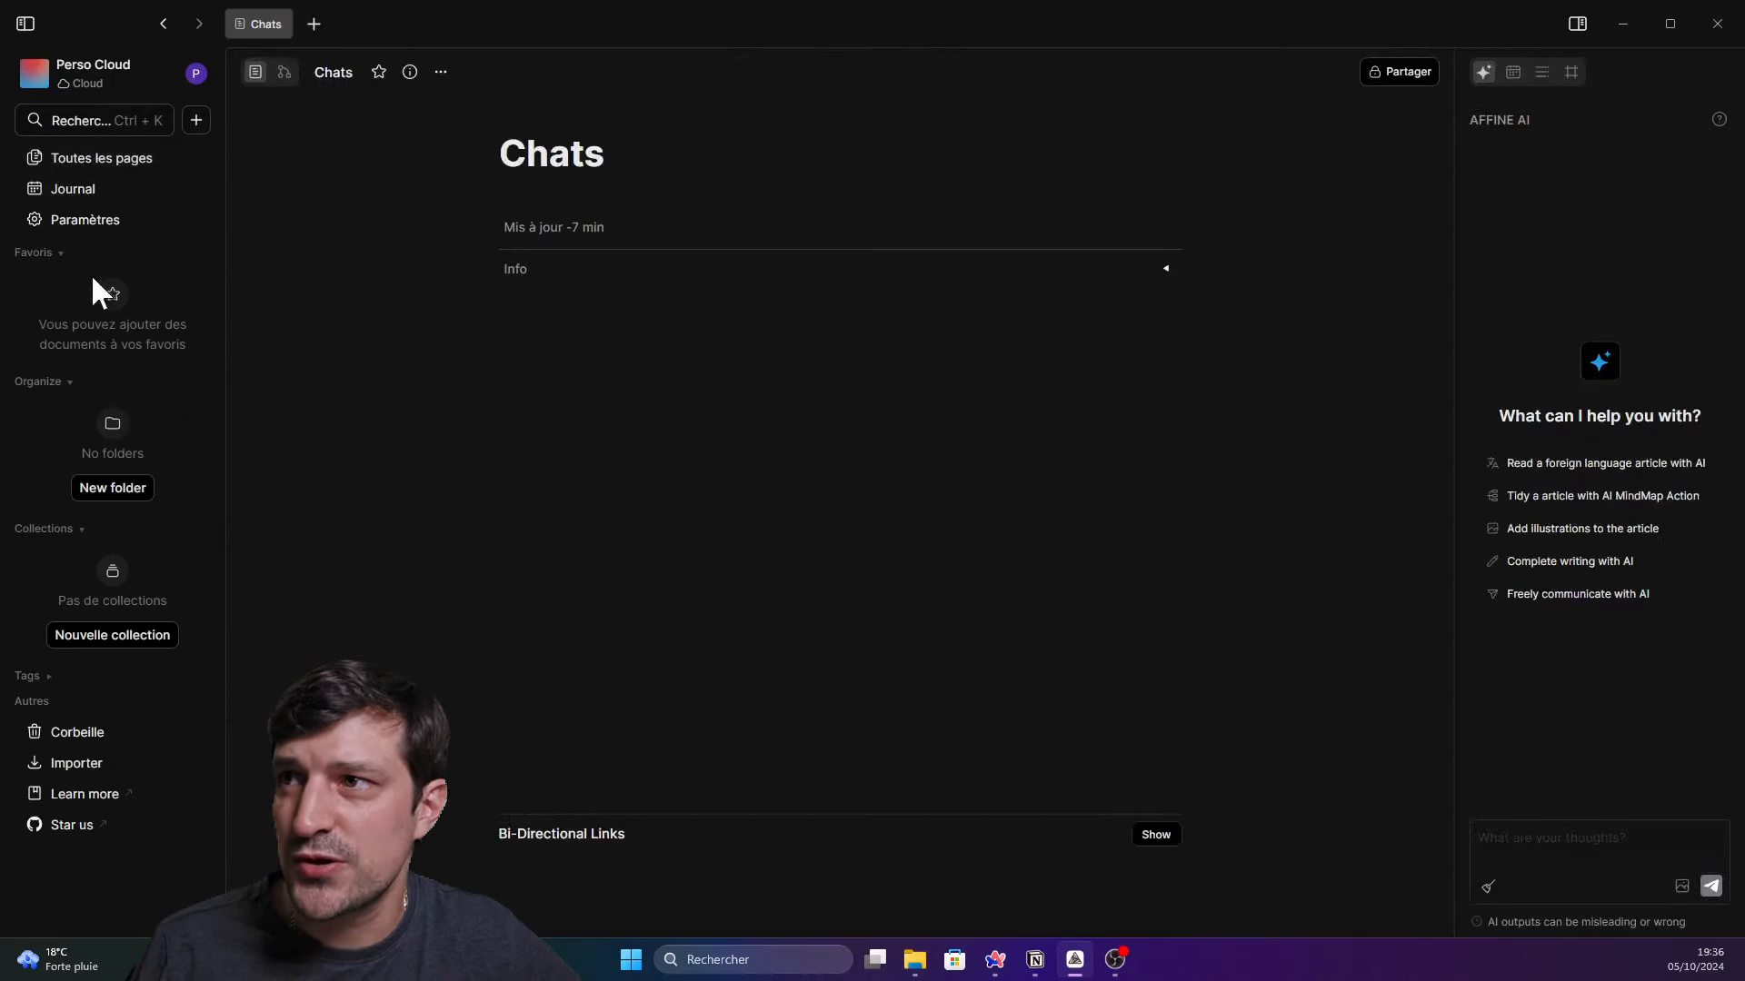
click(91, 165)
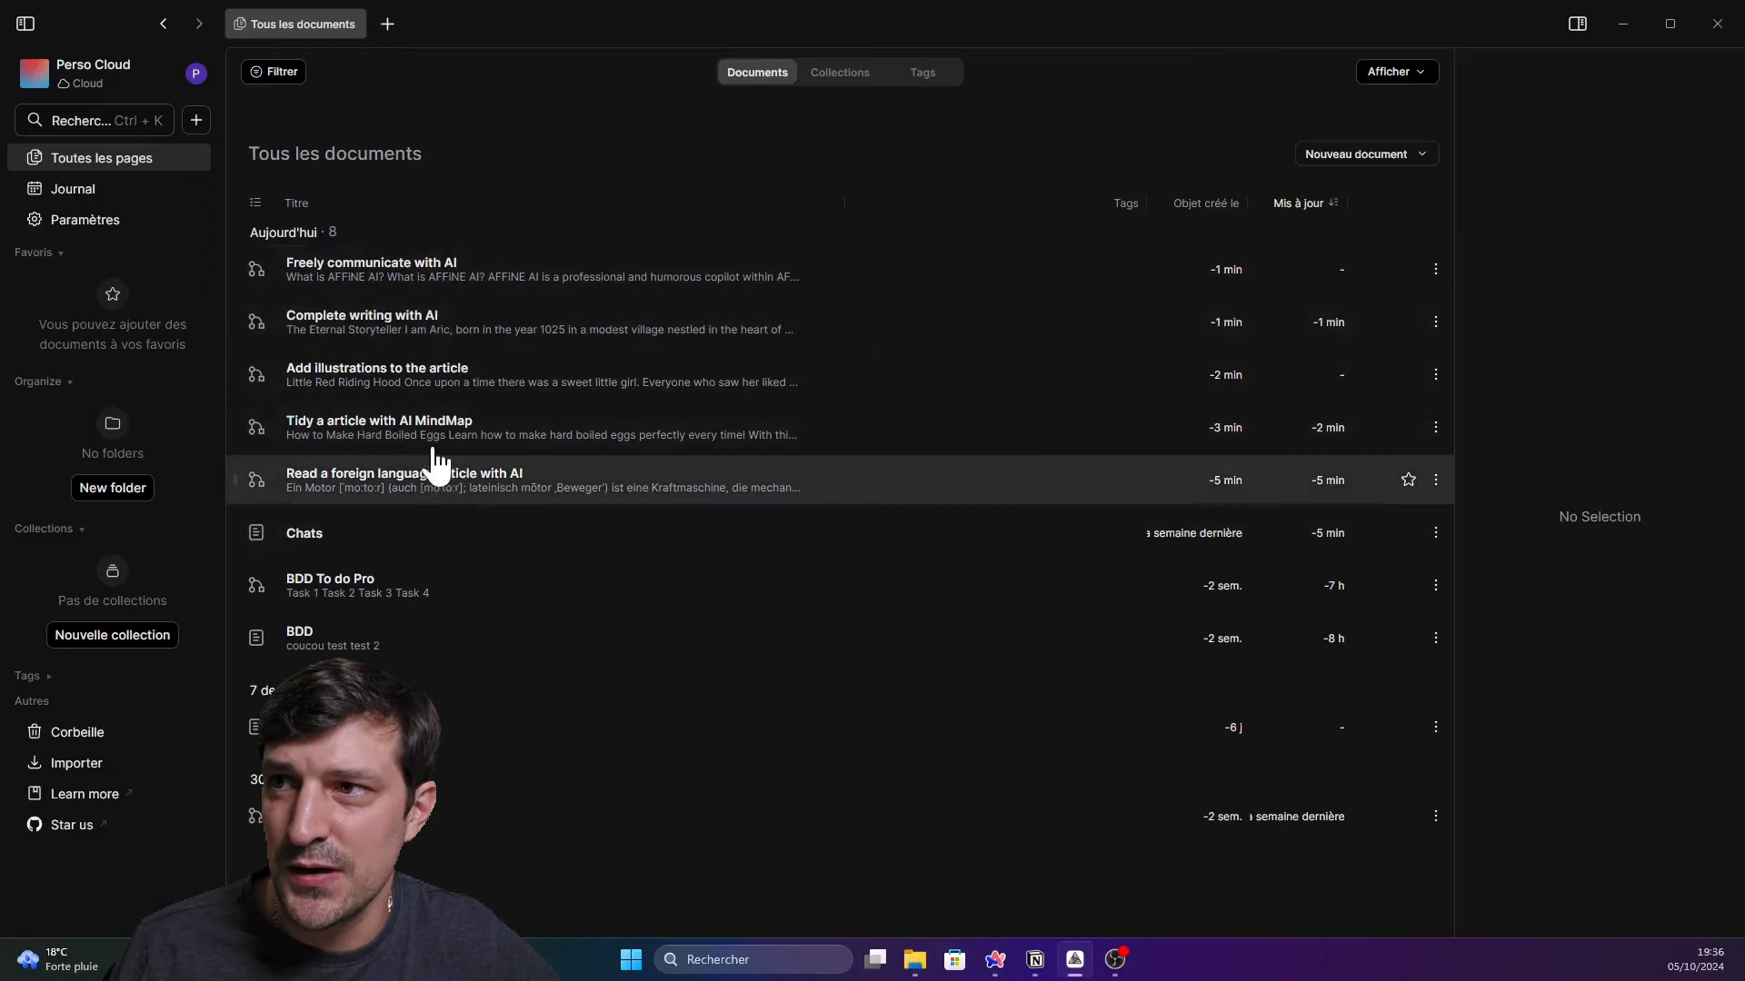
click(427, 271)
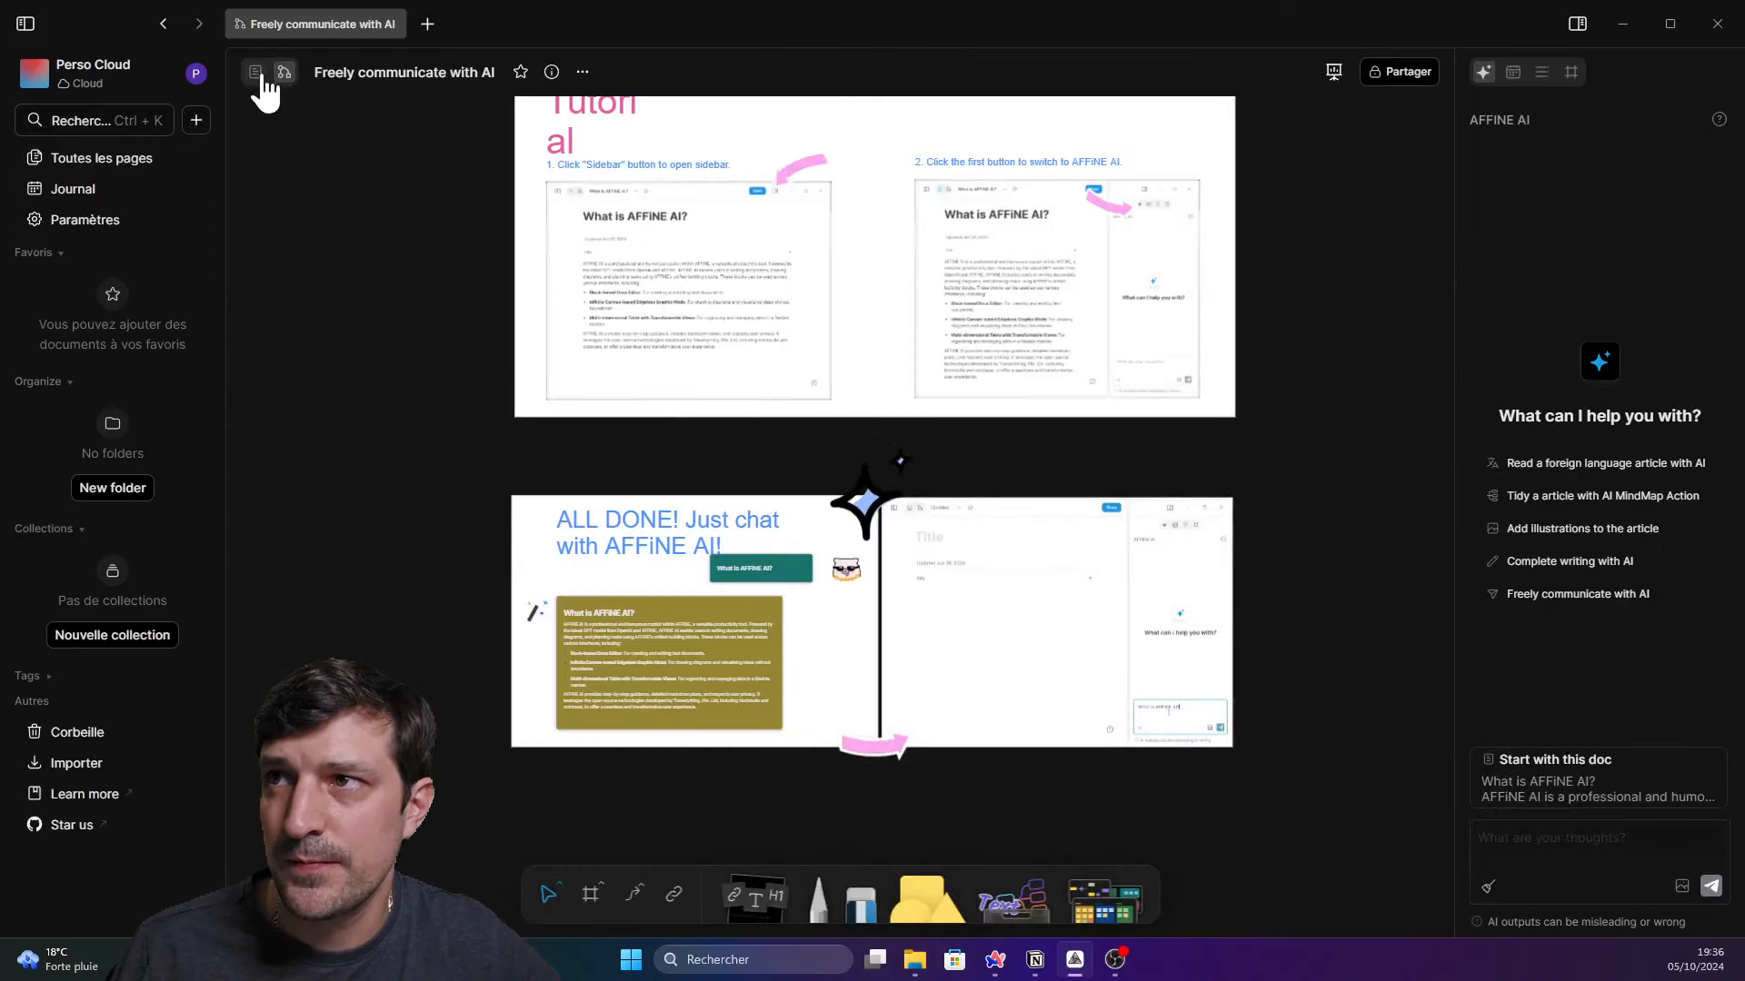
click(256, 73)
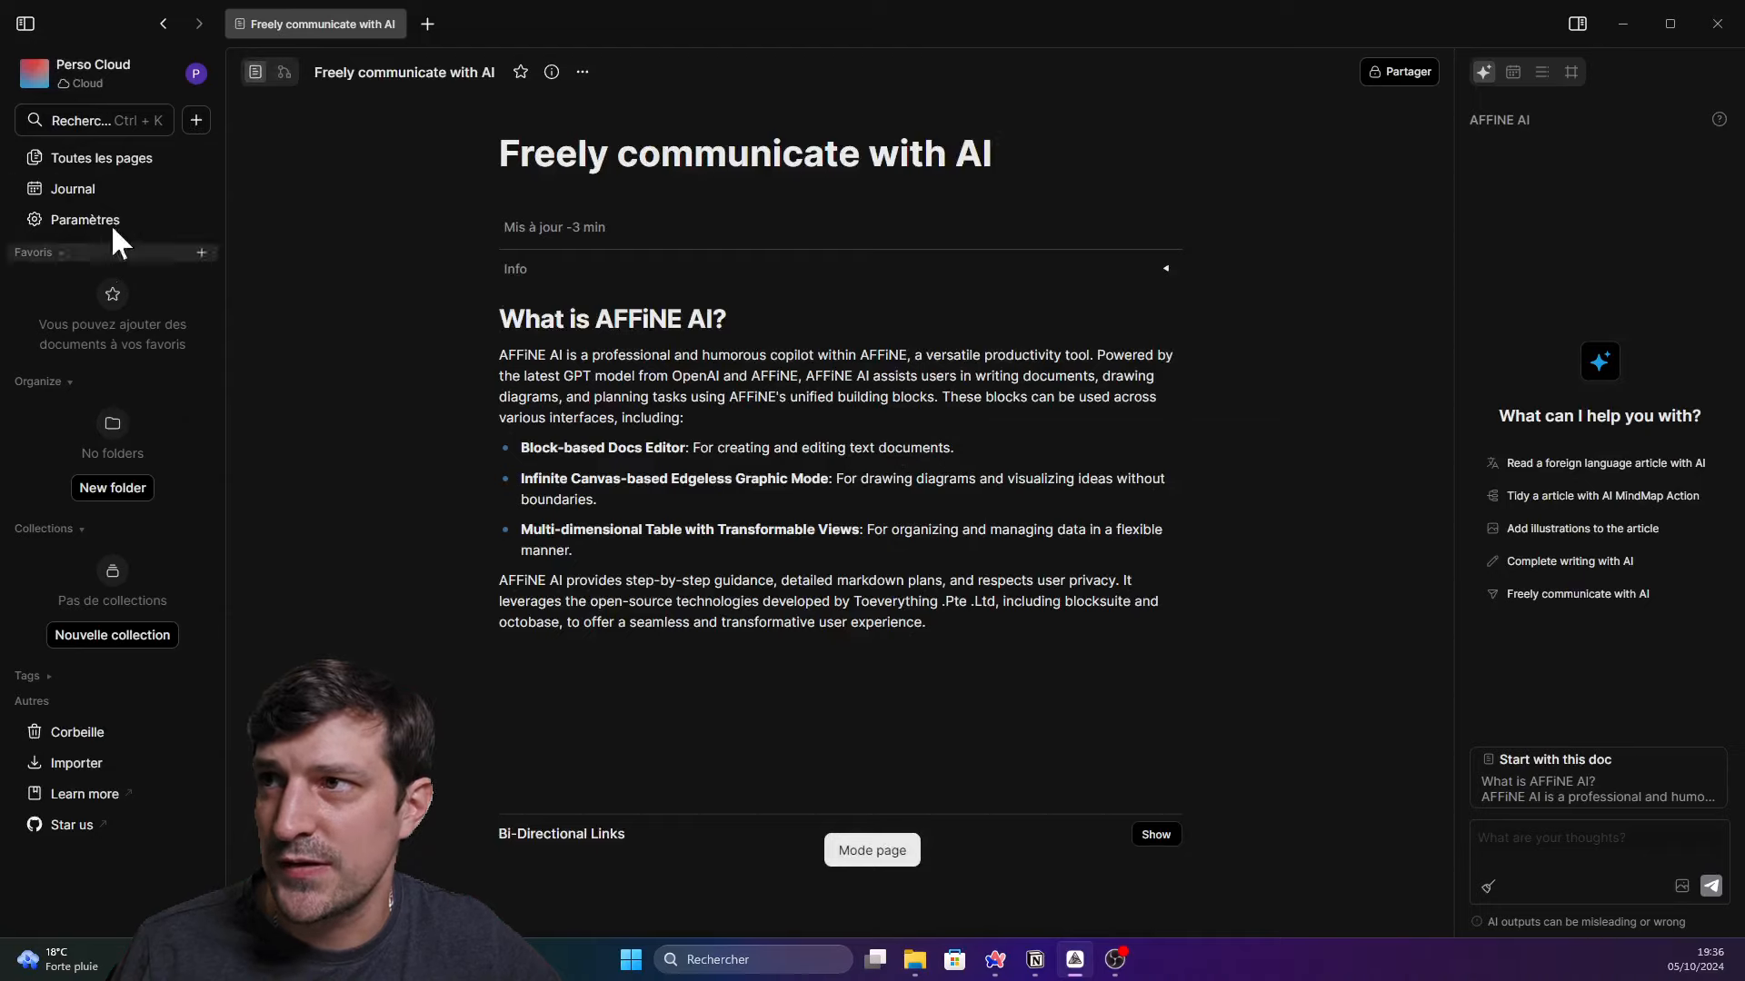
Open the Chats document and ask AFFiNE AI "es-tu connecté a internet?"
click(95, 159)
click(337, 543)
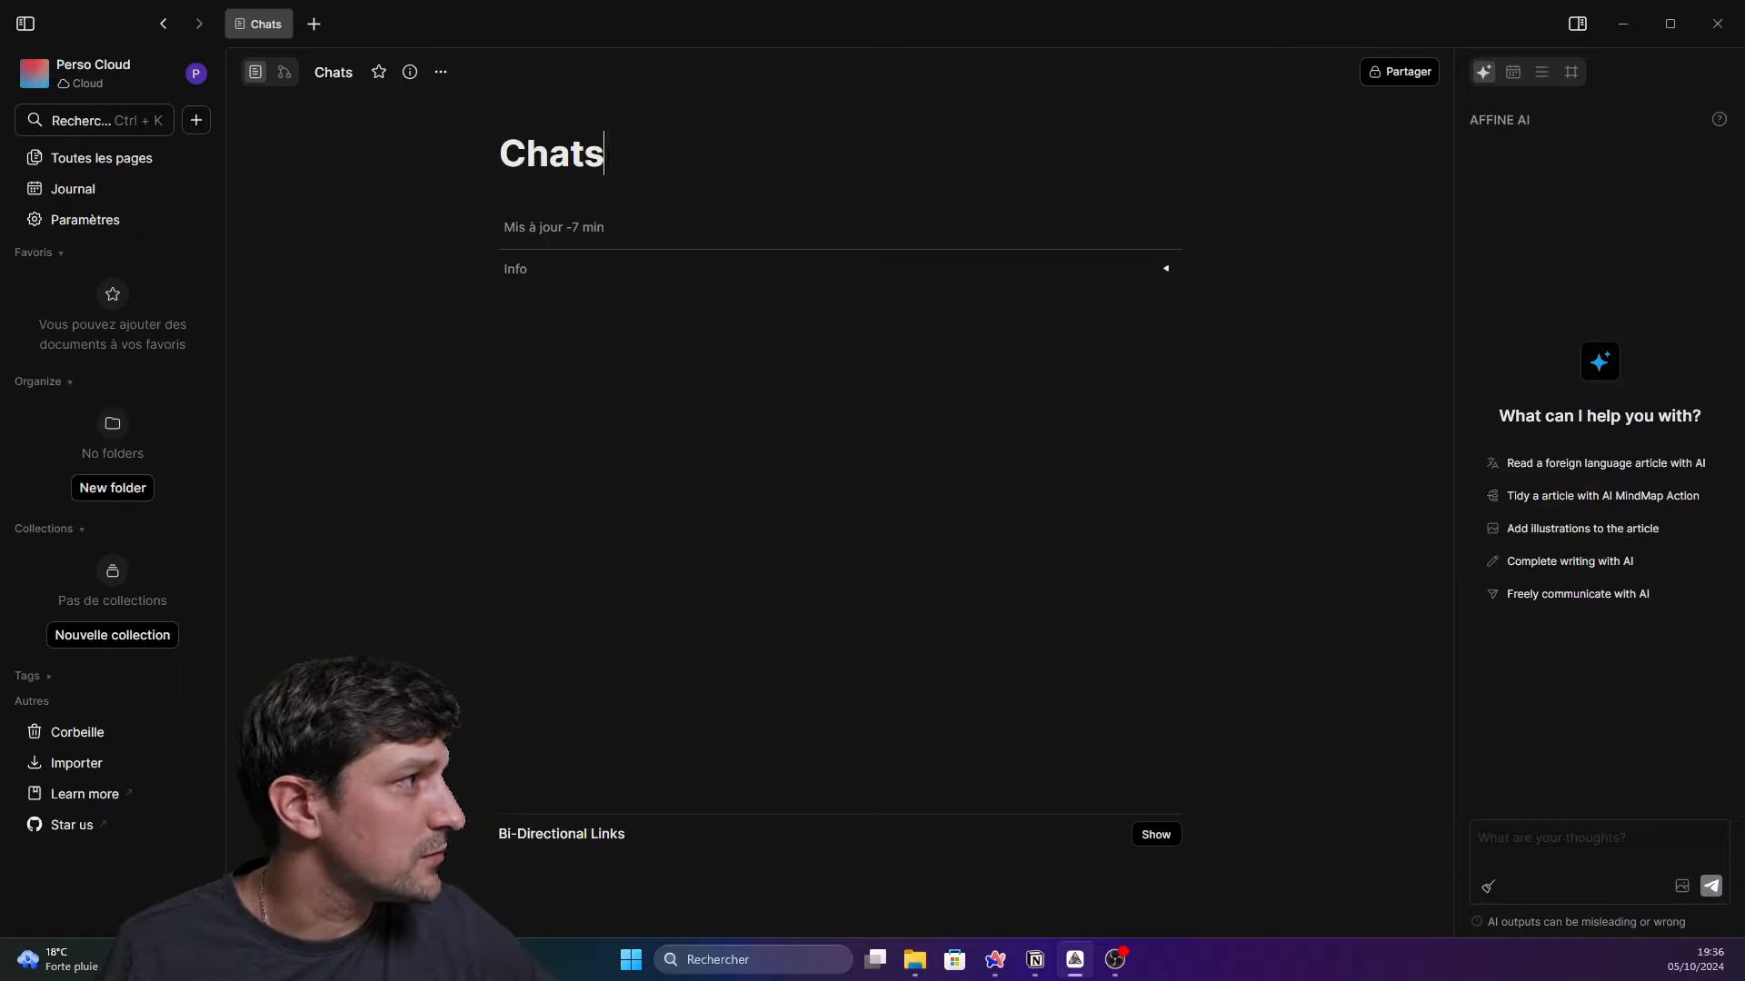
key(alt+Tab)
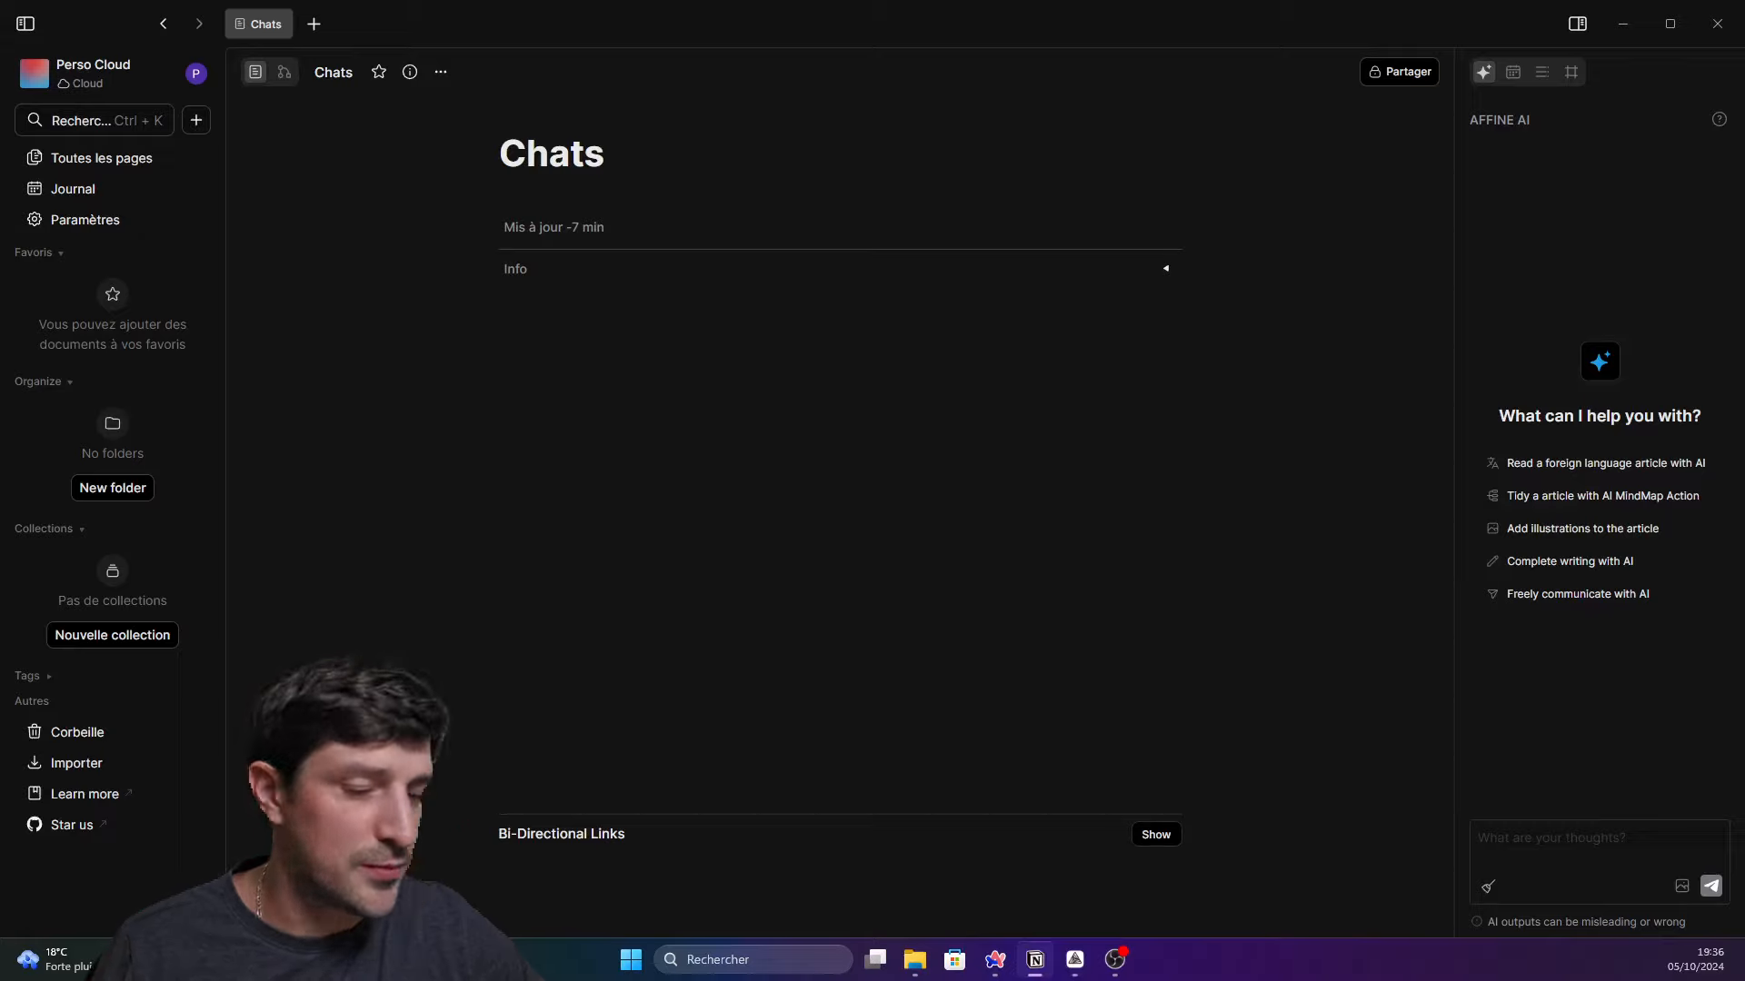
click(1577, 859)
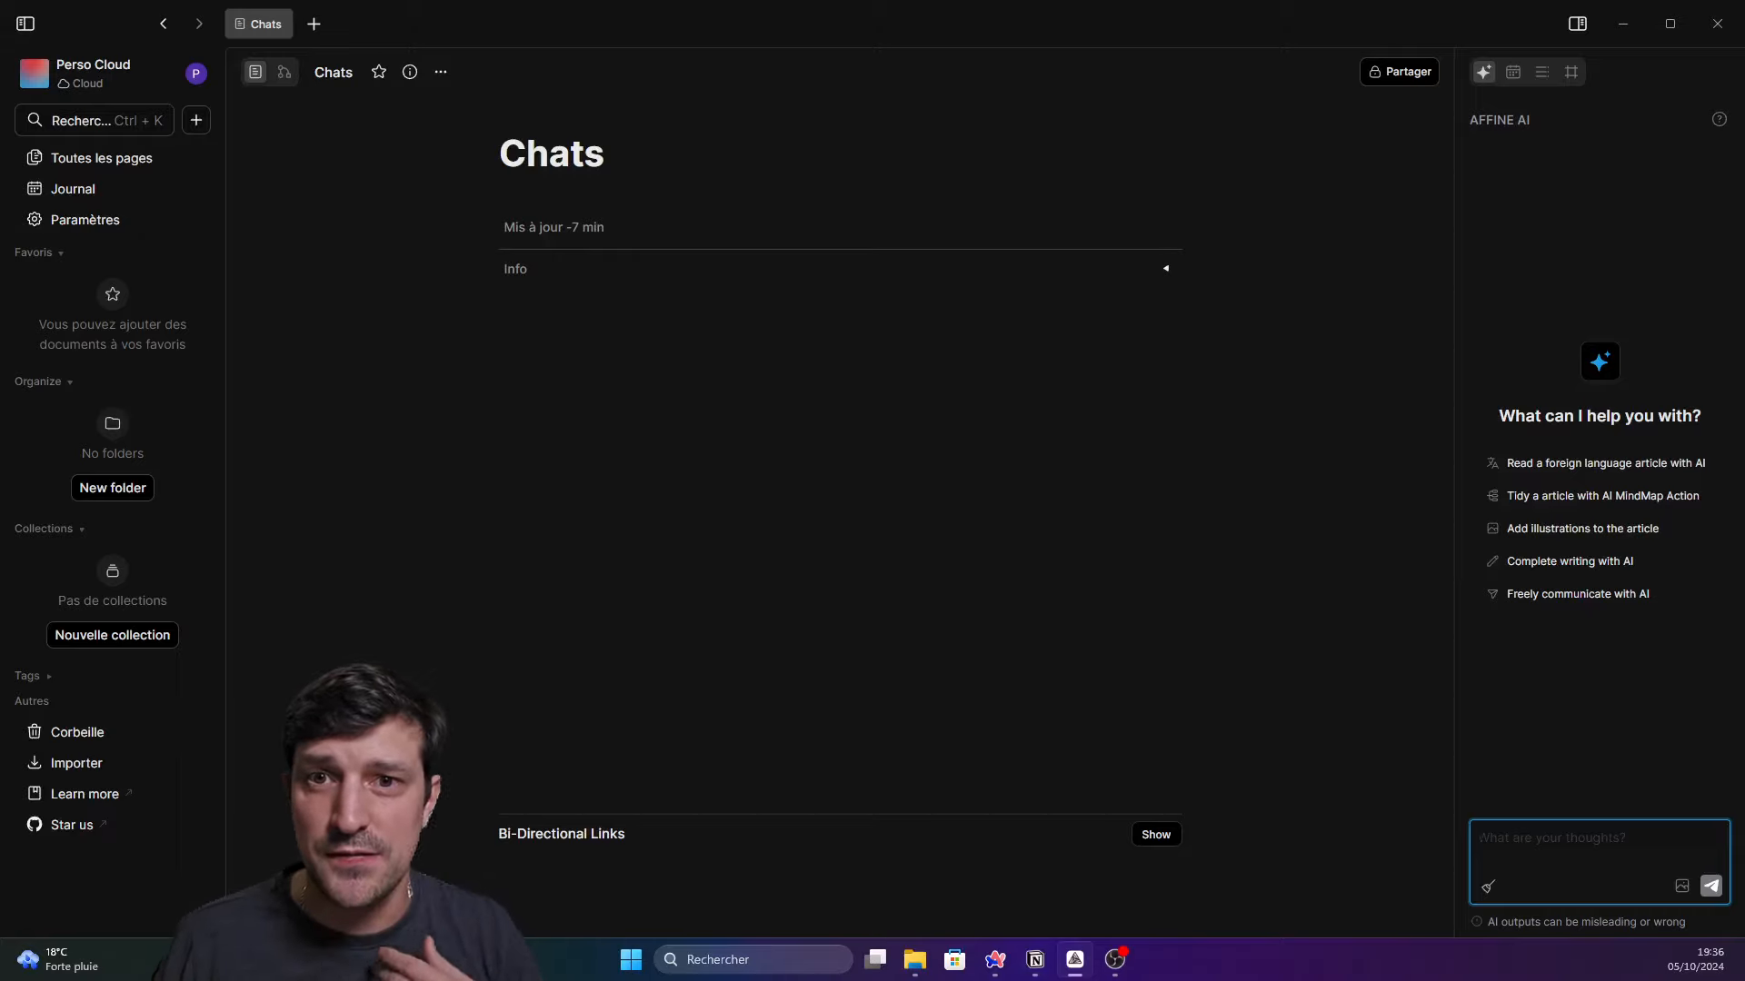
text(es-tu connecté a internet?)
click(1711, 886)
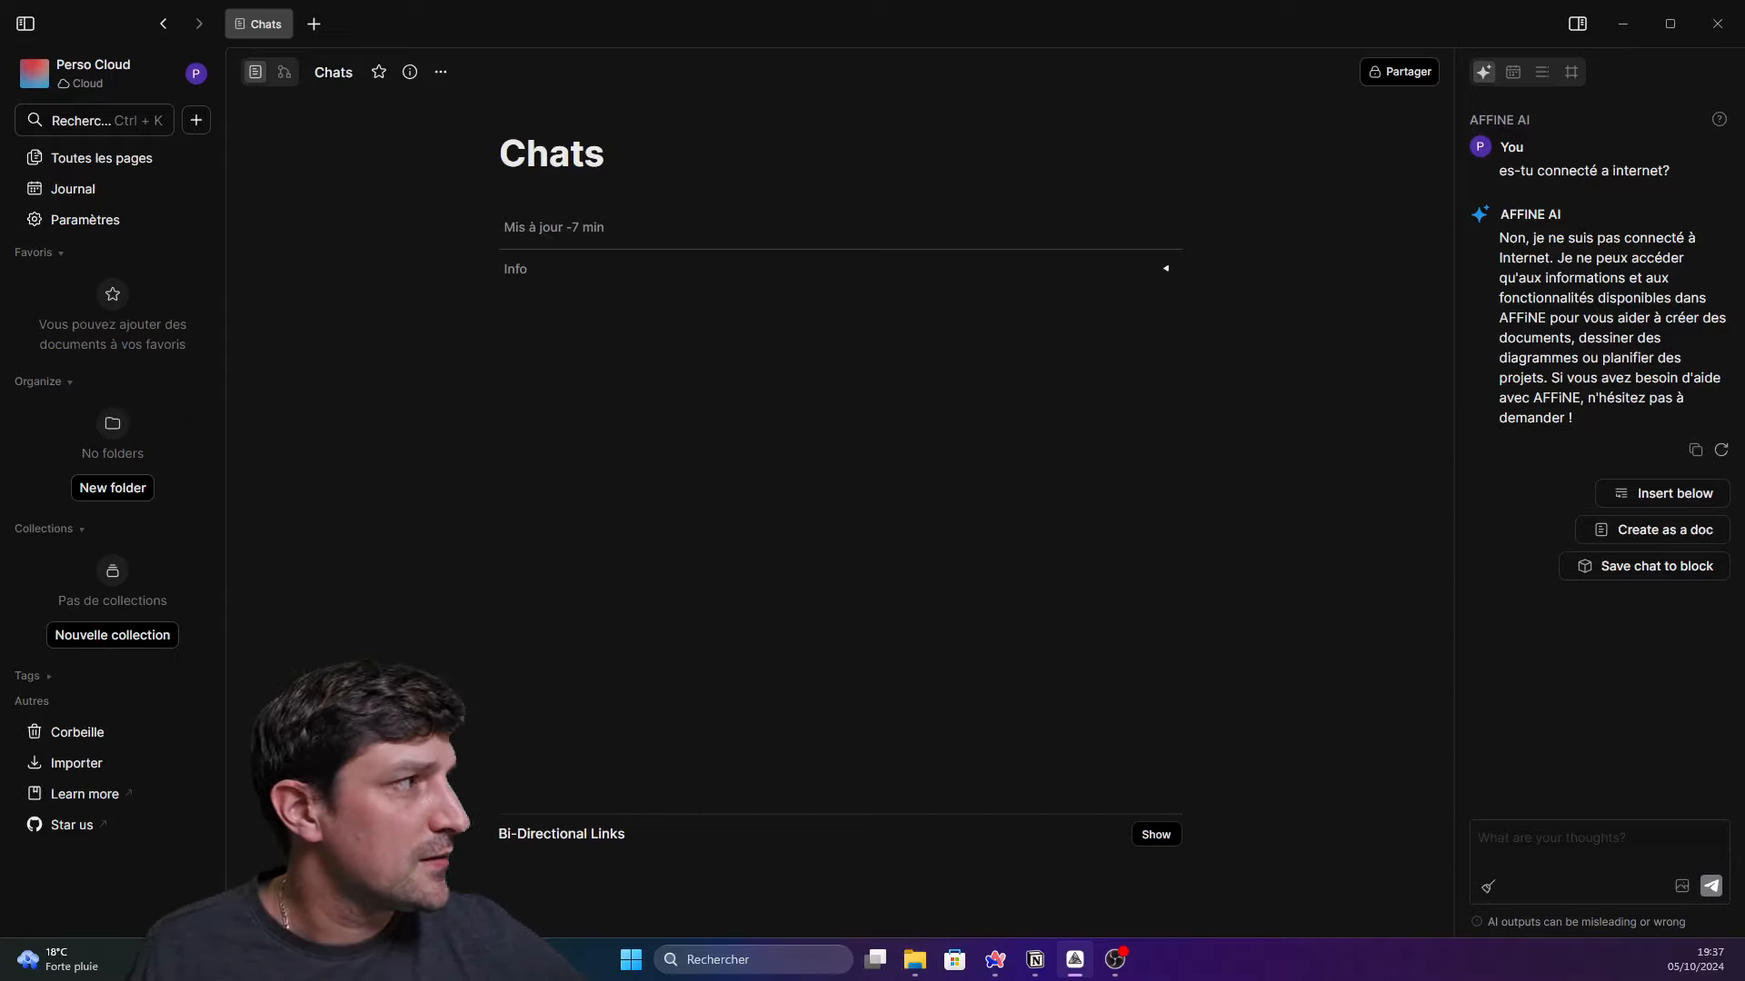
Ask AFFiNE AI "Donne moi le prix à l'instant T du Bitcoin."
key(alt+Tab)
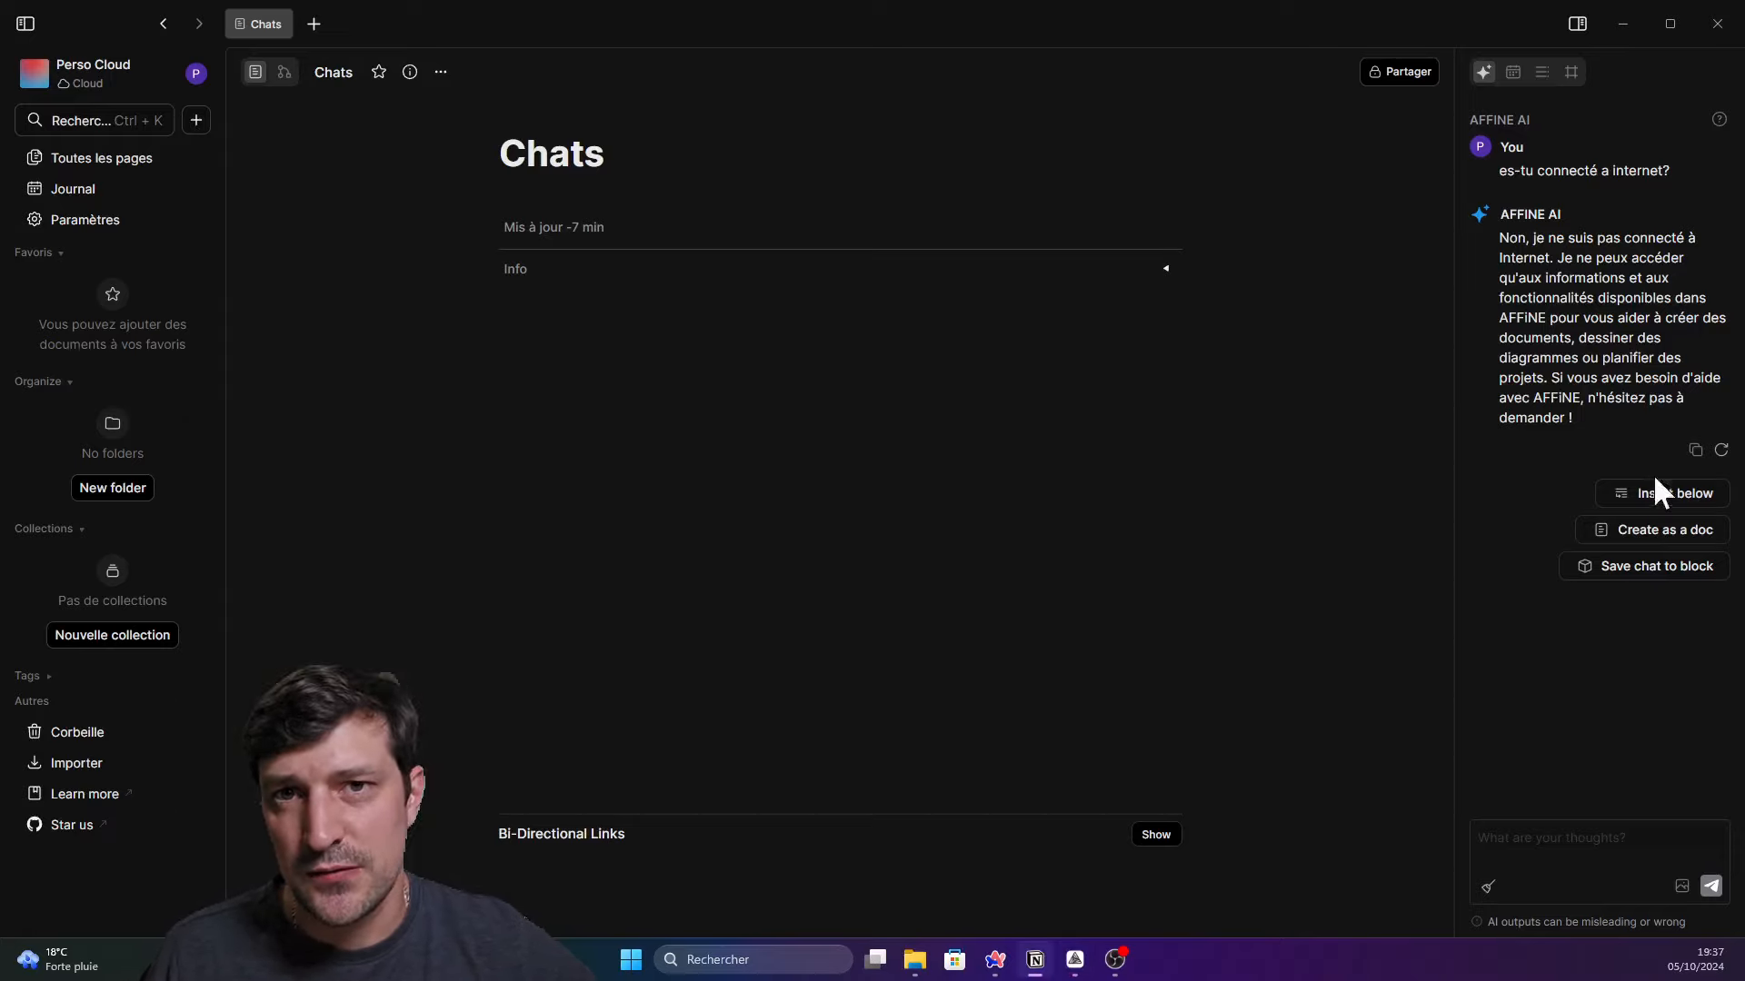
click(1561, 875)
text(Donne moi le prix à l'instant T du Bitcoin.)
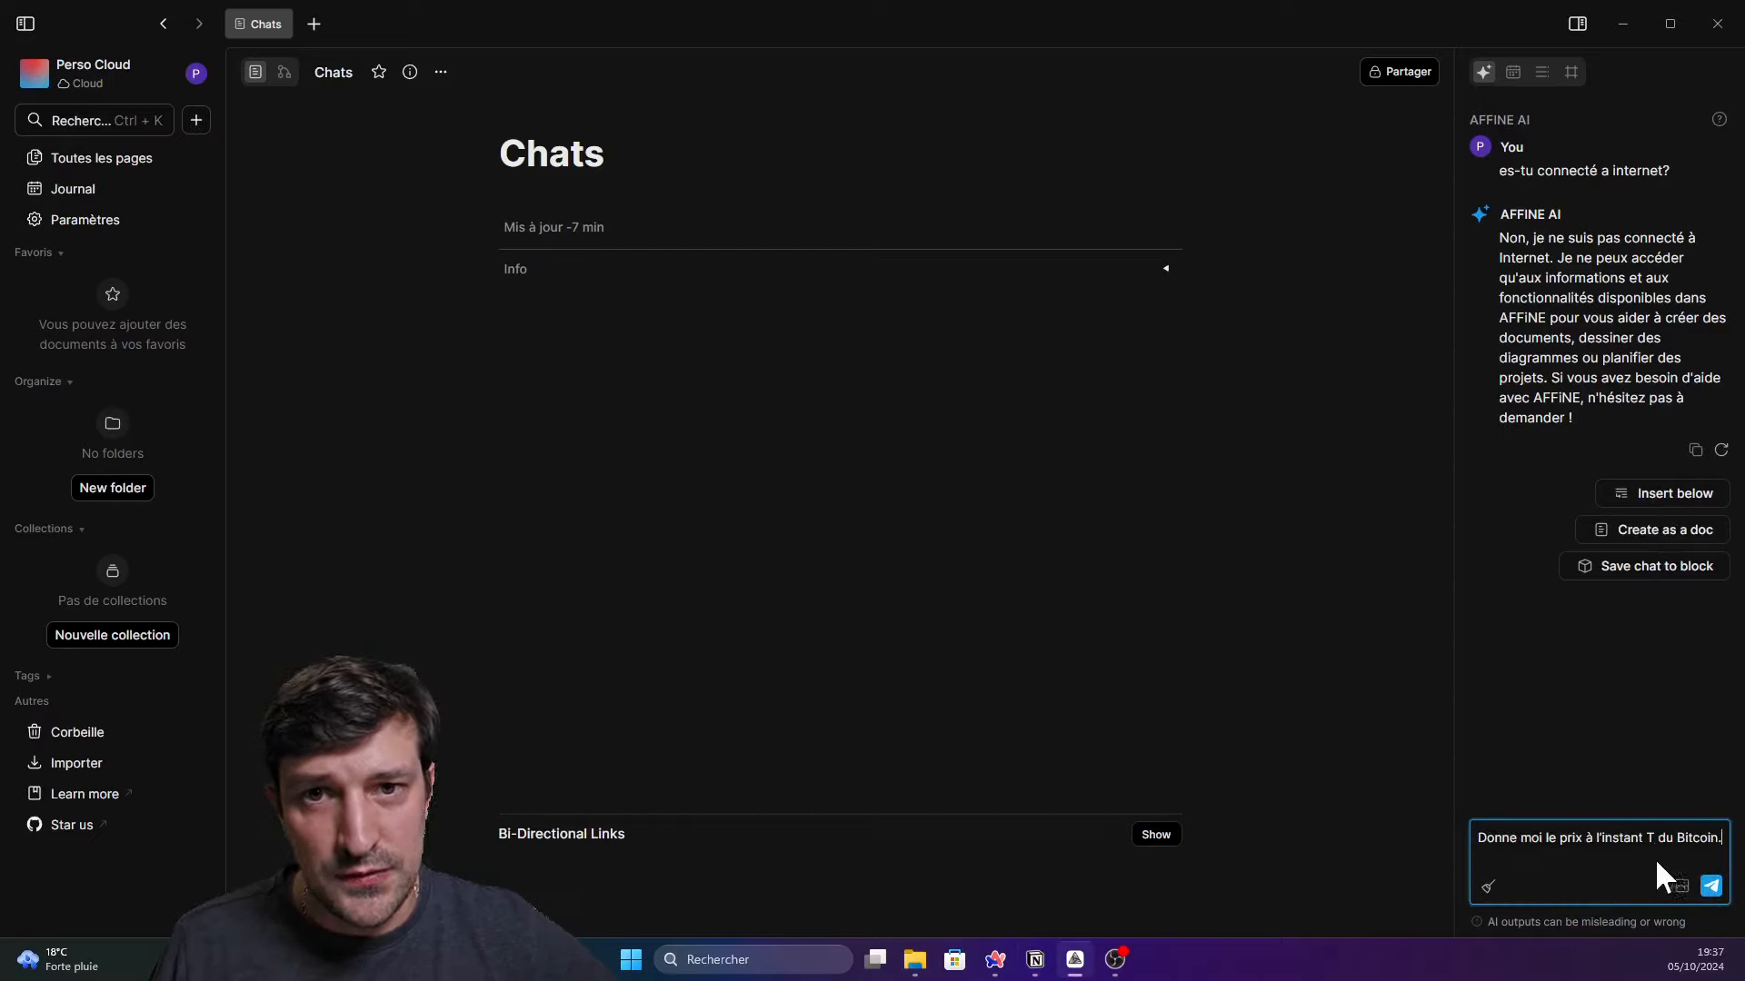
click(1711, 886)
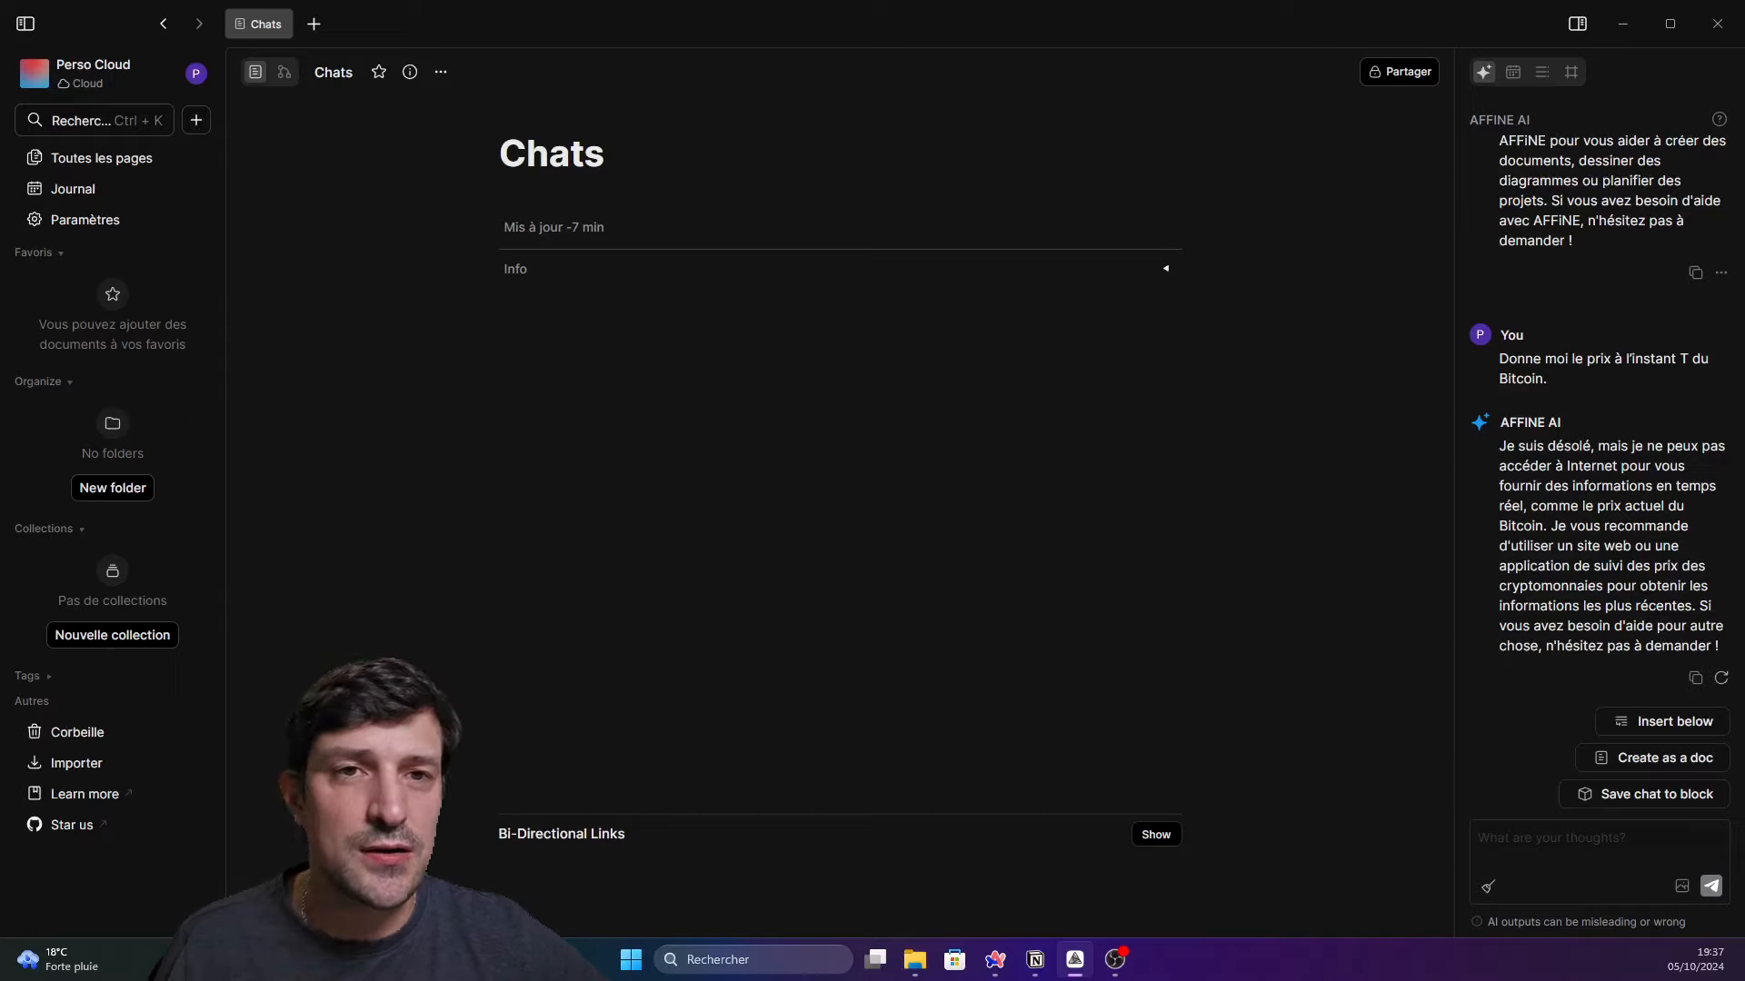
Clear the AFFiNE AI chat history of the Chats document
click(1552, 838)
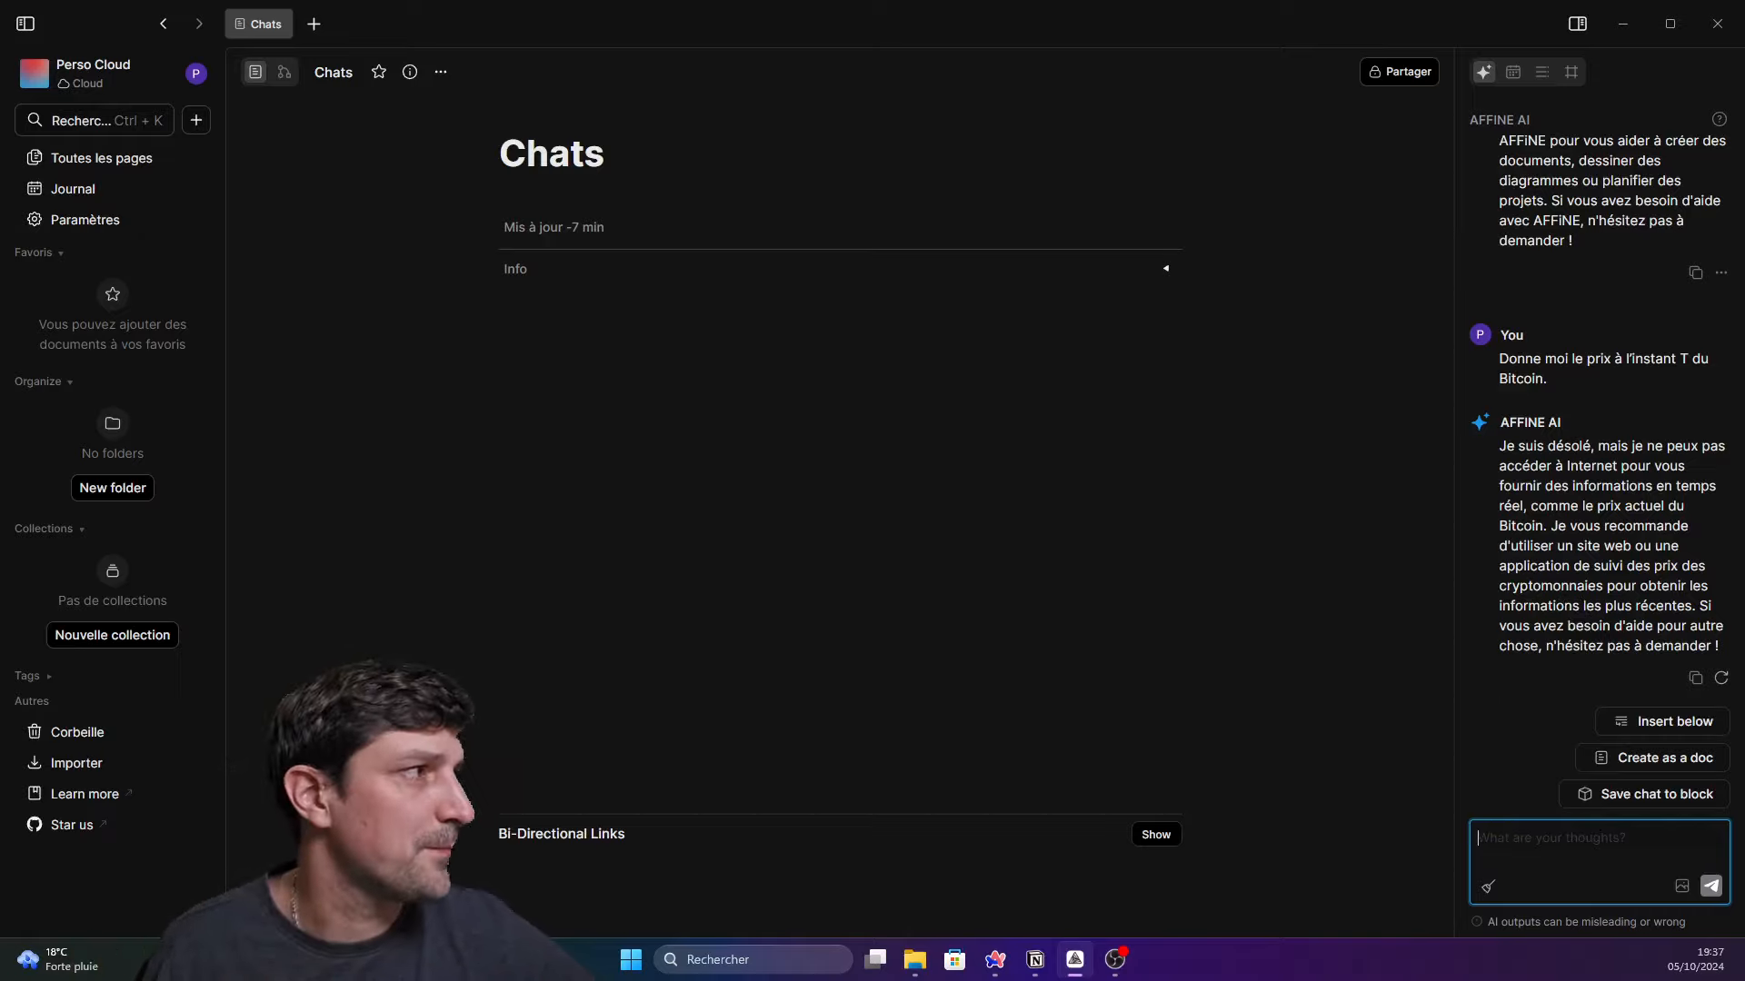
key(alt+Tab)
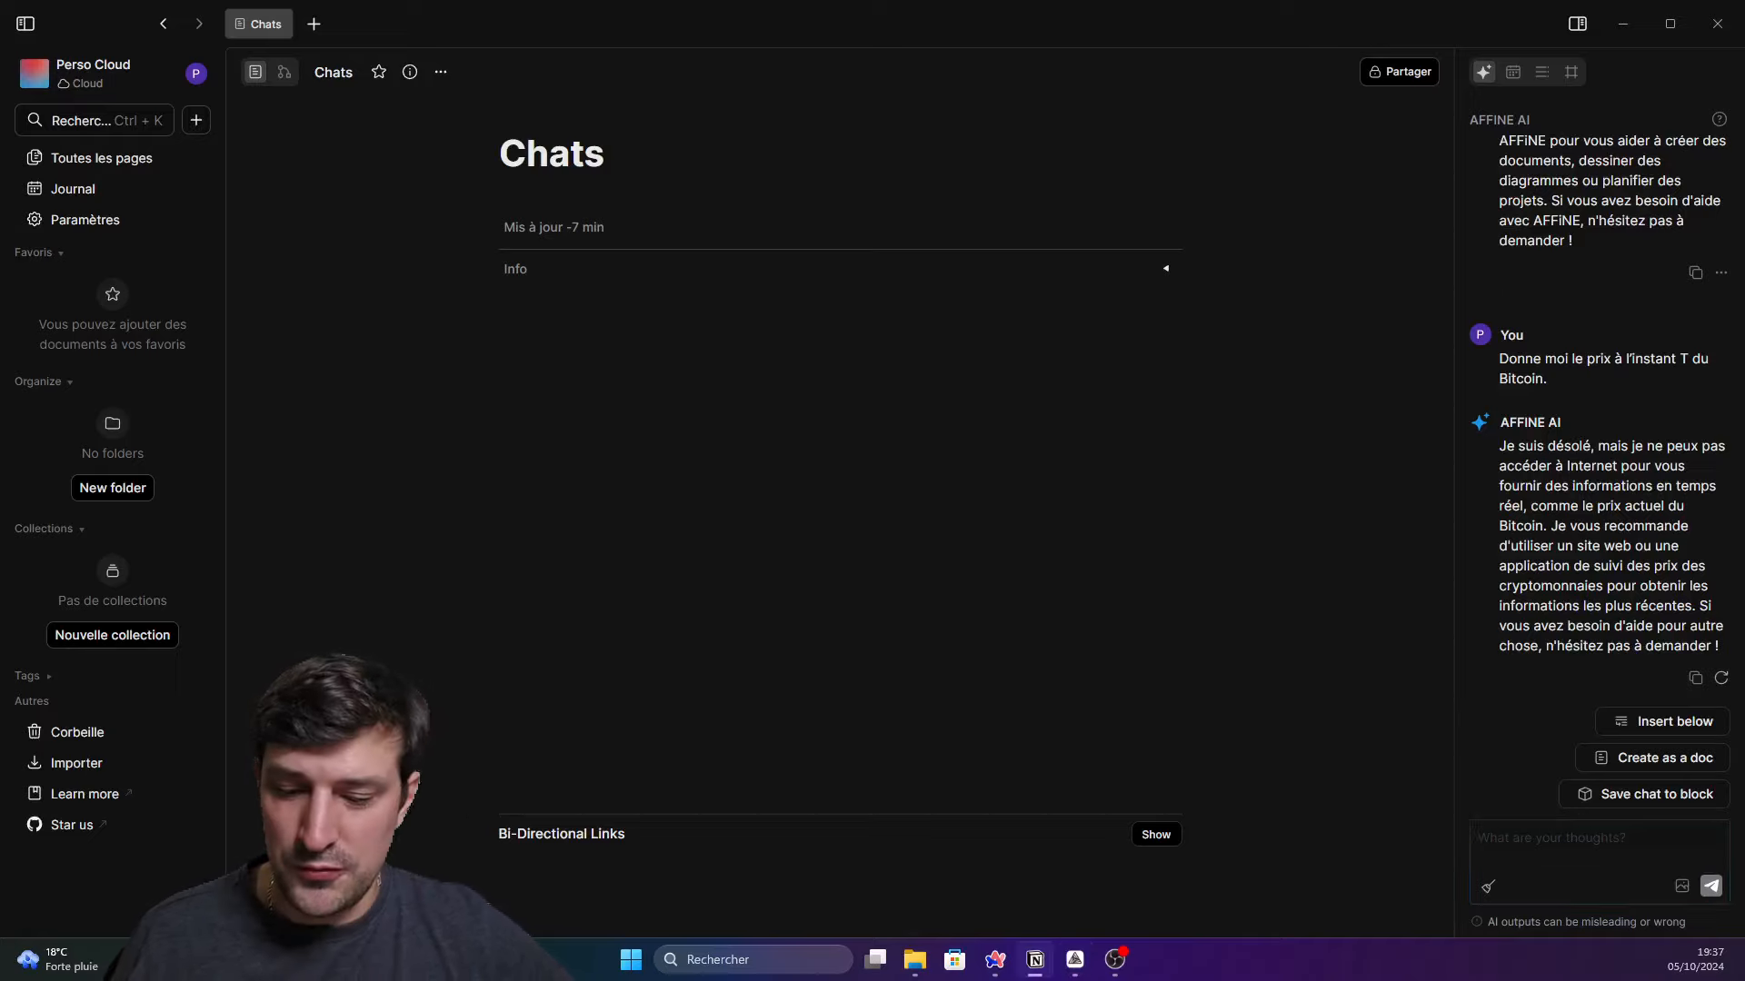
click(1487, 887)
click(1040, 538)
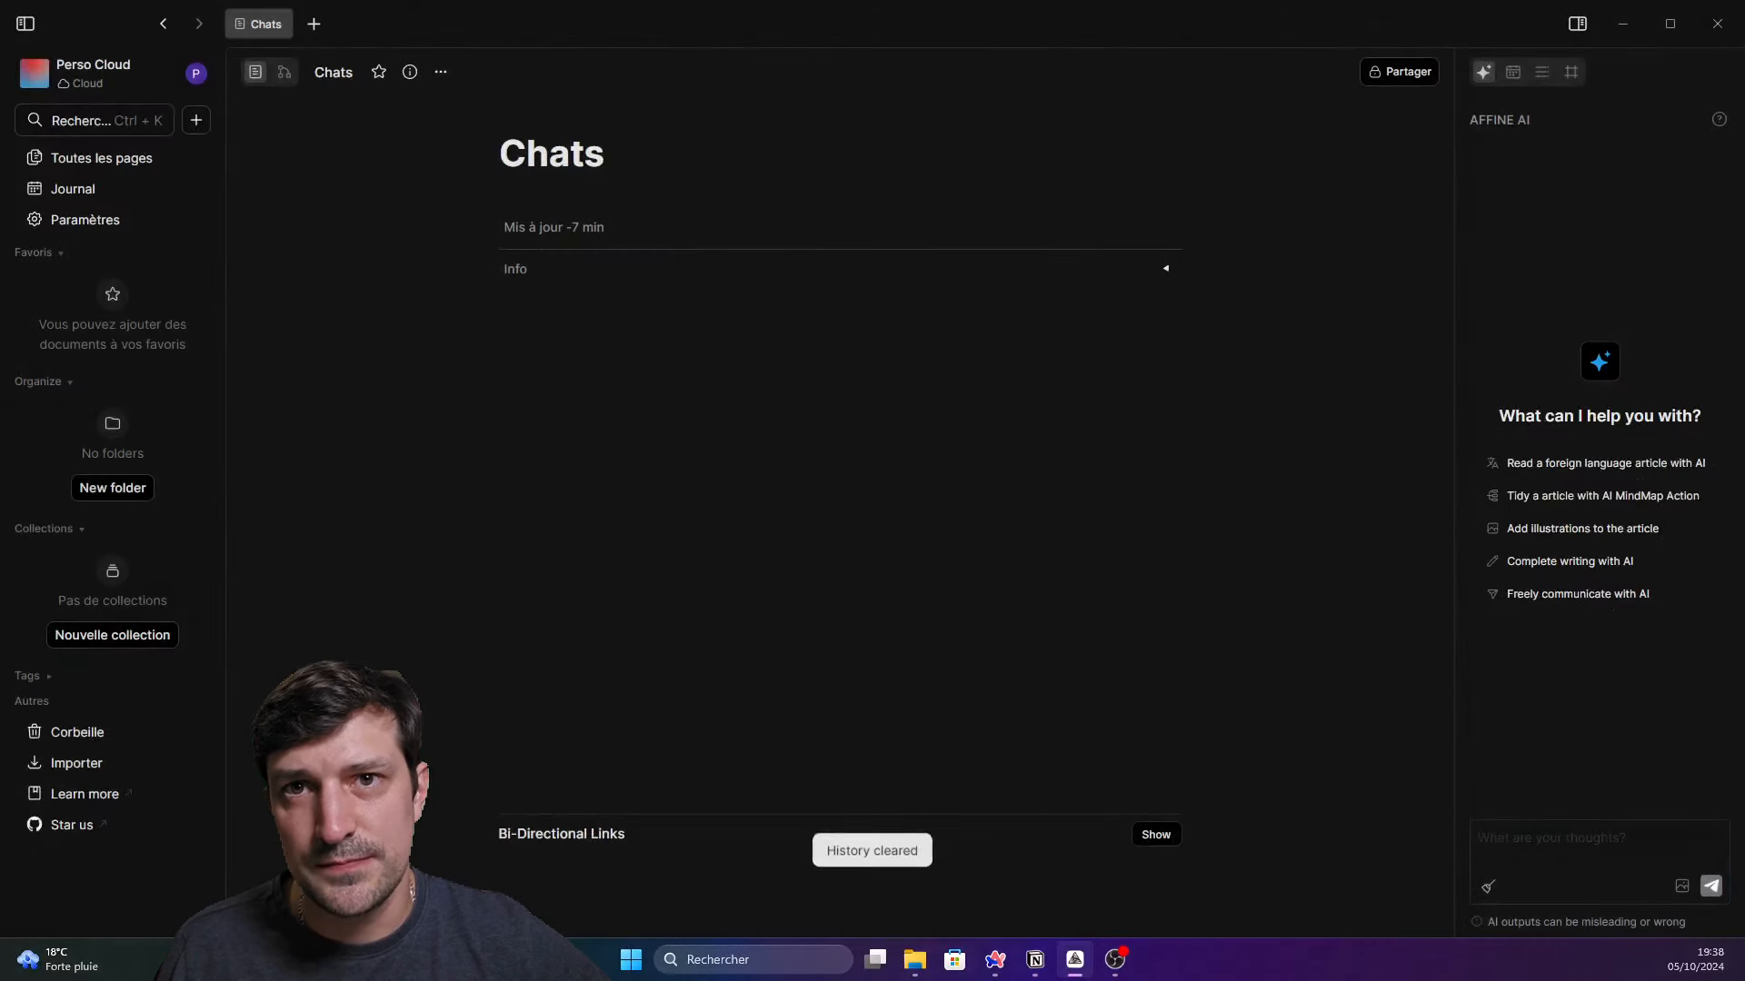
Ask AFFiNE AI "Fait moi un prompt pour demander a une IA de me faire un Article complet et exhaustif sur les chats." and read the answer
click(1552, 873)
text(Fait moi un prompt pour demander a une IA de me faire un Article complet et exhaustif sur les chats.)
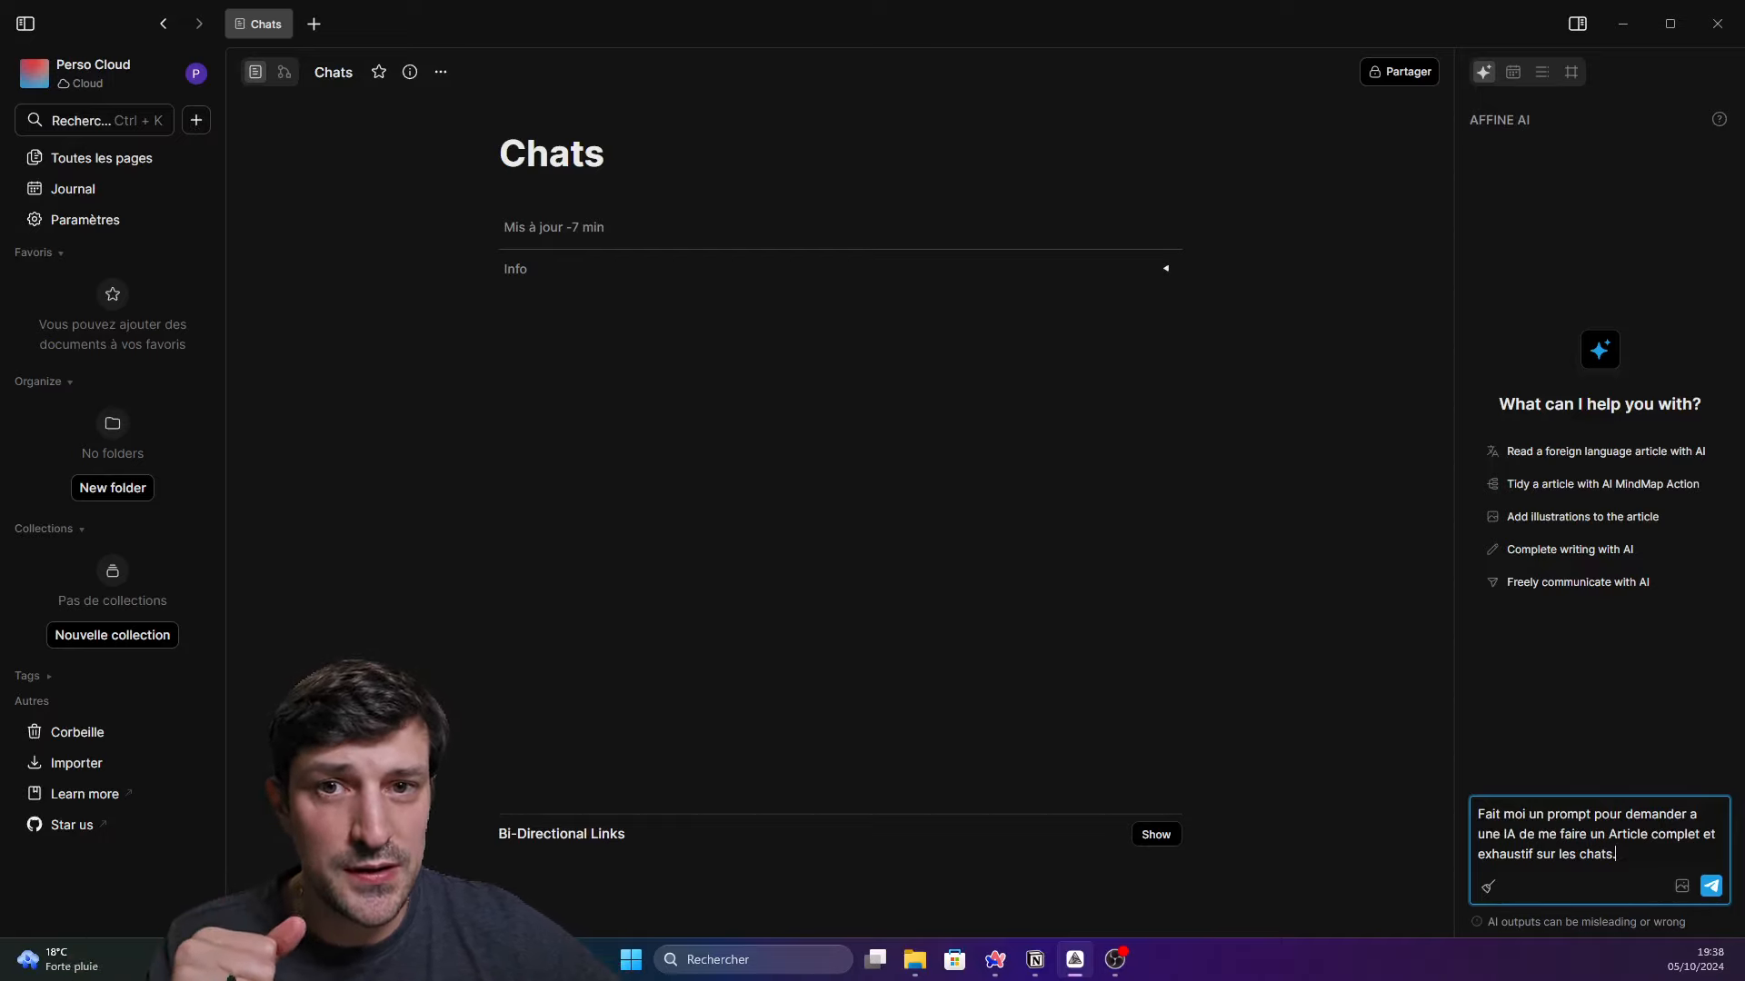
click(1711, 886)
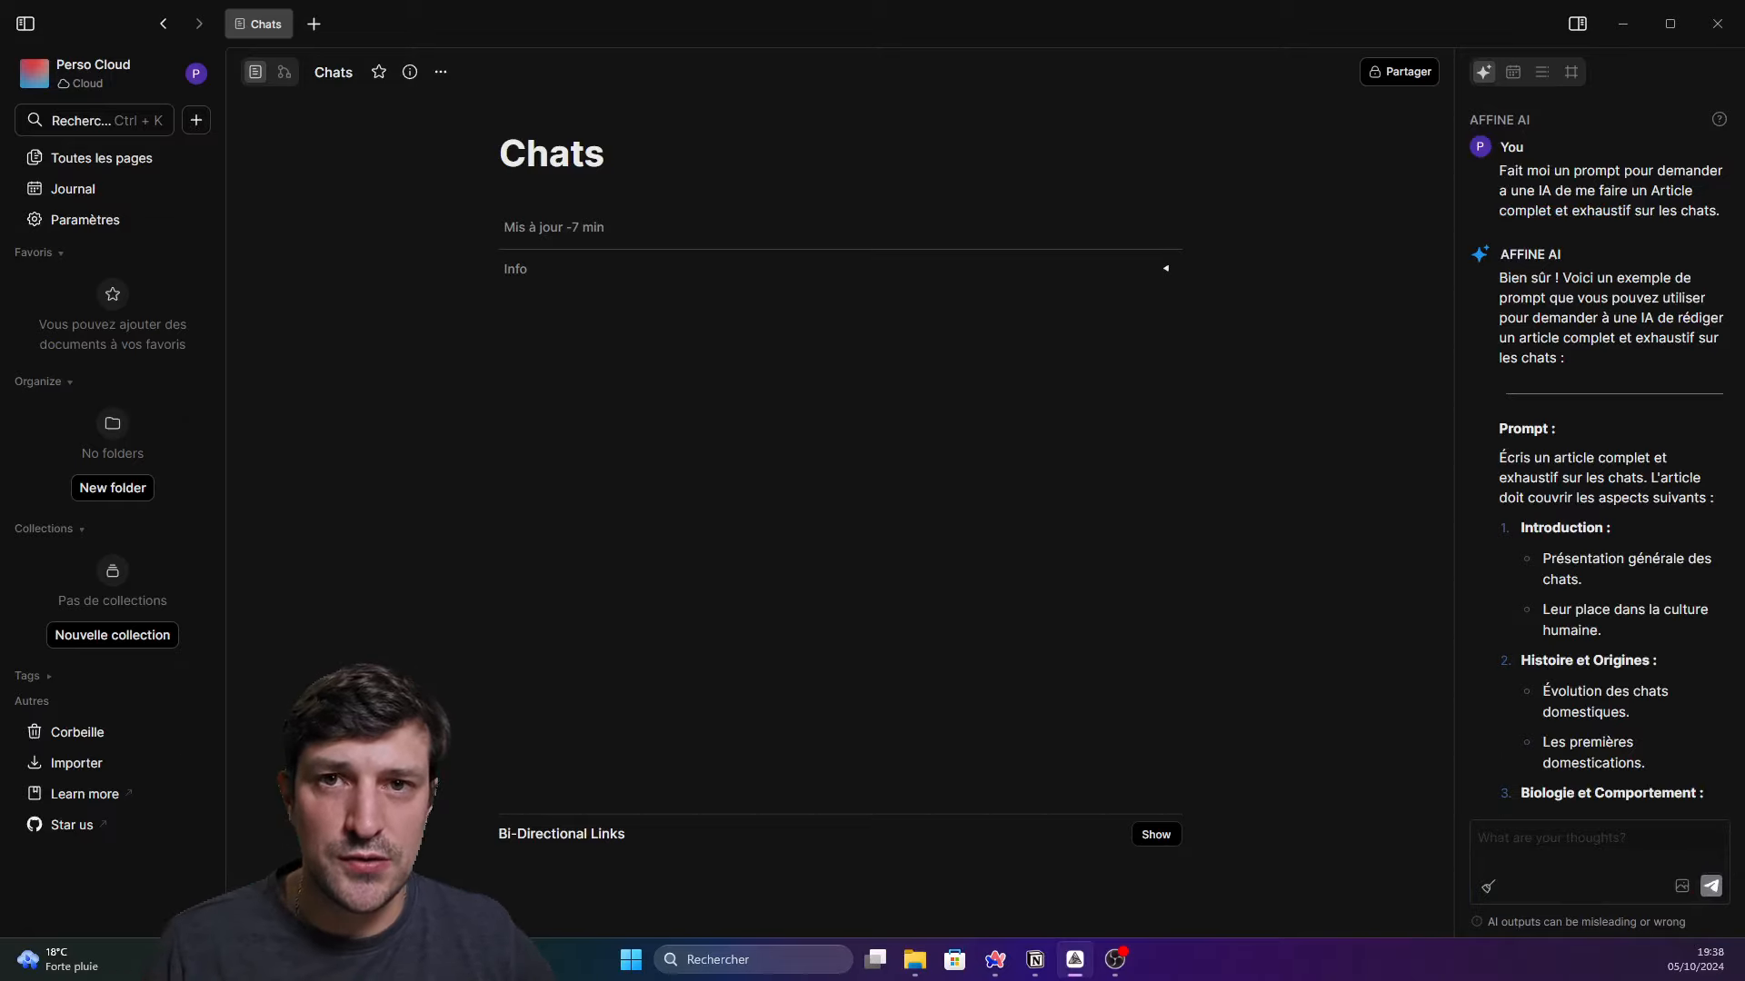
scroll(1552, 652, down, 10)
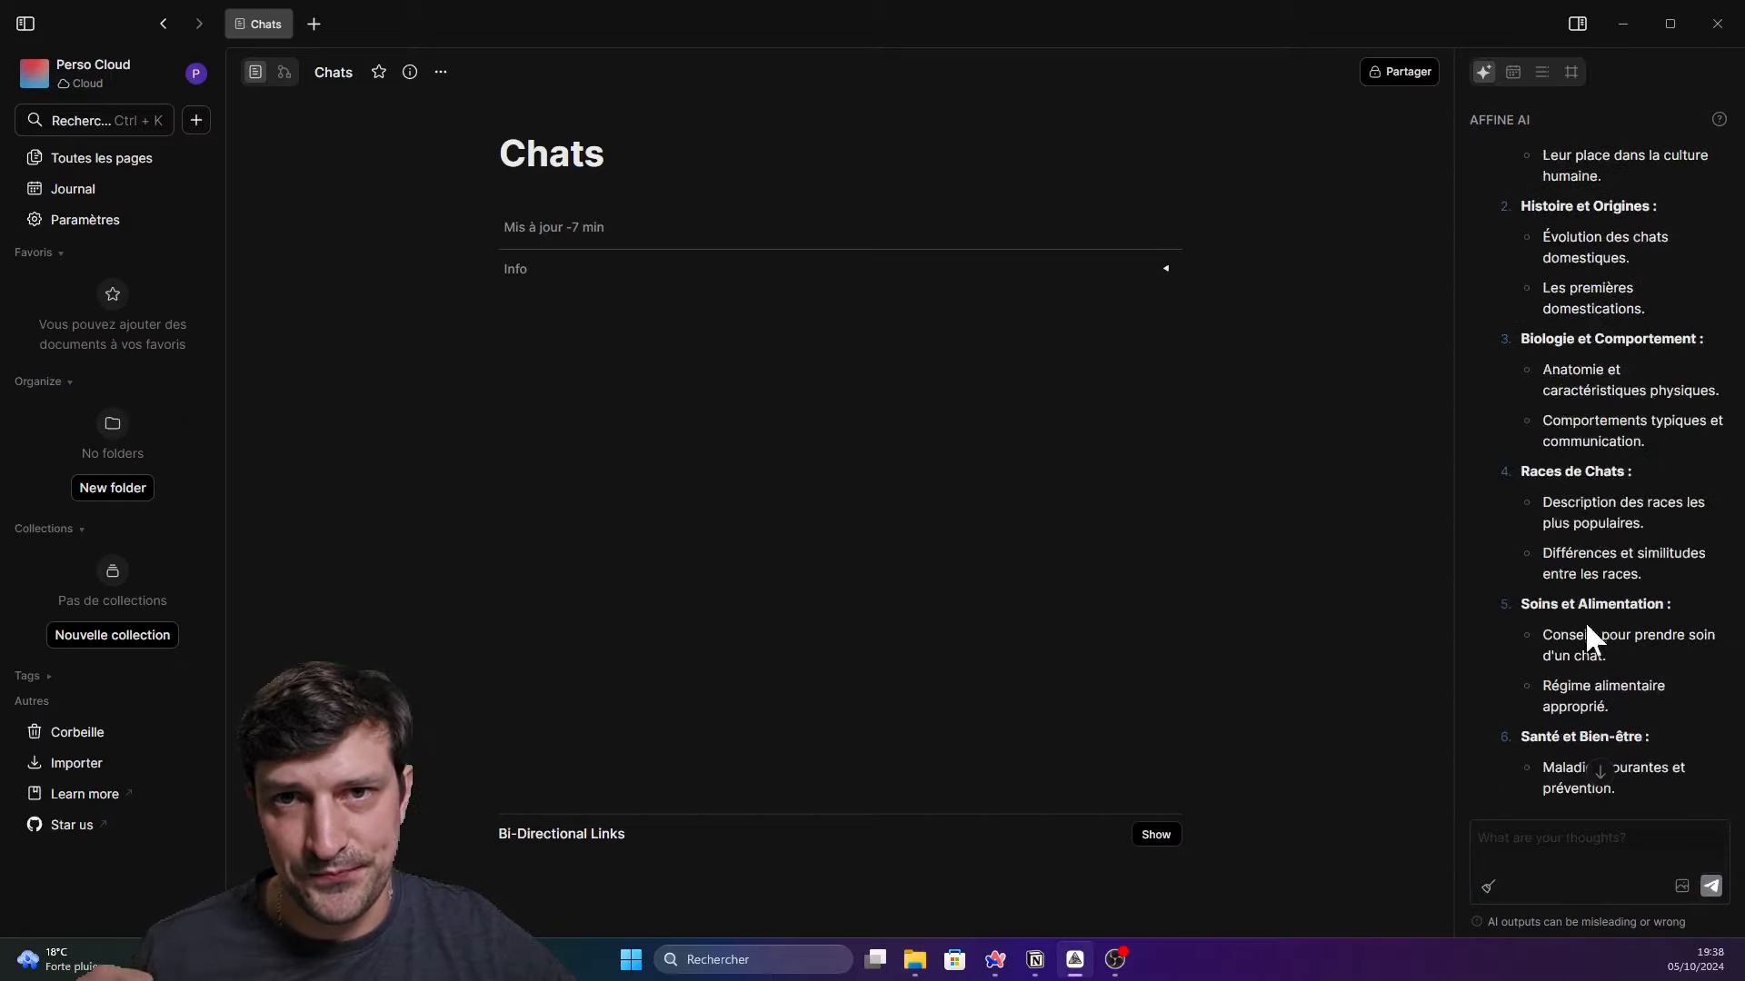
scroll(1580, 549, down, 3)
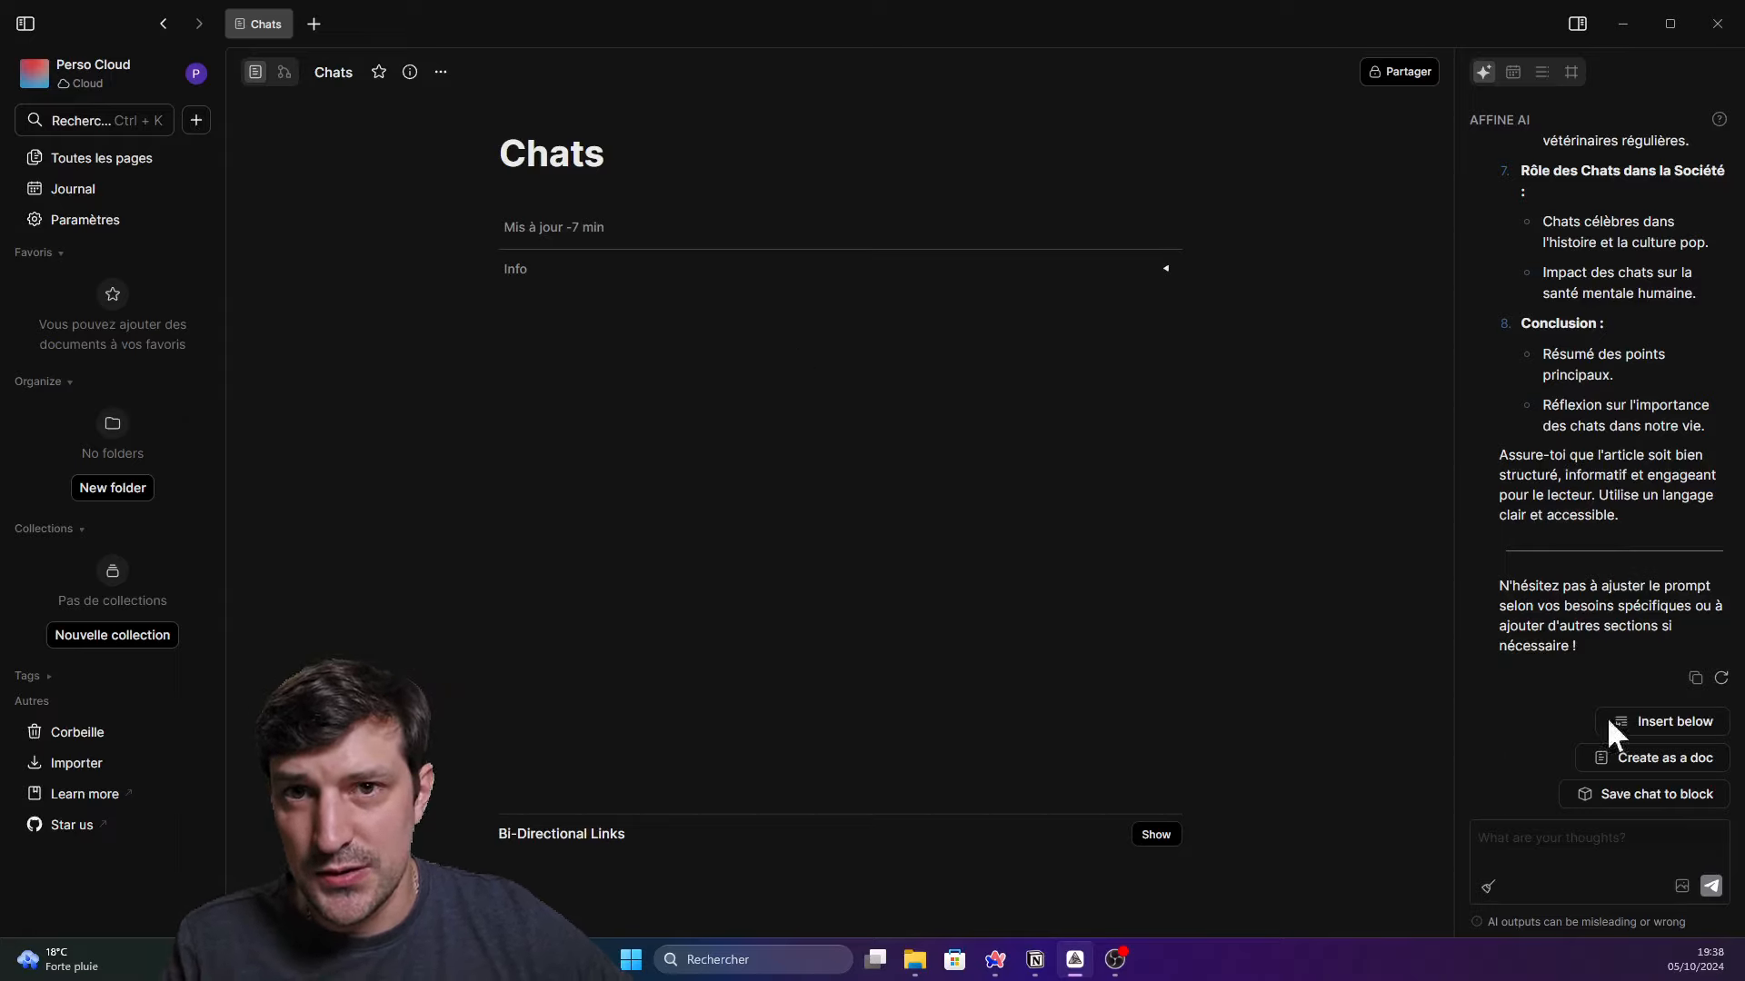
Insert the AI answer into the body of the Chats document and delete the inserted blocks
click(545, 336)
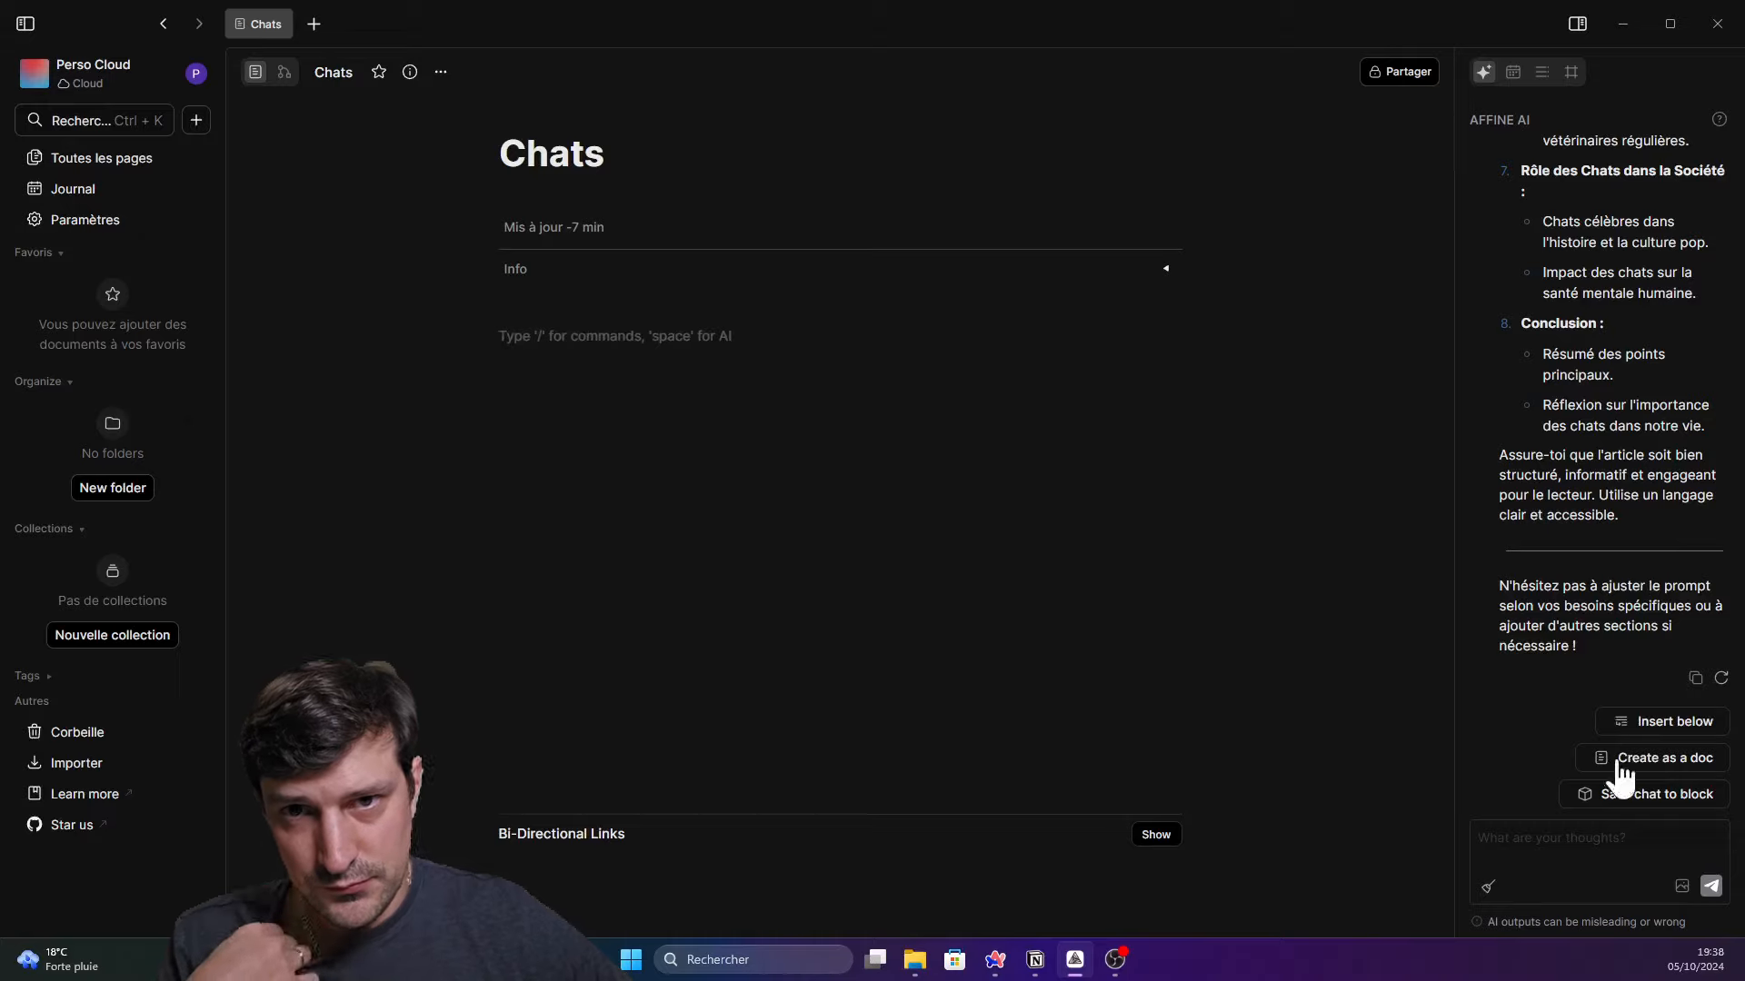
click(1649, 727)
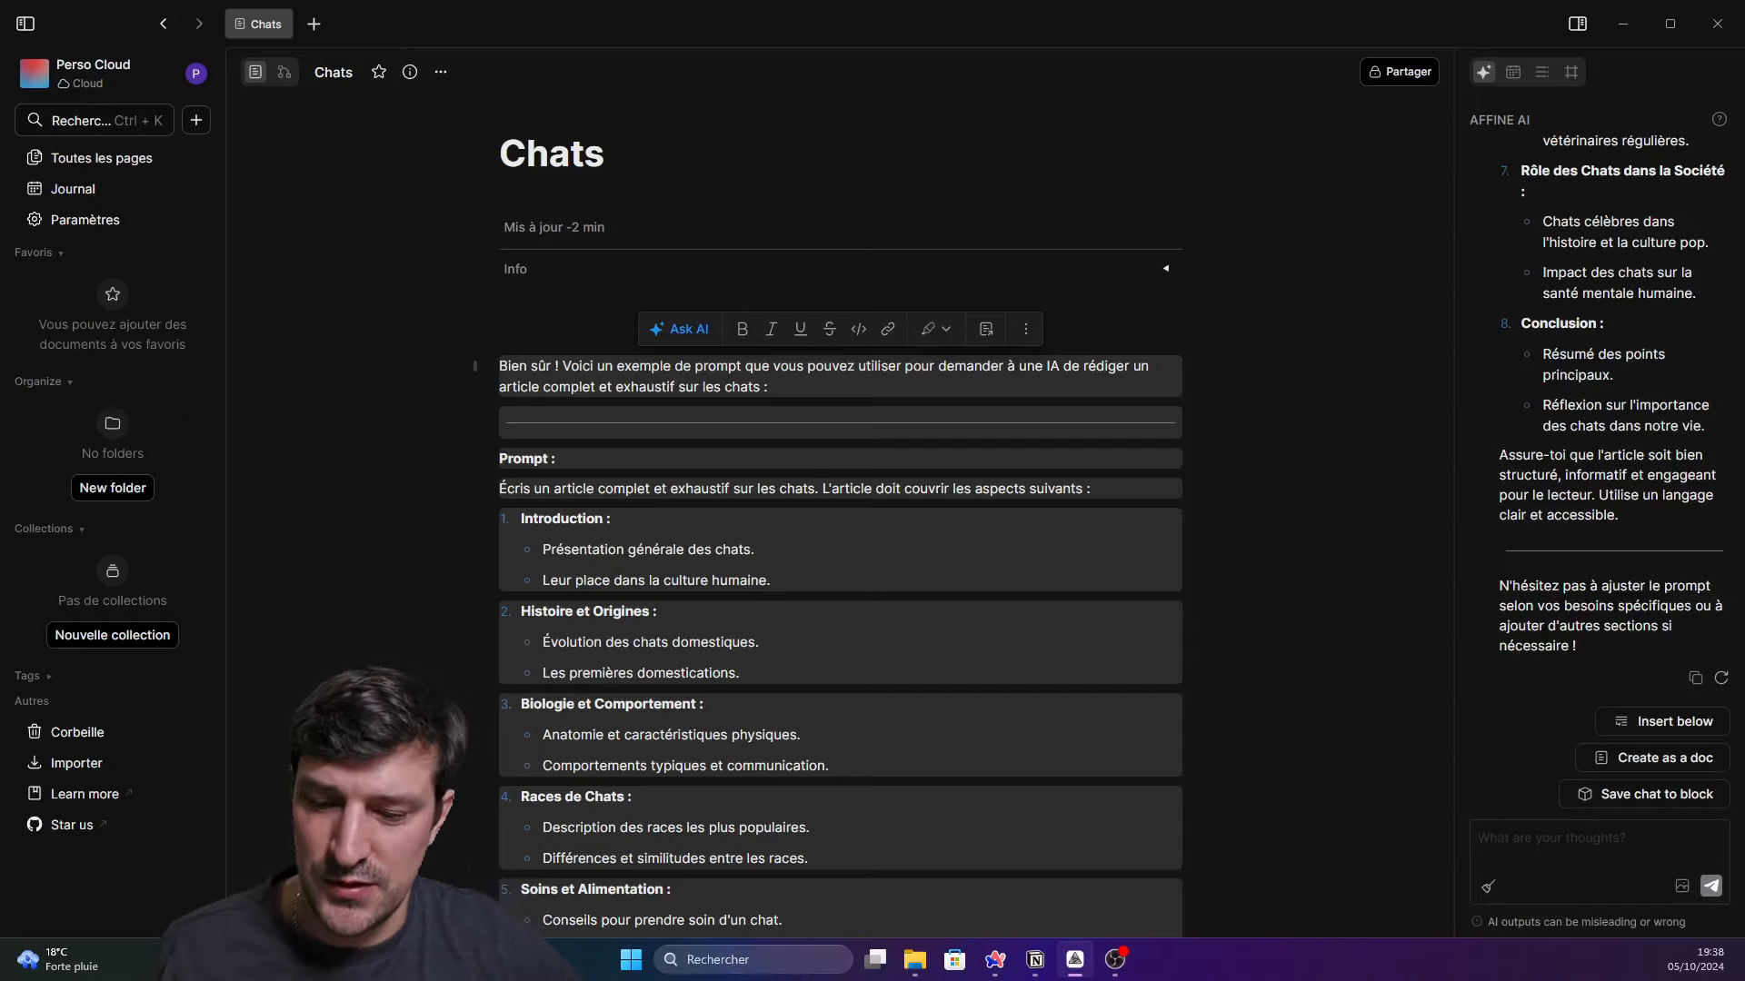
key(BackSpace)
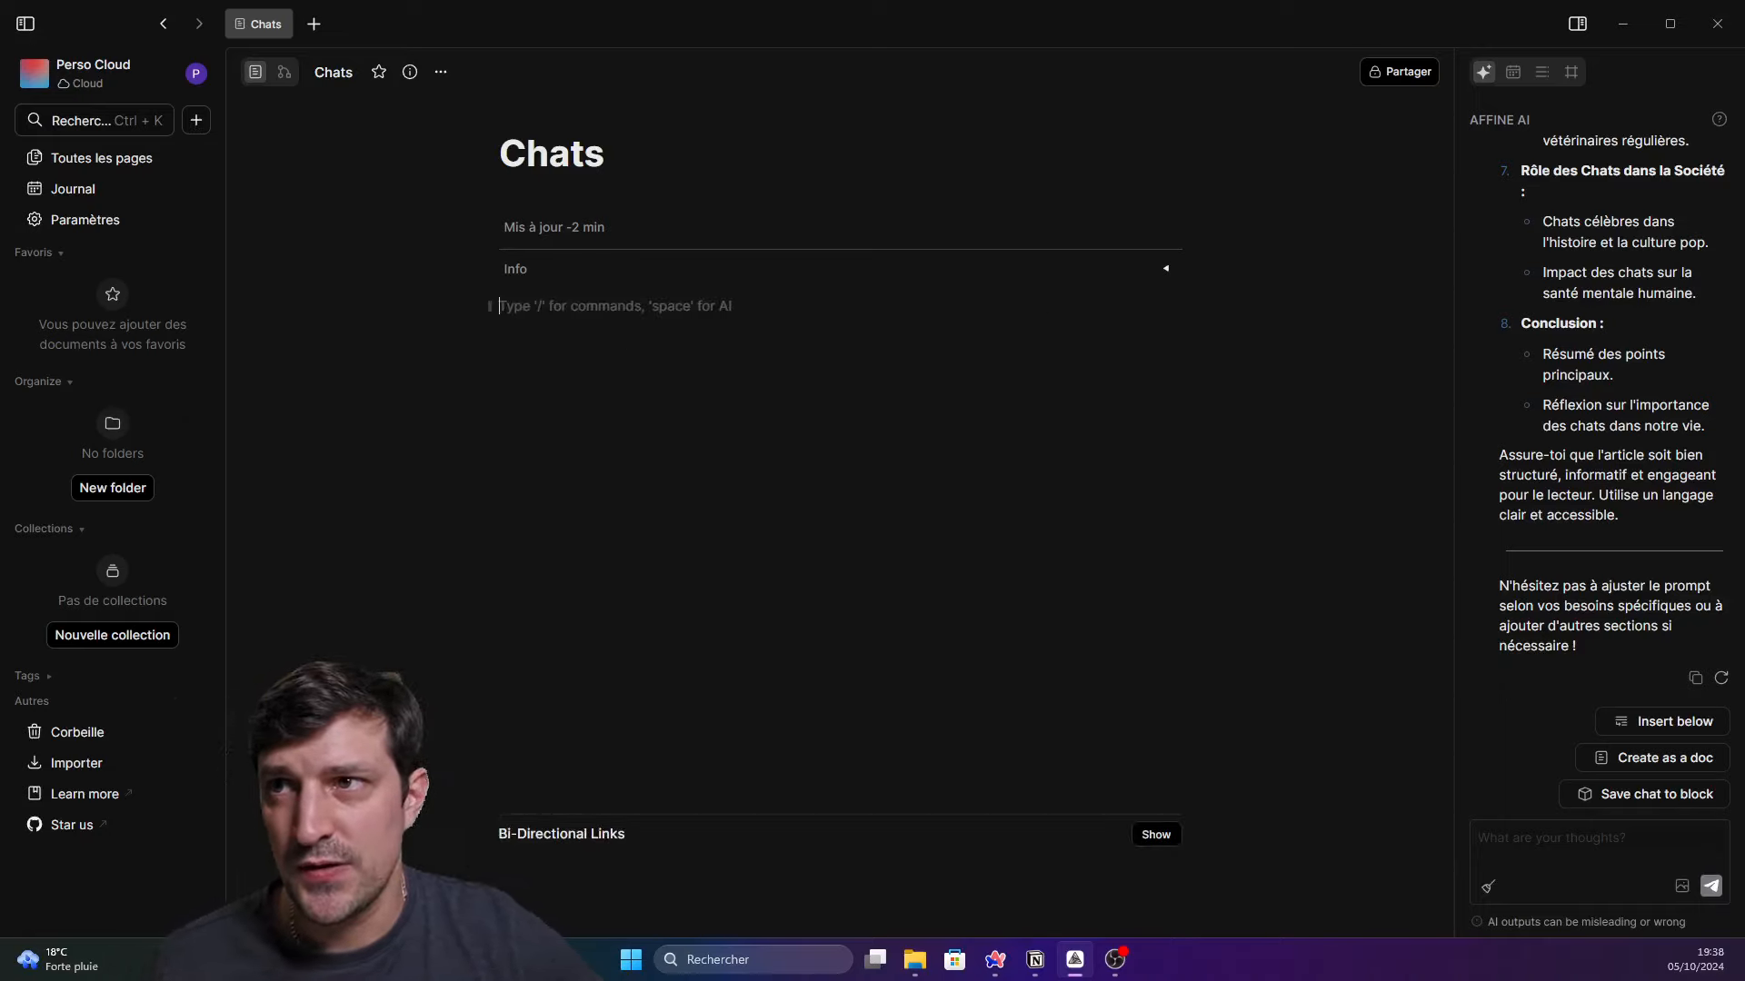
Create a new document from the AI answer and look through its content
click(1641, 767)
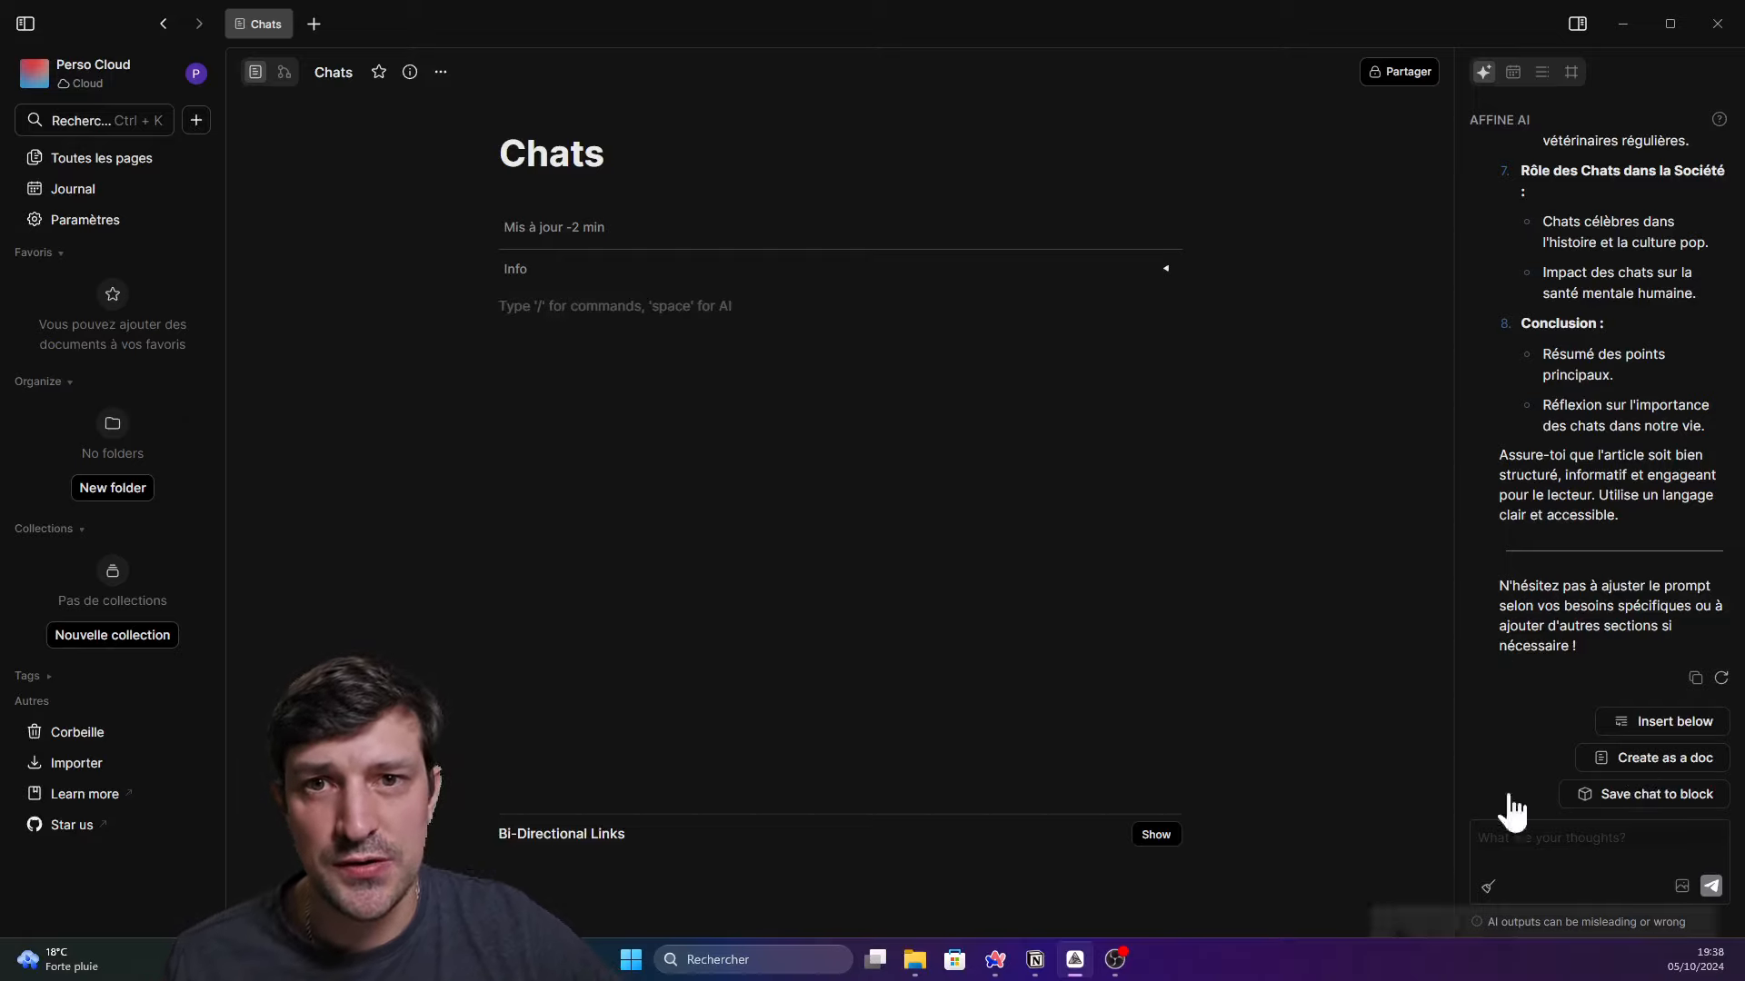
scroll(1211, 760, down, 3)
scroll(688, 295, down, 2)
scroll(688, 296, up, 5)
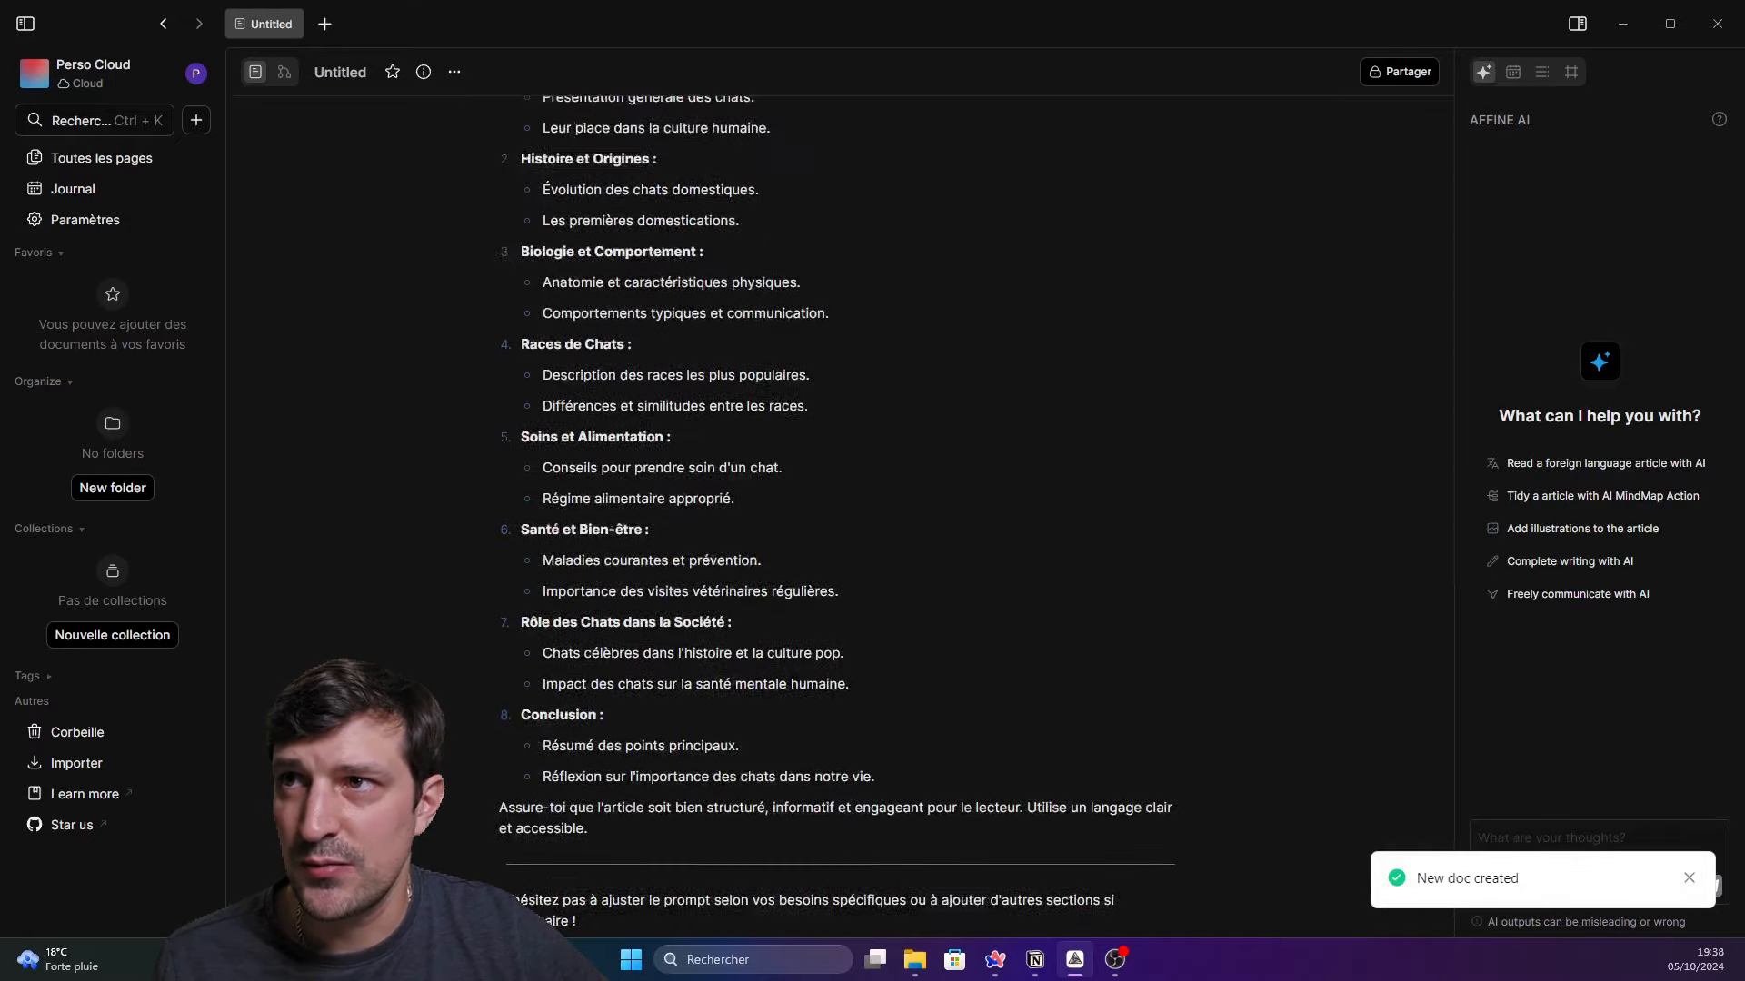
Undo the new document's generated content and return to the end of the AI answer in the Chats document
key(ctrl+z)
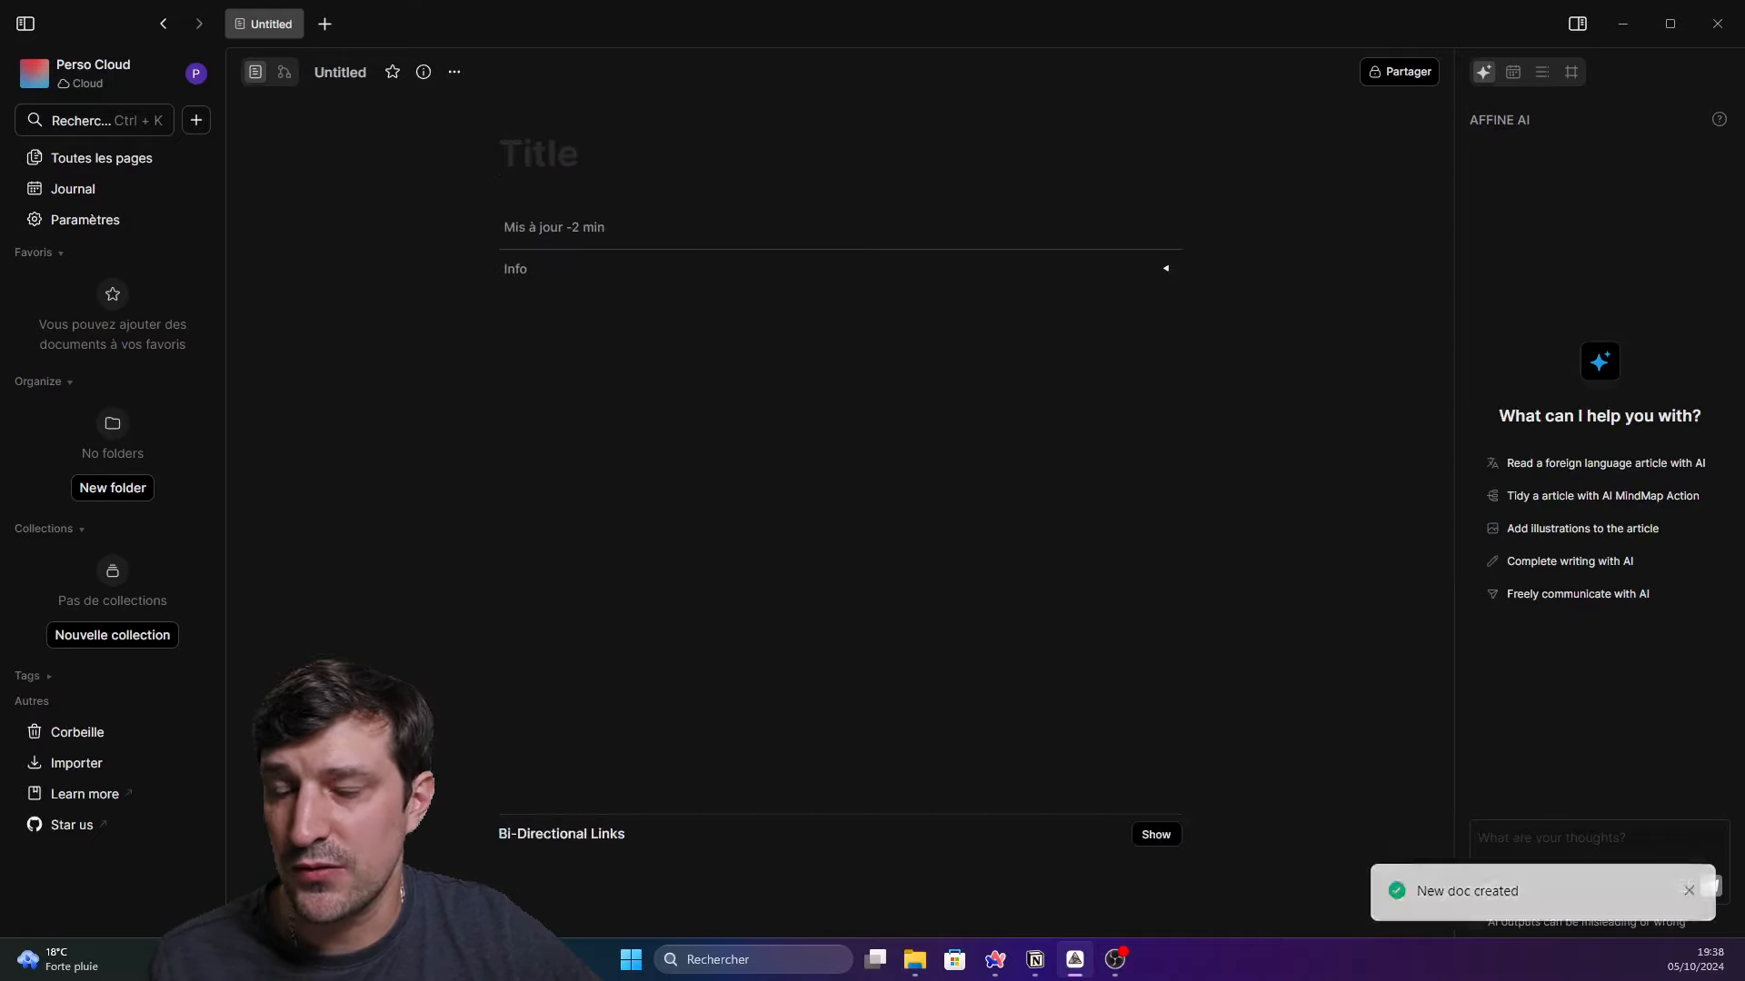
click(76, 160)
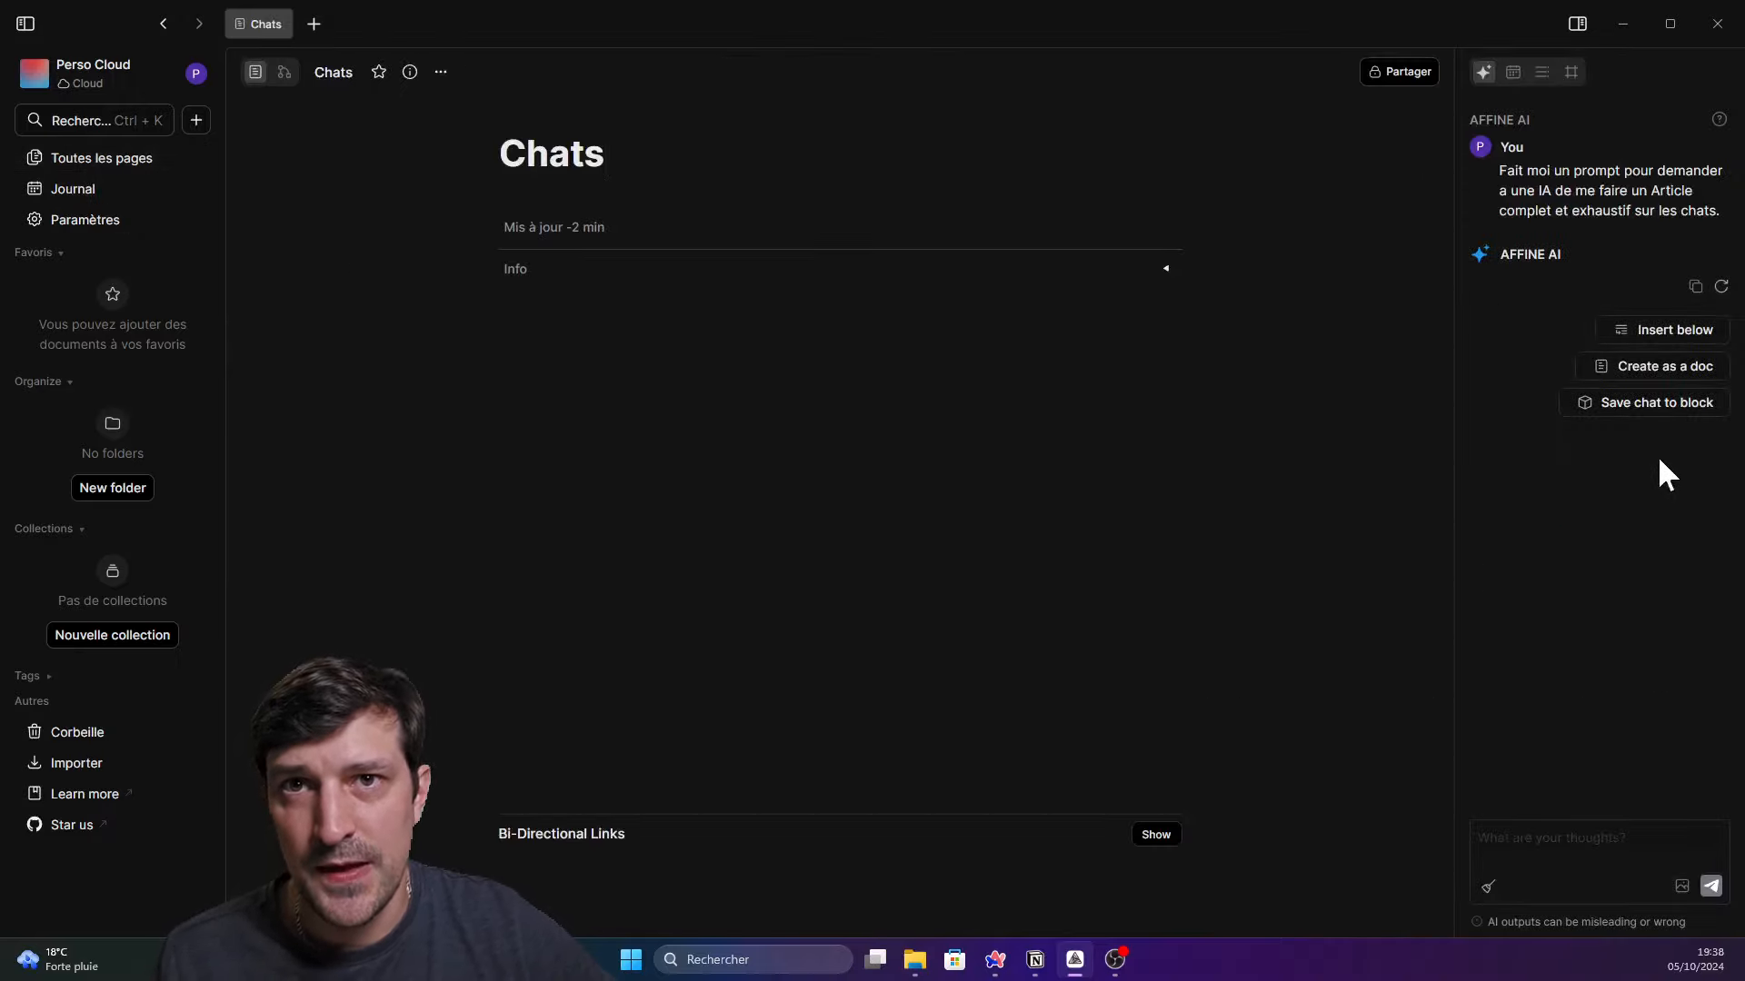
scroll(1635, 654, down, 10)
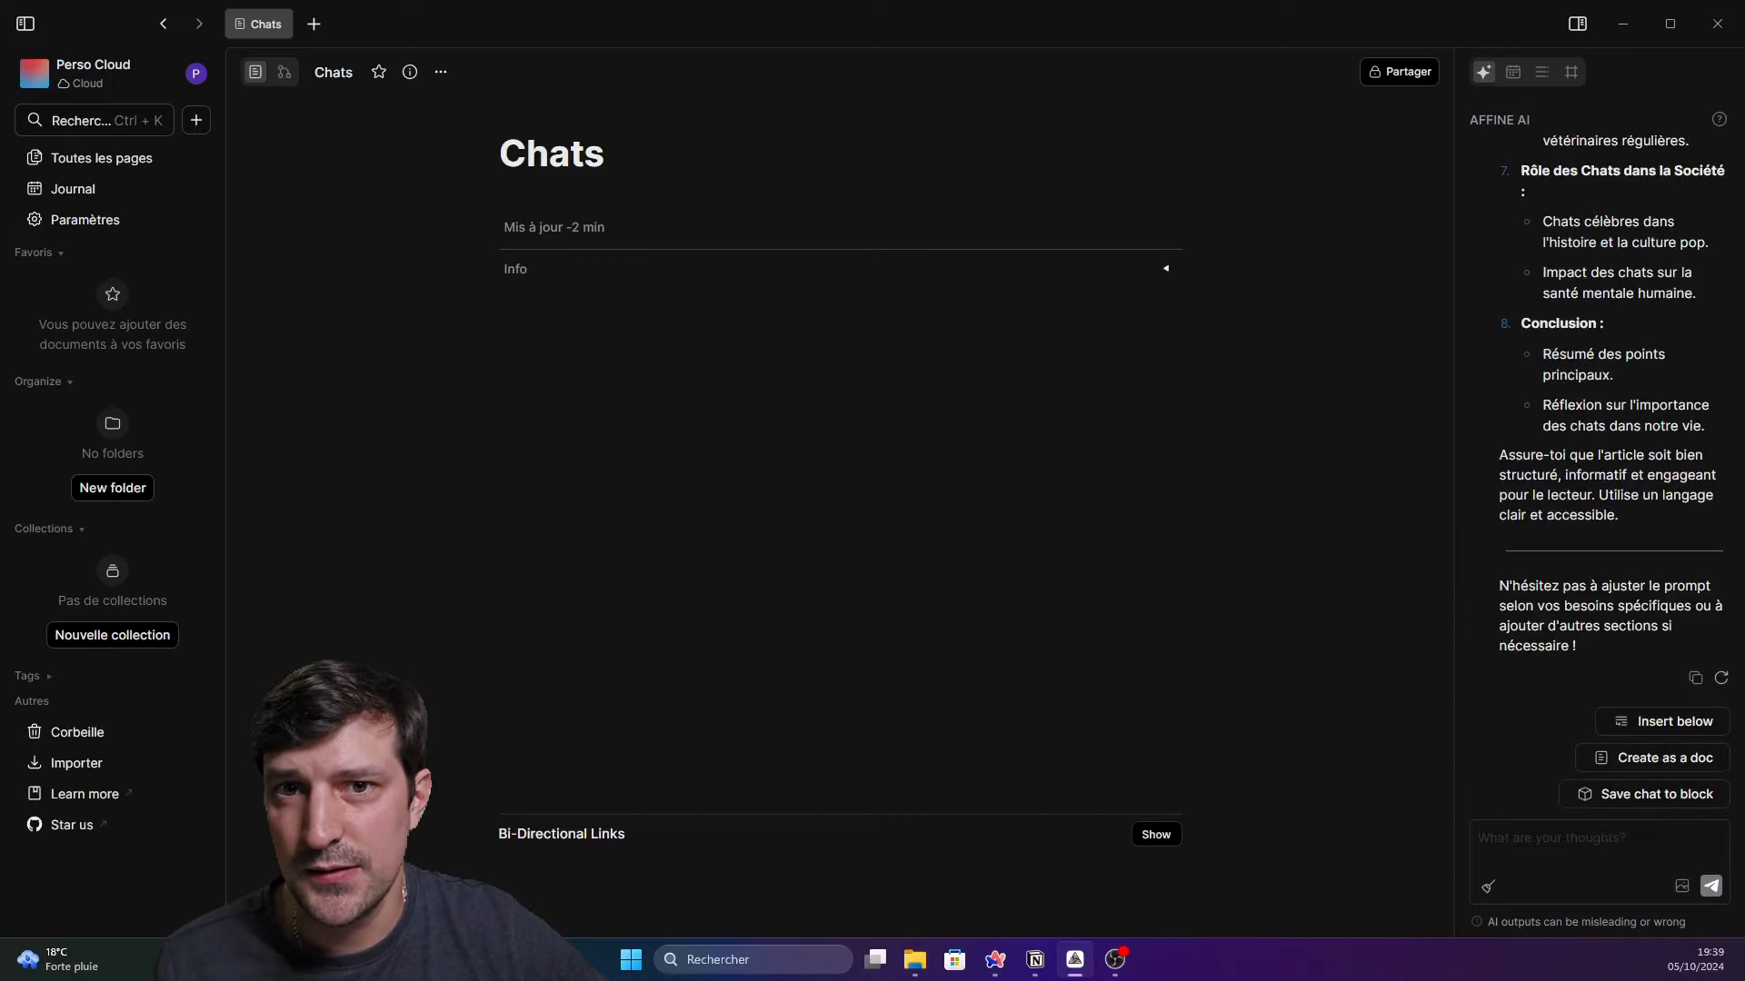
Switch the Chats document to edgeless mode and save the AI conversation to a block on the canvas
click(285, 71)
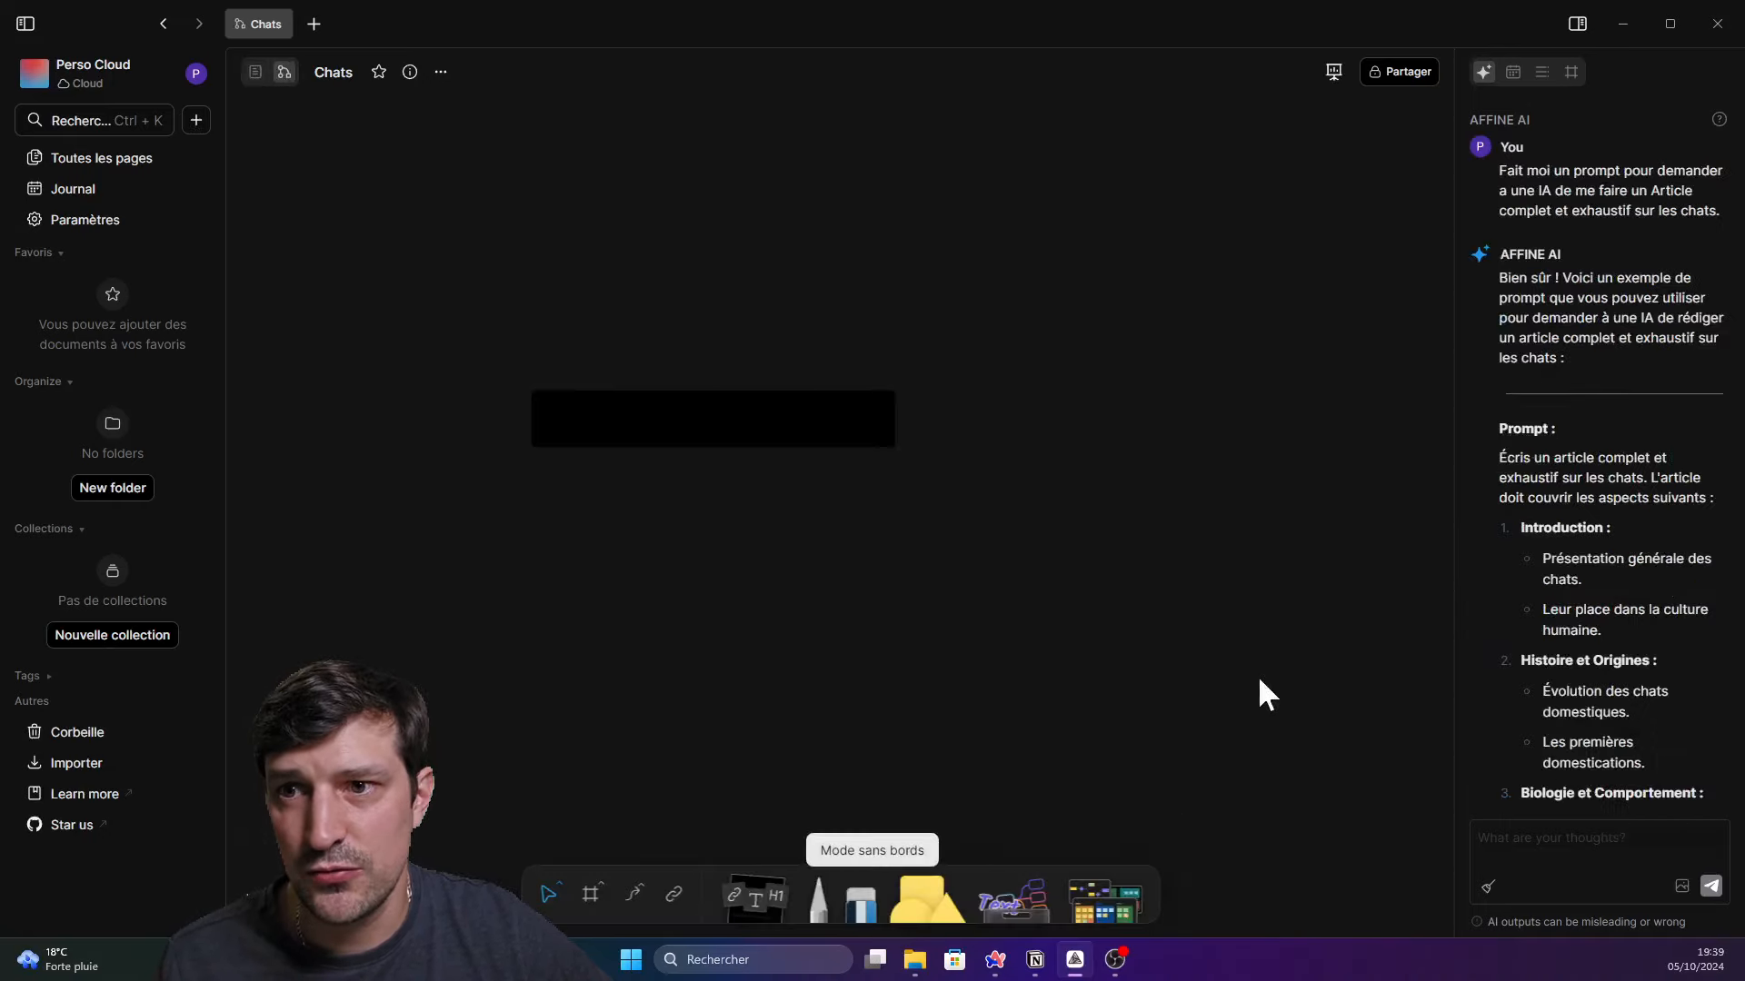
scroll(1670, 620, down, 10)
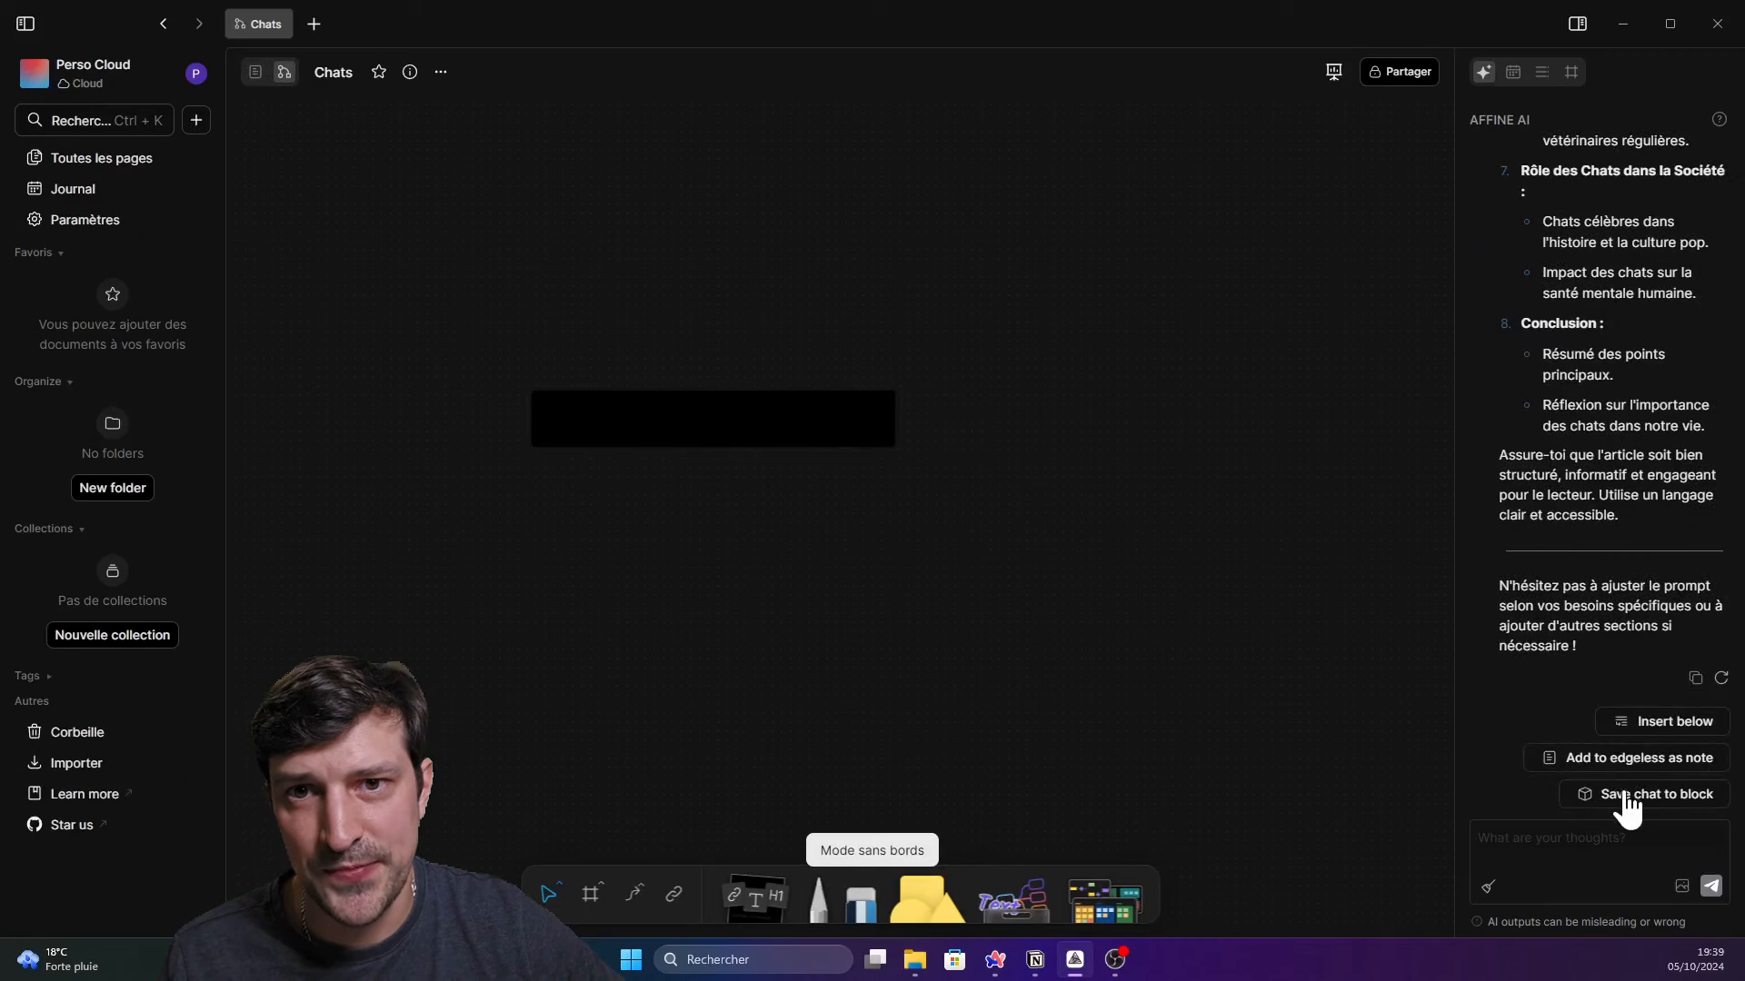
scroll(839, 545, up, 8)
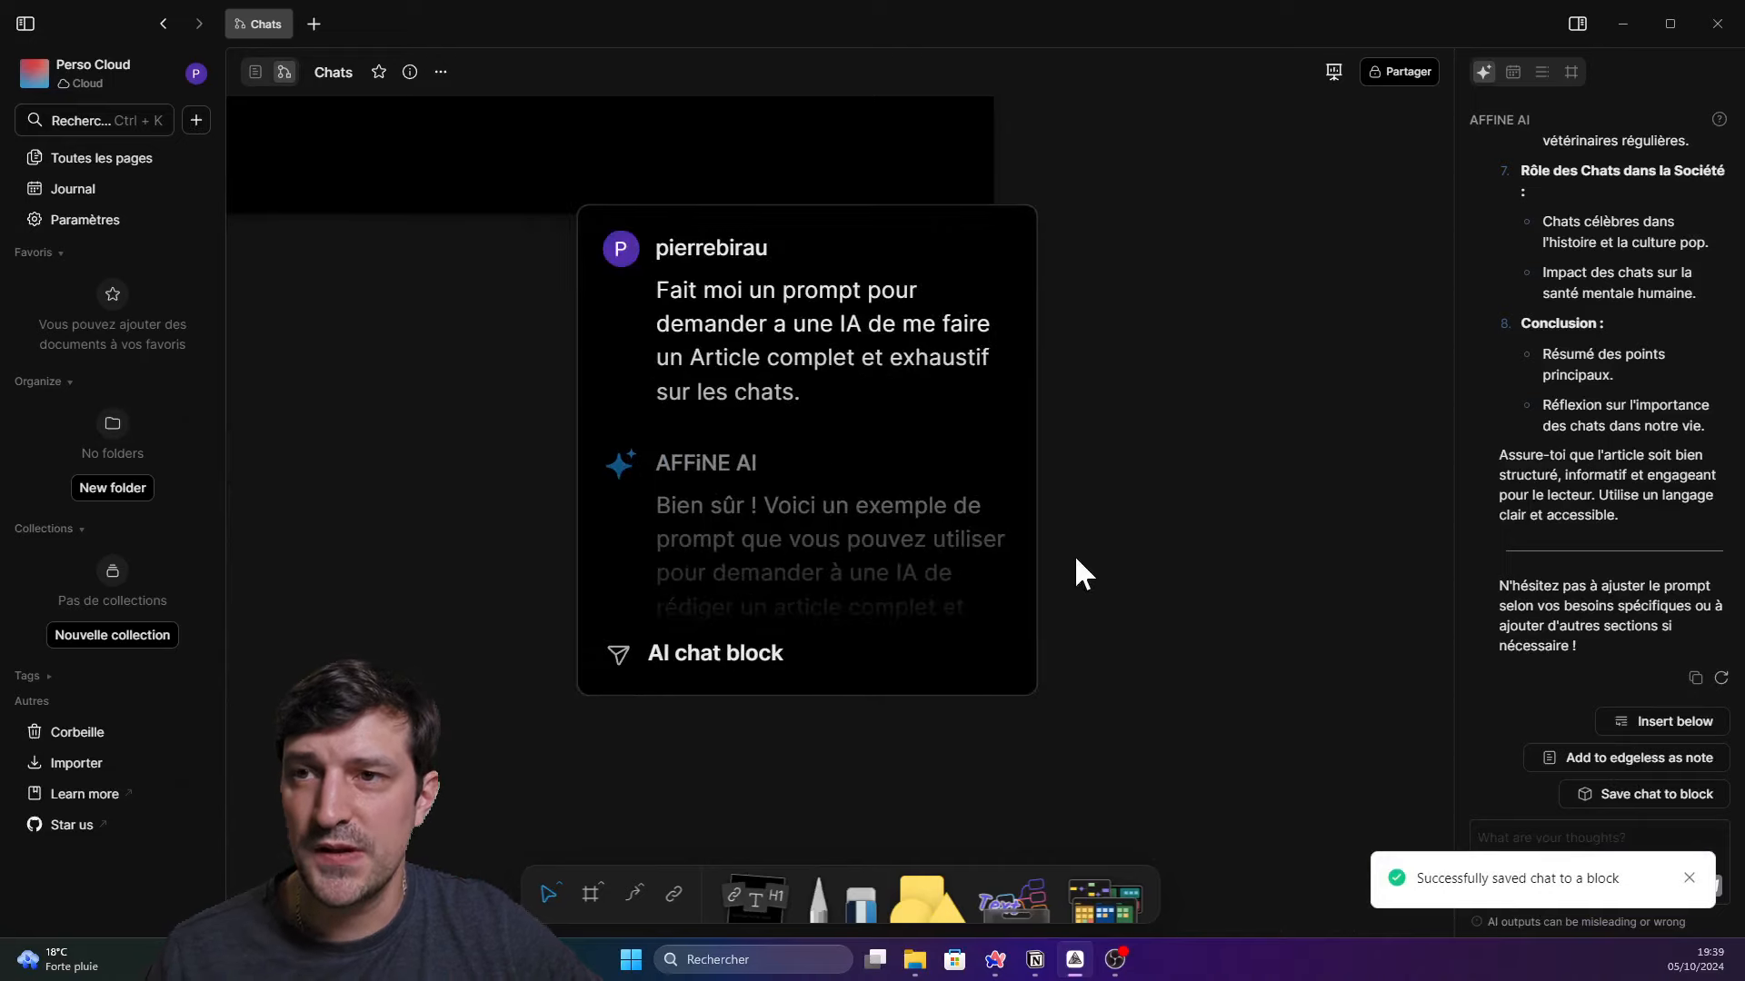
Move the AI chat block up and to the left so it overlaps the empty note
scroll(1028, 555, down, 5)
click(935, 518)
drag(935, 518, 550, 193)
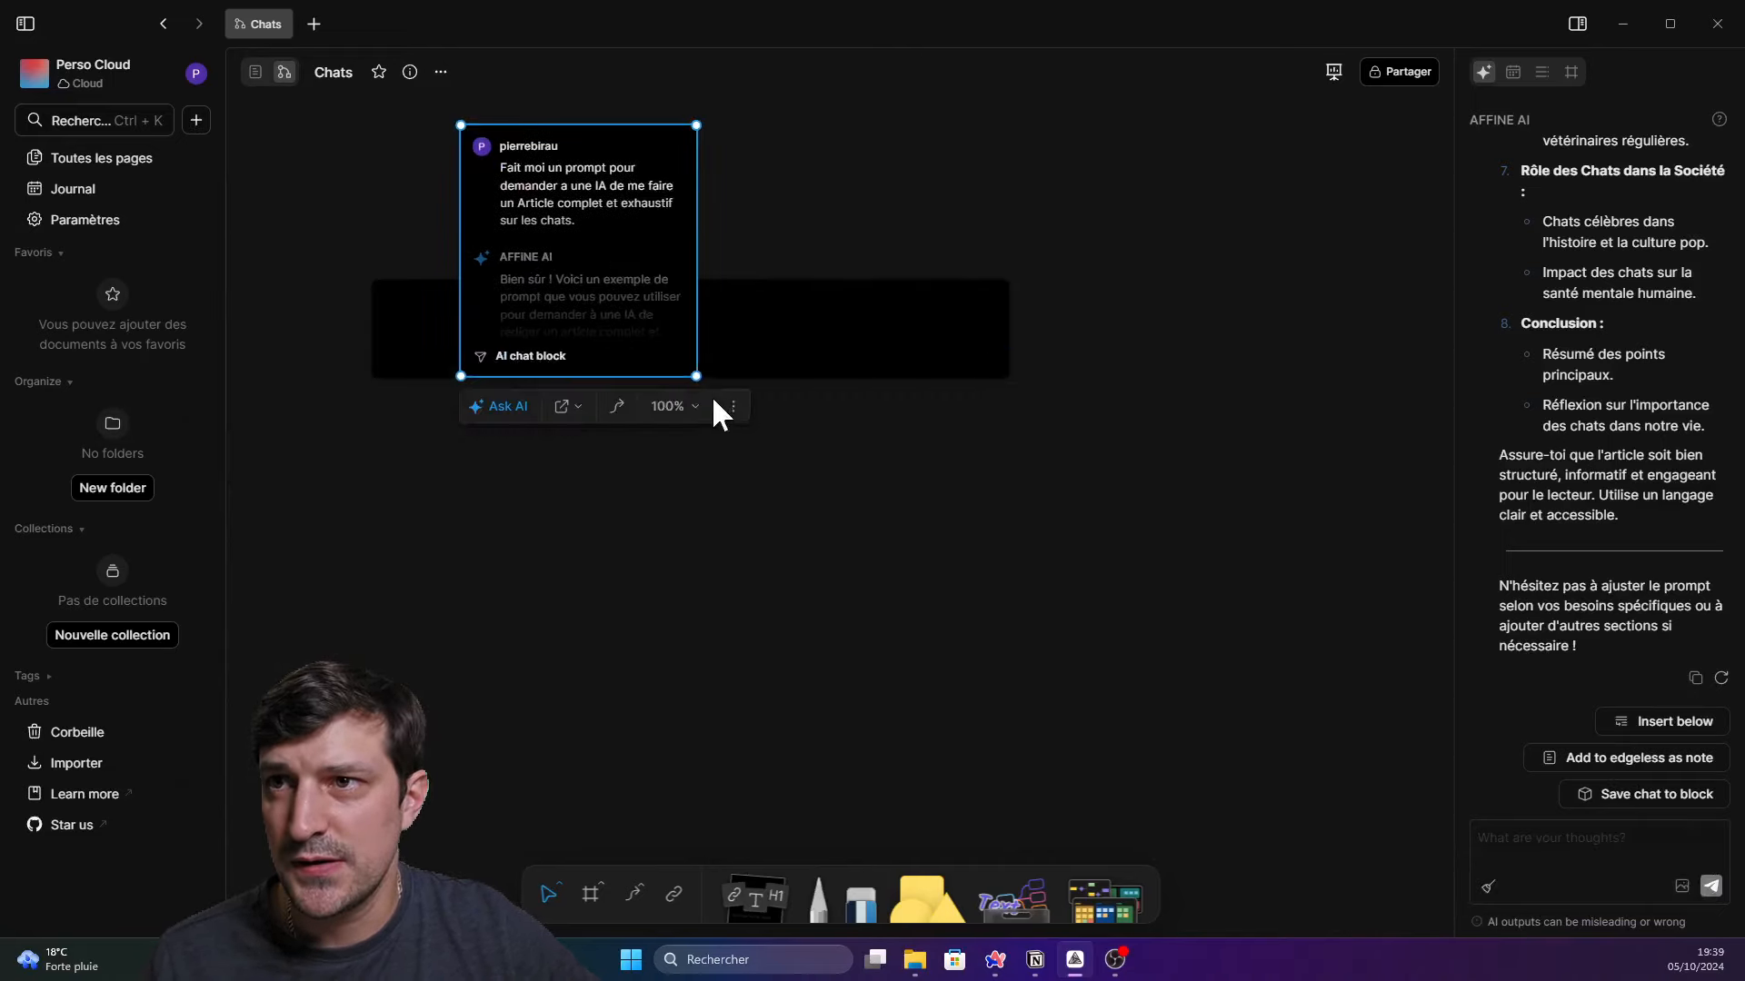
Resize the AI chat block slightly wider and set its scale to 200%
drag(698, 375, 990, 840)
drag(1162, 836, 863, 582)
drag(1058, 685, 1054, 681)
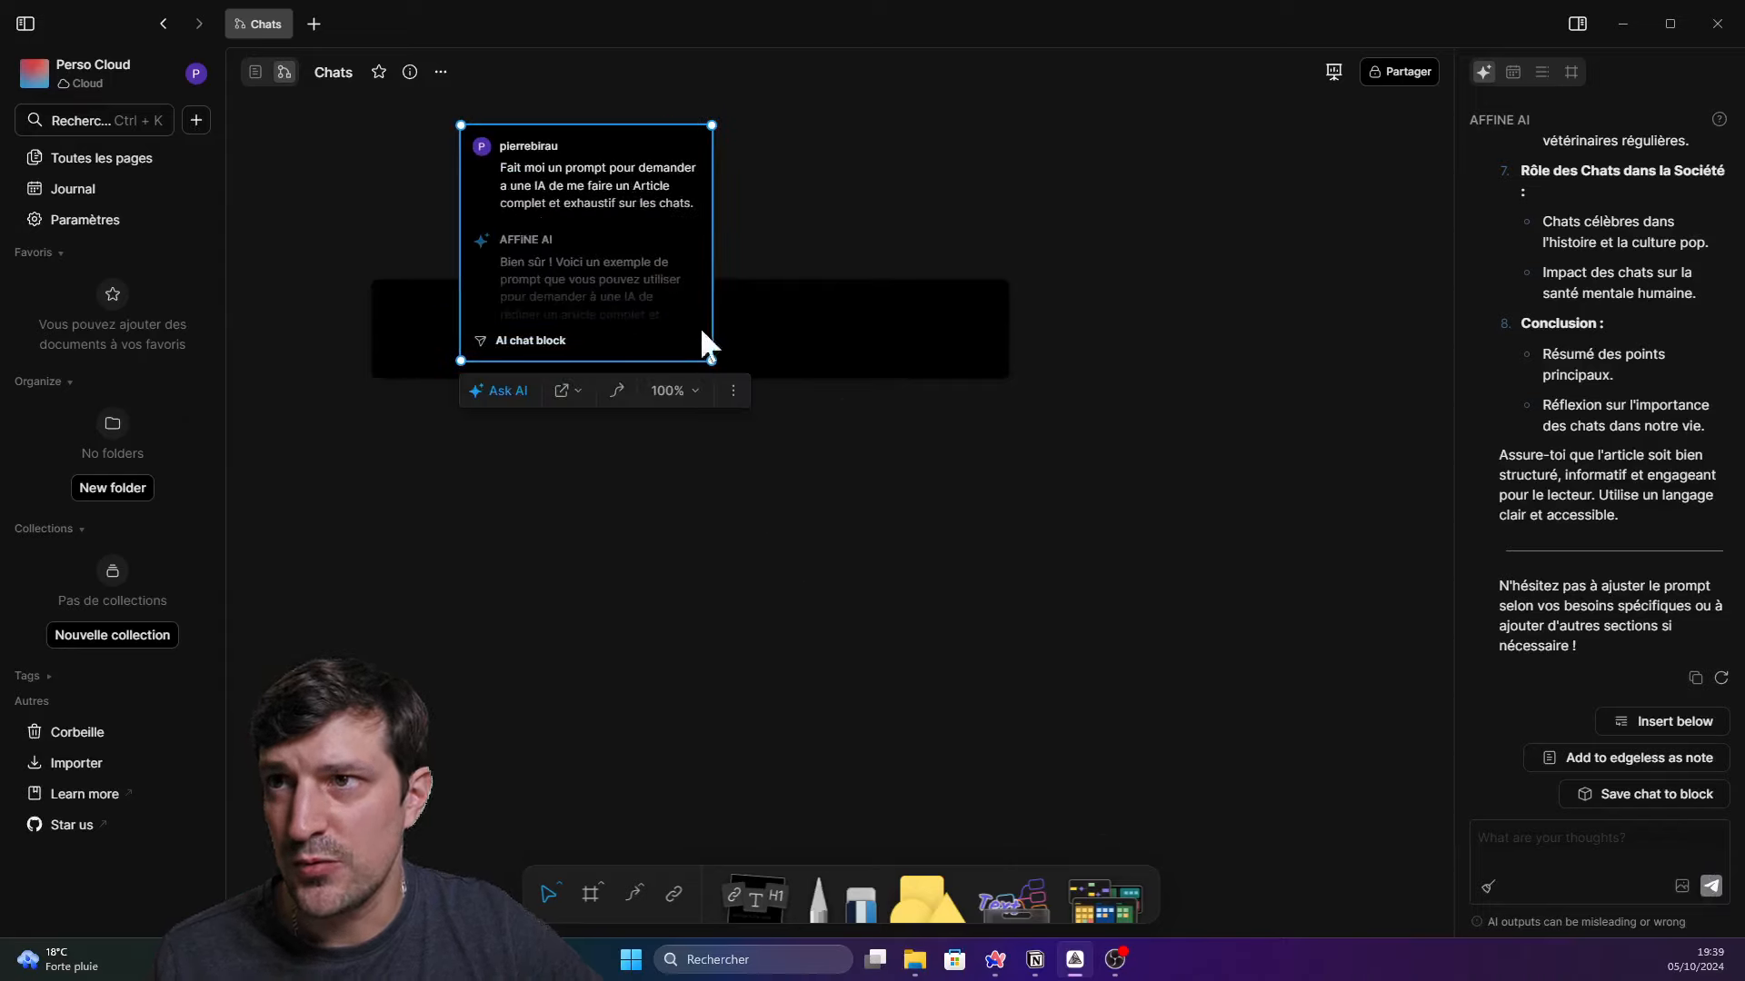
click(690, 392)
click(695, 505)
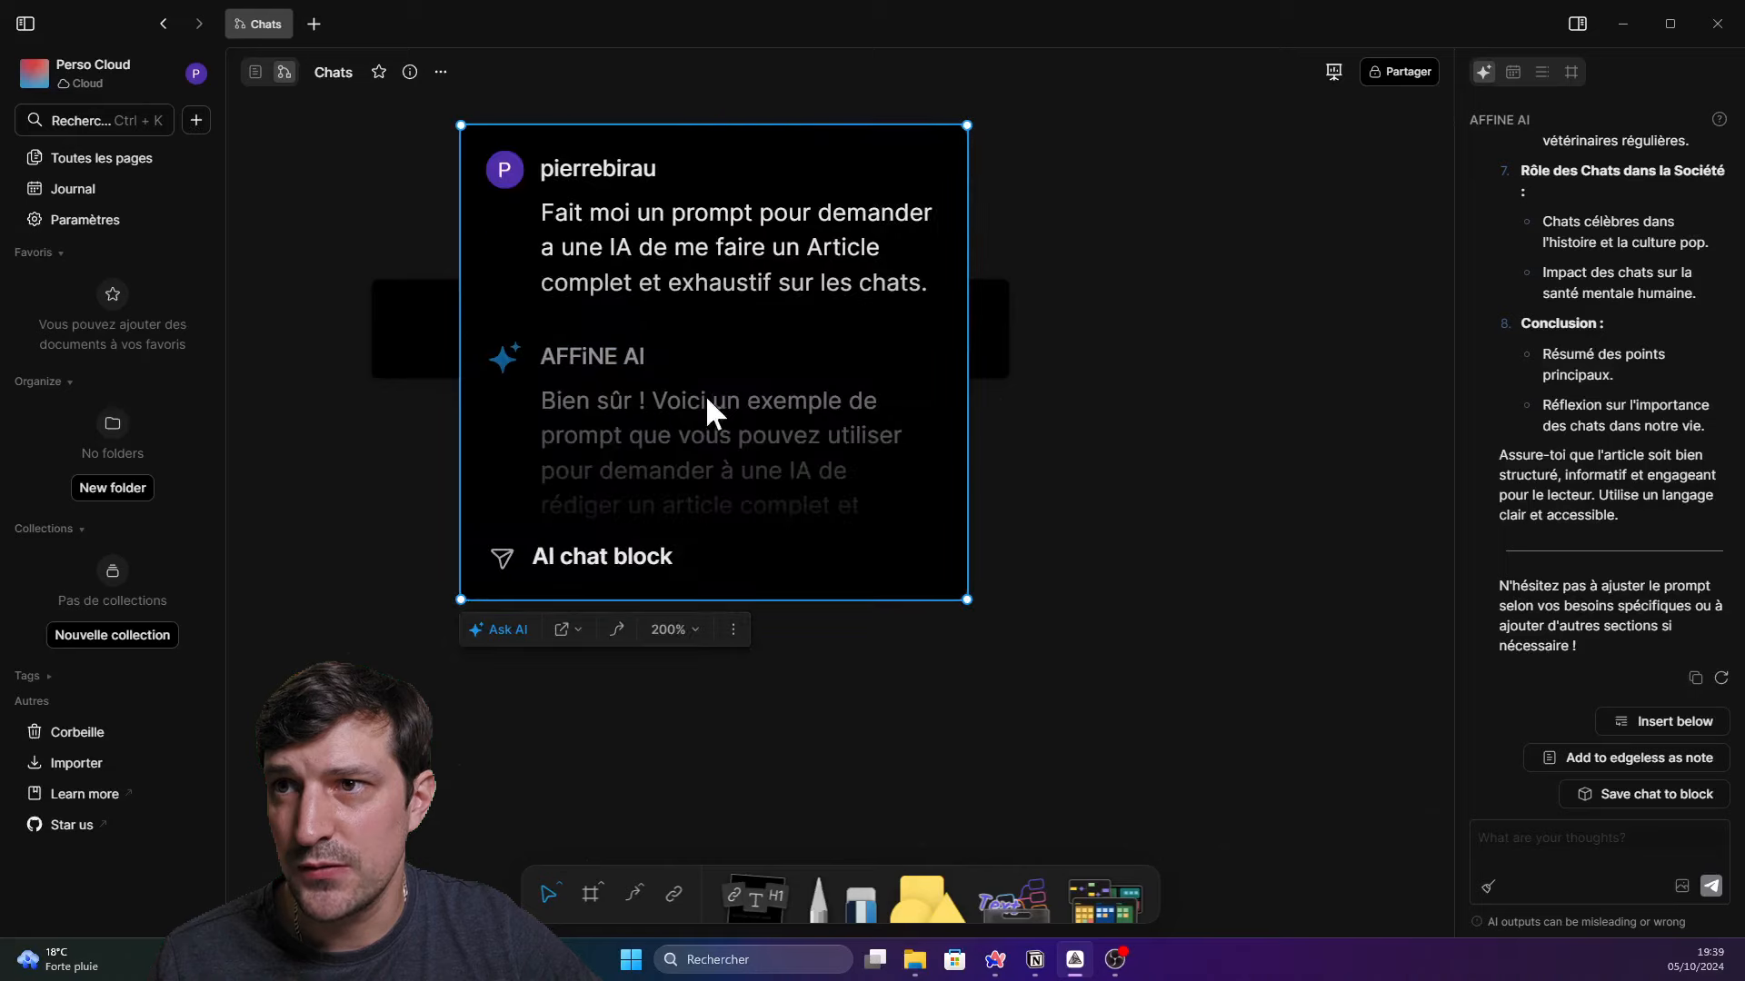
Check the AI chat block's additional options and open the block to read through its full conversation
click(734, 629)
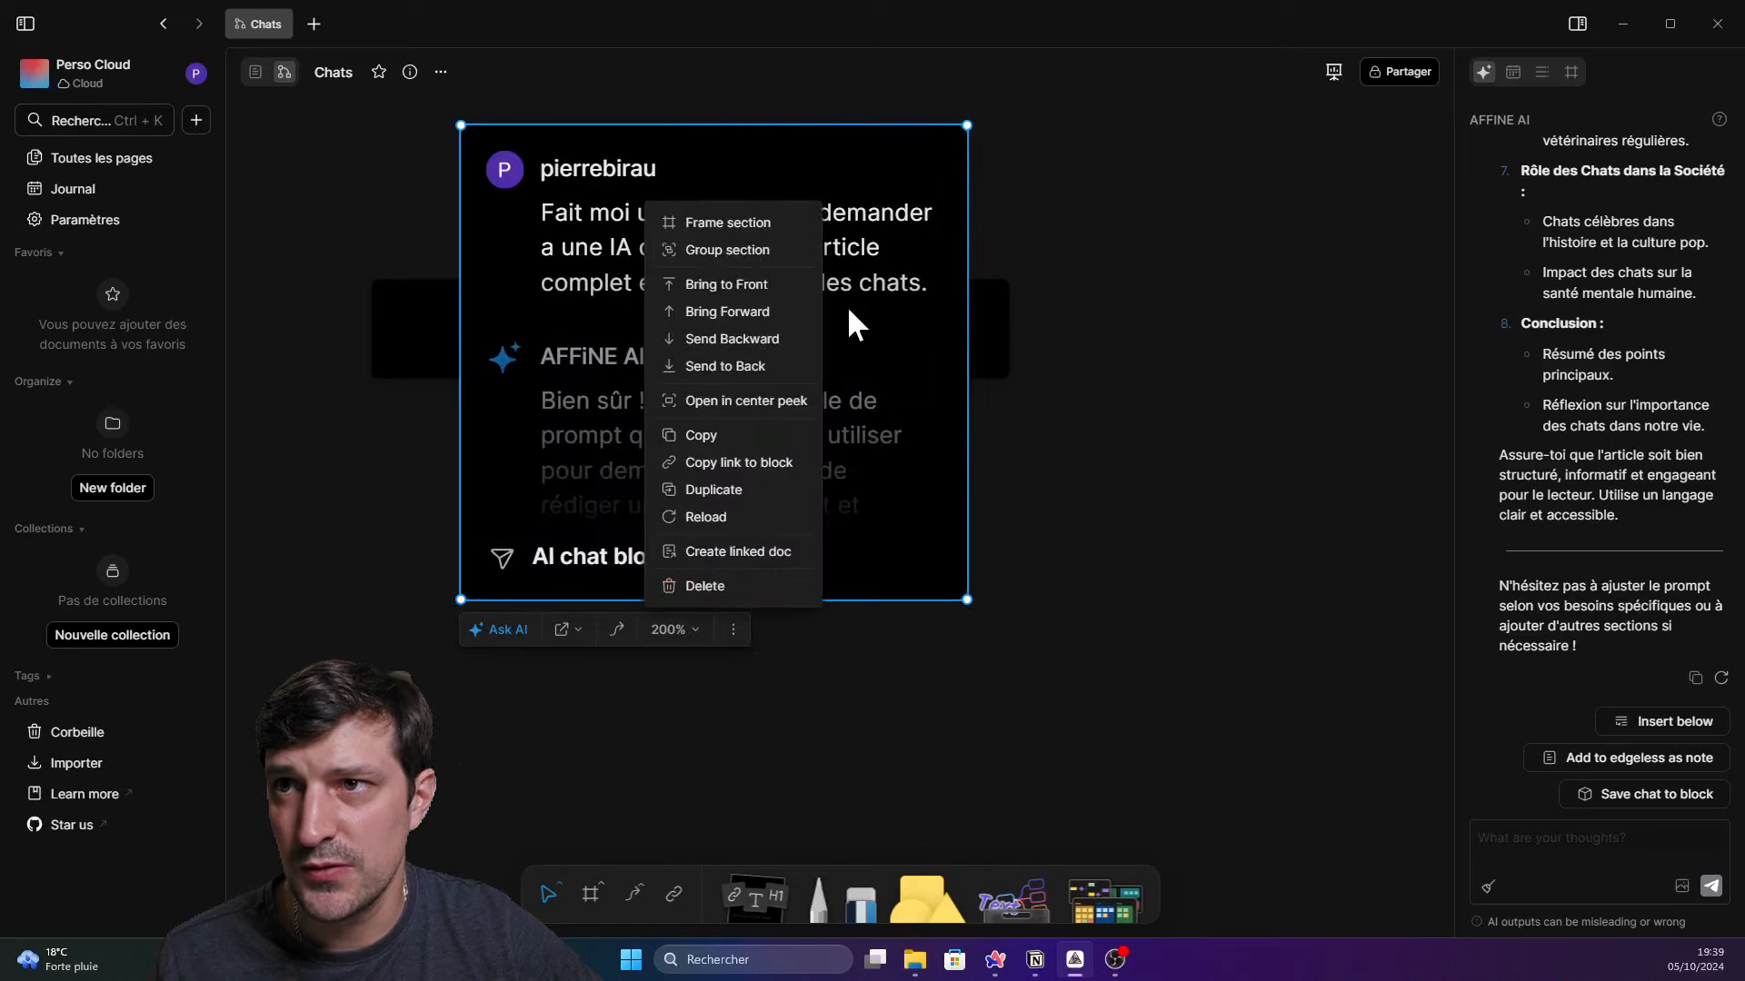
click(994, 466)
click(754, 441)
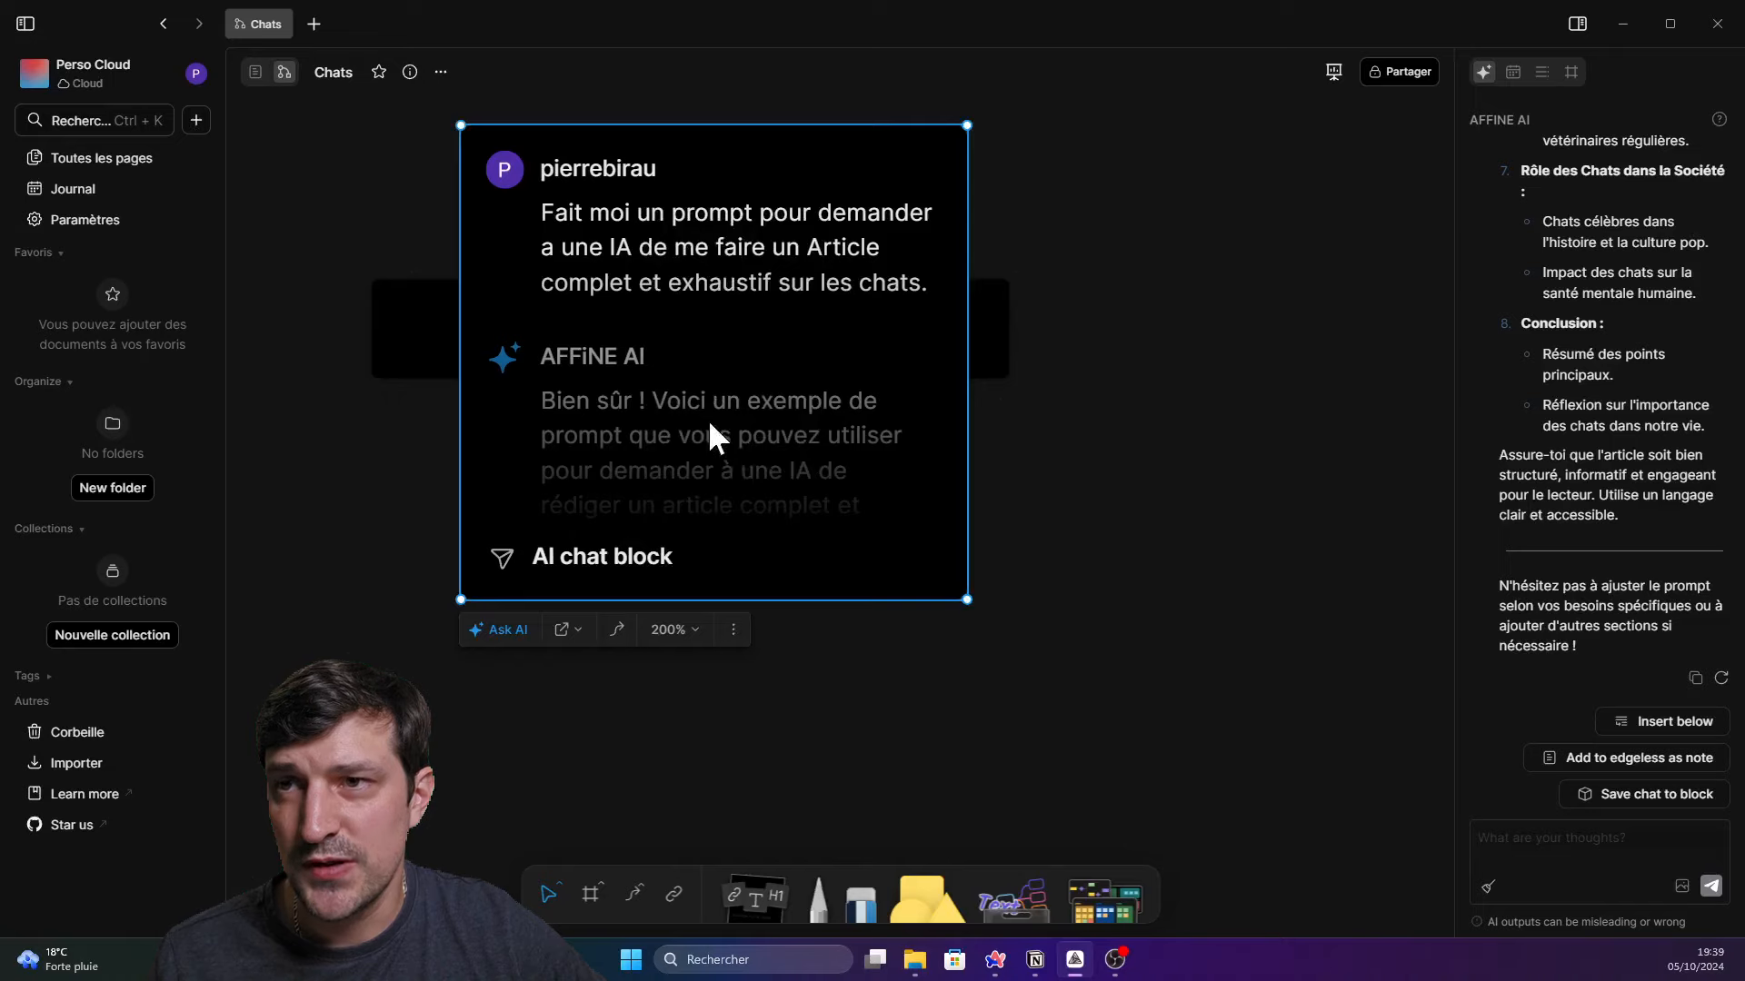
click(707, 418)
scroll(824, 349, down, 10)
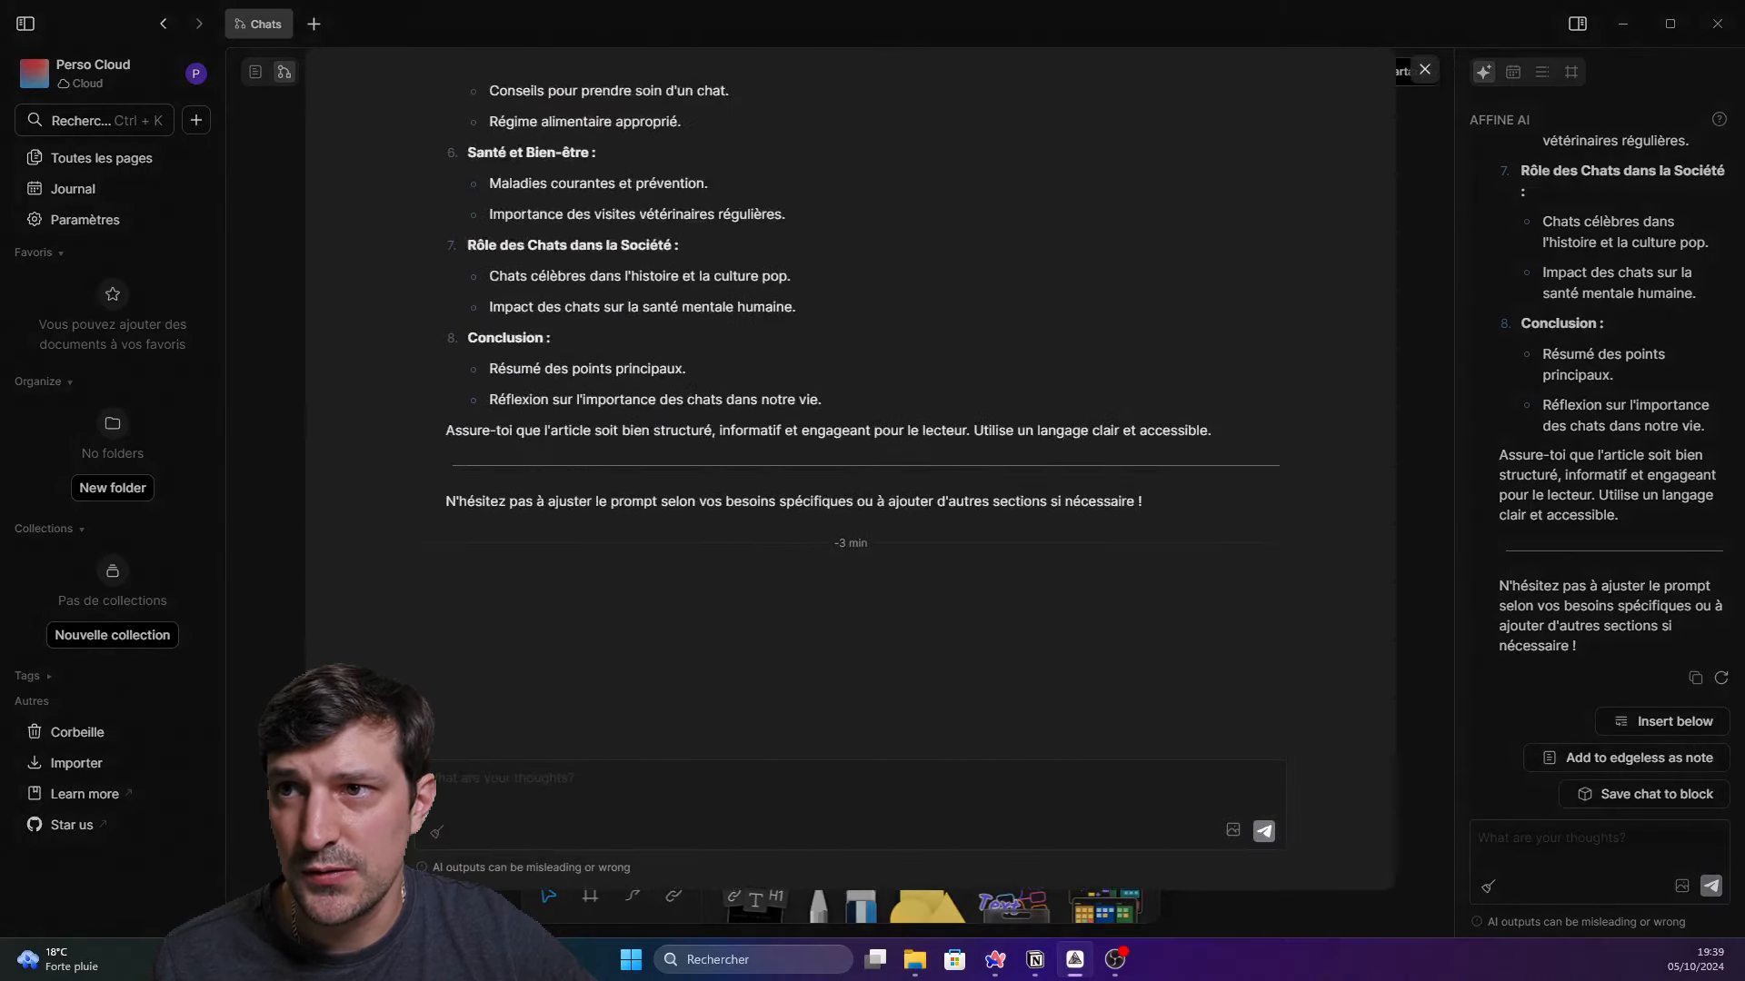
scroll(755, 476, up, 1)
scroll(755, 473, up, 4)
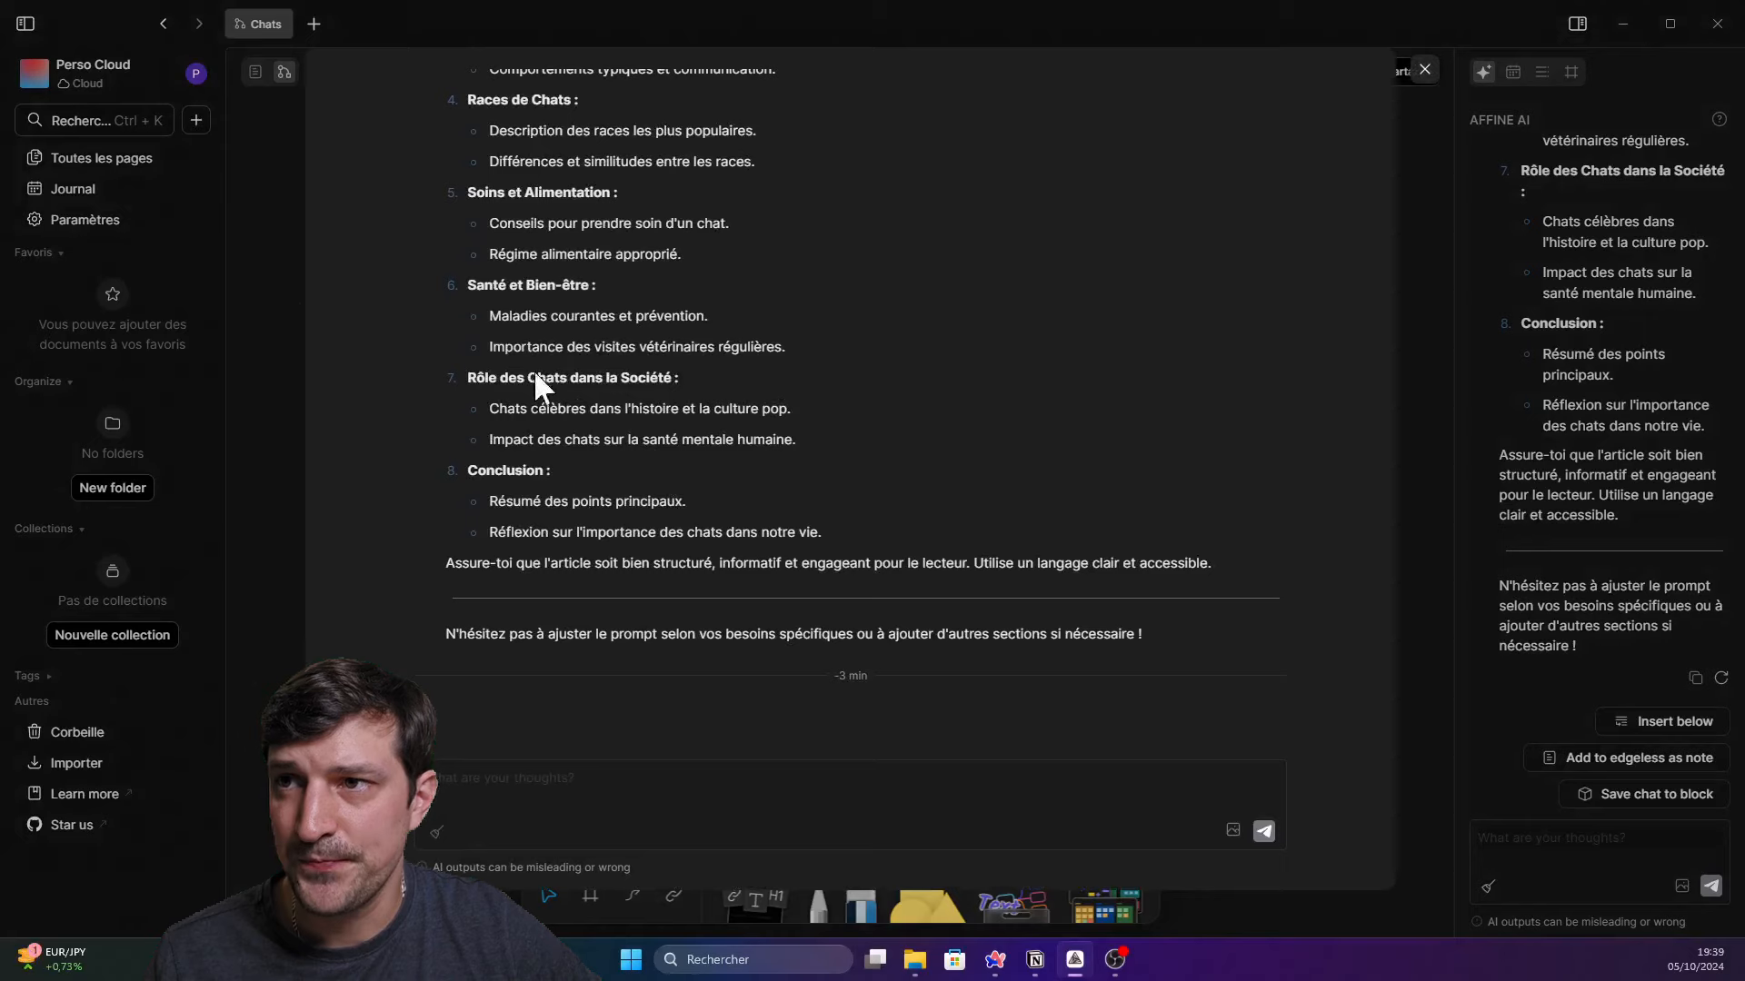
scroll(623, 467, up, 1)
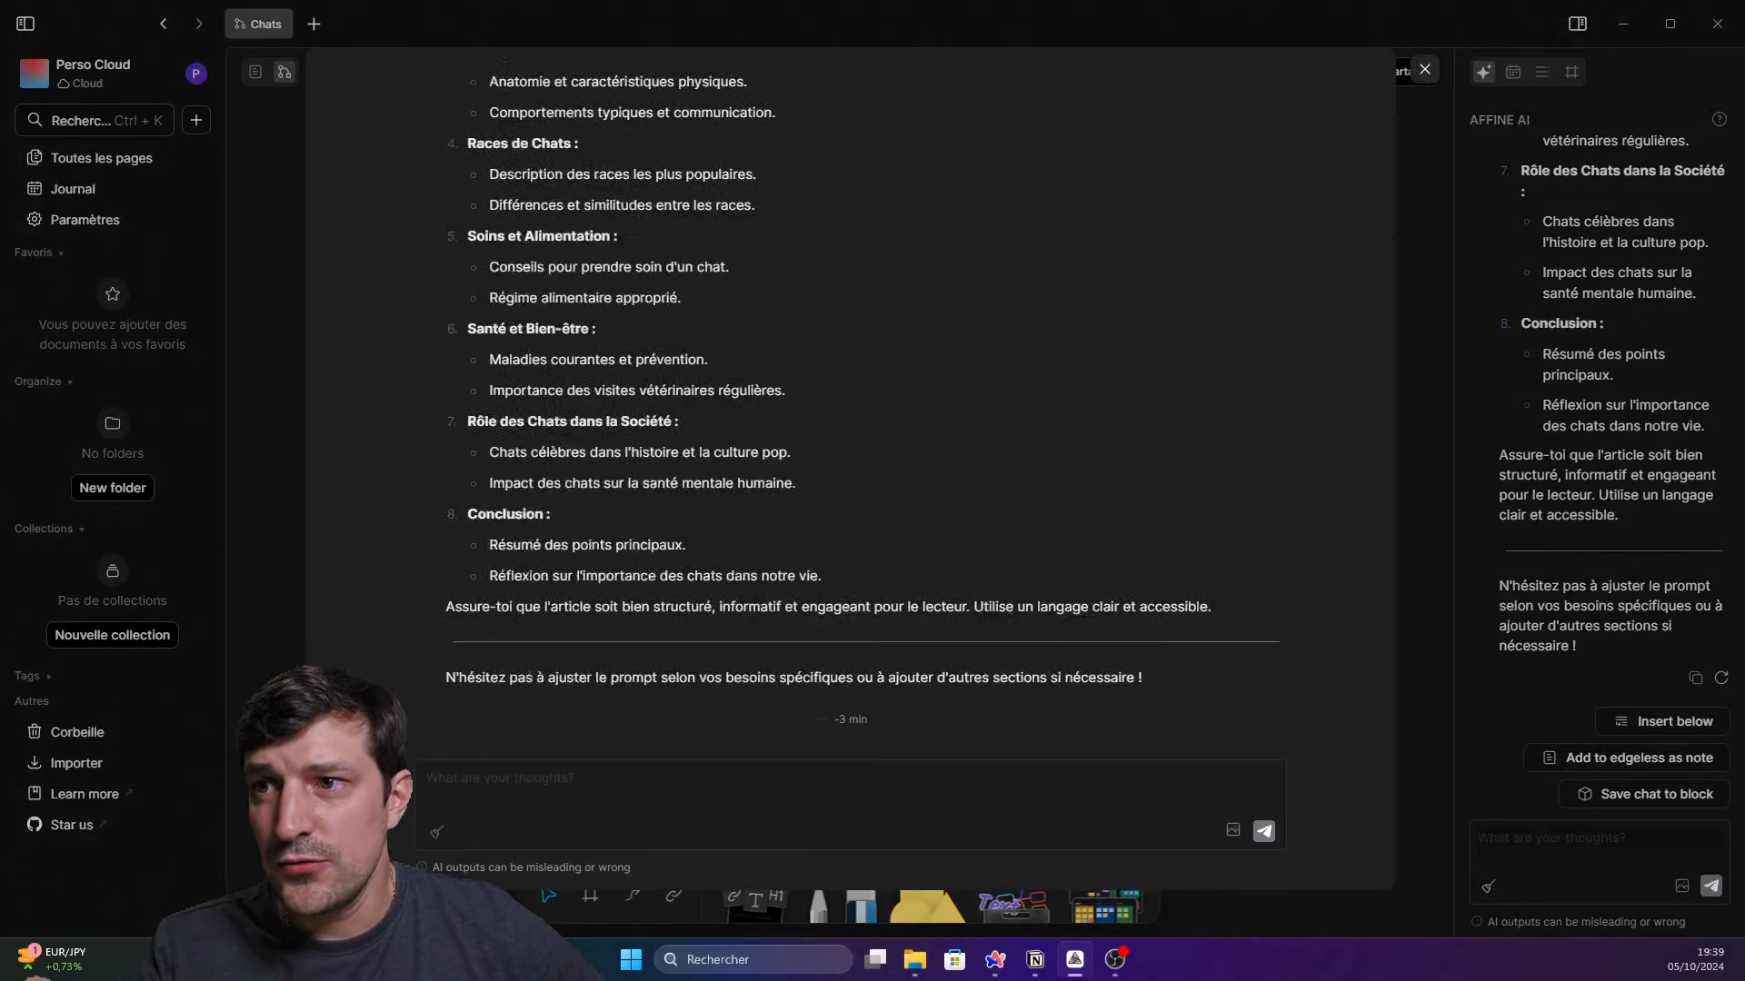
scroll(582, 498, down, 3)
scroll(701, 706, up, 2)
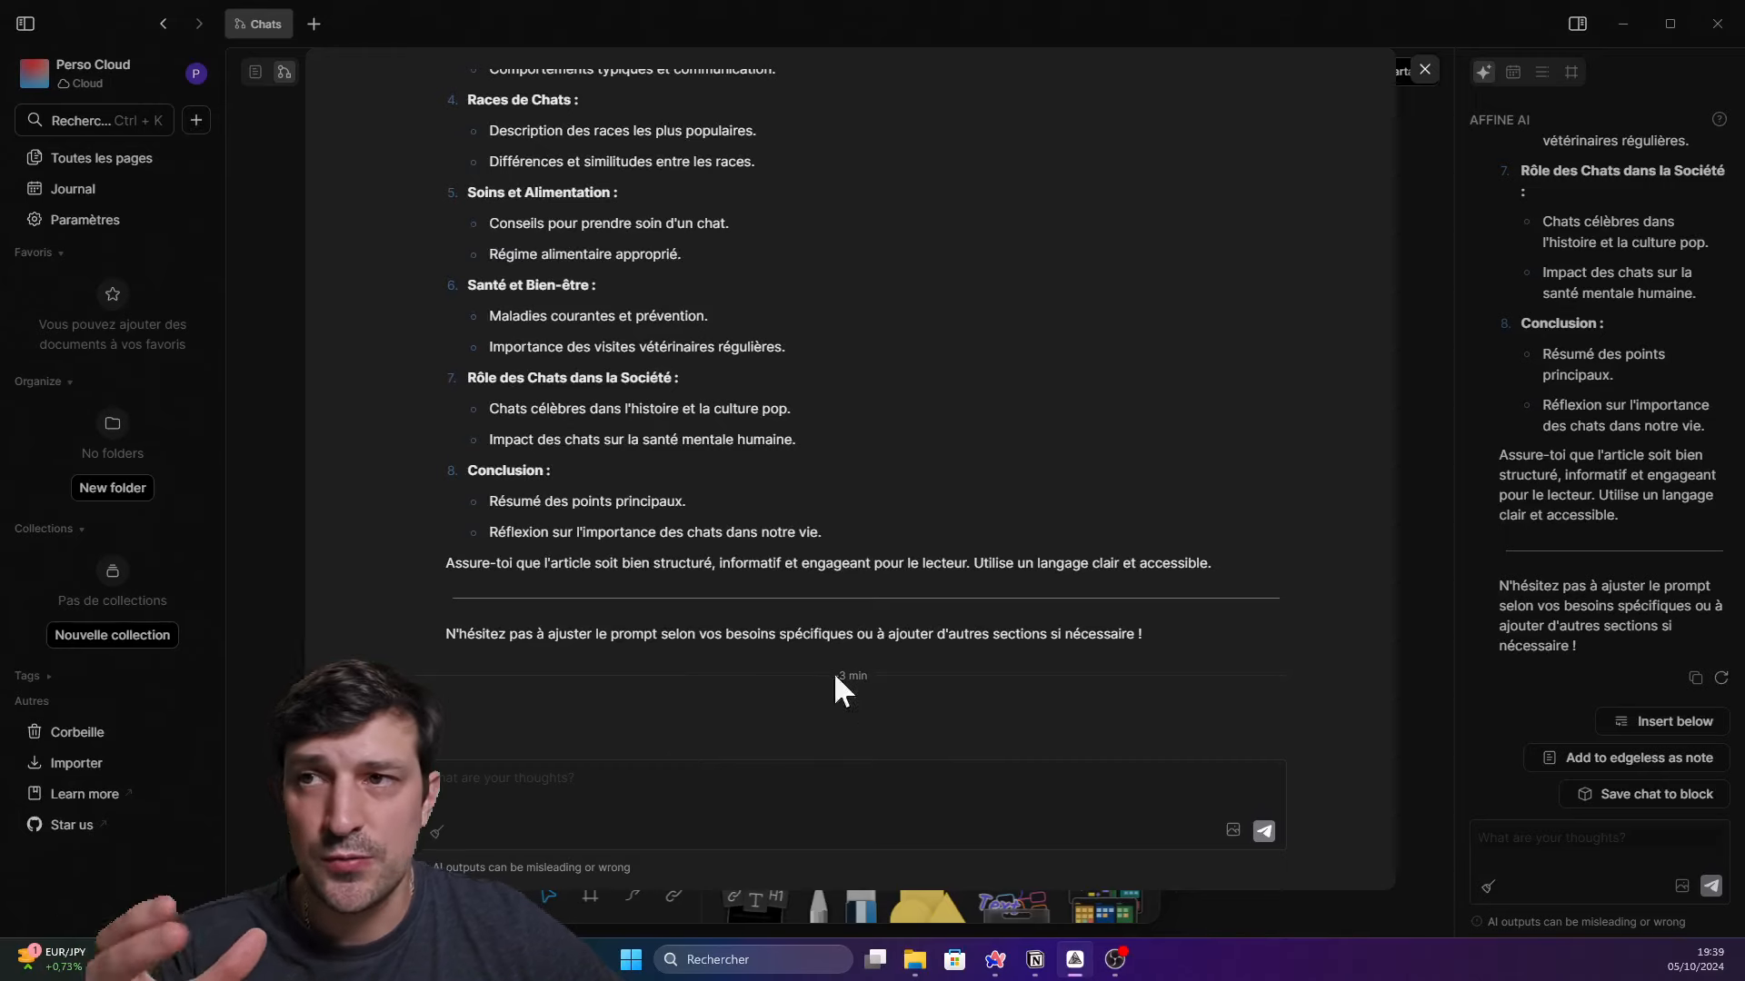
scroll(819, 505, up, 5)
scroll(819, 505, up, 1)
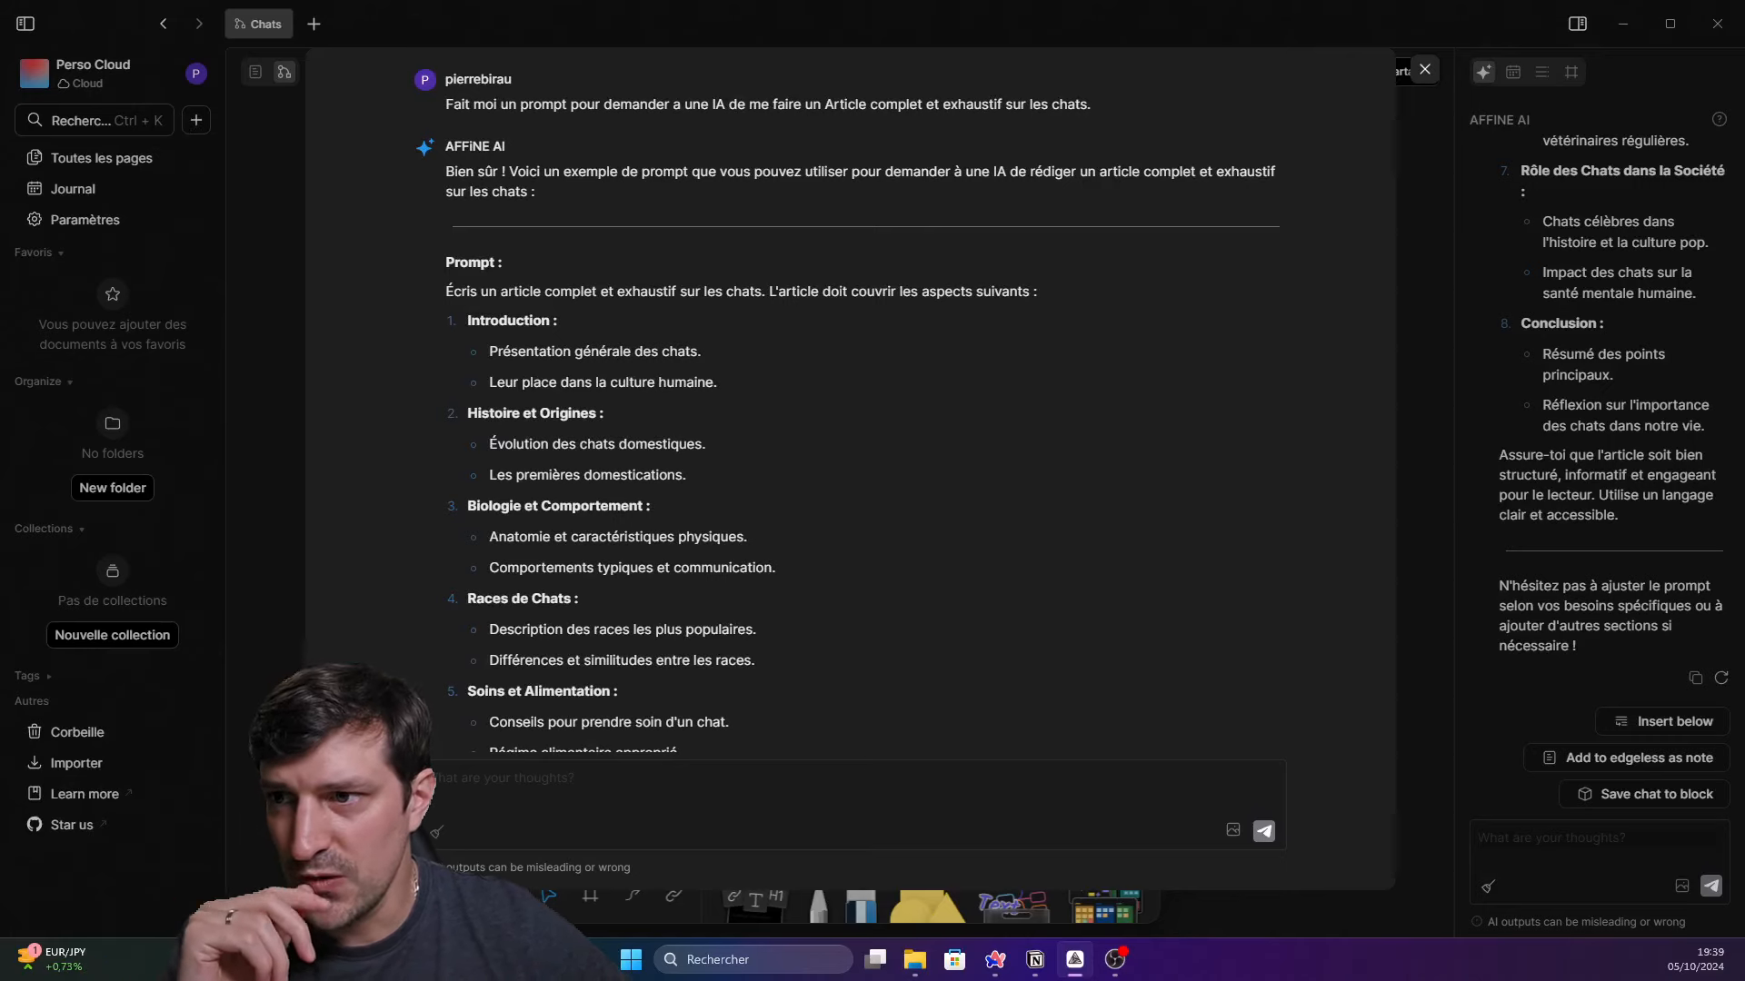
scroll(816, 500, down, 1)
scroll(596, 611, down, 1)
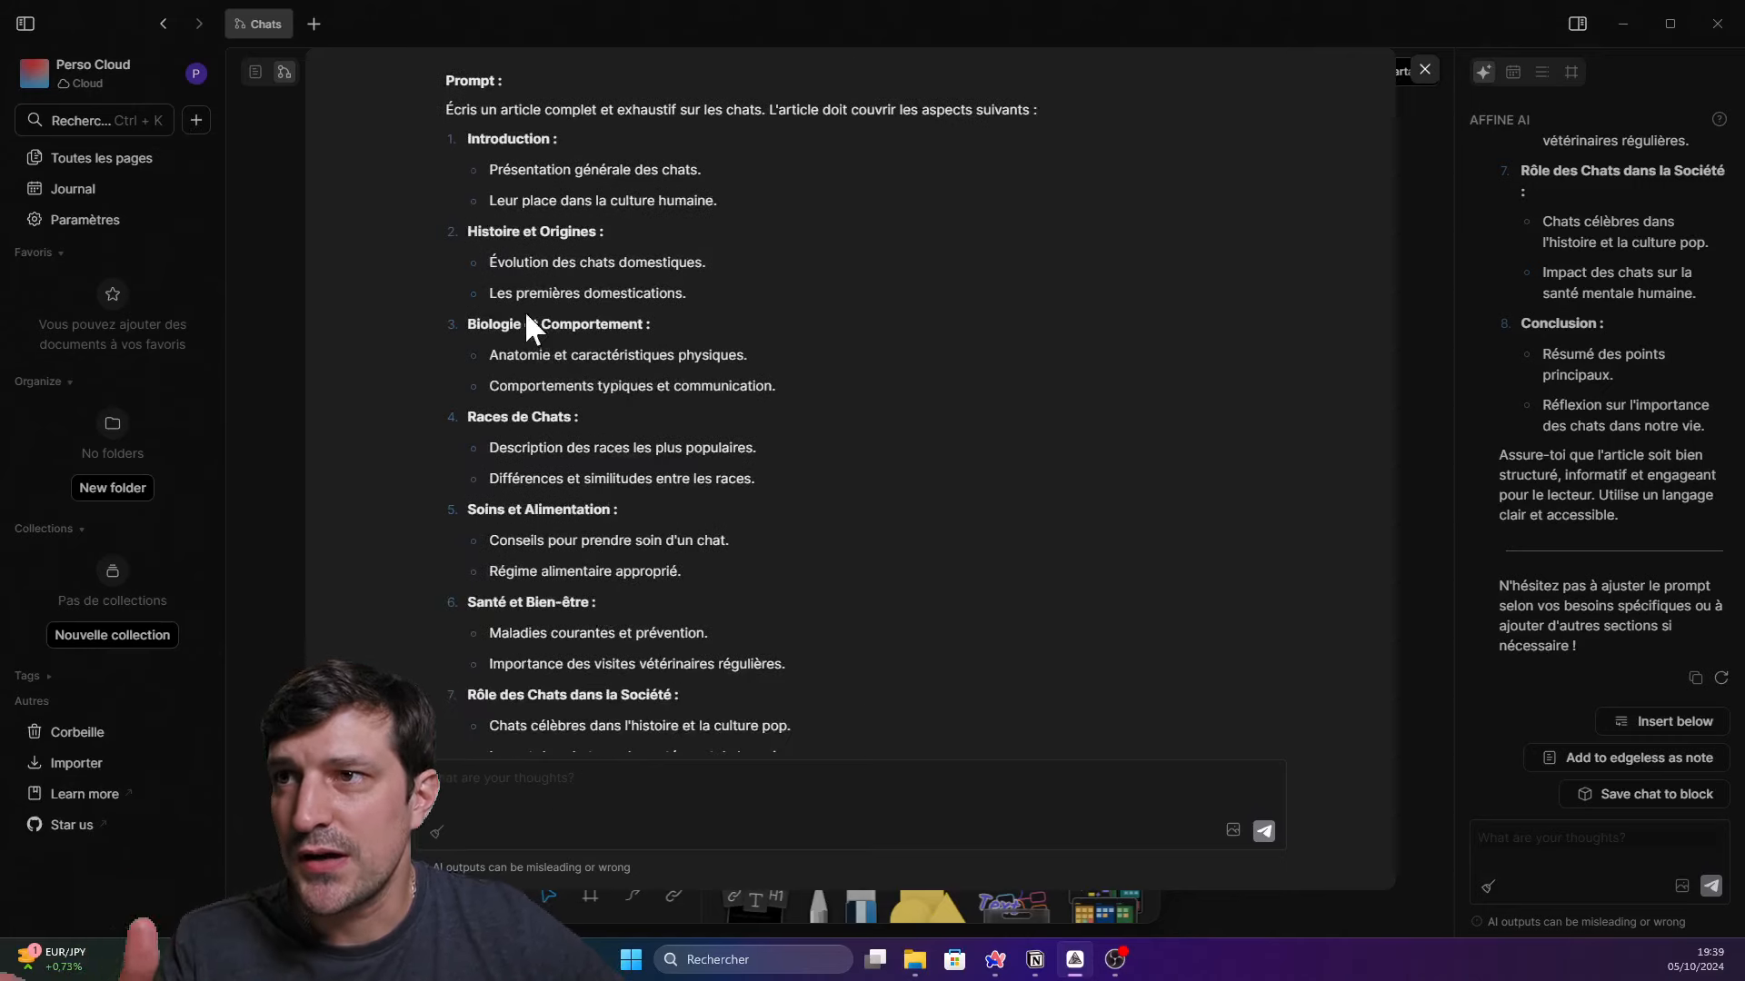
scroll(561, 499, down, 3)
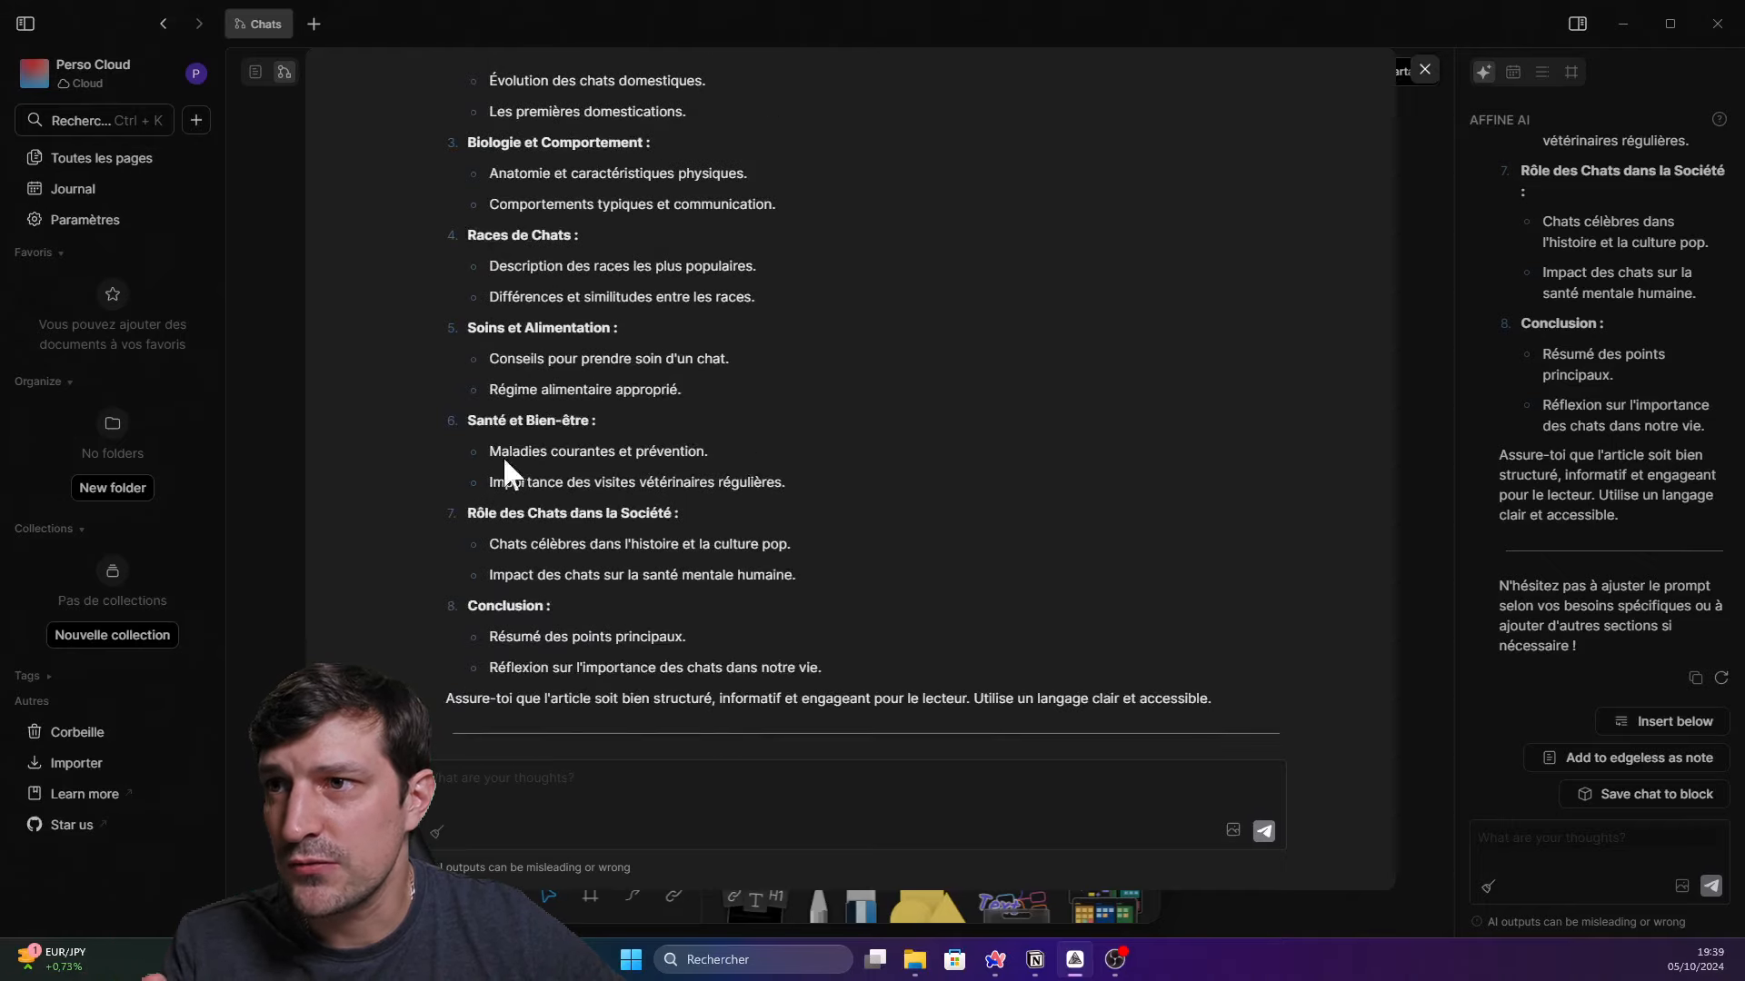
scroll(538, 520, up, 3)
scroll(532, 590, down, 3)
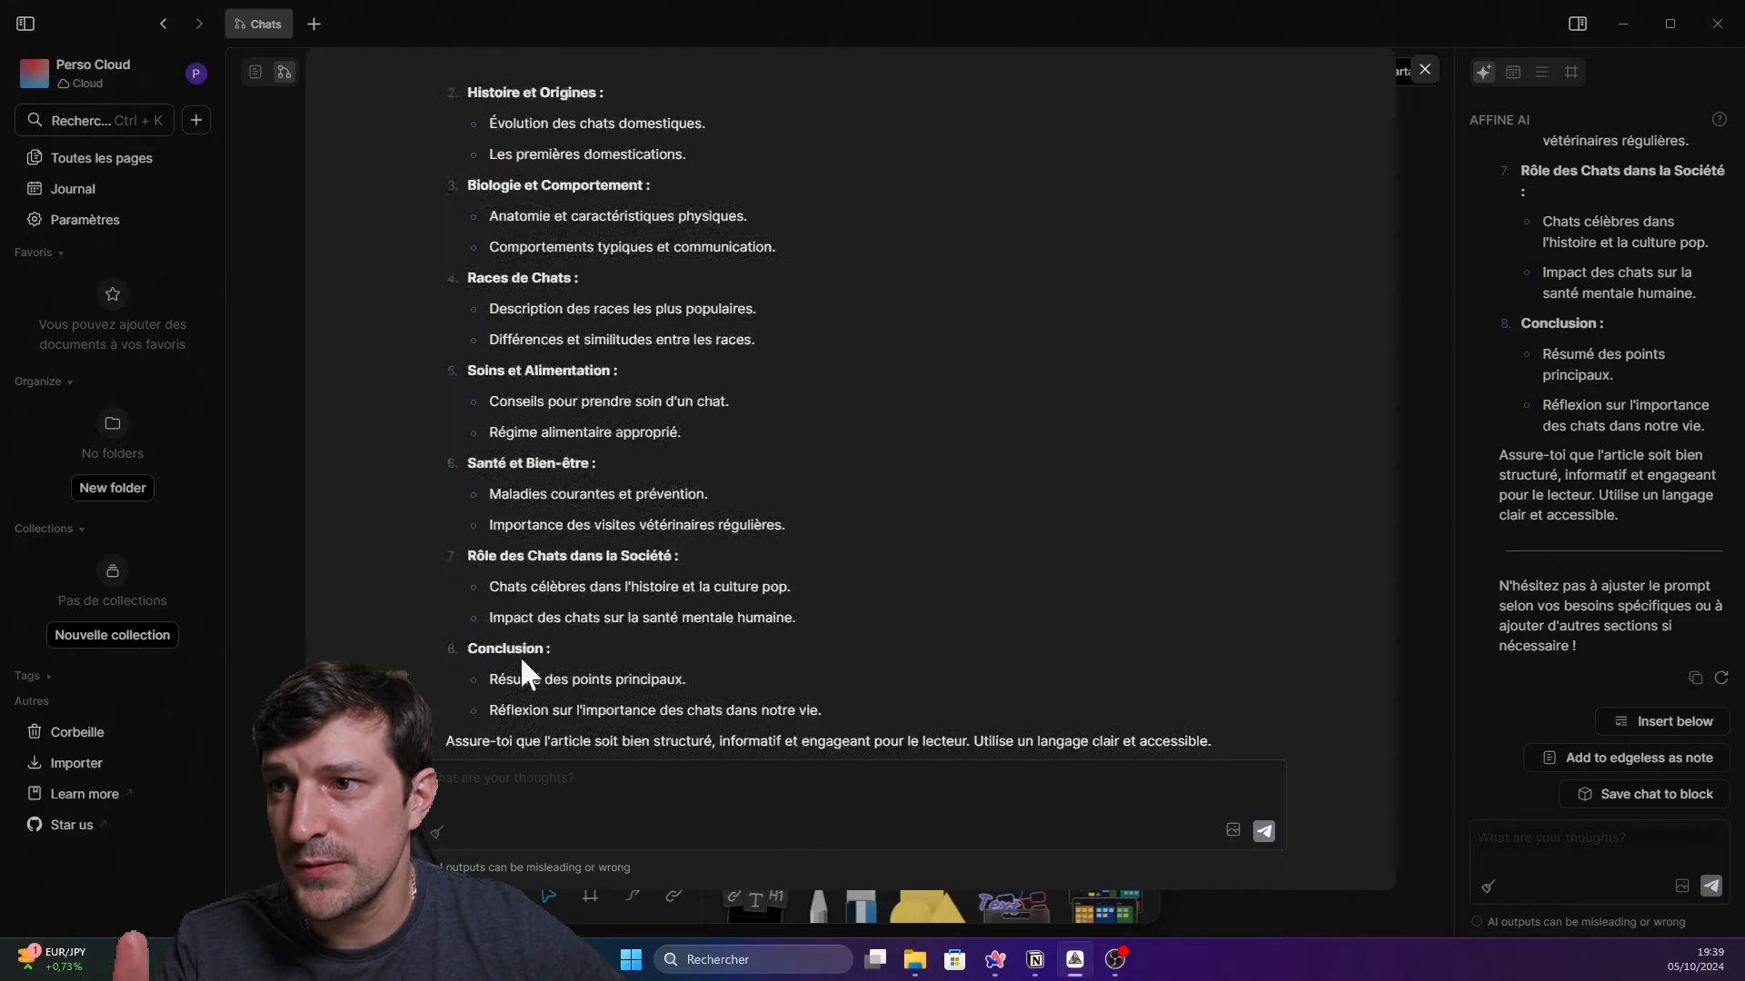
Send the follow-up request "Ajoute une partie sur la couleur des chat Isabelle" from within the opened AI chat block
text(A)
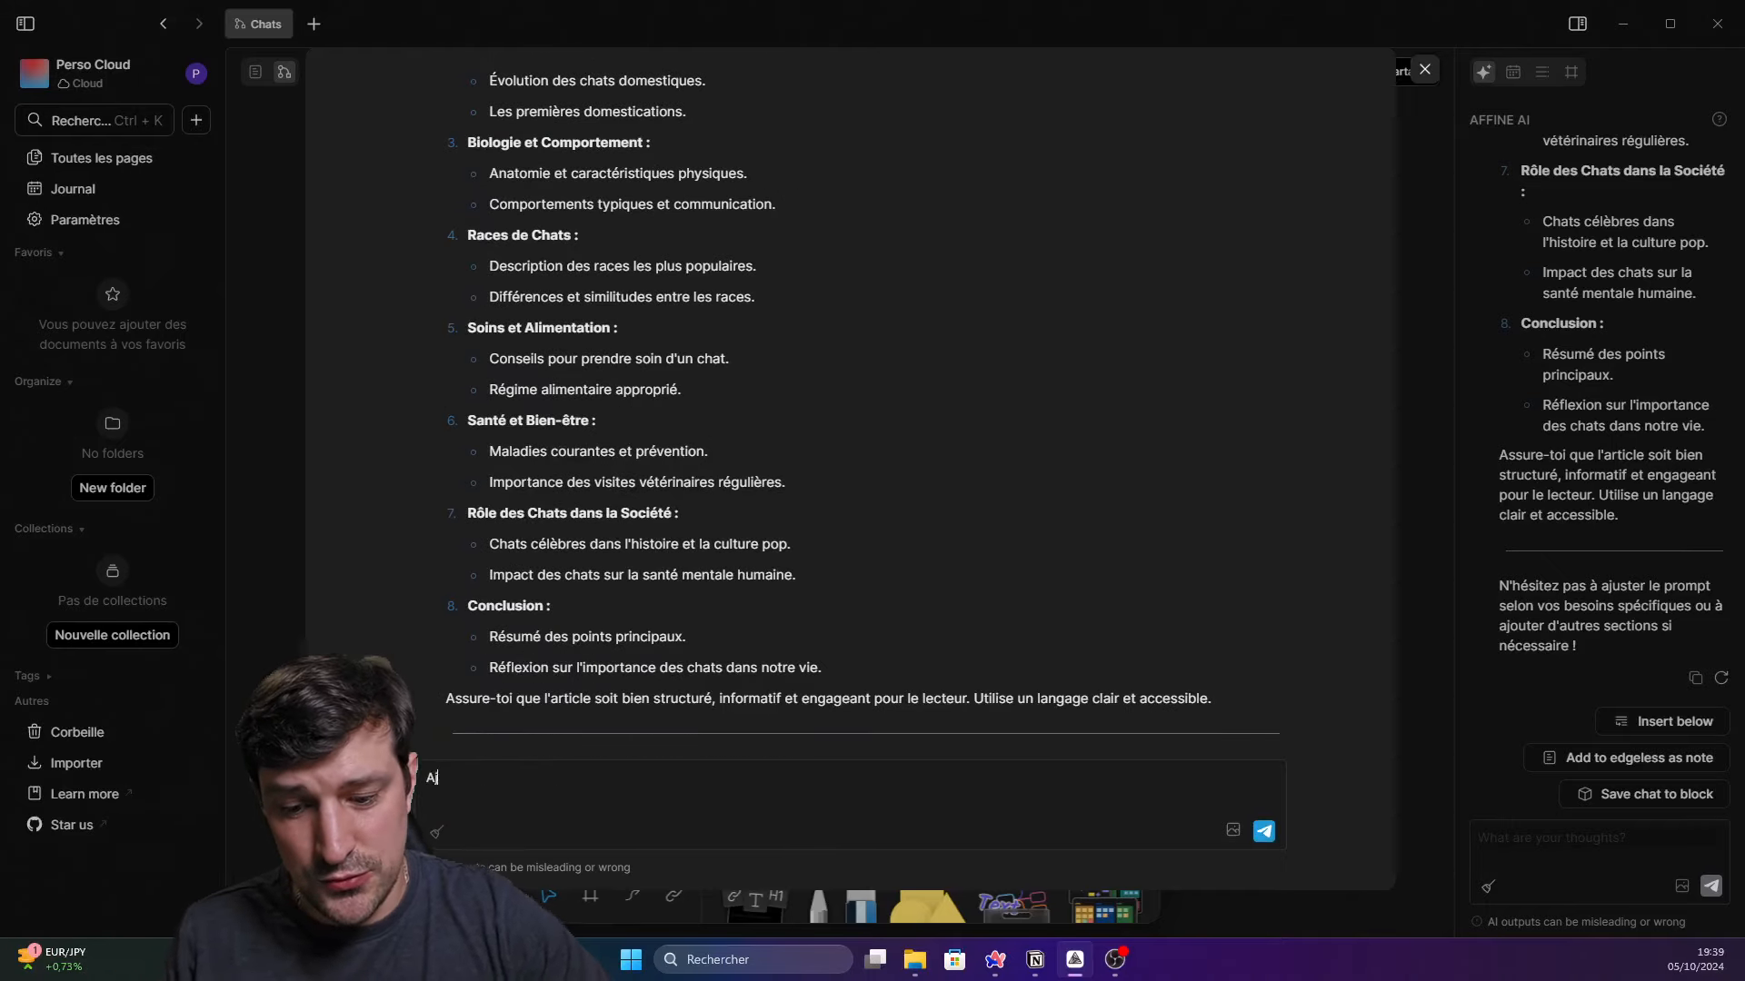
text(joute une partie )
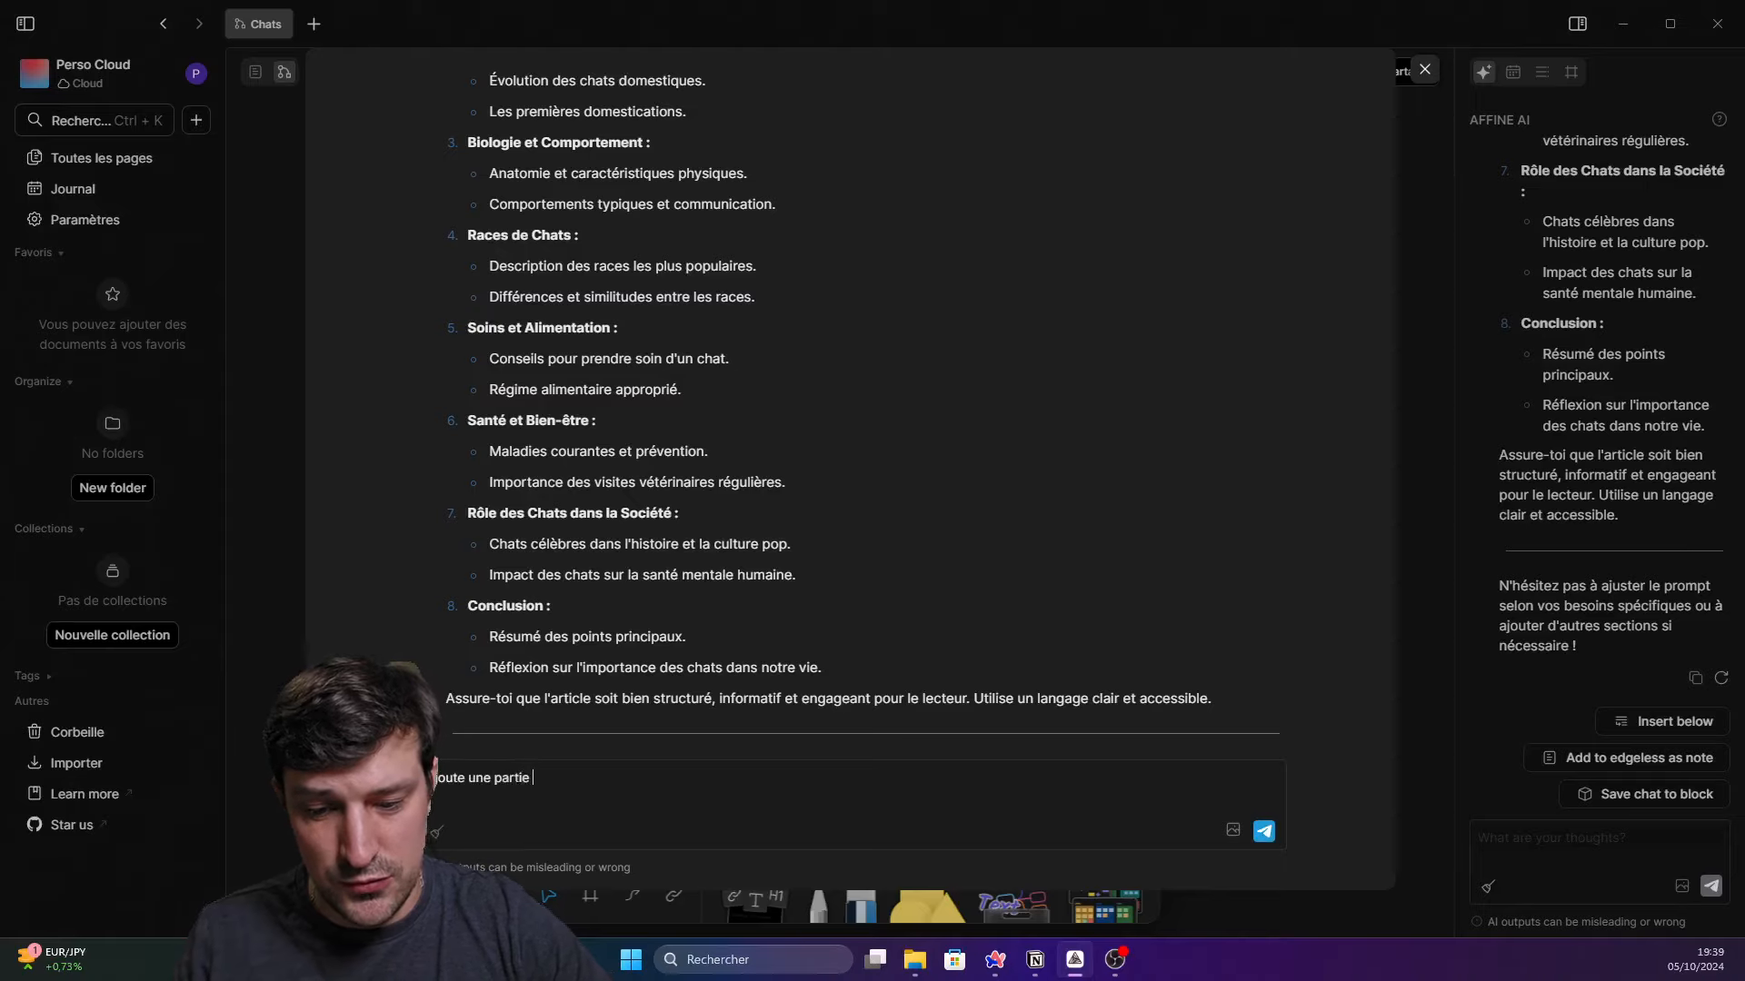
text(sur la coule)
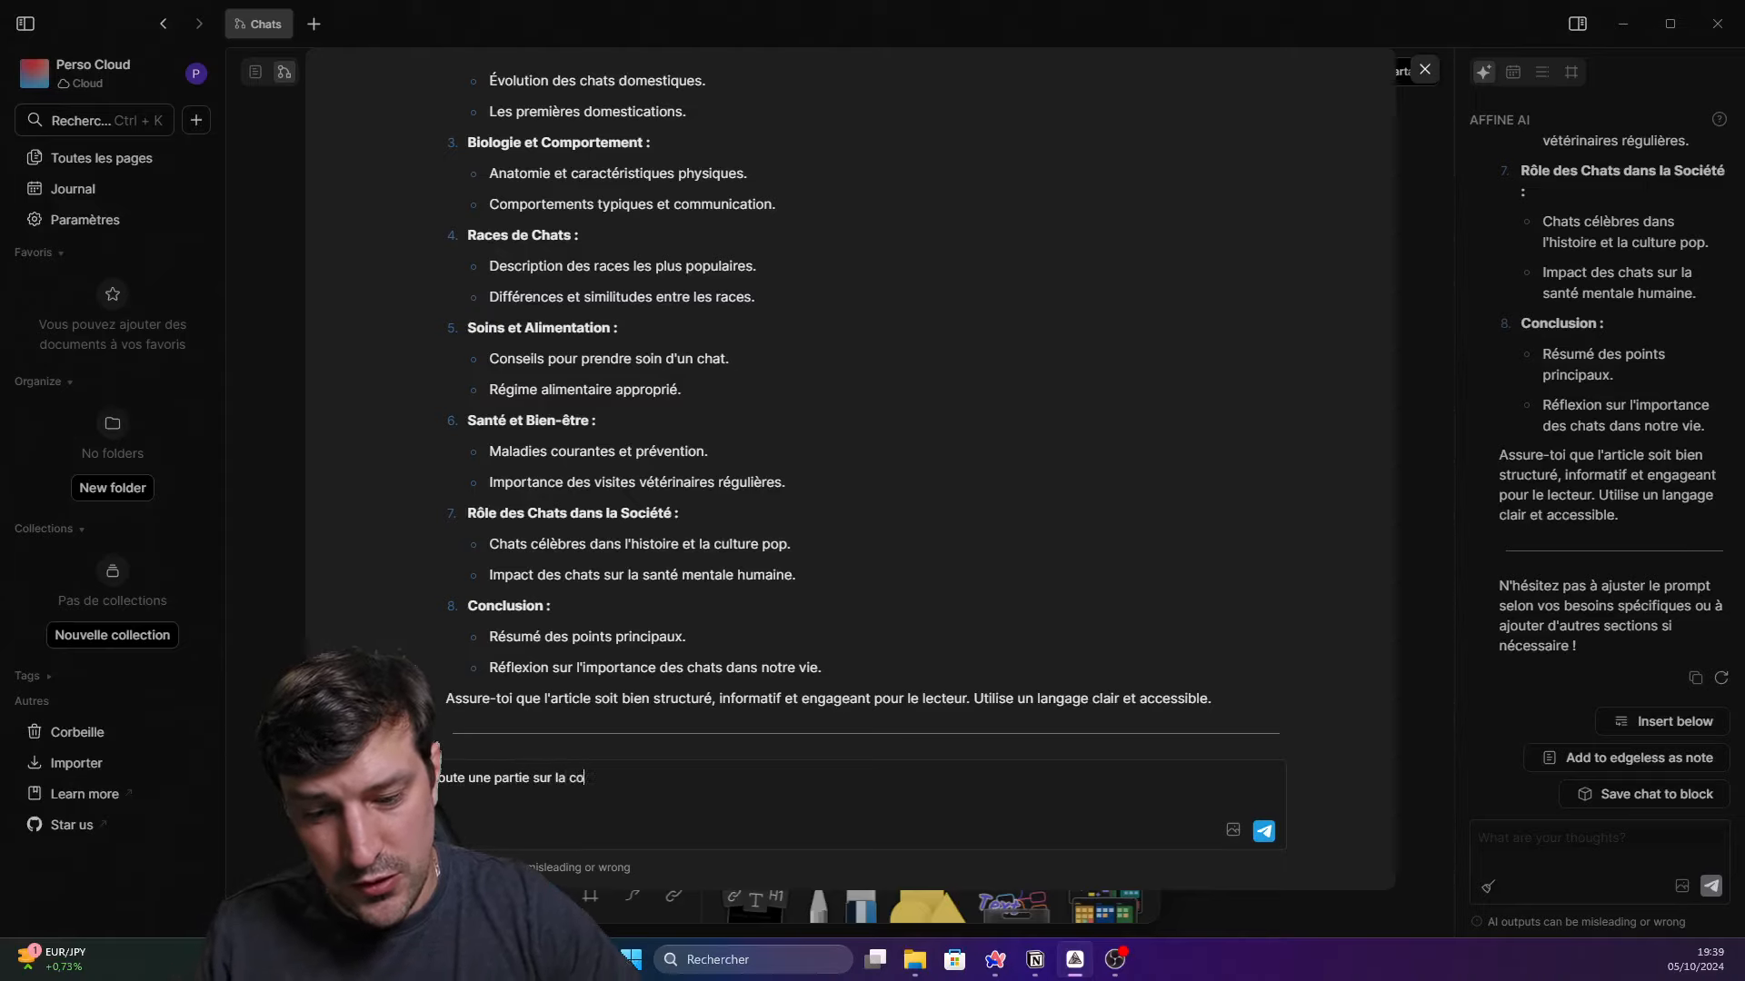
key(BackSpace)
key(BackSpace)
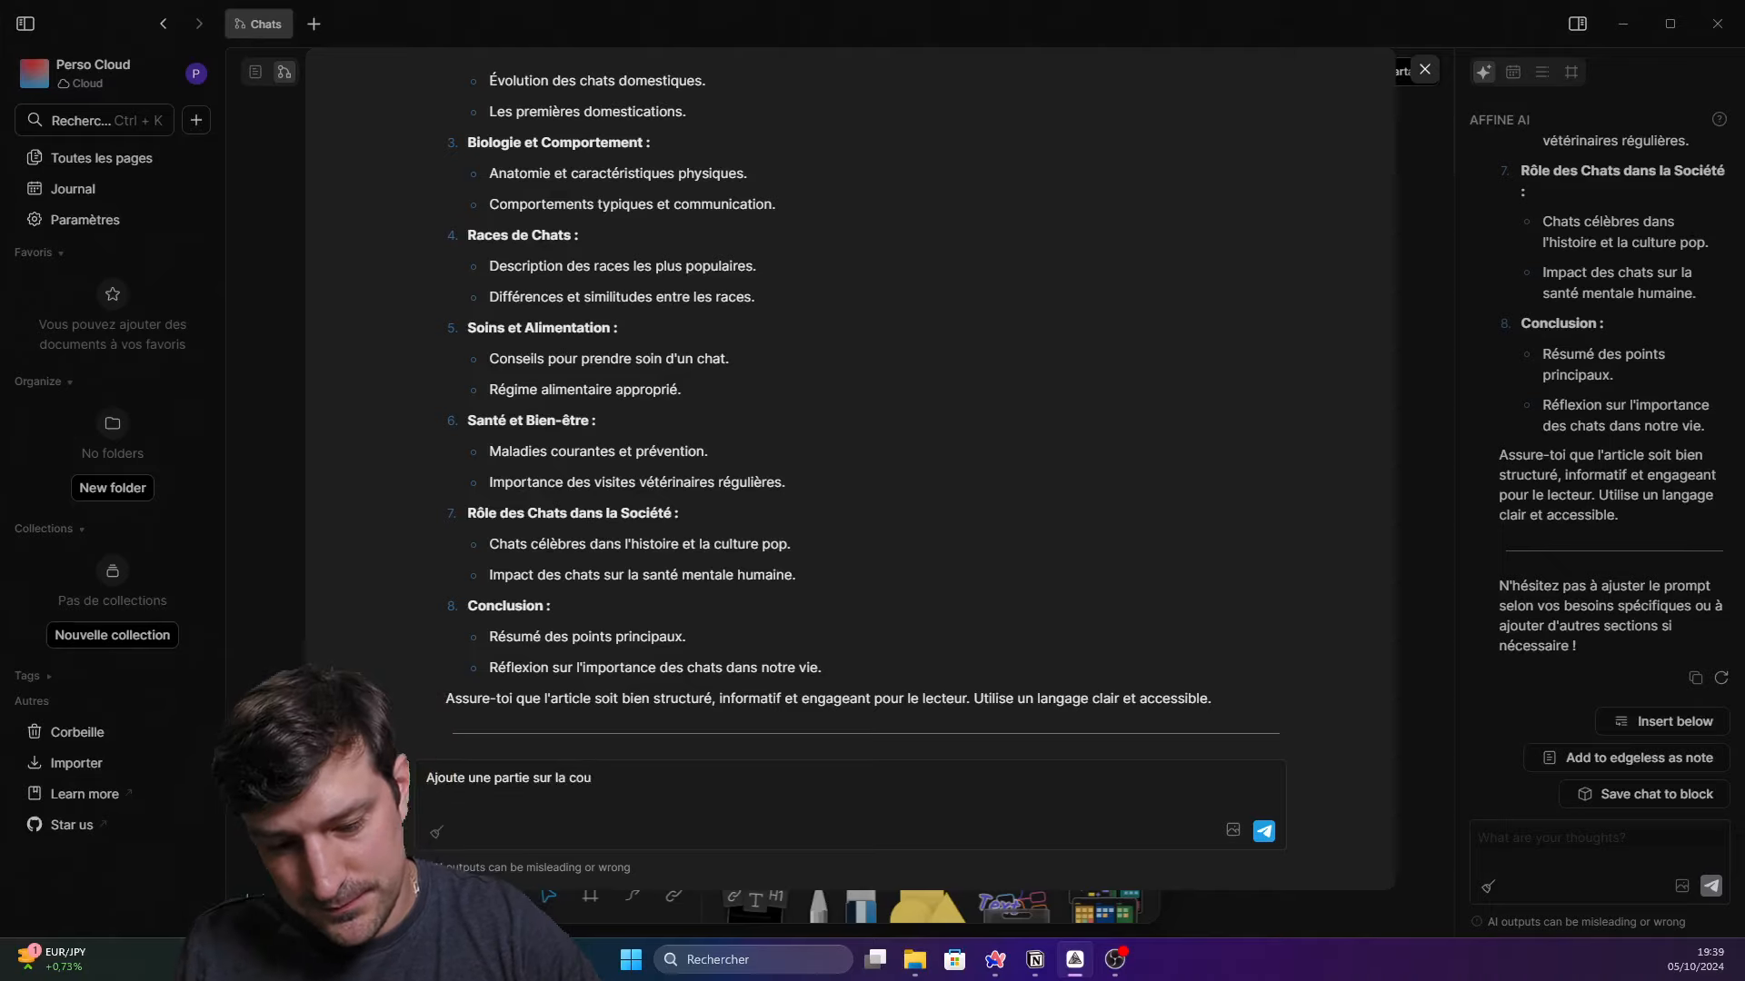
text(leur des c)
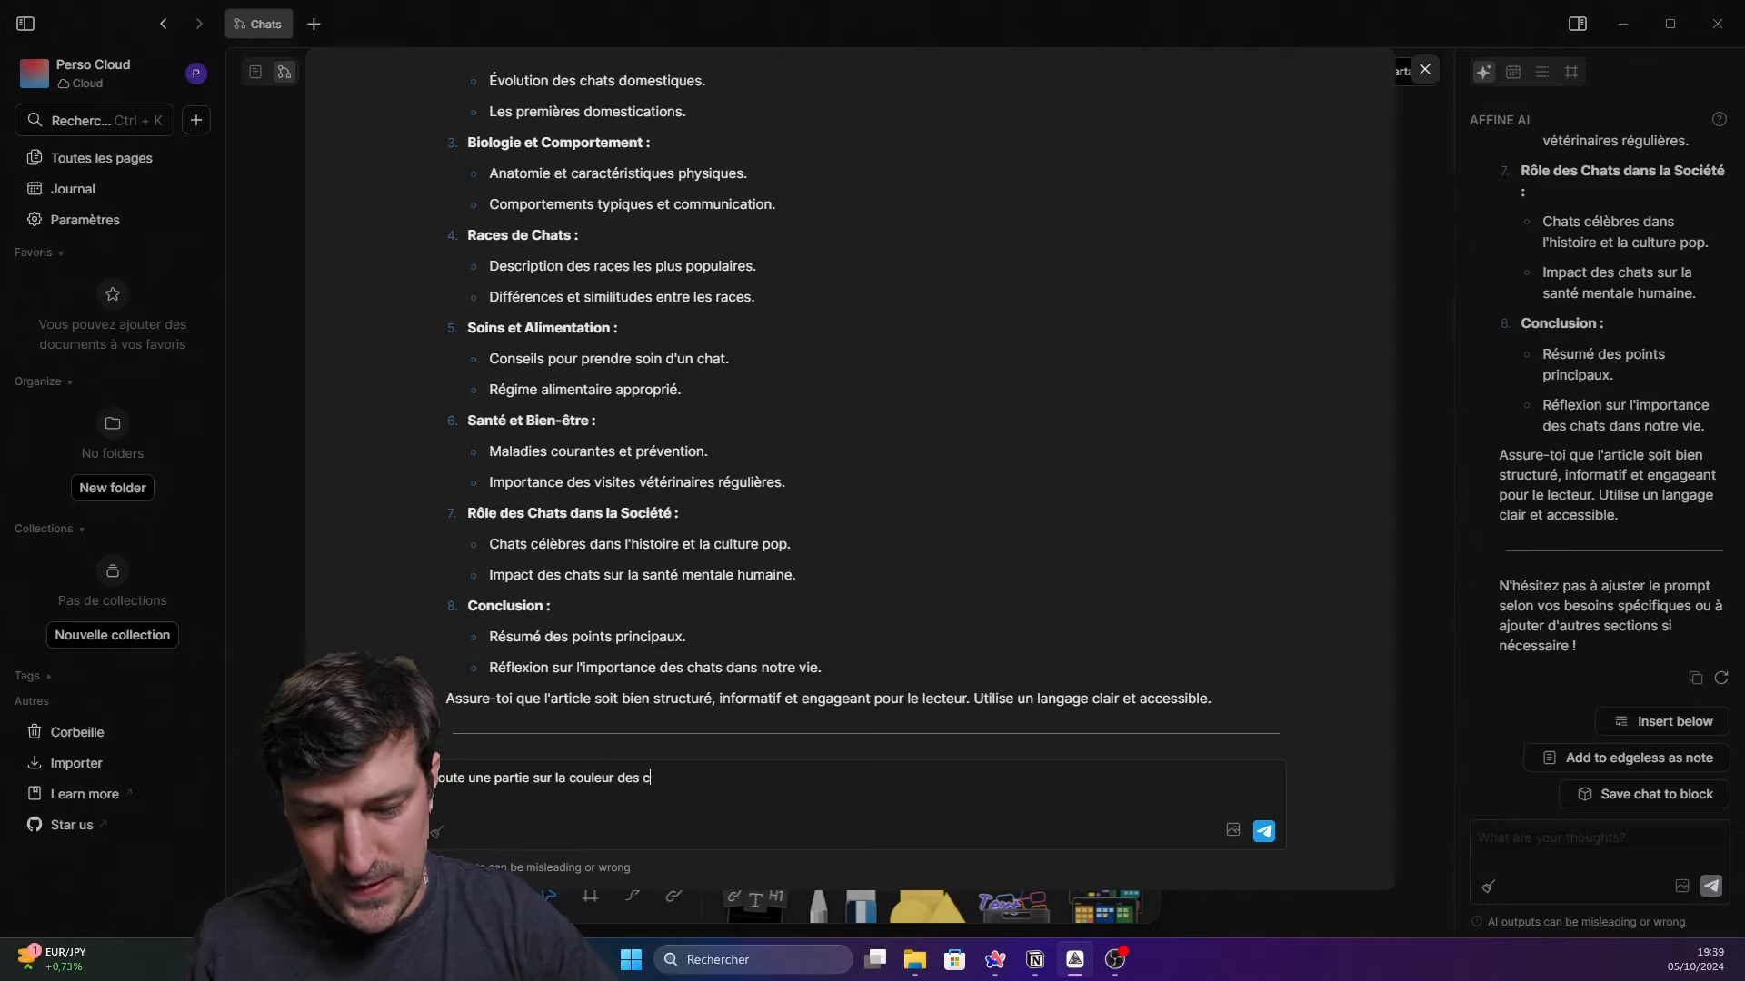
text(hat Isa)
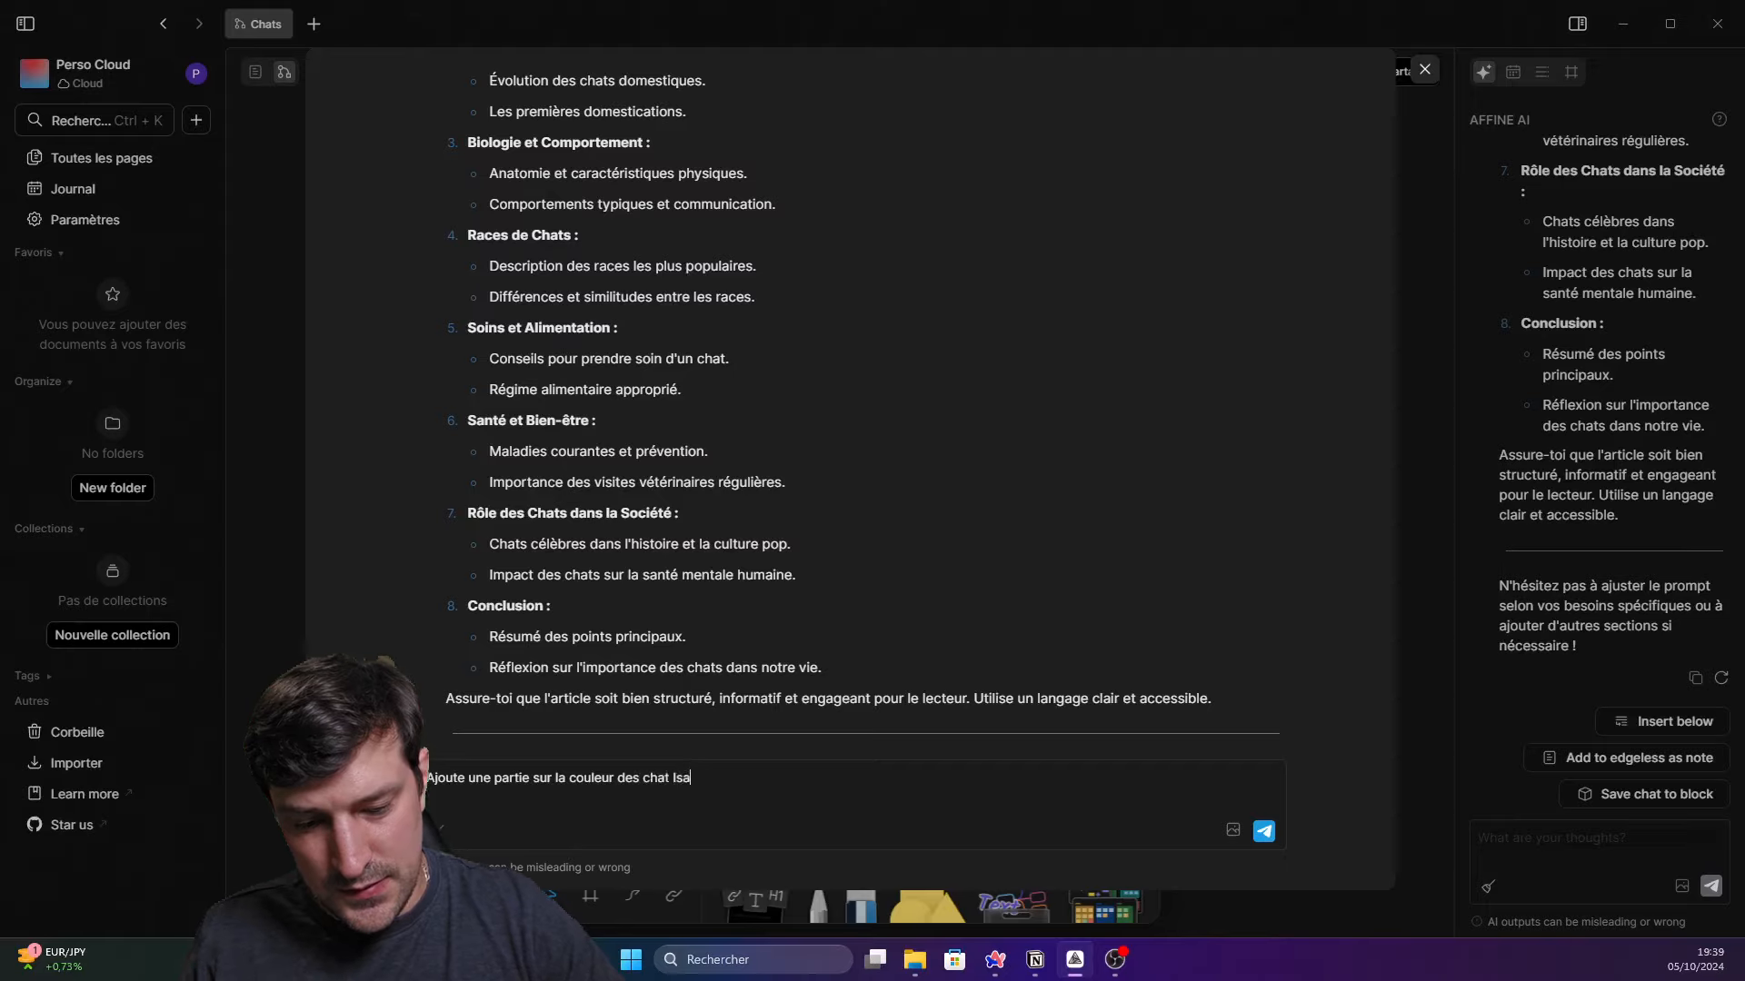
text(belle)
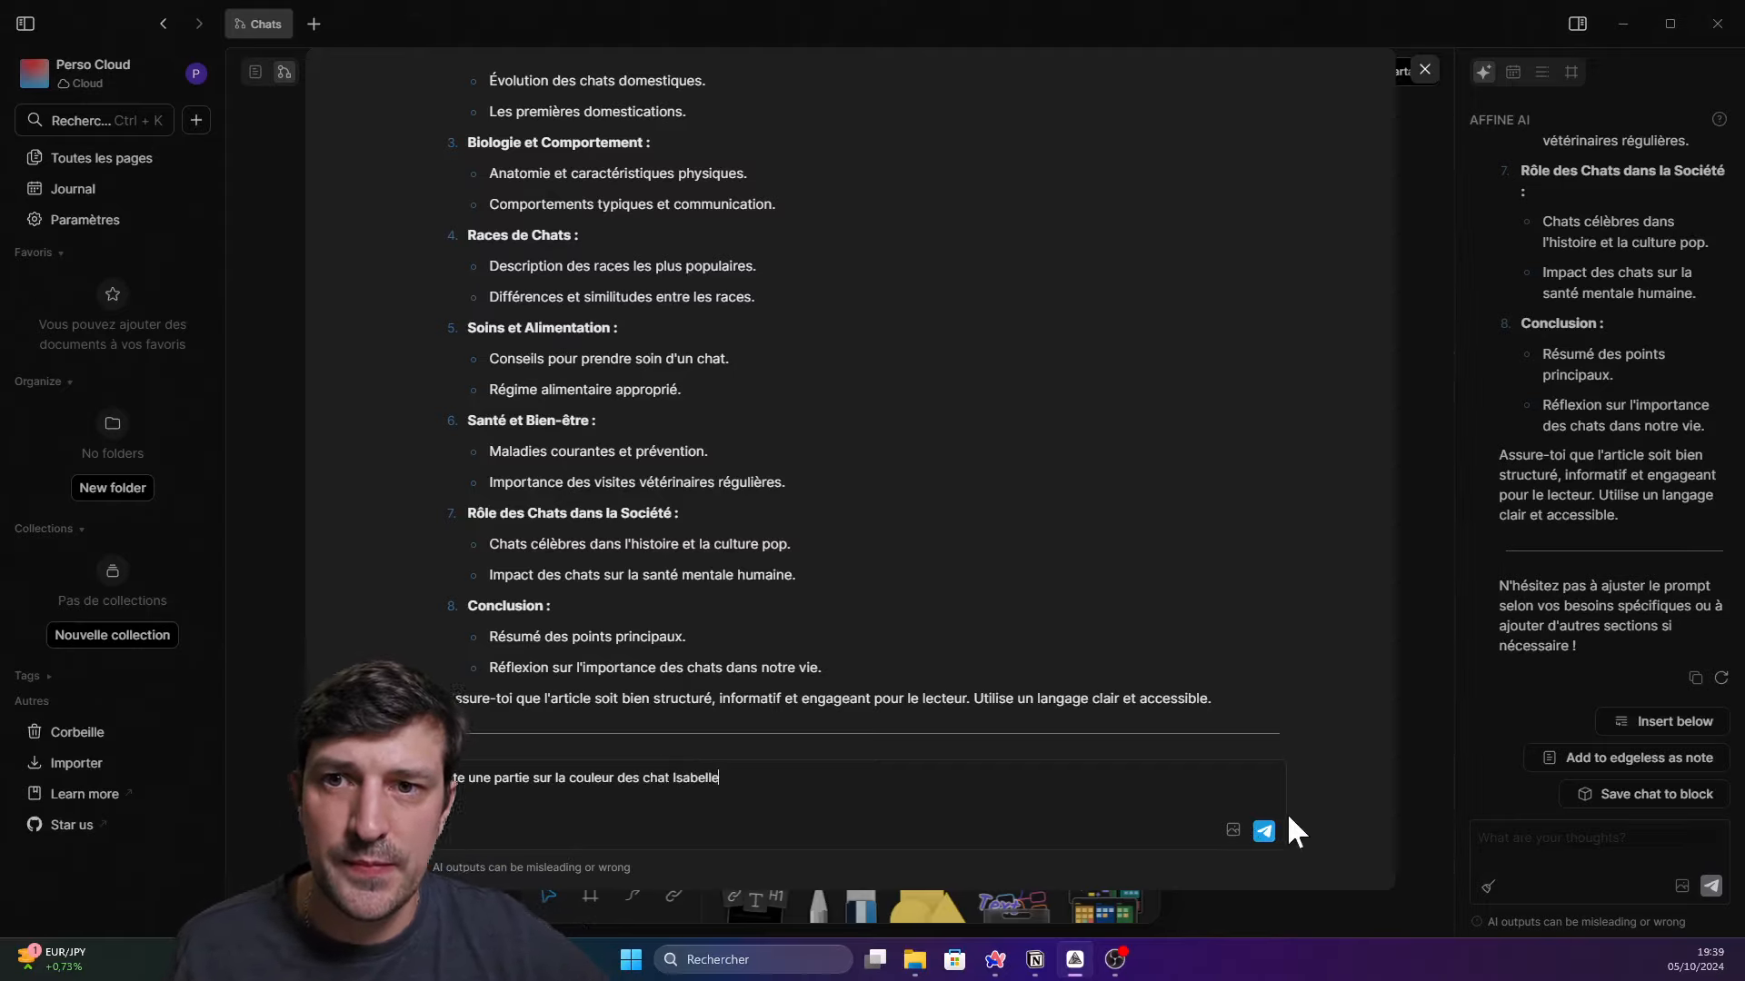
click(1264, 831)
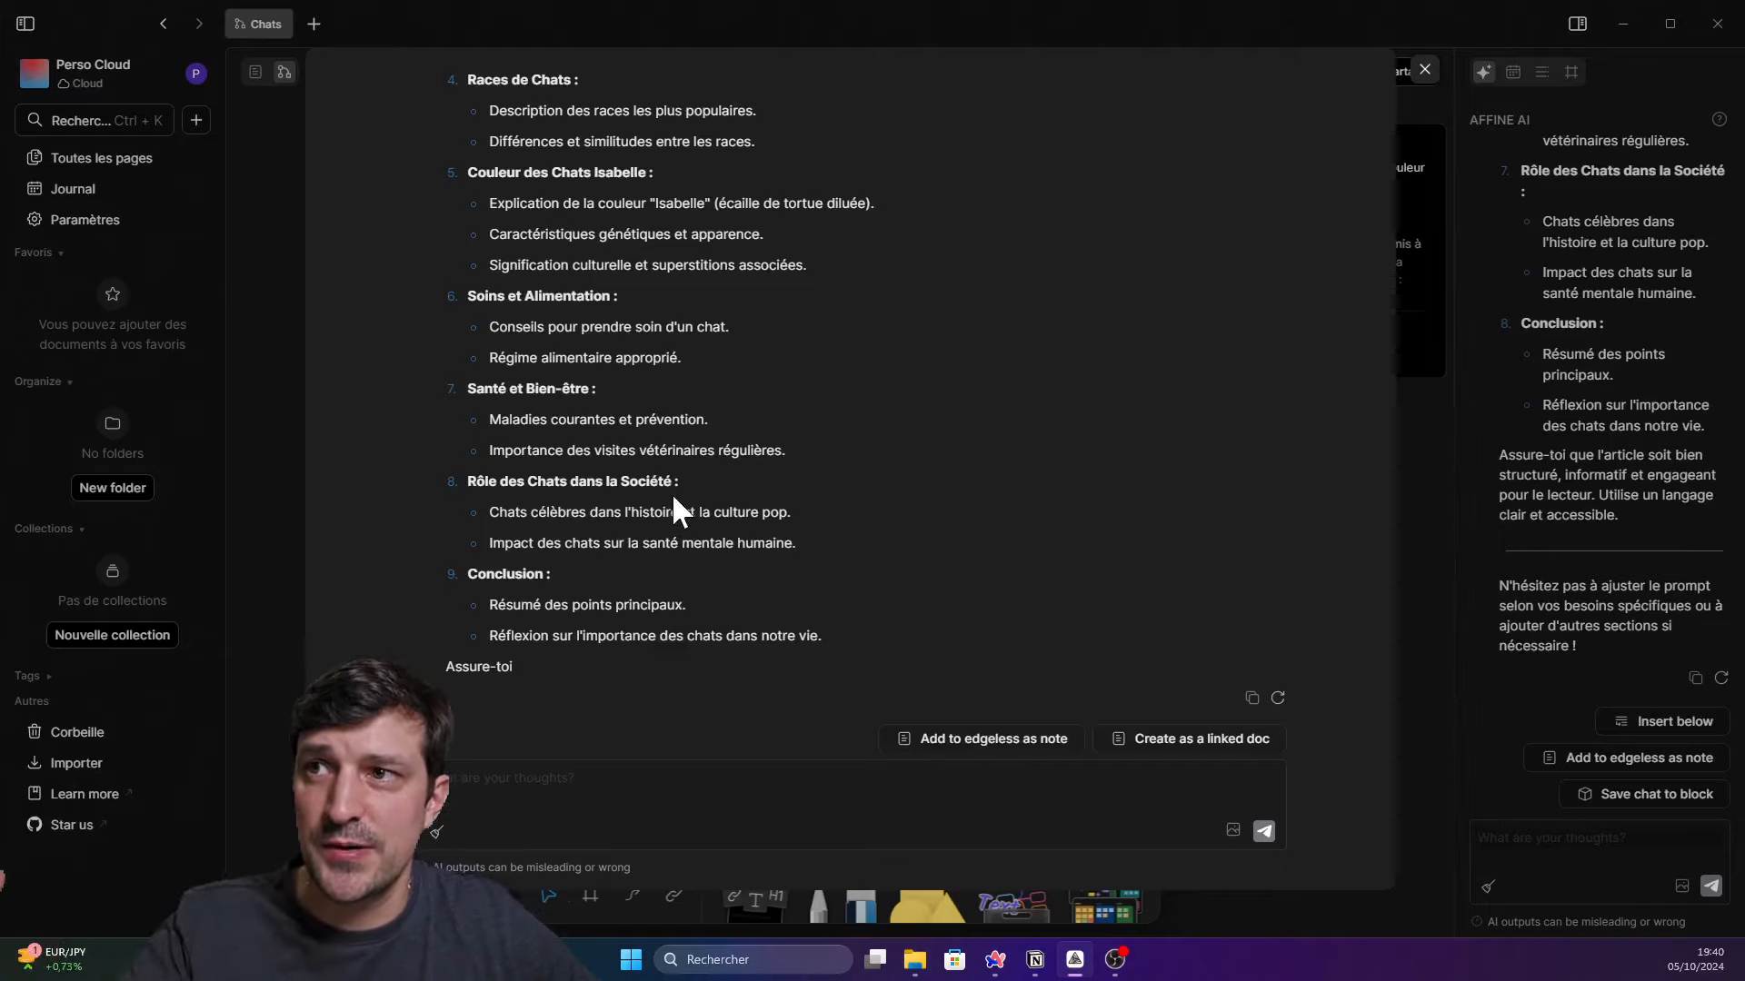
Read through the AI's updated article prompt and close the opened chat block
scroll(672, 492, up, 7)
scroll(672, 493, down, 1)
scroll(673, 493, down, 2)
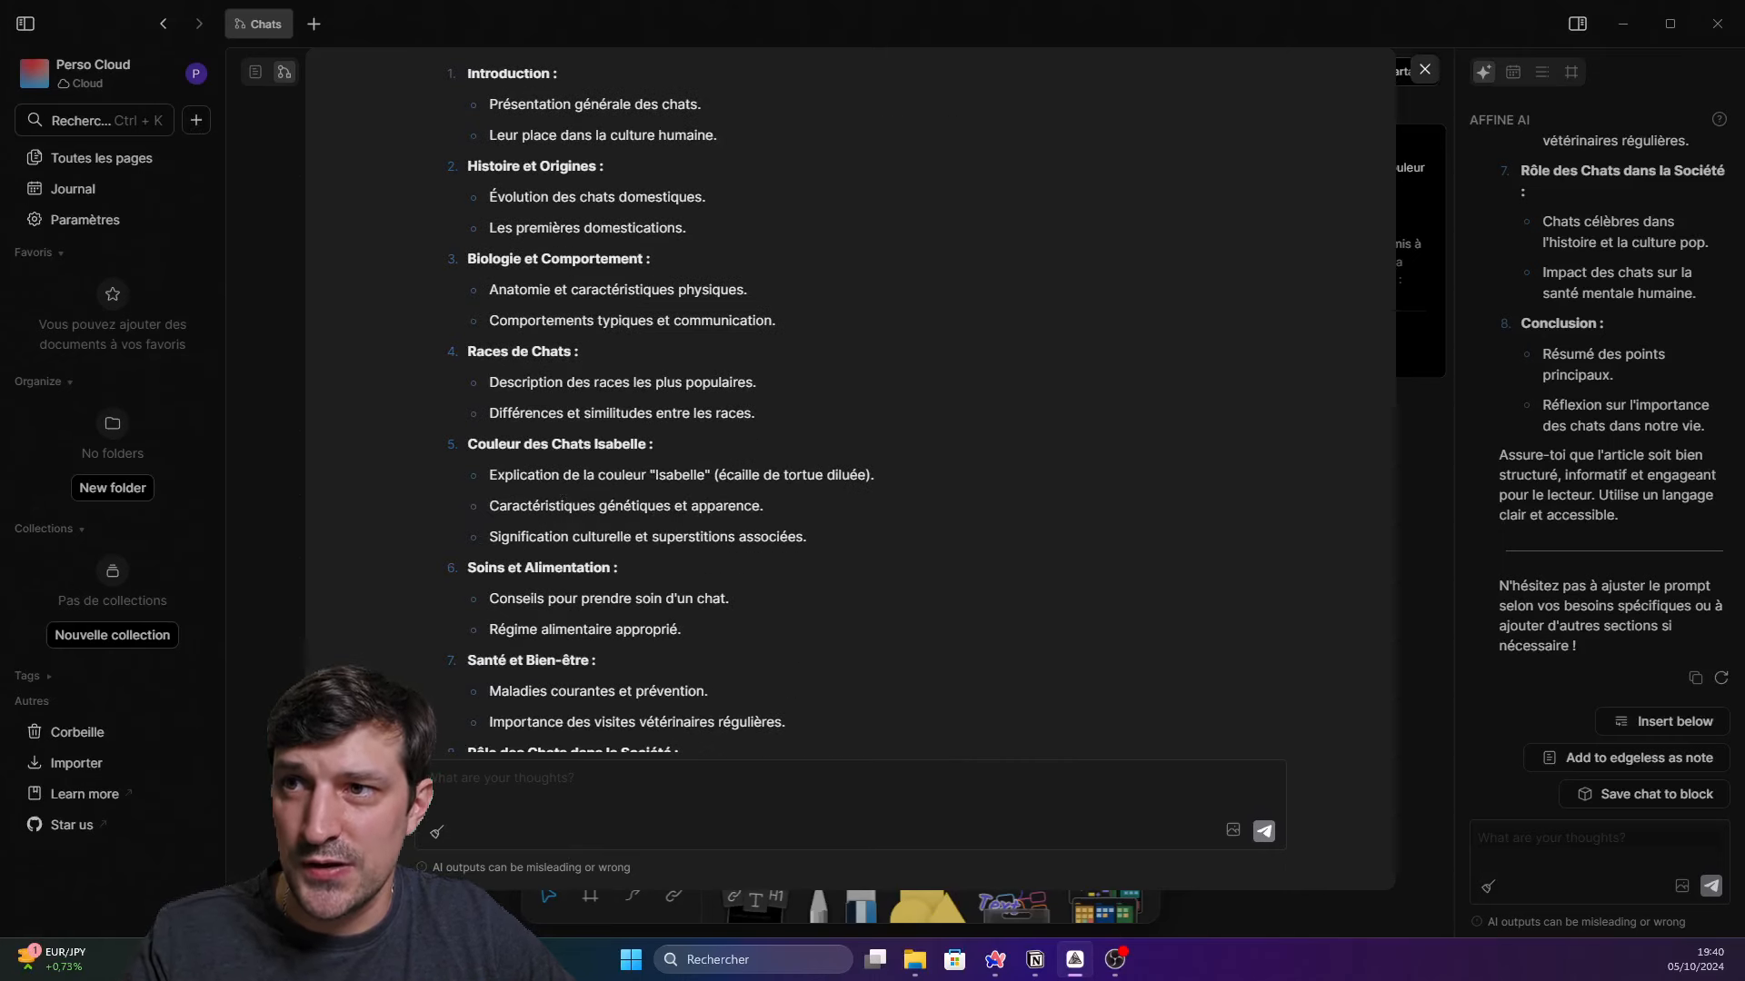
scroll(725, 583, down, 3)
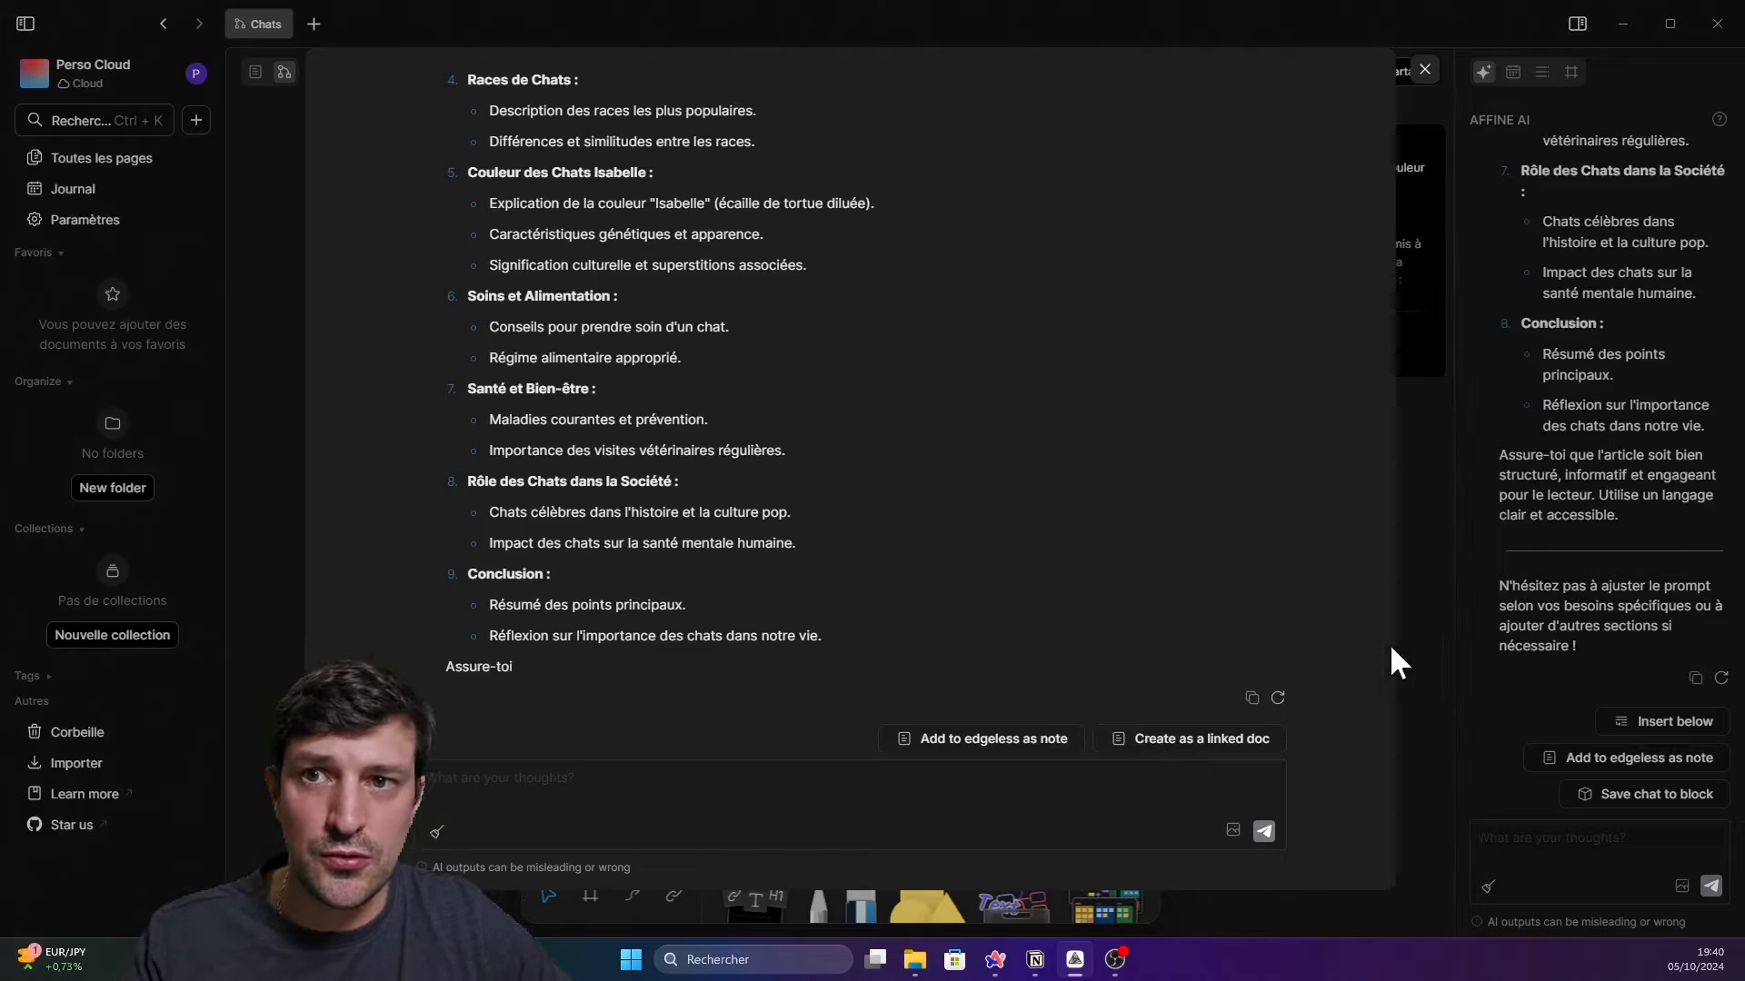
click(1424, 73)
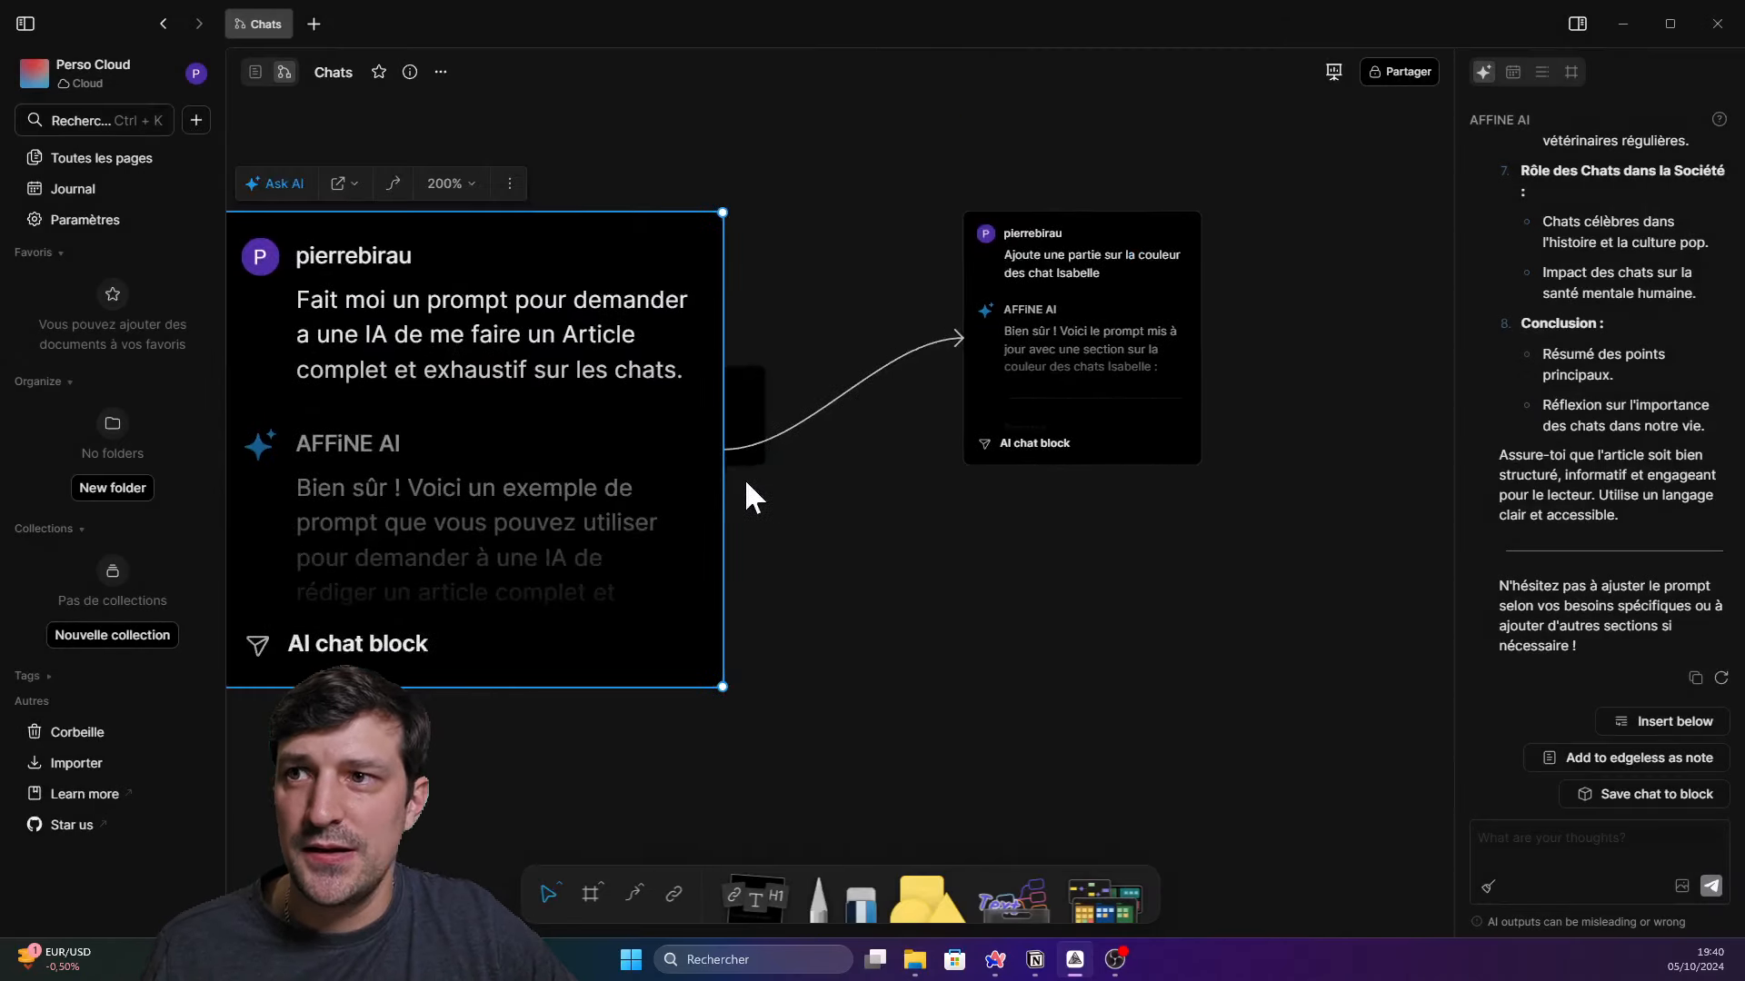
Widen the follow-up AI chat block slightly on the canvas
click(800, 519)
drag(824, 490, 890, 477)
scroll(967, 477, down, 1)
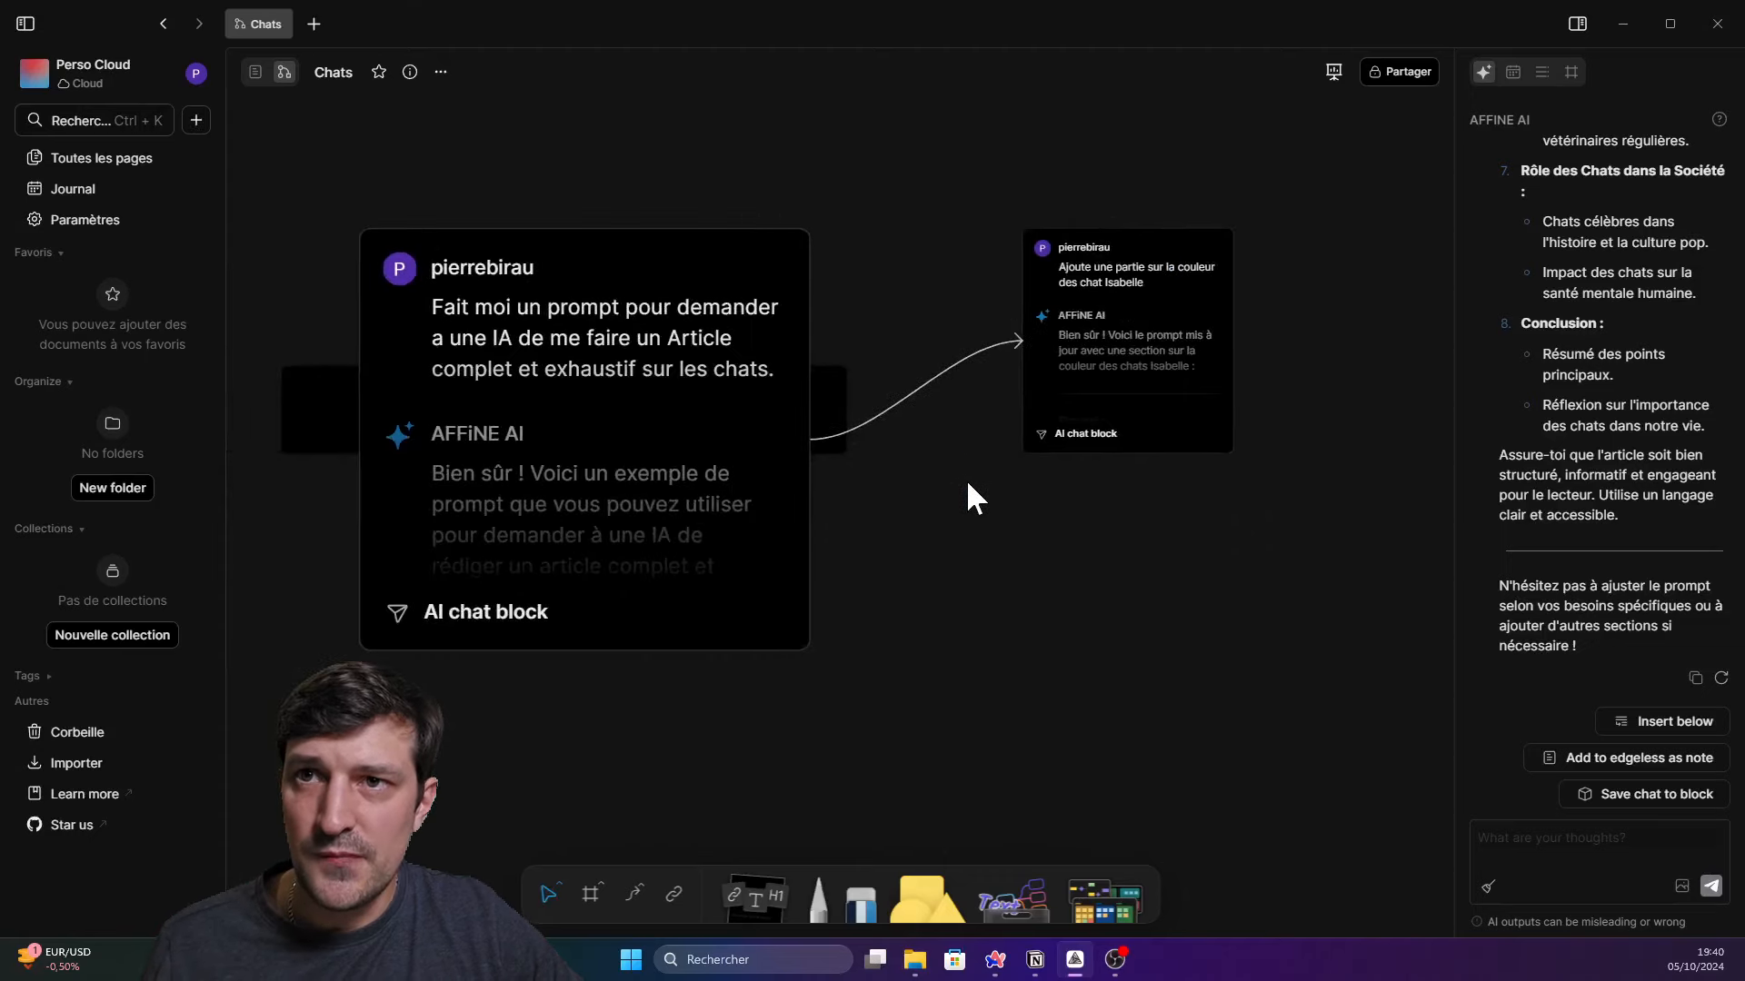
drag(1060, 529, 928, 536)
click(889, 450)
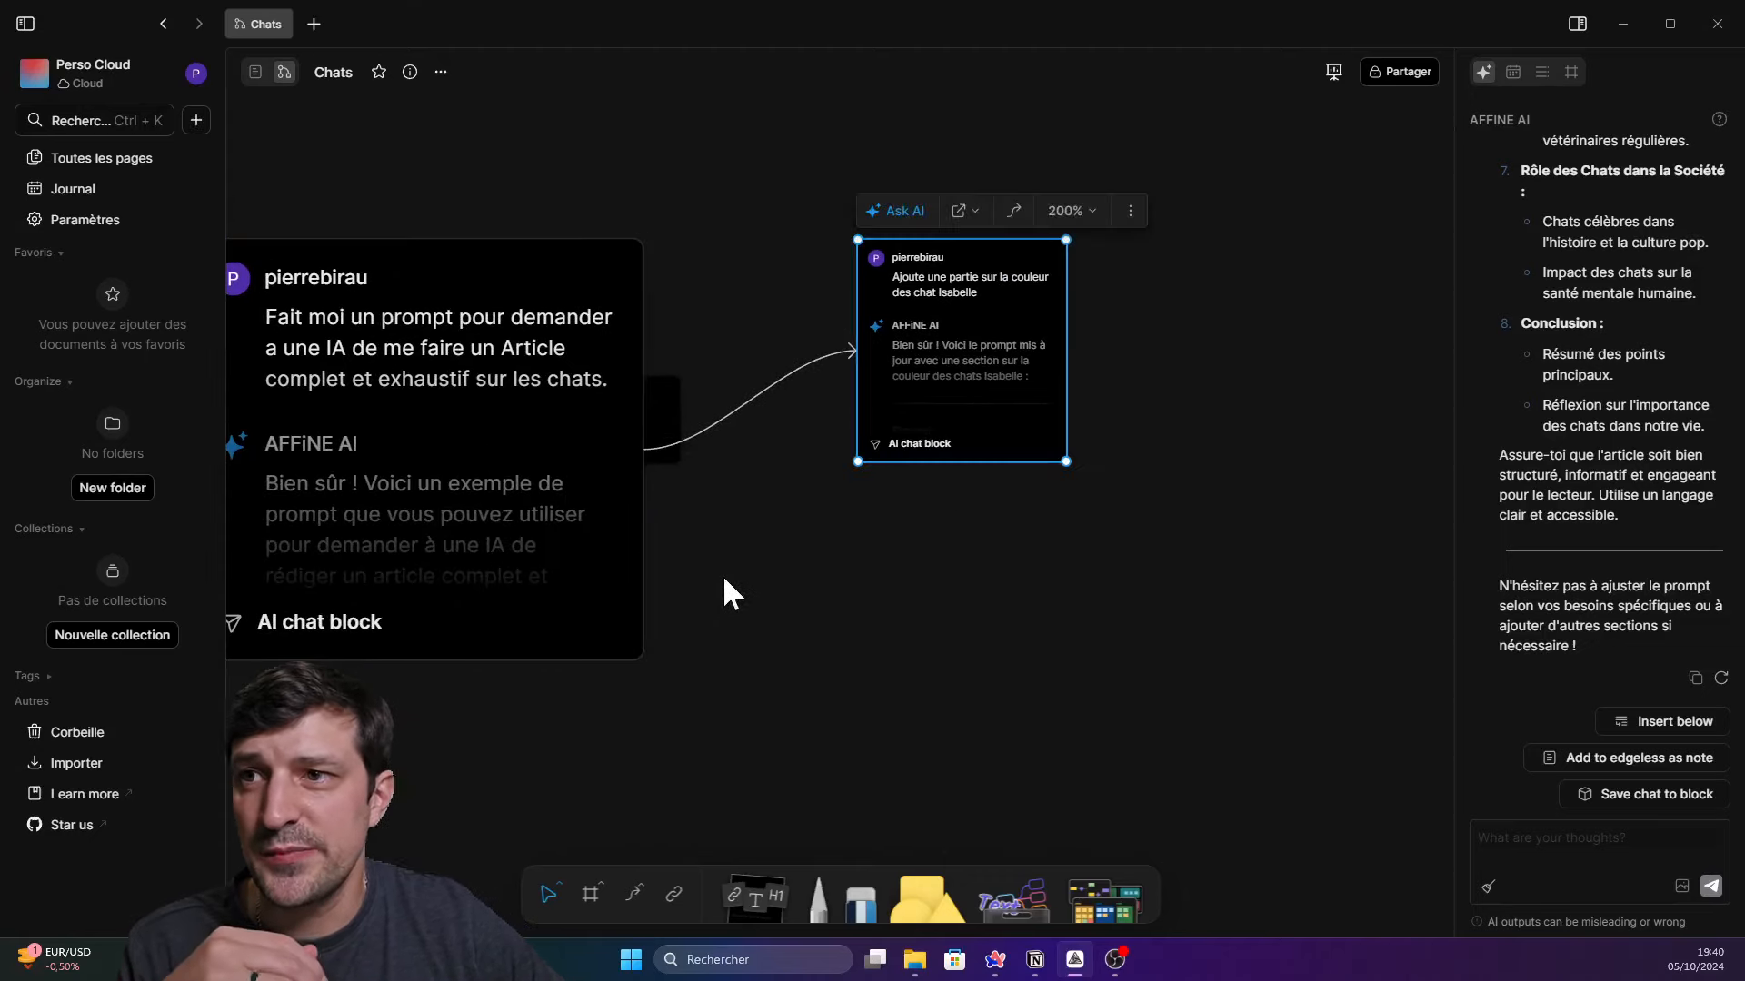
scroll(723, 574, left, 3)
click(634, 461)
click(1082, 355)
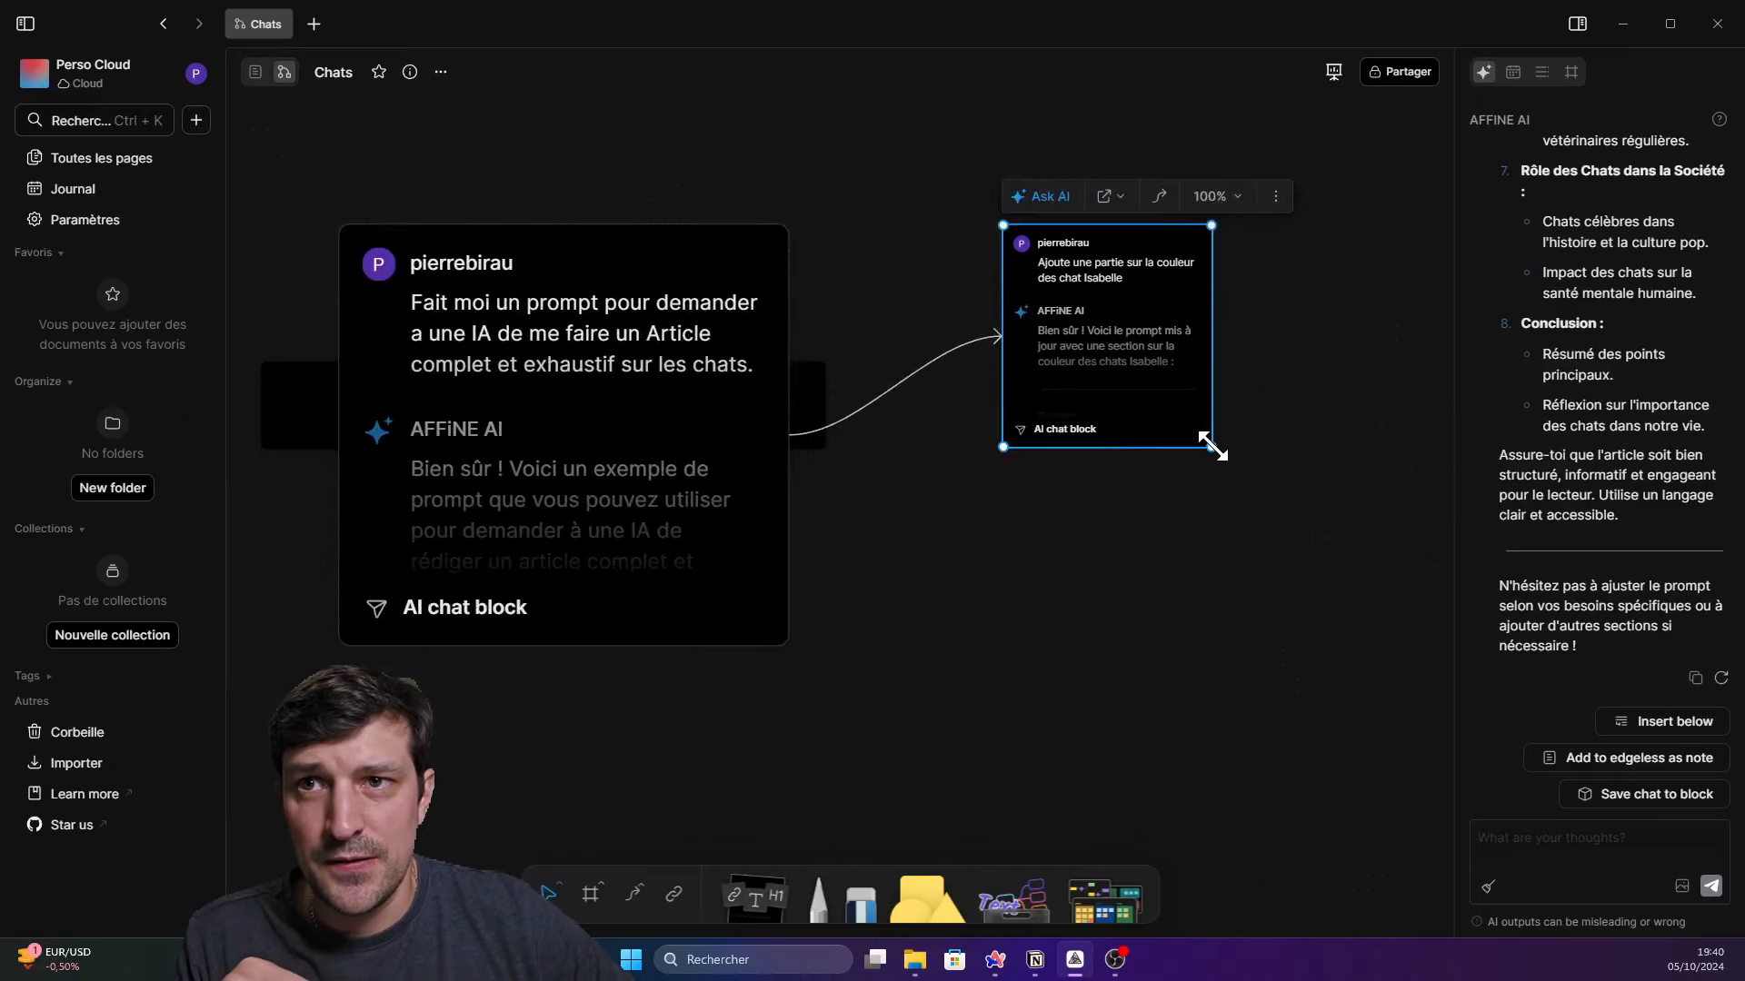
drag(1212, 446, 1284, 502)
Compare the original and follow-up chat blocks, and open the follow-up block to read its conversation history
click(600, 403)
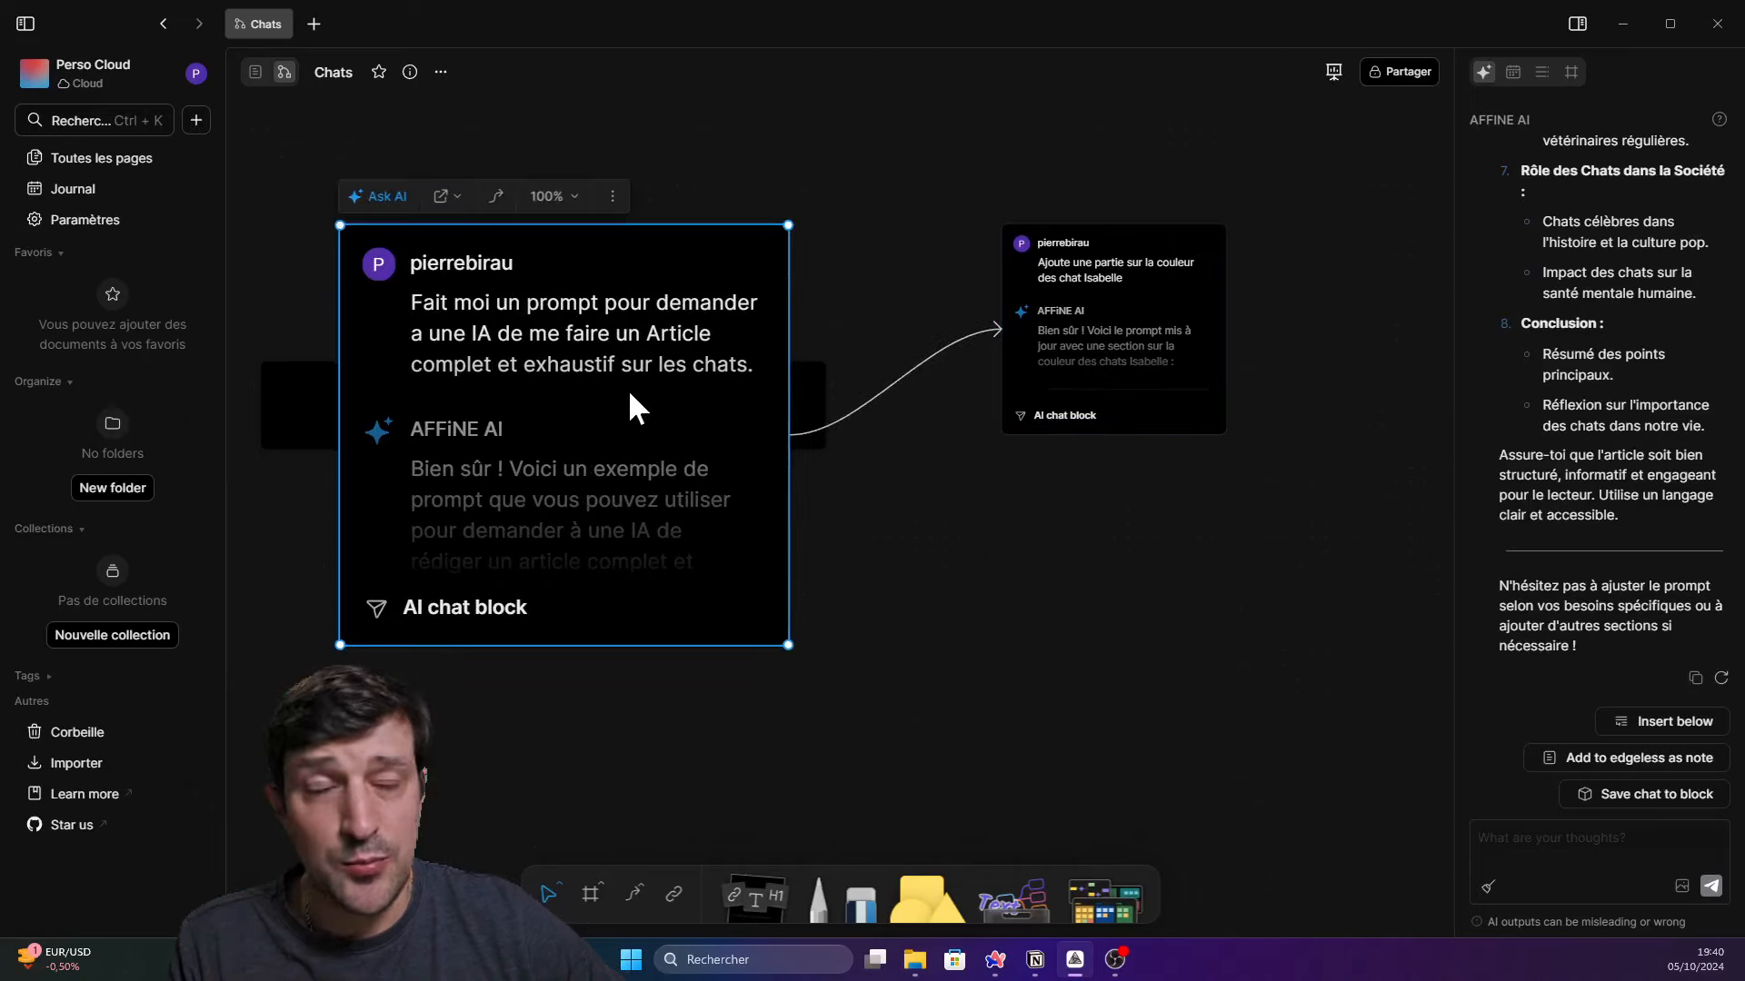
click(1087, 385)
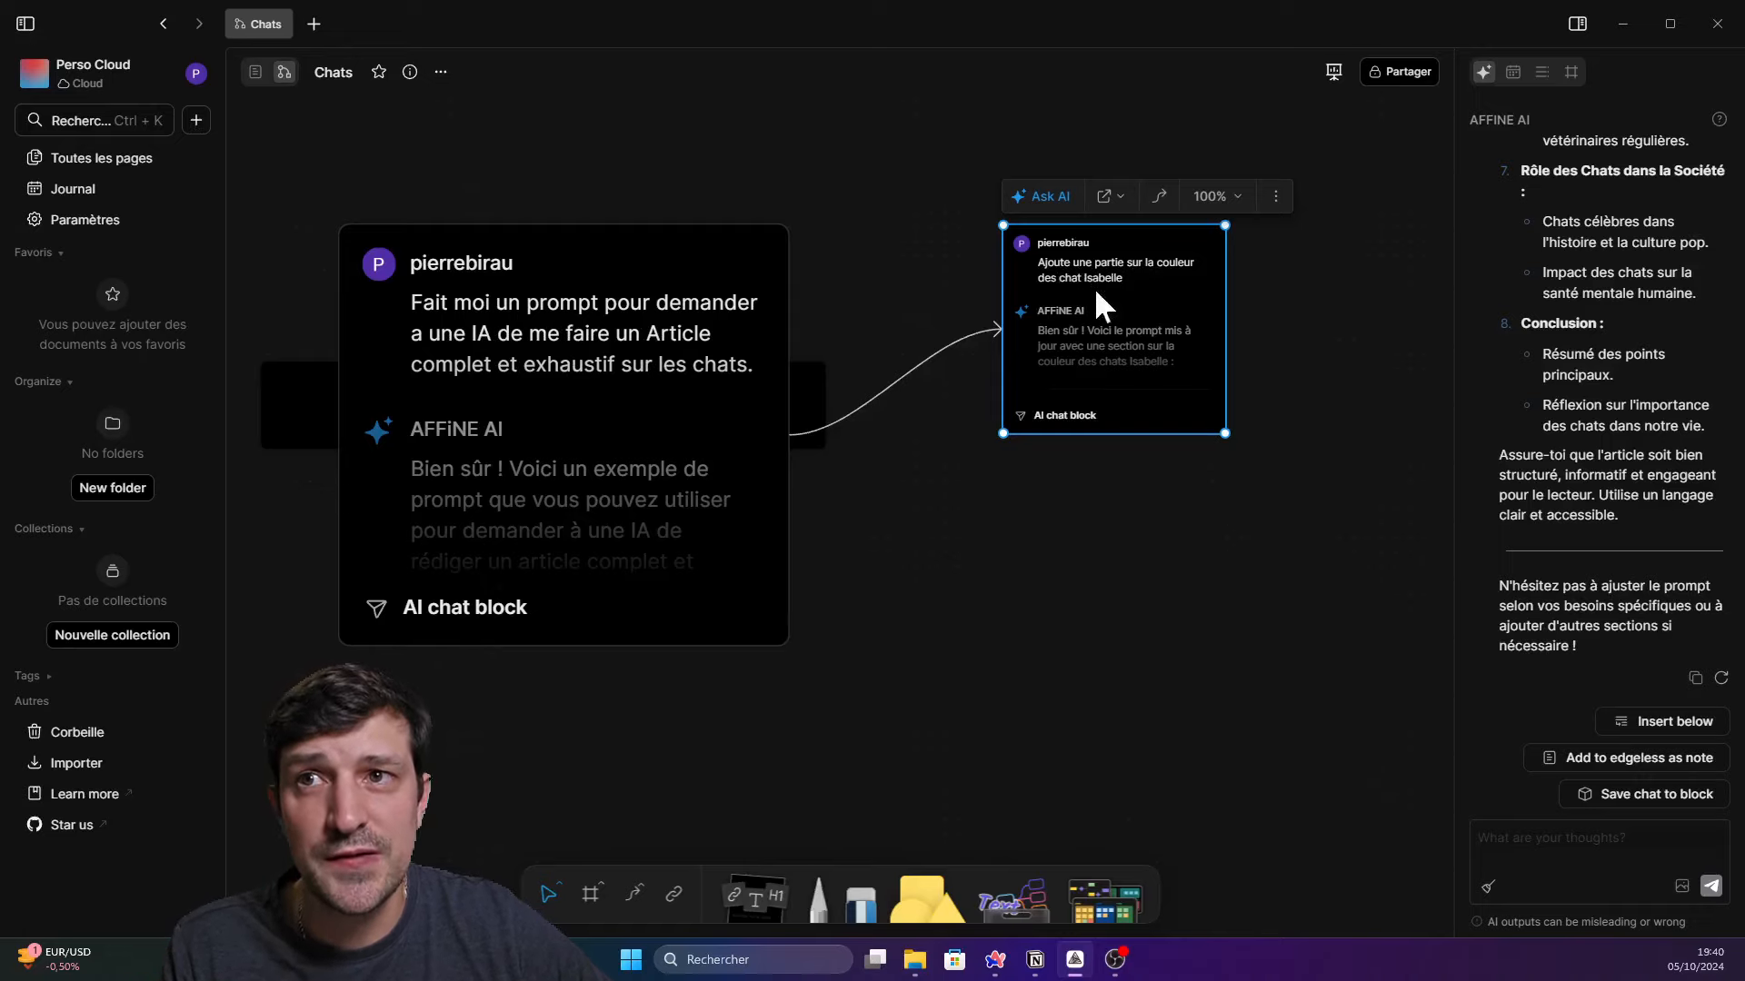
scroll(1102, 421, right, 5)
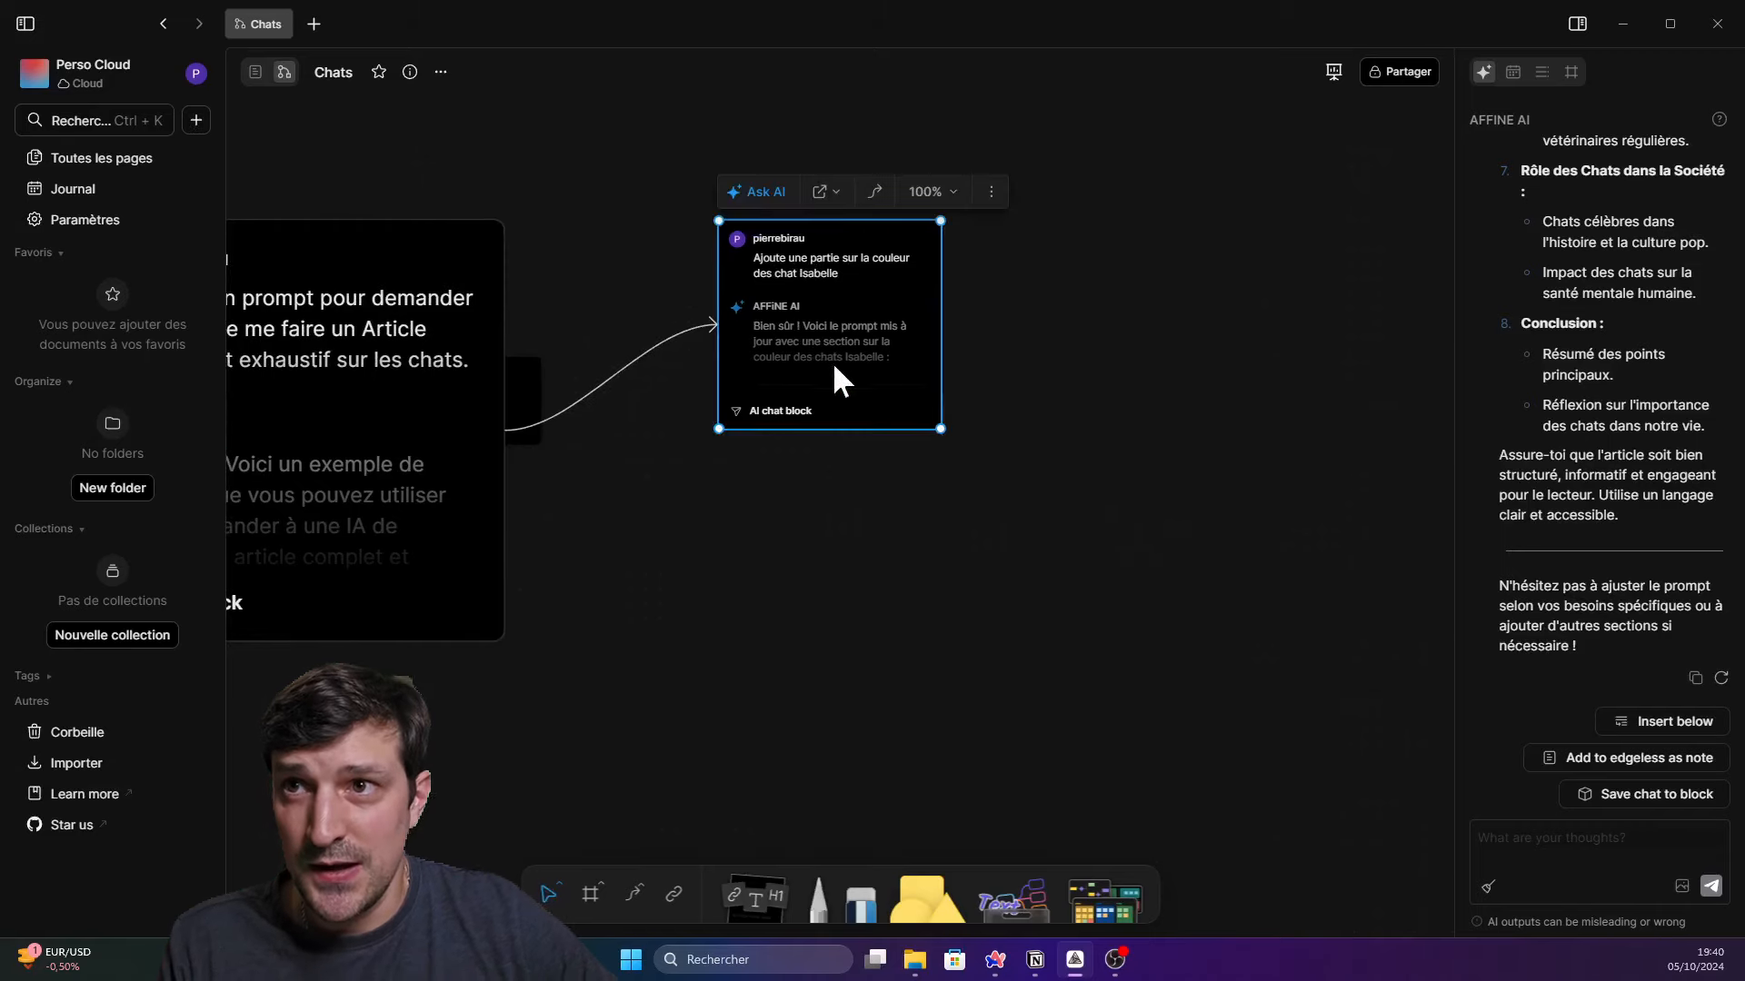
double_click(859, 344)
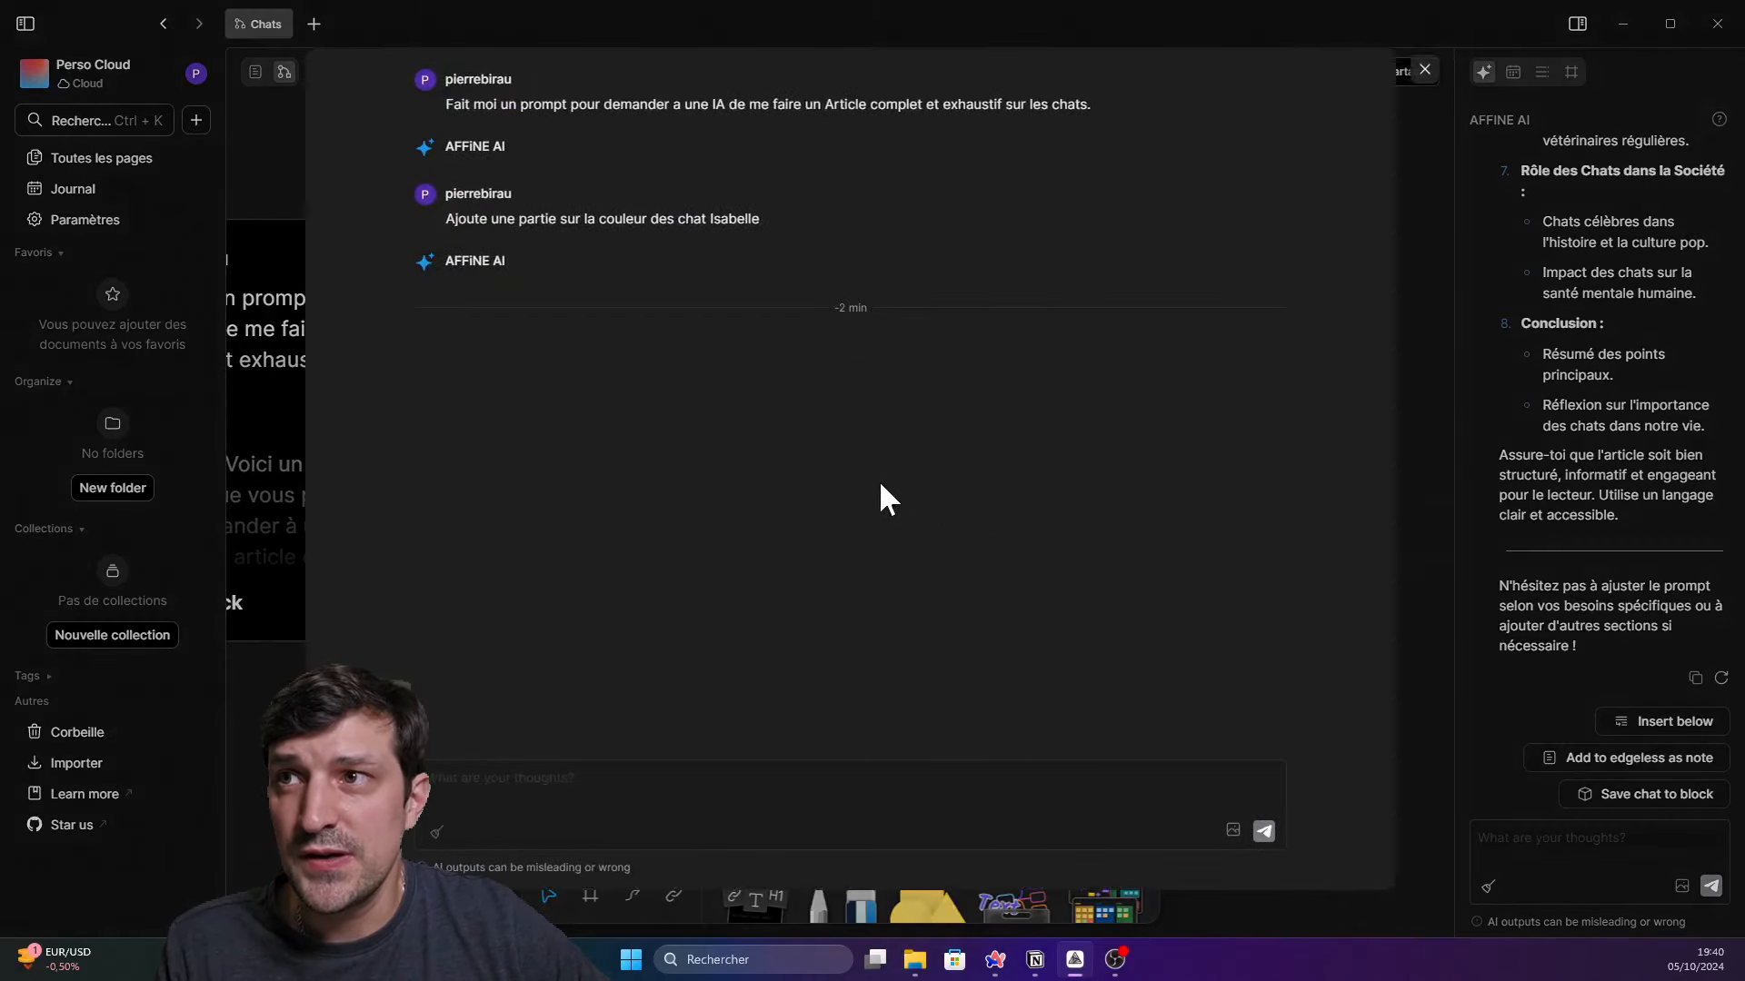
scroll(803, 427, down, 12)
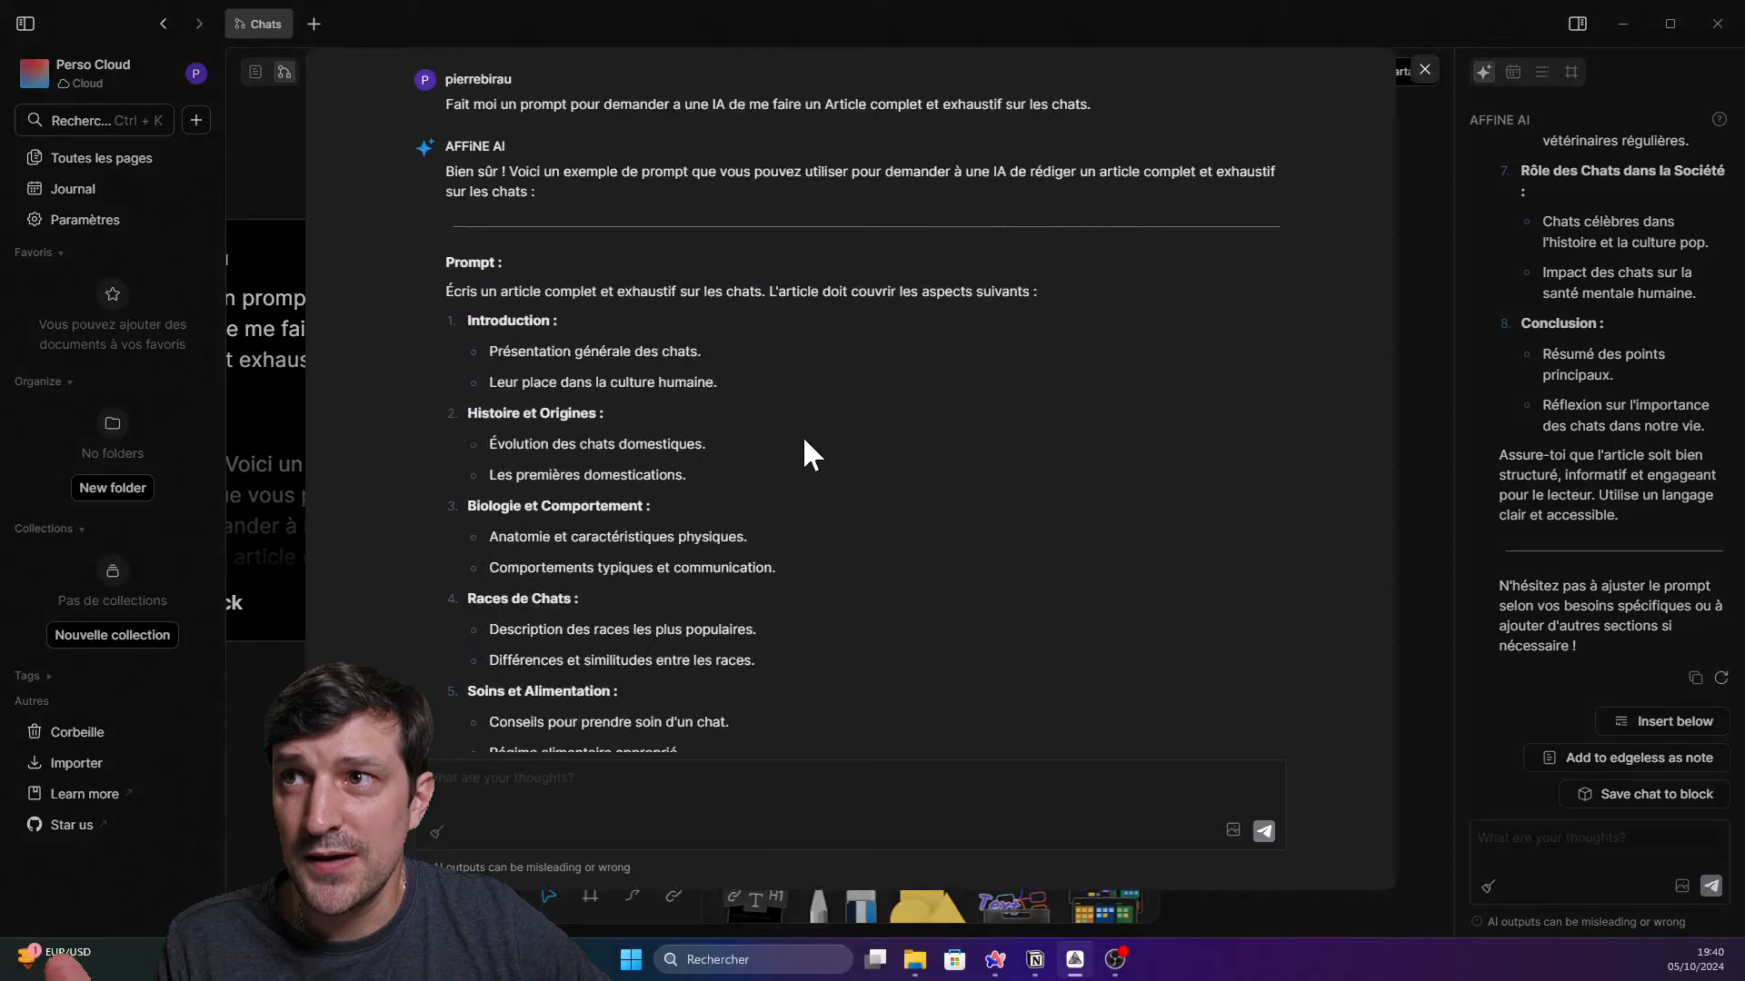
Read the rest of the follow-up chat's history, close it, and view both linked AI chat blocks on the canvas
scroll(804, 463, down, 8)
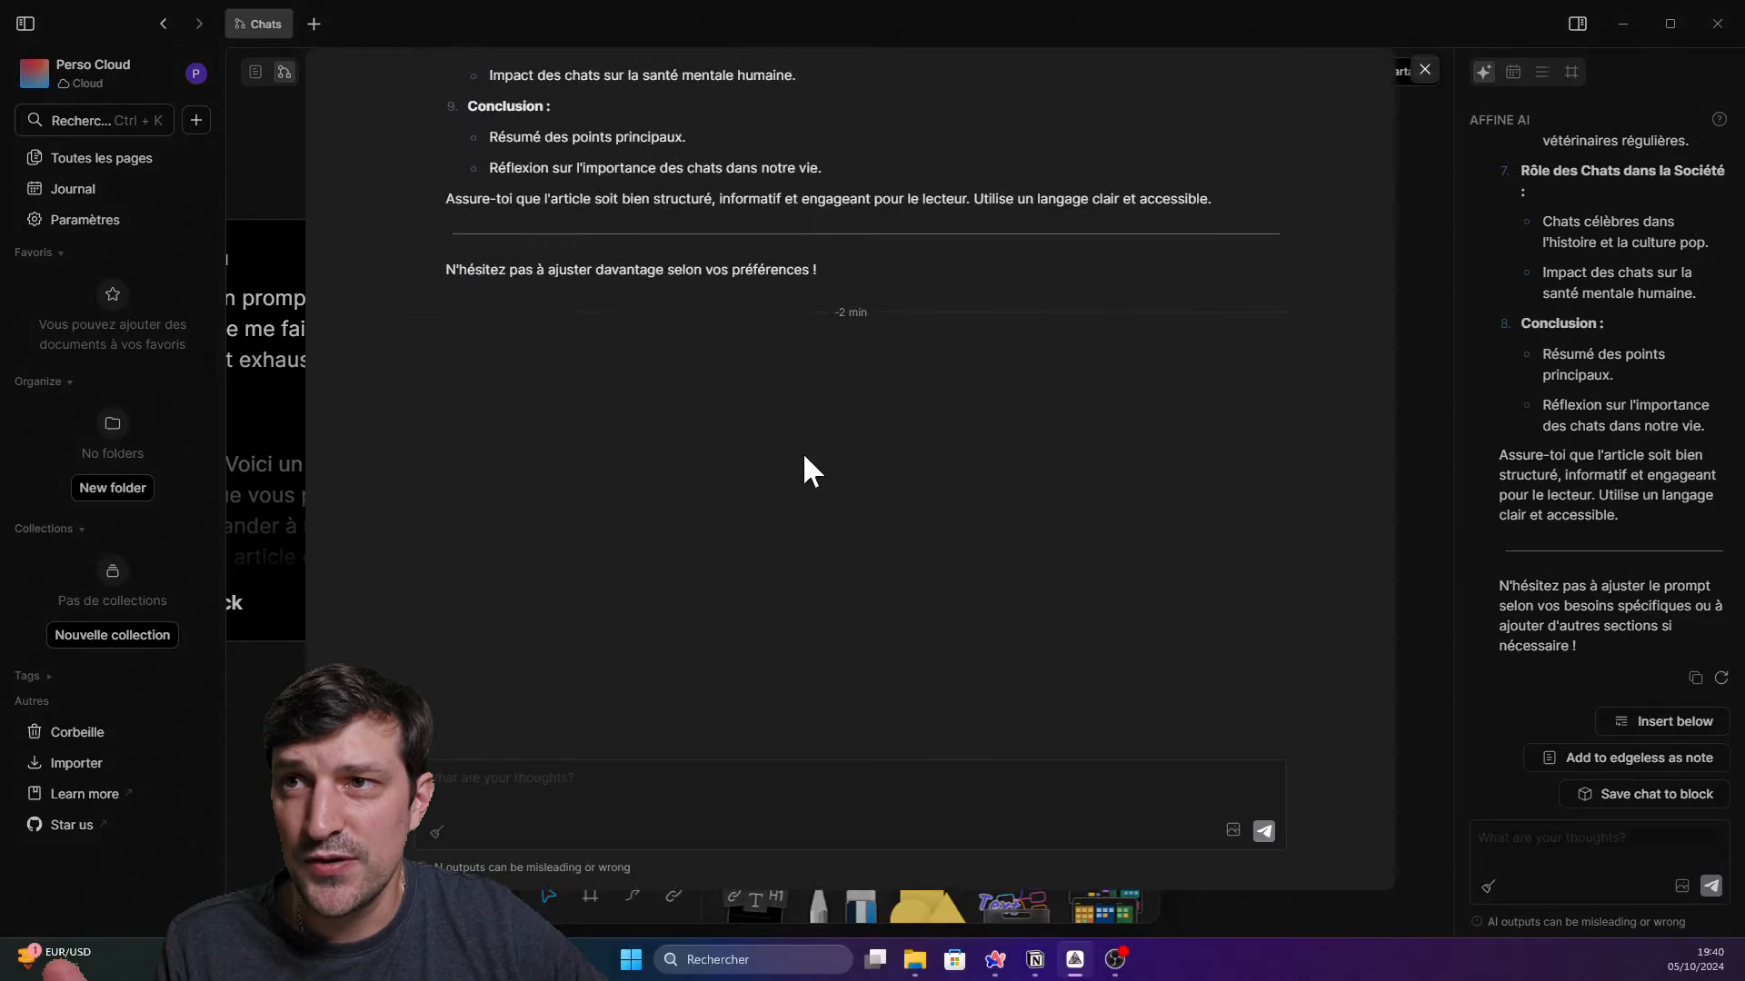
click(1441, 269)
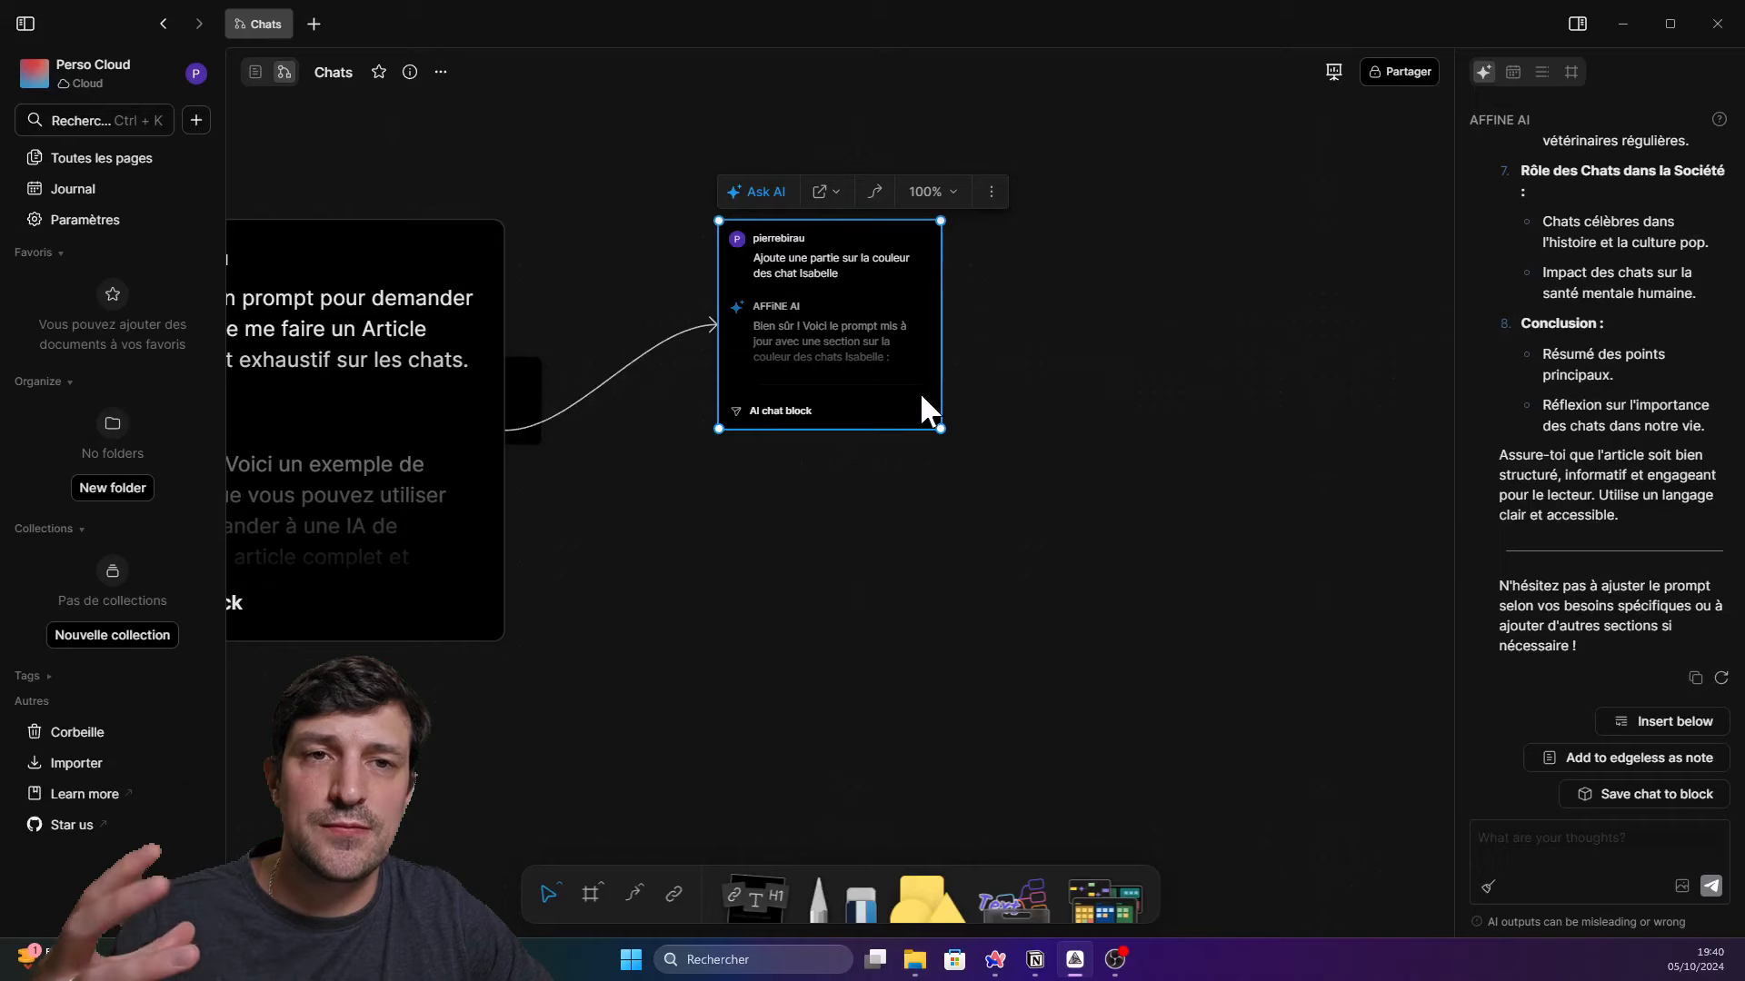
drag(360, 430, 656, 452)
click(666, 491)
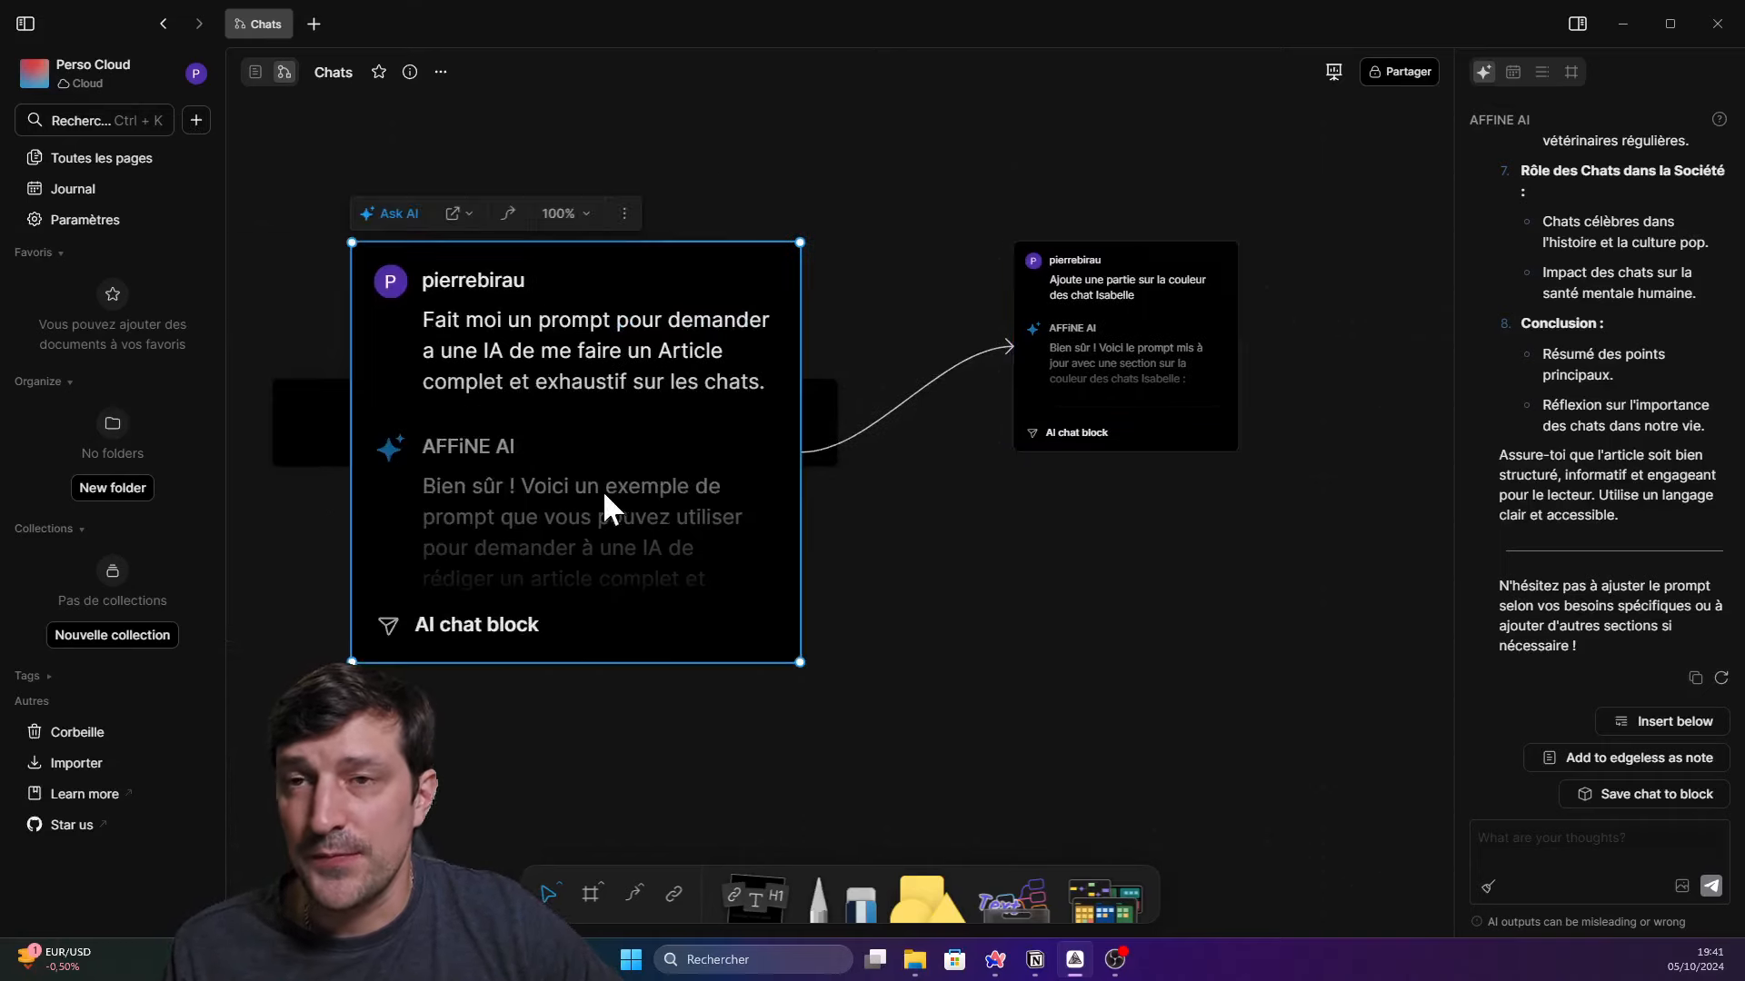
Copy the full article prompt on cats from the AI's answer in the chat conversation
scroll(1582, 427, up, 15)
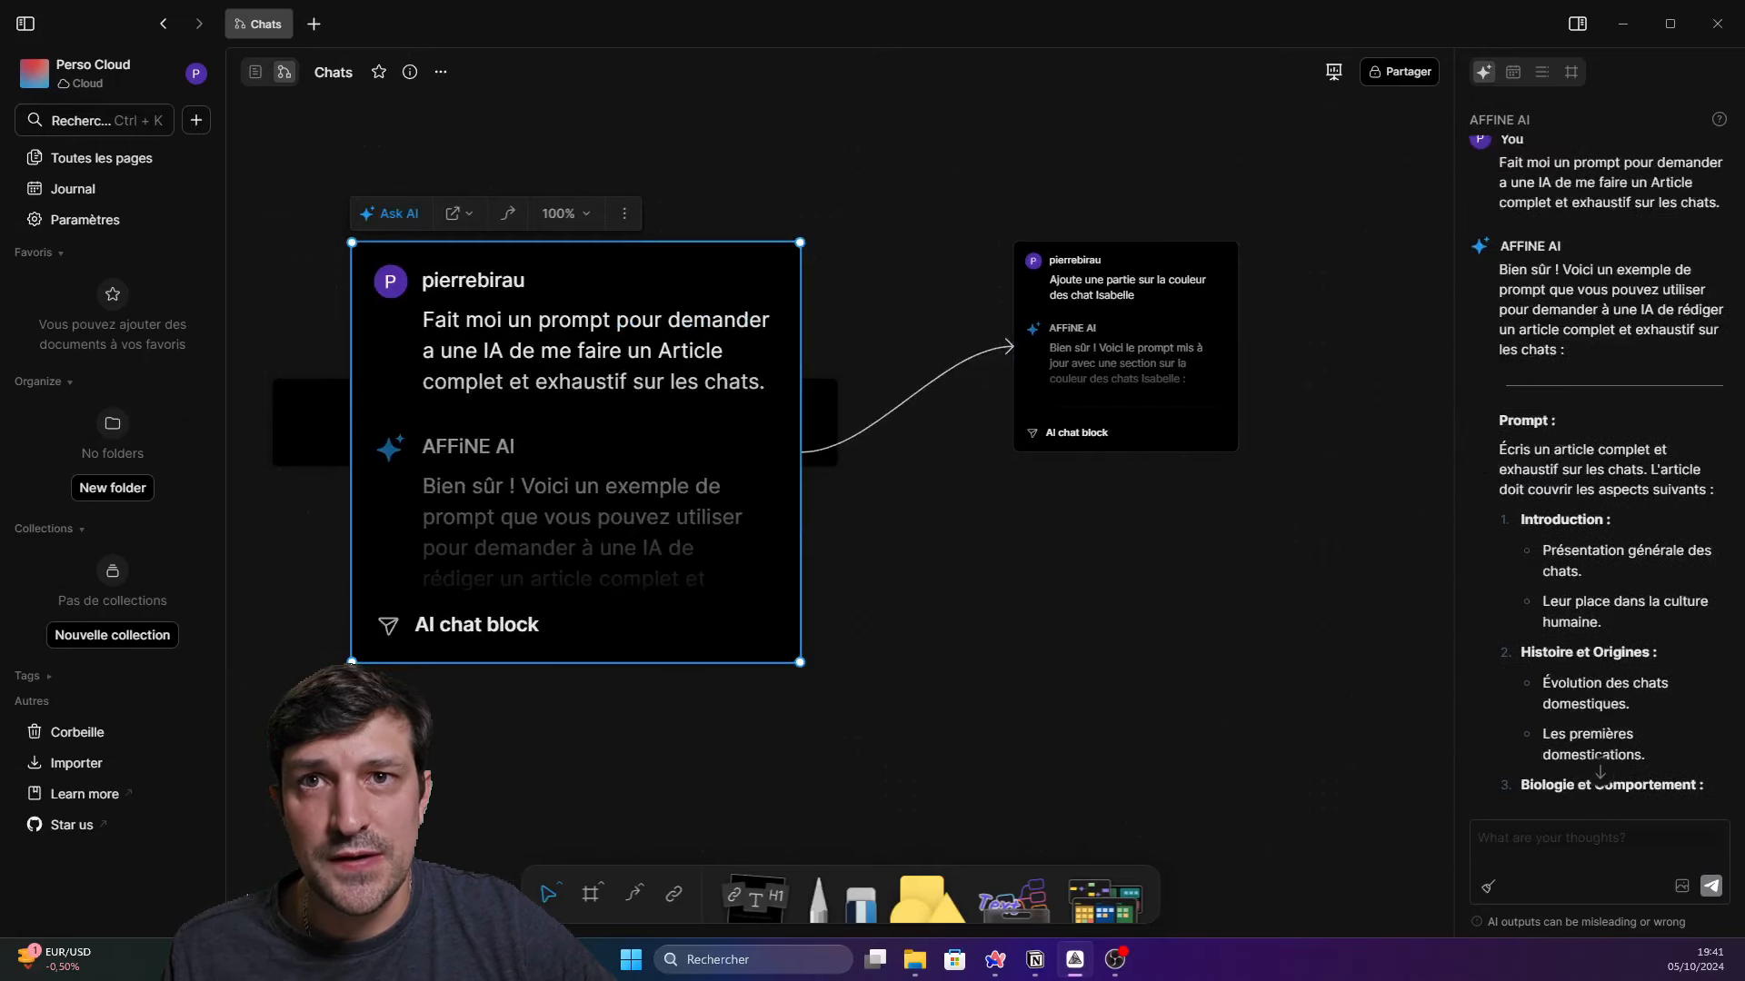
drag(1495, 357, 1639, 518)
Delete everything on the edgeless canvas and switch the Chats document to page mode
click(1054, 565)
key(ctrl+a)
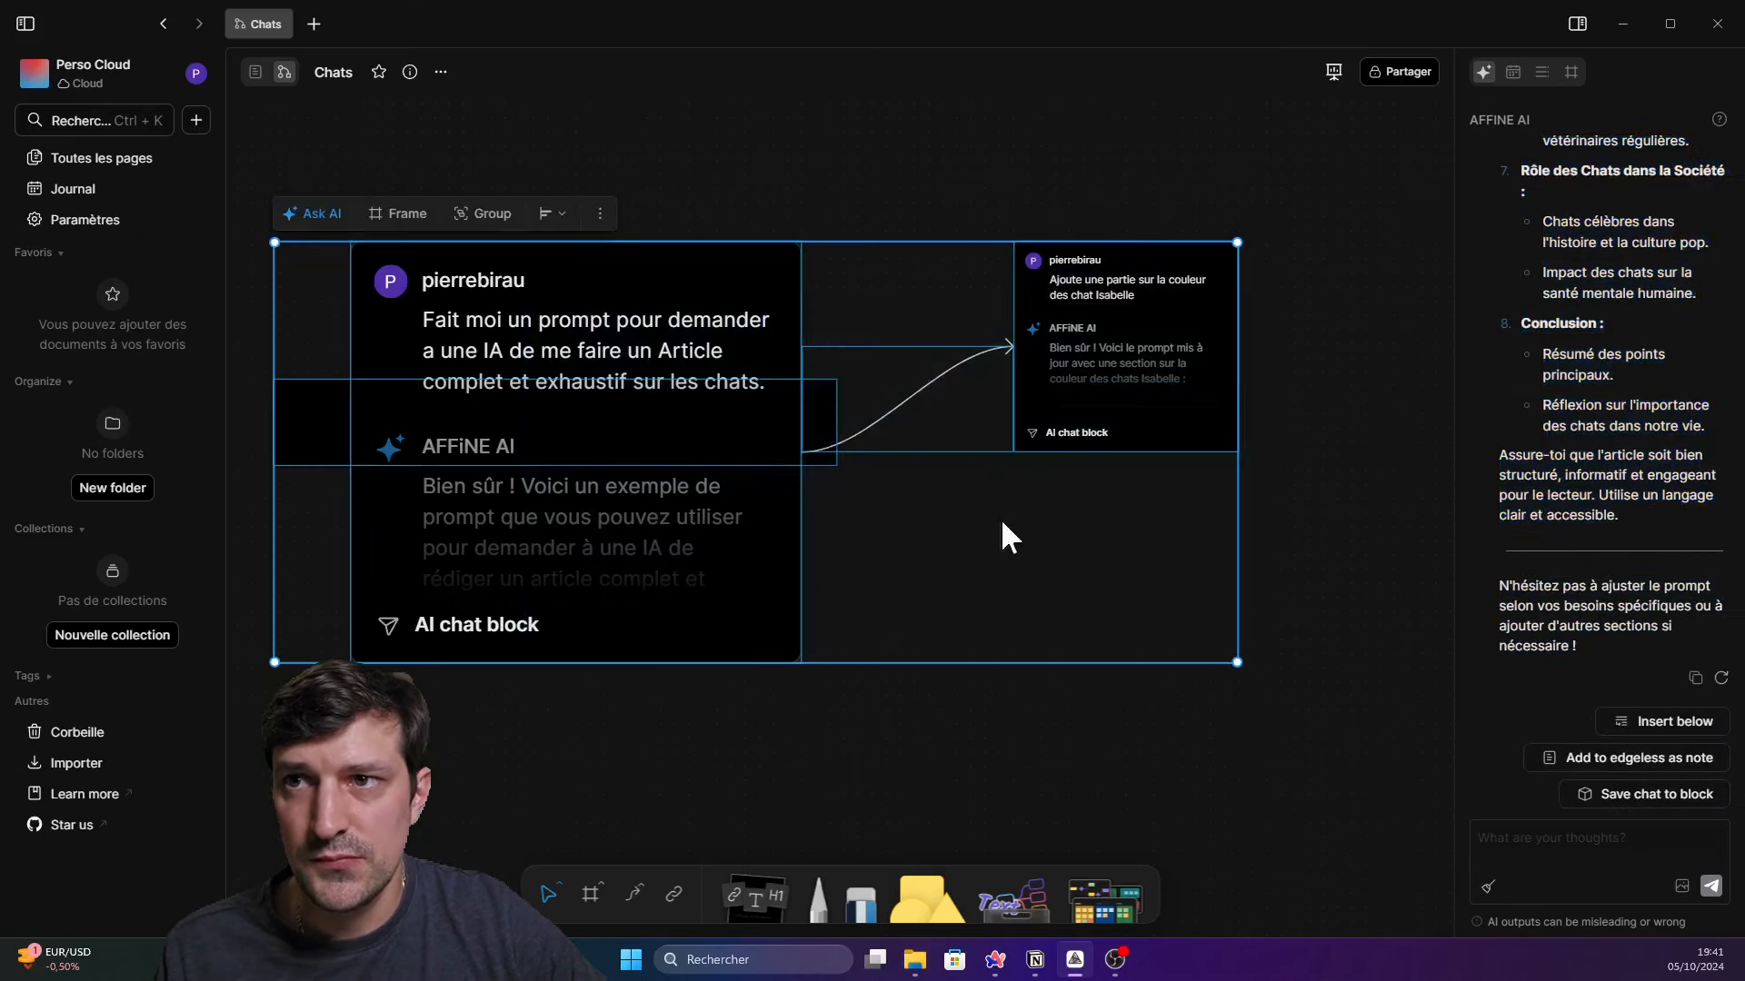
key(Delete)
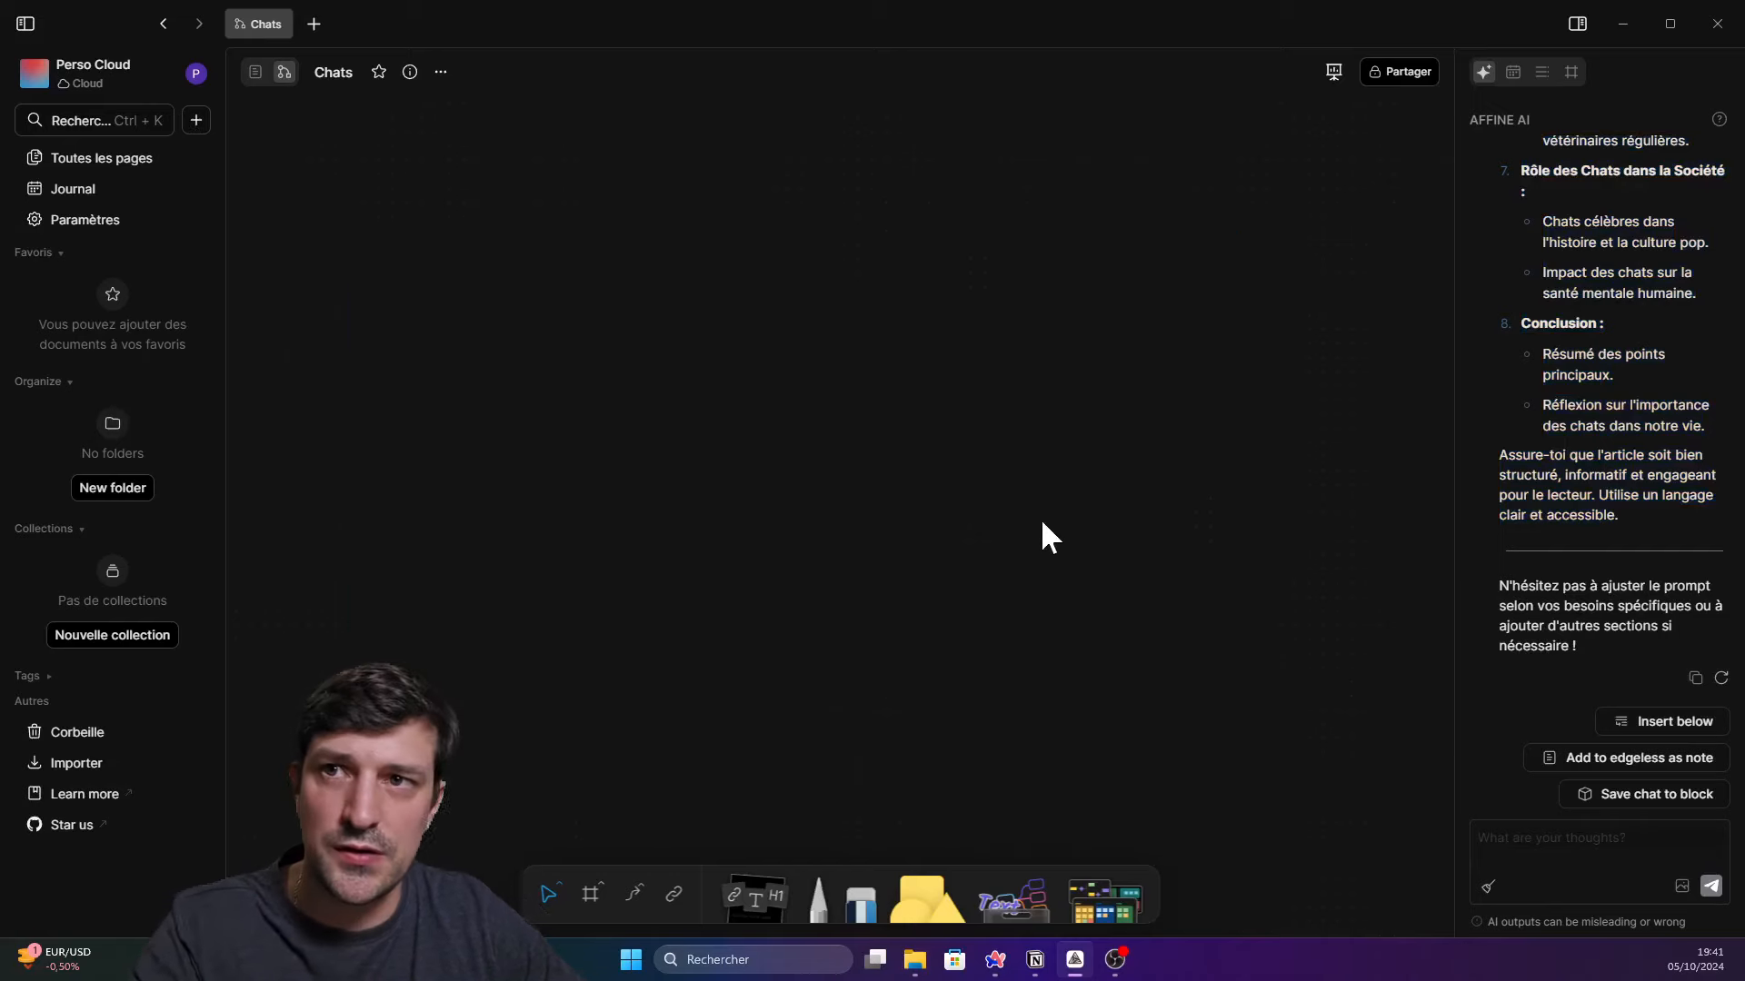
click(257, 72)
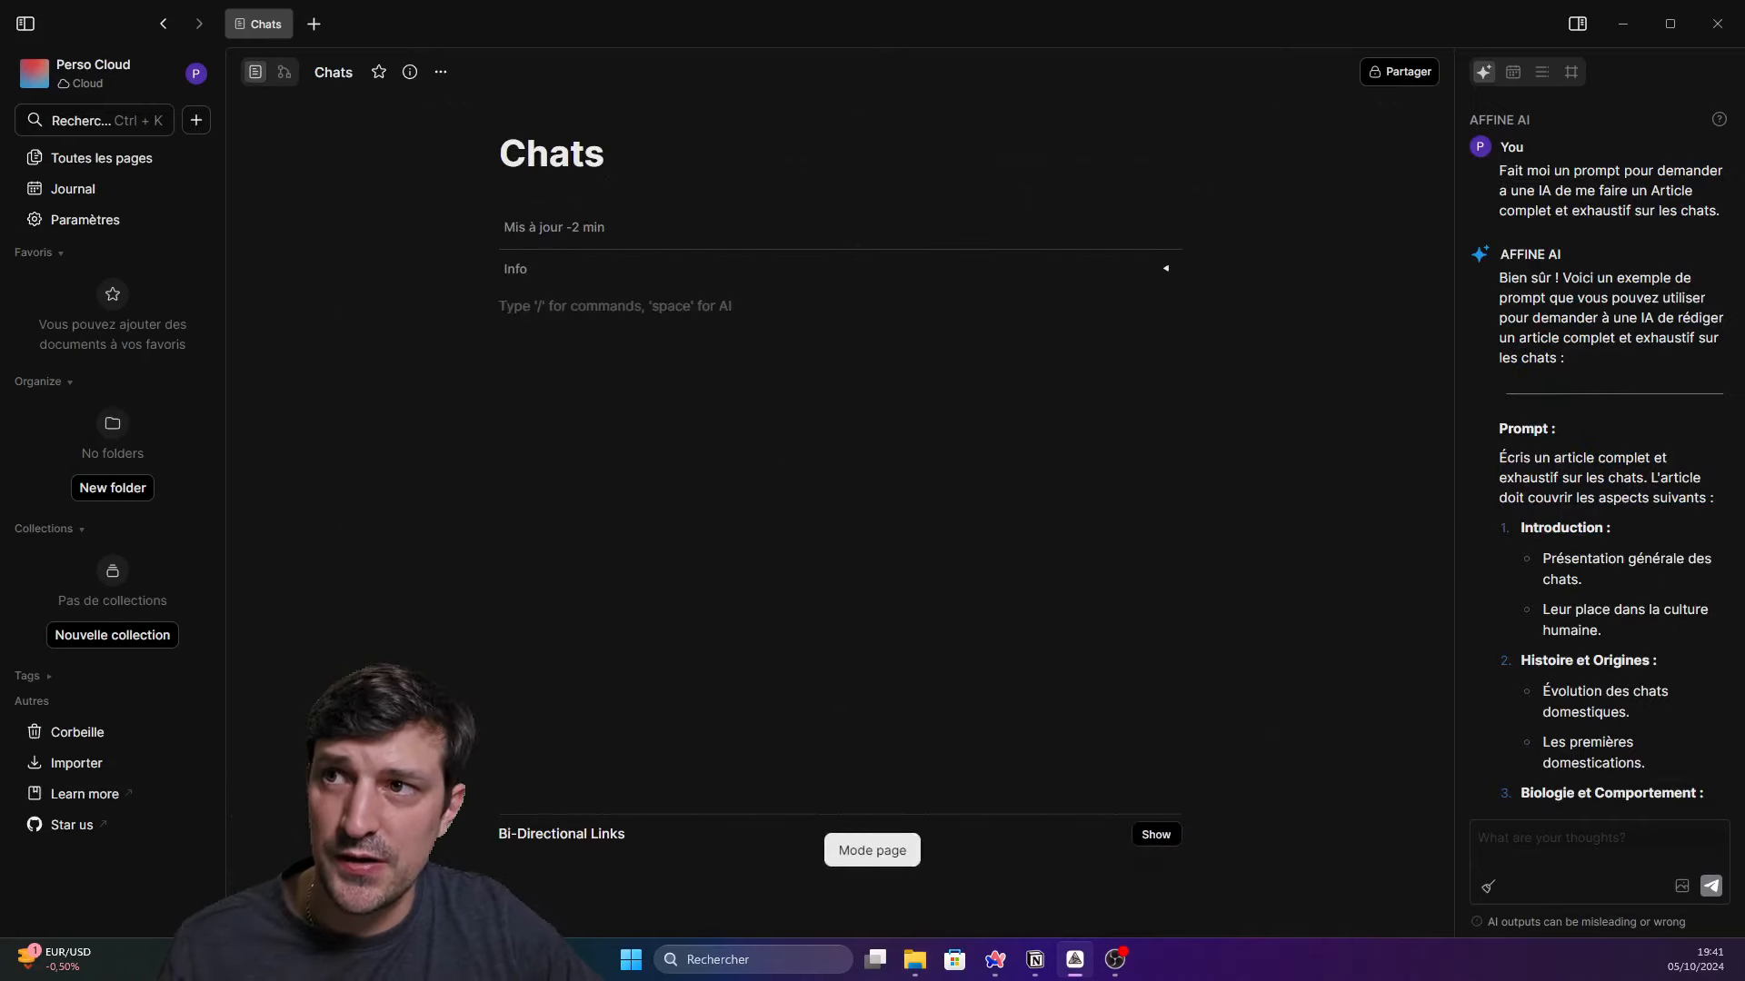
key(space)
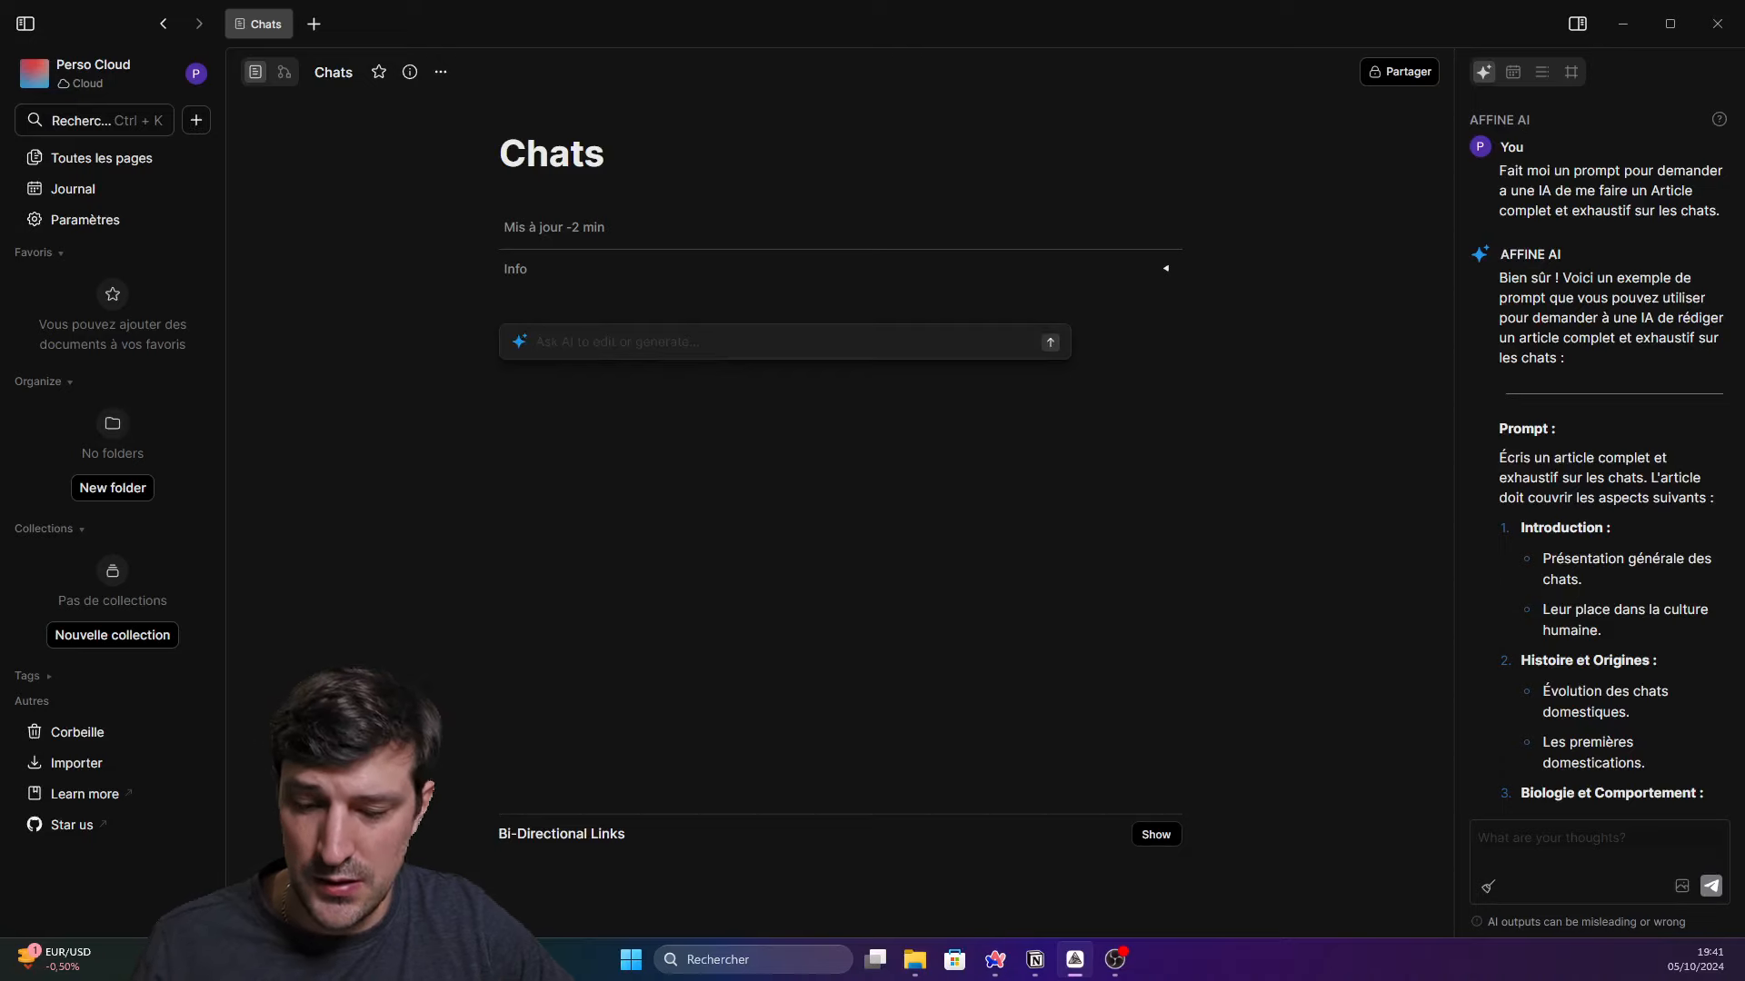
text(Écris un article complet et exhaustif sur les chats. L'article doit couvrir les aspects suivants : Introduction : Présentation générale des chats. Leur place dans la culture humaine. Histoire et Origines : Évolution des chats domestiques. Les premières domestications. Biologie et Comportement : Anatomie et caractéristiques physiques. Comportements typiques et communication. Races de Chats : Description des races les plus populaires. Différences et similitudes entre les races. Soins et Alimentation : Conseils pour prendre soin d'un chat. Régime alimentaire approprié. Santé et Bien-être : Maladies courantes et prévention. Importance des visites vétérinaires régulières. Rôle des Chats dans la Société : Chats célèbres dans l'histoire et la culture pop. Impact des chats sur la santé mentale humaine. Conclusion : Résumé des points principaux. Réflexion sur l'importance des chats dans notre vie. Assure-toi que l'article soit bien structuré, informatif et engageant pour le lecteur. Utilise un langage clair et accessible.)
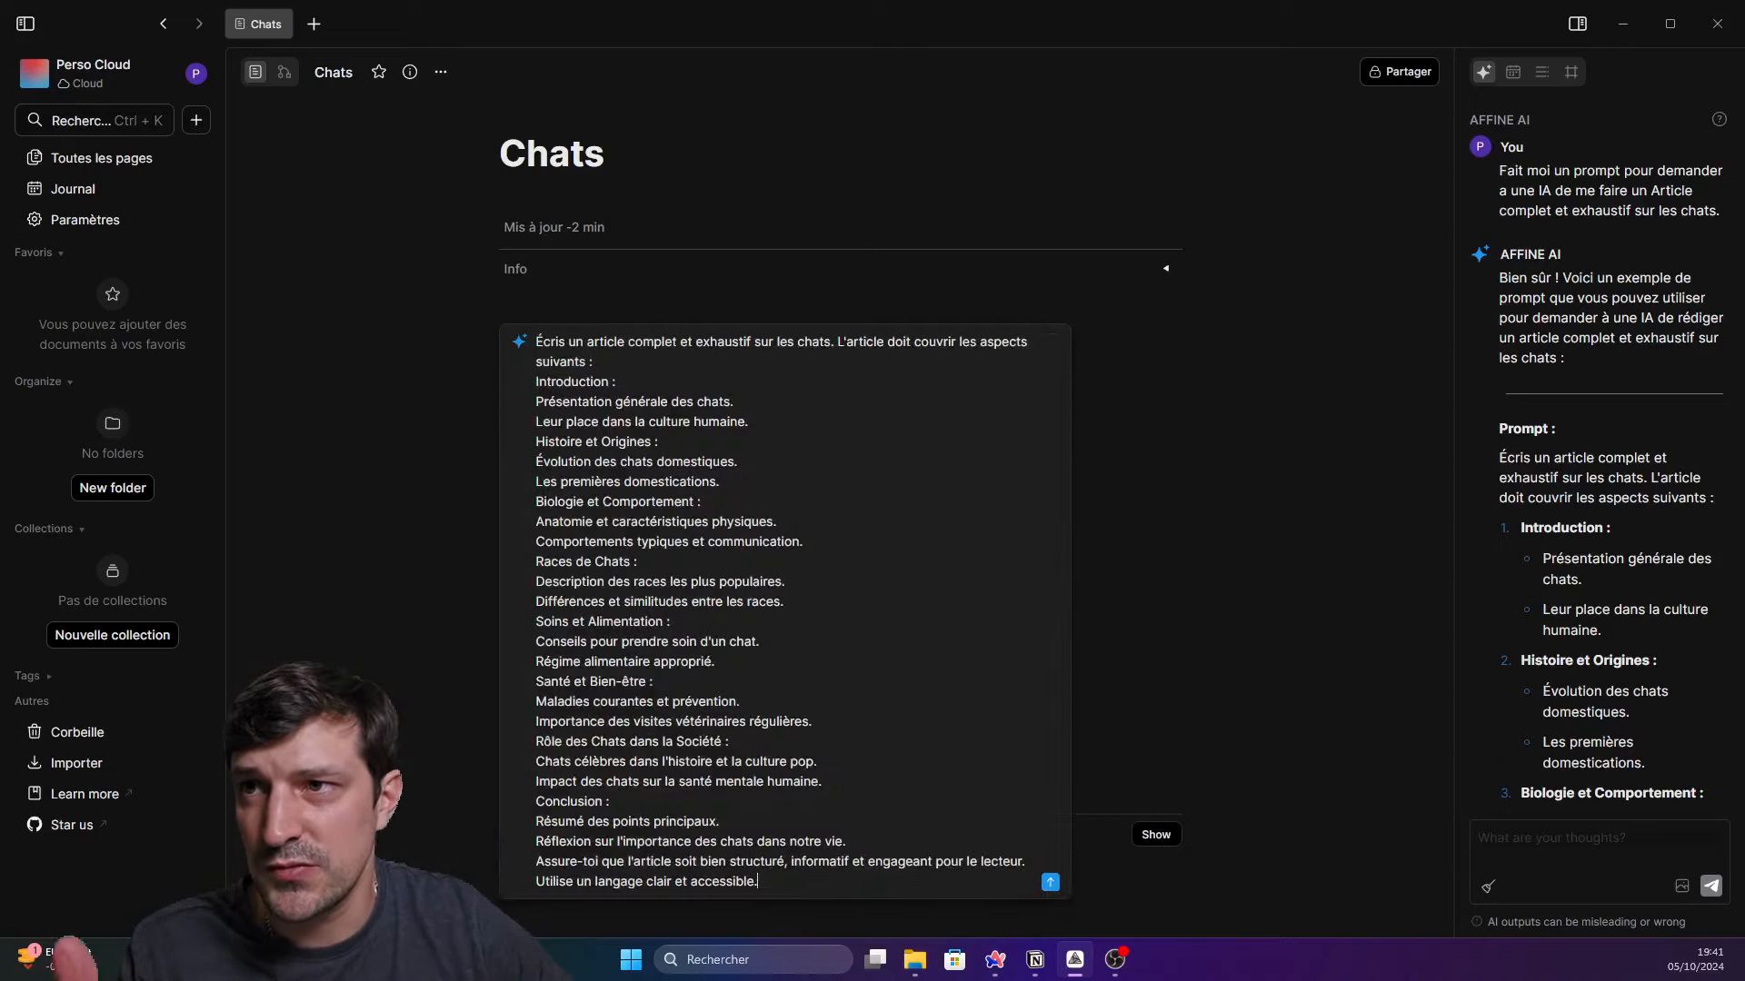
click(1050, 882)
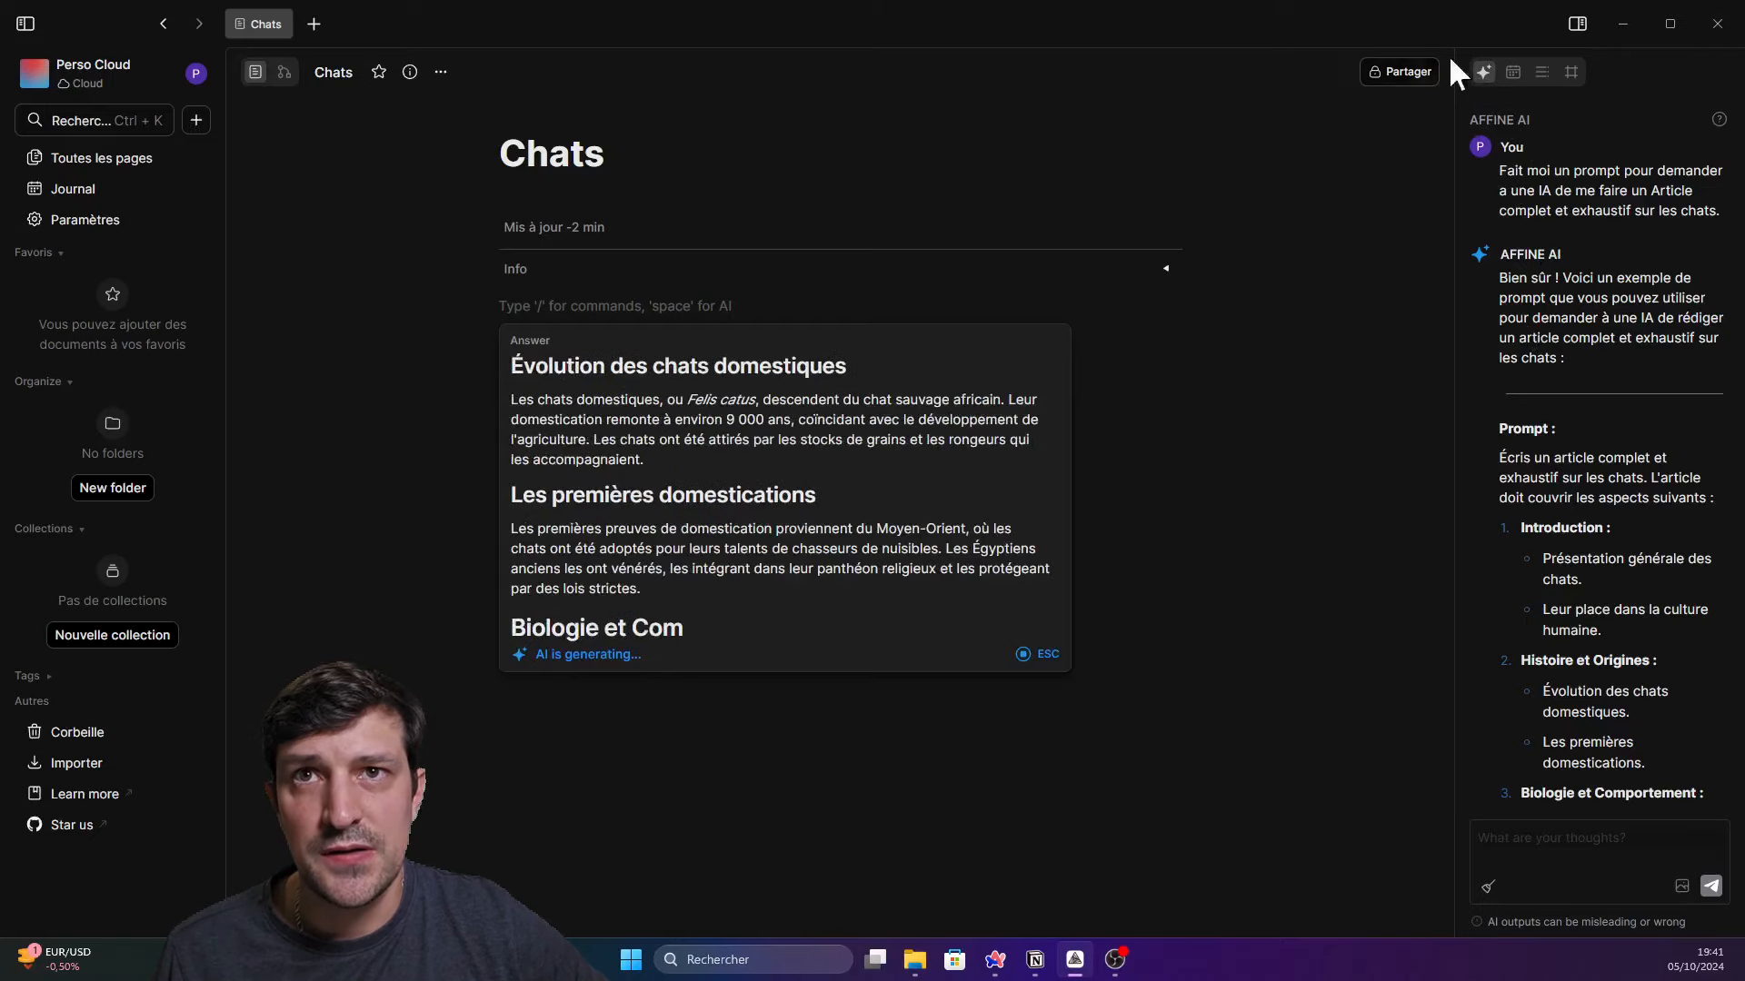
click(1578, 24)
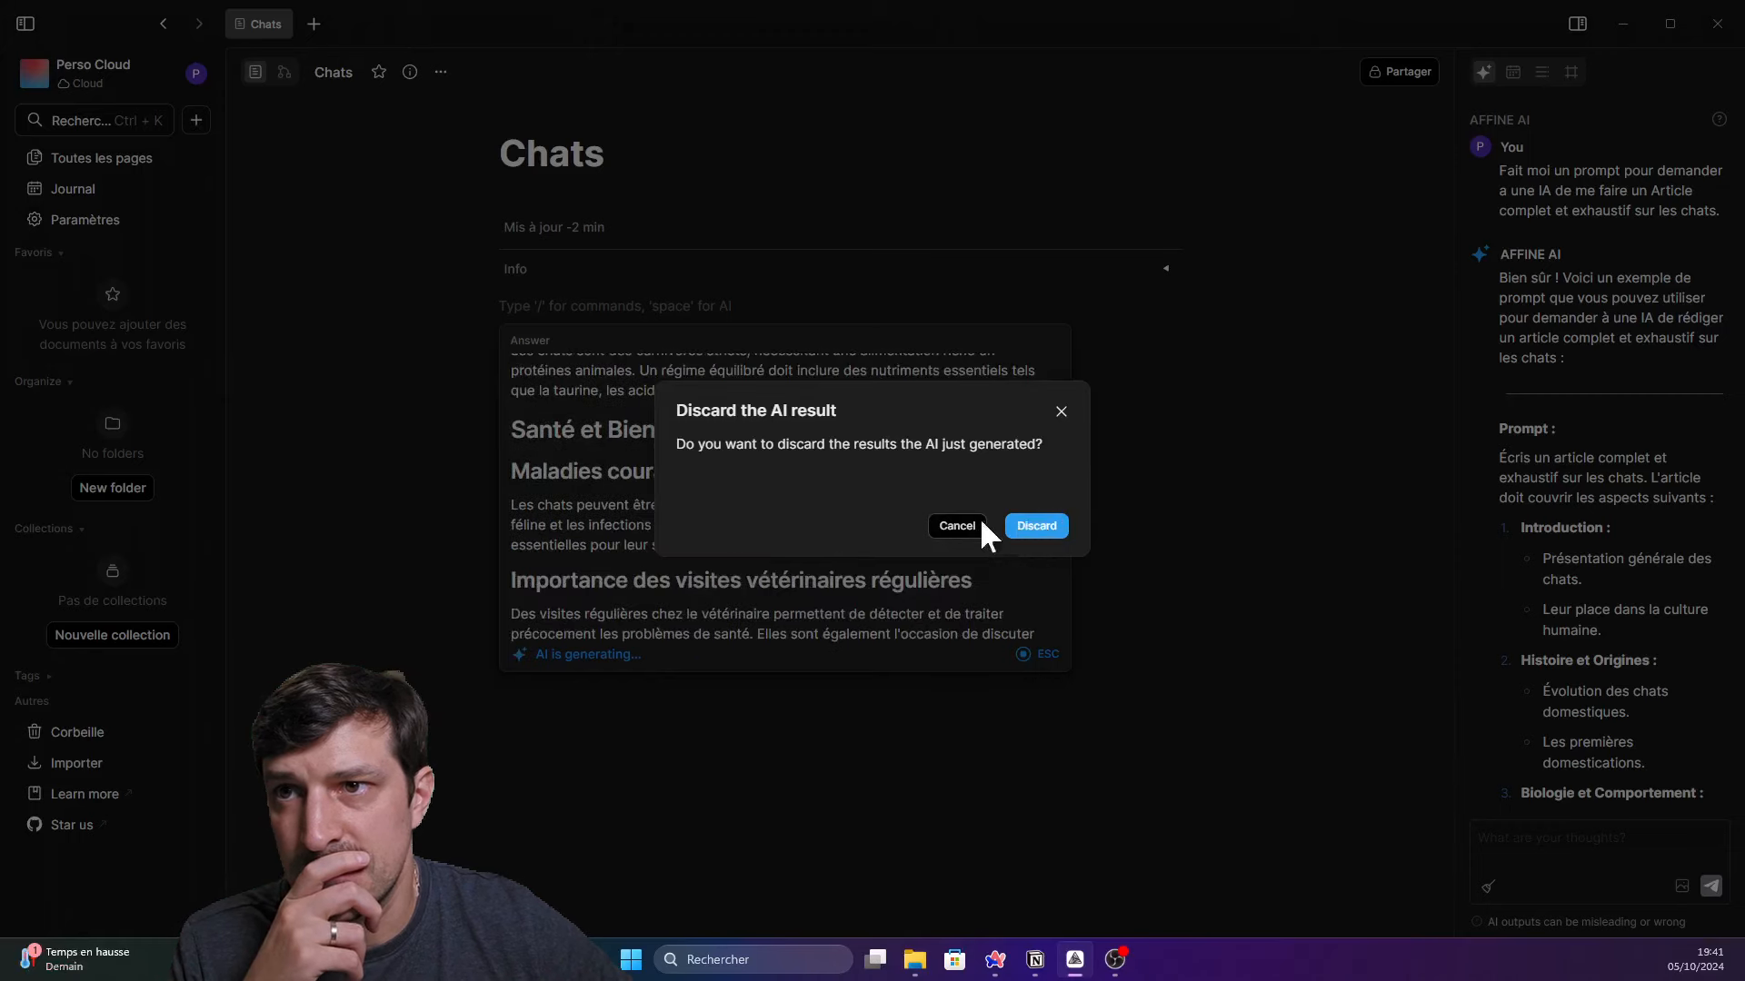
click(1036, 527)
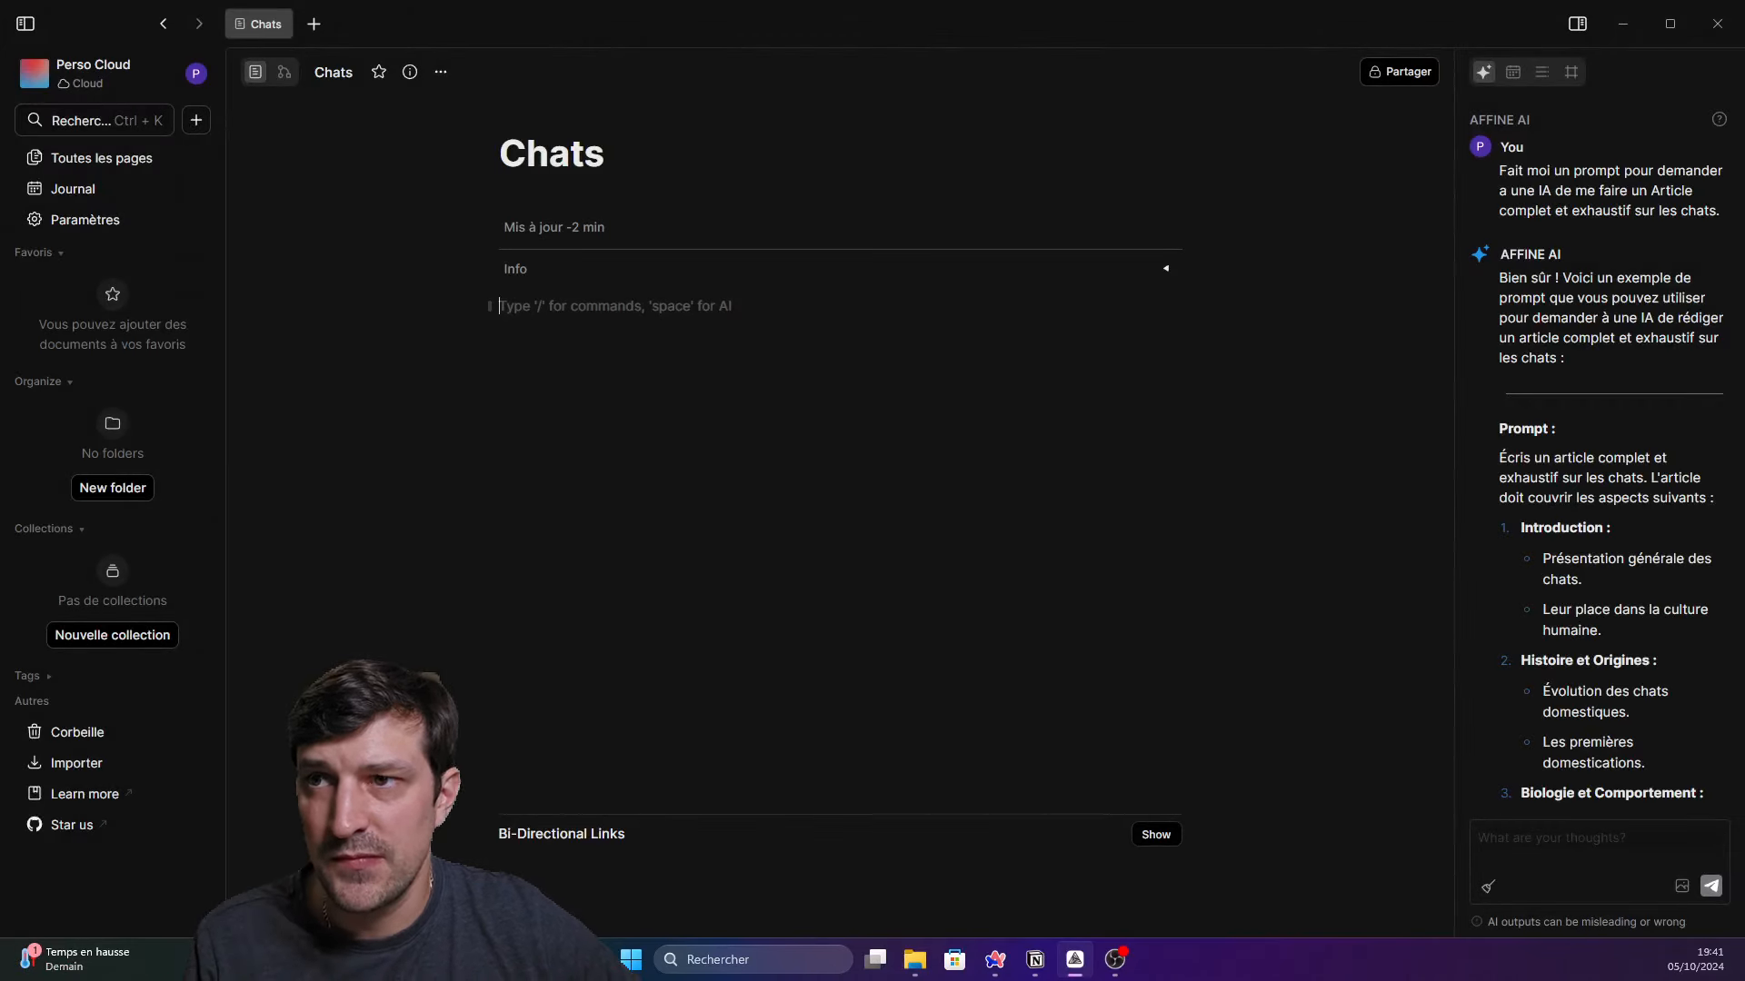
key(space)
key(Escape)
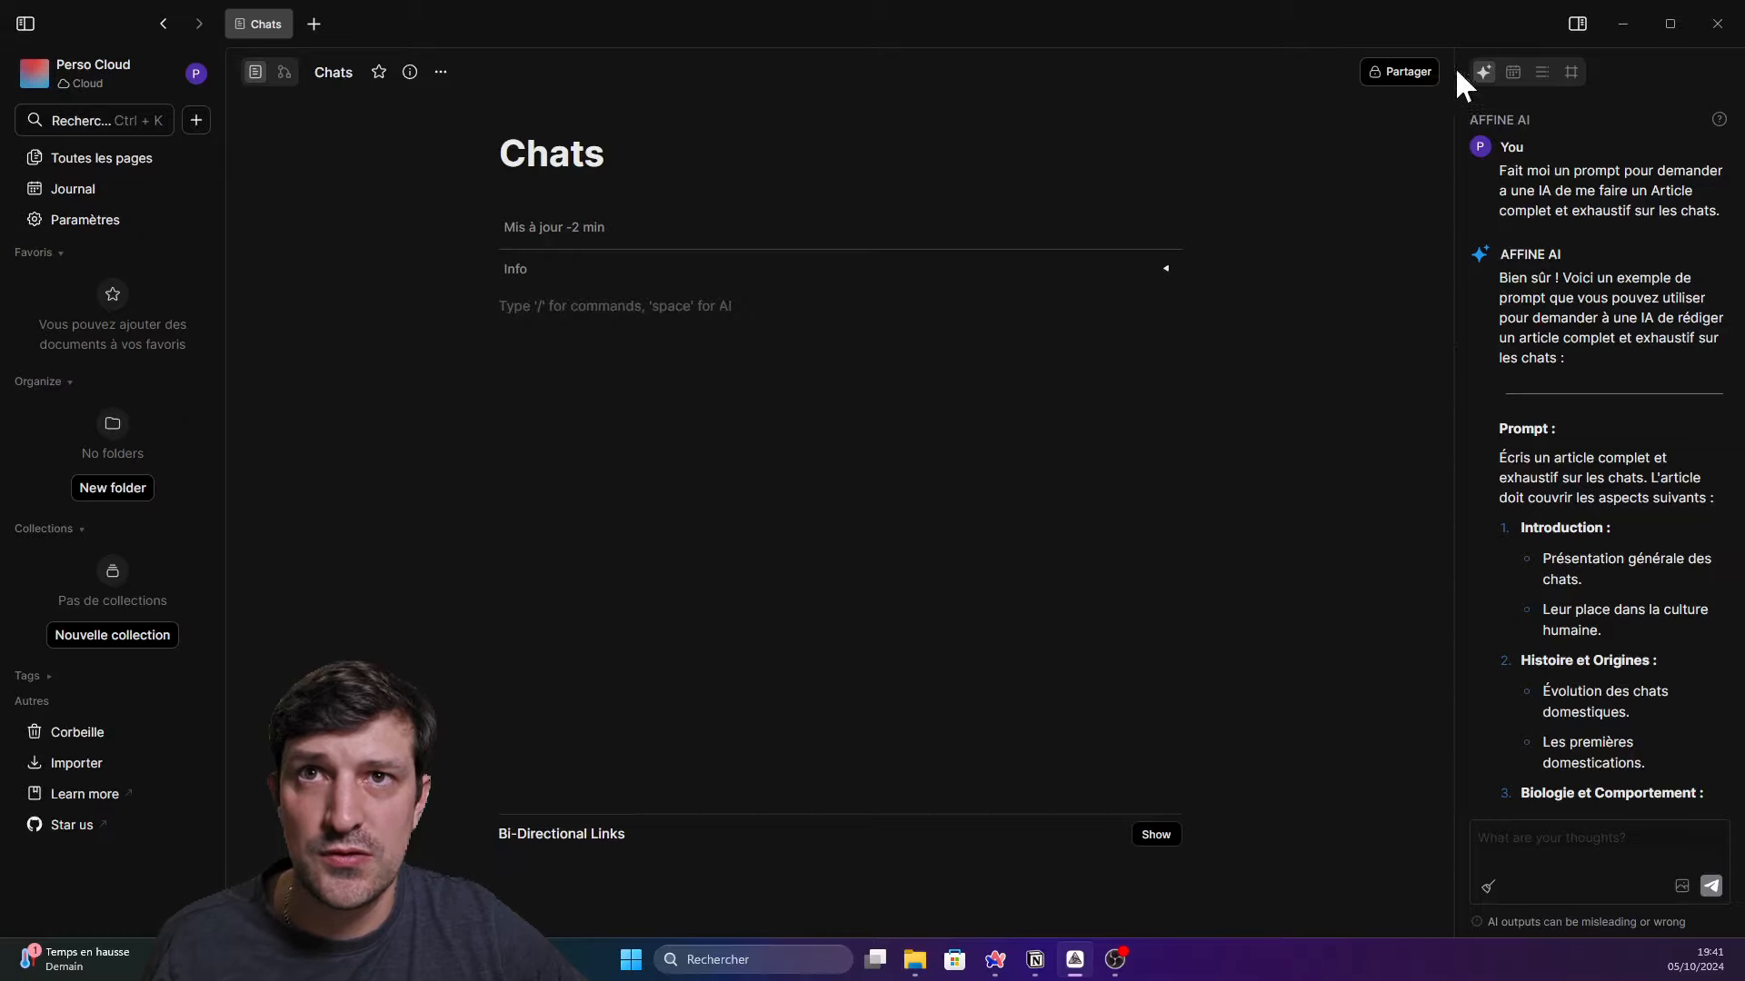
Hide the AI chat sidebar, have the inline AI write the cat article from the copied prompt, and insert the answer below
click(1573, 25)
key(space)
text(Écris un article complet et exhaustif sur les chats. L'article doit couvrir les aspects suivants : Introduction : Présentation générale des chats. Leur place dans la culture humaine. Histoire et Origines : Évolution des chats domestiques. Les premières domestications. Biologie et Comportement : Anatomie et caractéristiques physiques. Comportements typiques et communication. Races de Chats : Description des races les plus populaires. Différences et similitudes entre les races. Soins et Alimentation : Conseils pour prendre soin d'un chat. Régime alimentaire approprié. Santé et Bien-être : Maladies courantes et prévention. Importance des visites vétérinaires régulières. Rôle des Chats dans la Société : Chats célèbres dans l'histoire et la culture pop. Impact des chats sur la santé mentale humaine. Conclusion : Résumé des points principaux. Réflexion sur l'importance des chats dans notre vie. Assure-toi que l'article soit bien structuré, informatif et engageant pour le lecteur. Utilise un langage clair et accessible.)
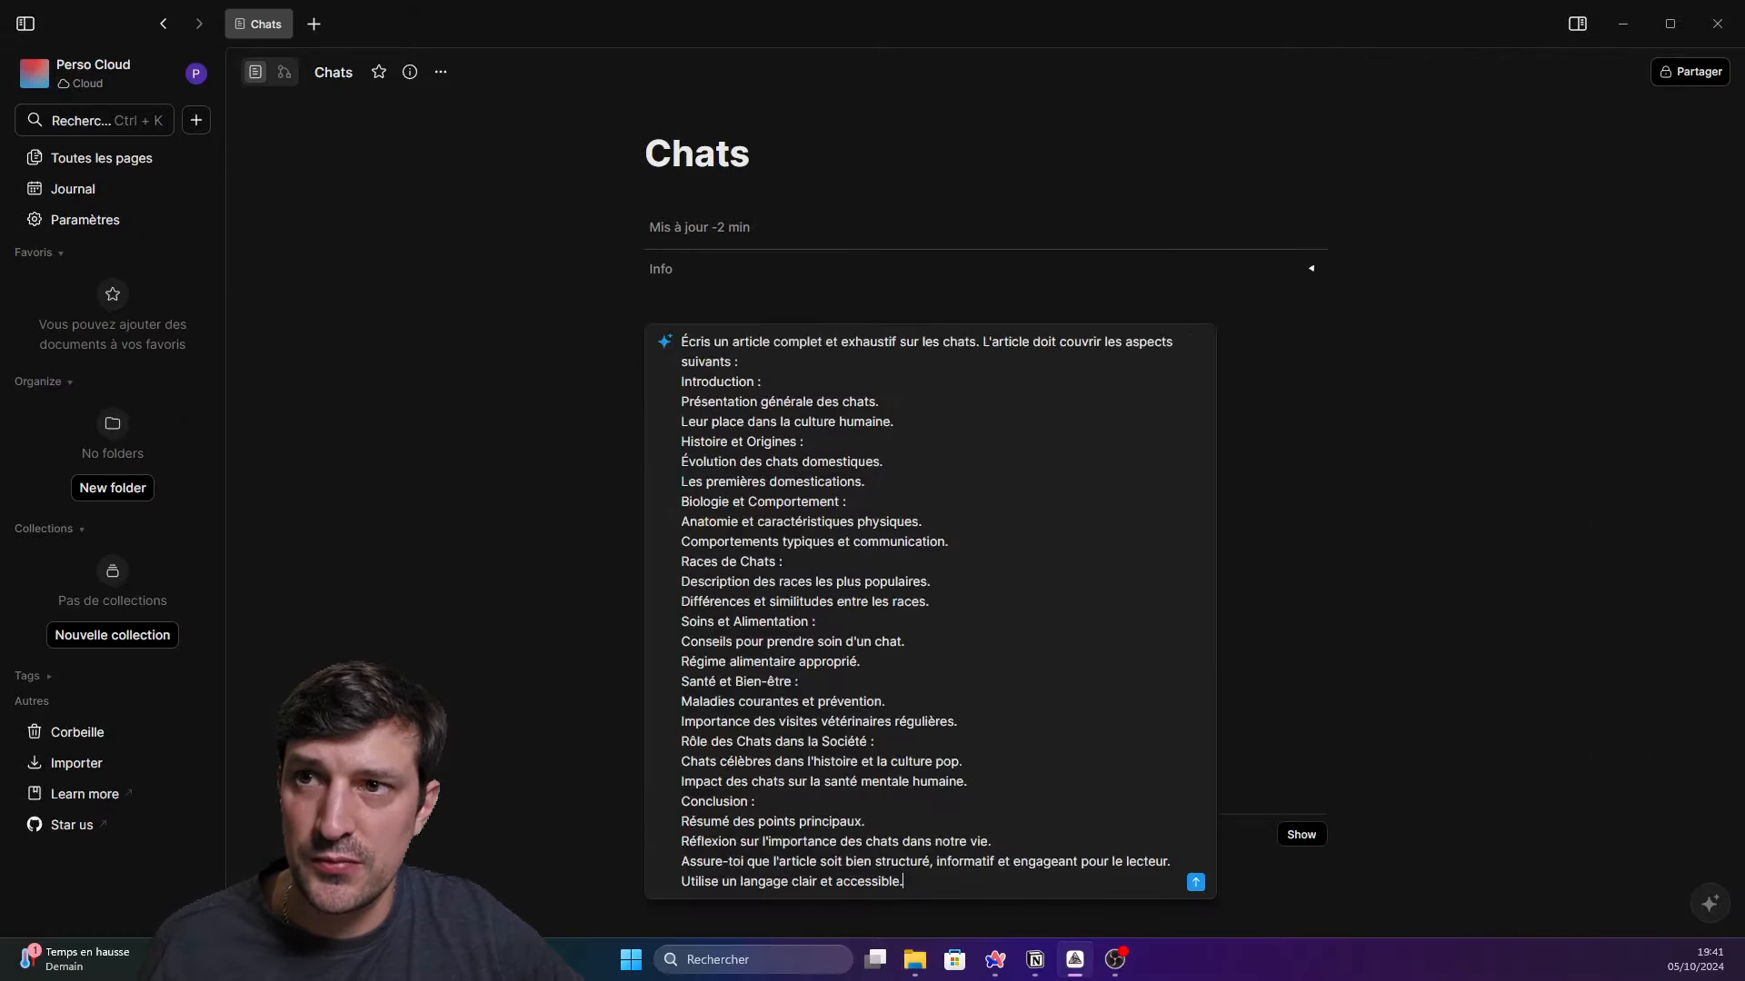
click(1195, 883)
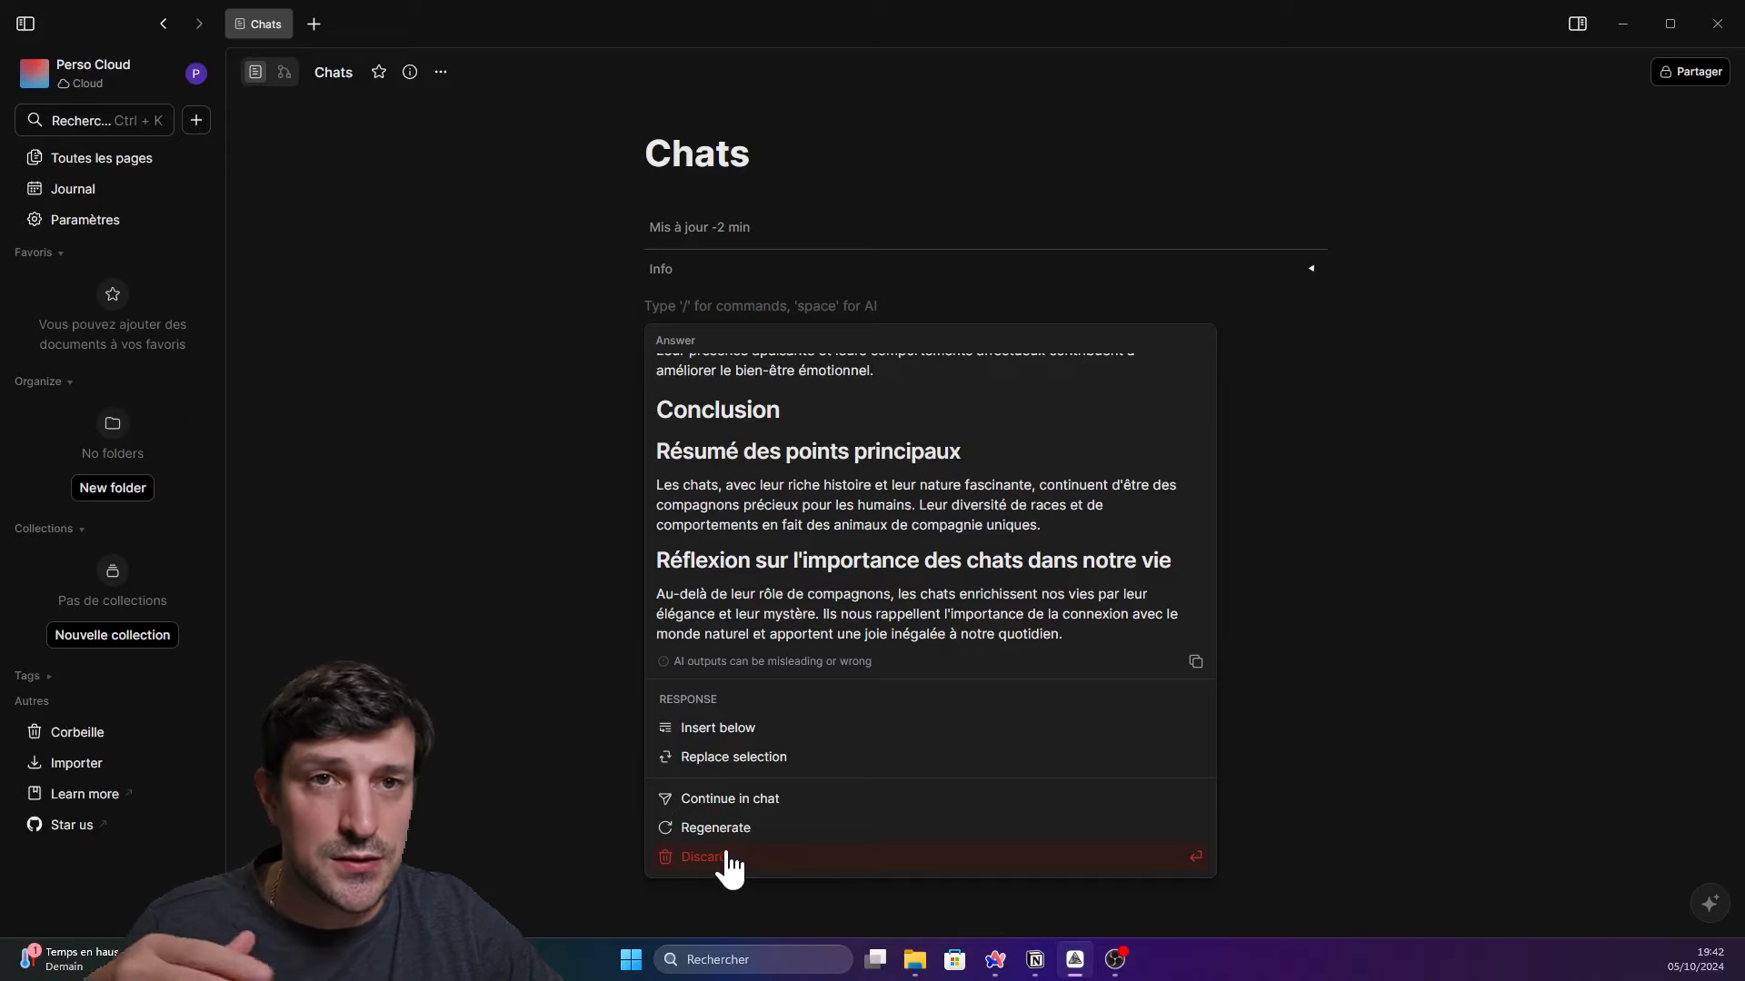
click(722, 729)
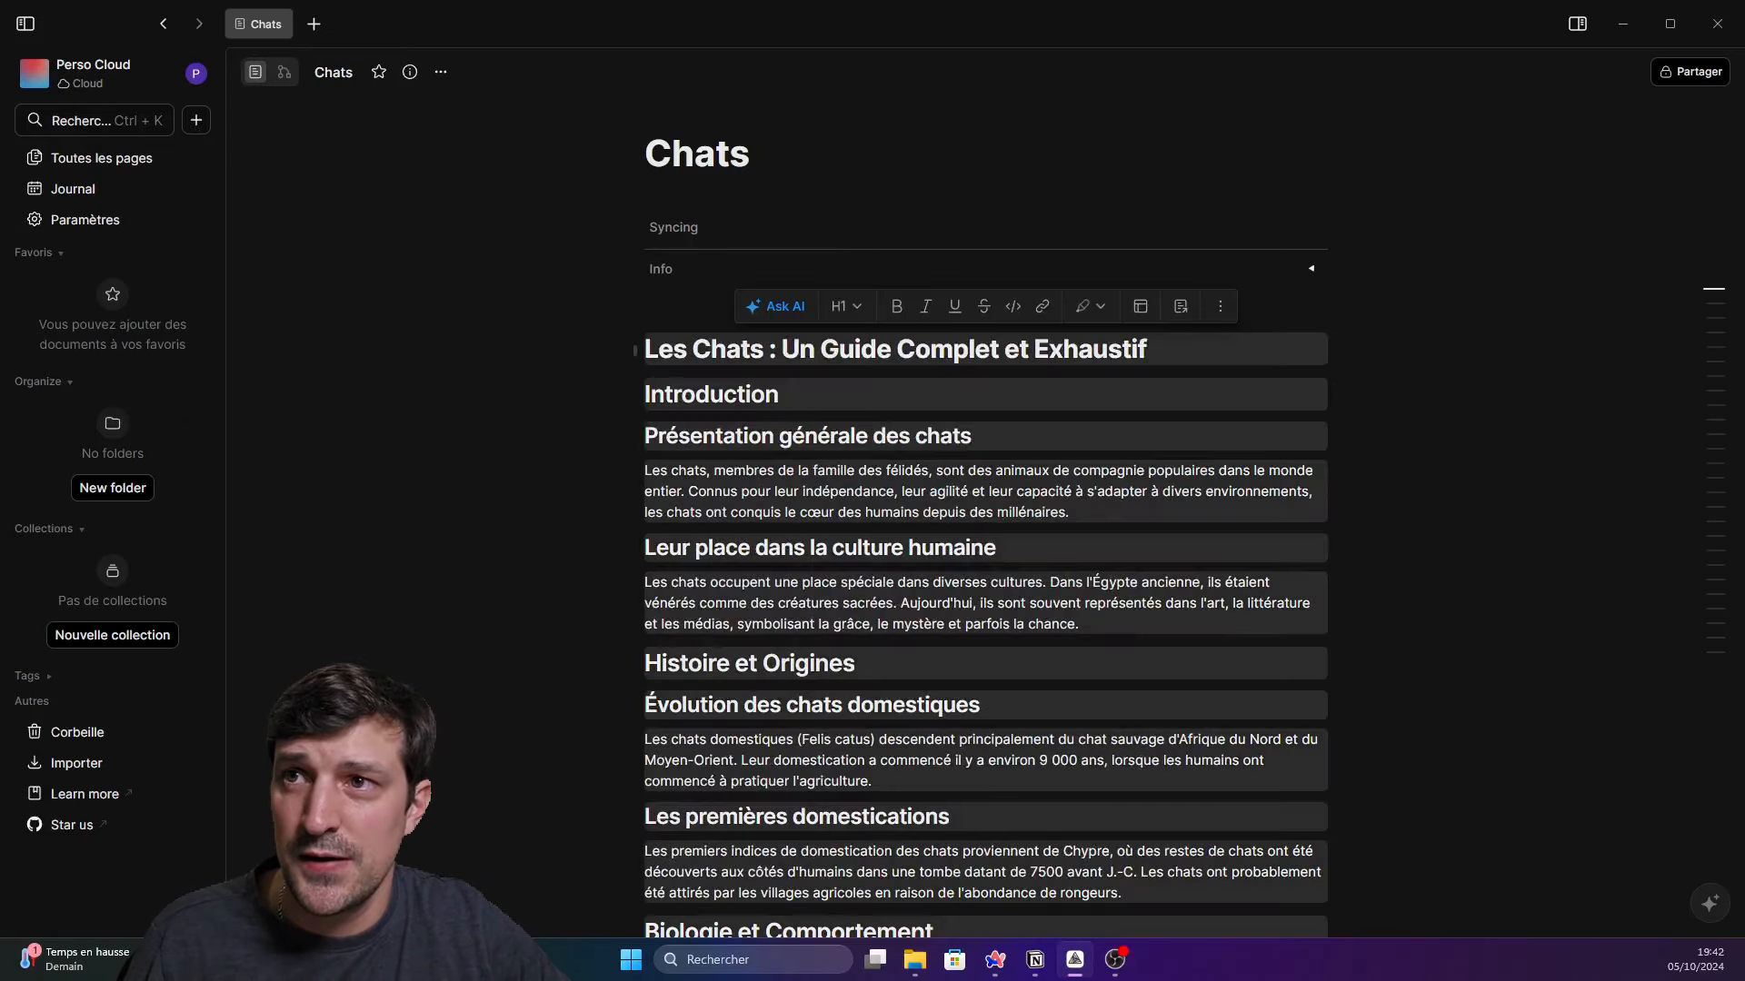
Remove the empty line above the article's heading and skim through the inserted text
click(695, 314)
key(BackSpace)
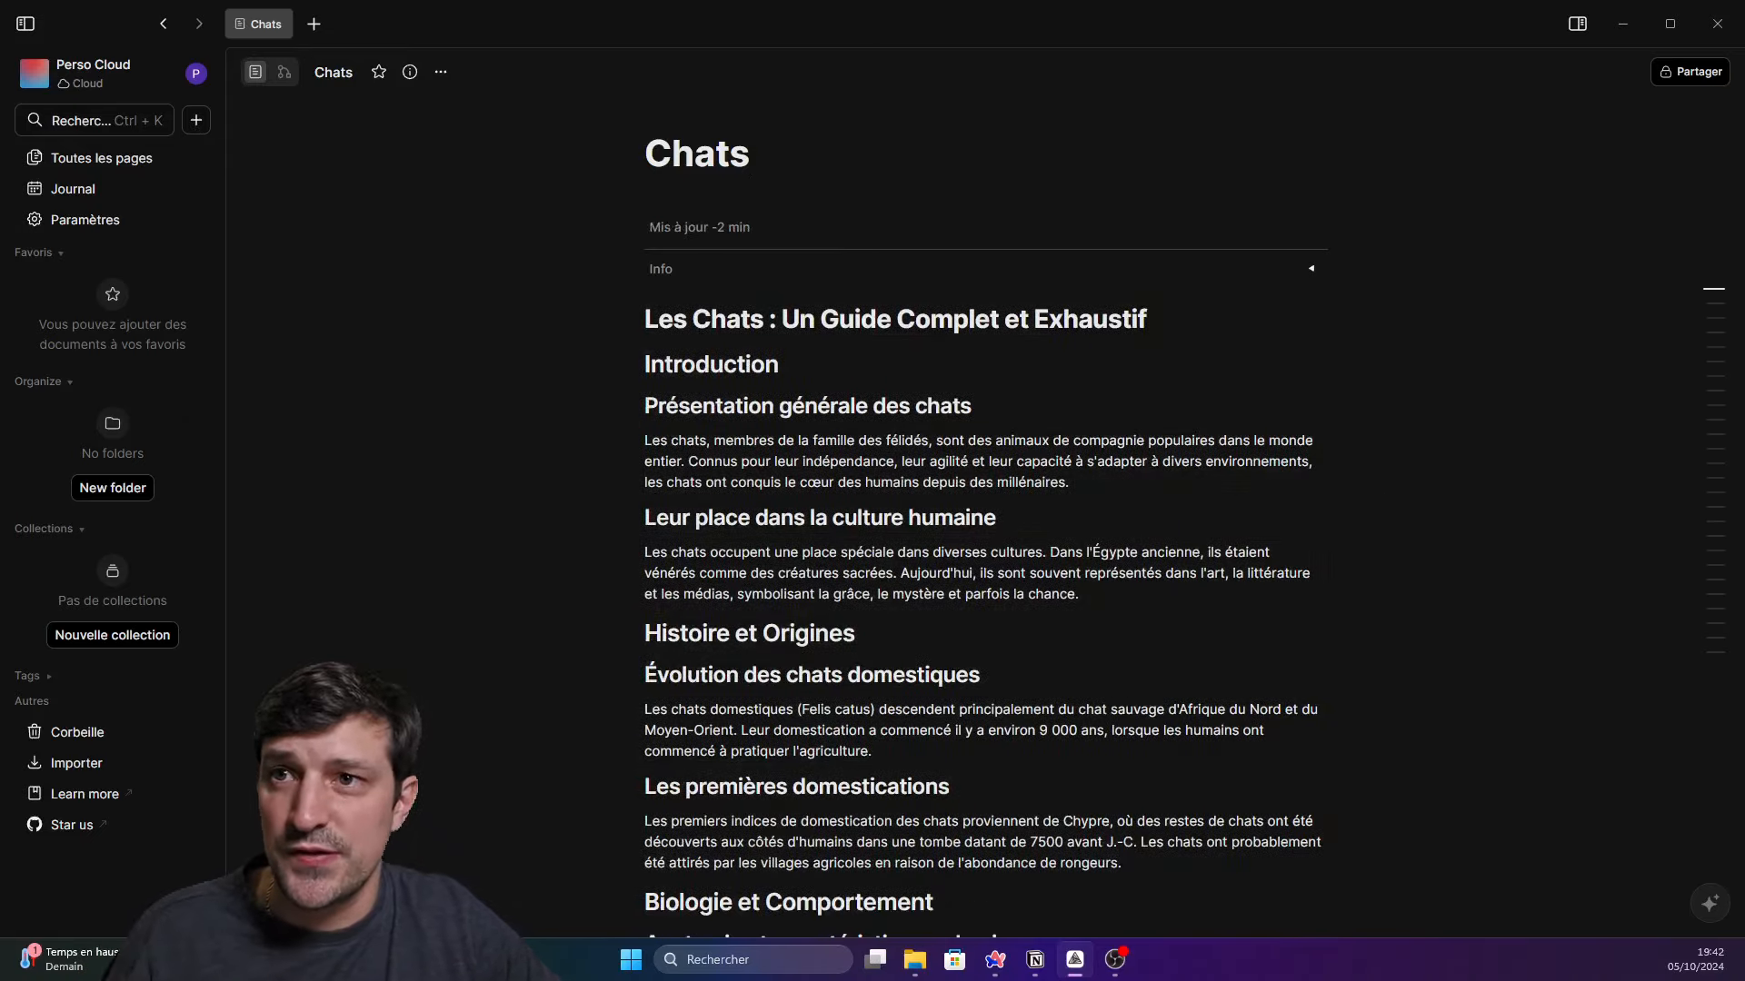
scroll(840, 499, down, 20)
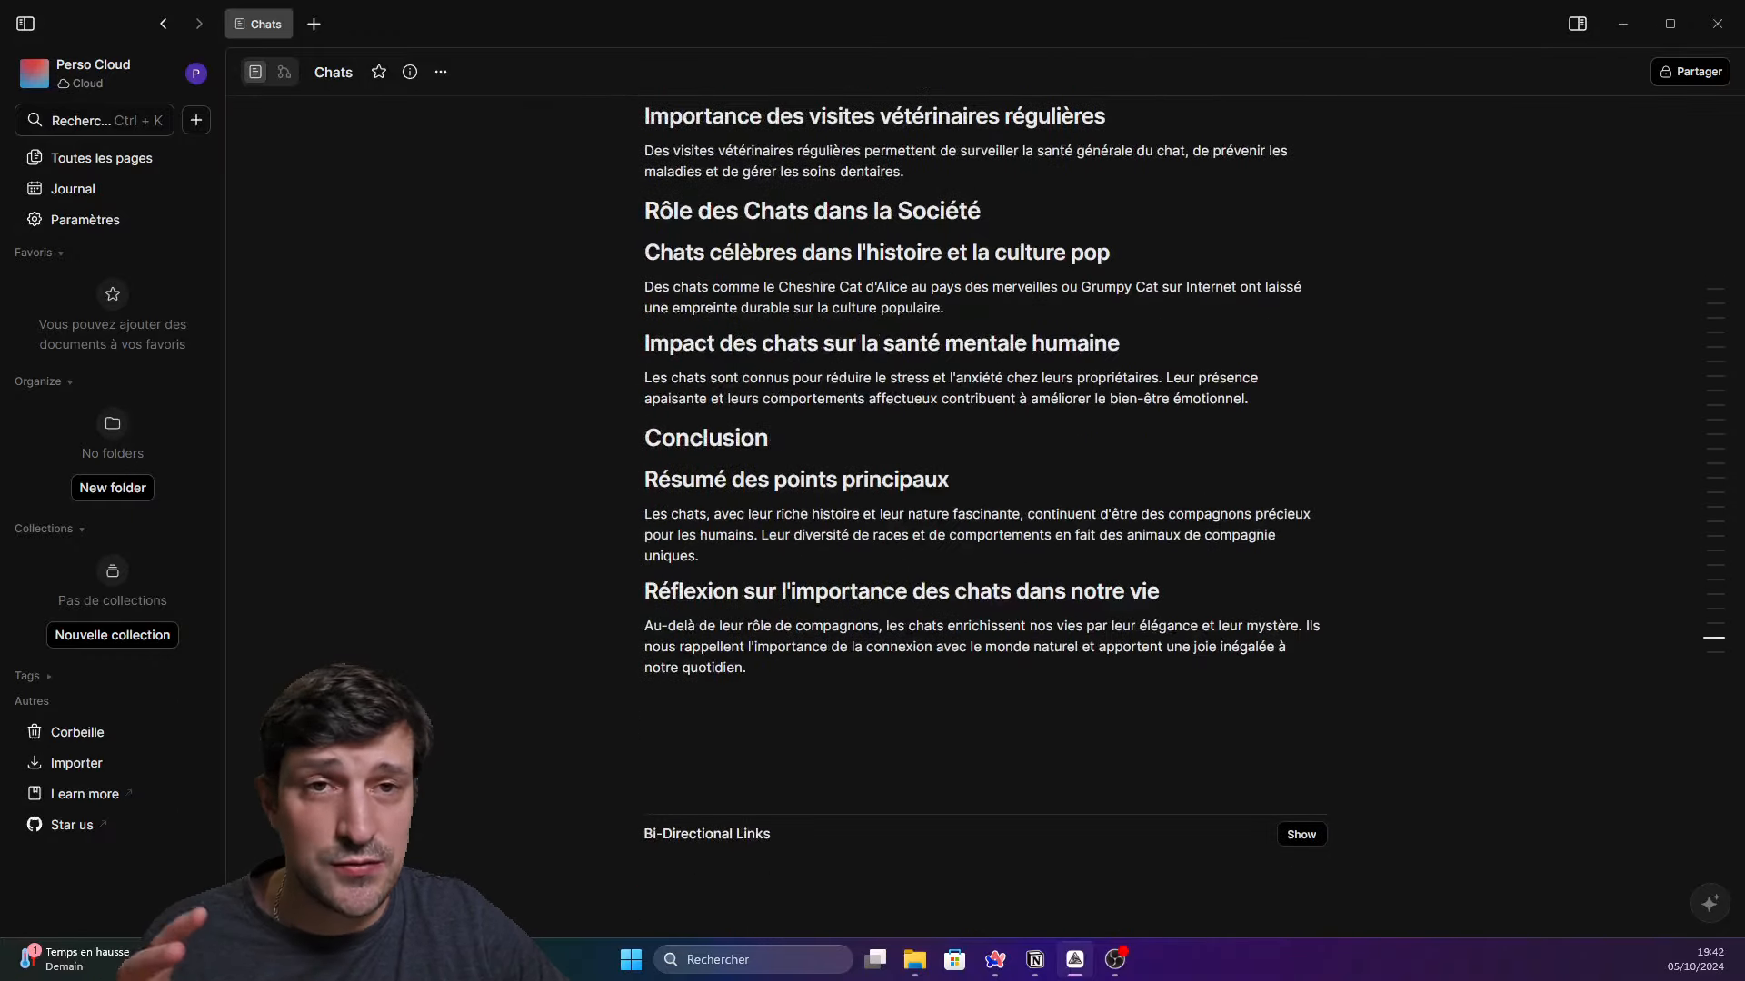
scroll(982, 511, up, 20)
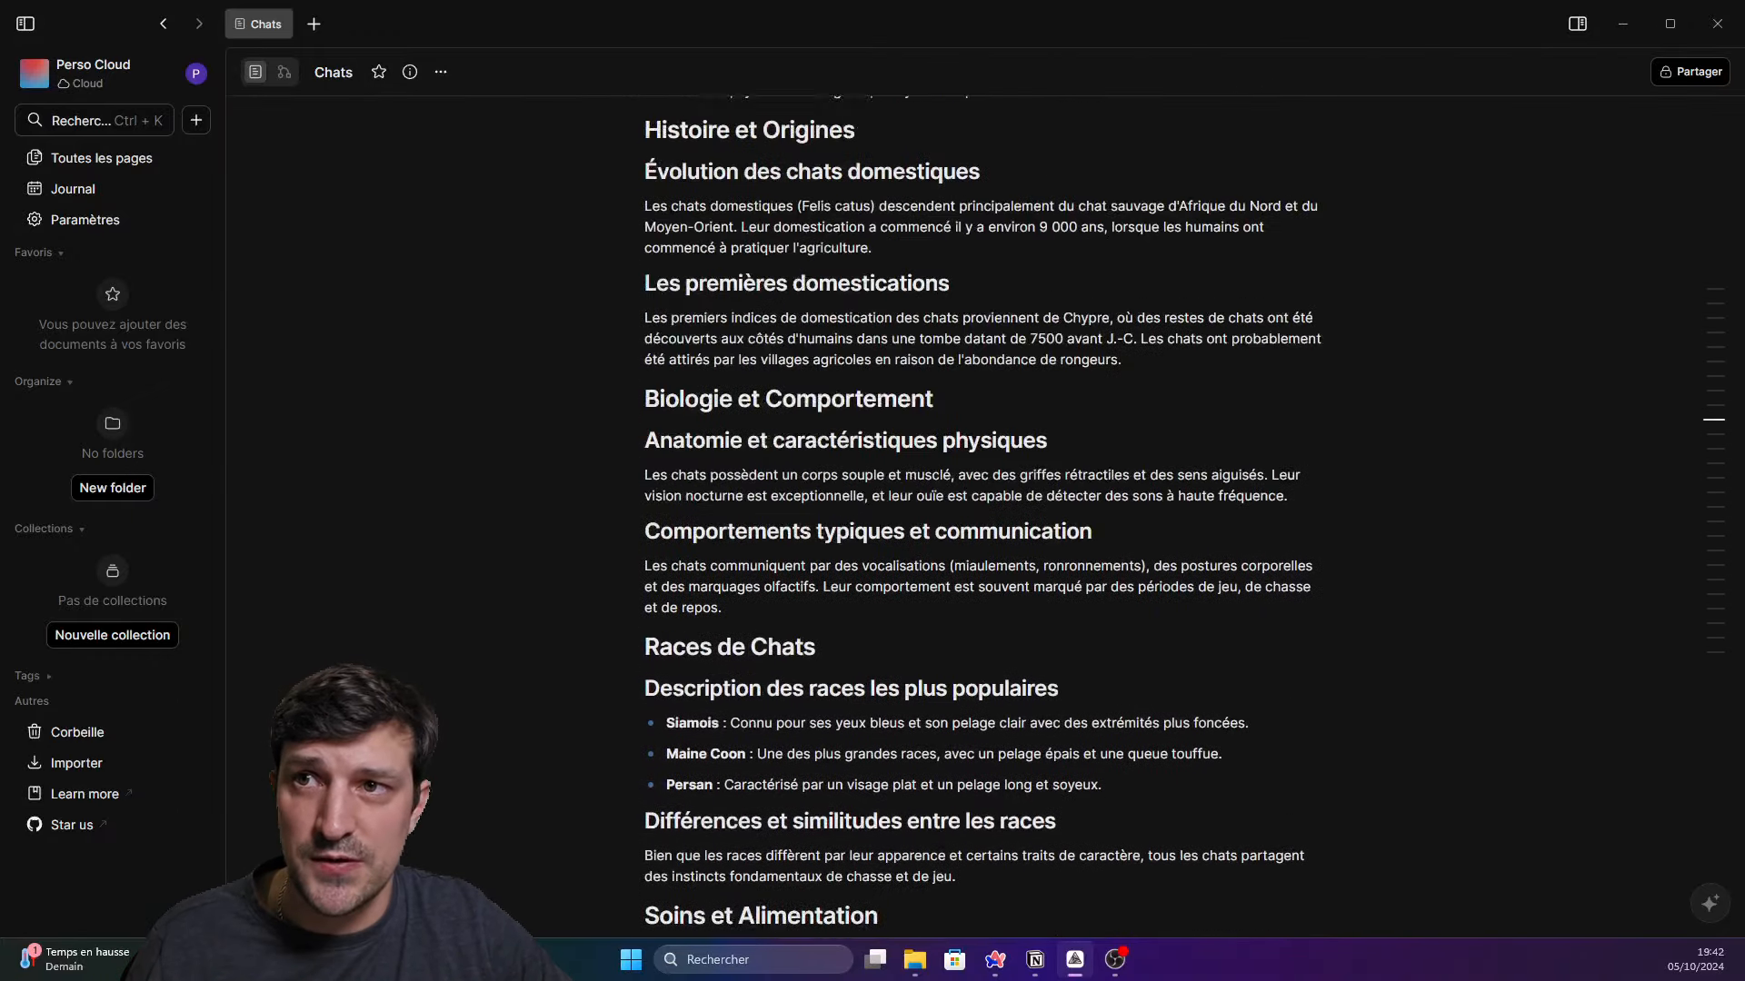
scroll(888, 479, up, 2)
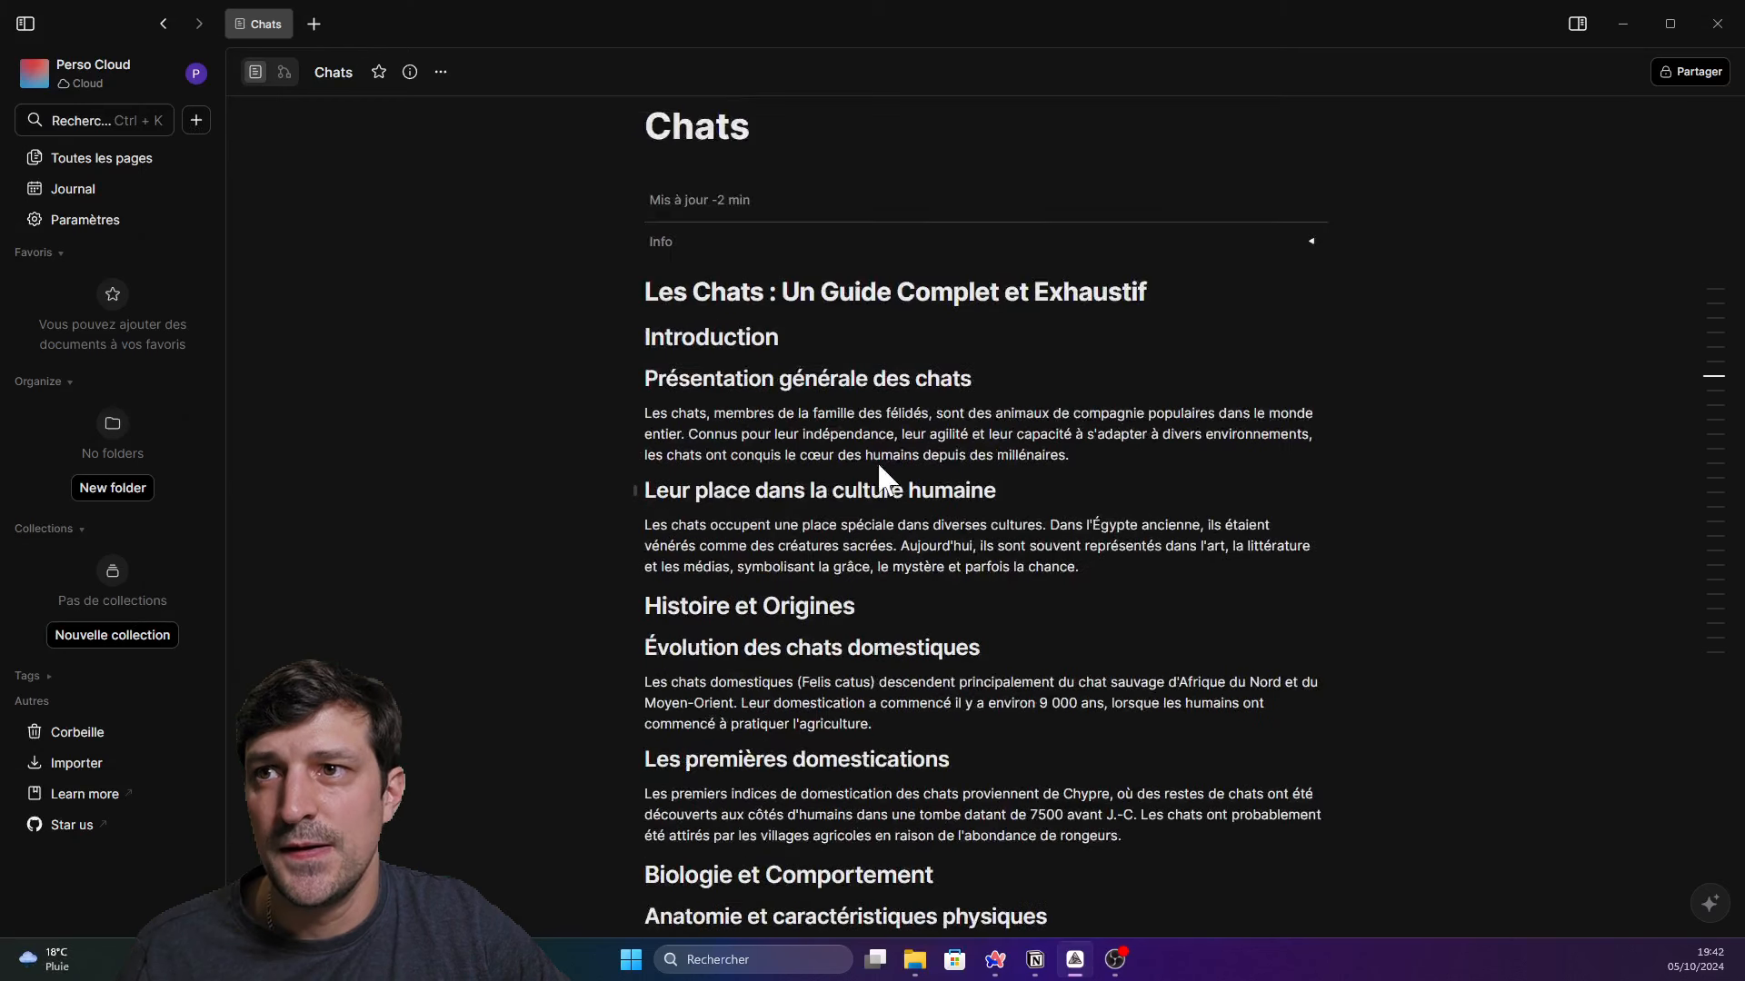
Select the whole paragraph under "Présentation générale des chats" and show its additional block actions
triple_click(804, 414)
click(920, 435)
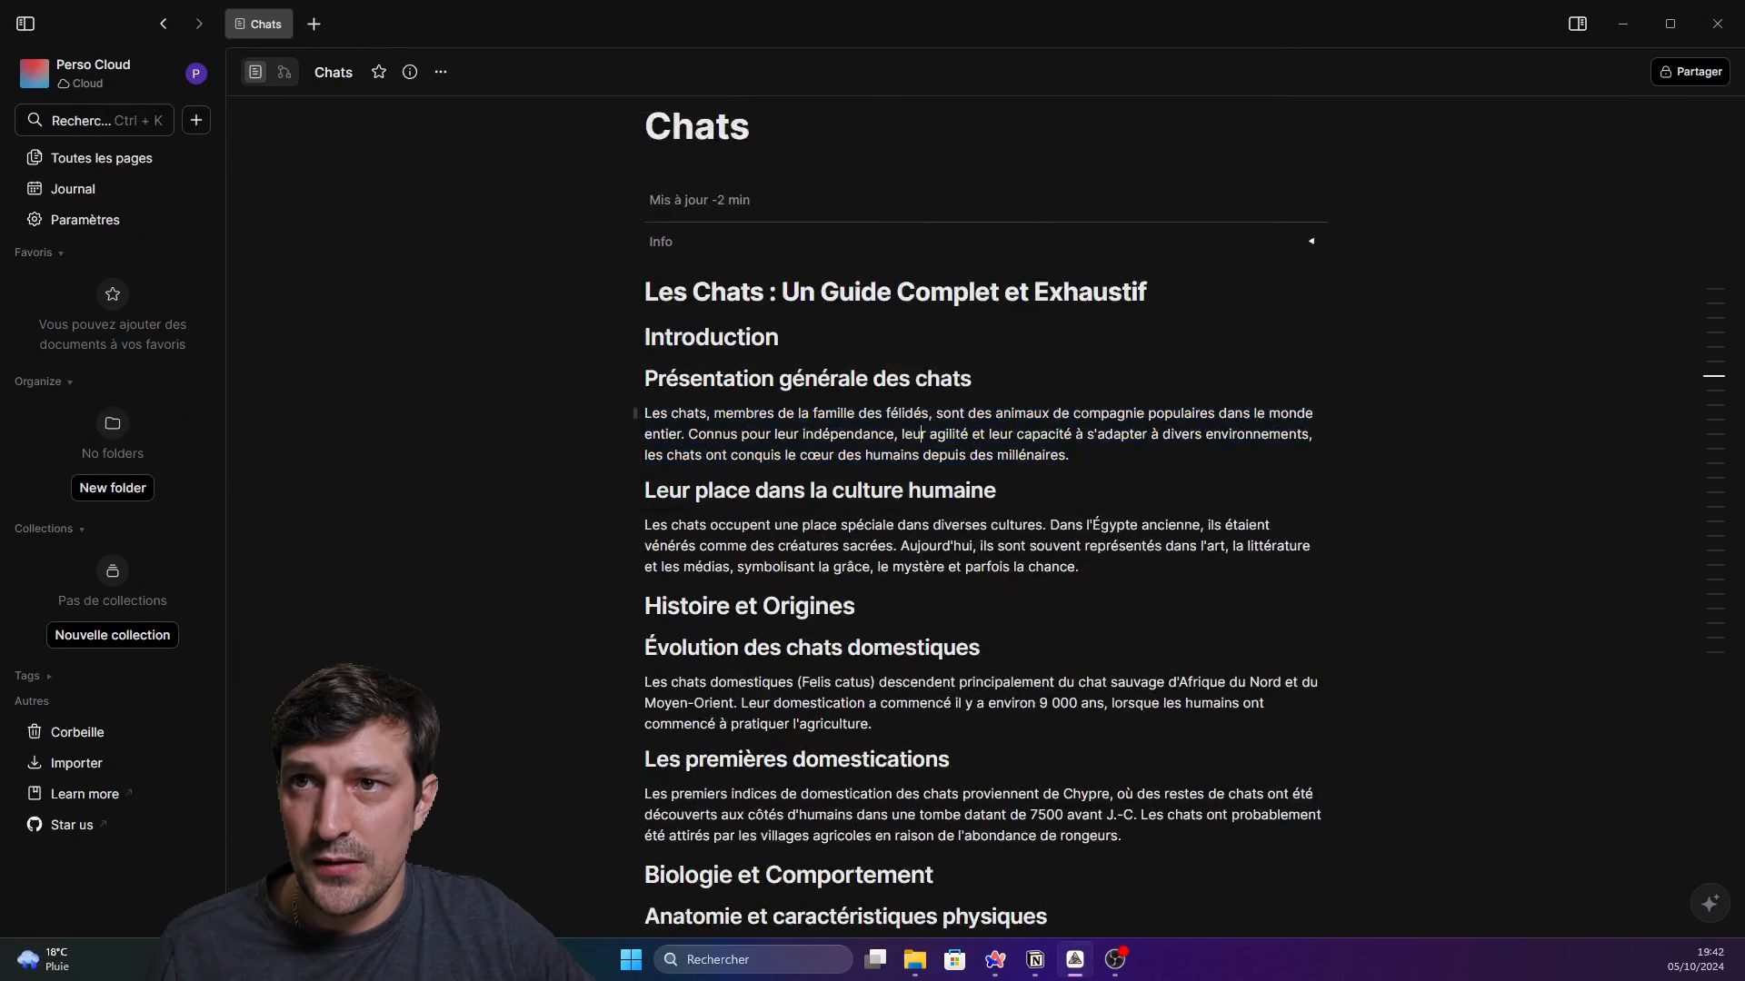
triple_click(920, 435)
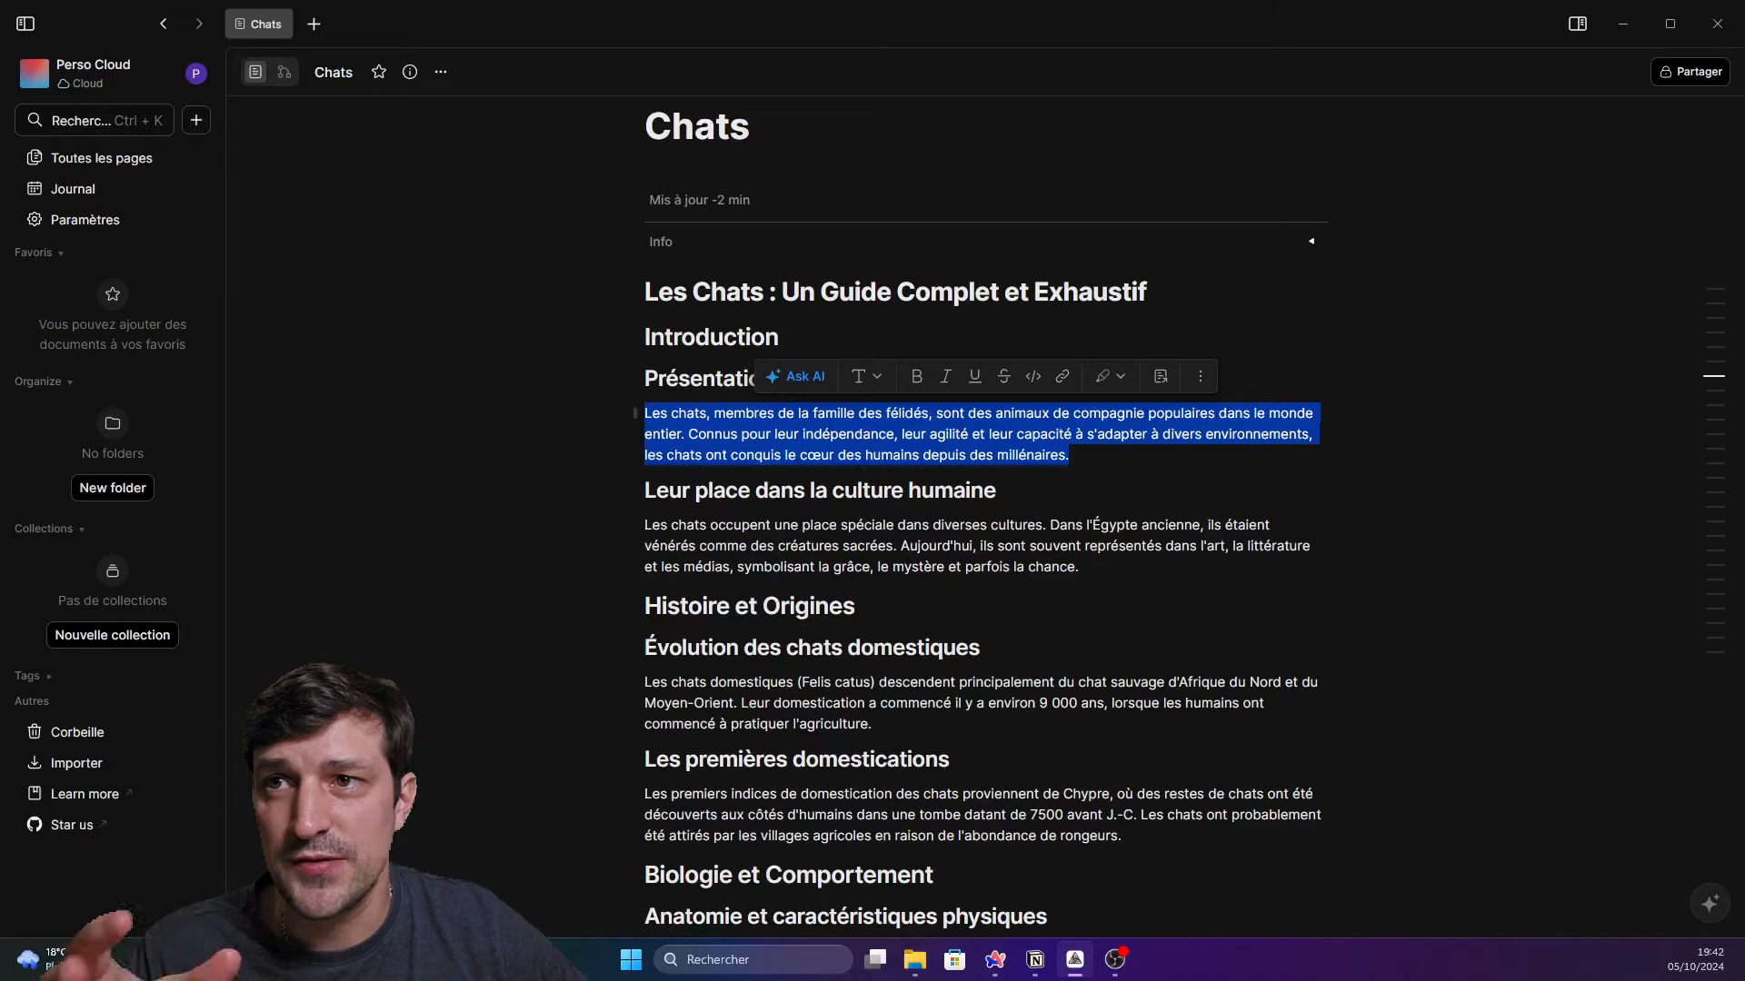
click(1114, 377)
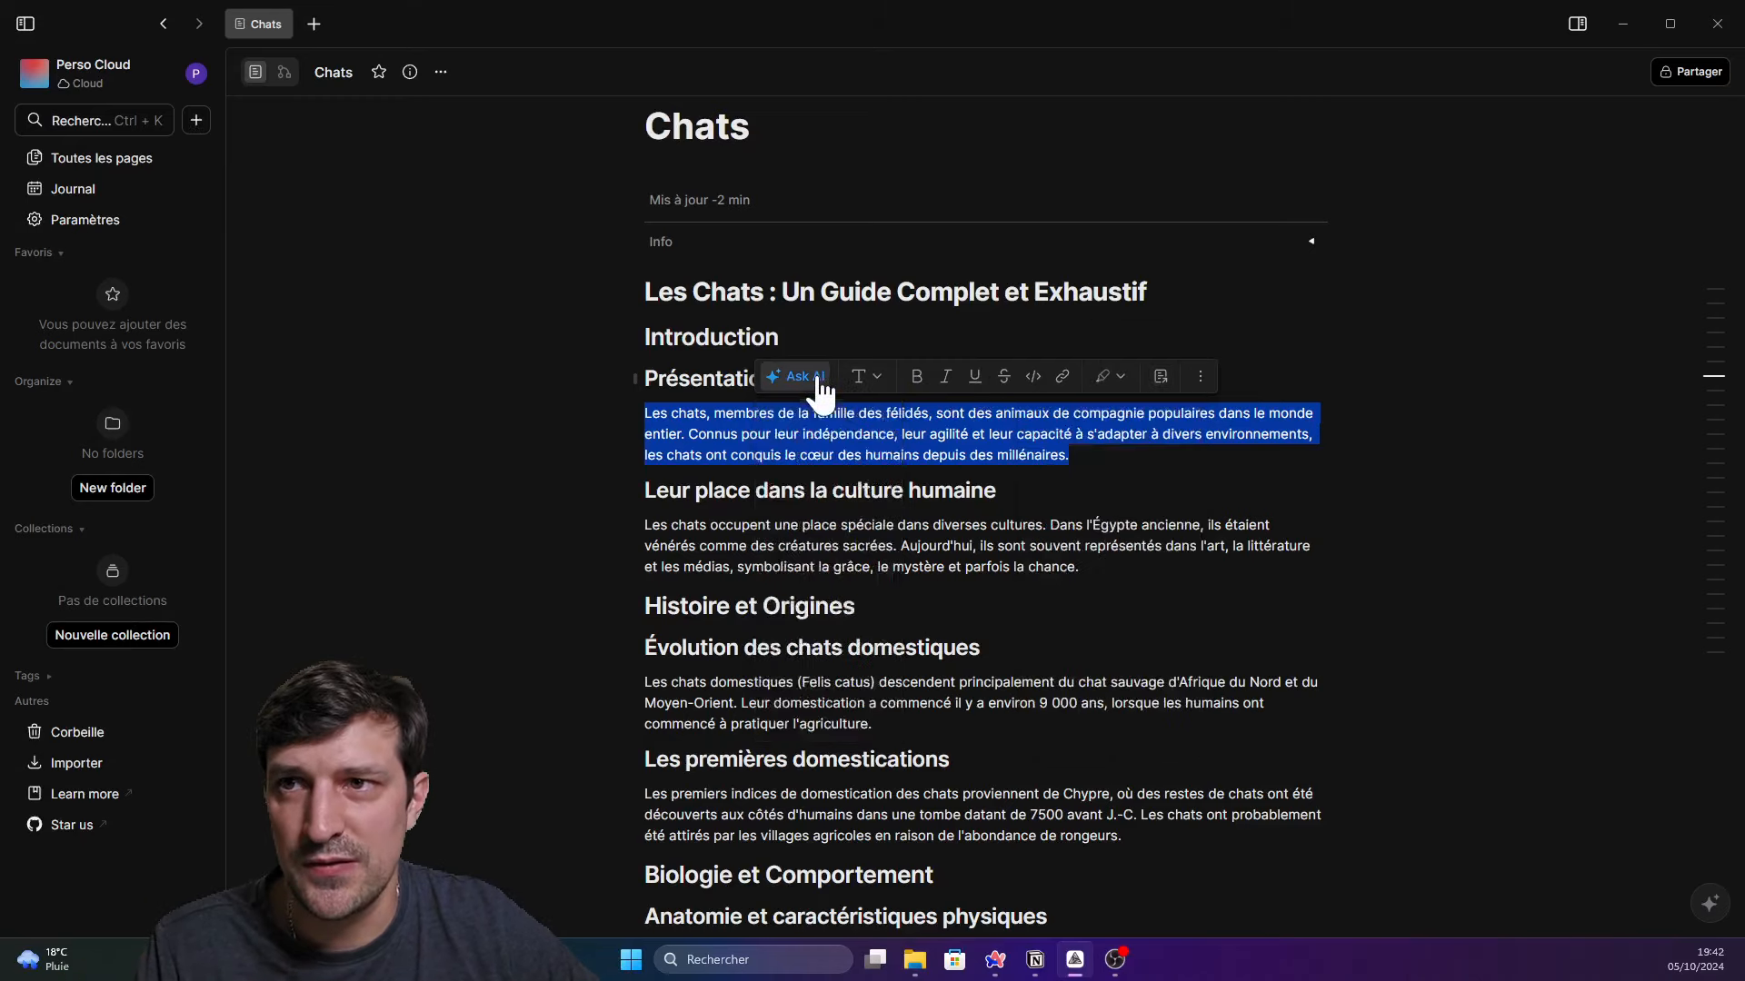
click(1202, 378)
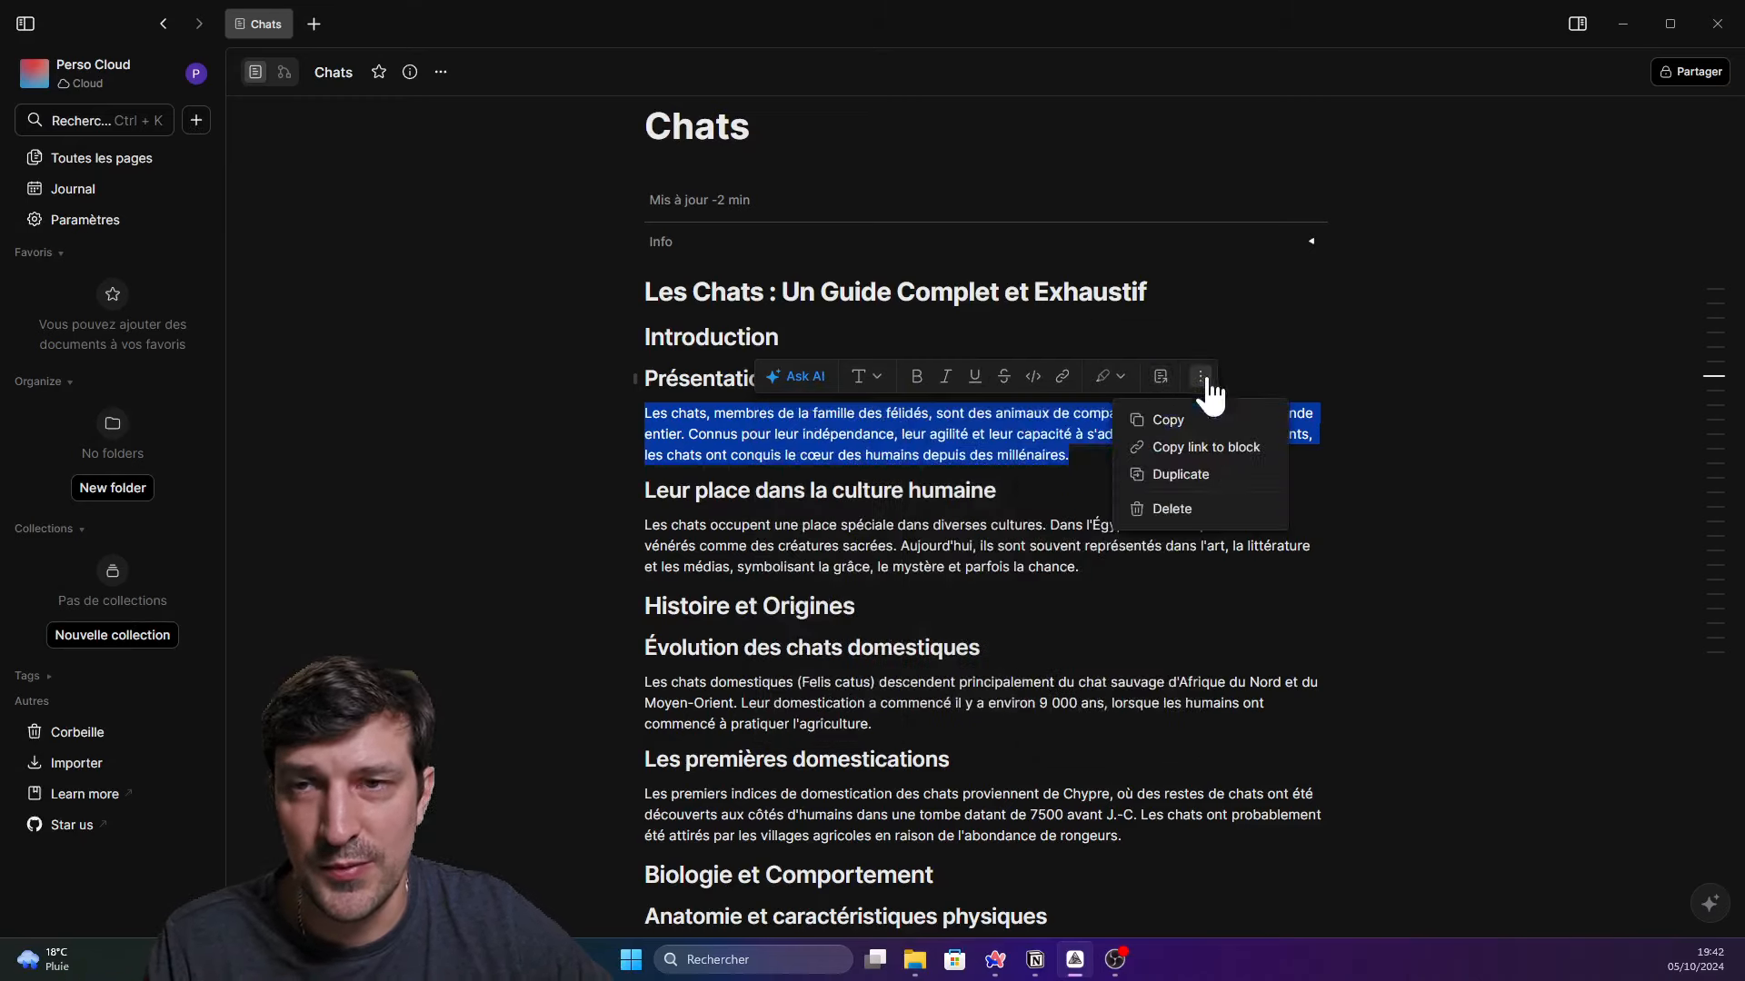
Examine the Ask AI actions for the selected paragraph, including translation languages, tone, rewriting, generation and drafting options
mouse_move(807, 382)
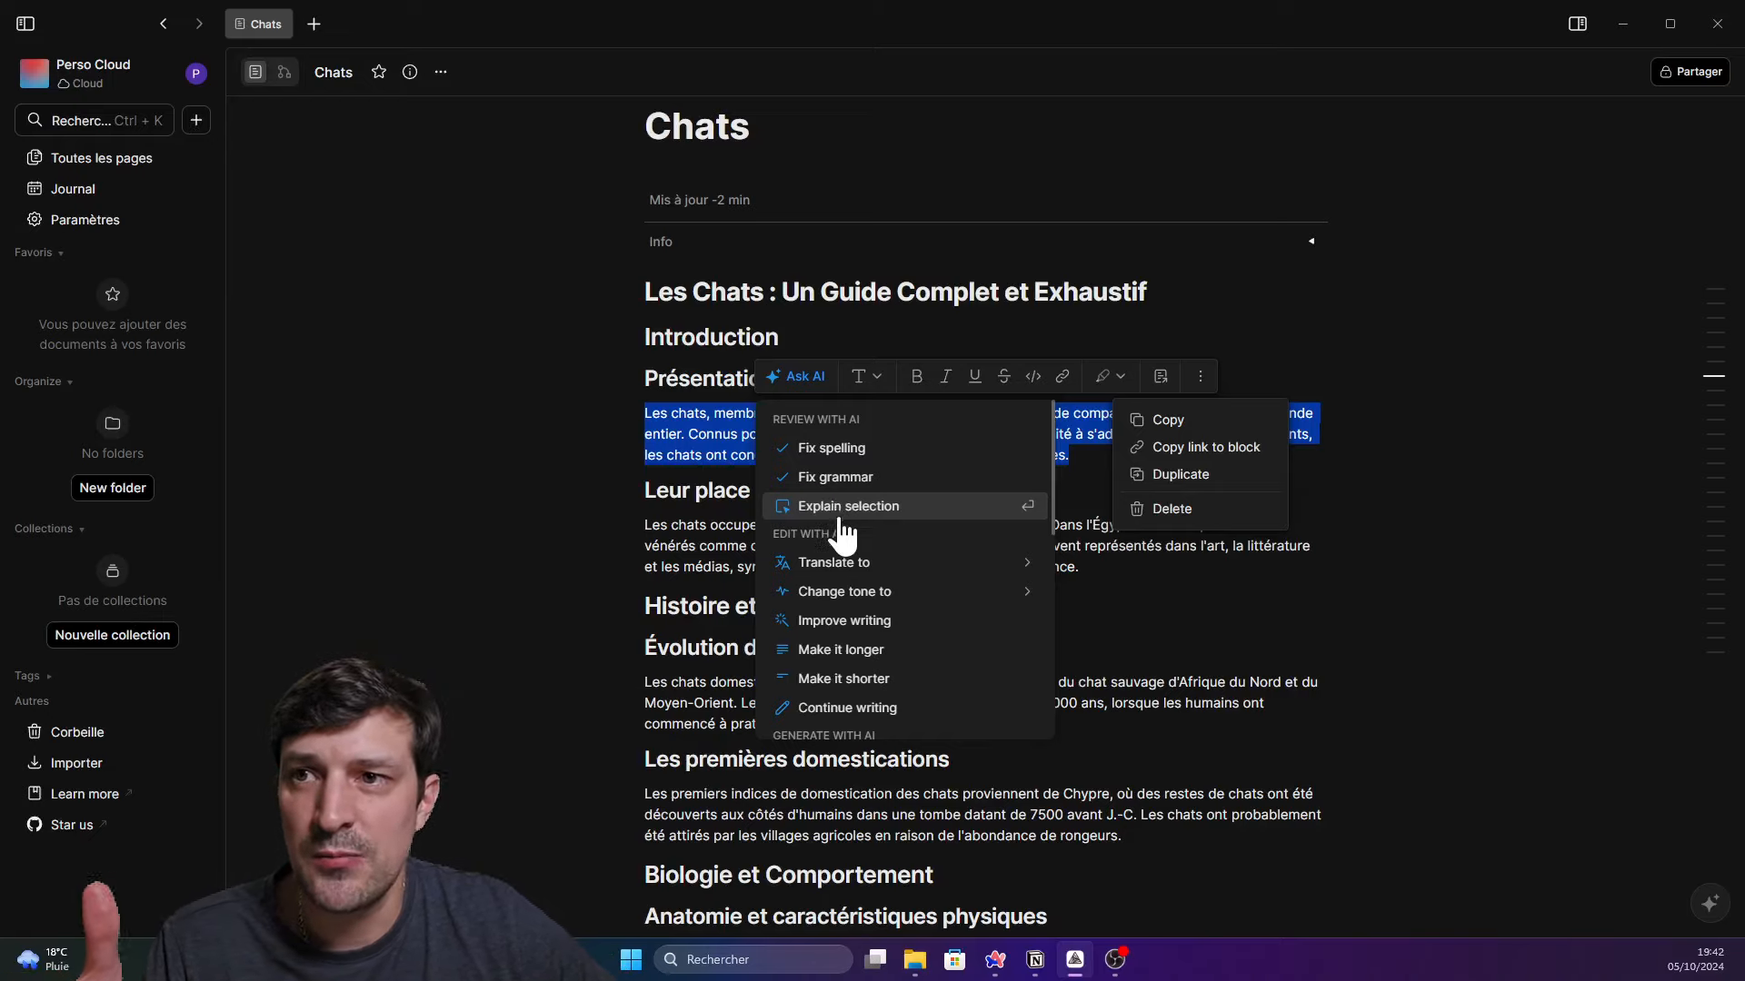
scroll(841, 522, down, 3)
scroll(841, 523, up, 1)
mouse_move(909, 486)
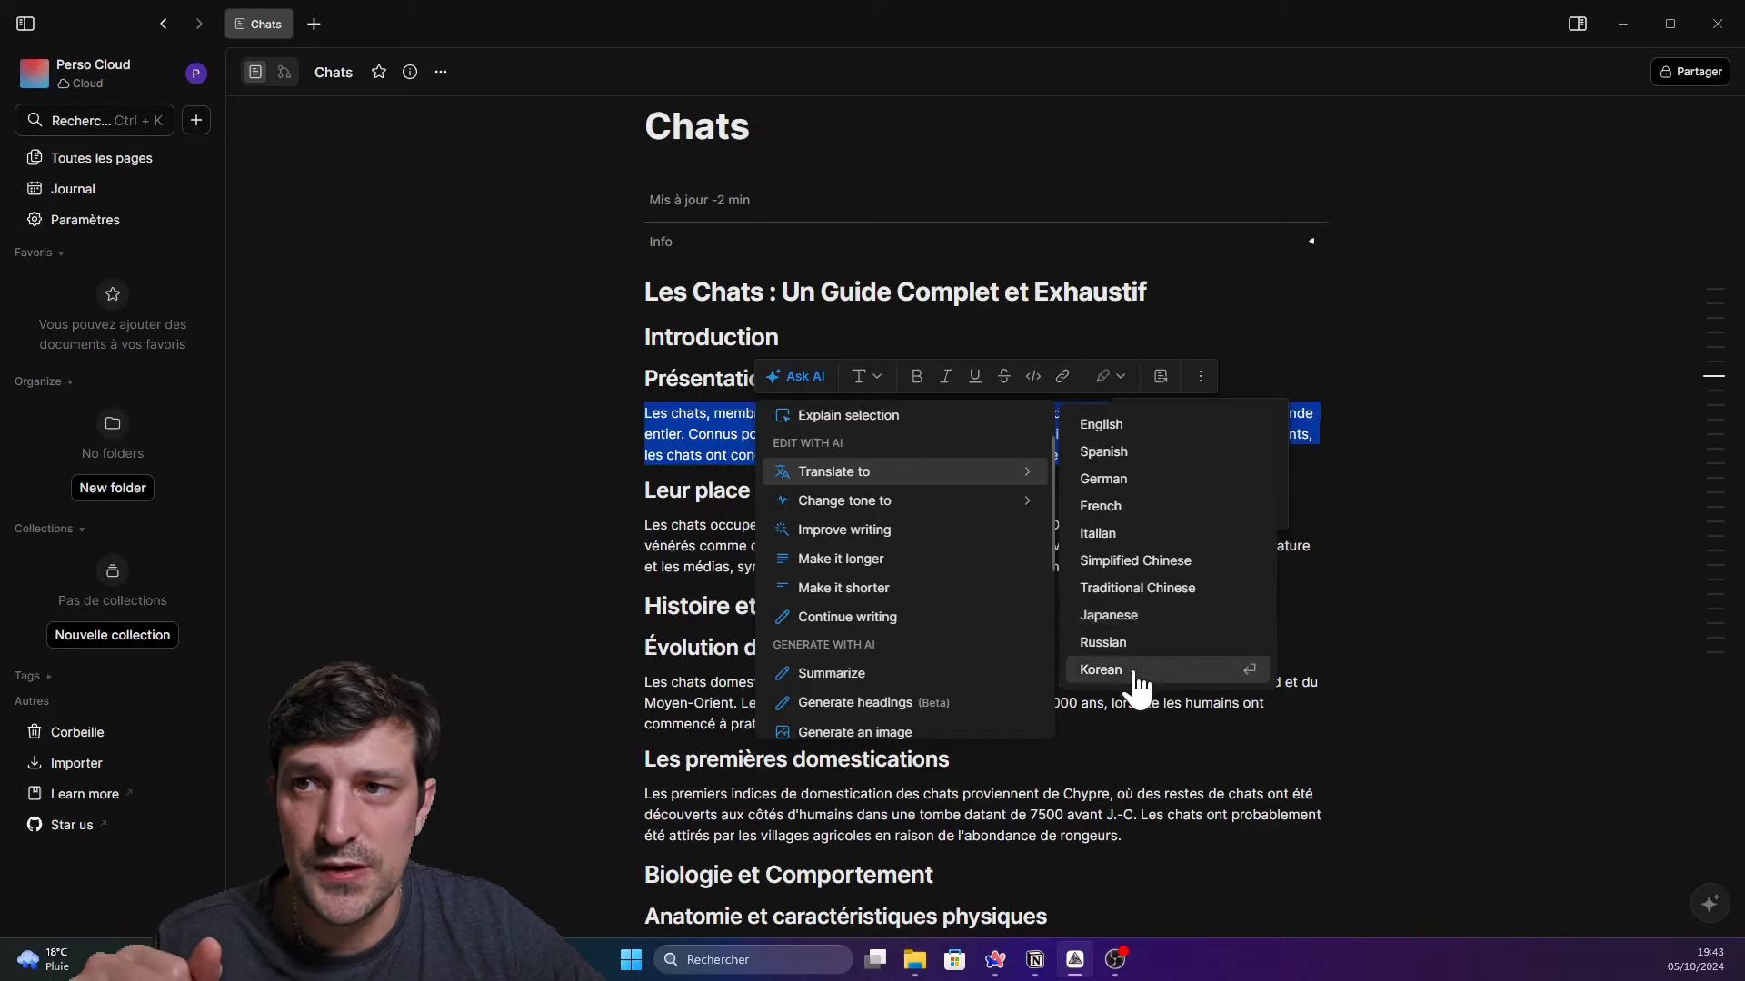
mouse_move(883, 514)
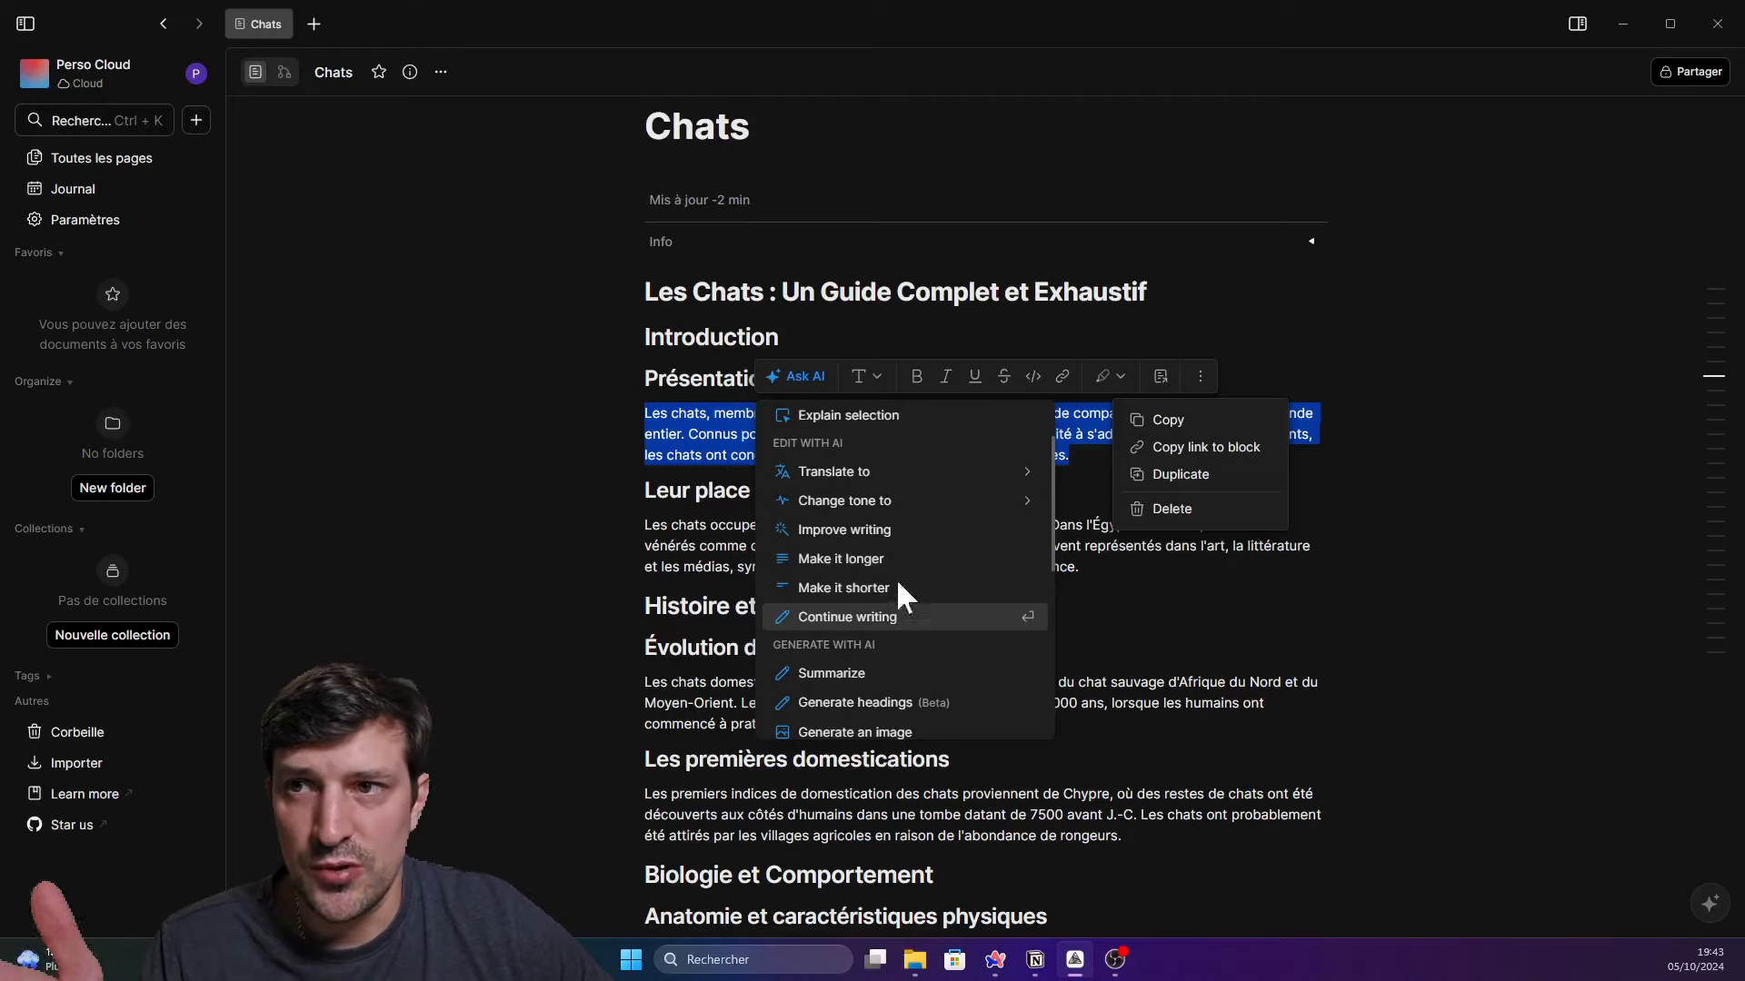
scroll(950, 600, down, 3)
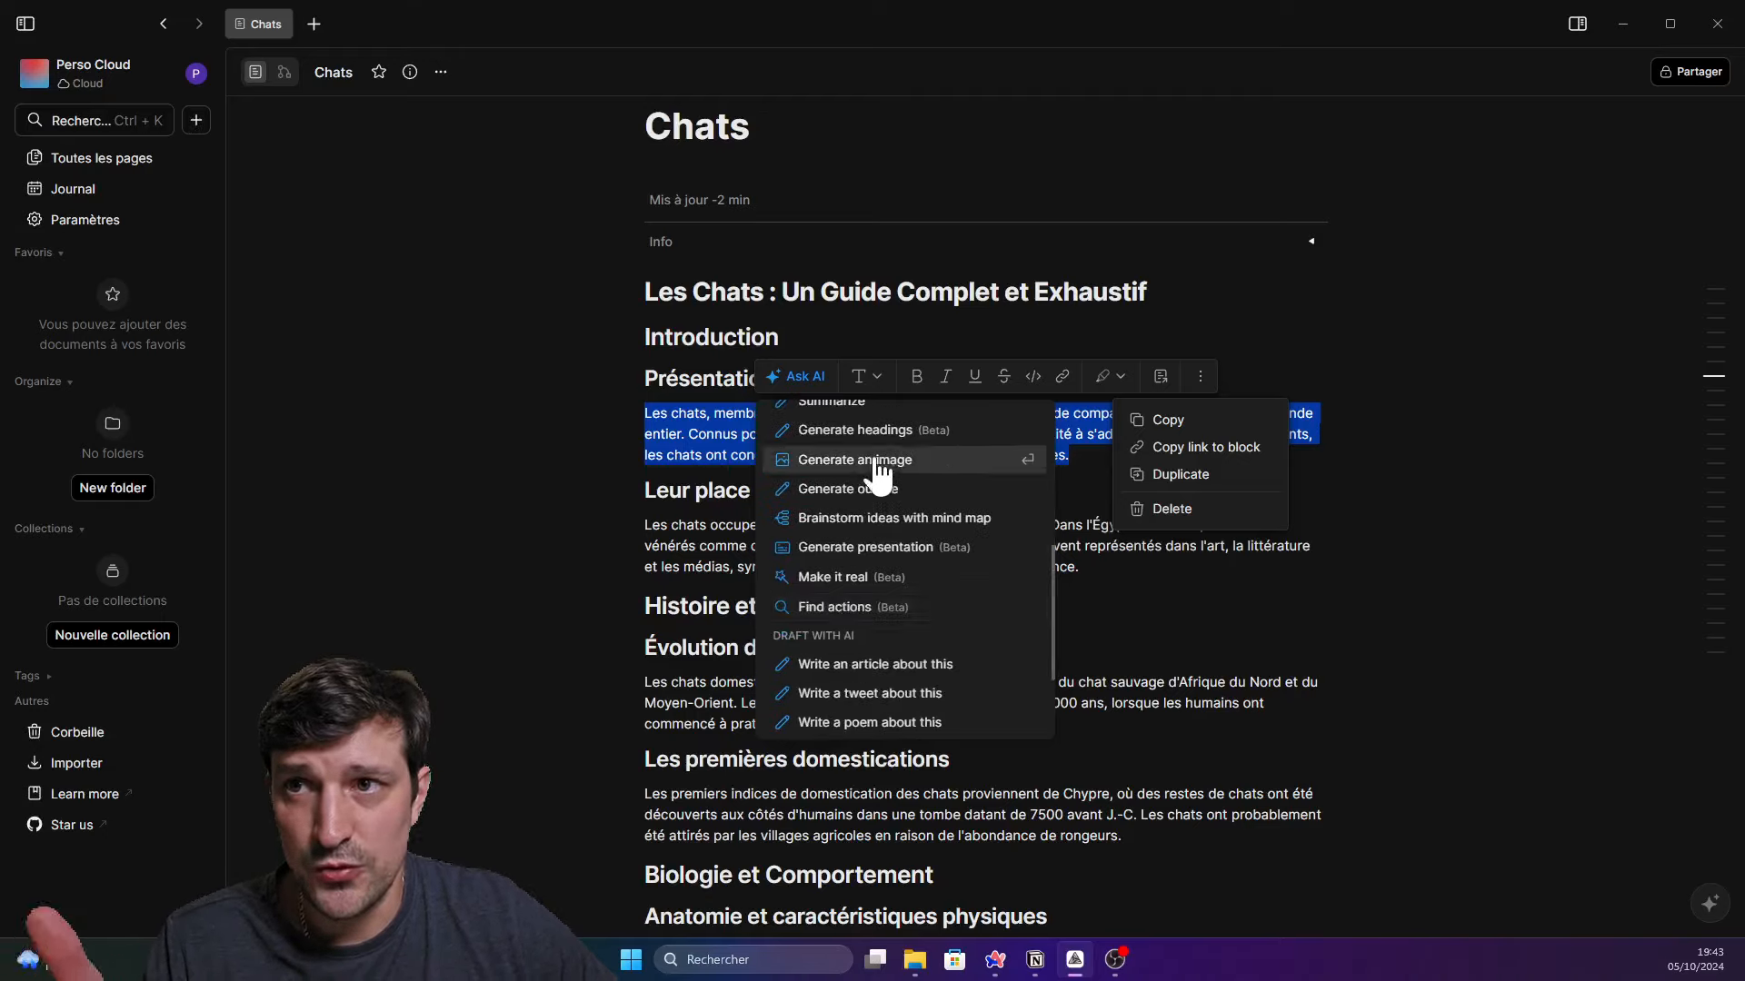
scroll(886, 500, up, 2)
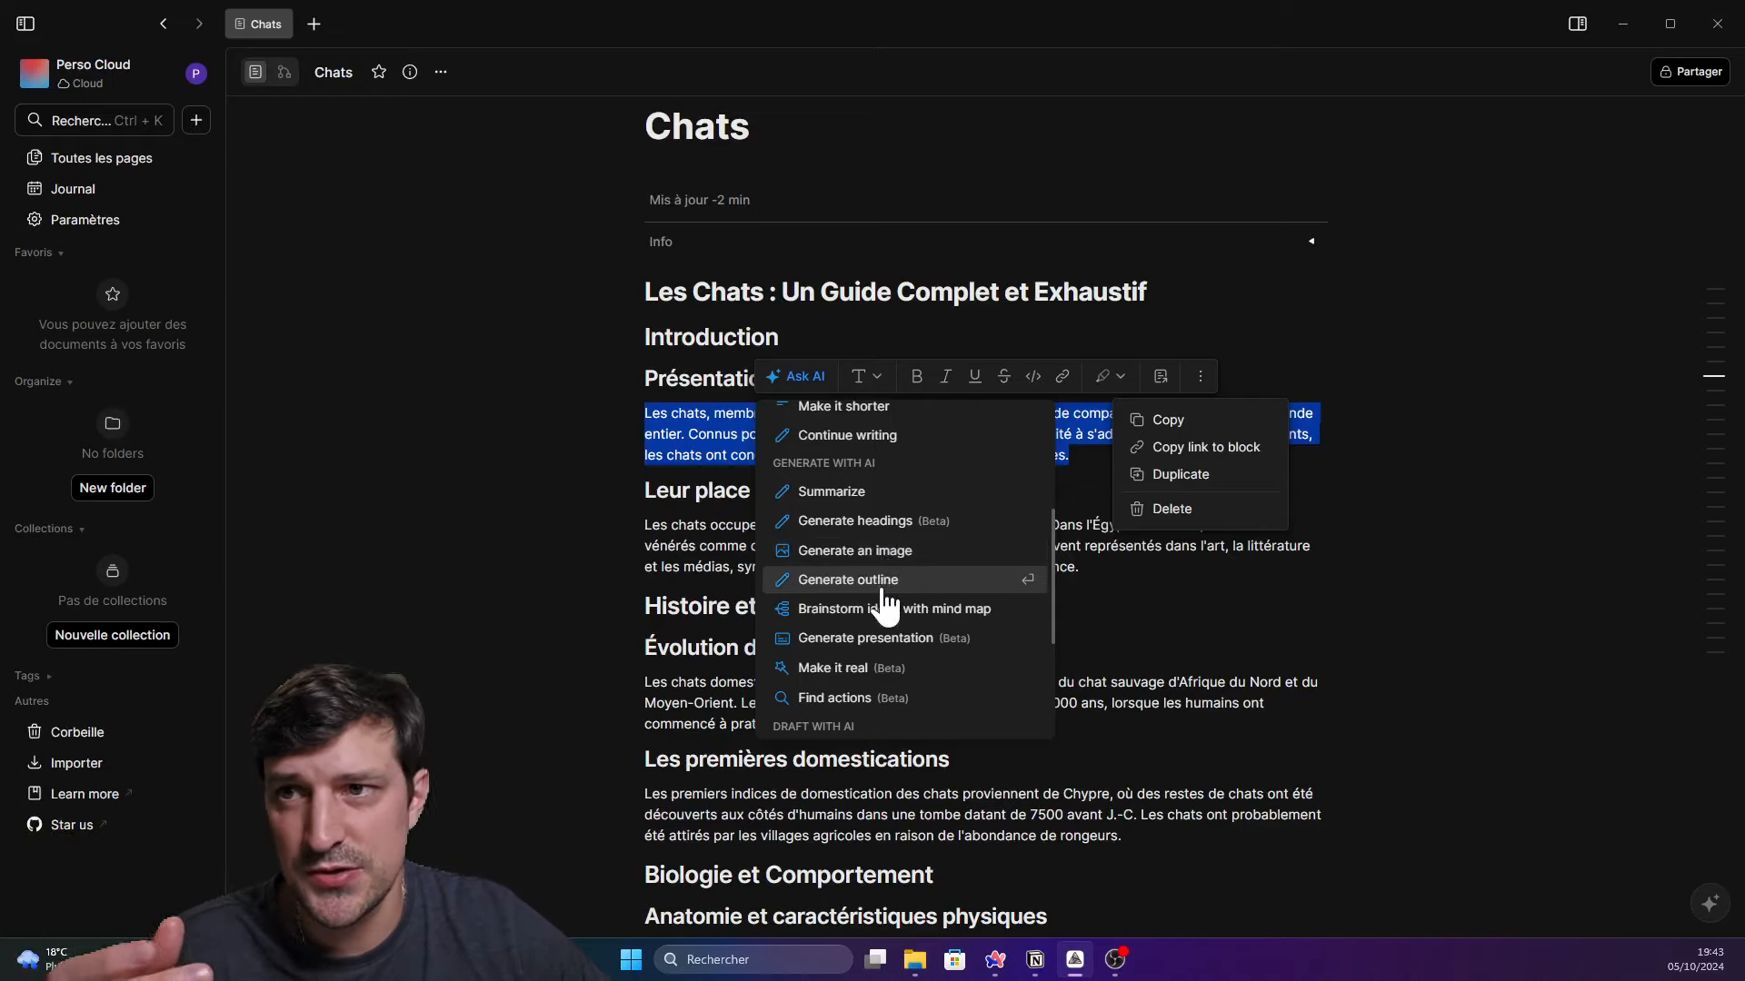
scroll(886, 604, down, 1)
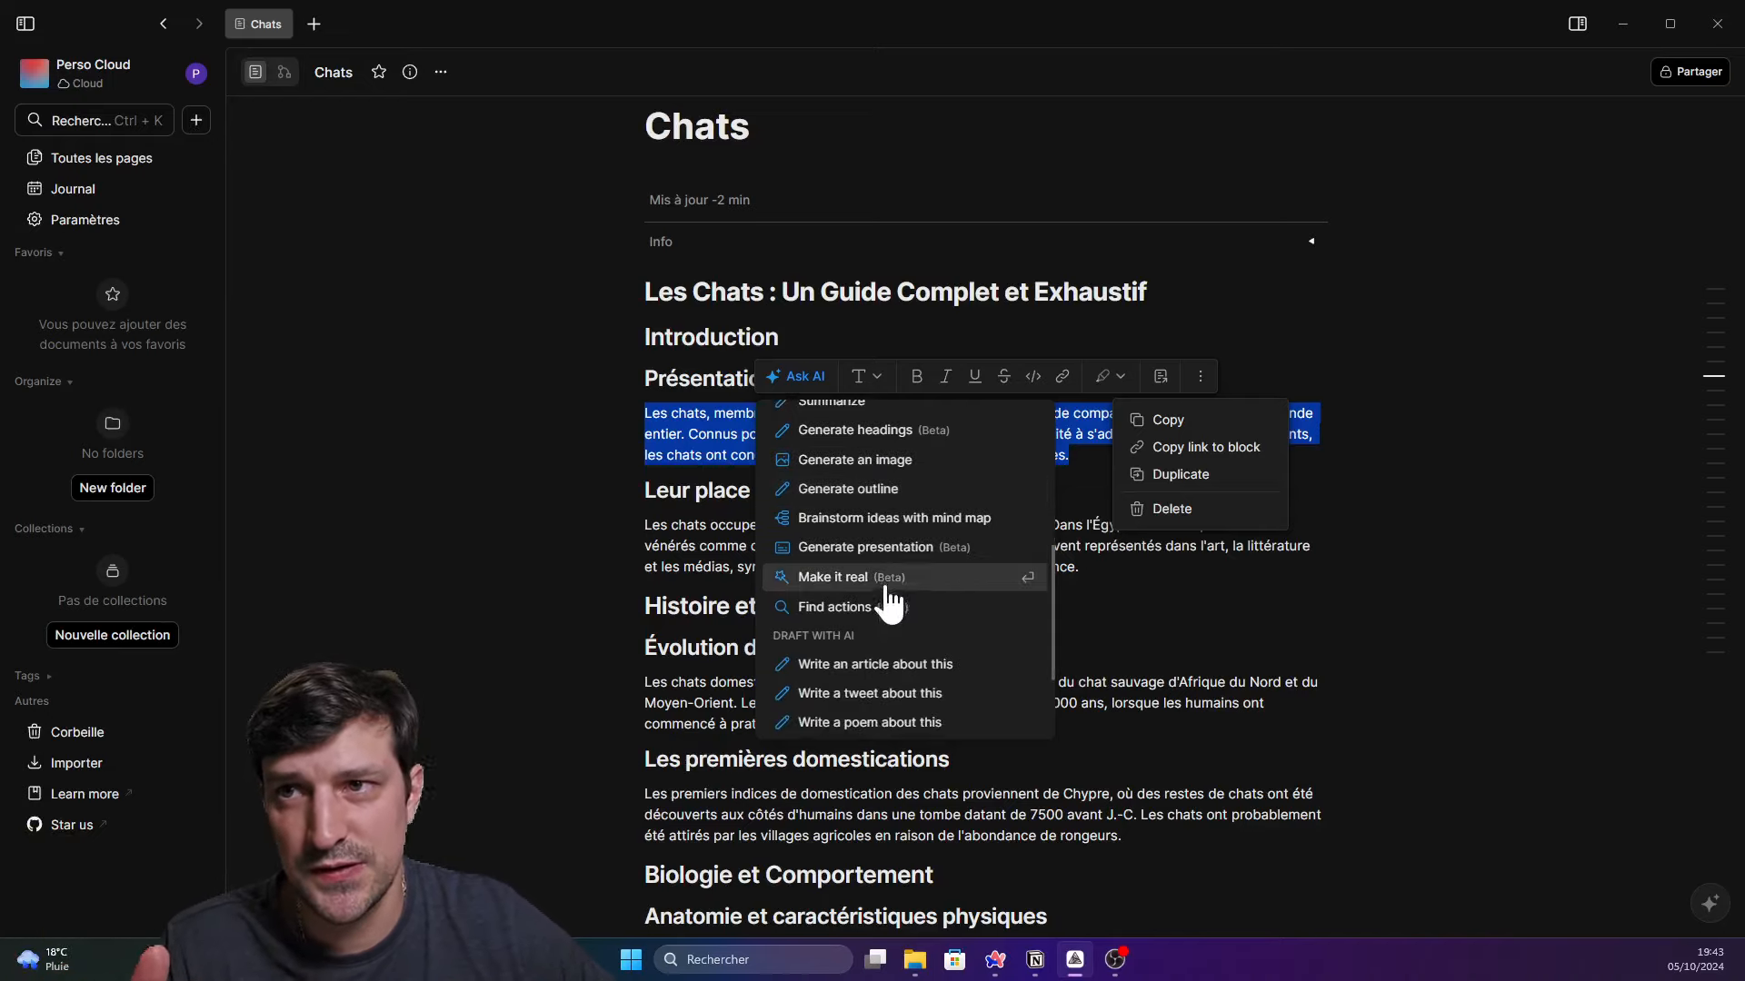
Generate an AI outline of the selected paragraph, and discard the result
click(896, 498)
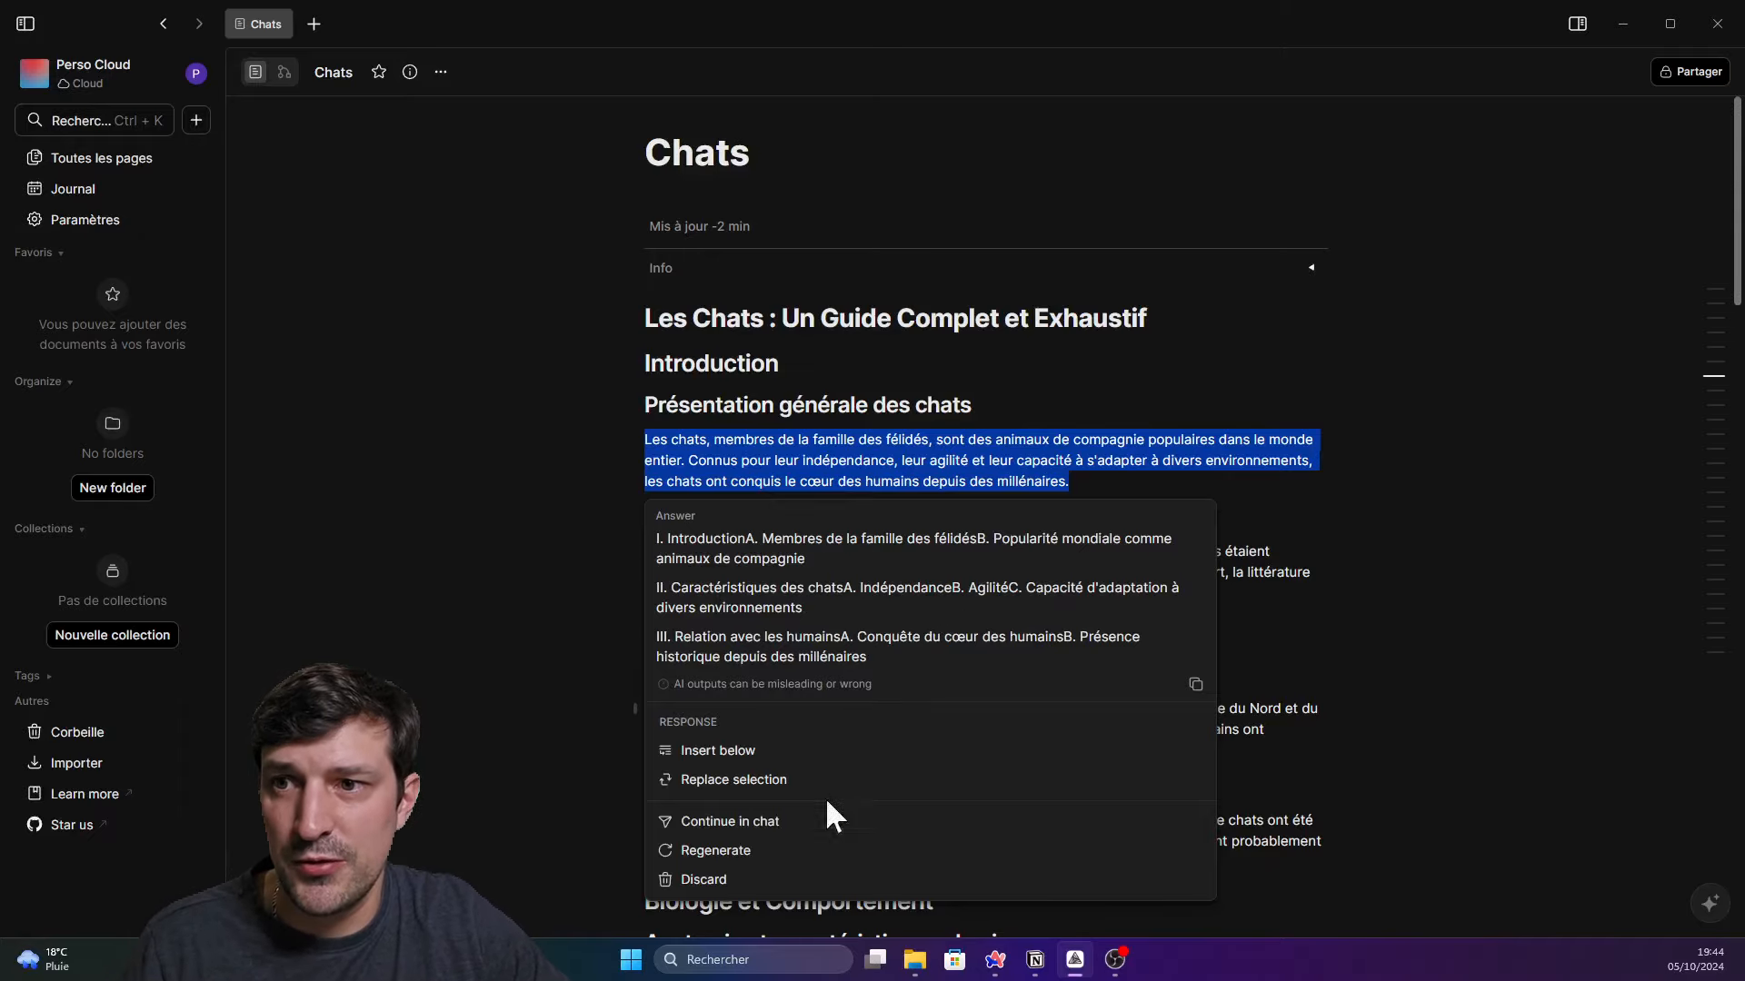
scroll(790, 782, down, 4)
click(761, 516)
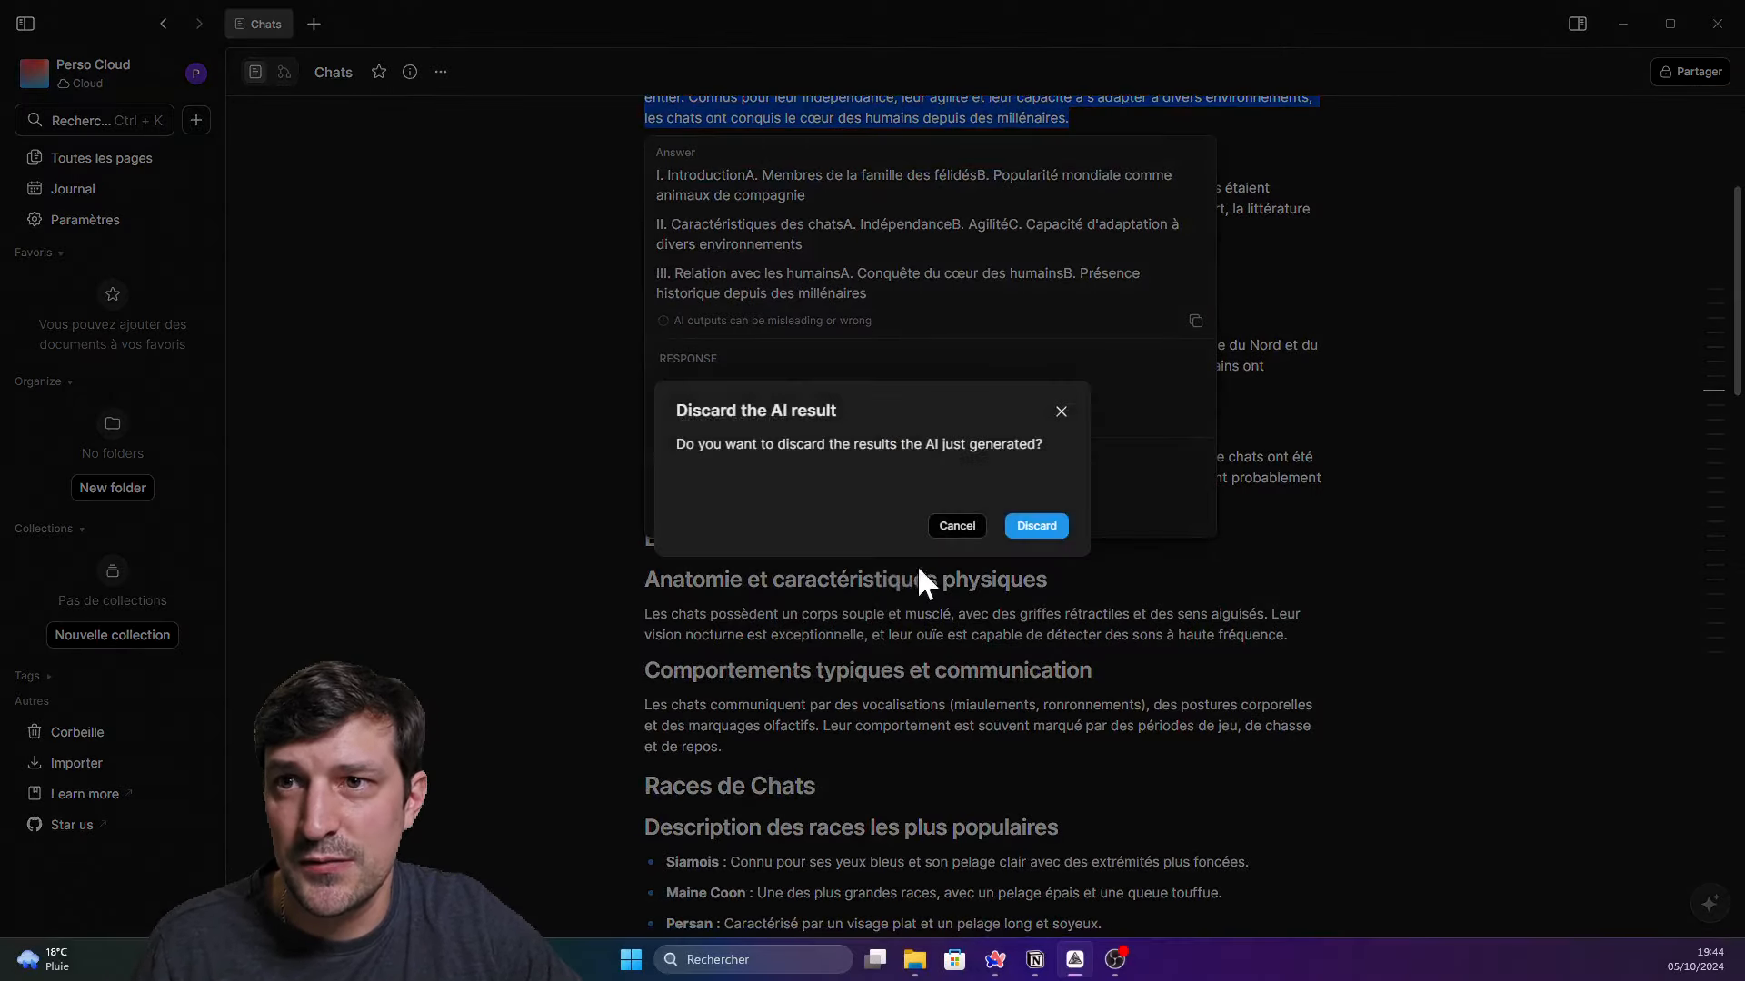
click(1036, 525)
scroll(791, 364, up, 3)
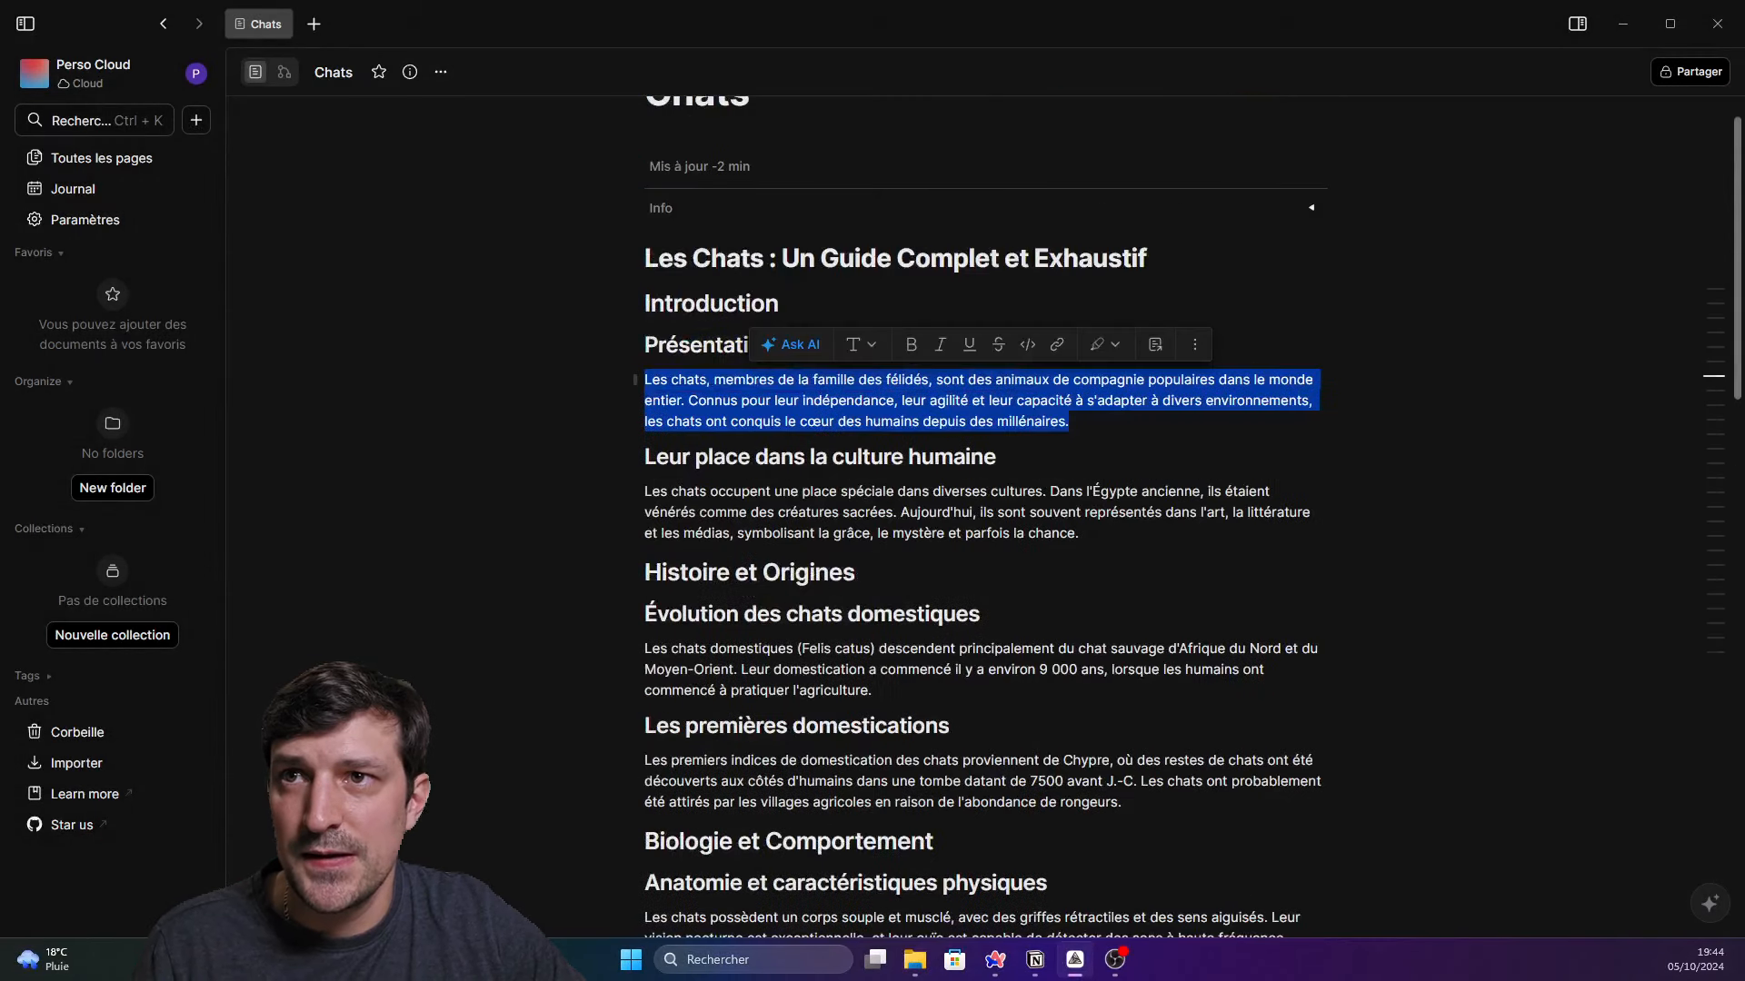
Reopen the Ask AI actions for the paragraph and review the generation and drafting options around Find actions
click(789, 356)
scroll(888, 647, down, 2)
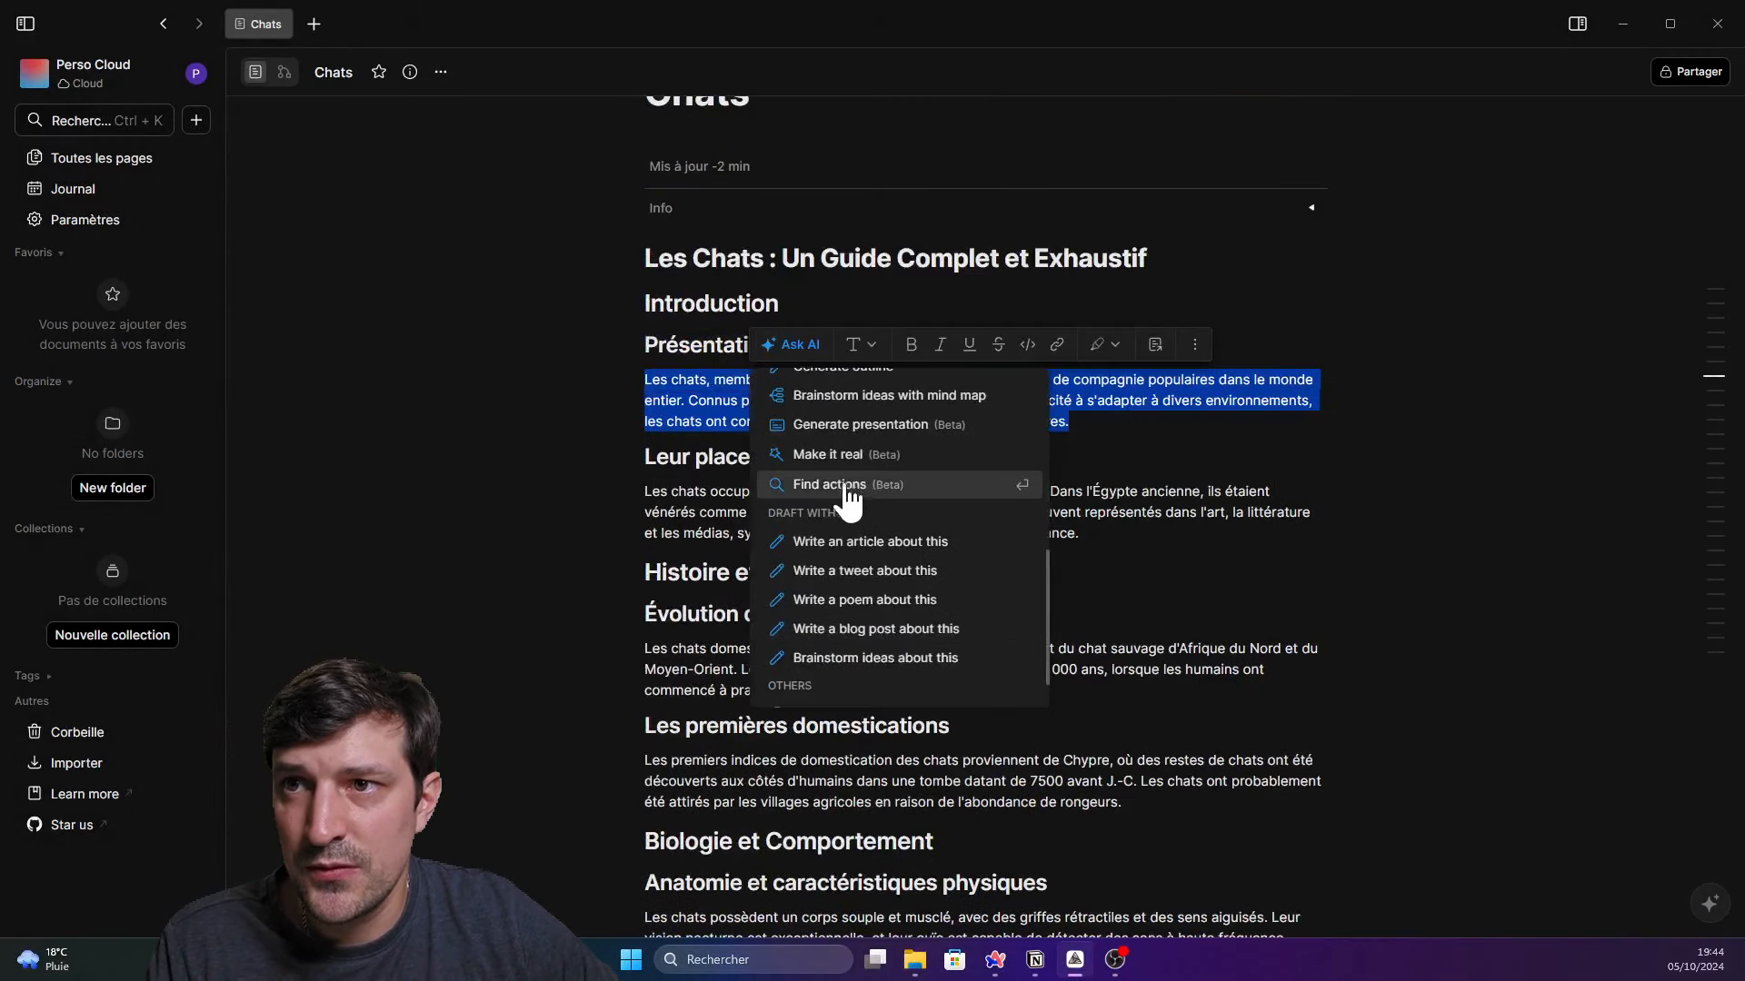
scroll(850, 499, up, 1)
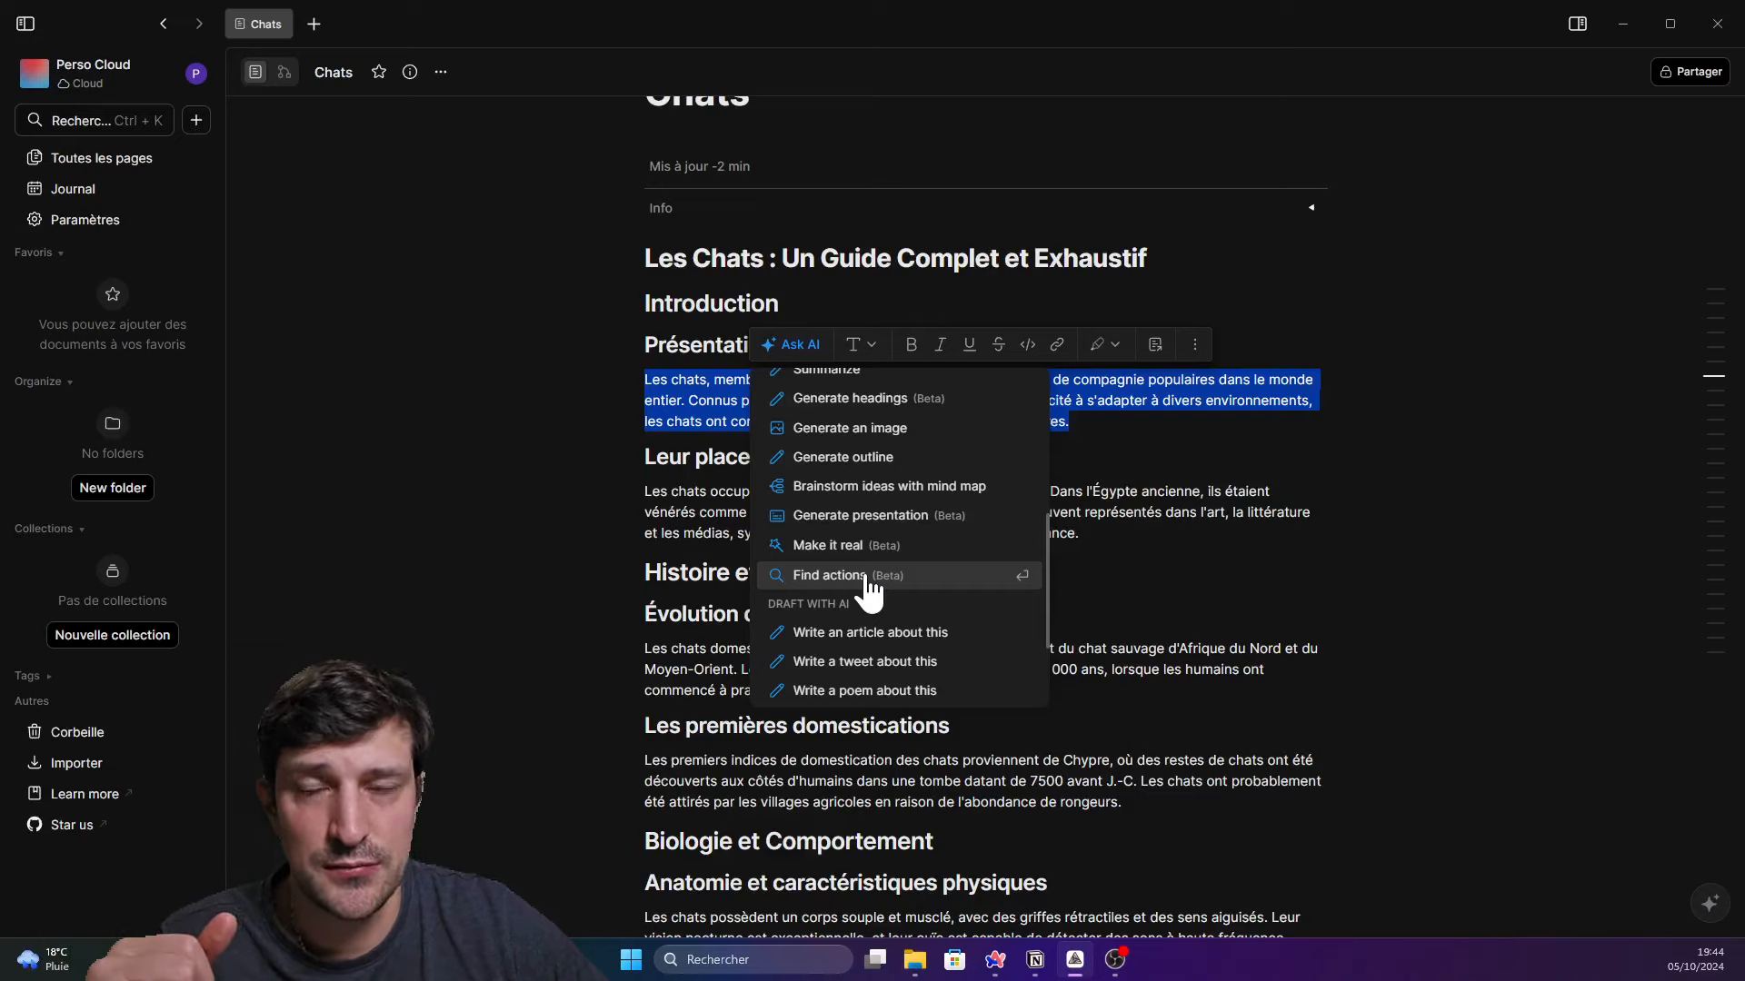
Generate a longer AI version of the selected paragraph under "Présentation générale des chats" using Make it longer
scroll(868, 591, down, 3)
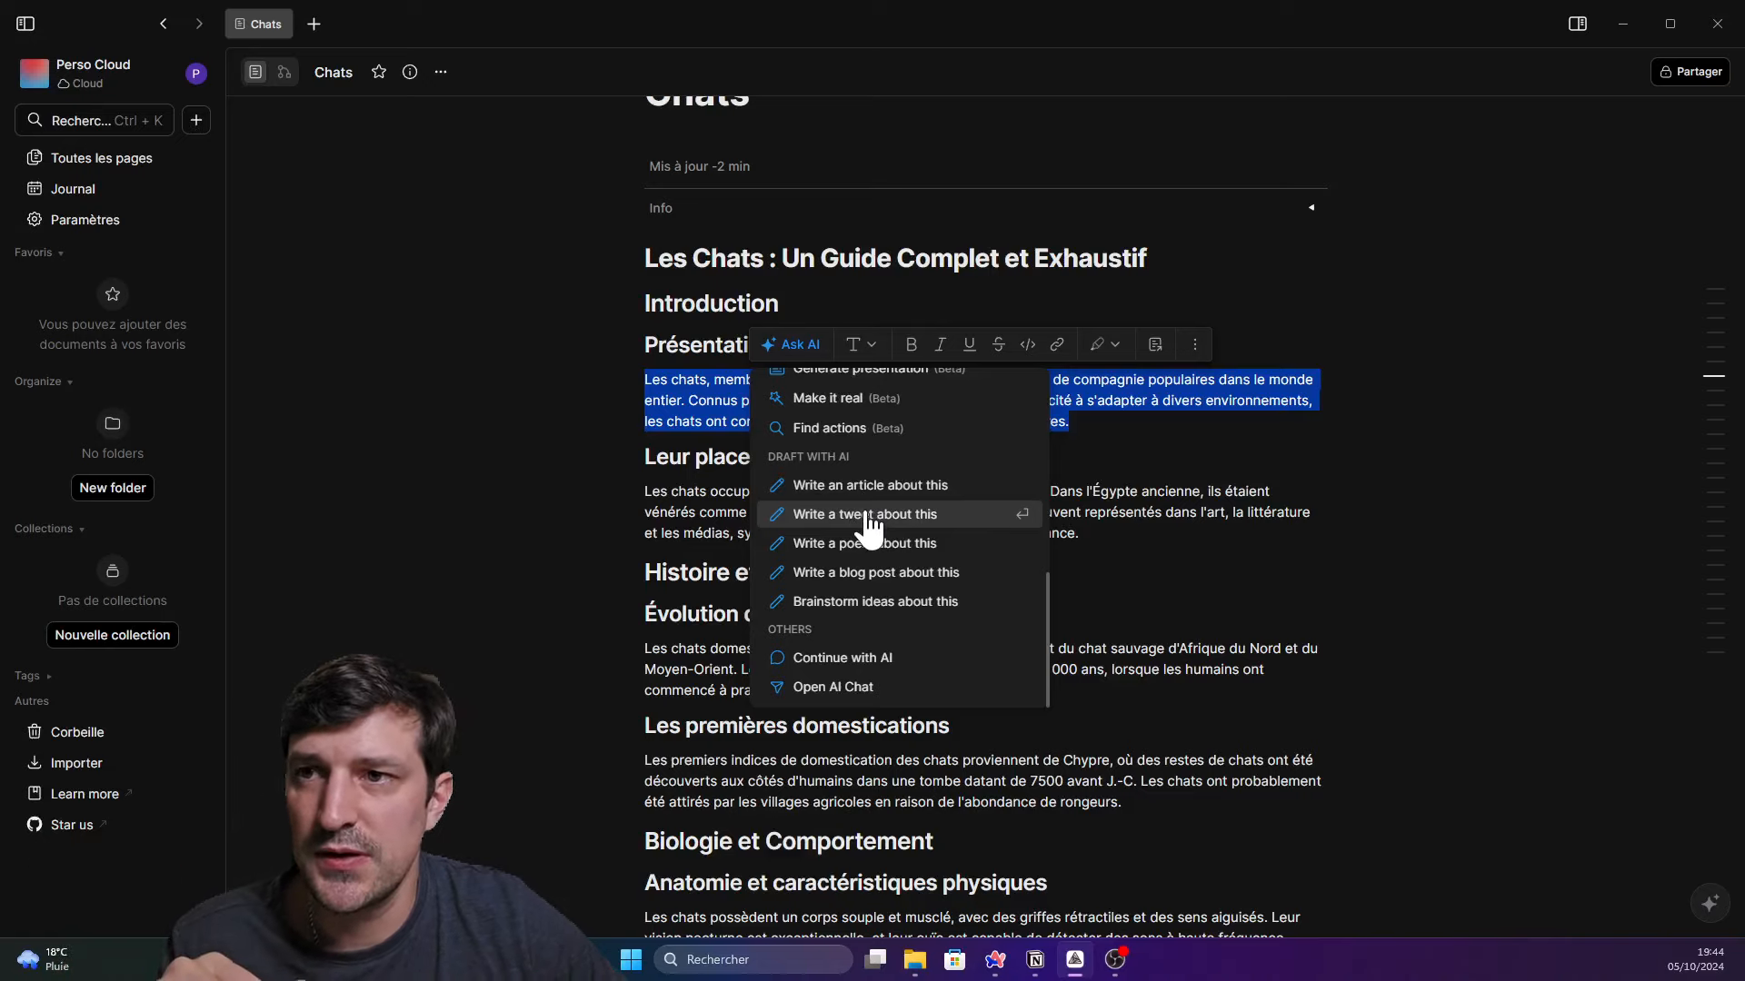
scroll(873, 504, up, 2)
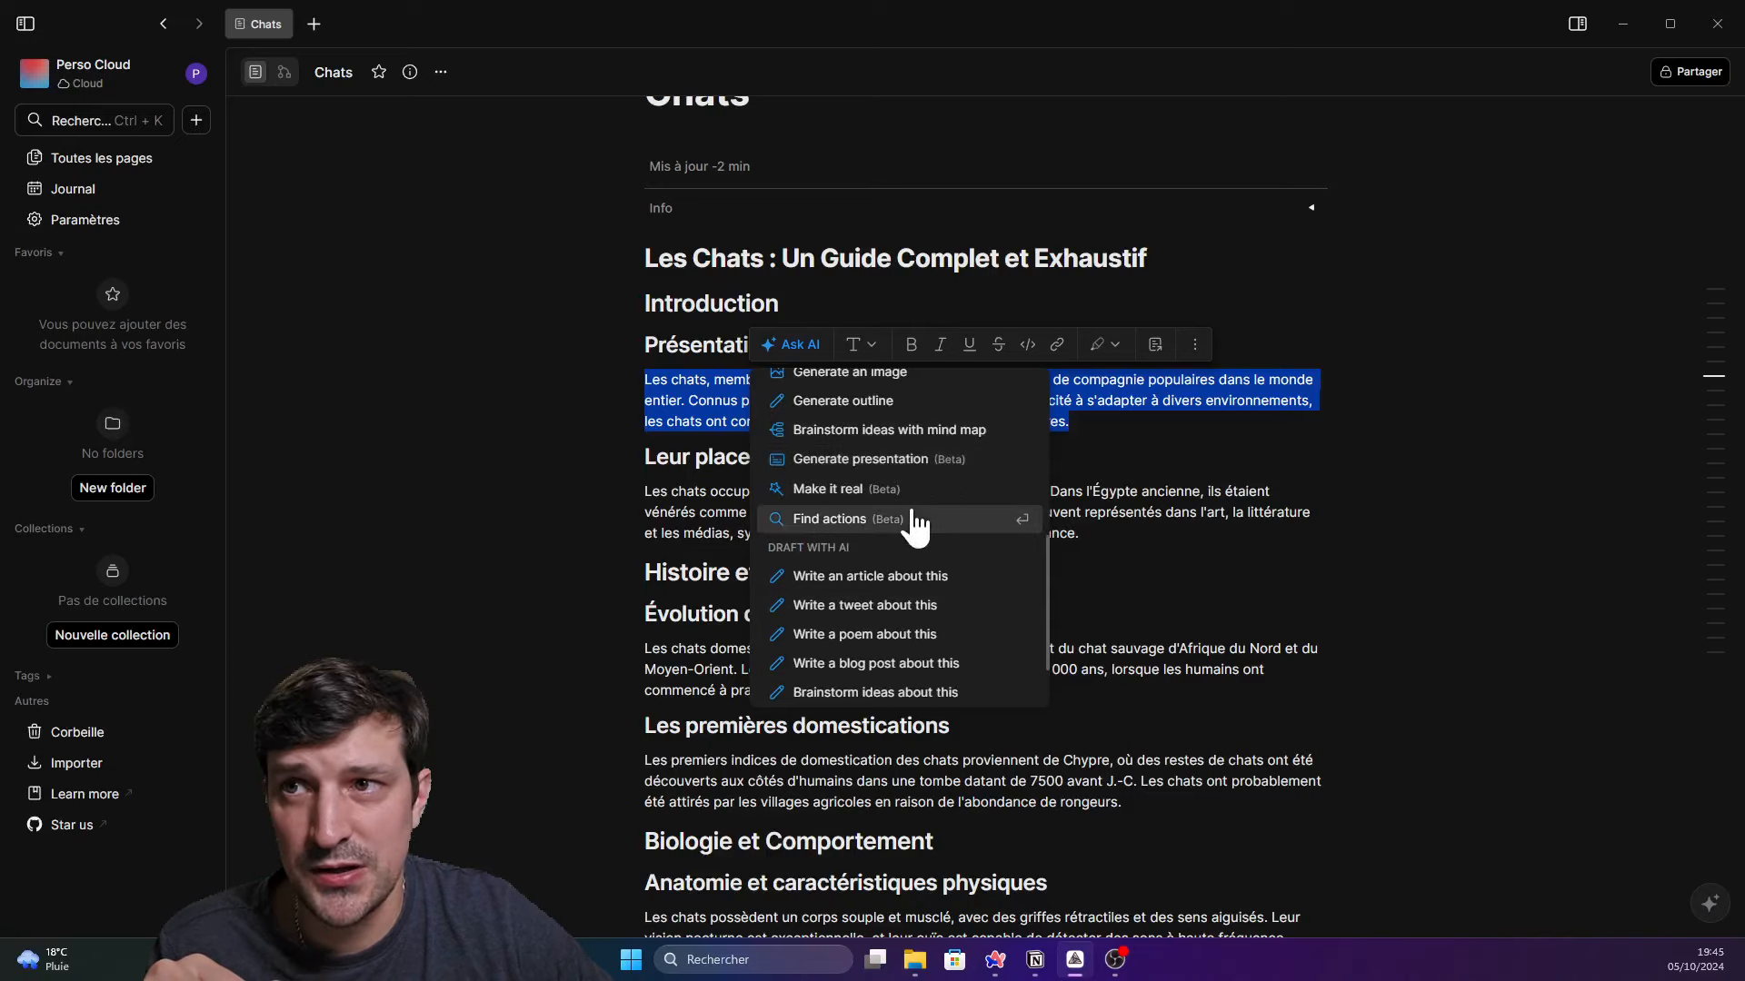
scroll(909, 523, up, 2)
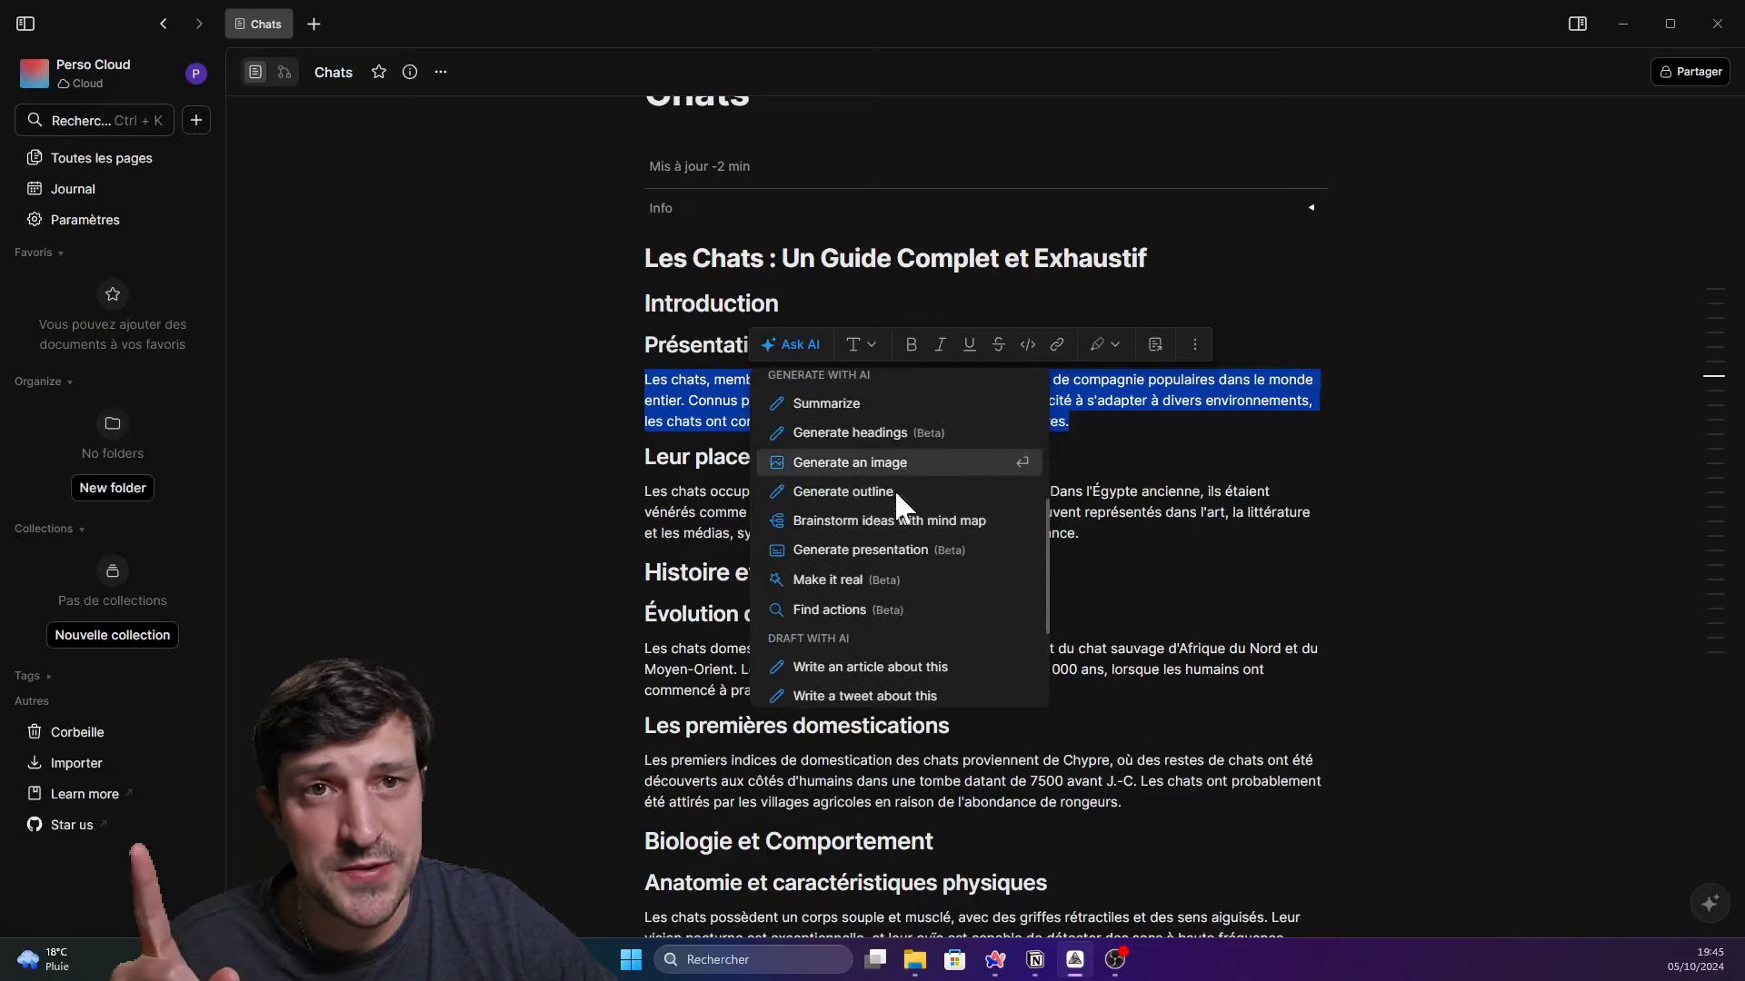
scroll(861, 543, down, 4)
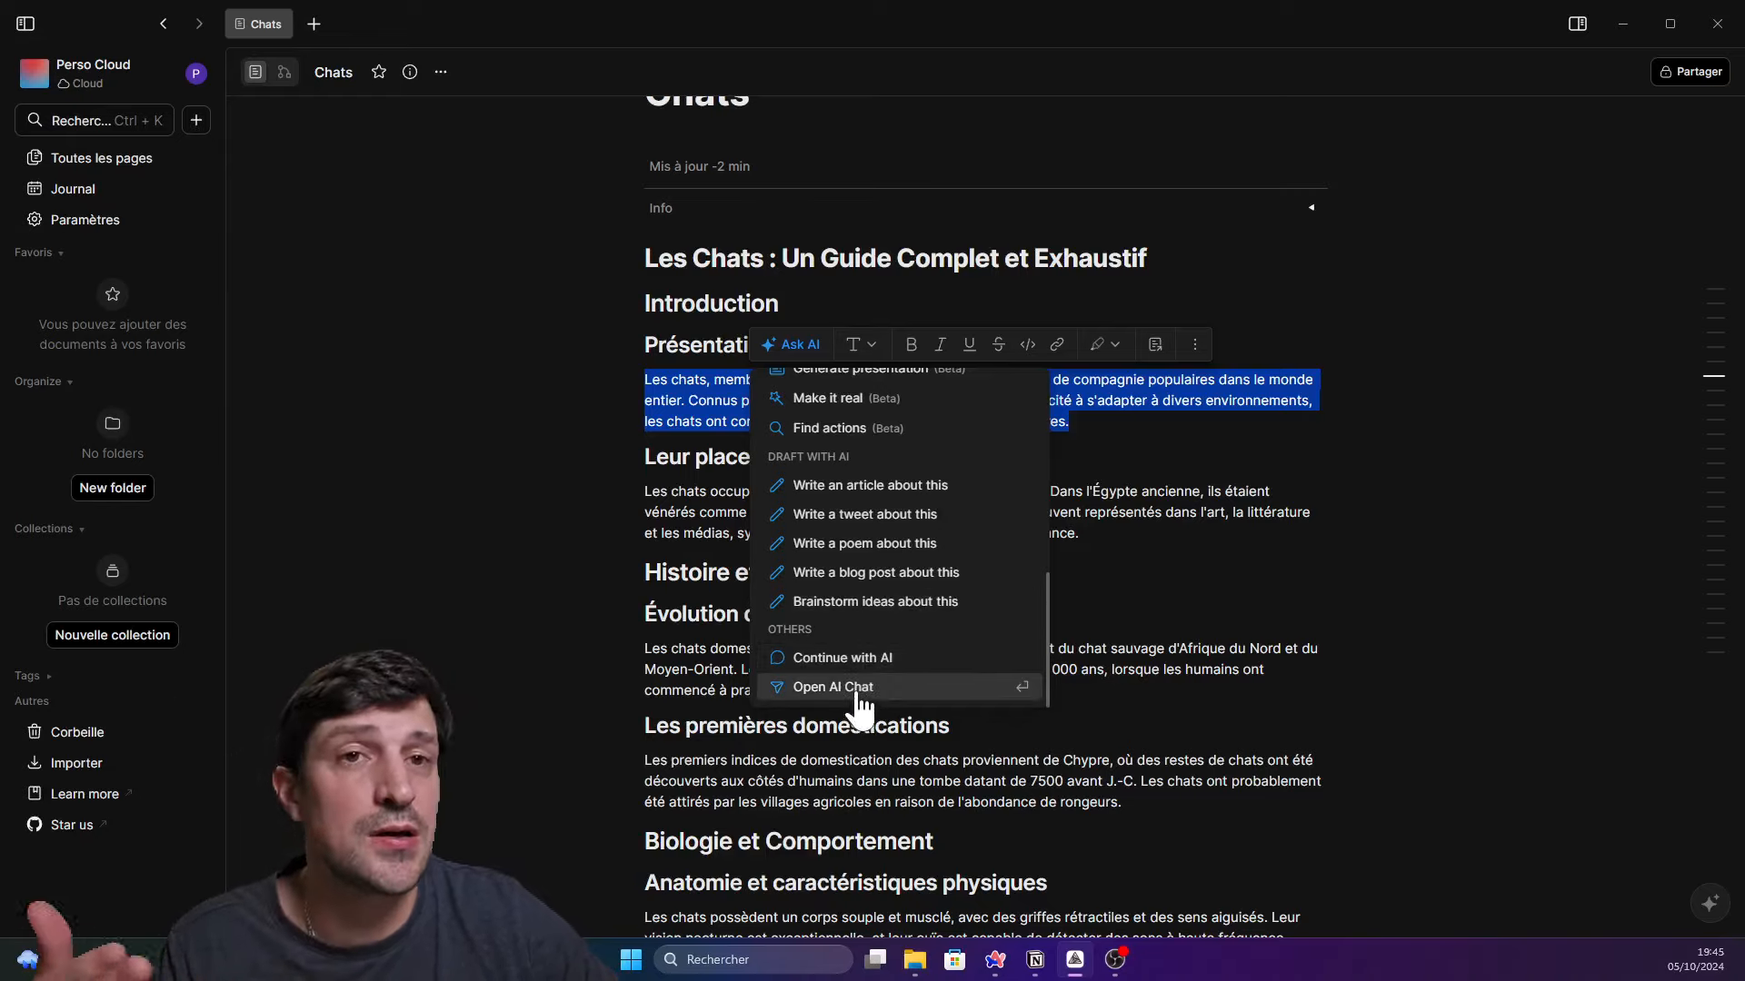
scroll(869, 636, up, 5)
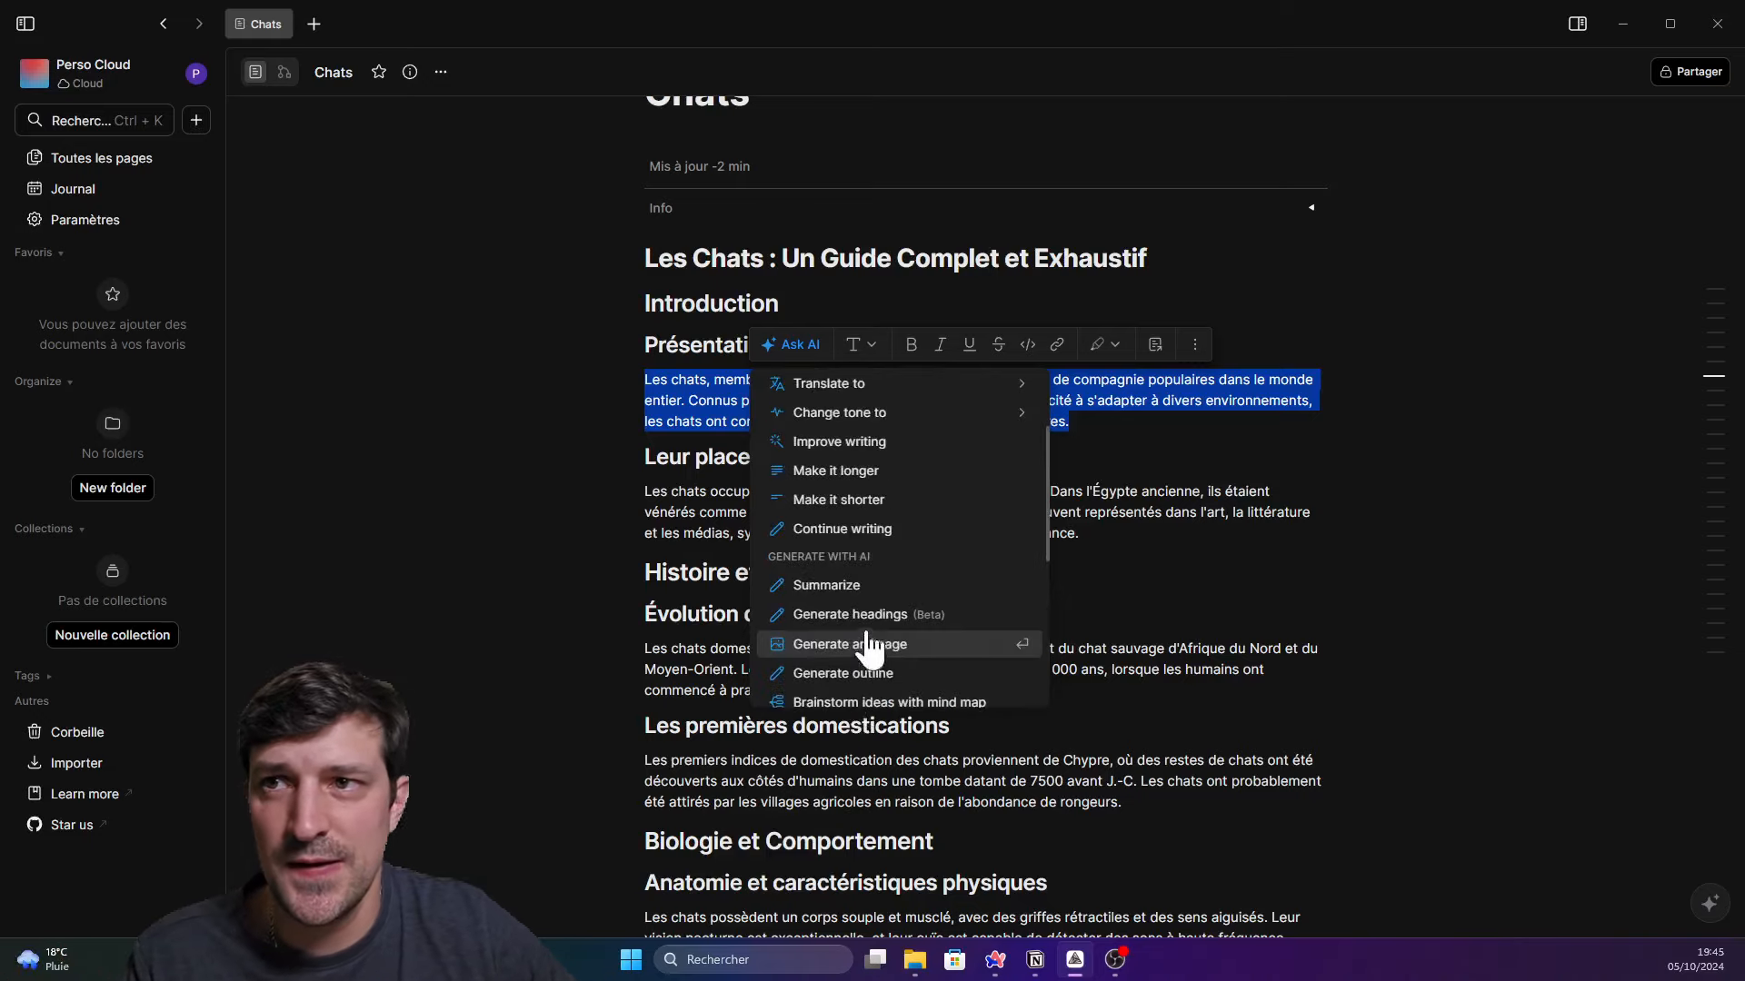
click(838, 471)
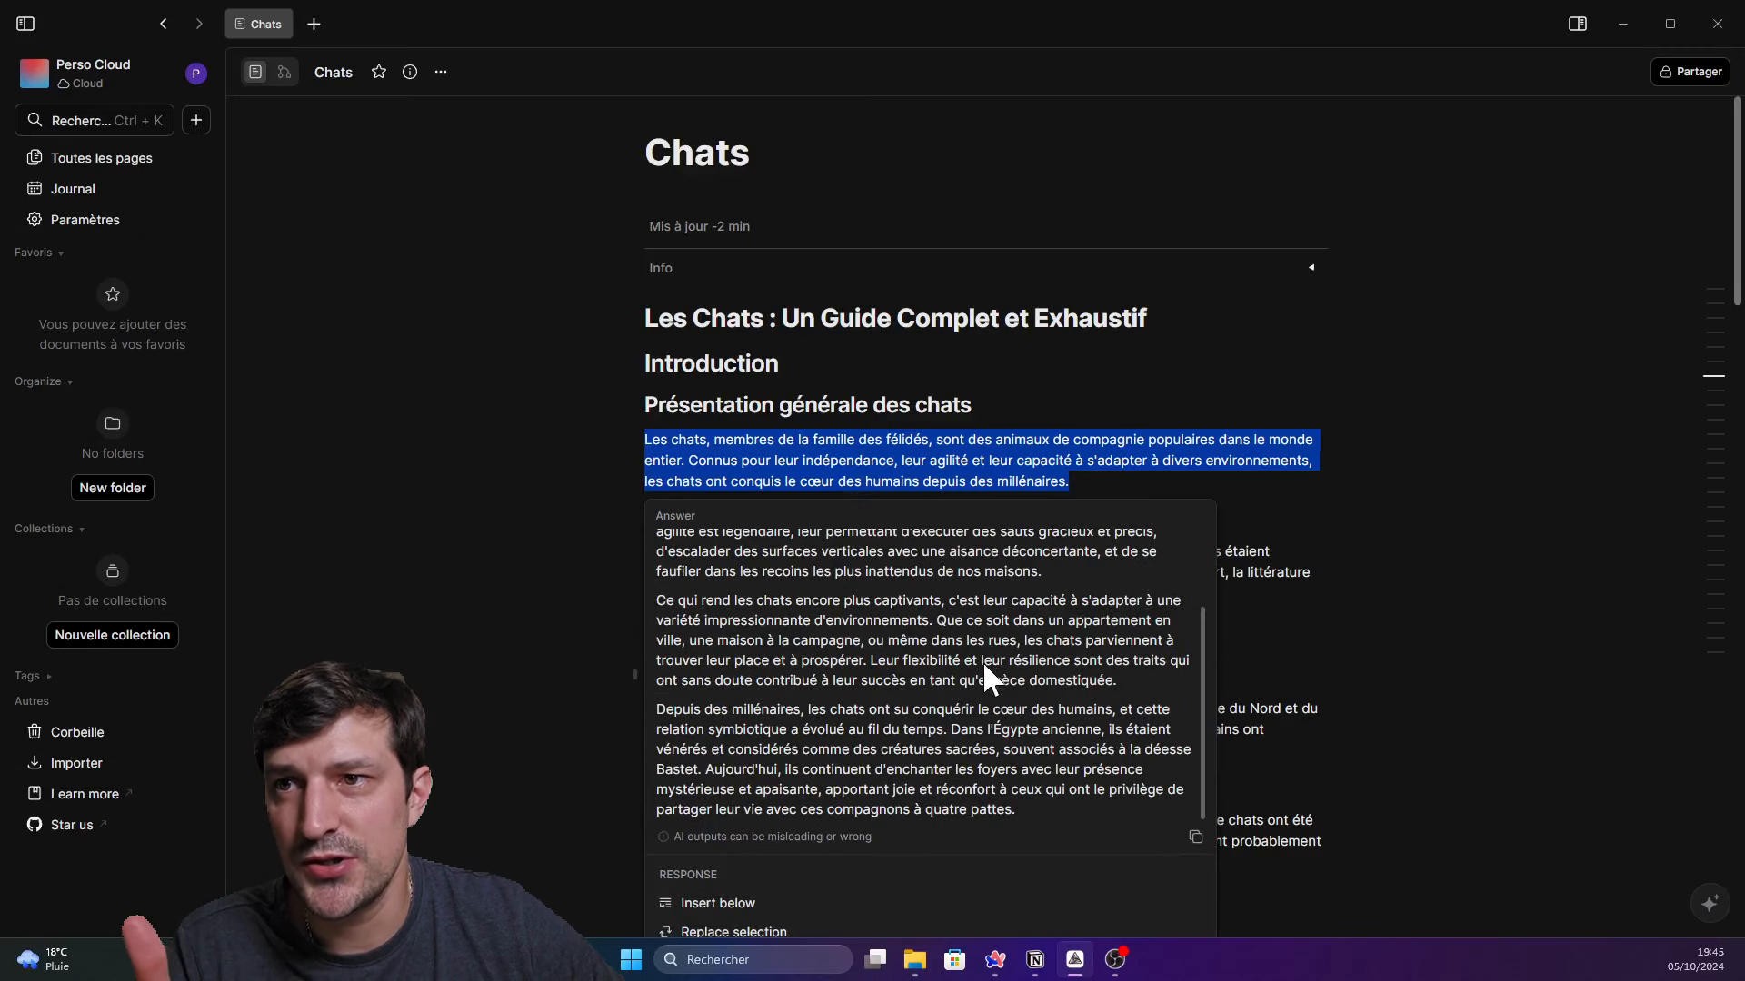
Review the generated longer text, and replace the selected paragraph with it
scroll(1027, 812, down, 3)
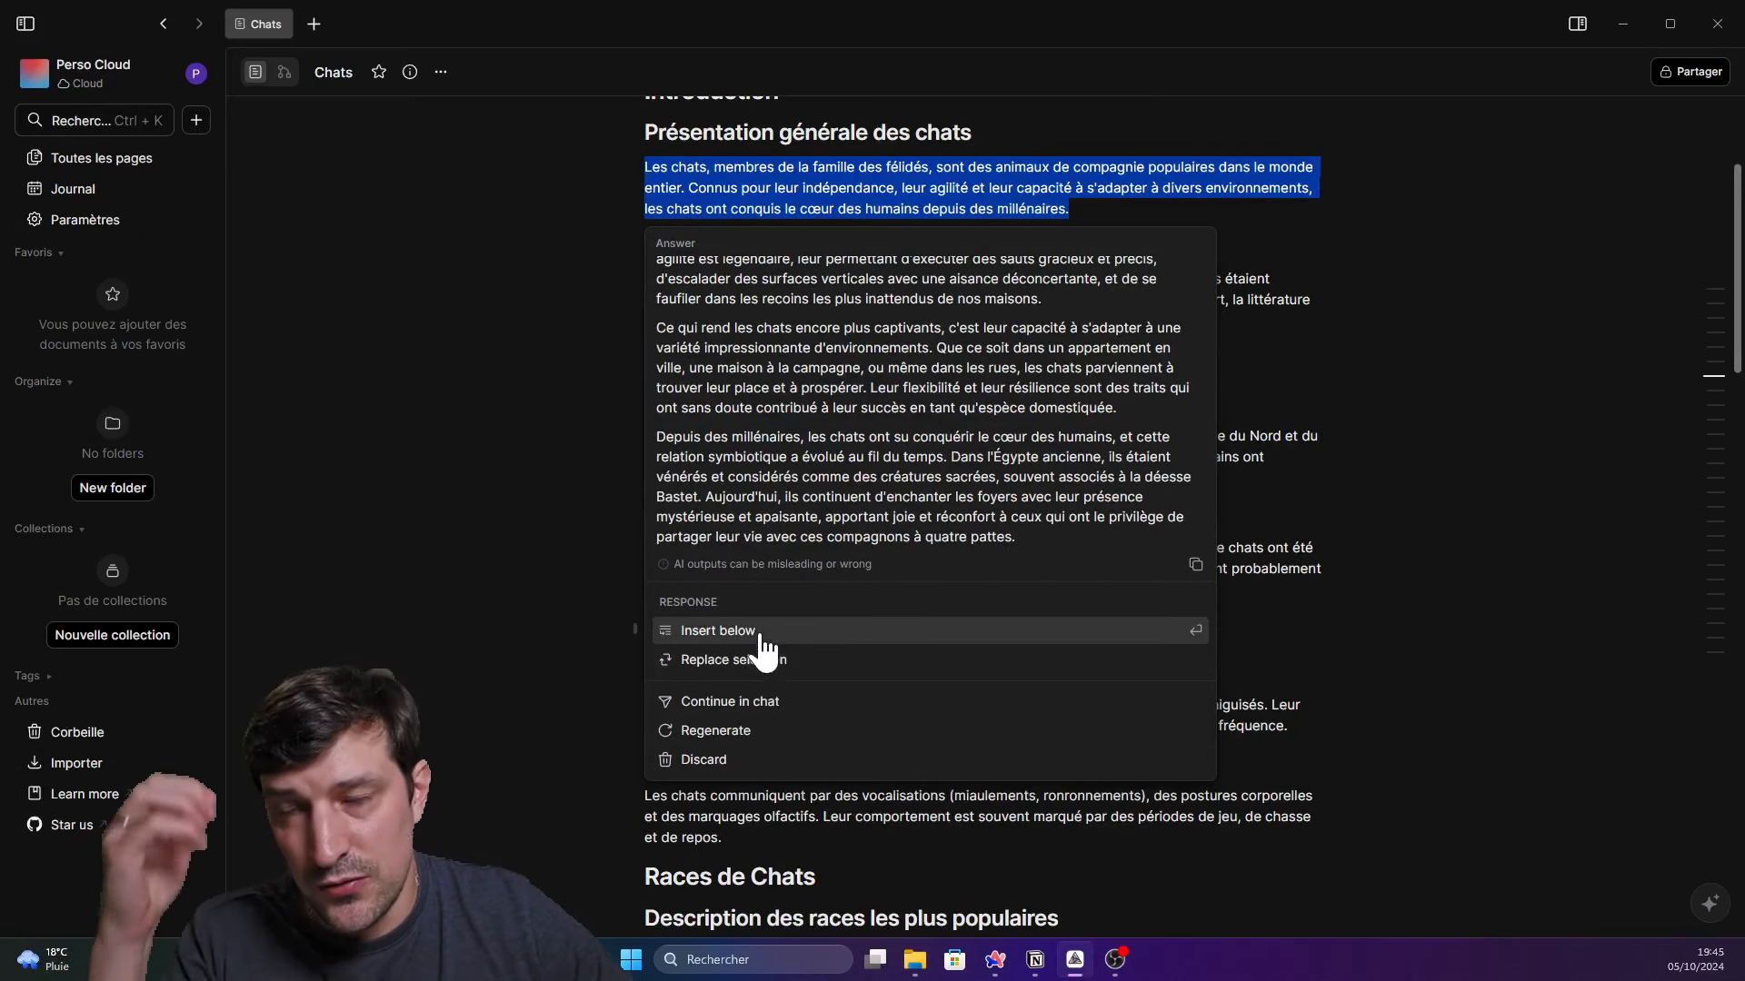
scroll(791, 472, up, 2)
scroll(789, 476, down, 3)
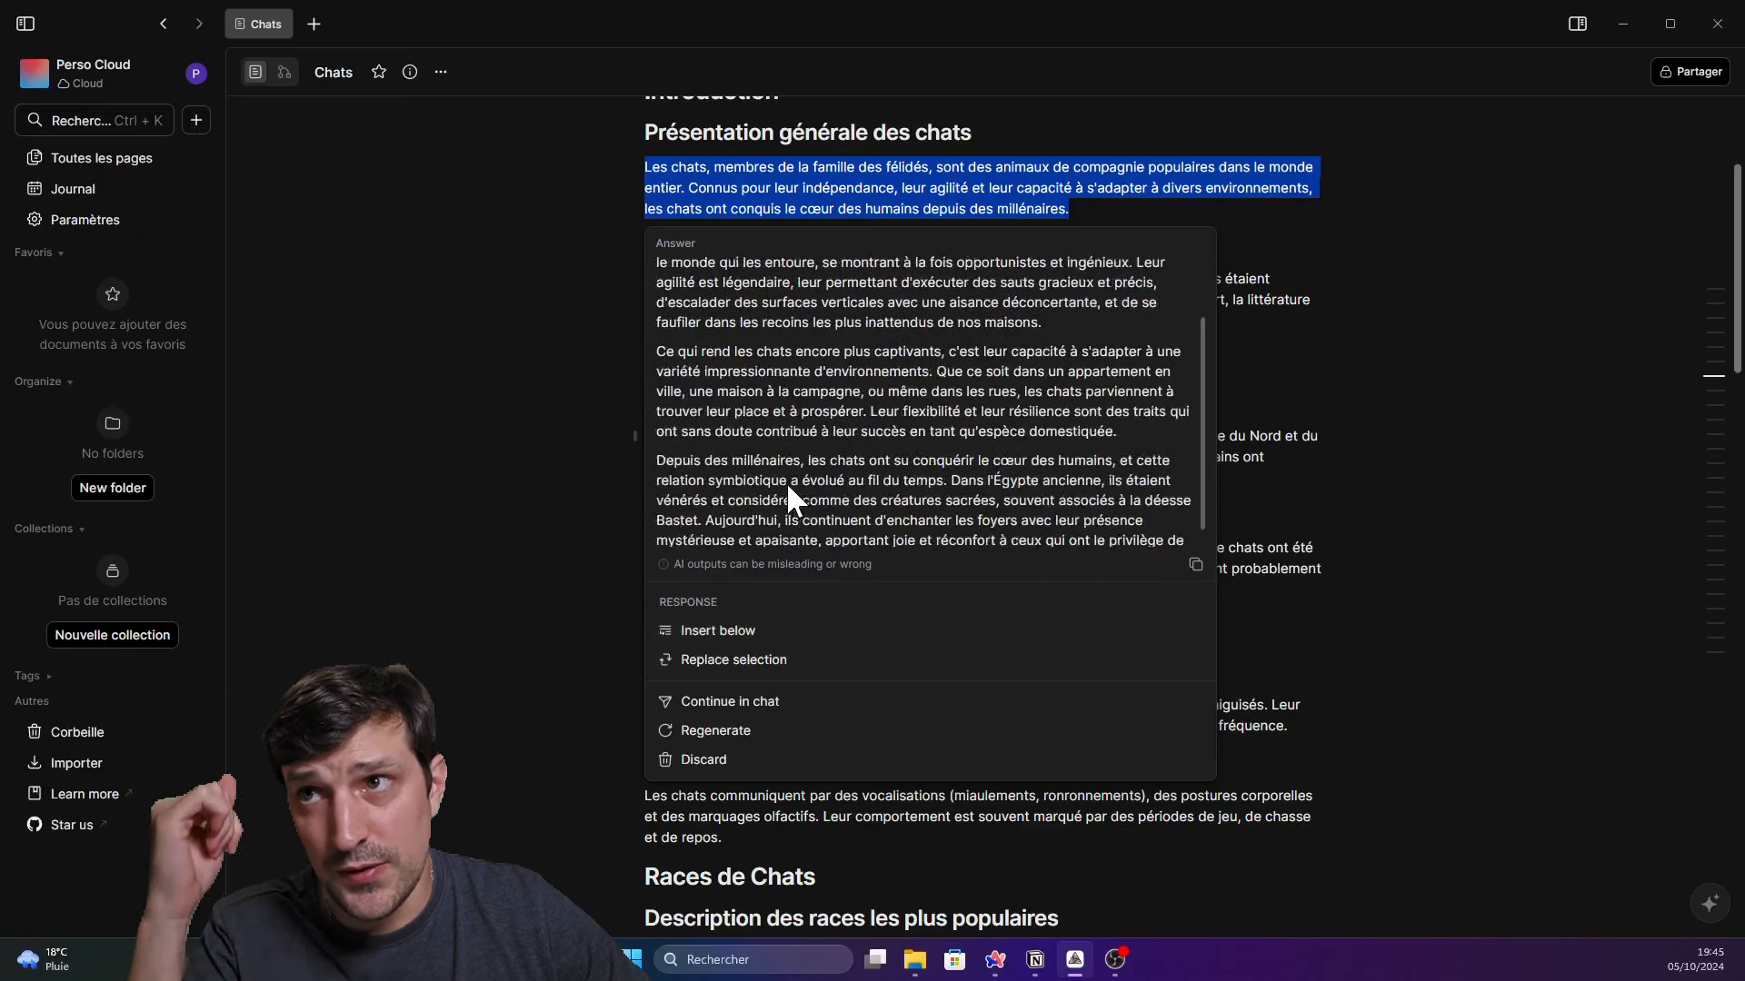
click(734, 661)
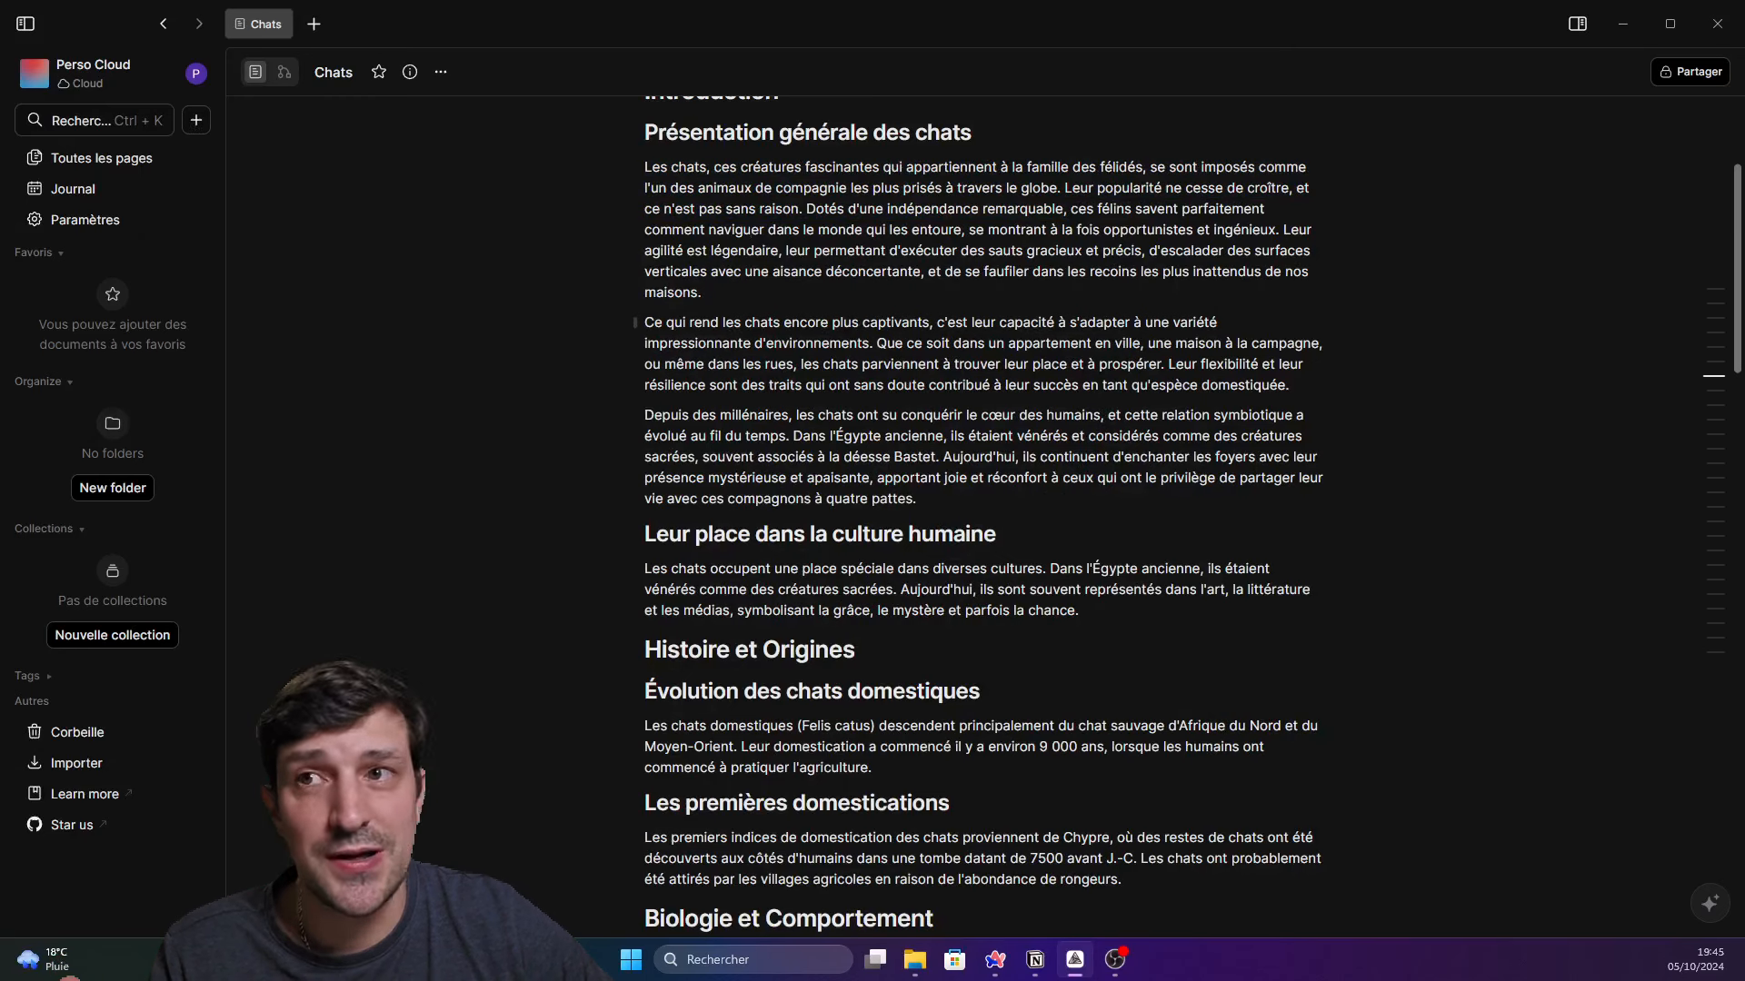
Review the paragraphs under "Présentation générale des chats" and the following sections down to "Soins et Alimentation"
drag(921, 500, 830, 251)
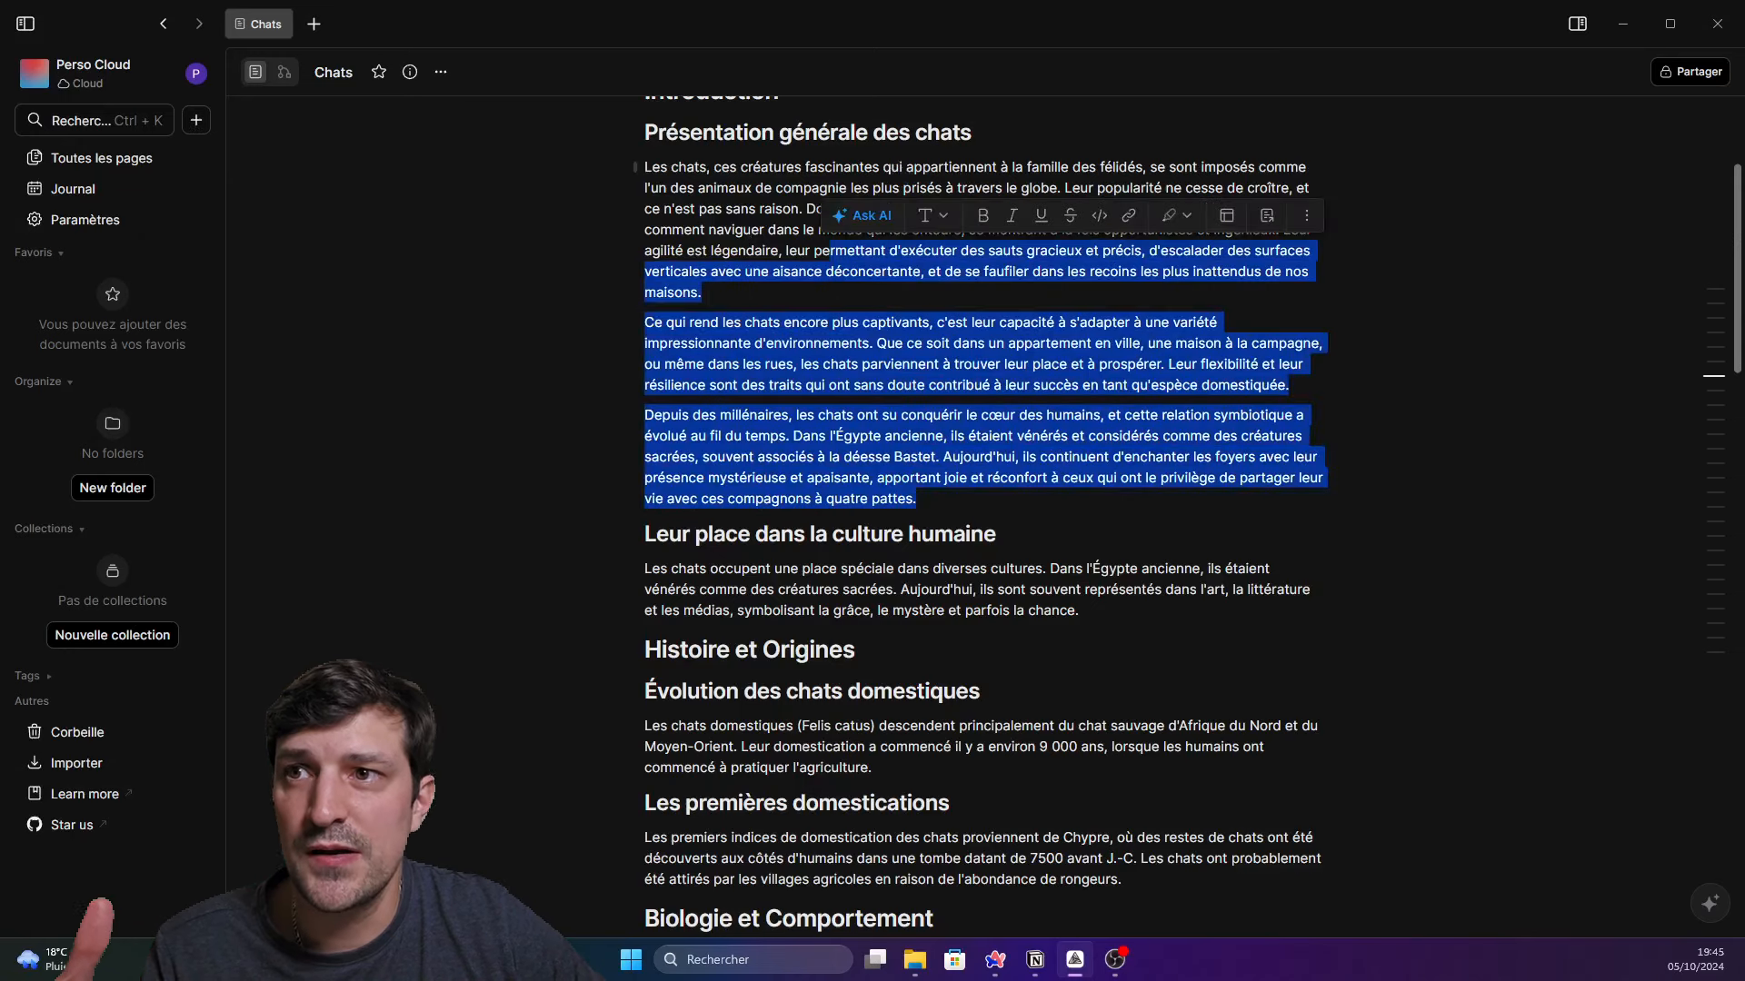
click(985, 343)
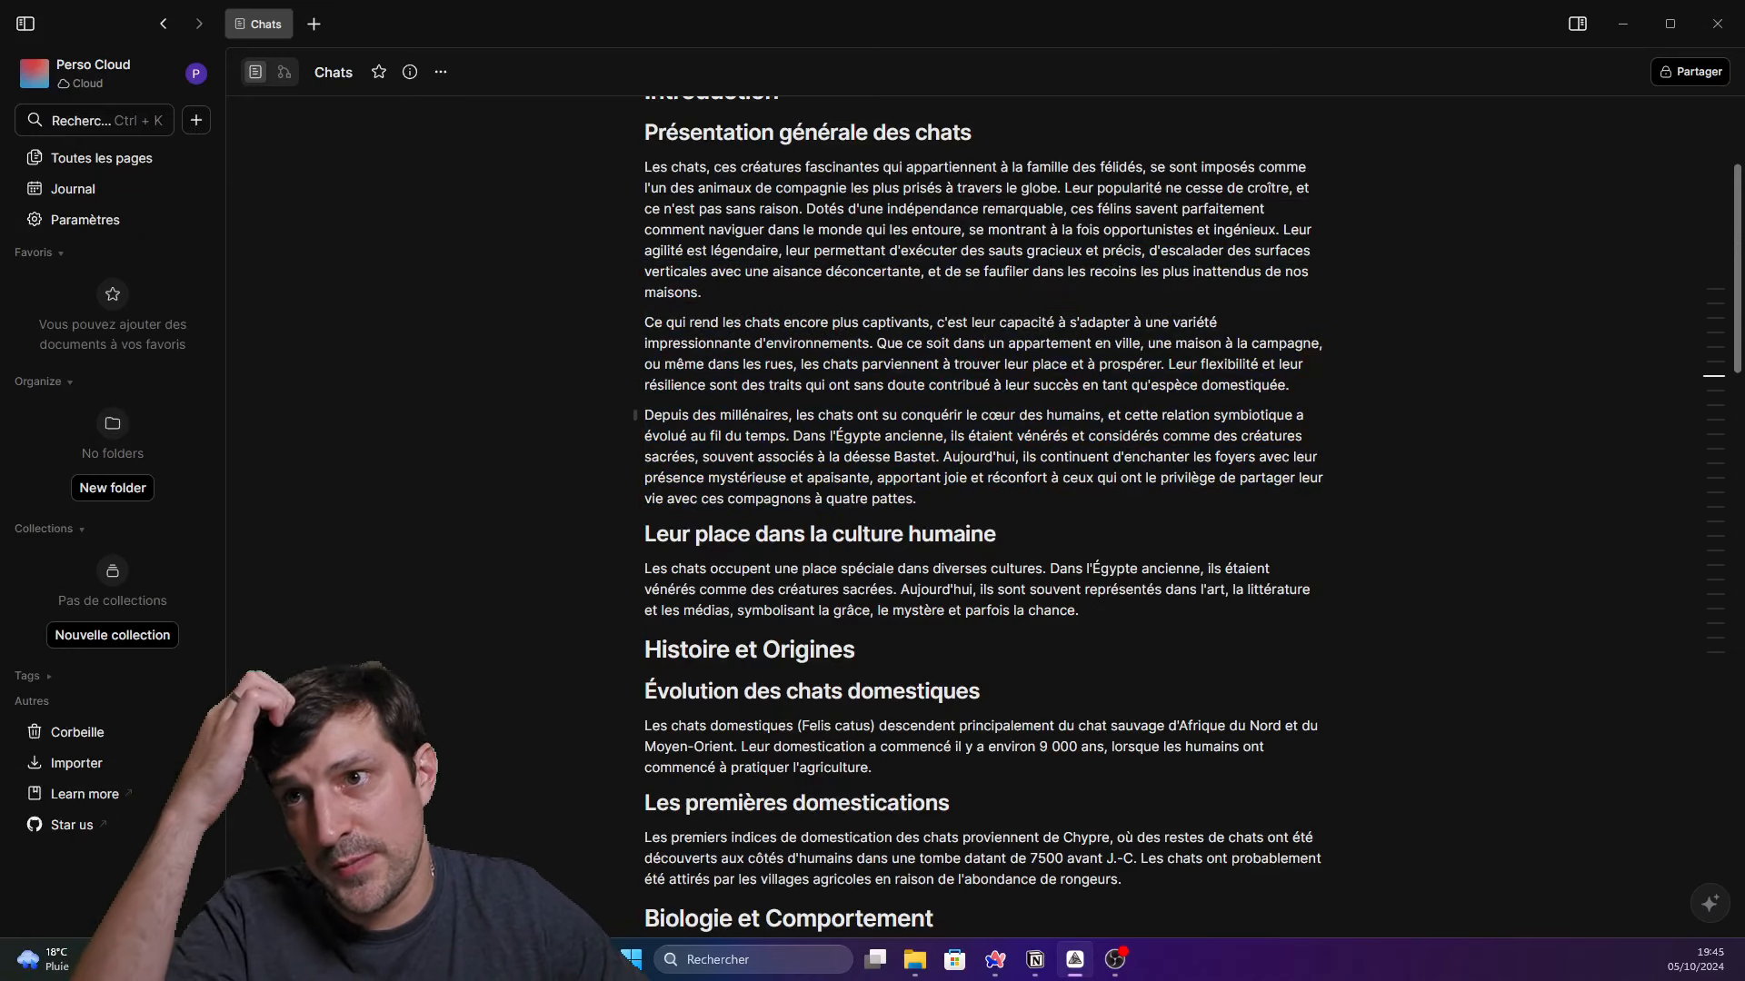
scroll(985, 344, down, 2)
scroll(852, 300, down, 6)
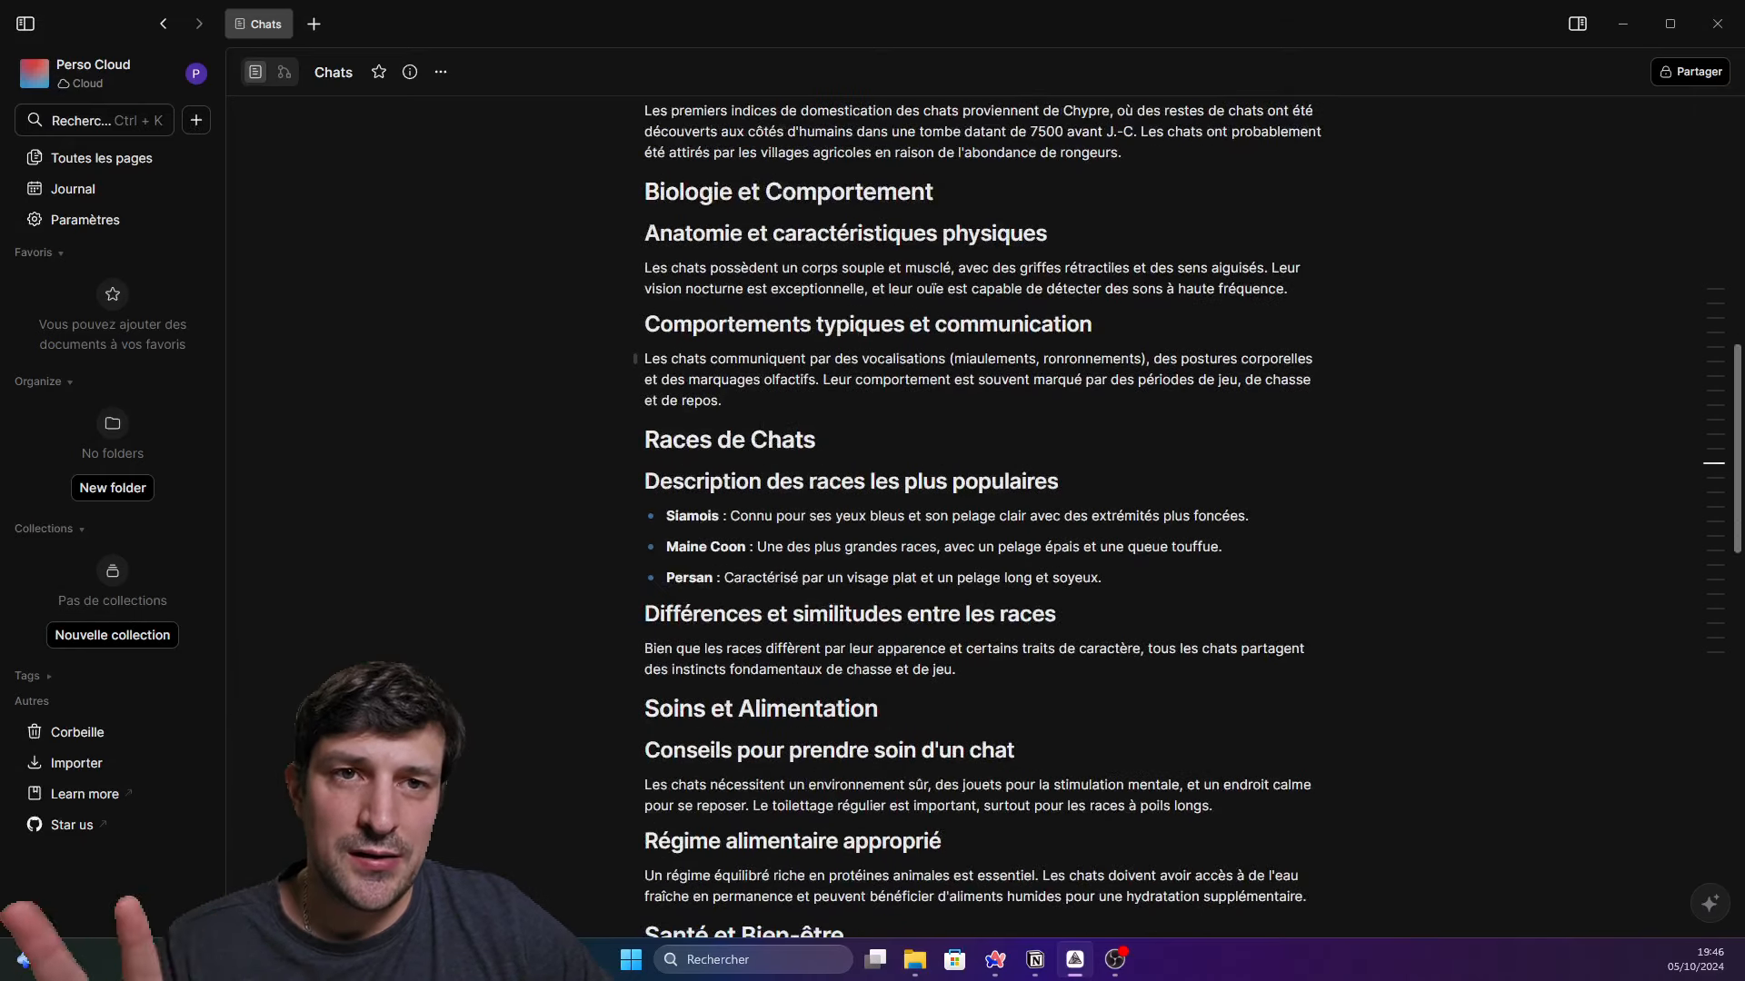
scroll(768, 428, up, 3)
scroll(981, 509, up, 4)
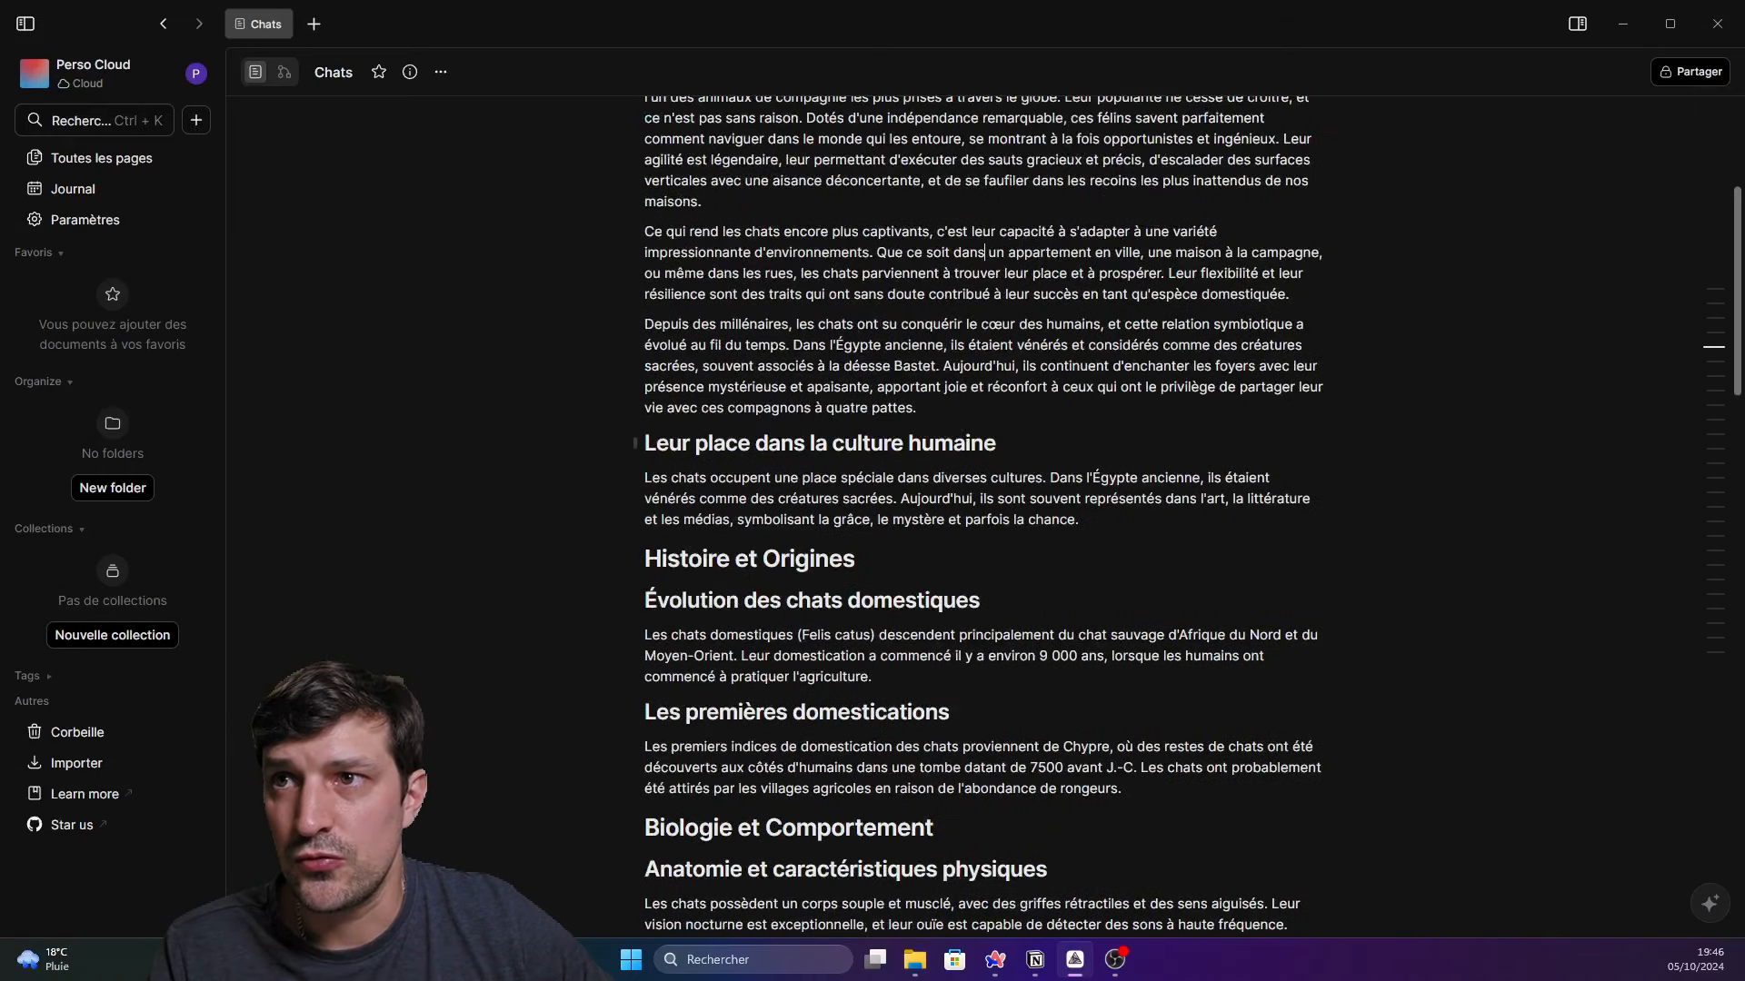
triple_click(798, 477)
key(Up)
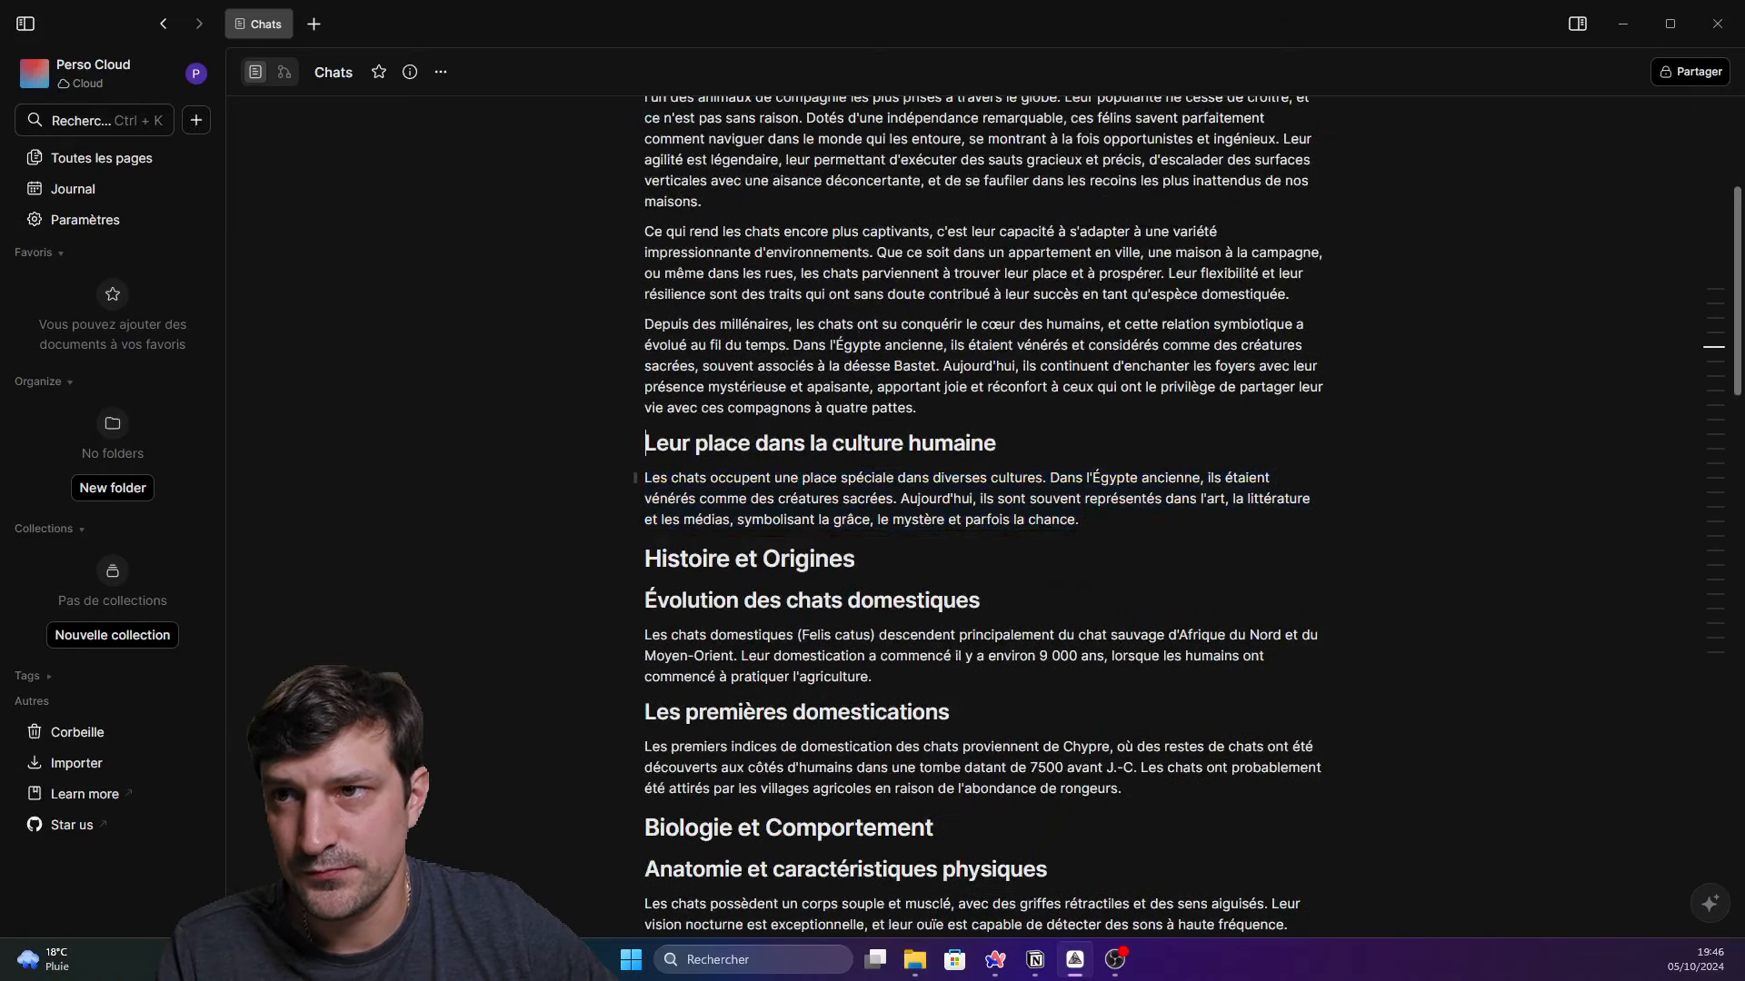
triple_click(811, 499)
double_click(854, 345)
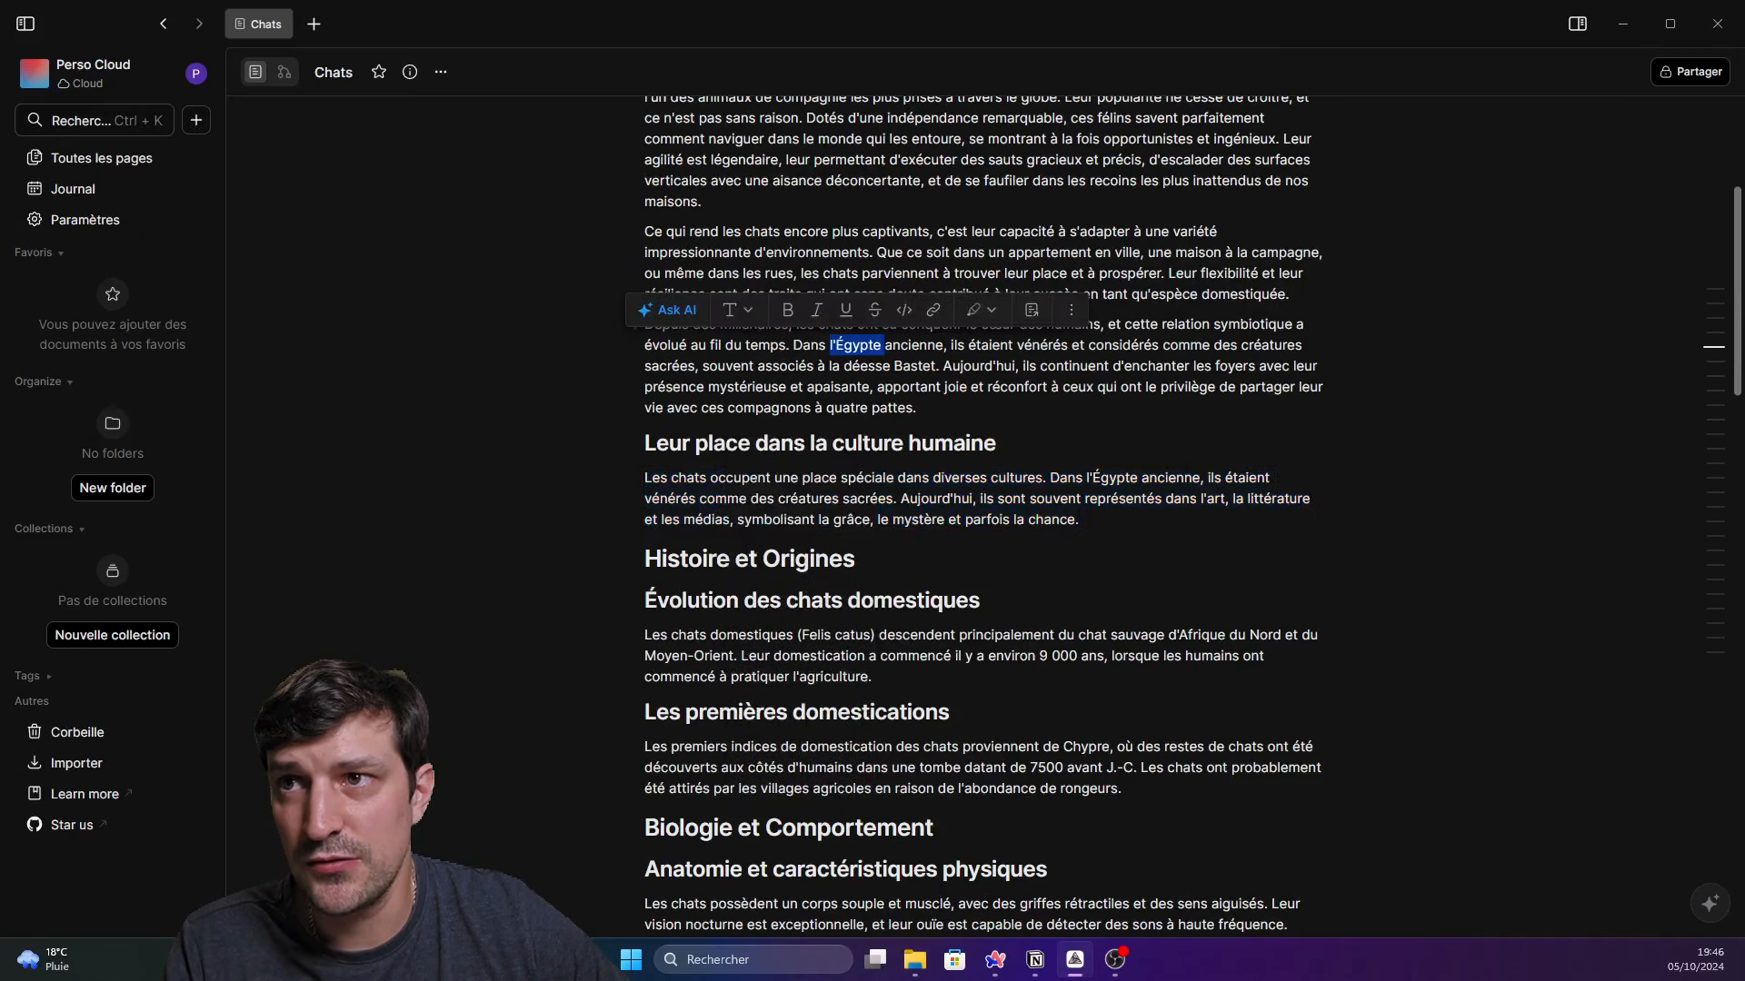
click(565, 316)
Select the whole article from "Les Chats : Un Guide Complet et Exhaustif" to the end, and generate a longer AI version of it
scroll(565, 316, up, 4)
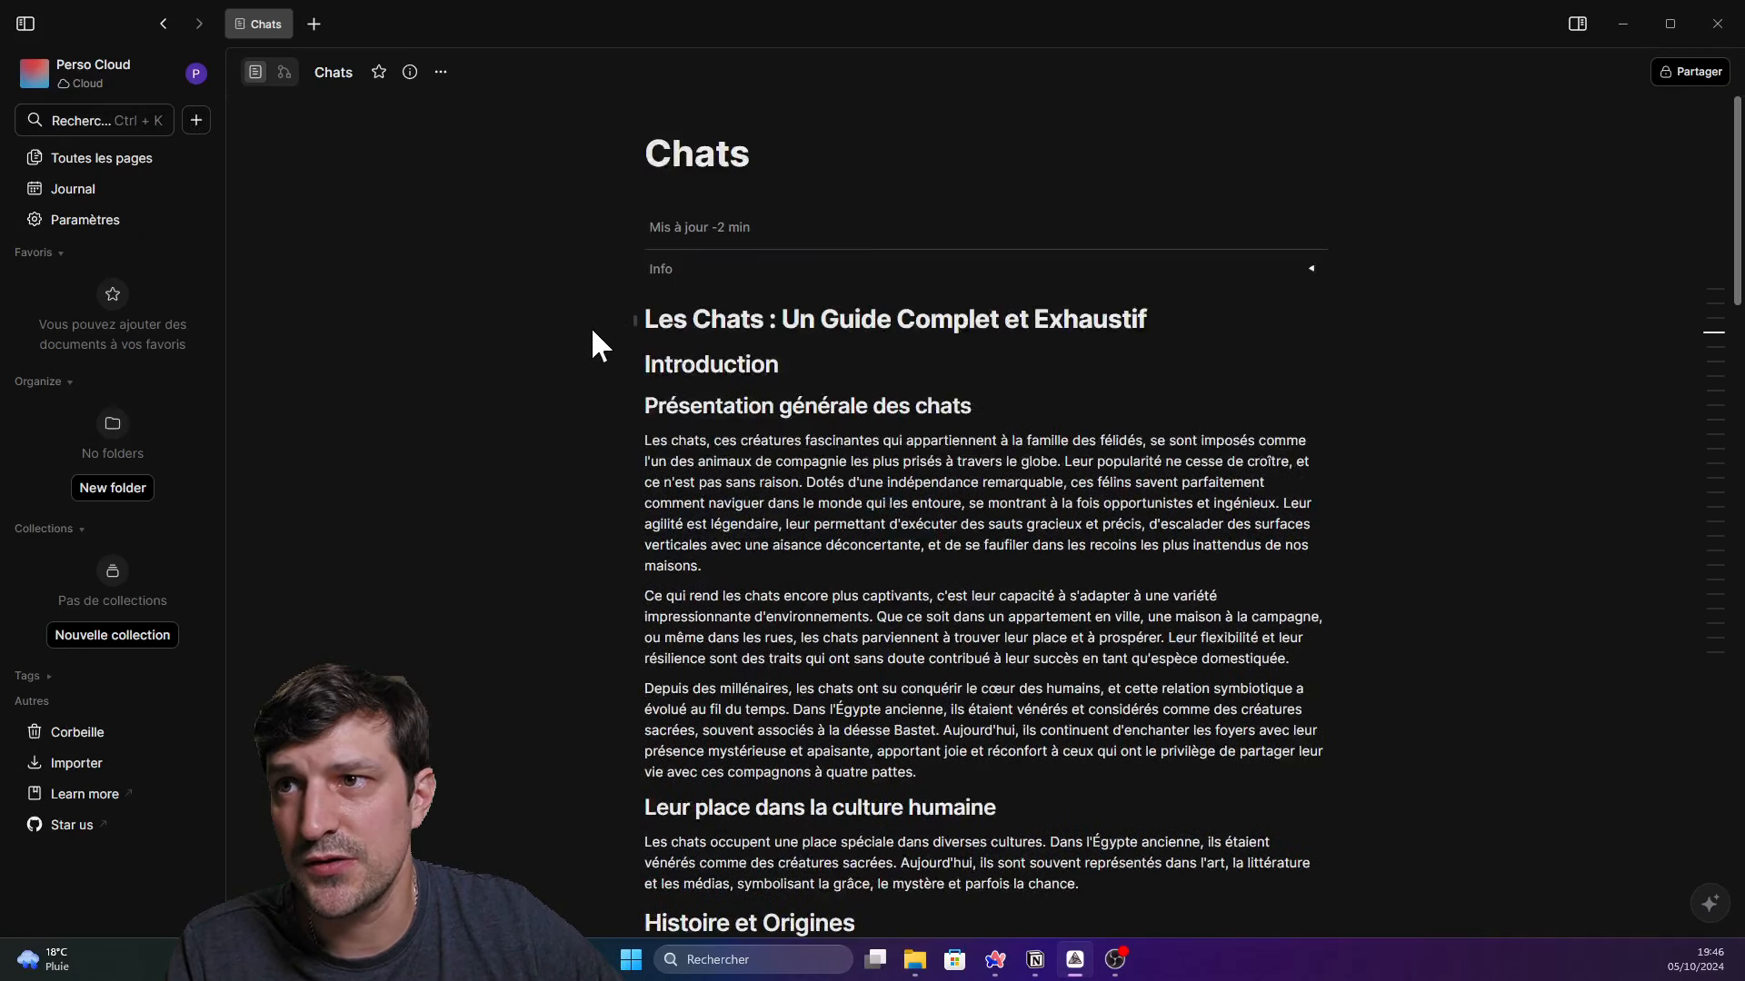
drag(595, 314, 1102, 977)
drag(1103, 916, 1064, 812)
click(804, 864)
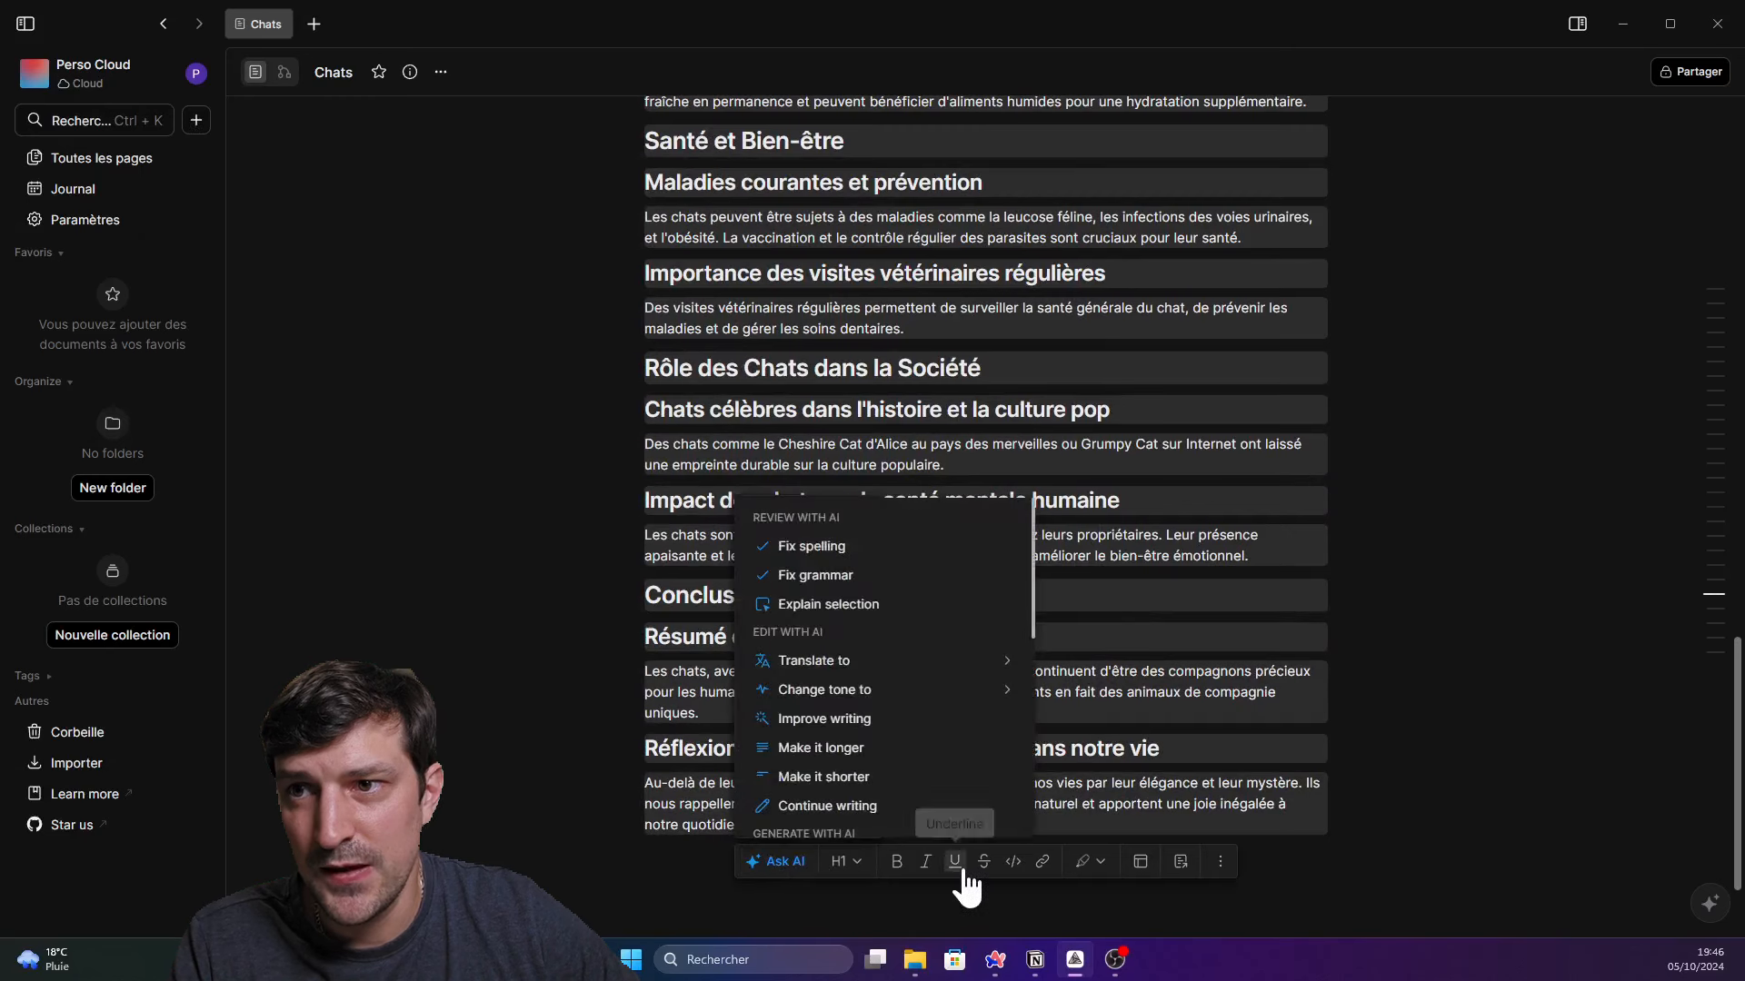
click(780, 861)
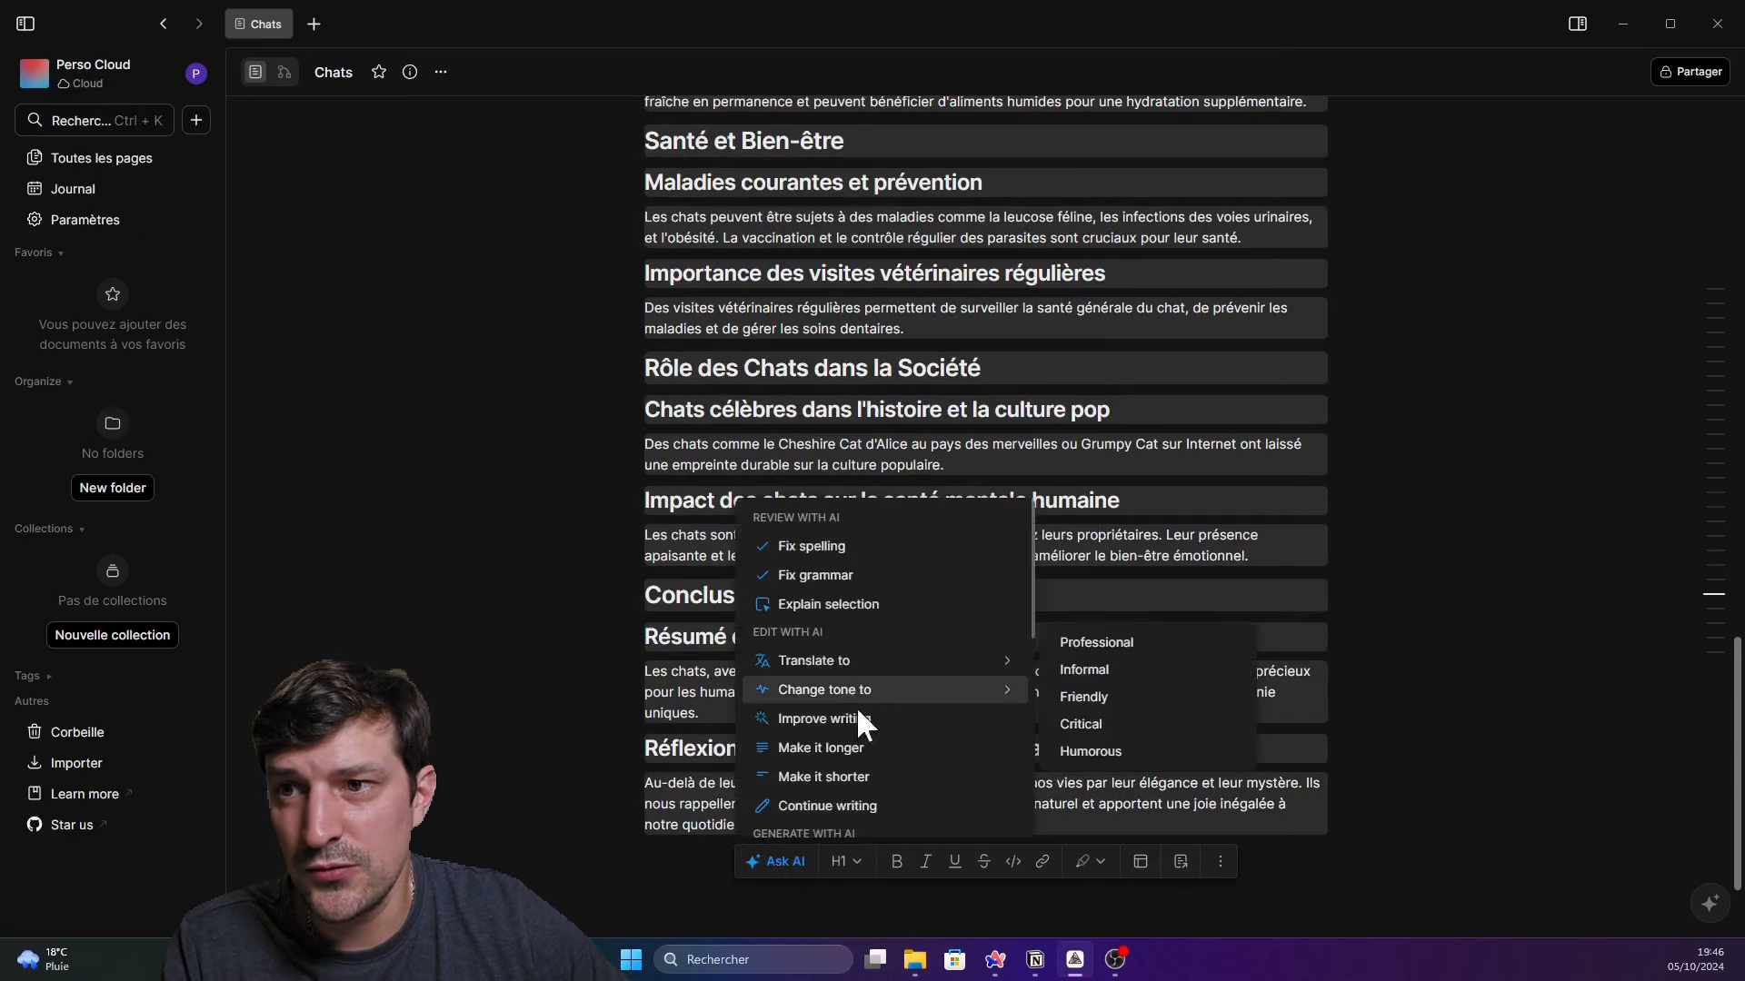
scroll(859, 718, down, 1)
mouse_move(850, 600)
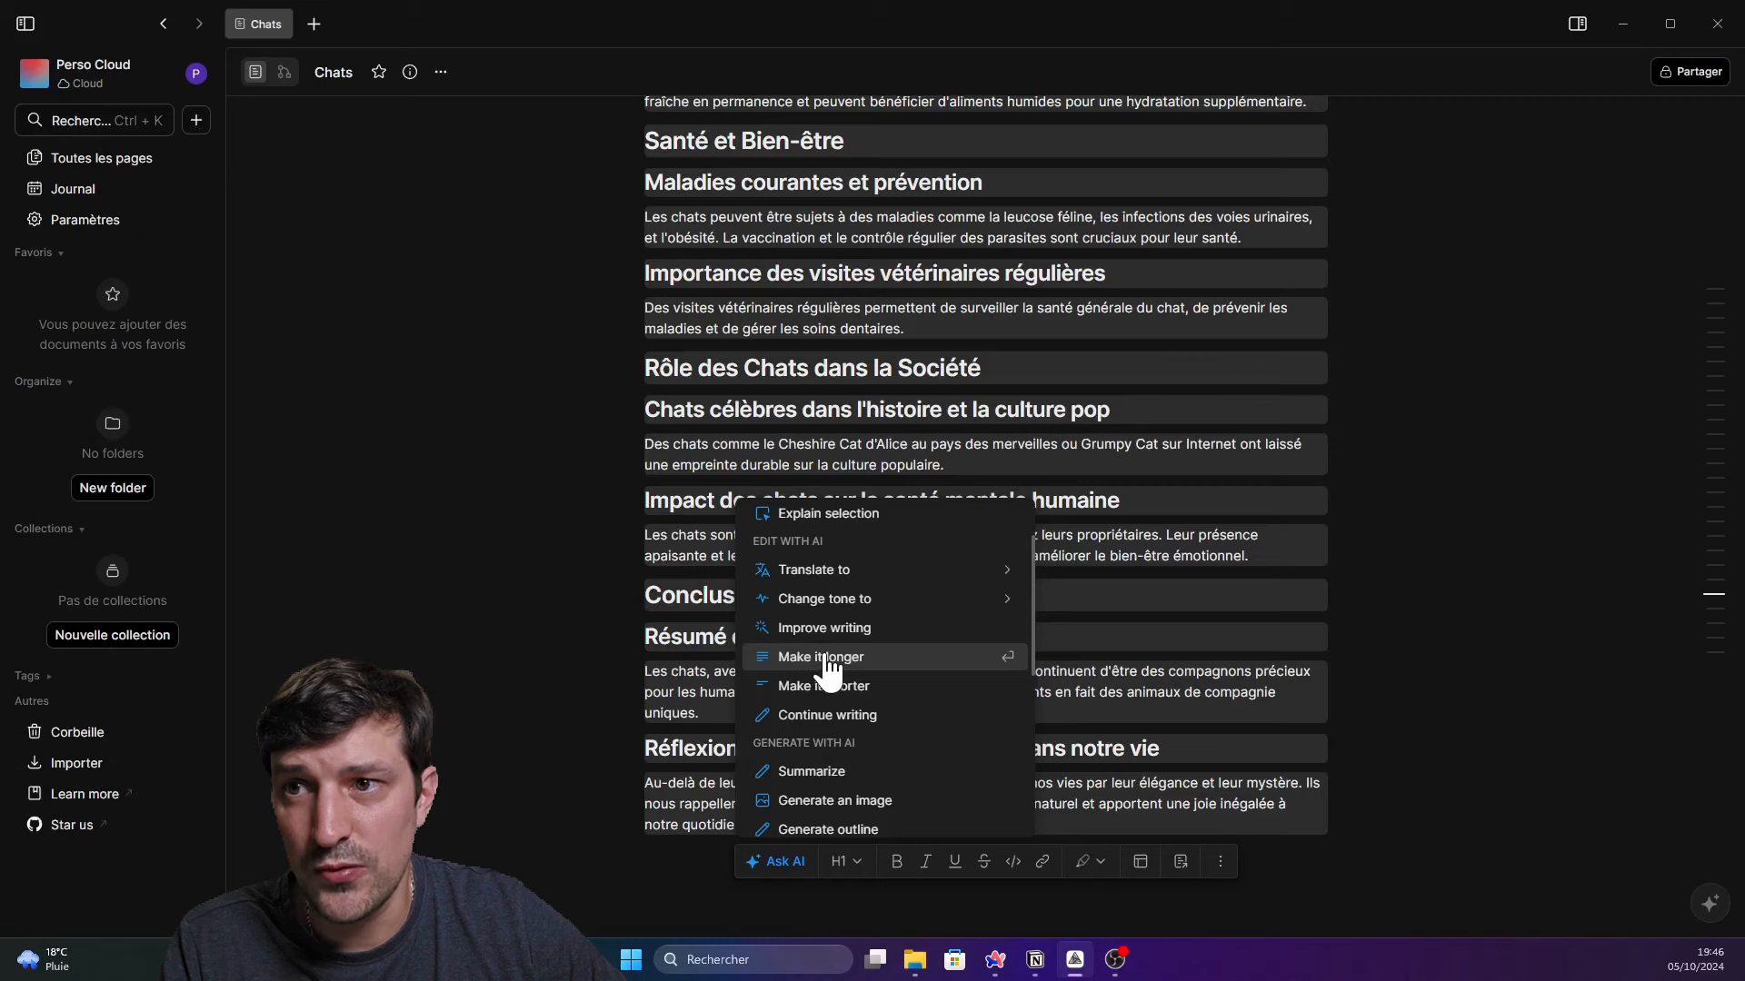
click(852, 656)
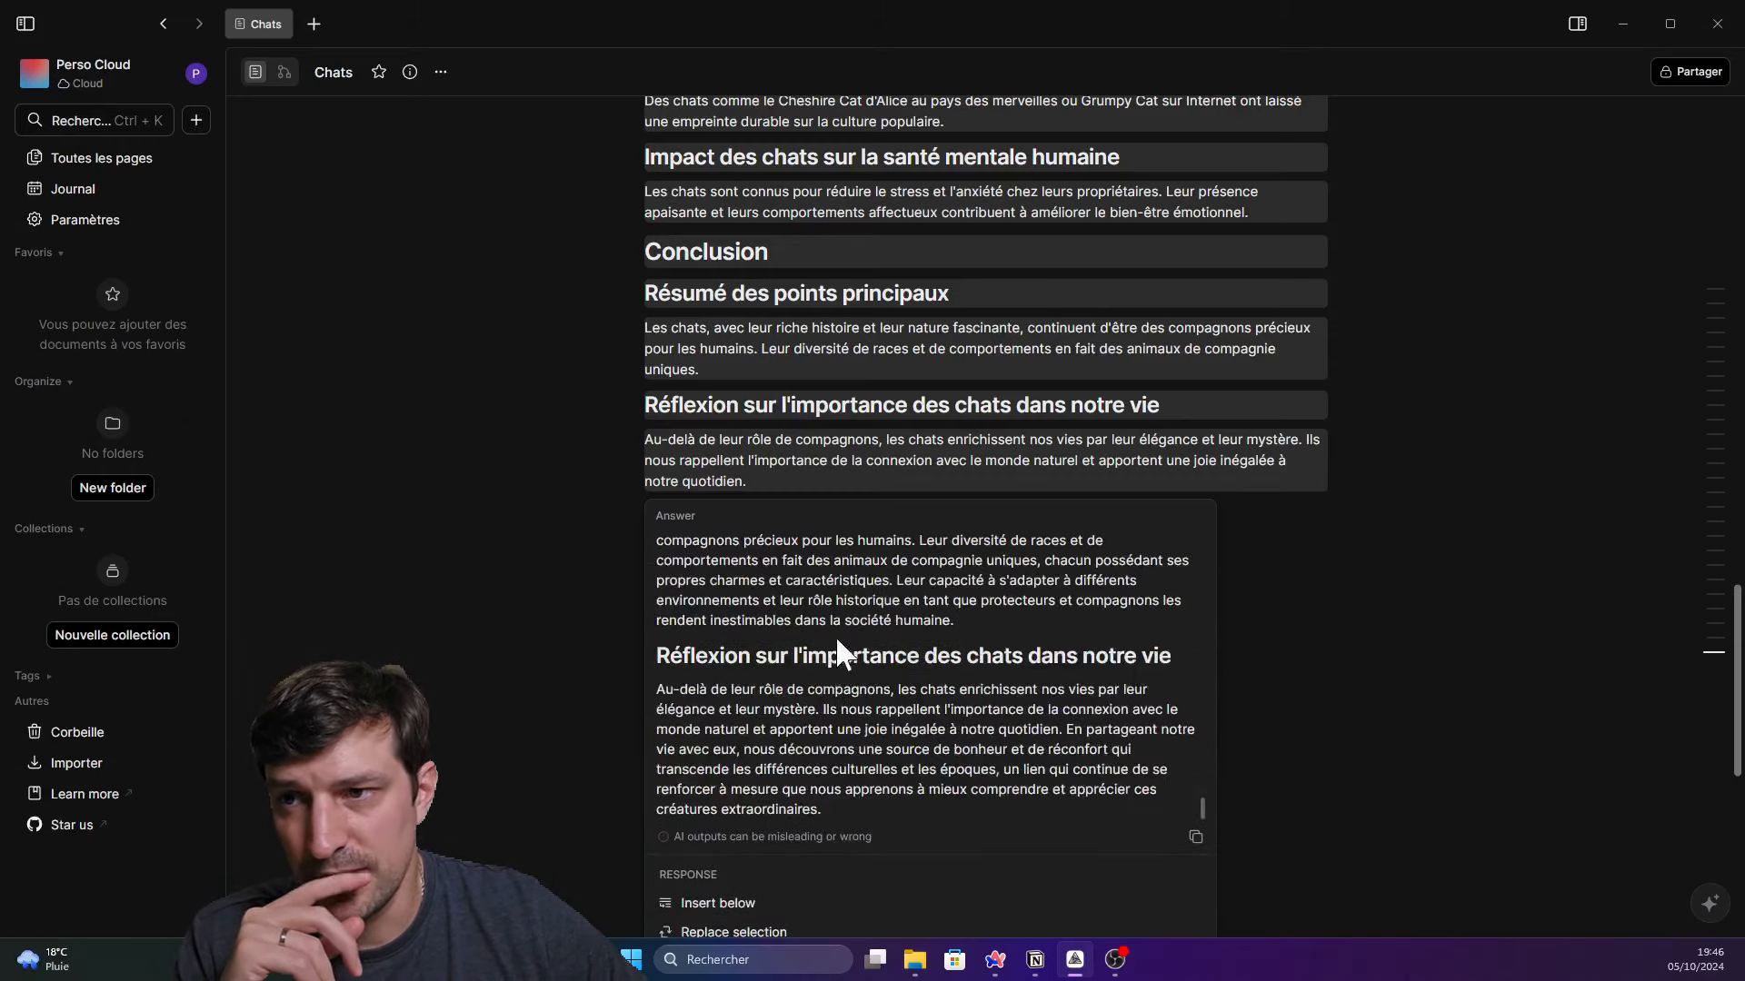
Replace the selected article with the generated longer version, and decline discarding the AI result
click(783, 931)
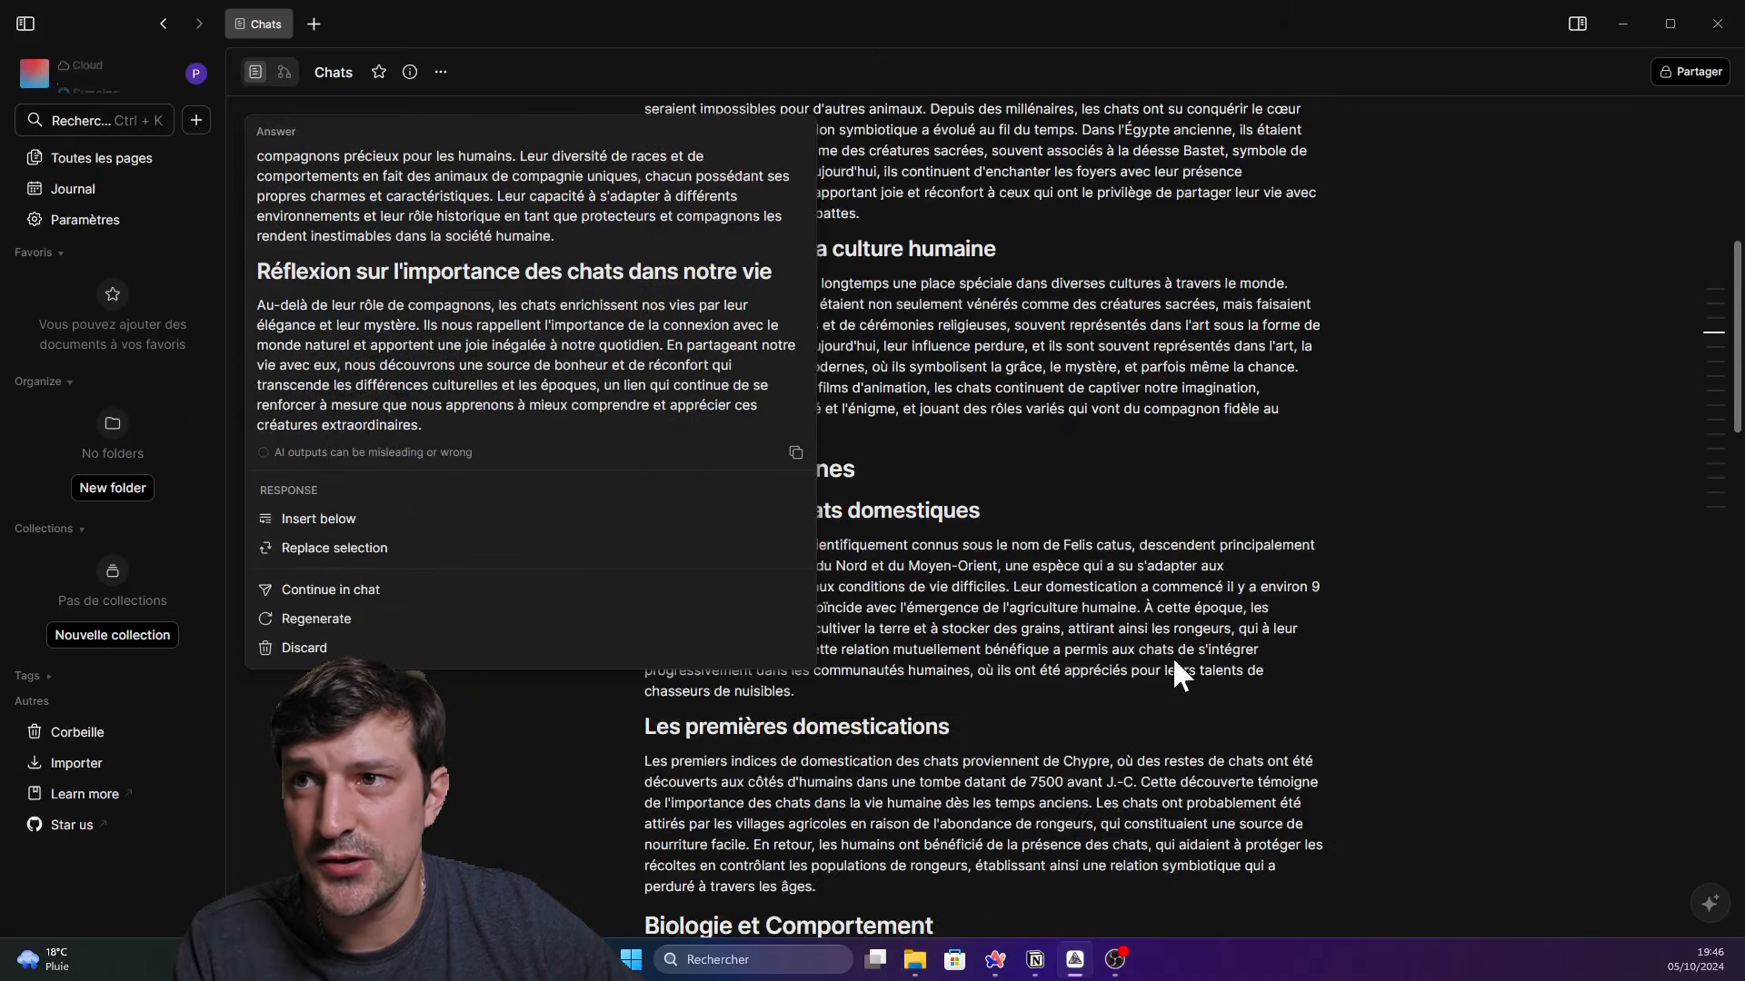
click(1237, 637)
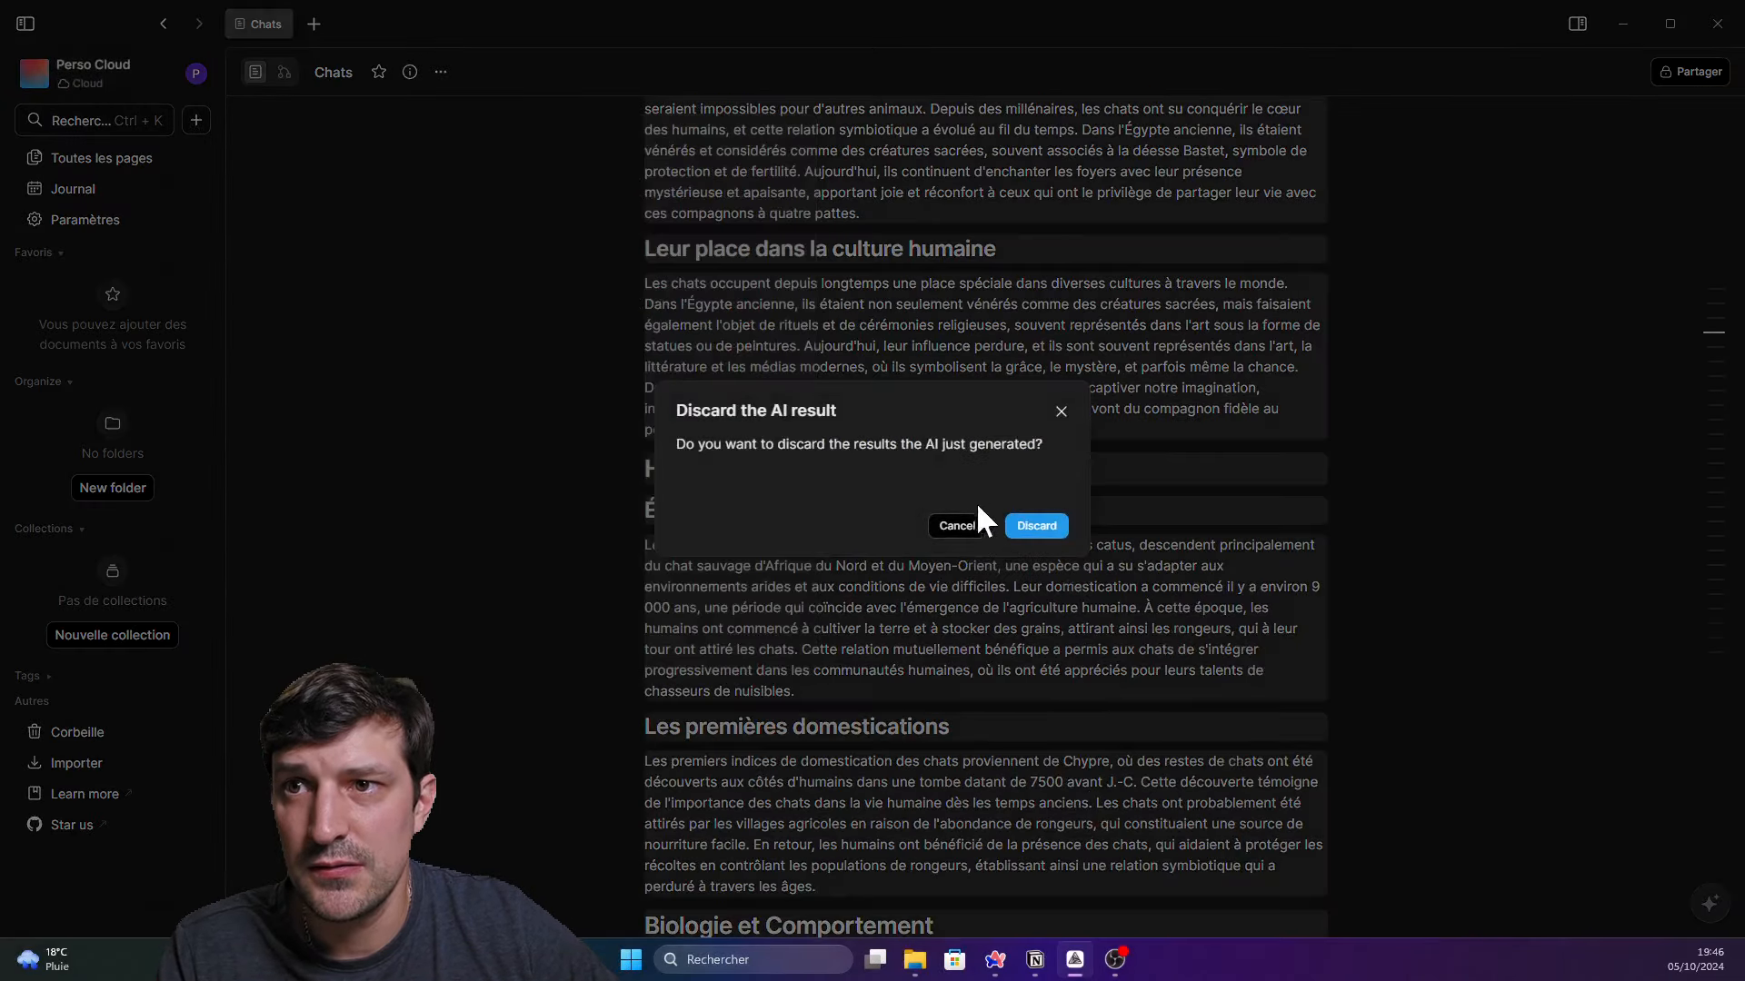
click(957, 529)
Look through the end of the article and its table of contents, and go to the section "Anatomie et caractéristiques physiques"
scroll(1045, 754, down, 15)
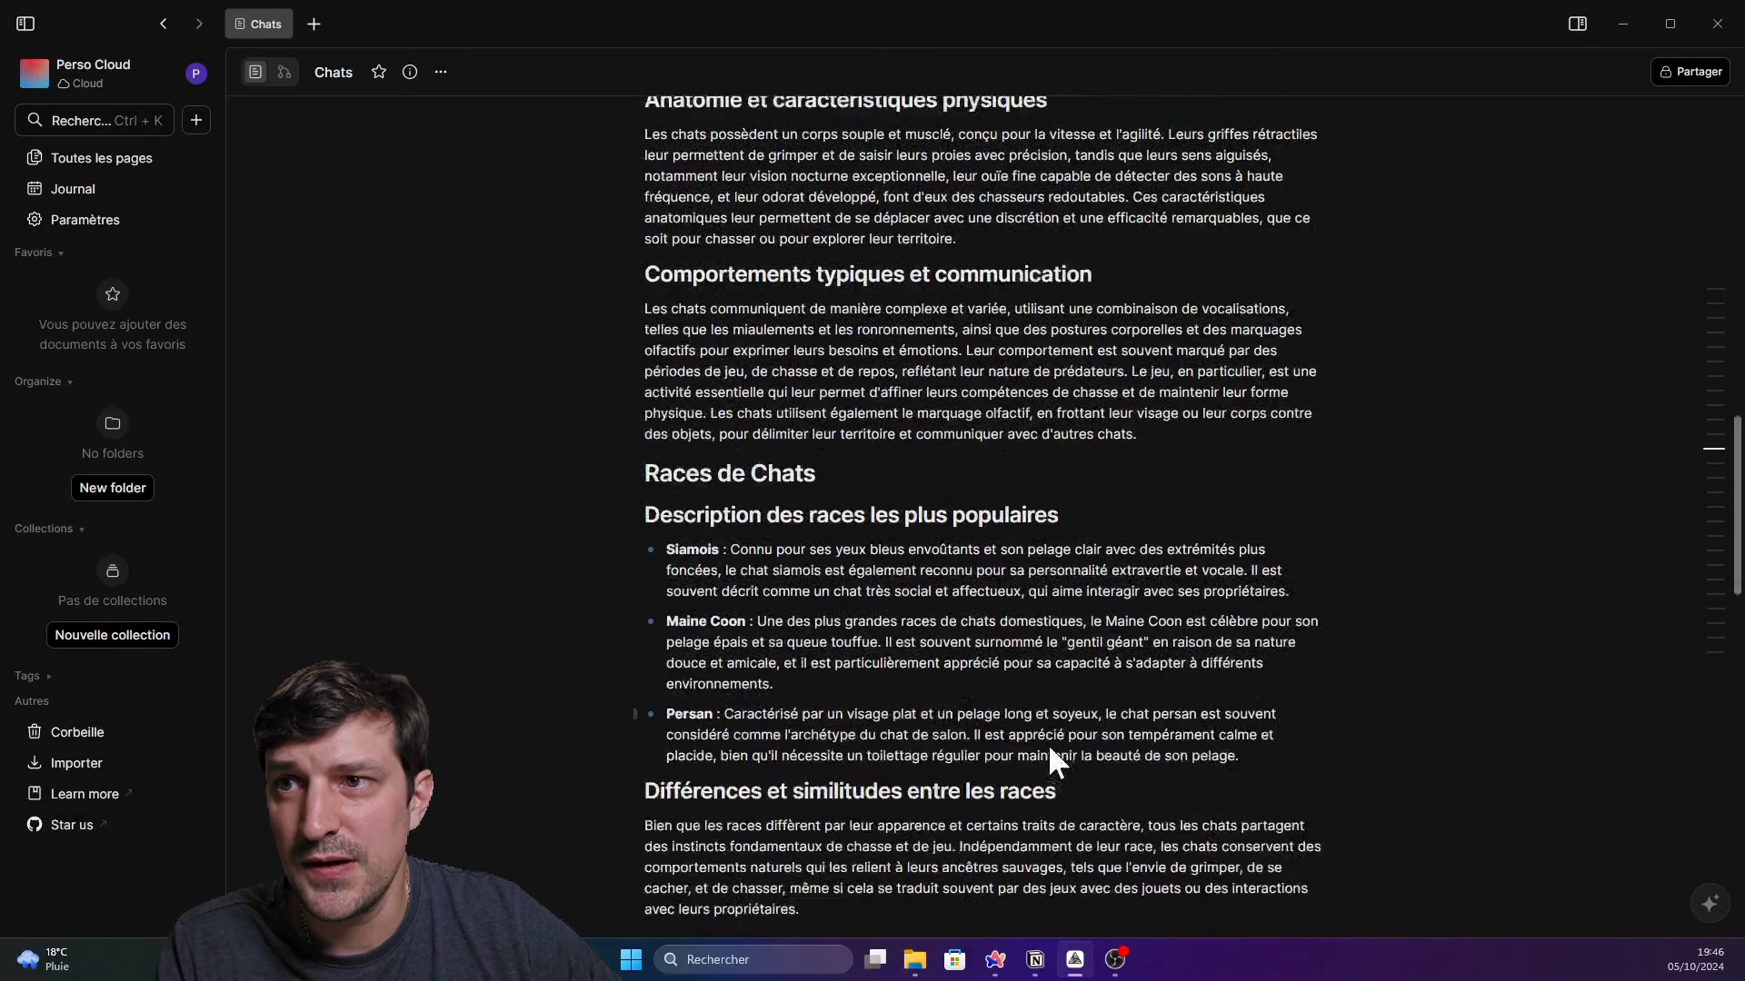
mouse_move(1714, 448)
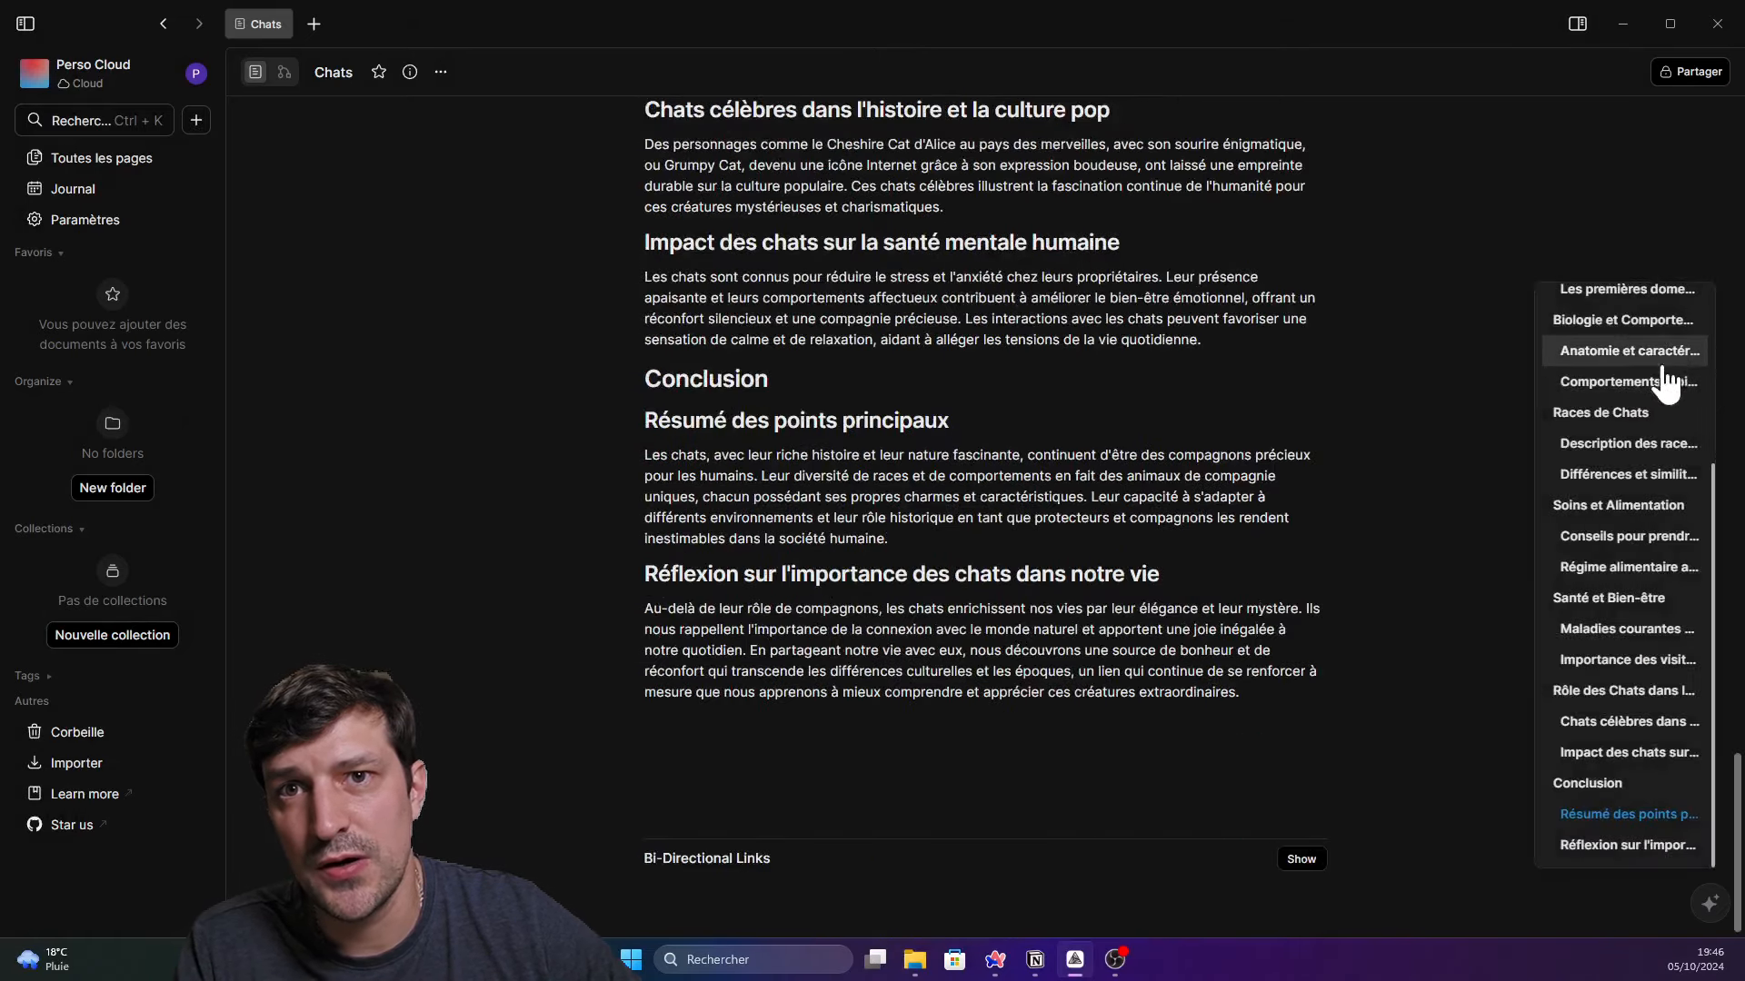
scroll(1636, 727, up, 3)
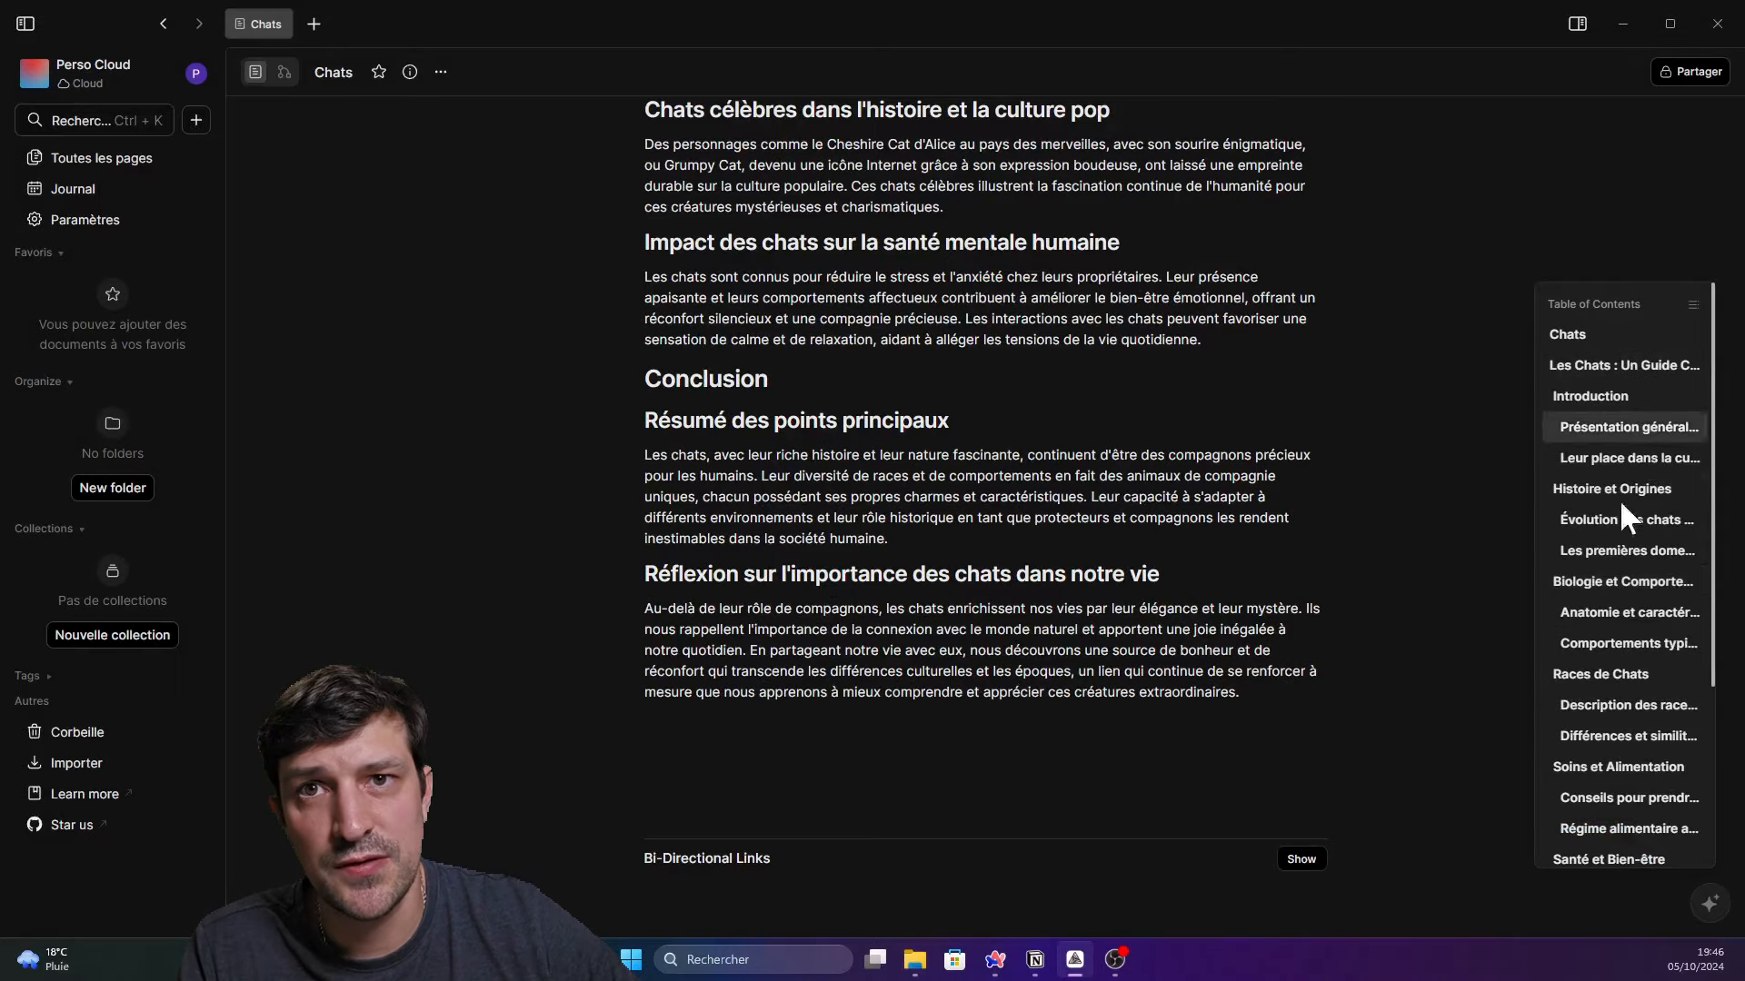
scroll(1613, 690, down, 3)
scroll(1628, 546, up, 3)
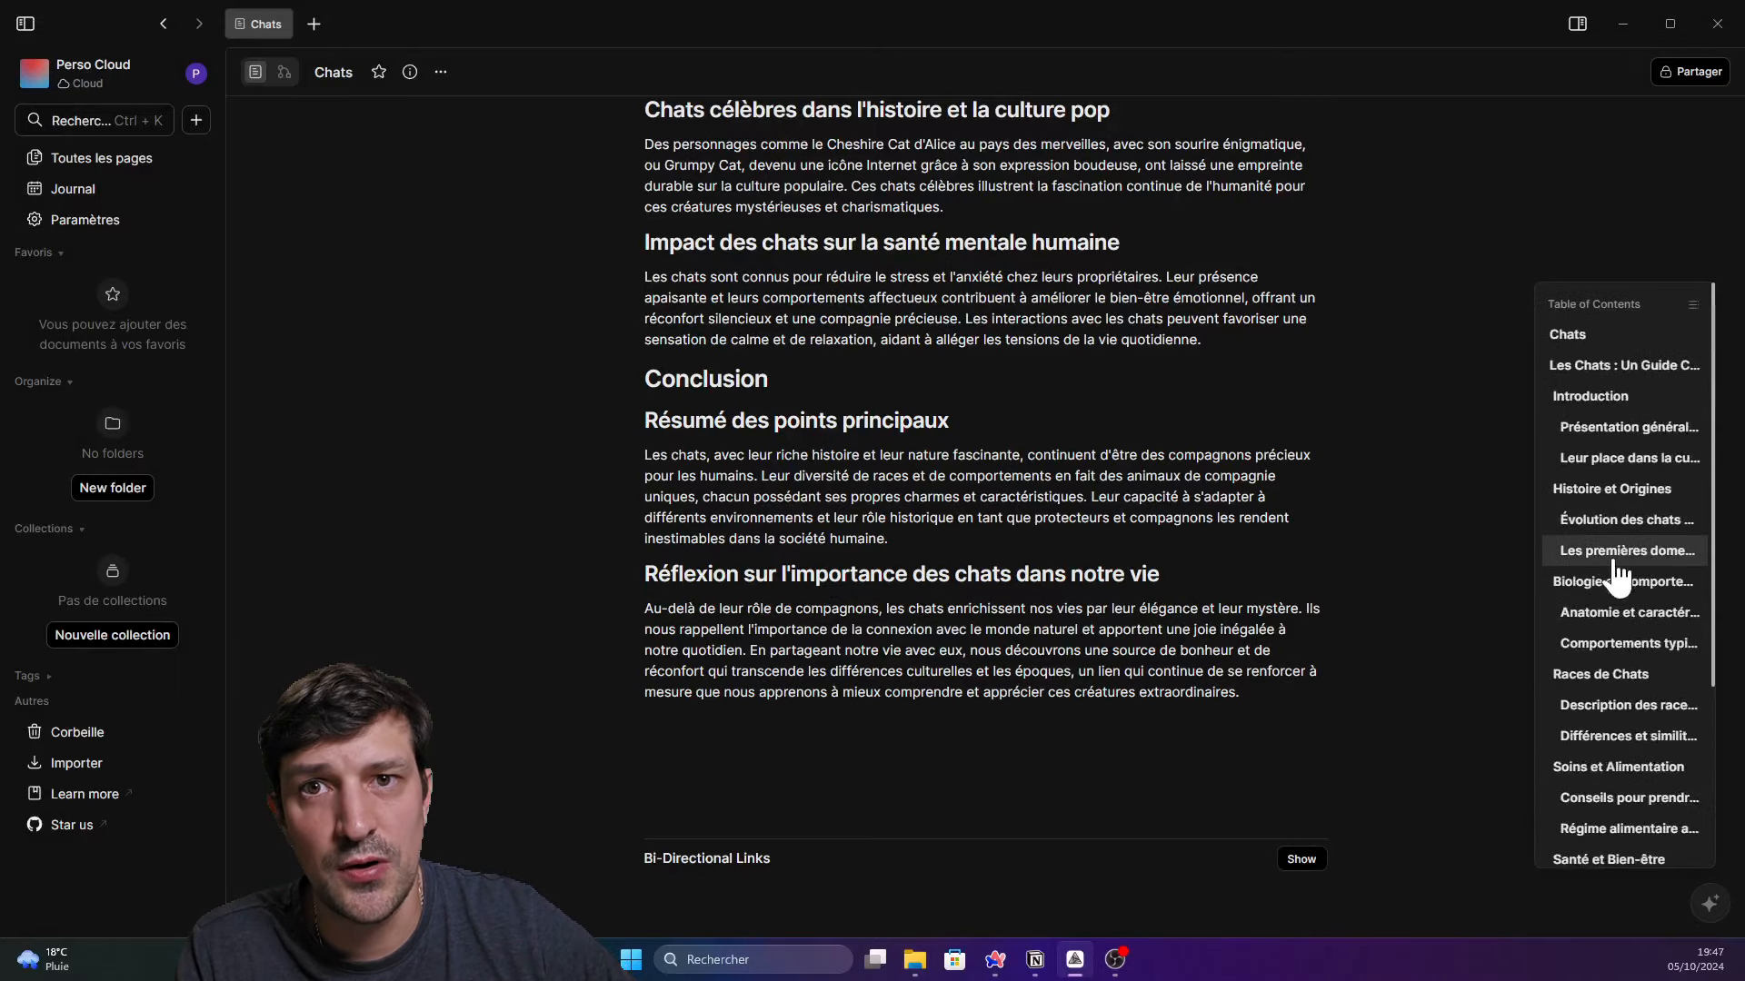
click(1620, 612)
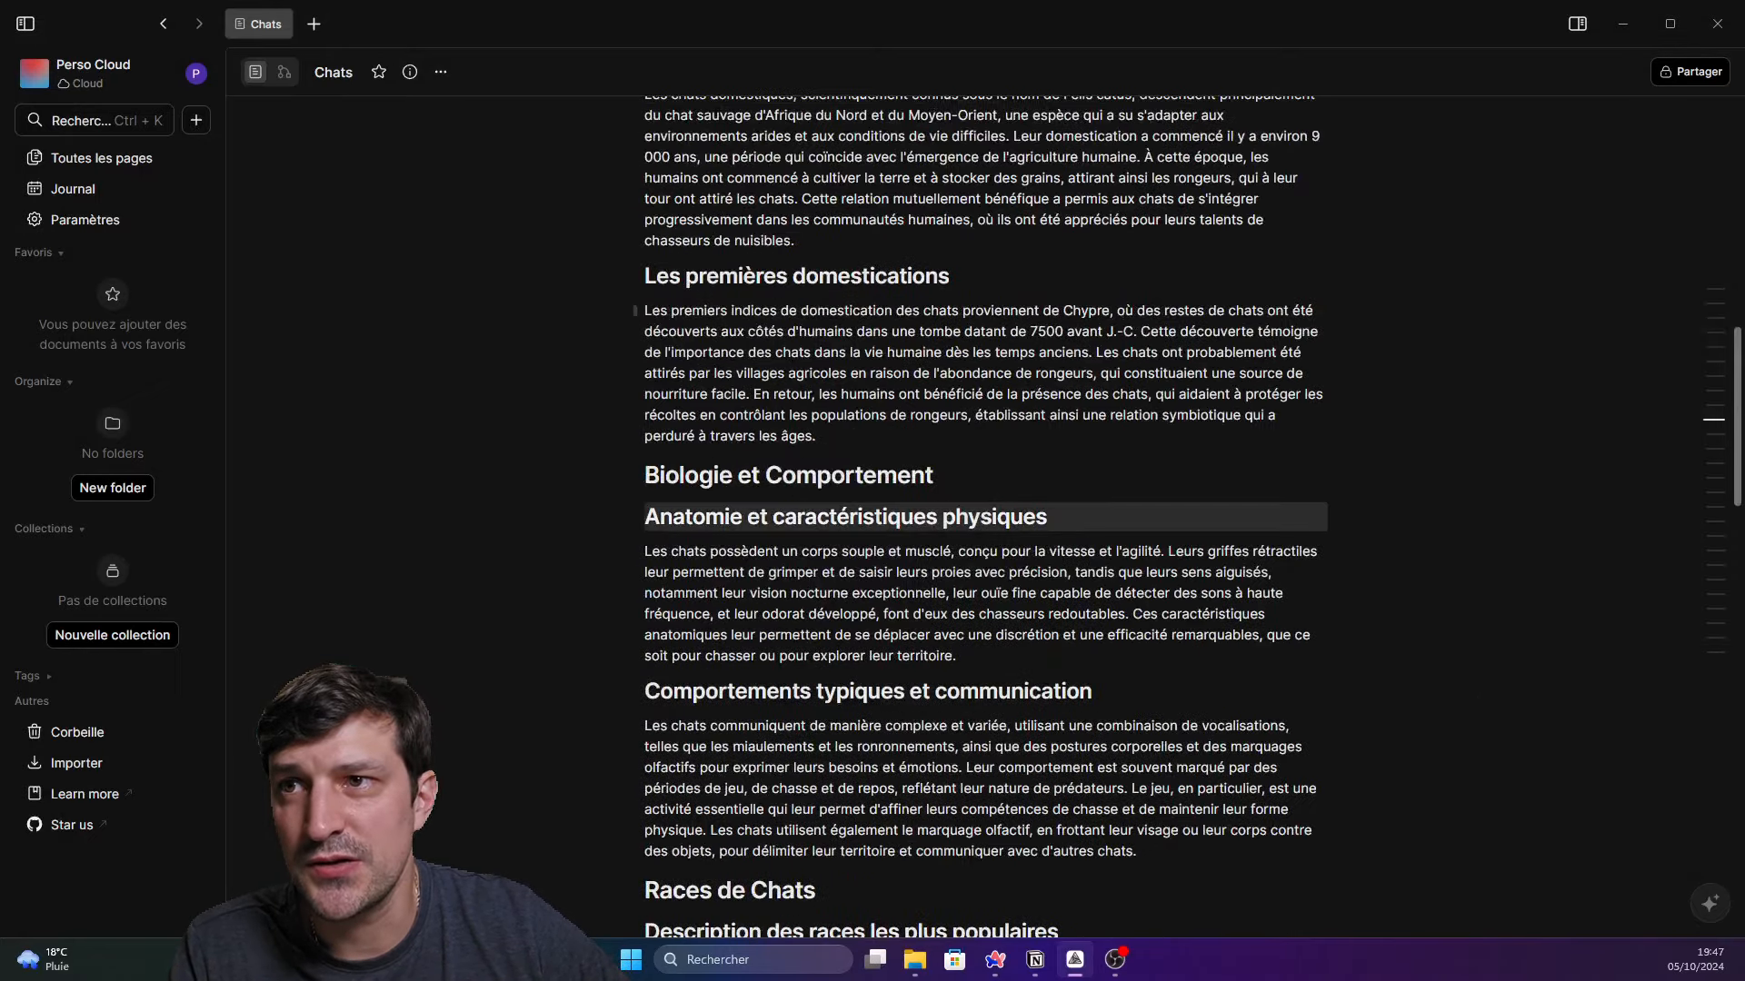
Read through the lengthened article from its introduction down to the "Soins et Alimentation" section
scroll(1041, 616, up, 10)
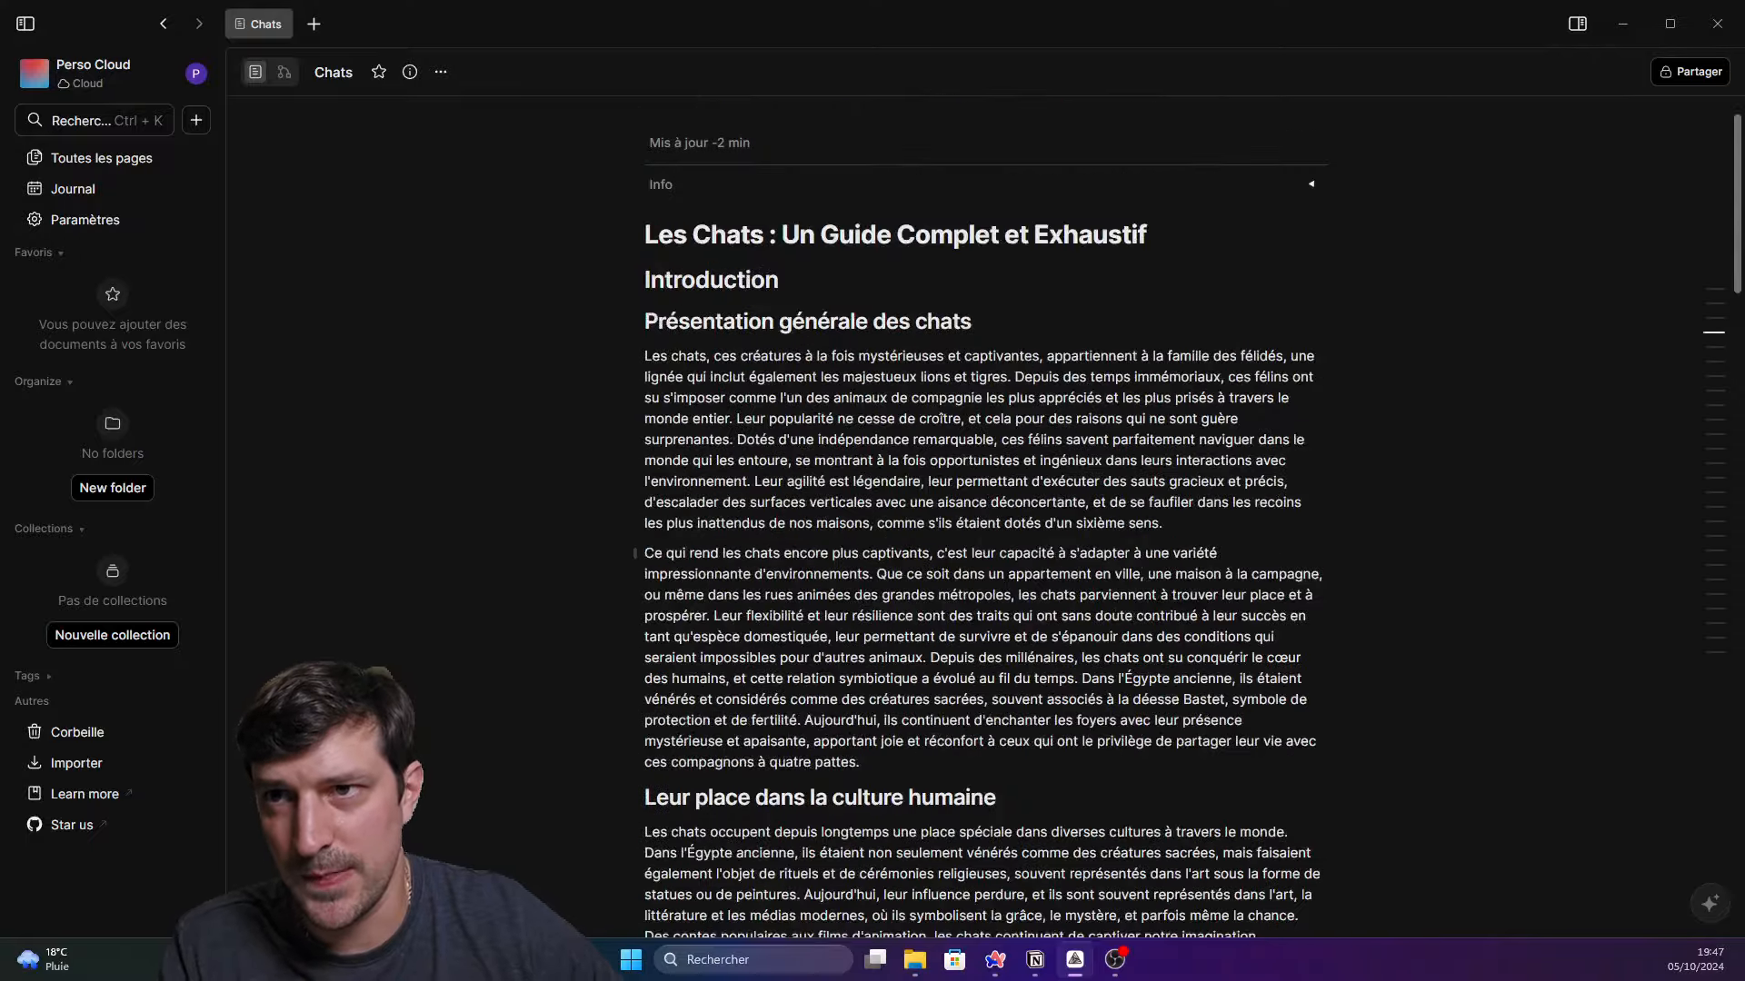
scroll(1041, 616, down, 2)
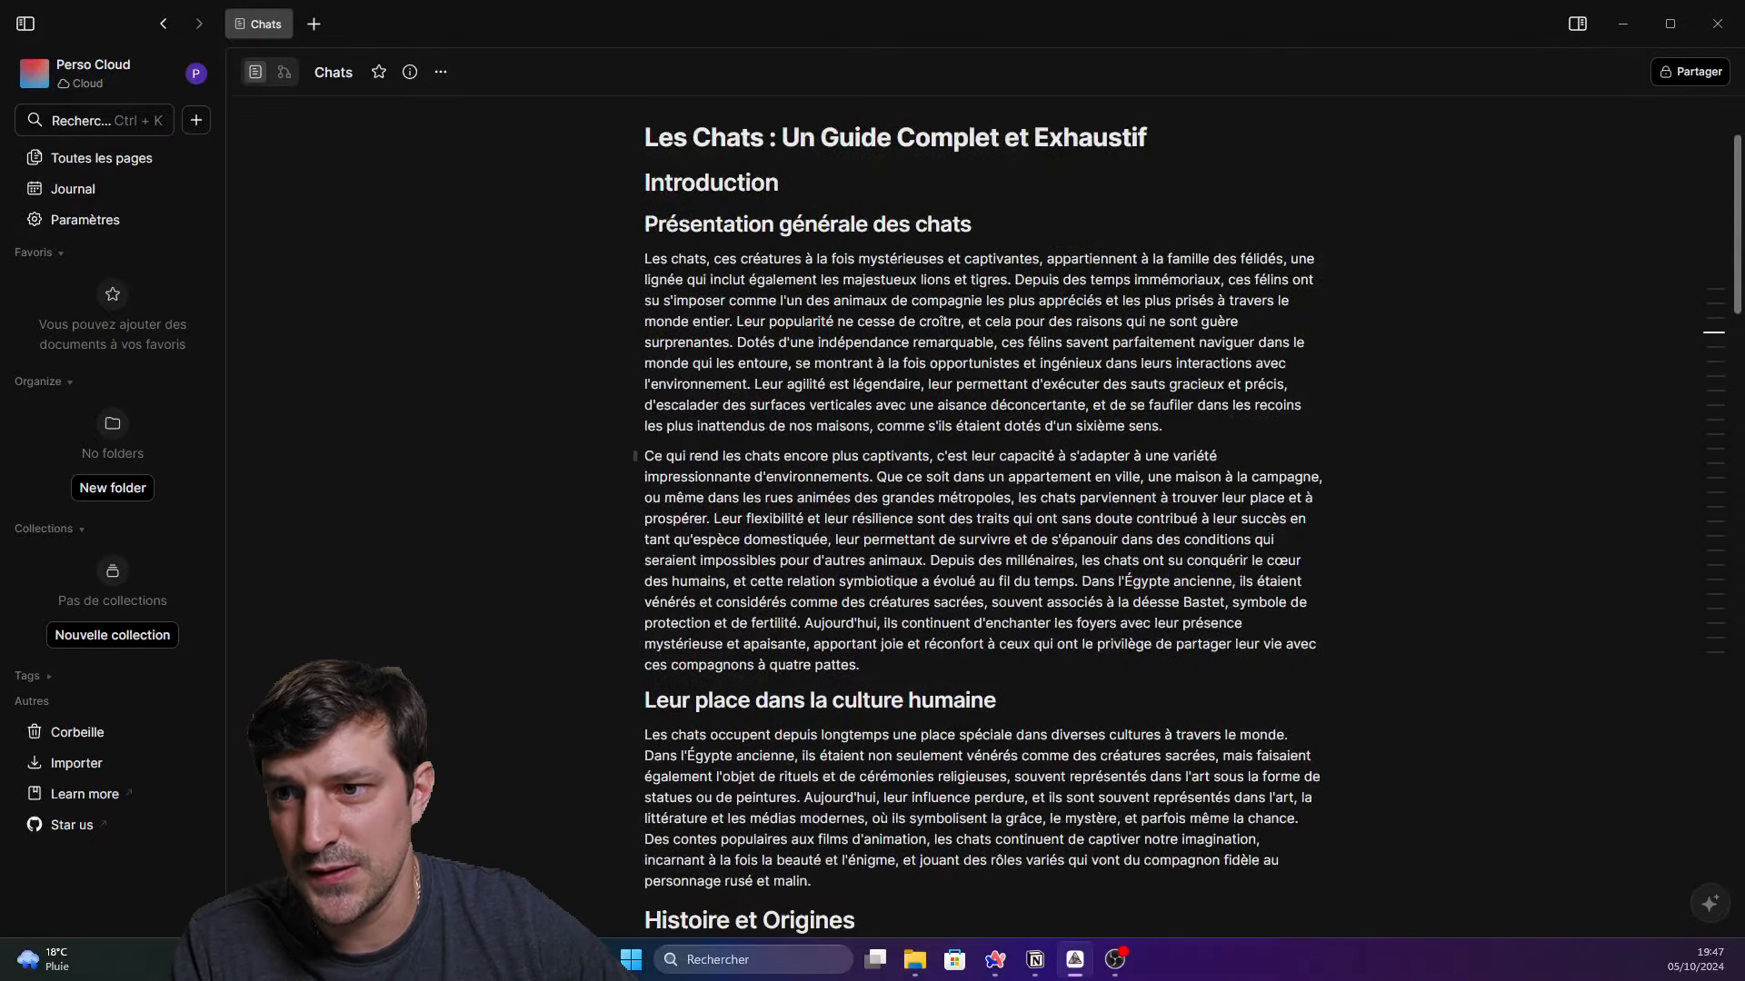
scroll(1042, 616, down, 10)
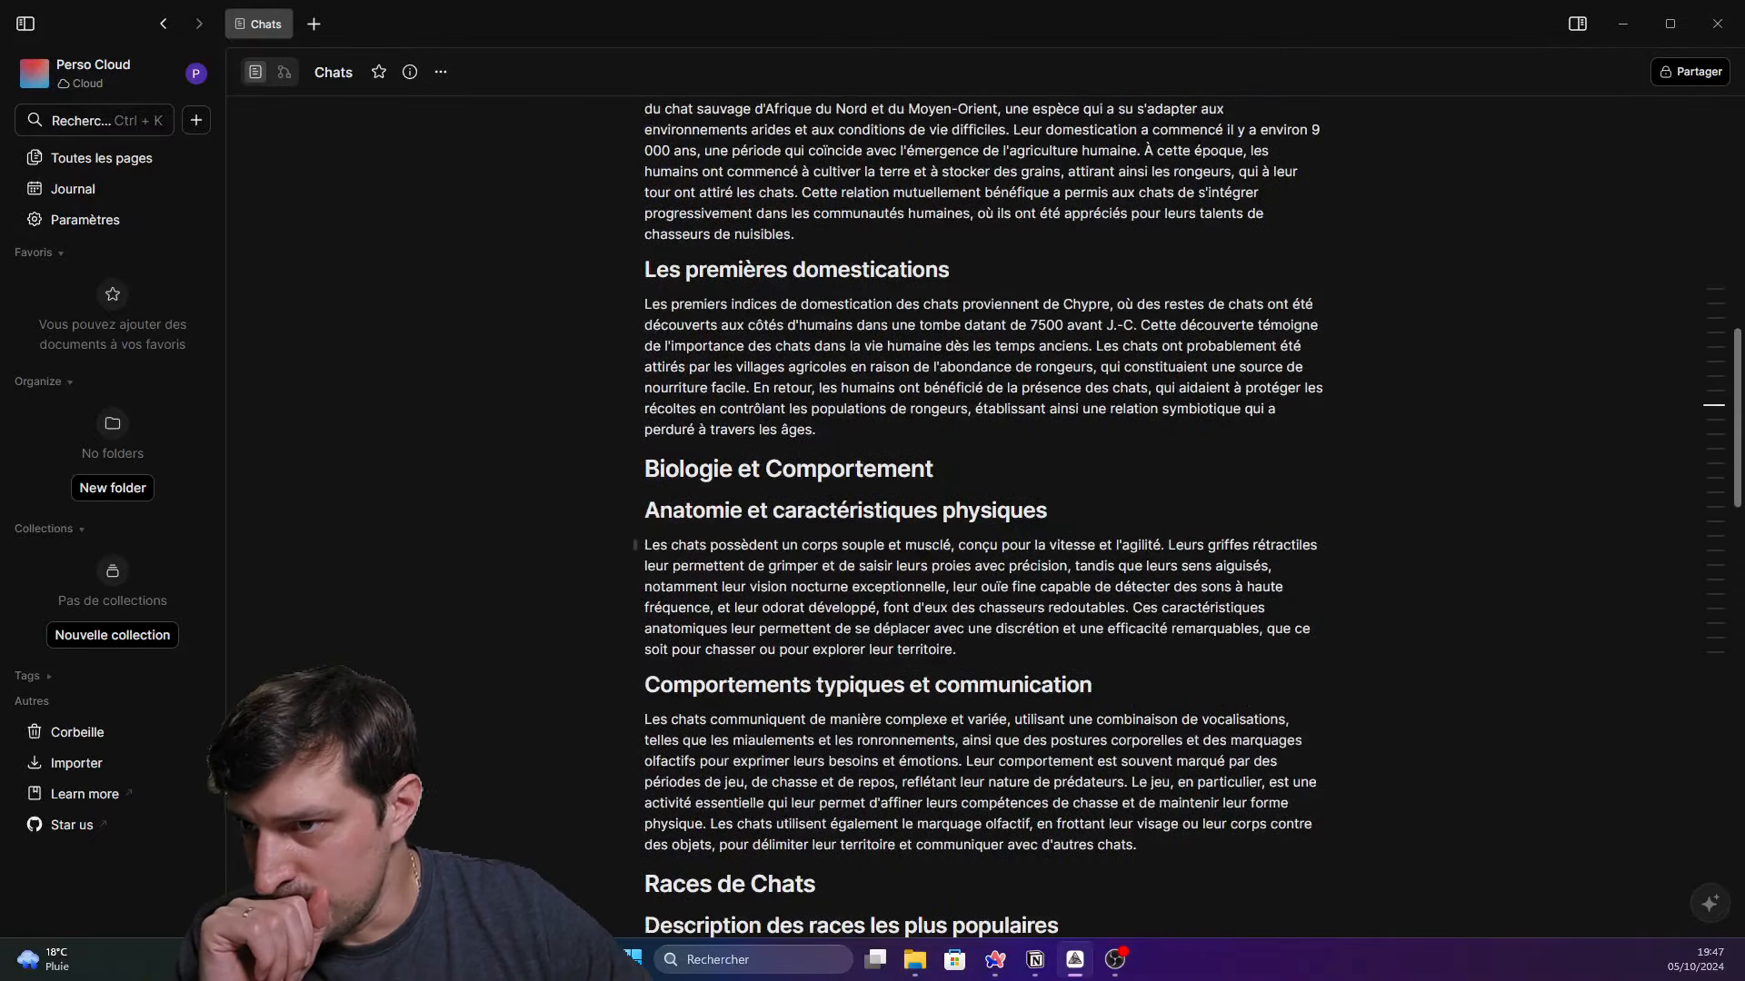
scroll(1042, 616, down, 4)
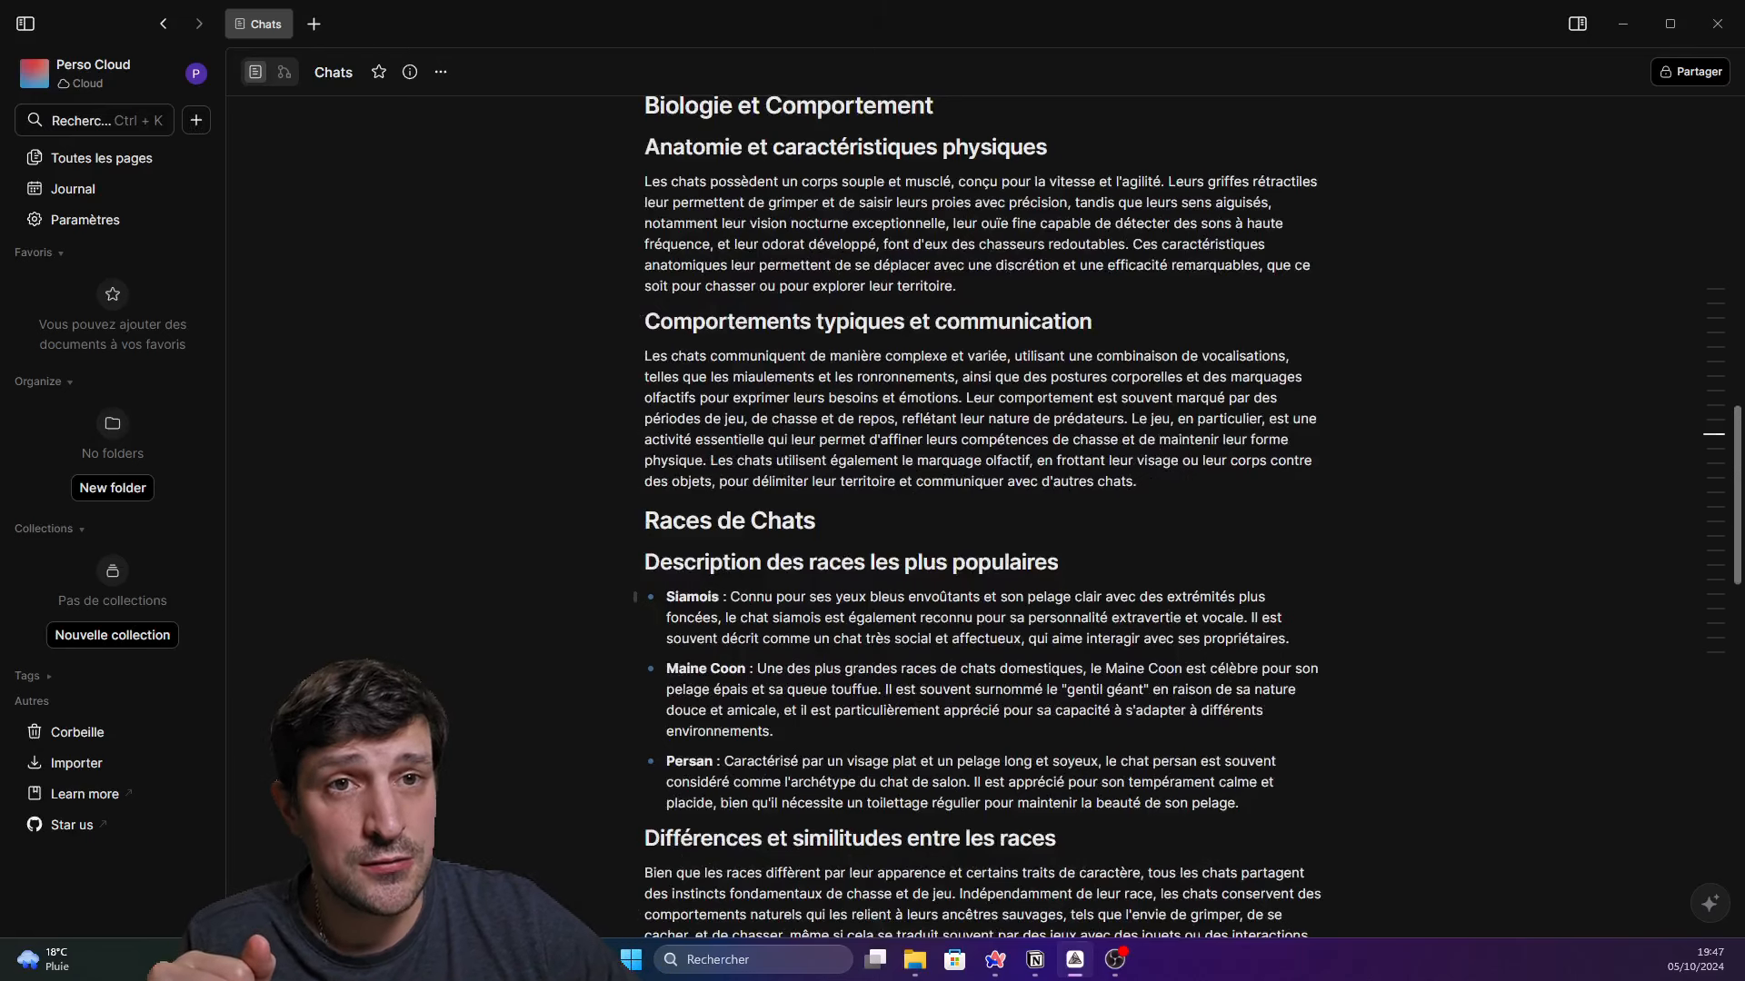
scroll(829, 615, down, 4)
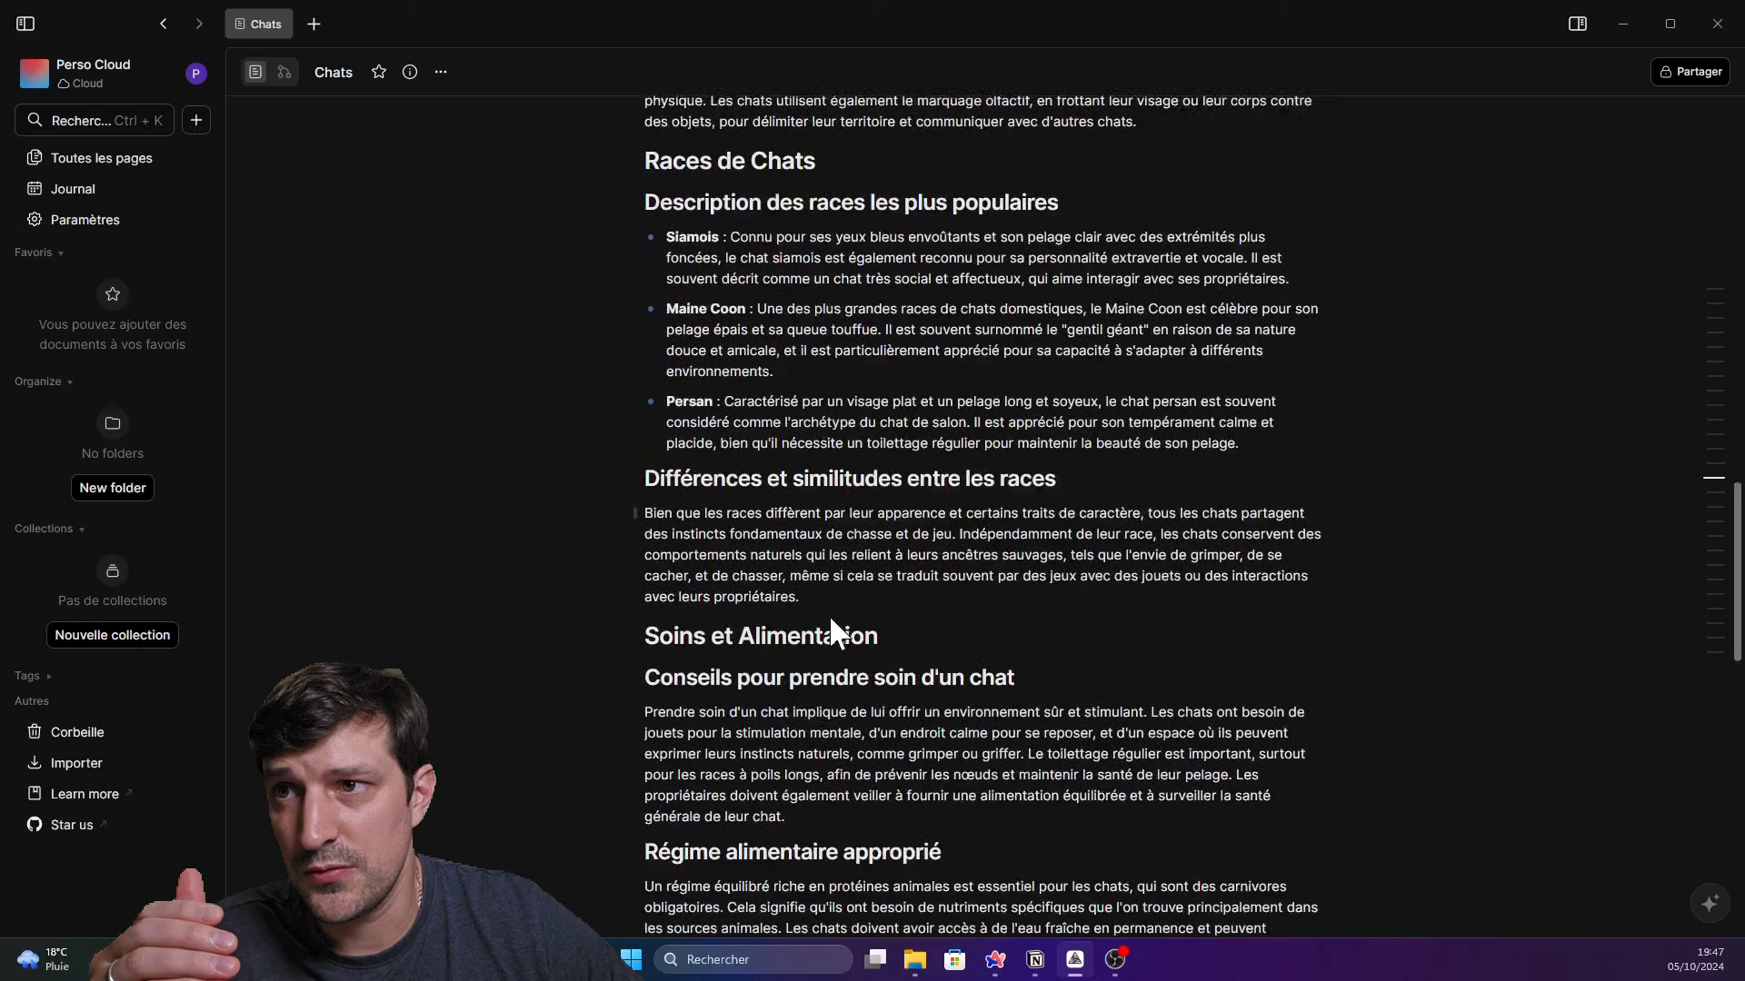
Select the Siamois list item under "Description des races les plus populaires", and show the Ask AI options for changing its tone
scroll(829, 614, up, 1)
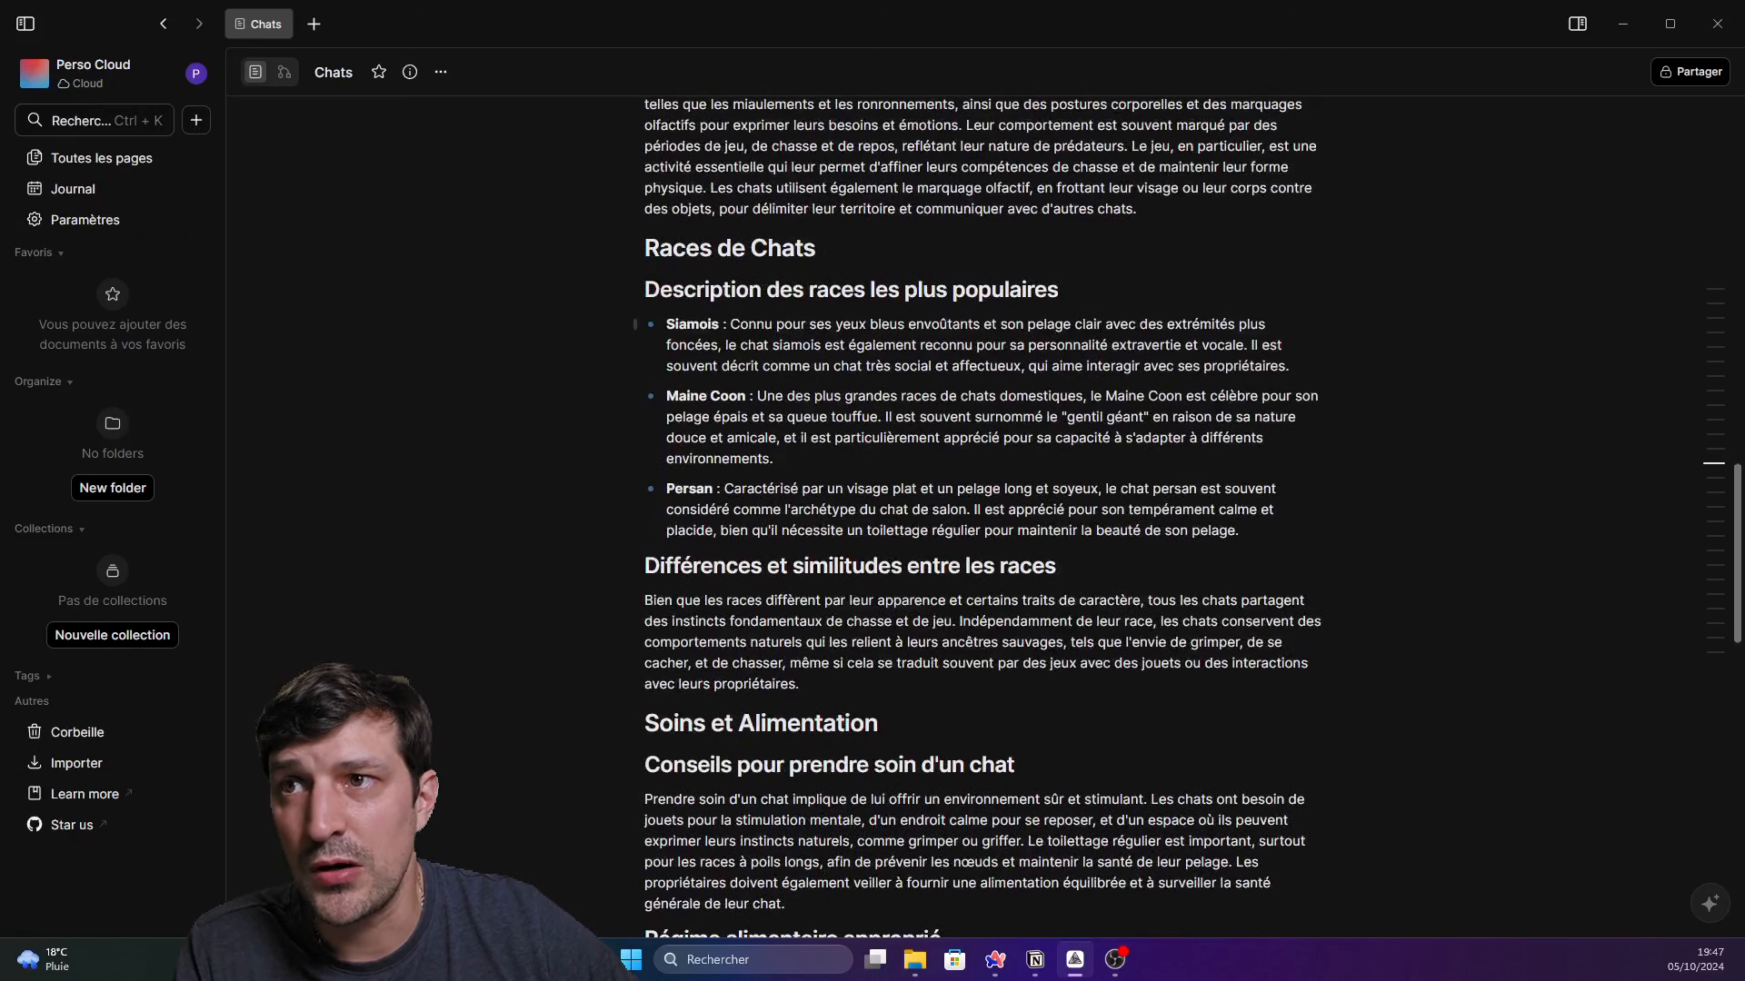
triple_click(754, 325)
click(807, 287)
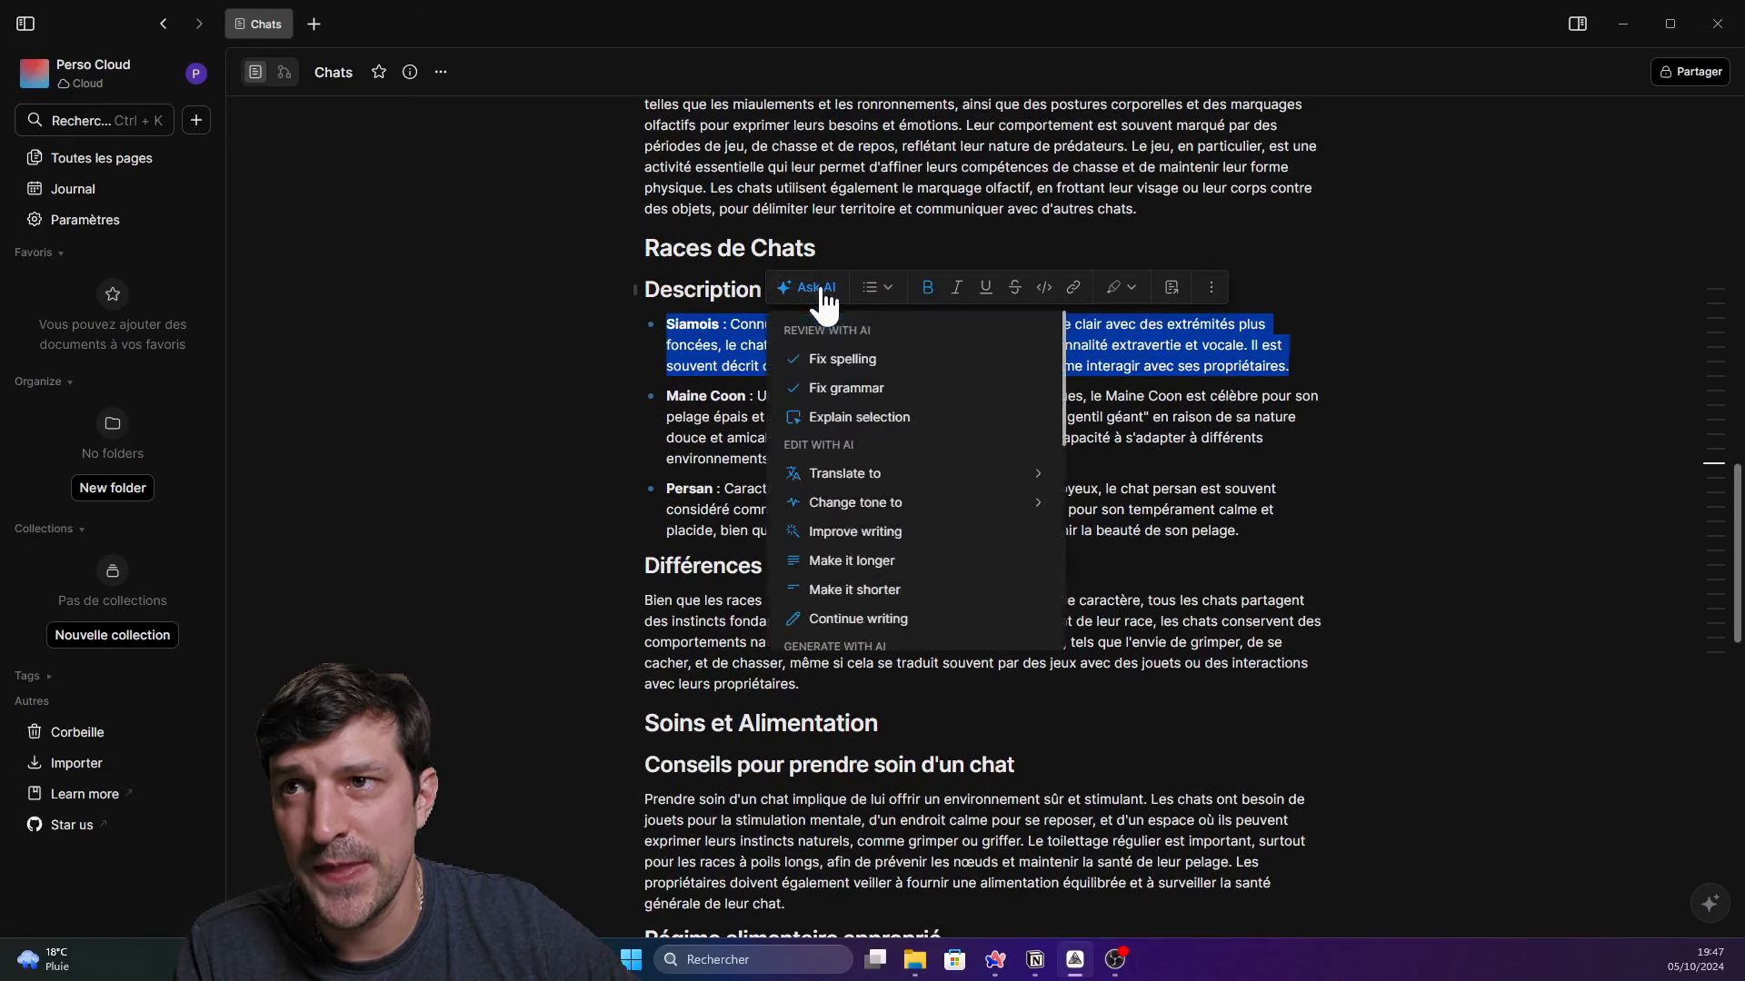
mouse_move(884, 487)
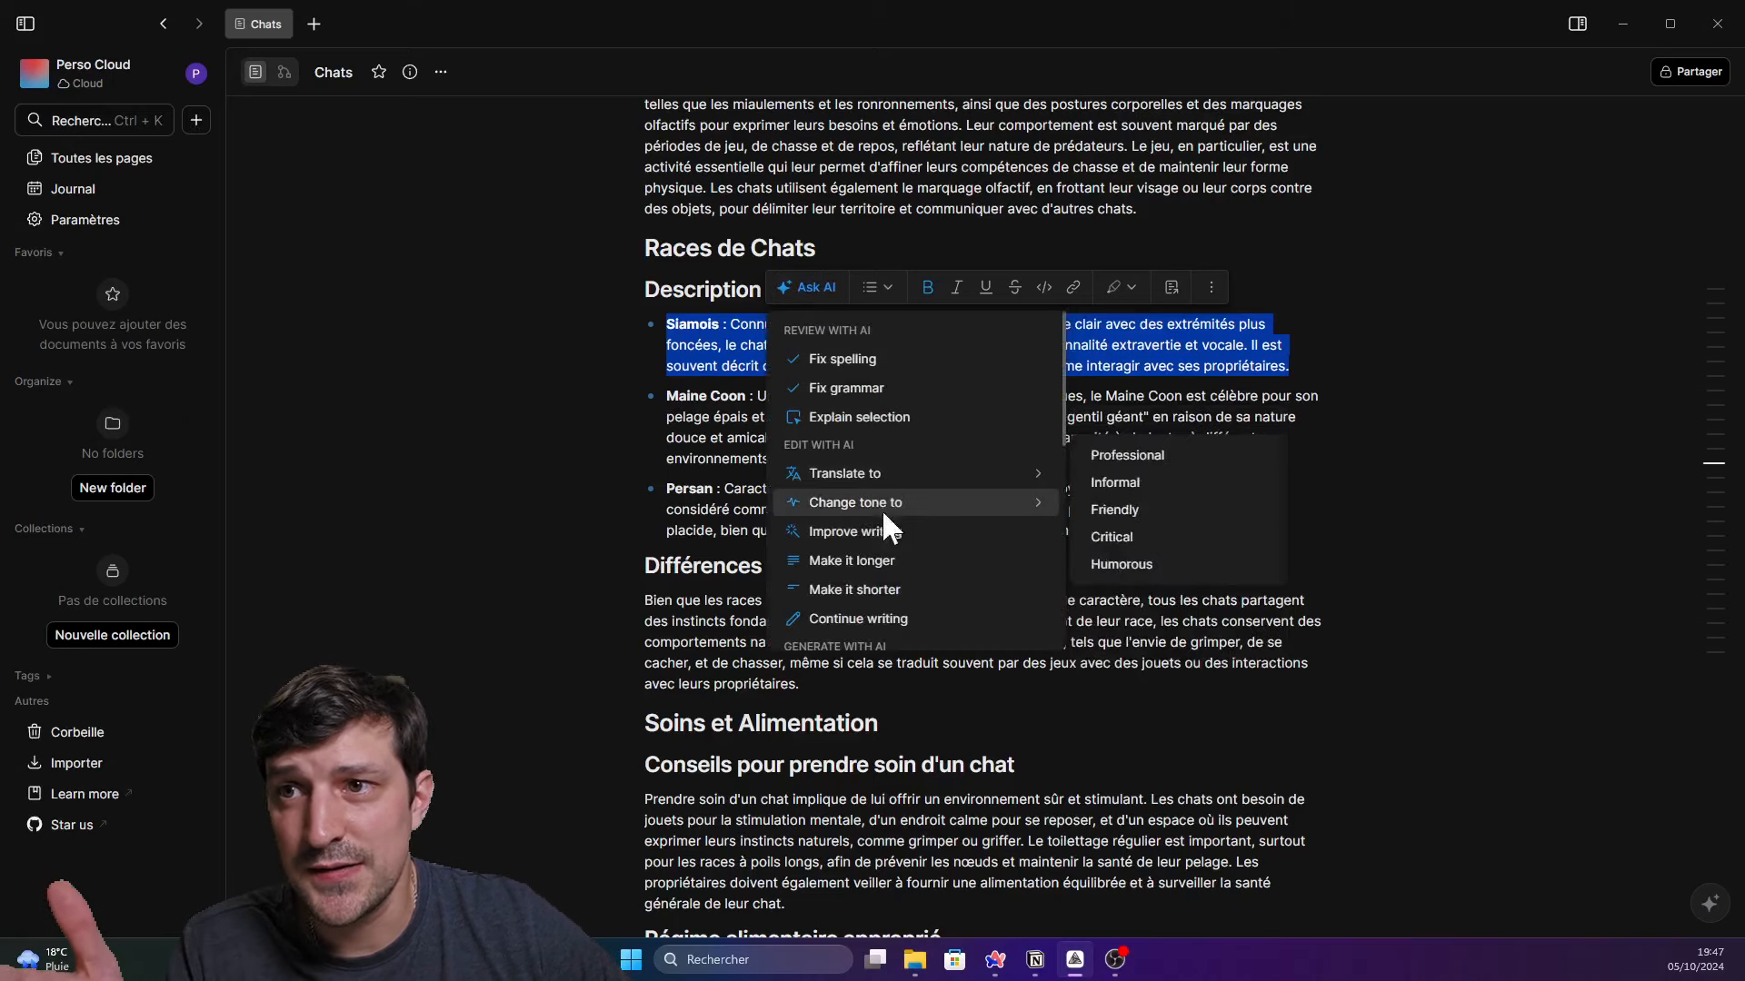
Try an AI generation action on the selected Siamois description, and switch the Chats page to edgeless mode
scroll(882, 509, down, 3)
scroll(861, 571, down, 2)
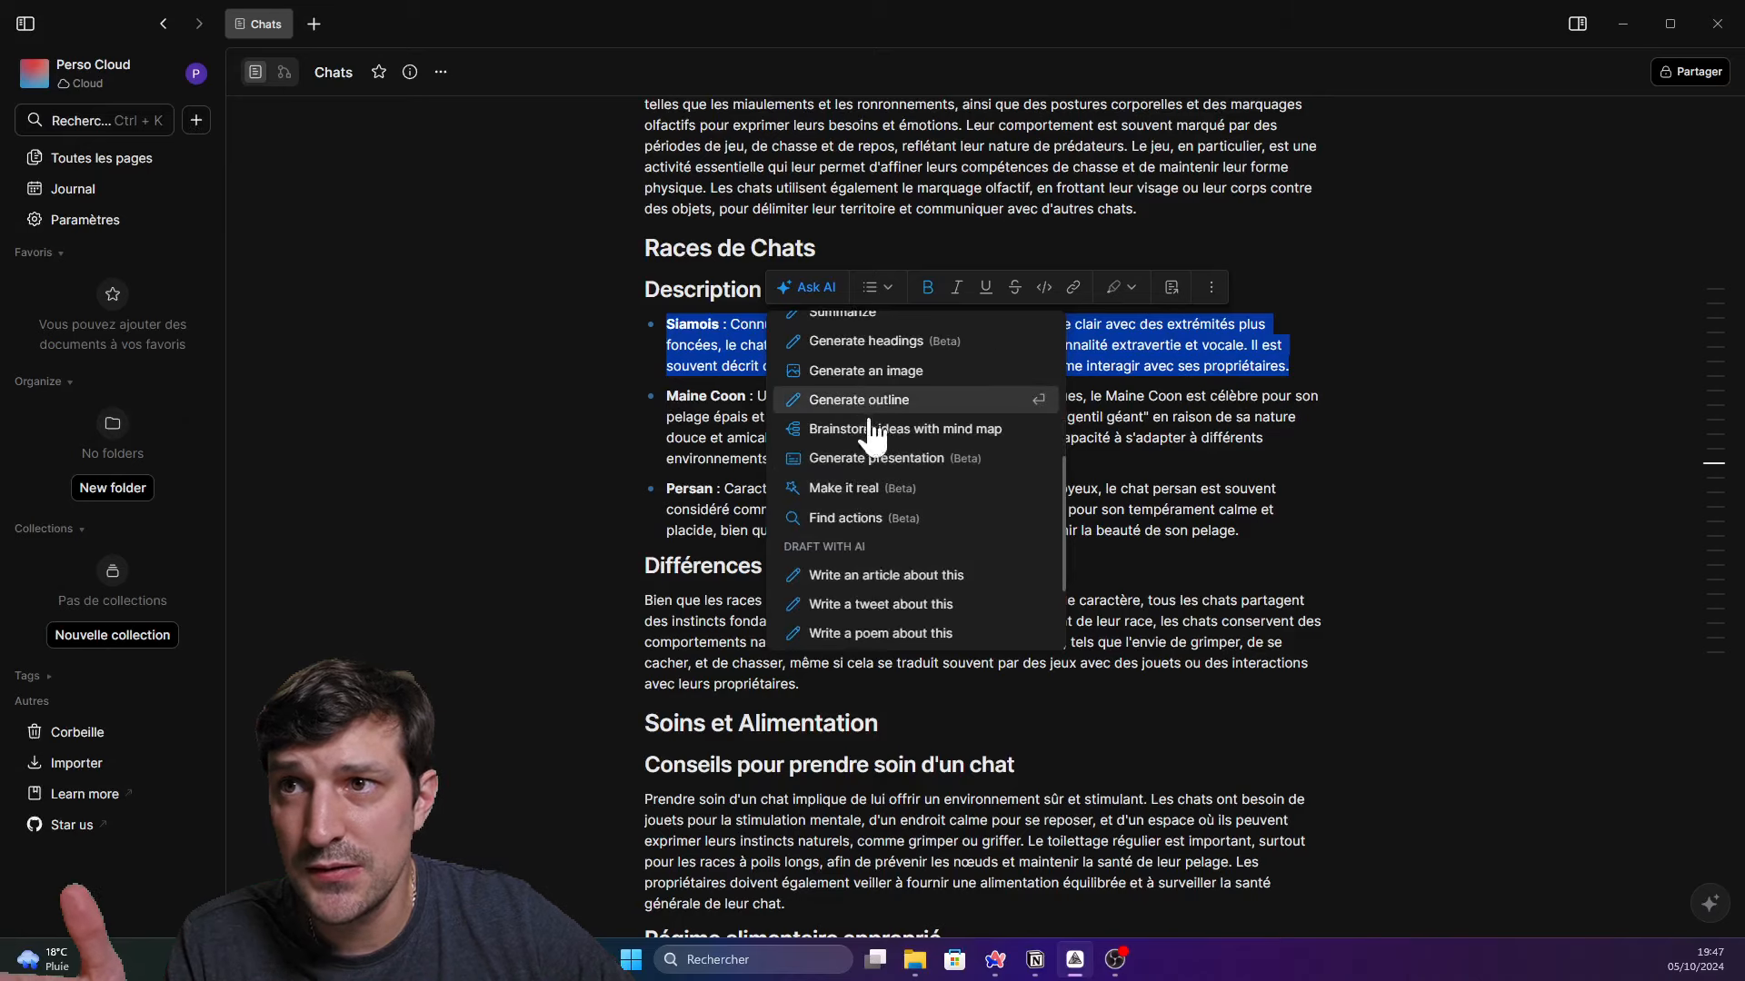
click(945, 490)
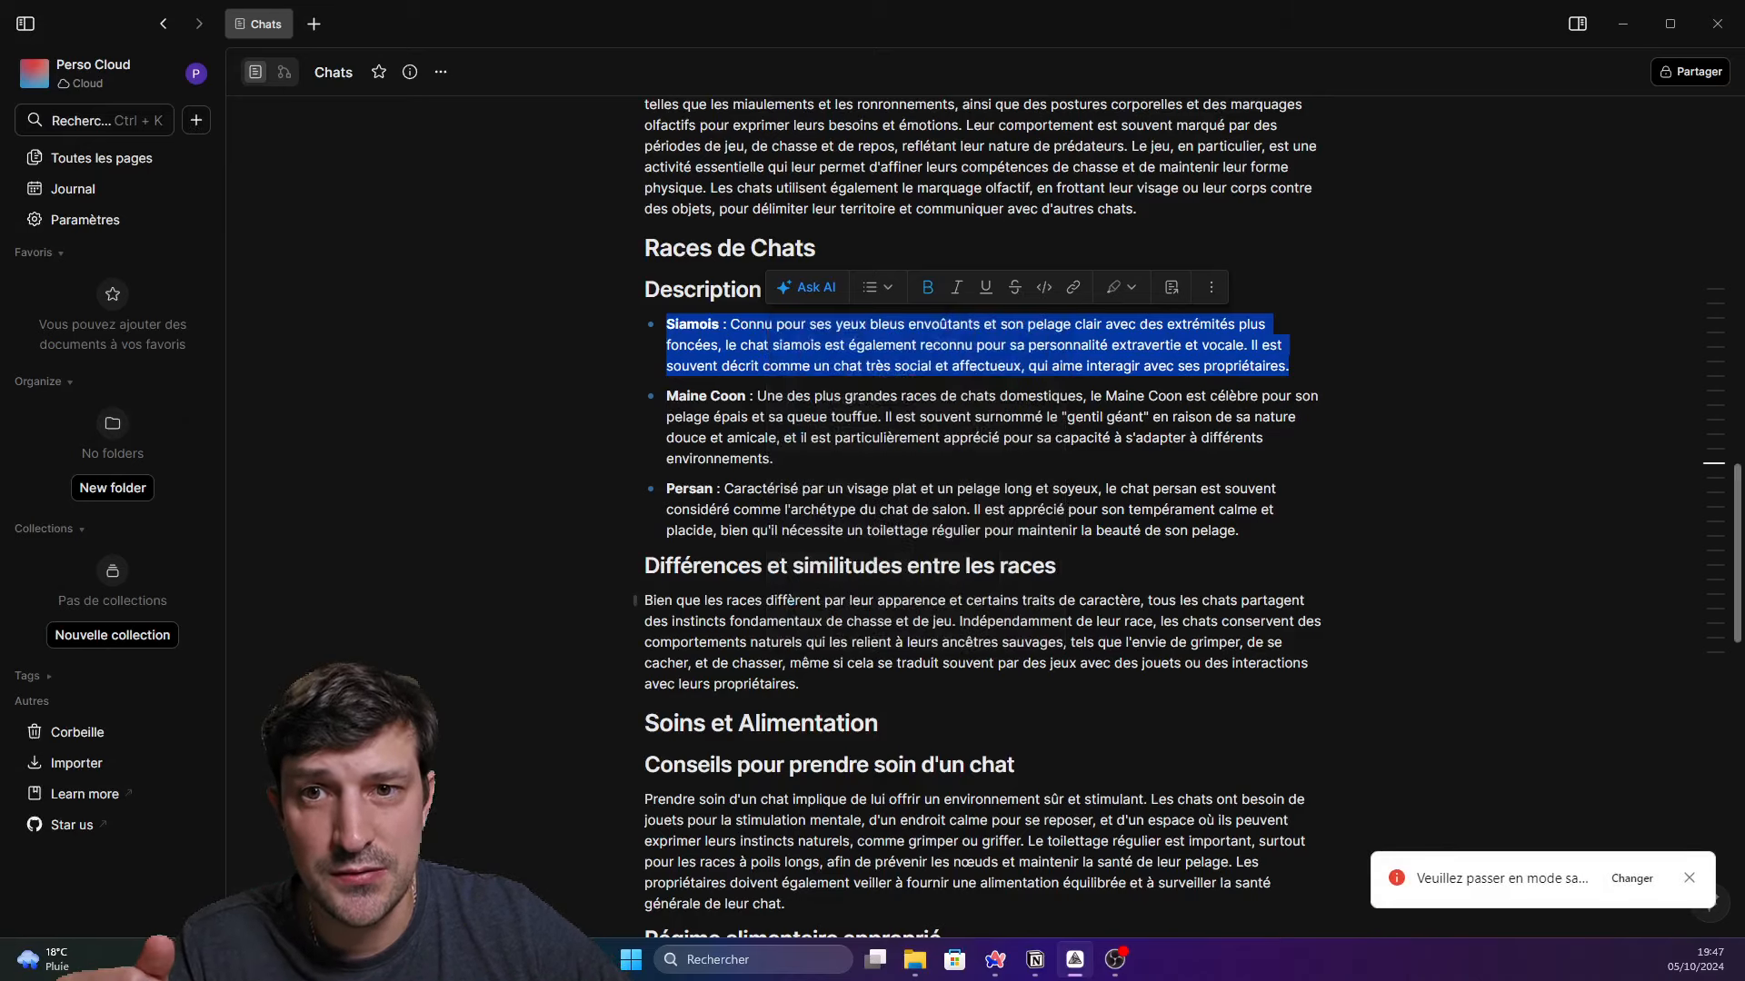
key(alt+s)
Look over the full cat guide on the edgeless canvas, from its title through to the conclusion
scroll(958, 596, down, 5)
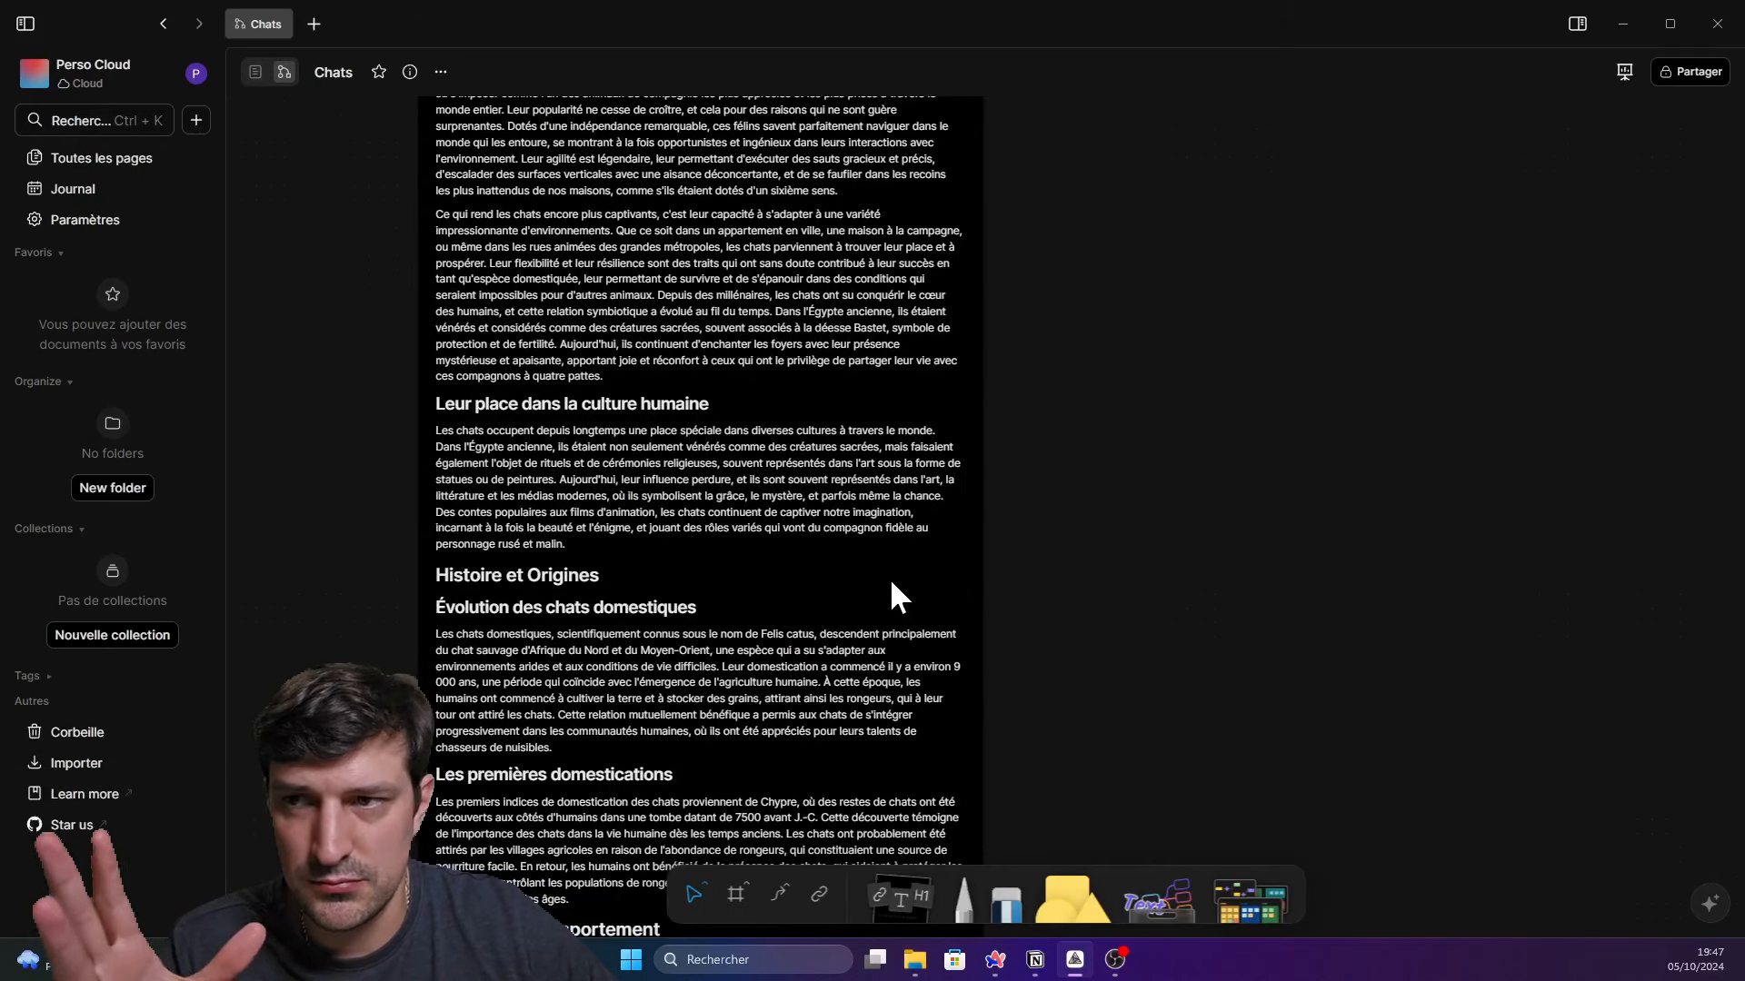
scroll(896, 581, down, 3)
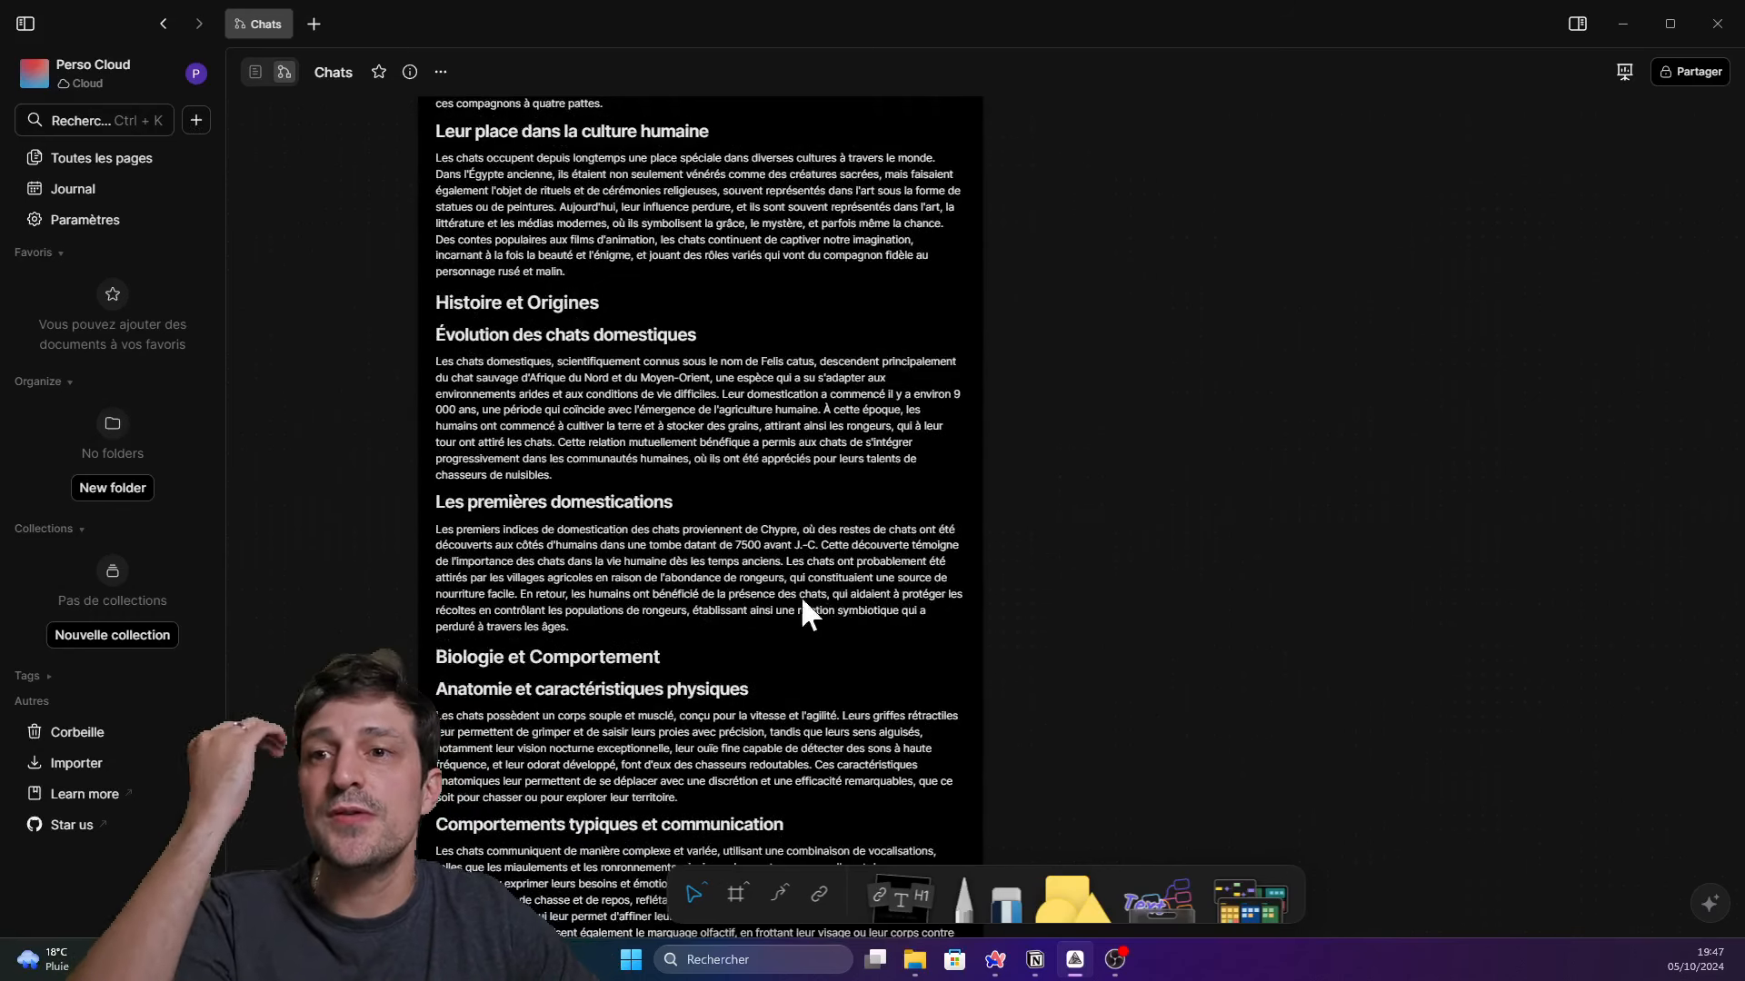
scroll(727, 595, down, 4)
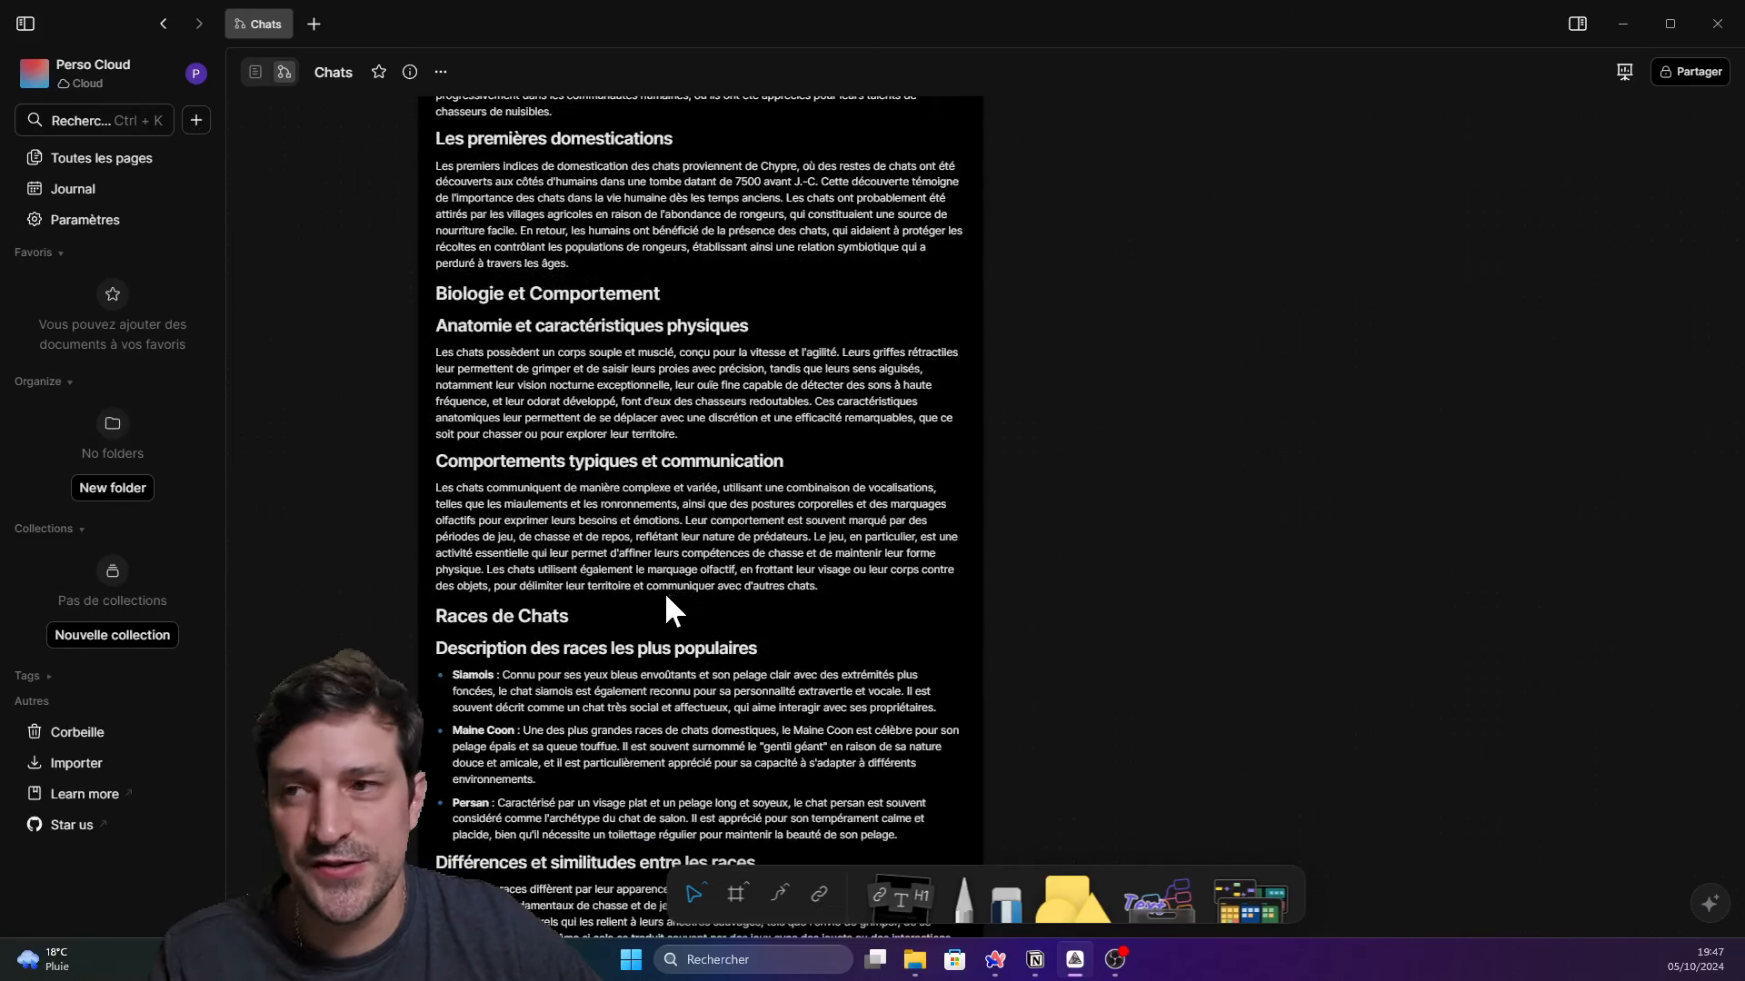
scroll(663, 592, down, 2)
scroll(567, 498, down, 6)
scroll(608, 501, down, 5)
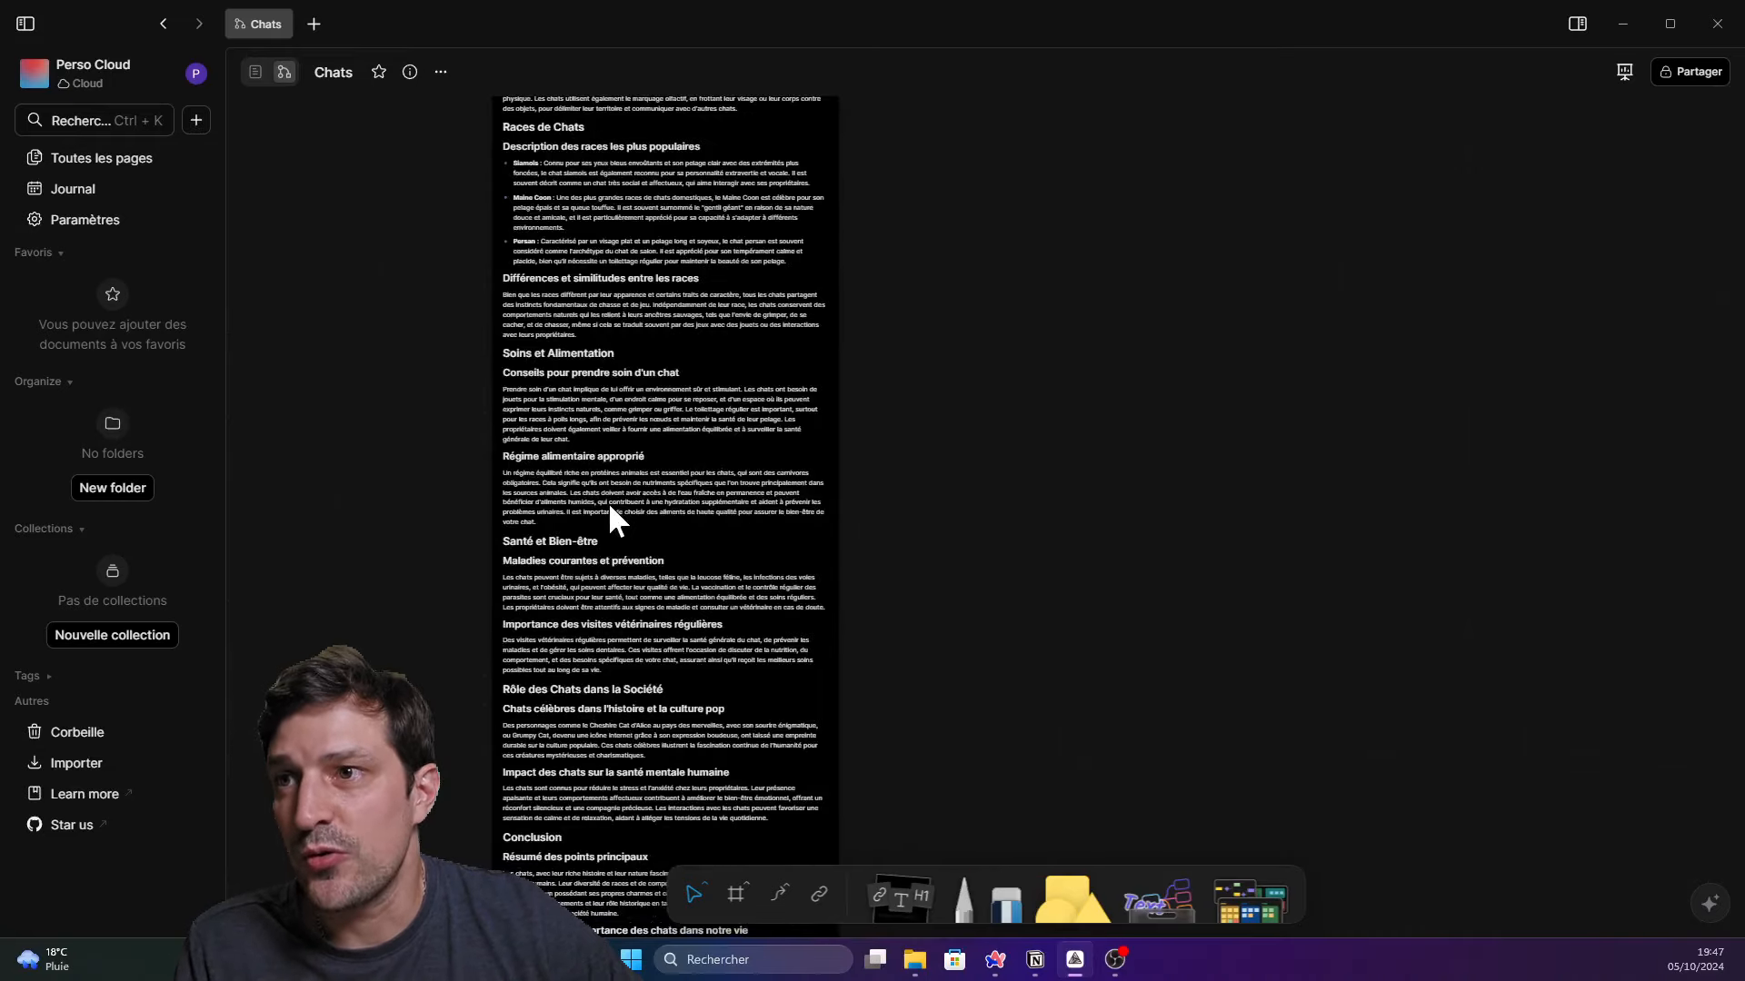
scroll(892, 329, up, 8)
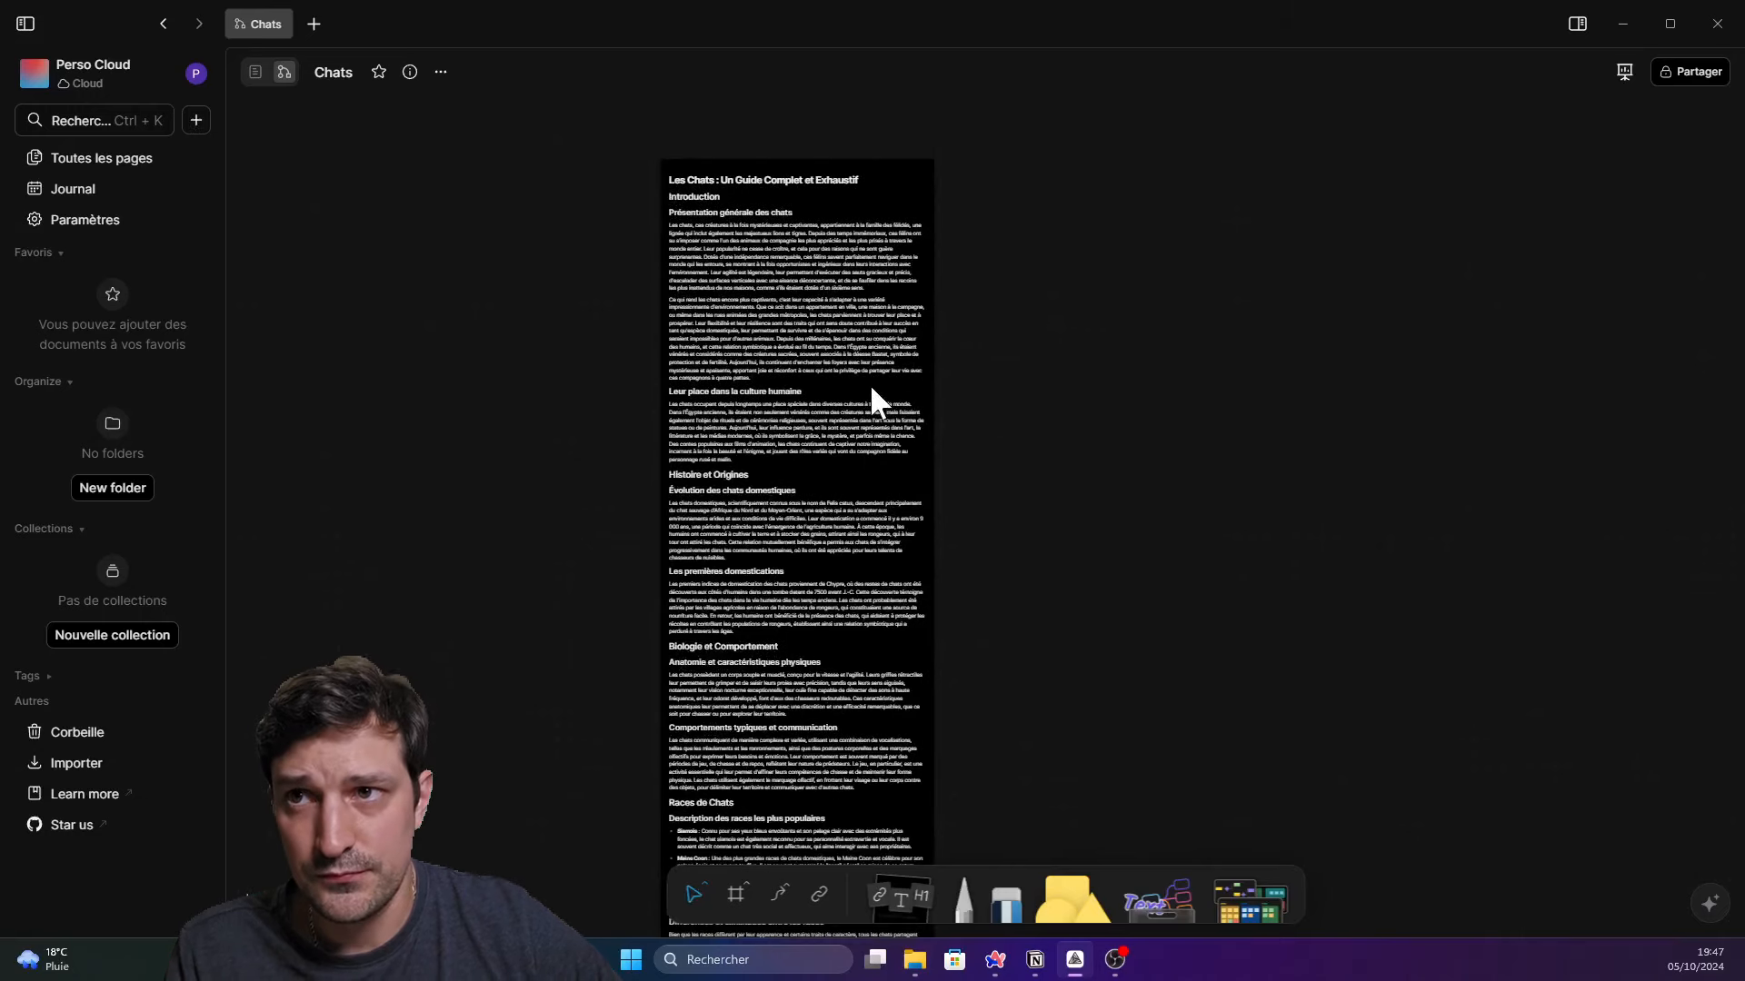
Review the AI generation actions offered for the whole cat guide note
click(849, 418)
click(728, 138)
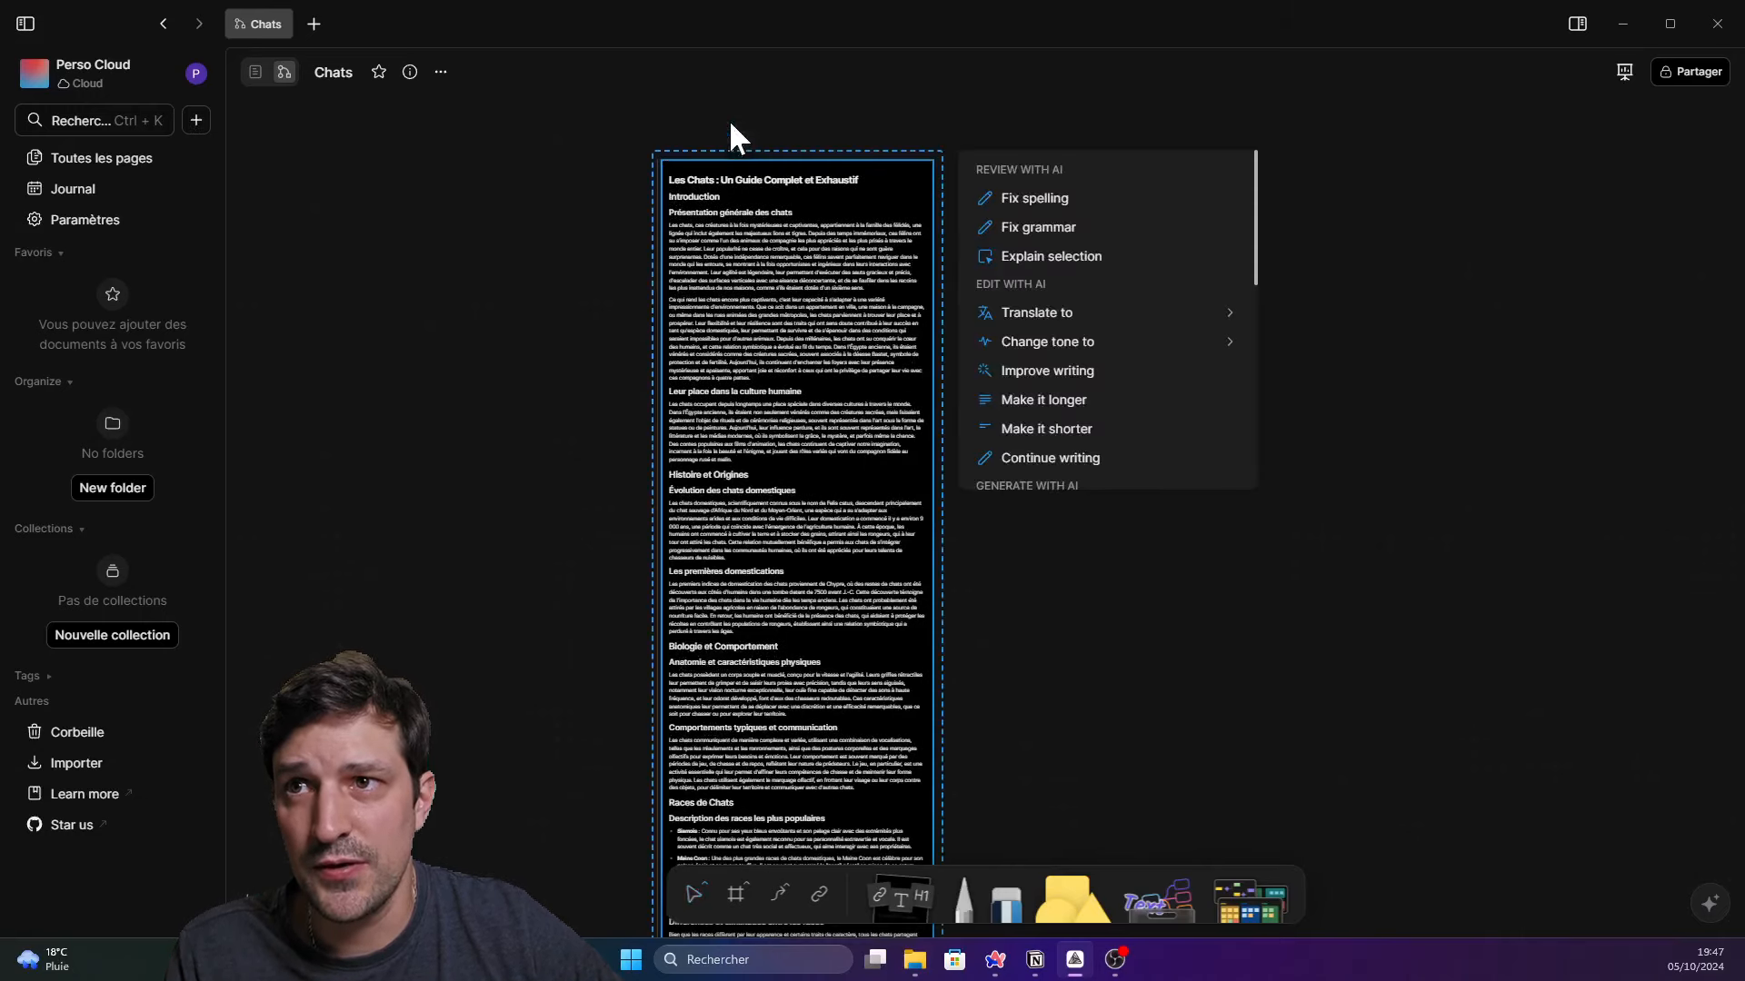
scroll(1065, 422, down, 5)
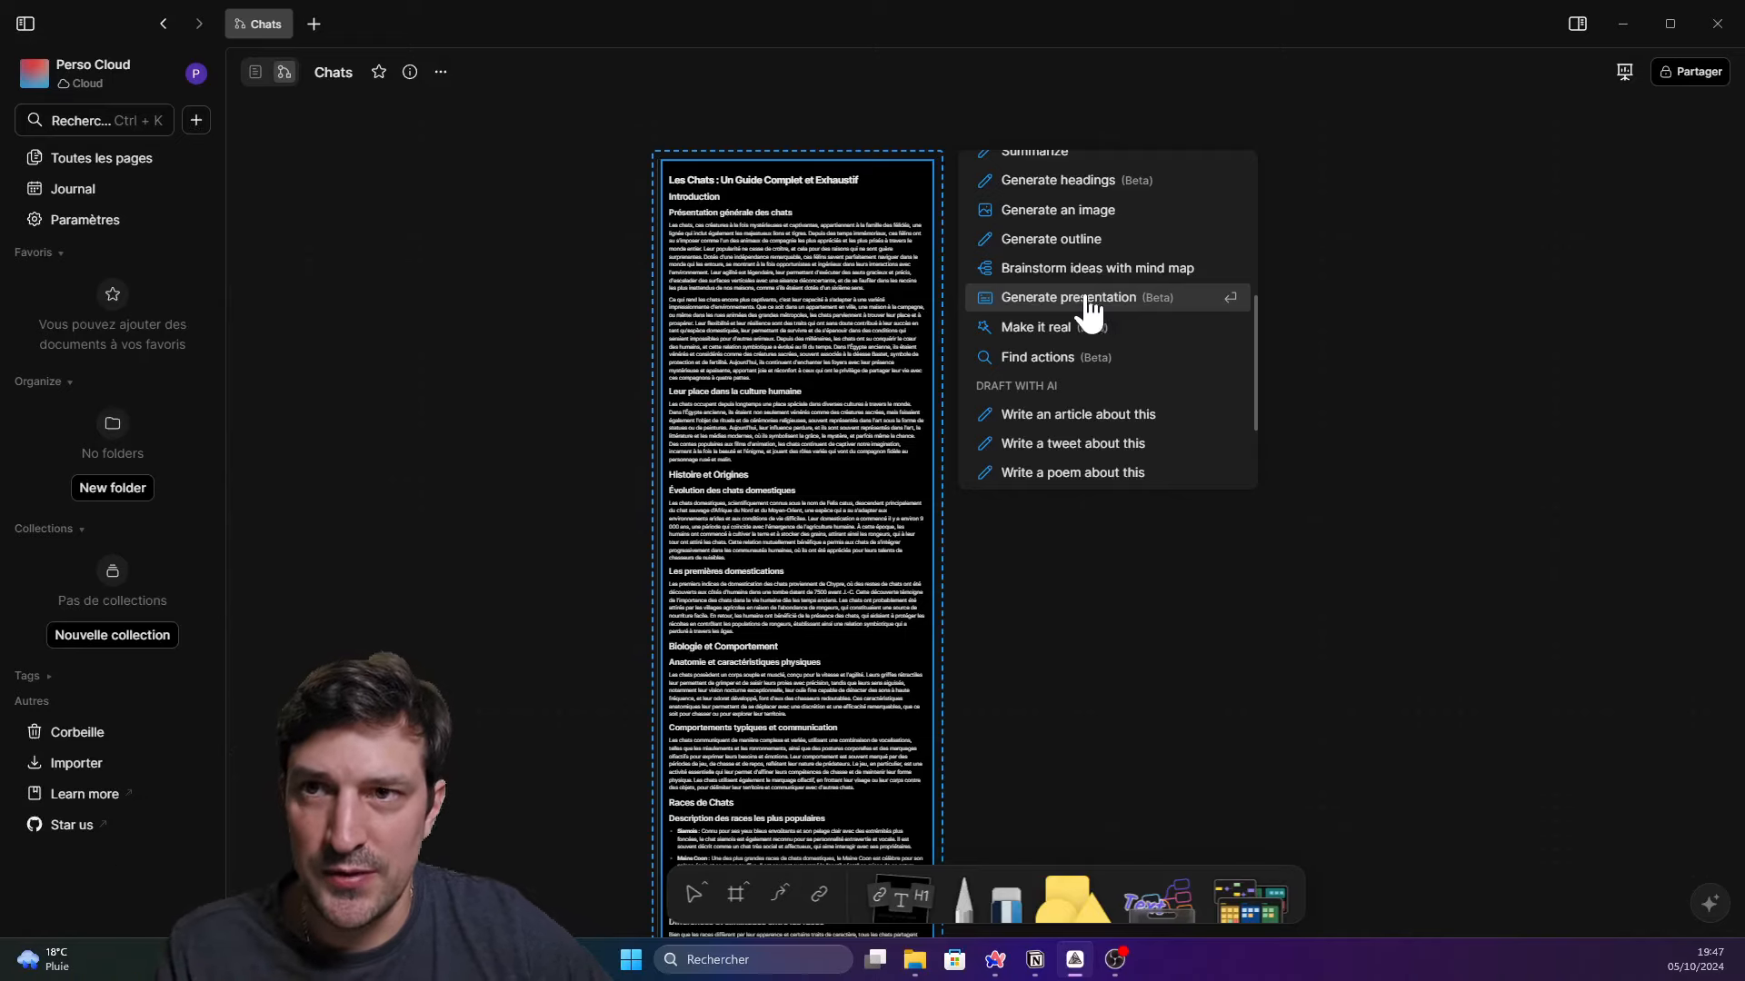
click(985, 488)
scroll(960, 483, down, 10)
Try to generate an AI image from the Siamois description under "Description des races les plus populaires"
click(747, 416)
scroll(840, 420, up, 2)
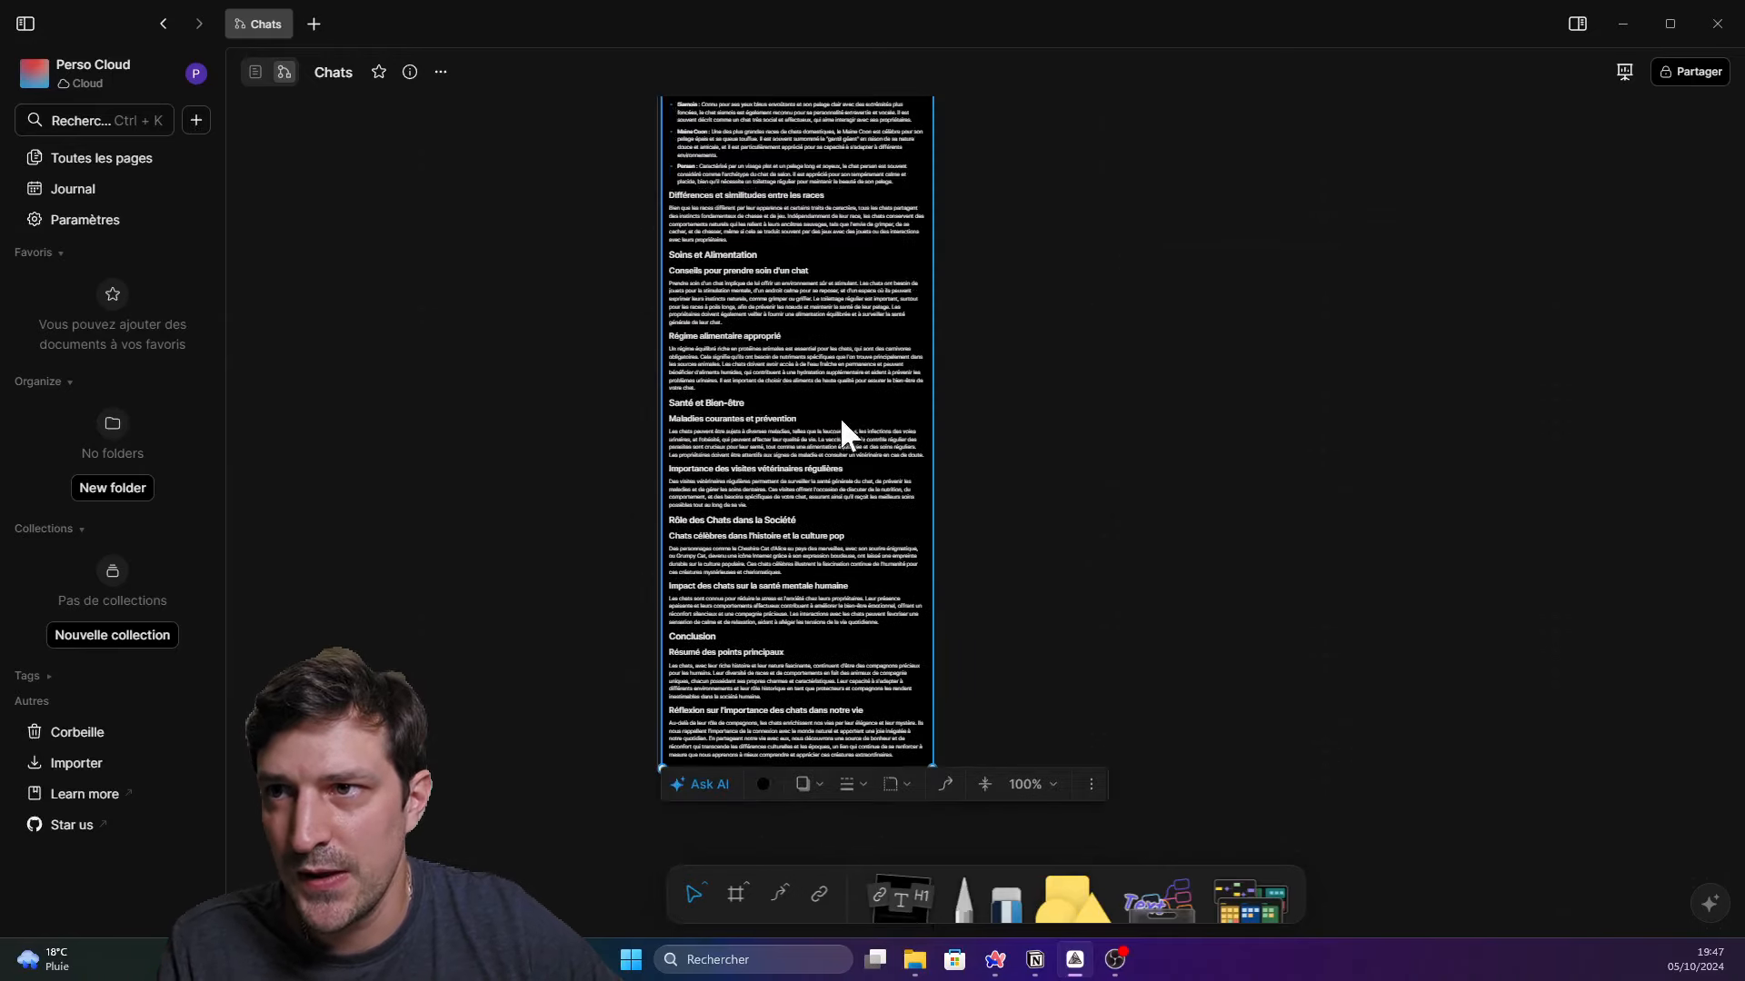
scroll(733, 486, up, 4)
scroll(727, 472, up, 6)
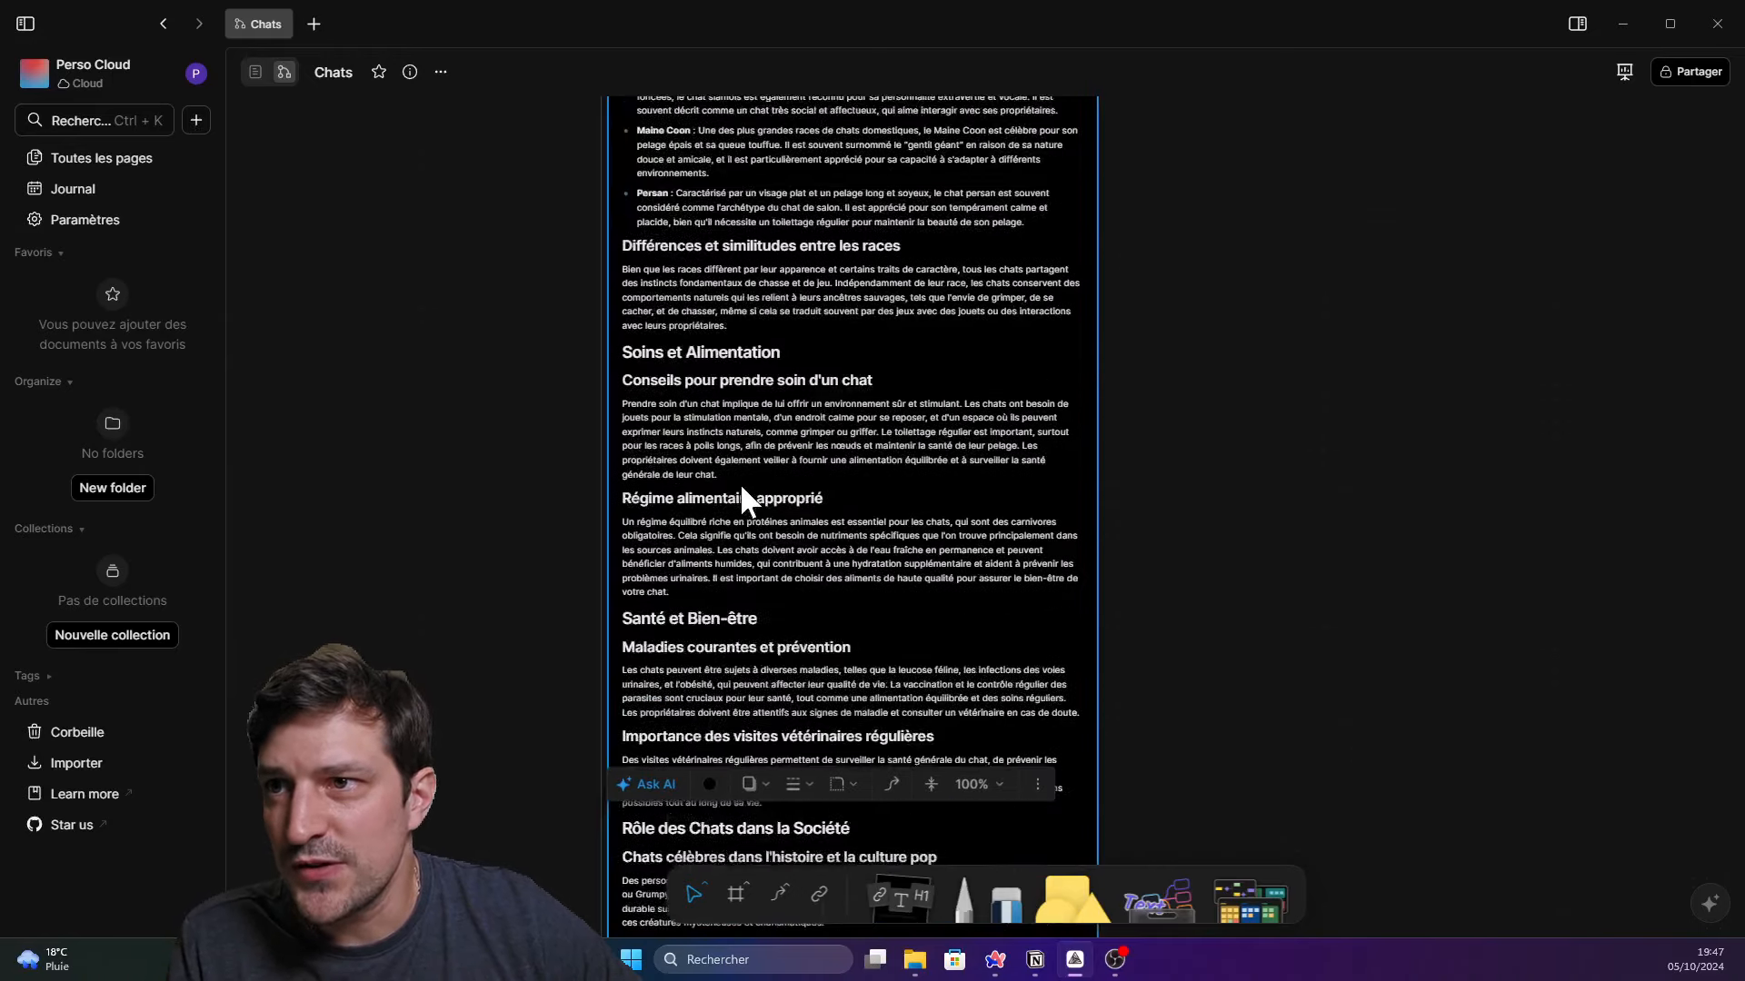
scroll(705, 471, up, 3)
double_click(749, 441)
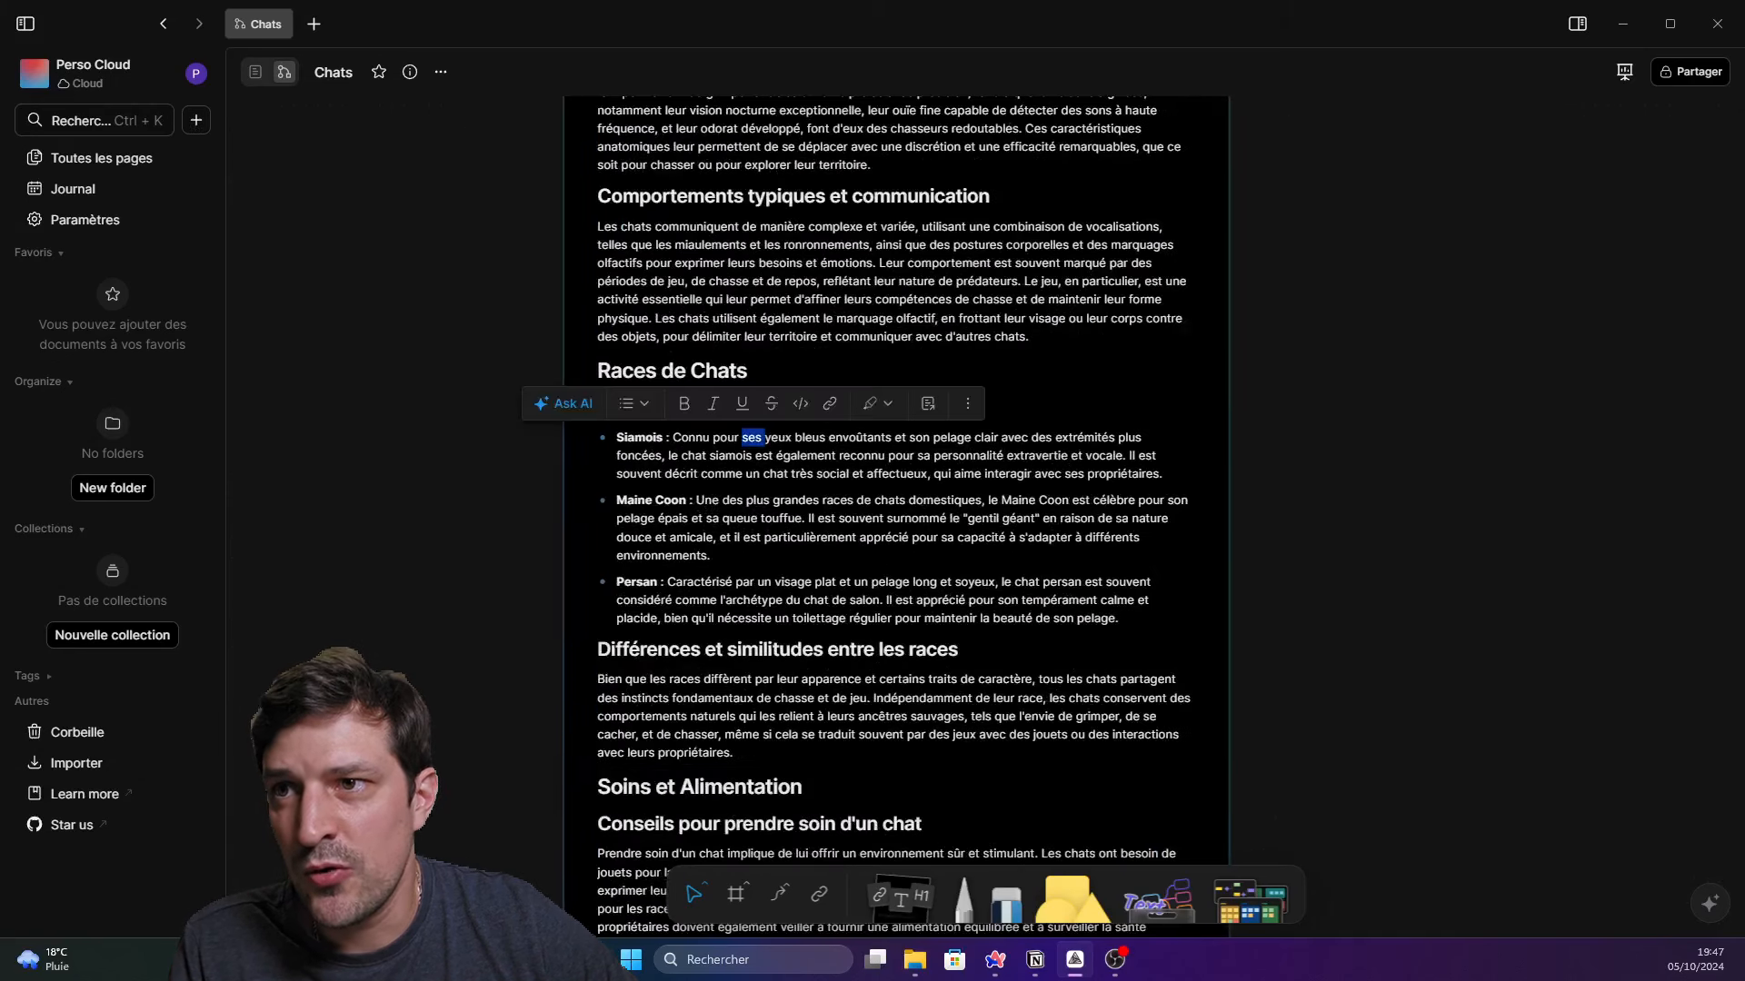
triple_click(642, 438)
click(717, 401)
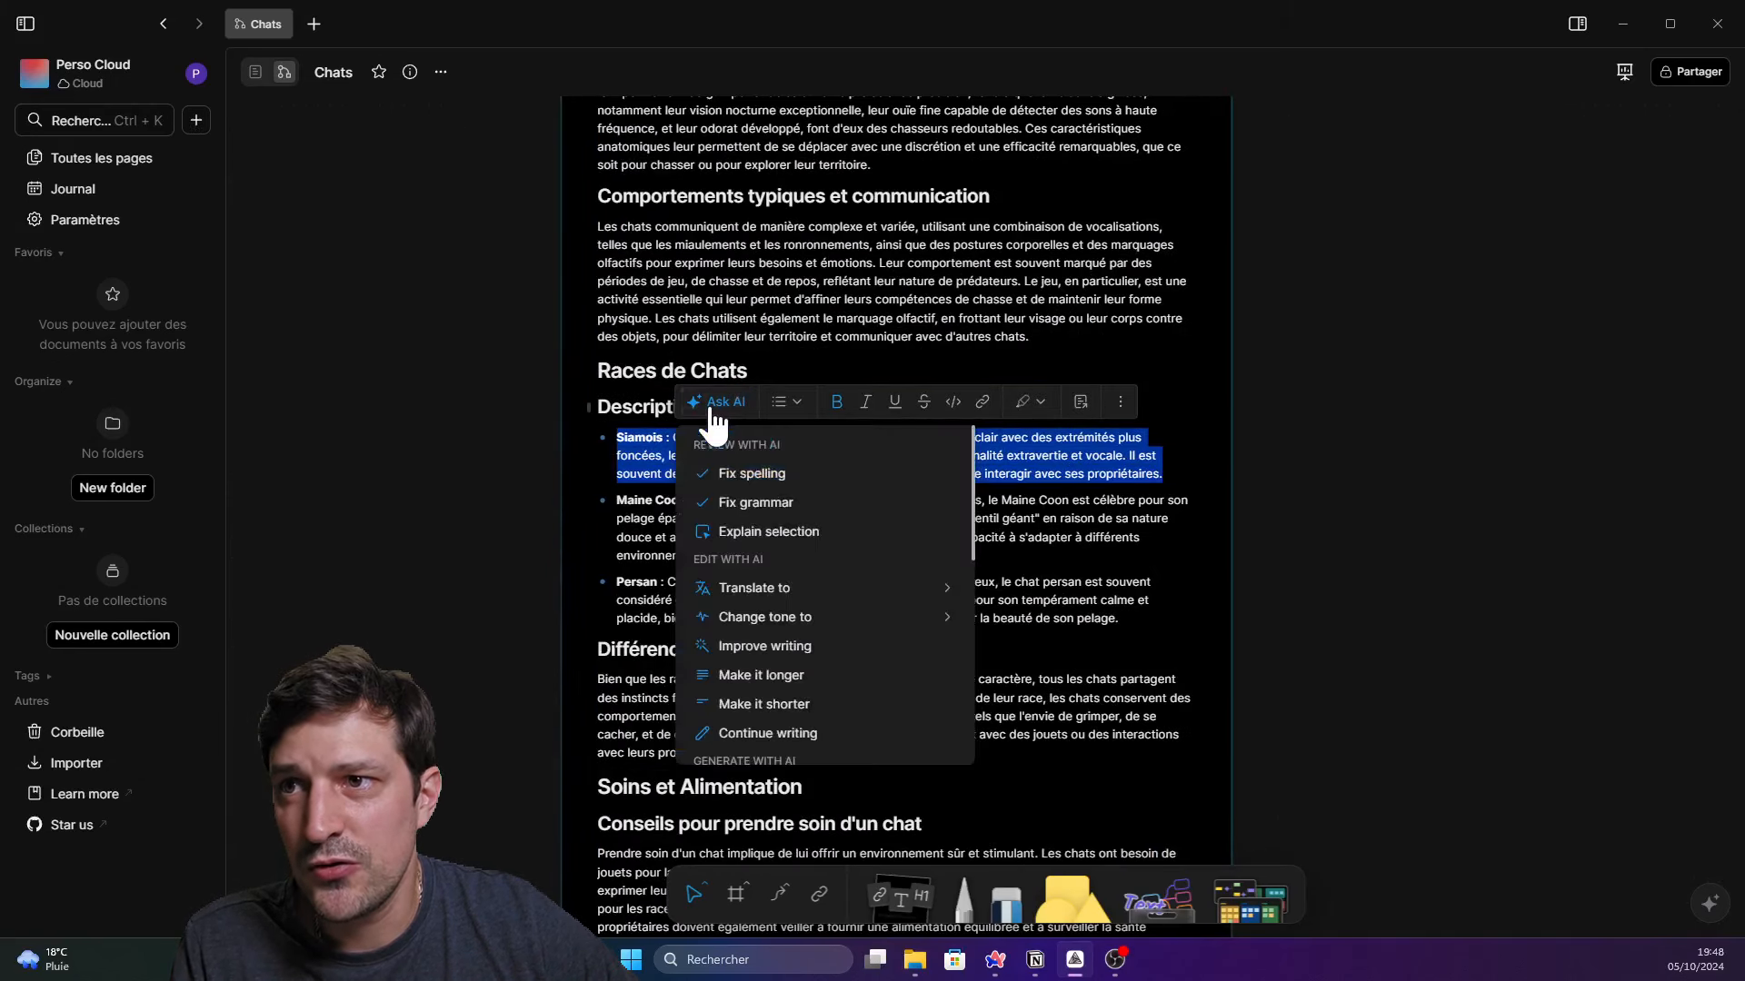
scroll(774, 618, down, 5)
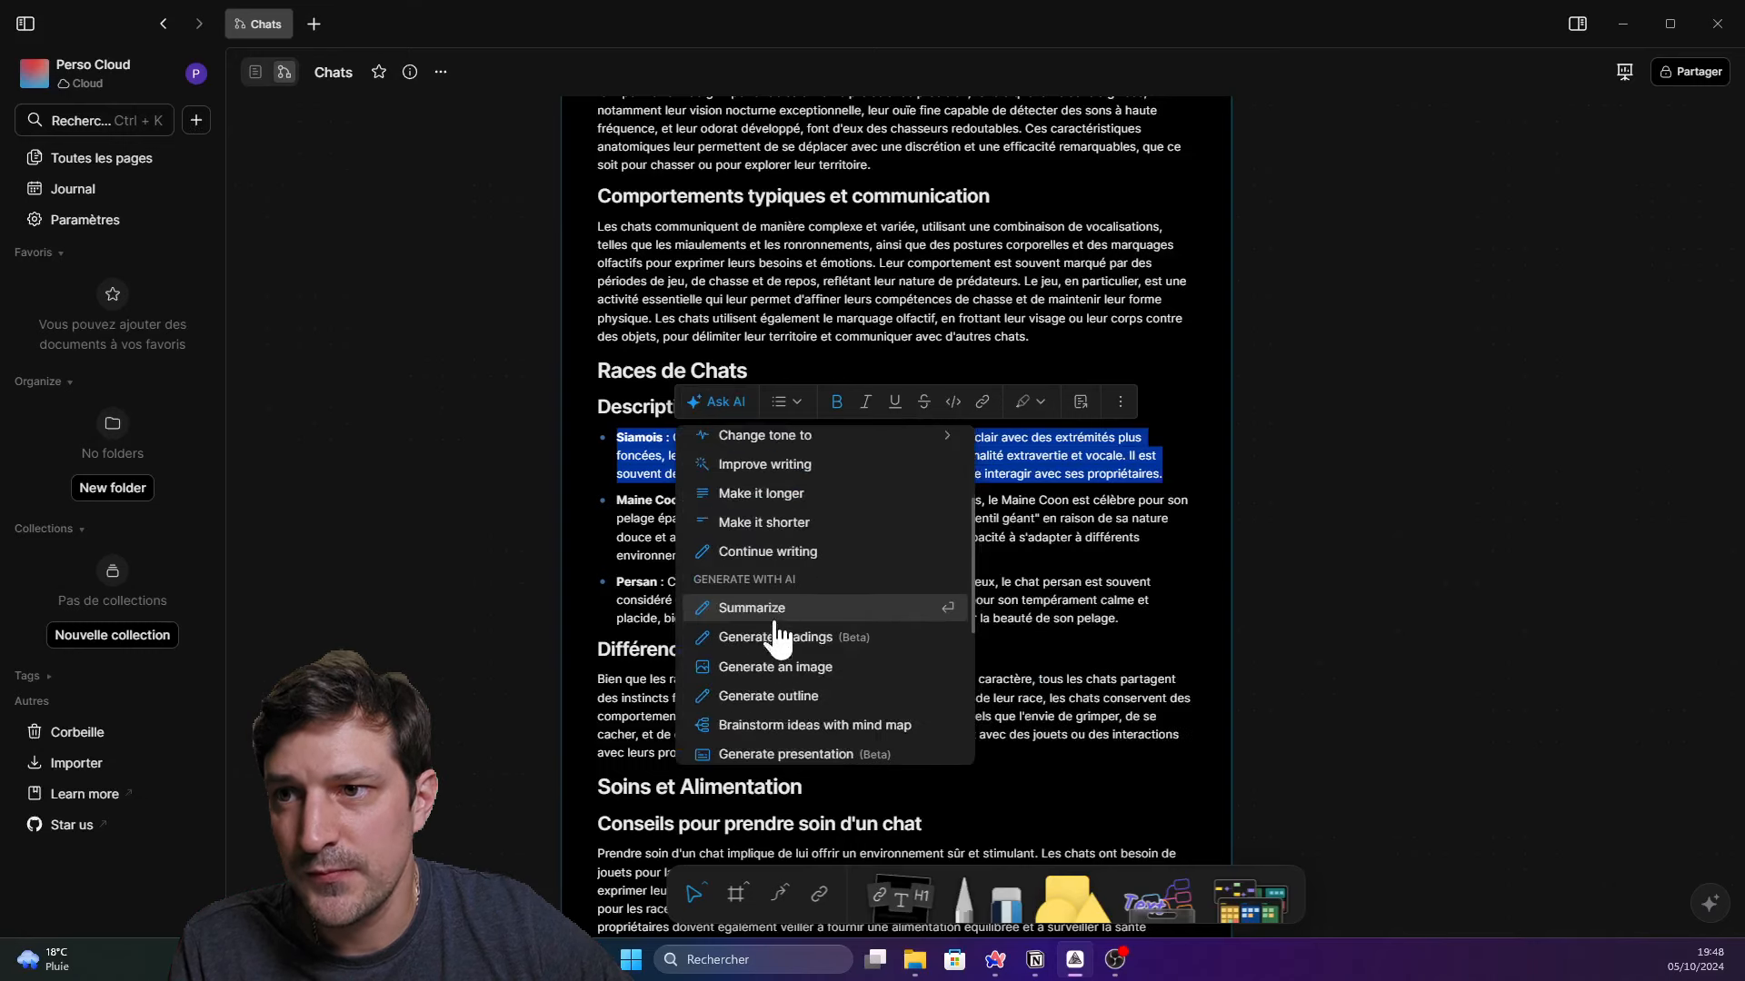
click(774, 482)
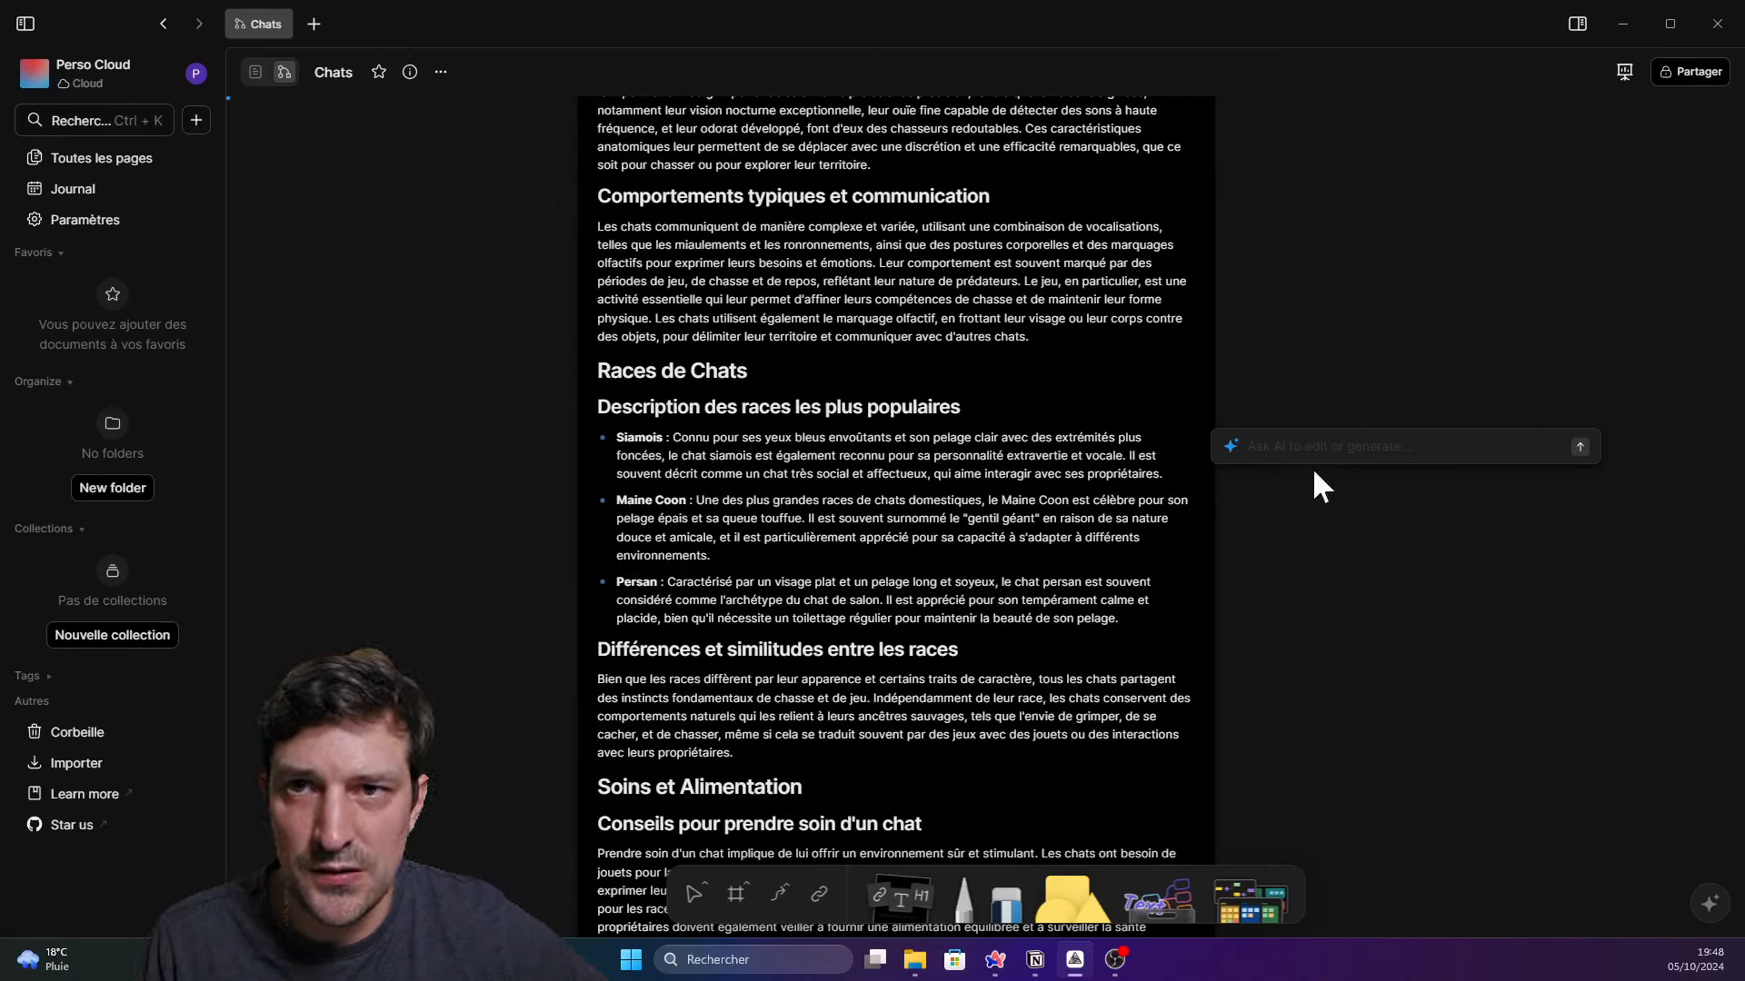
Dismiss the AI prompt and try to generate an AI presentation from the Siamois description
click(875, 452)
triple_click(811, 452)
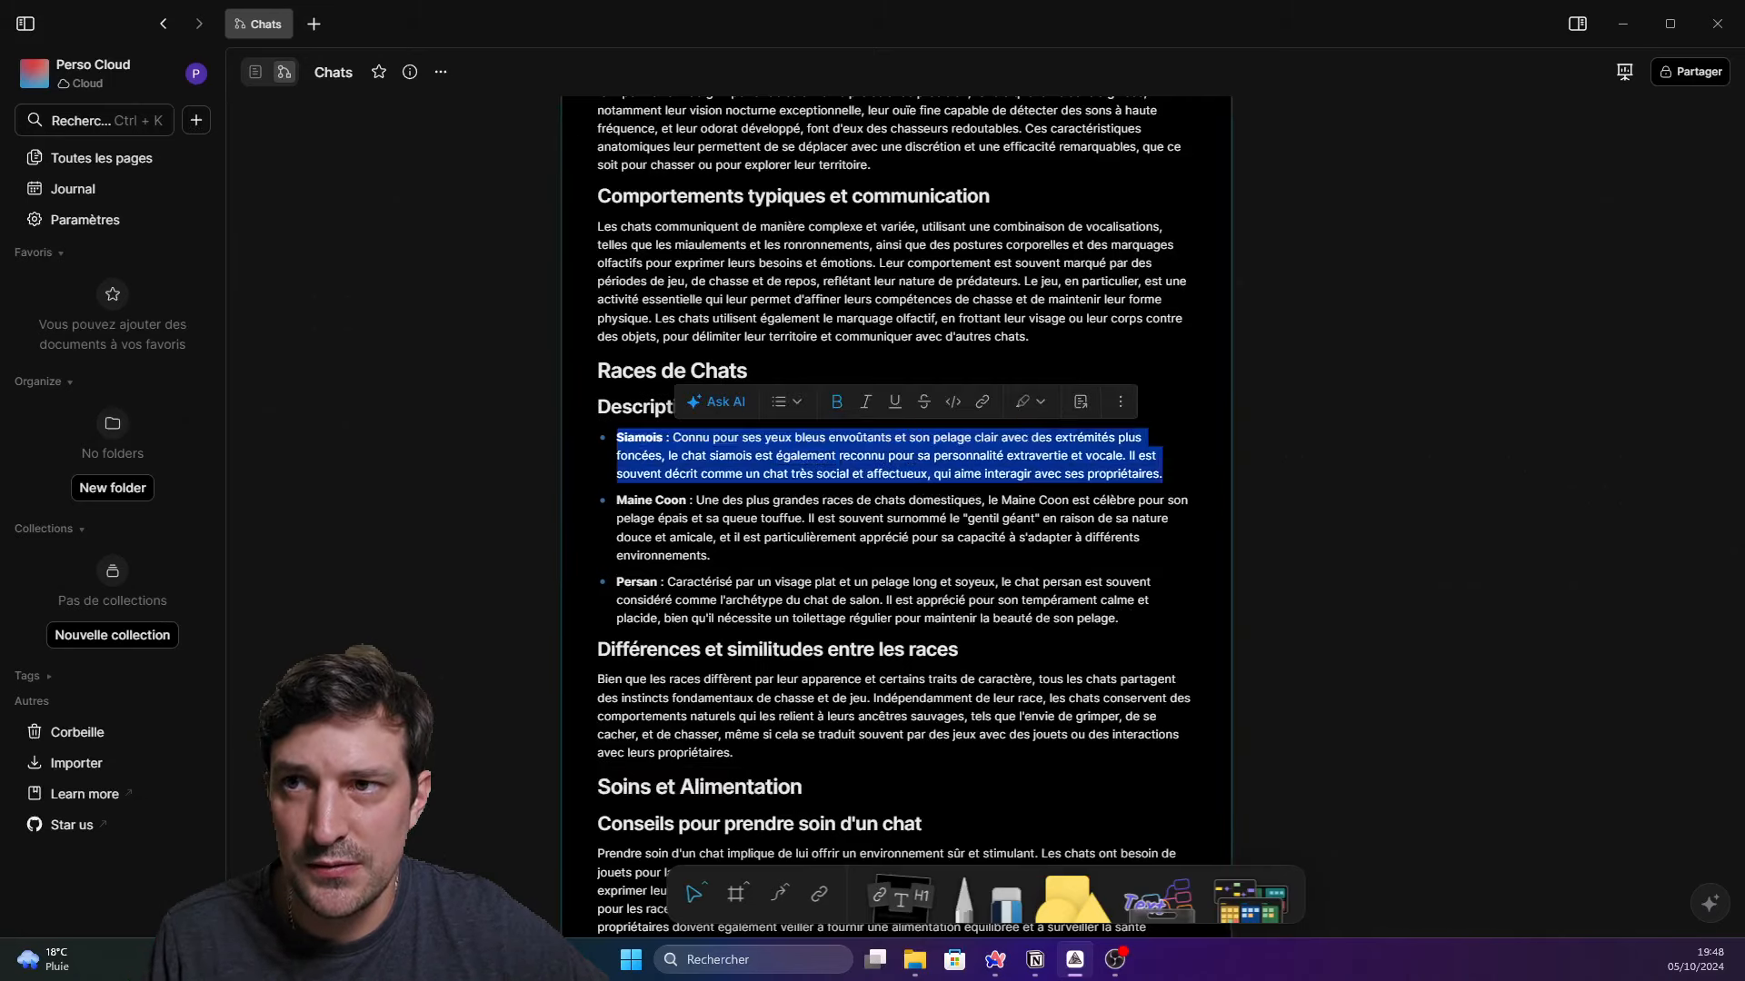
mouse_move(729, 405)
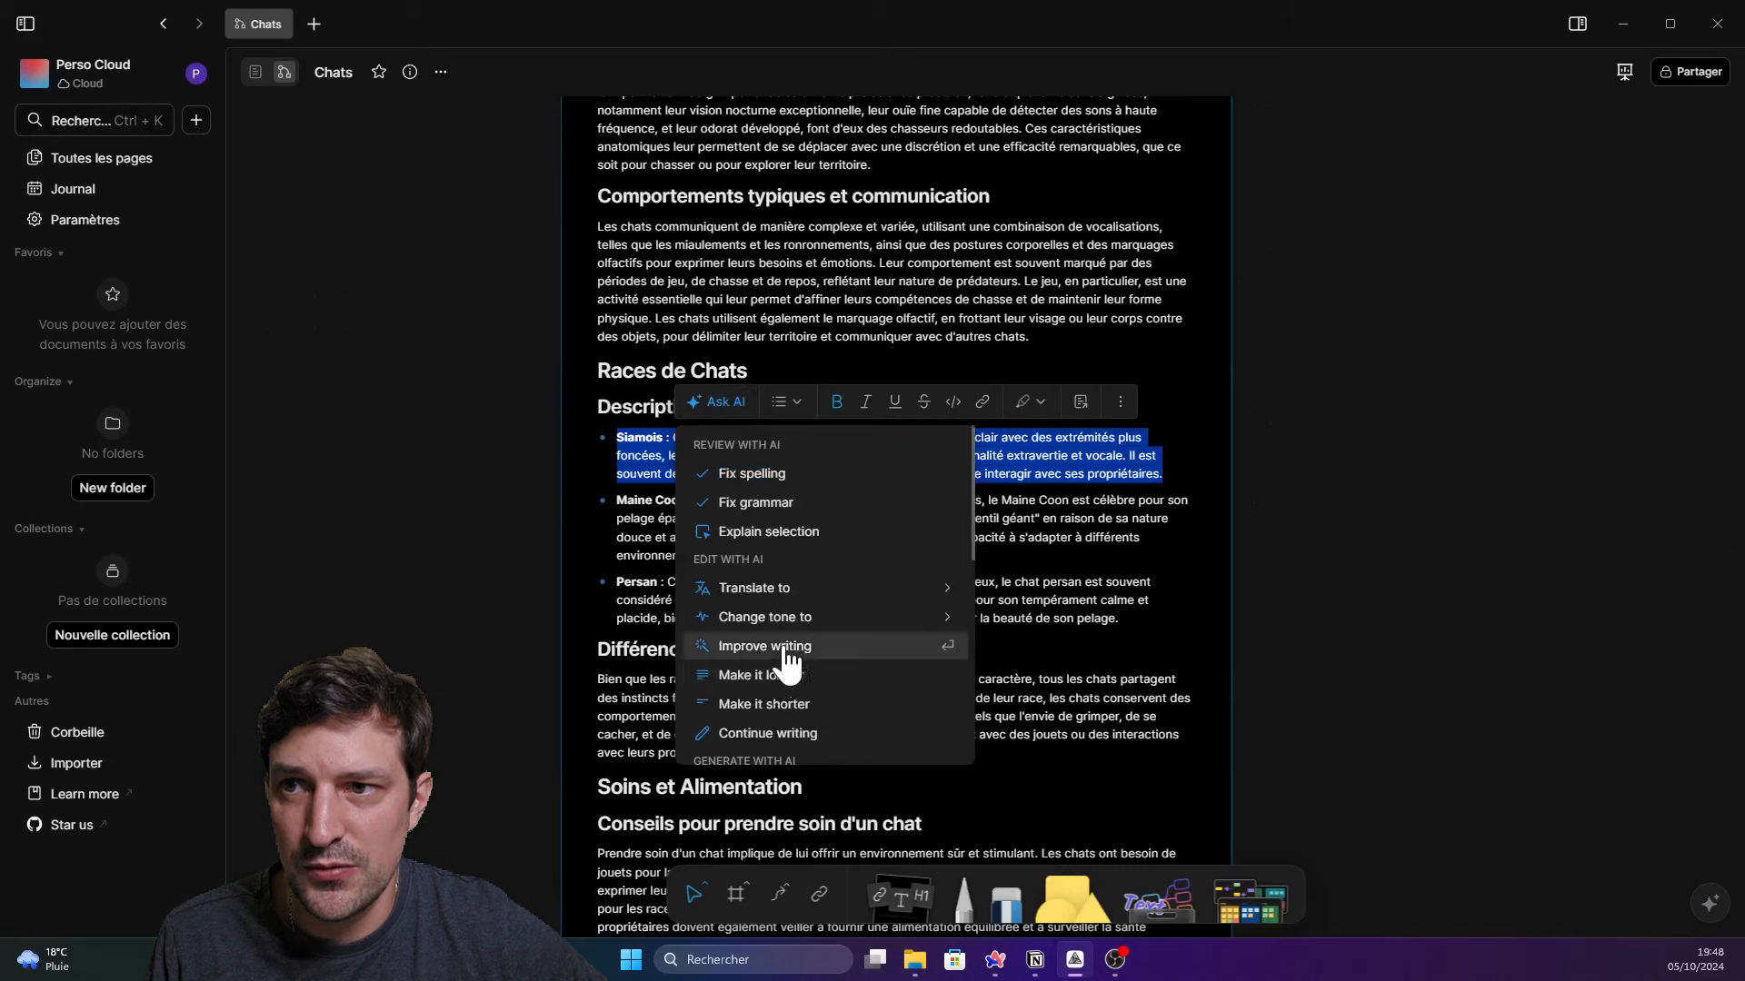
scroll(782, 651, down, 2)
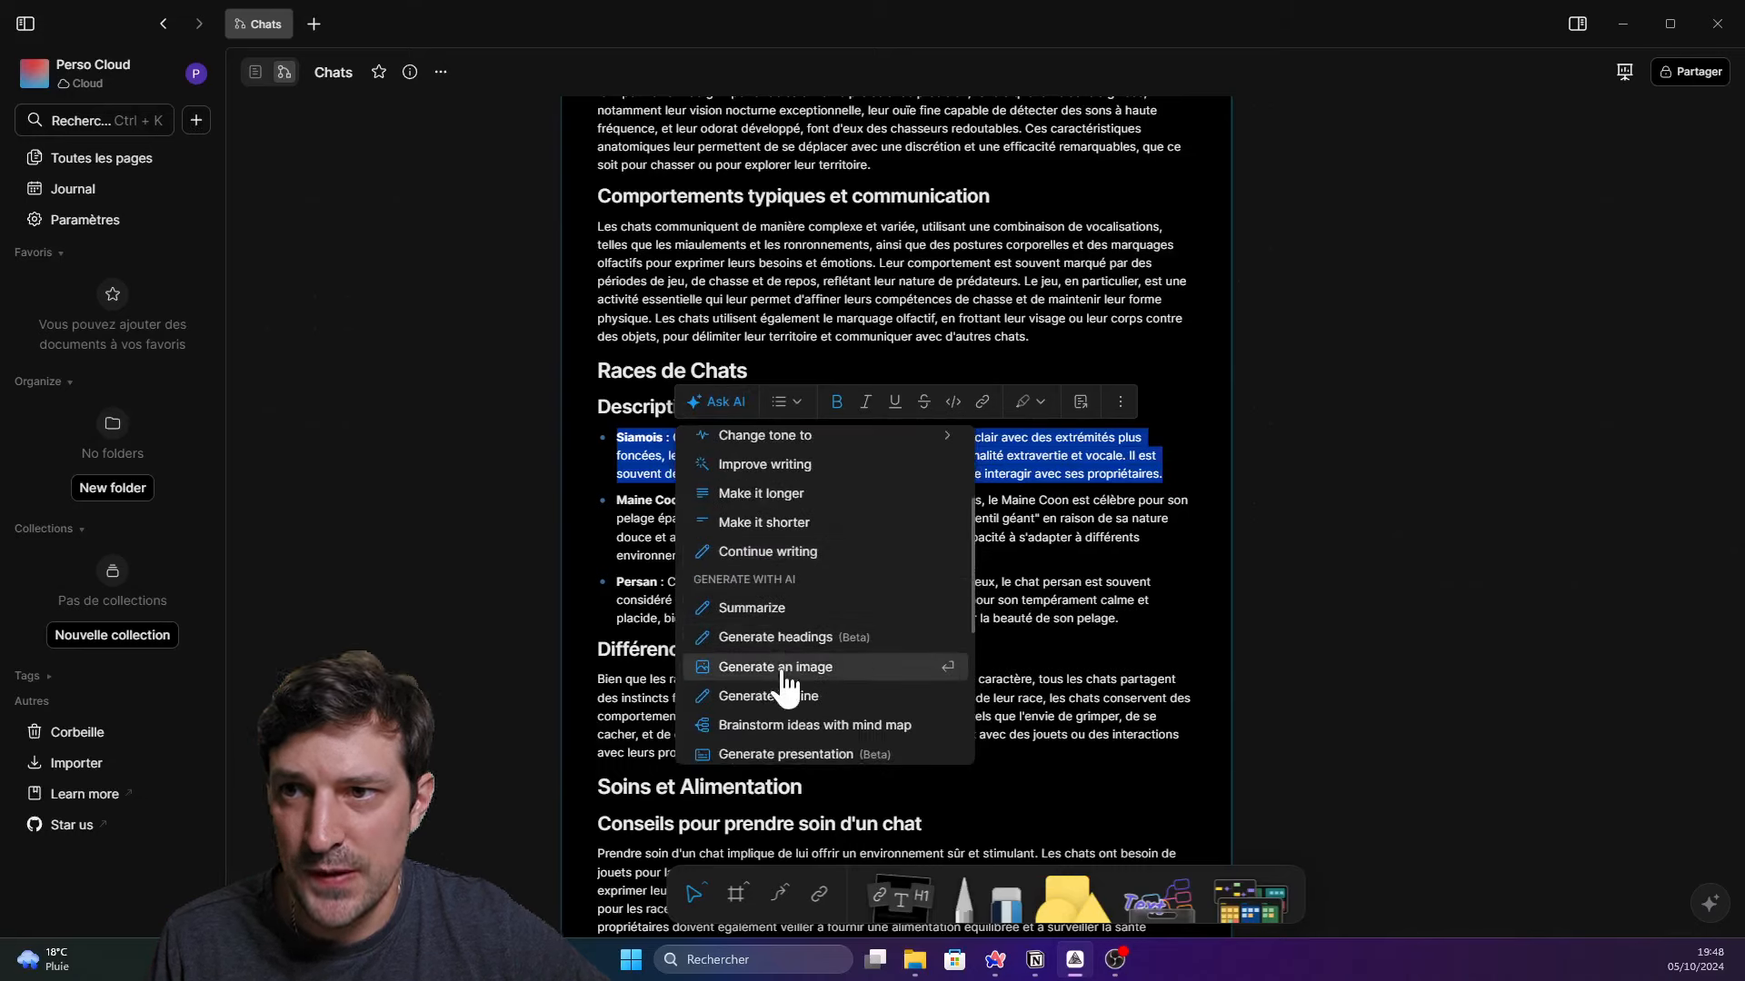
scroll(787, 679, down, 2)
click(771, 573)
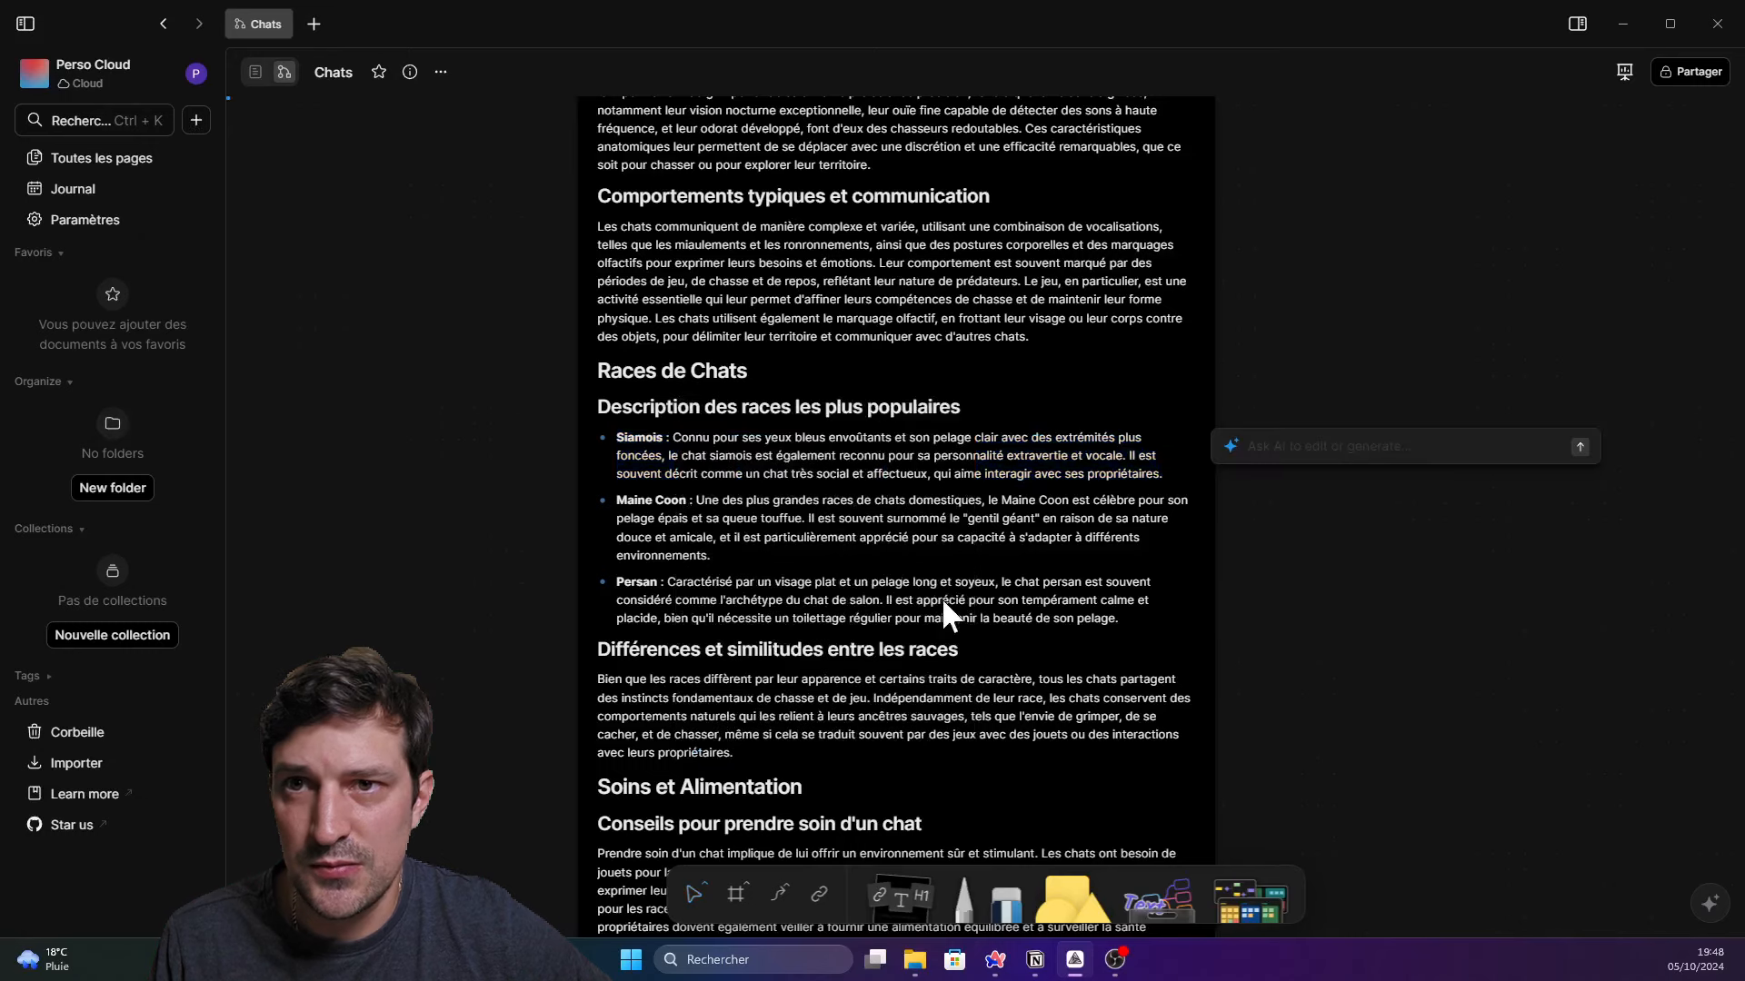
Reselect the full text of the Siamois bullet and try generating an AI presentation from it again
click(739, 443)
click(739, 444)
click(589, 438)
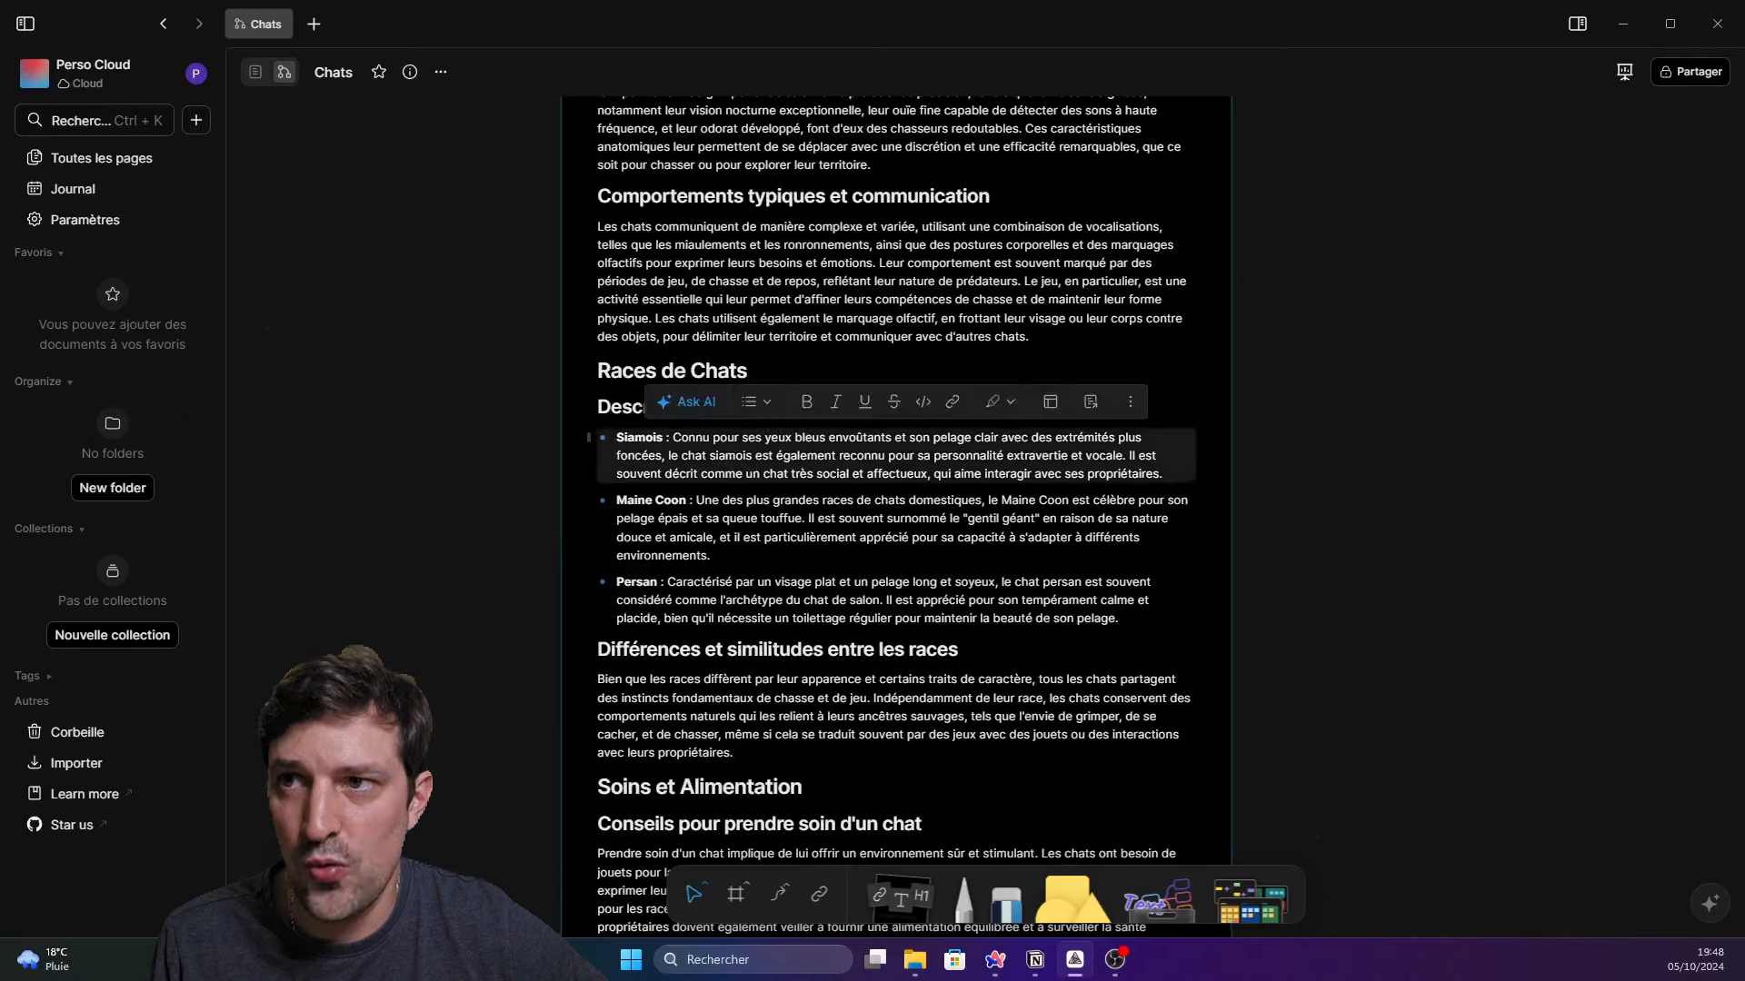
drag(617, 437, 1163, 474)
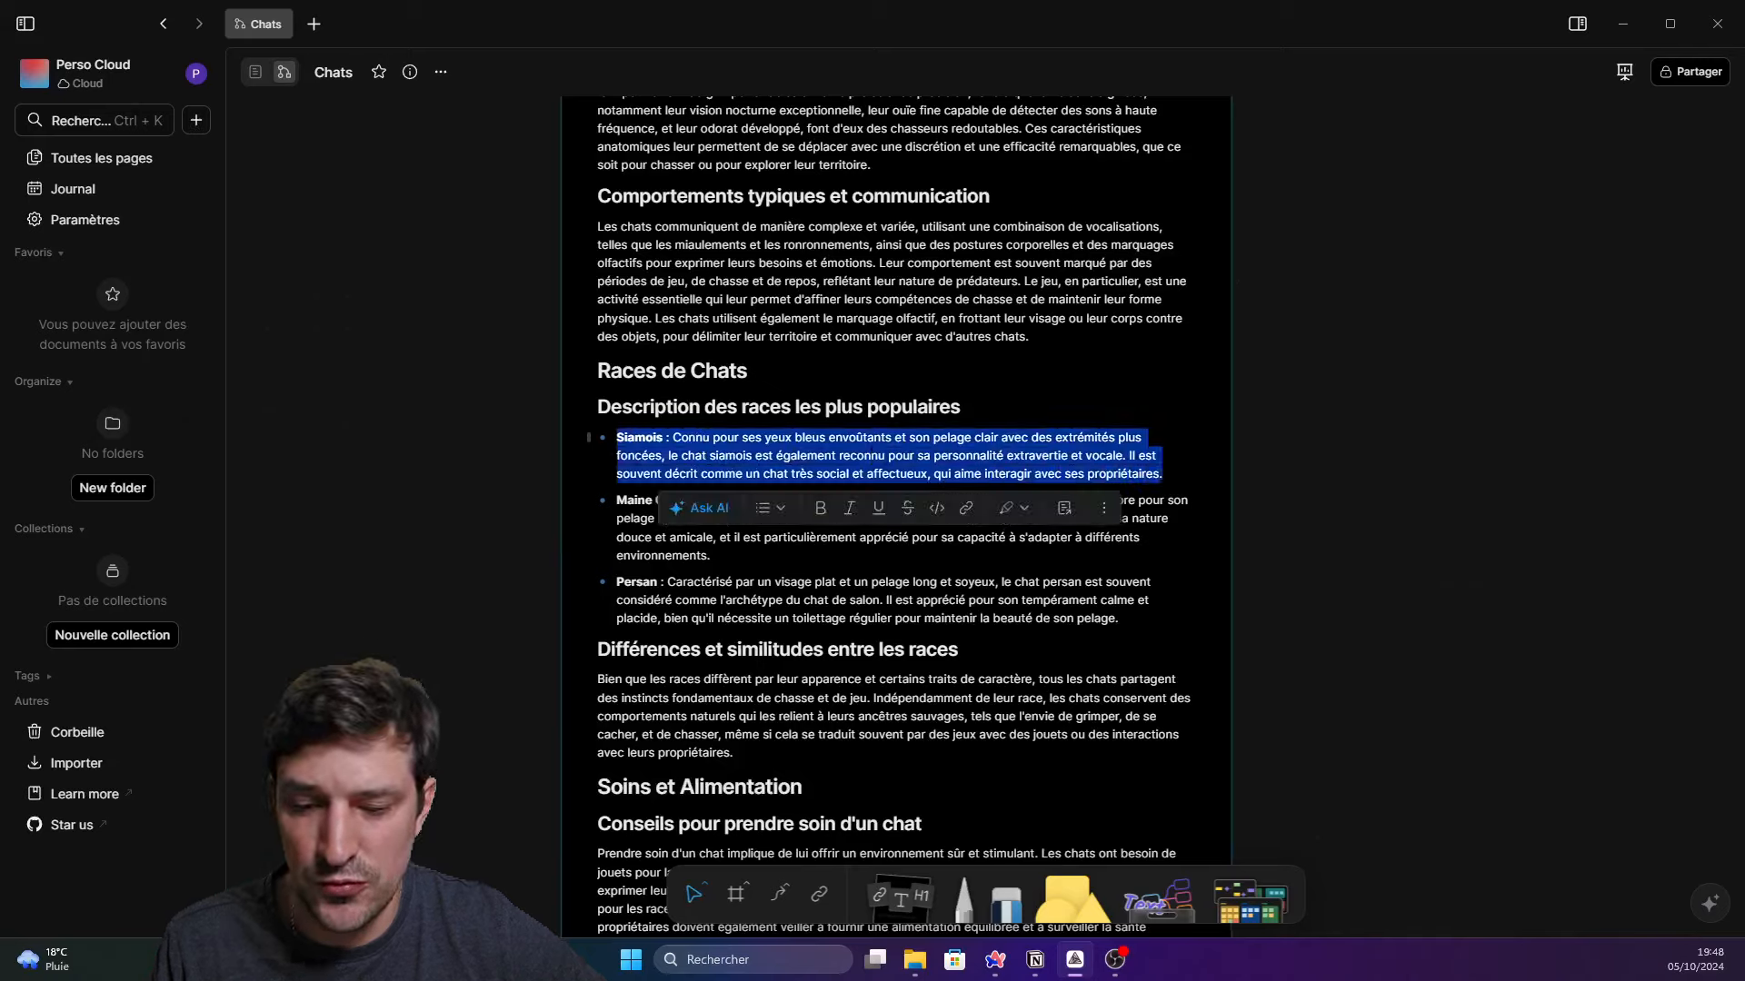
click(705, 509)
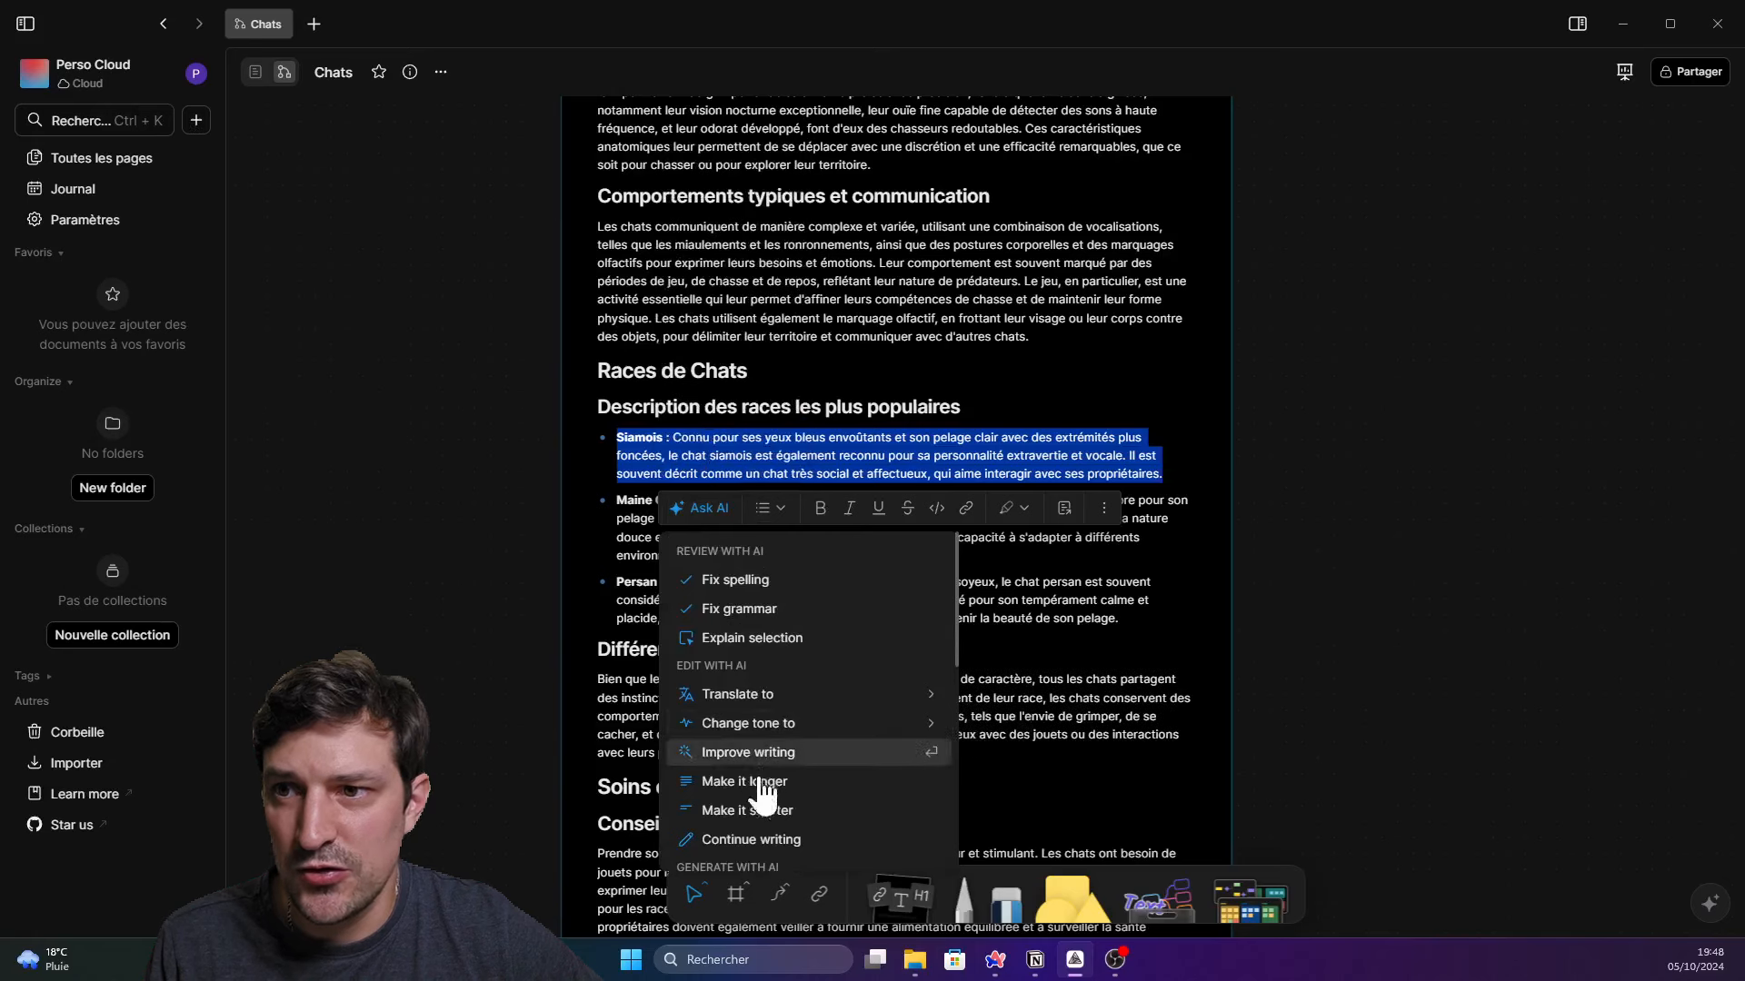
scroll(742, 780, down, 3)
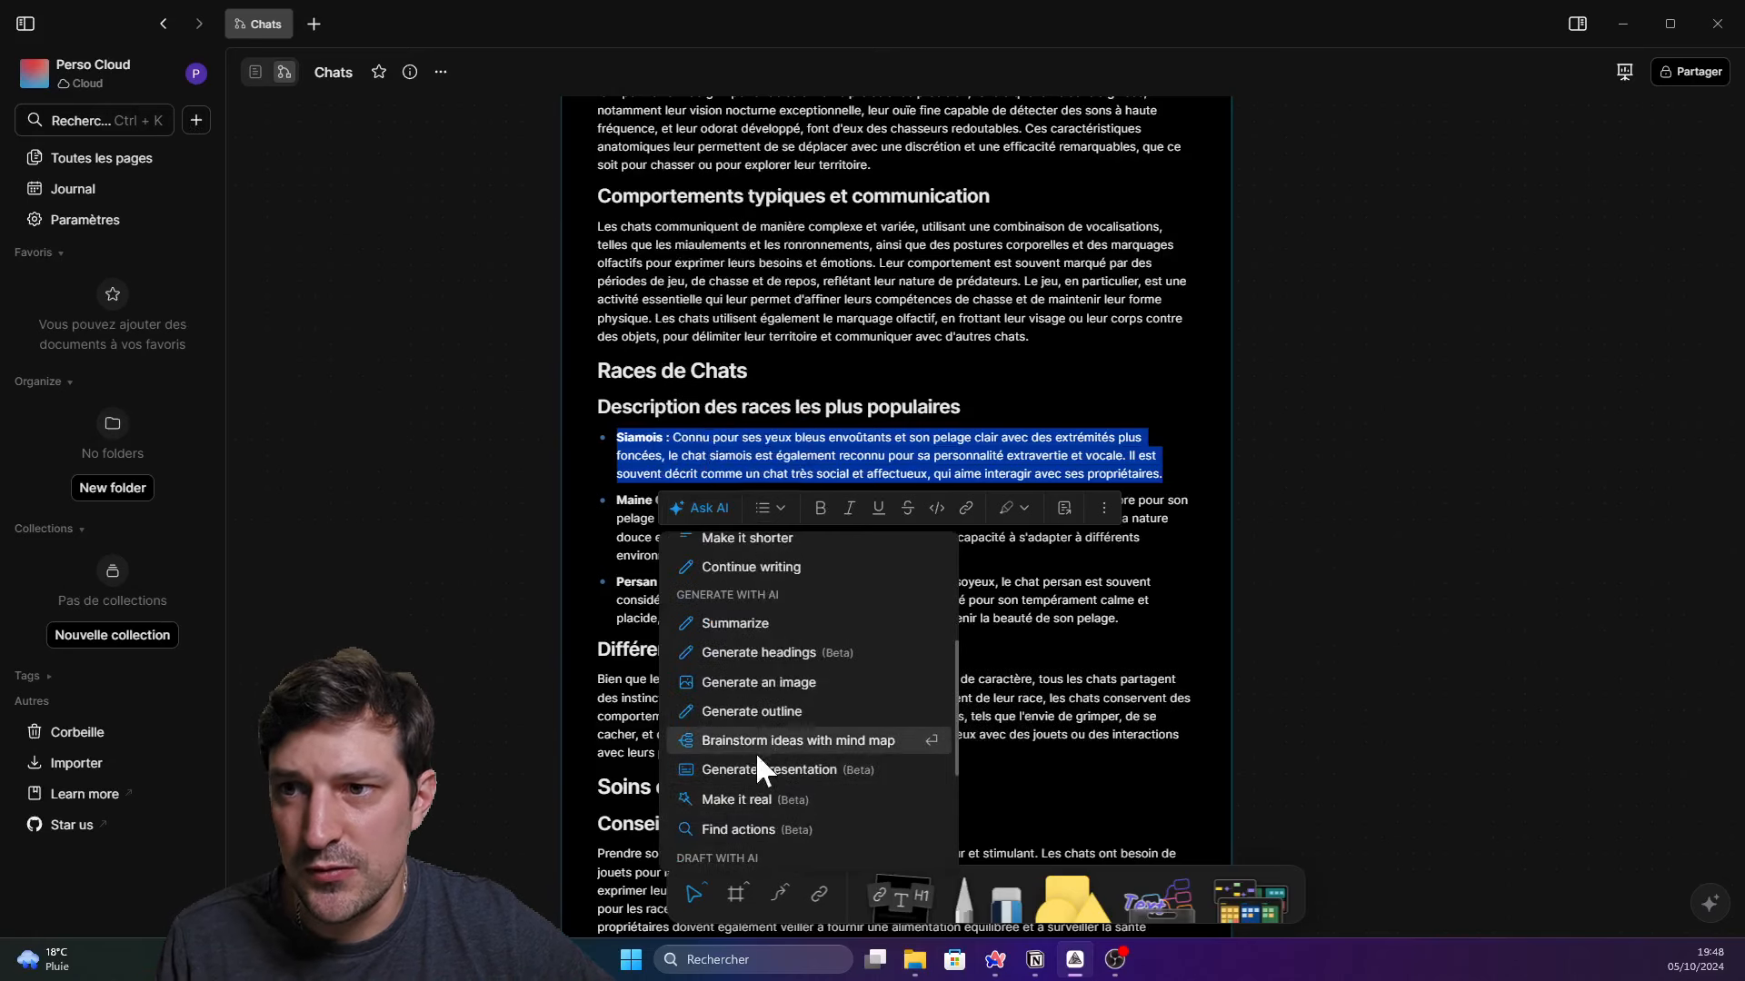
click(760, 769)
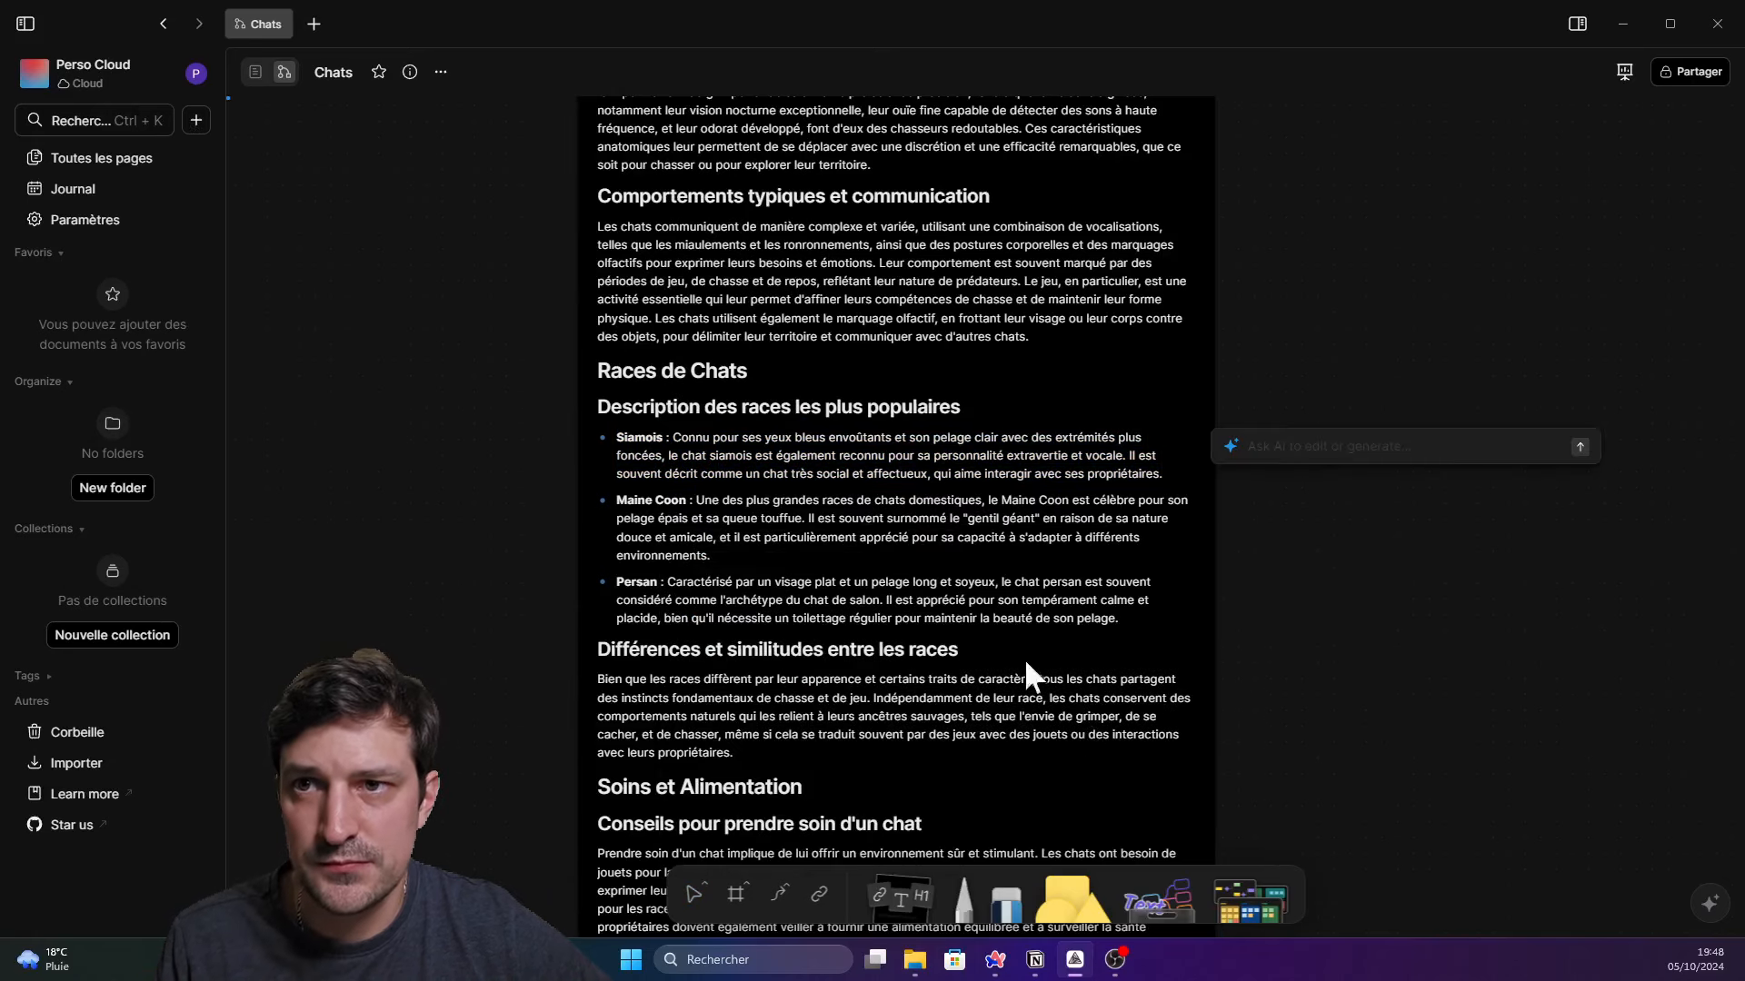
Try to generate an AI image with the copied Siamois description as the prompt, retry the generation once, and dismiss it
triple_click(638, 437)
key(ctrl+c)
click(725, 405)
scroll(779, 612, down, 5)
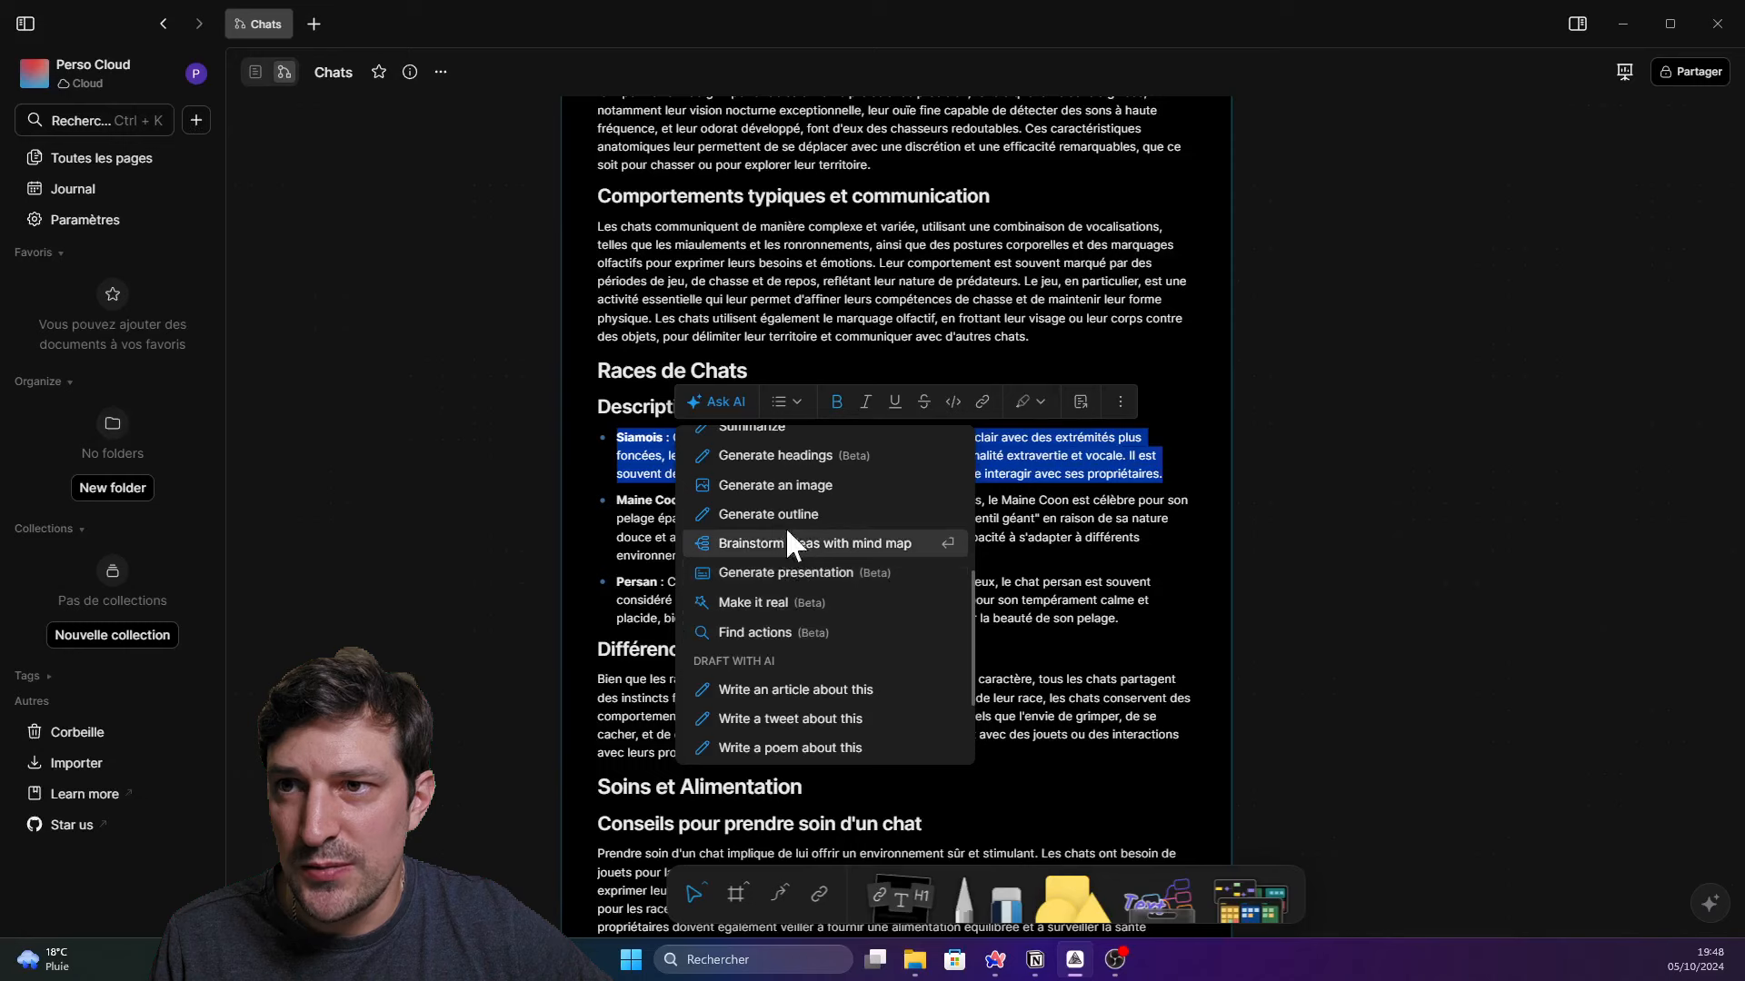
click(789, 487)
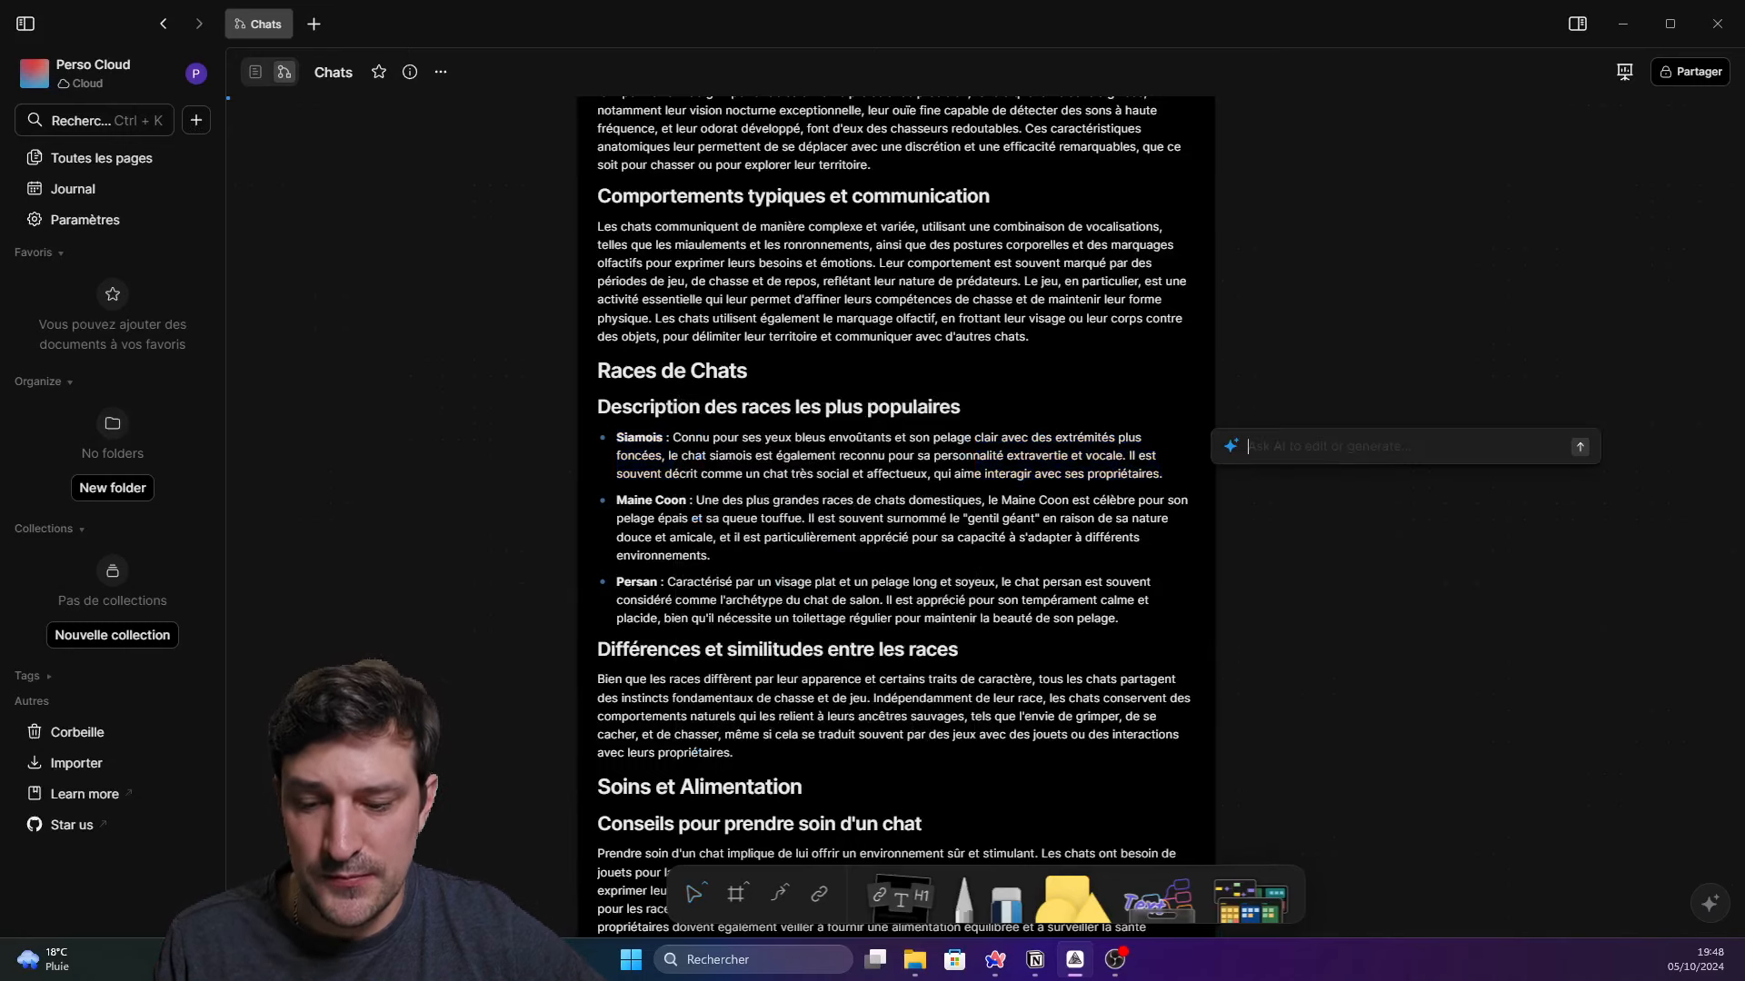
key(ctrl+v)
click(1579, 546)
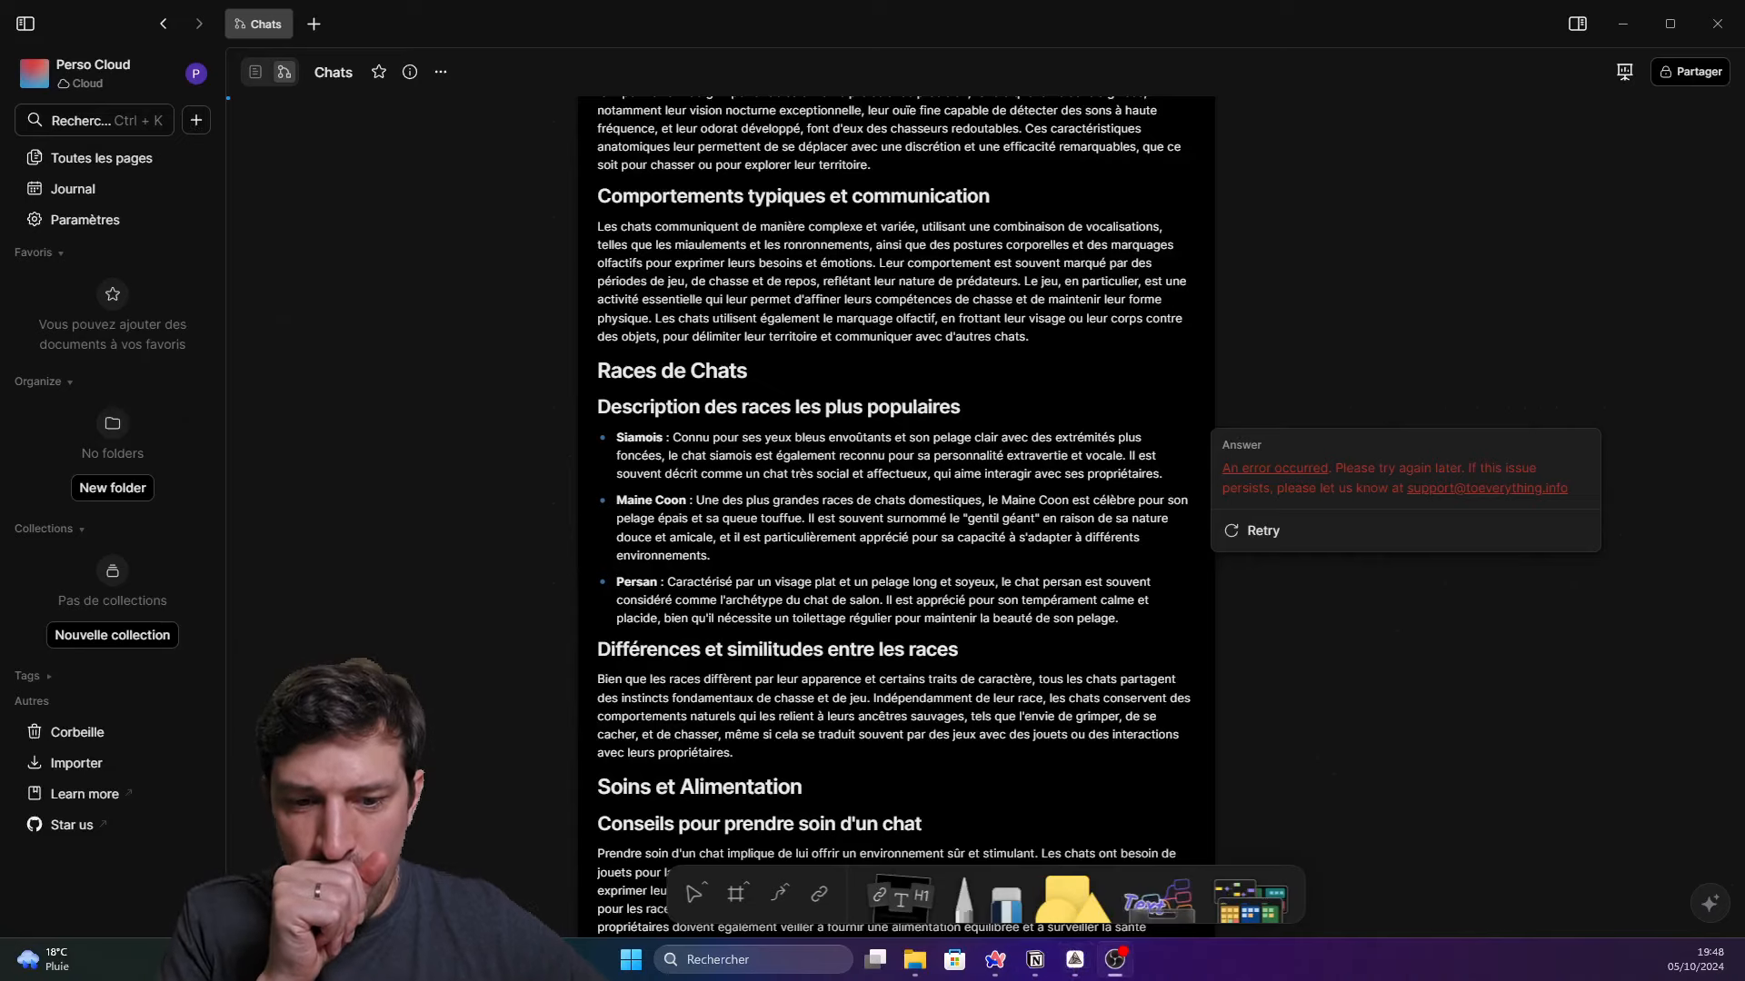
click(1258, 529)
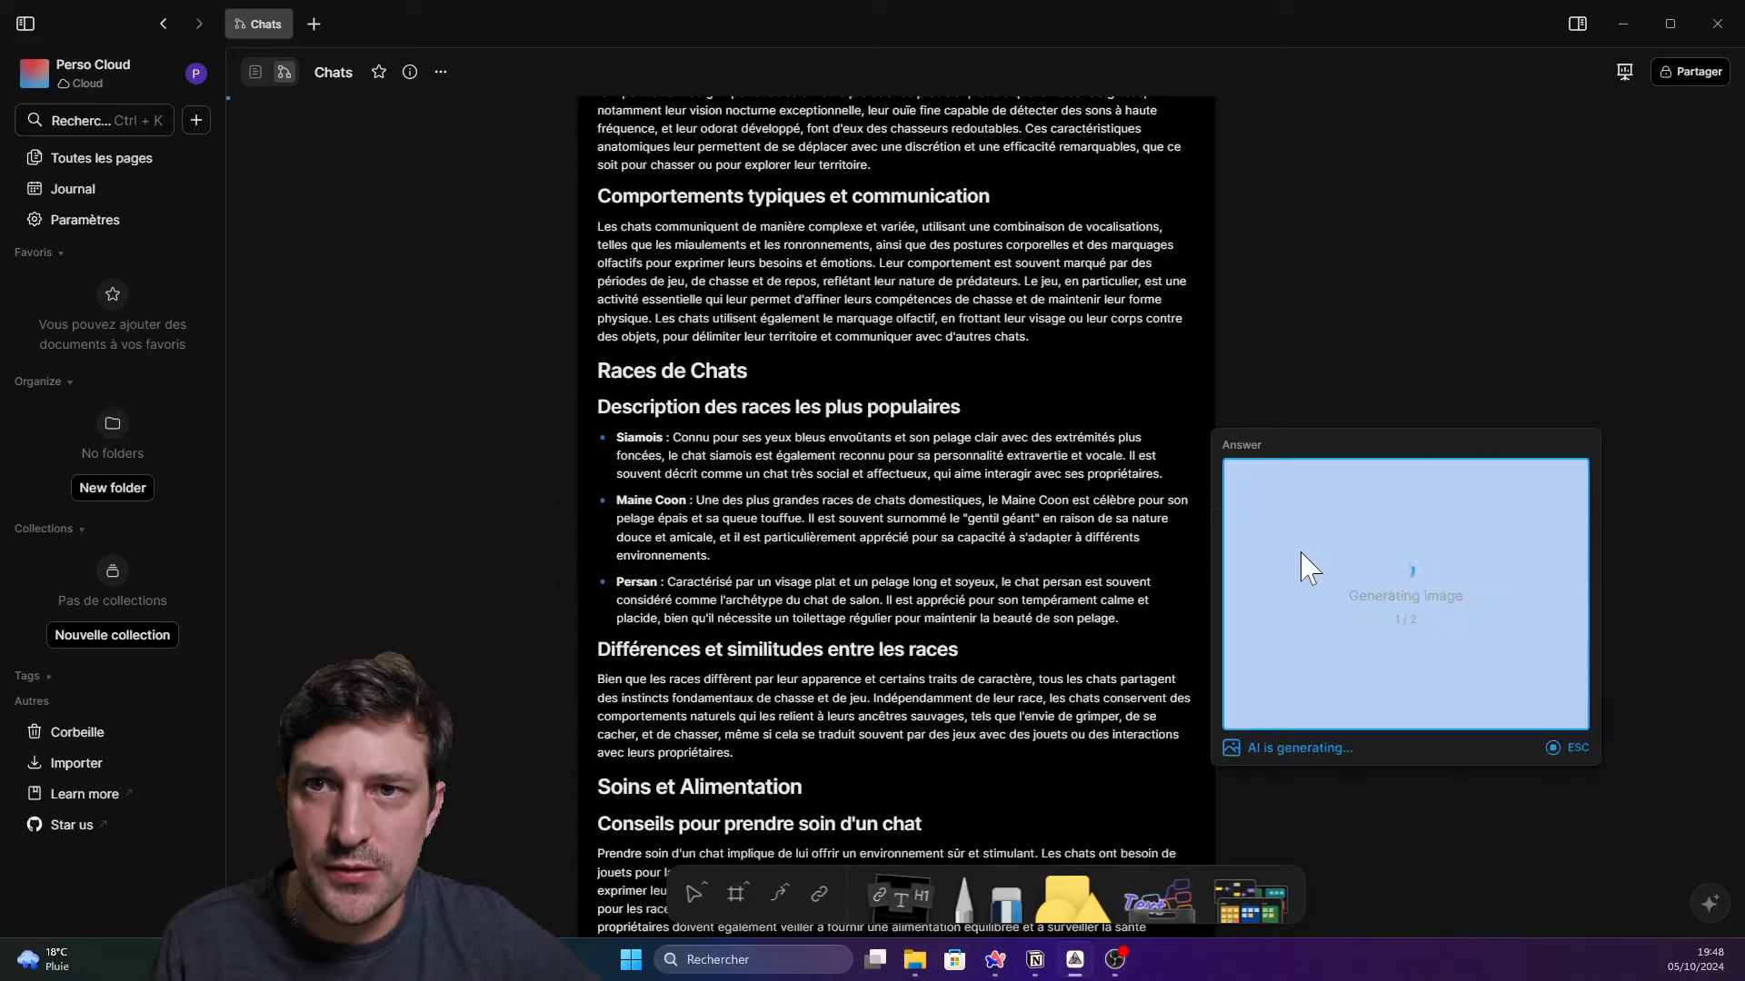
click(1611, 527)
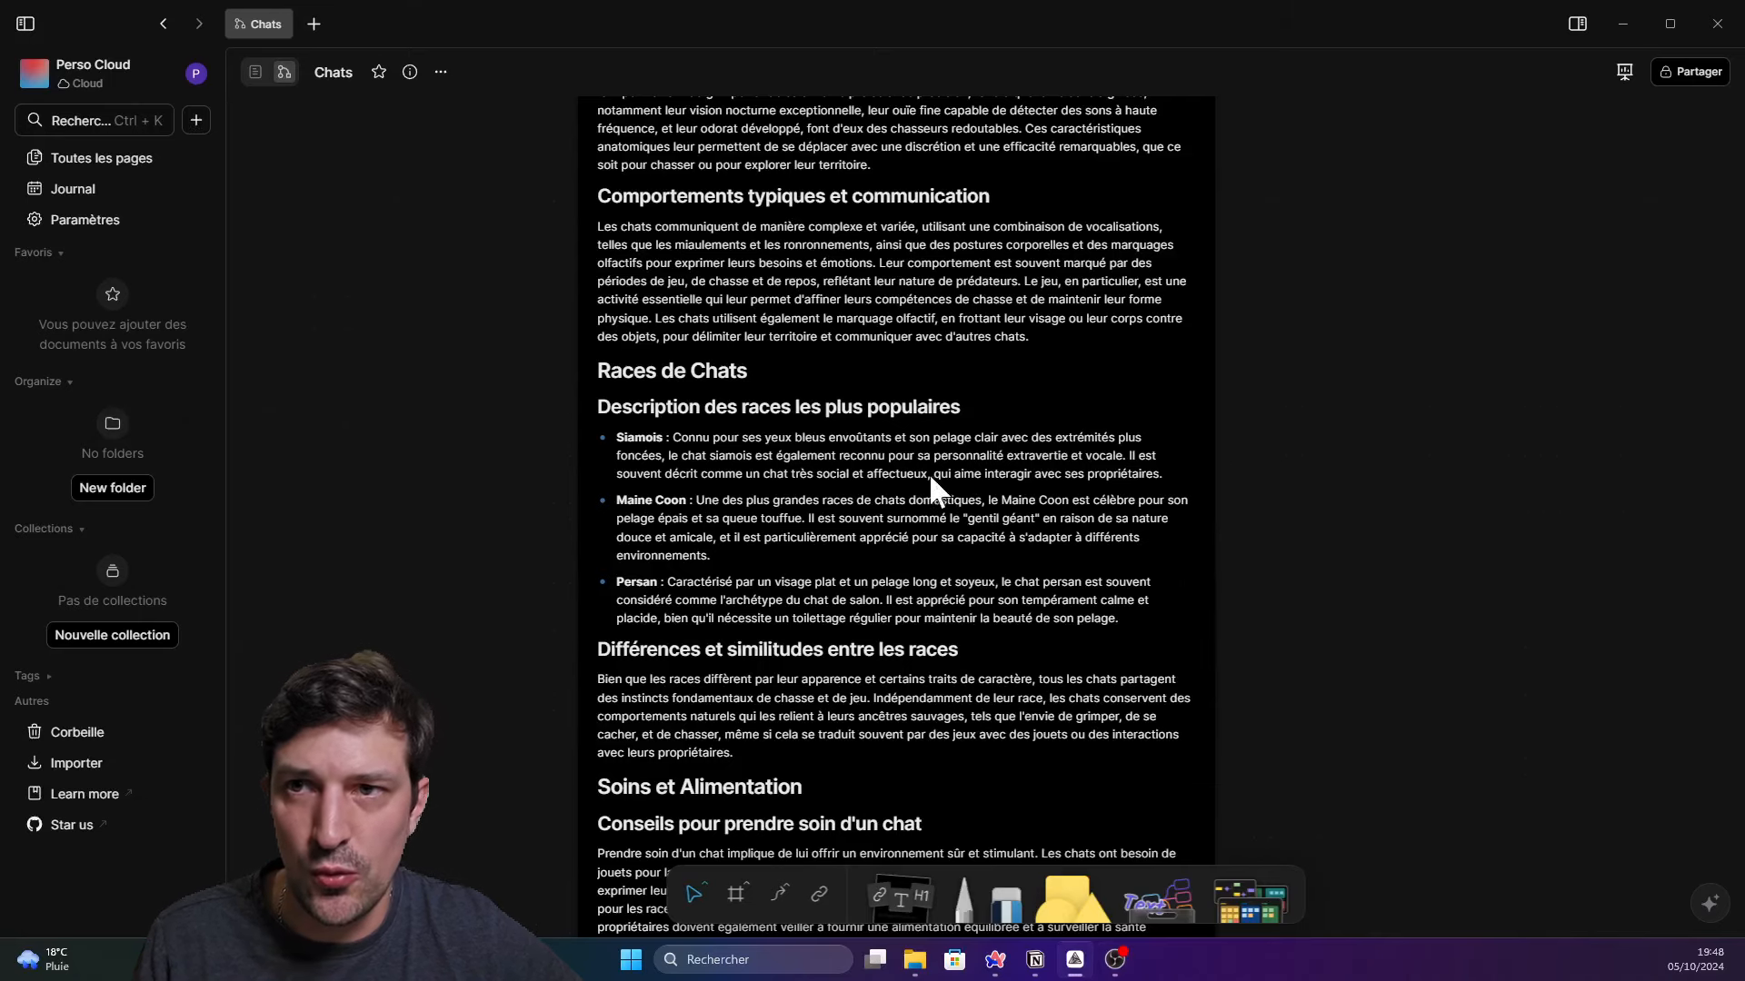
Try to generate an AI image from only the phrase "Siamois : Connu pour ses yeux bleus envoûtants et son pelage clair"
click(799, 441)
double_click(799, 441)
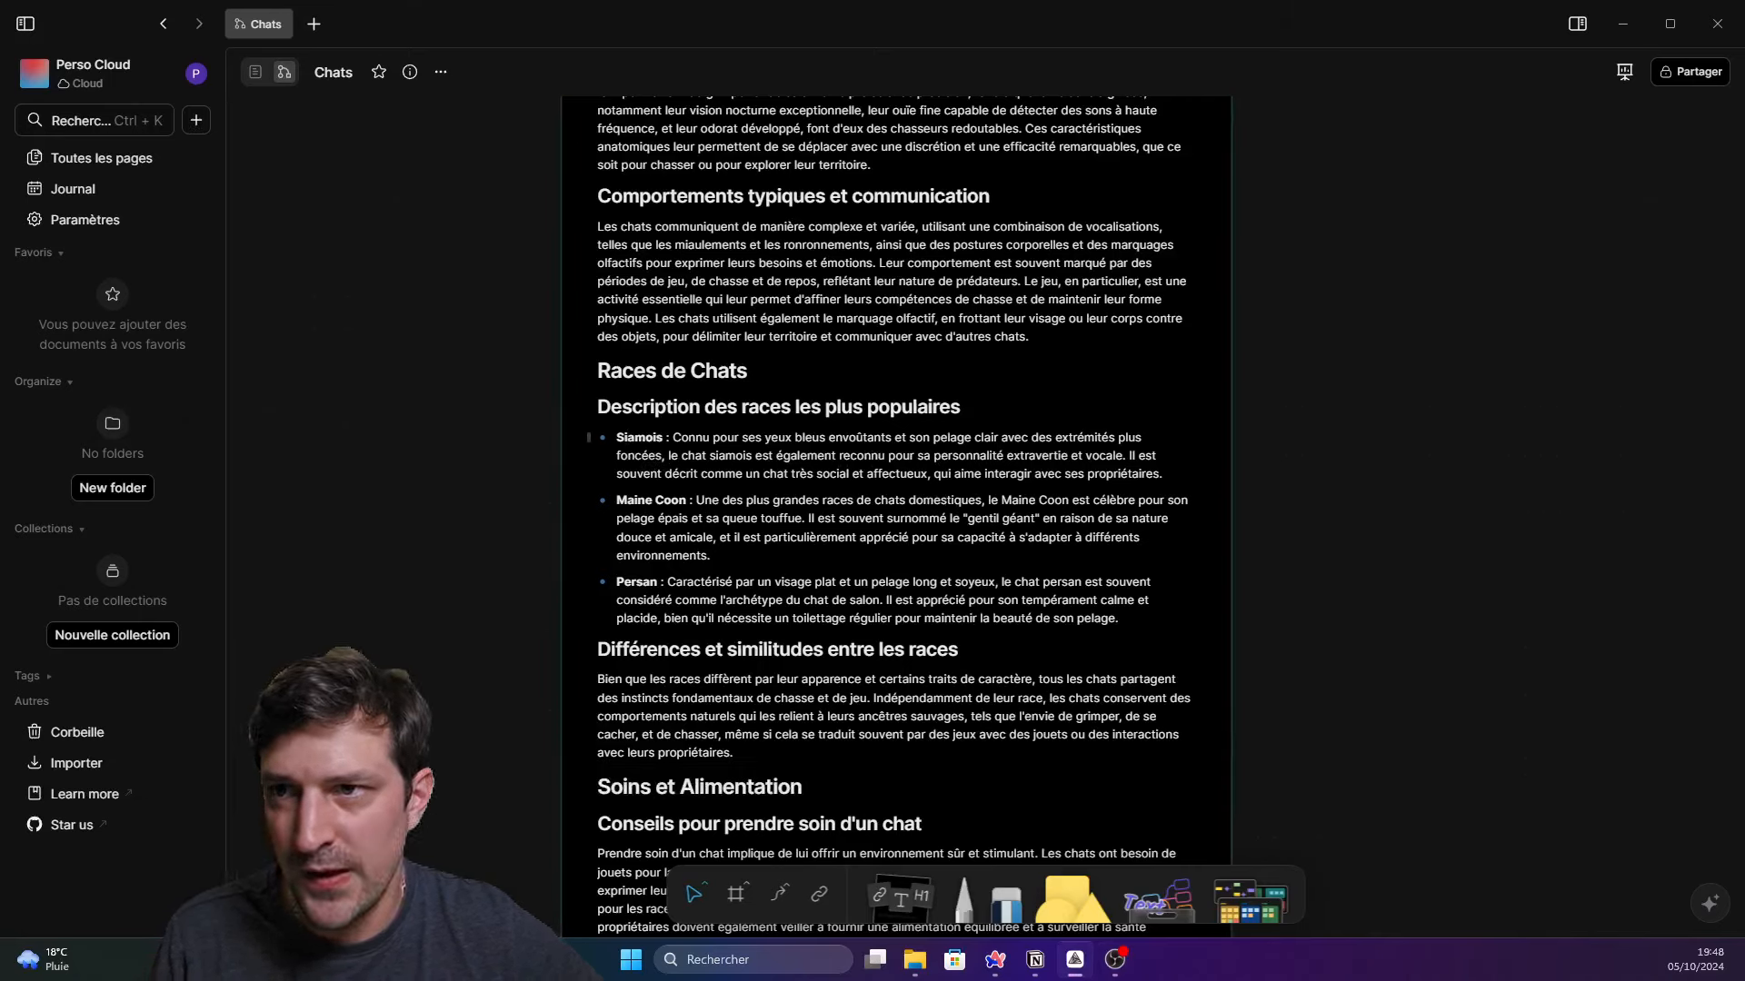
drag(616, 437, 998, 438)
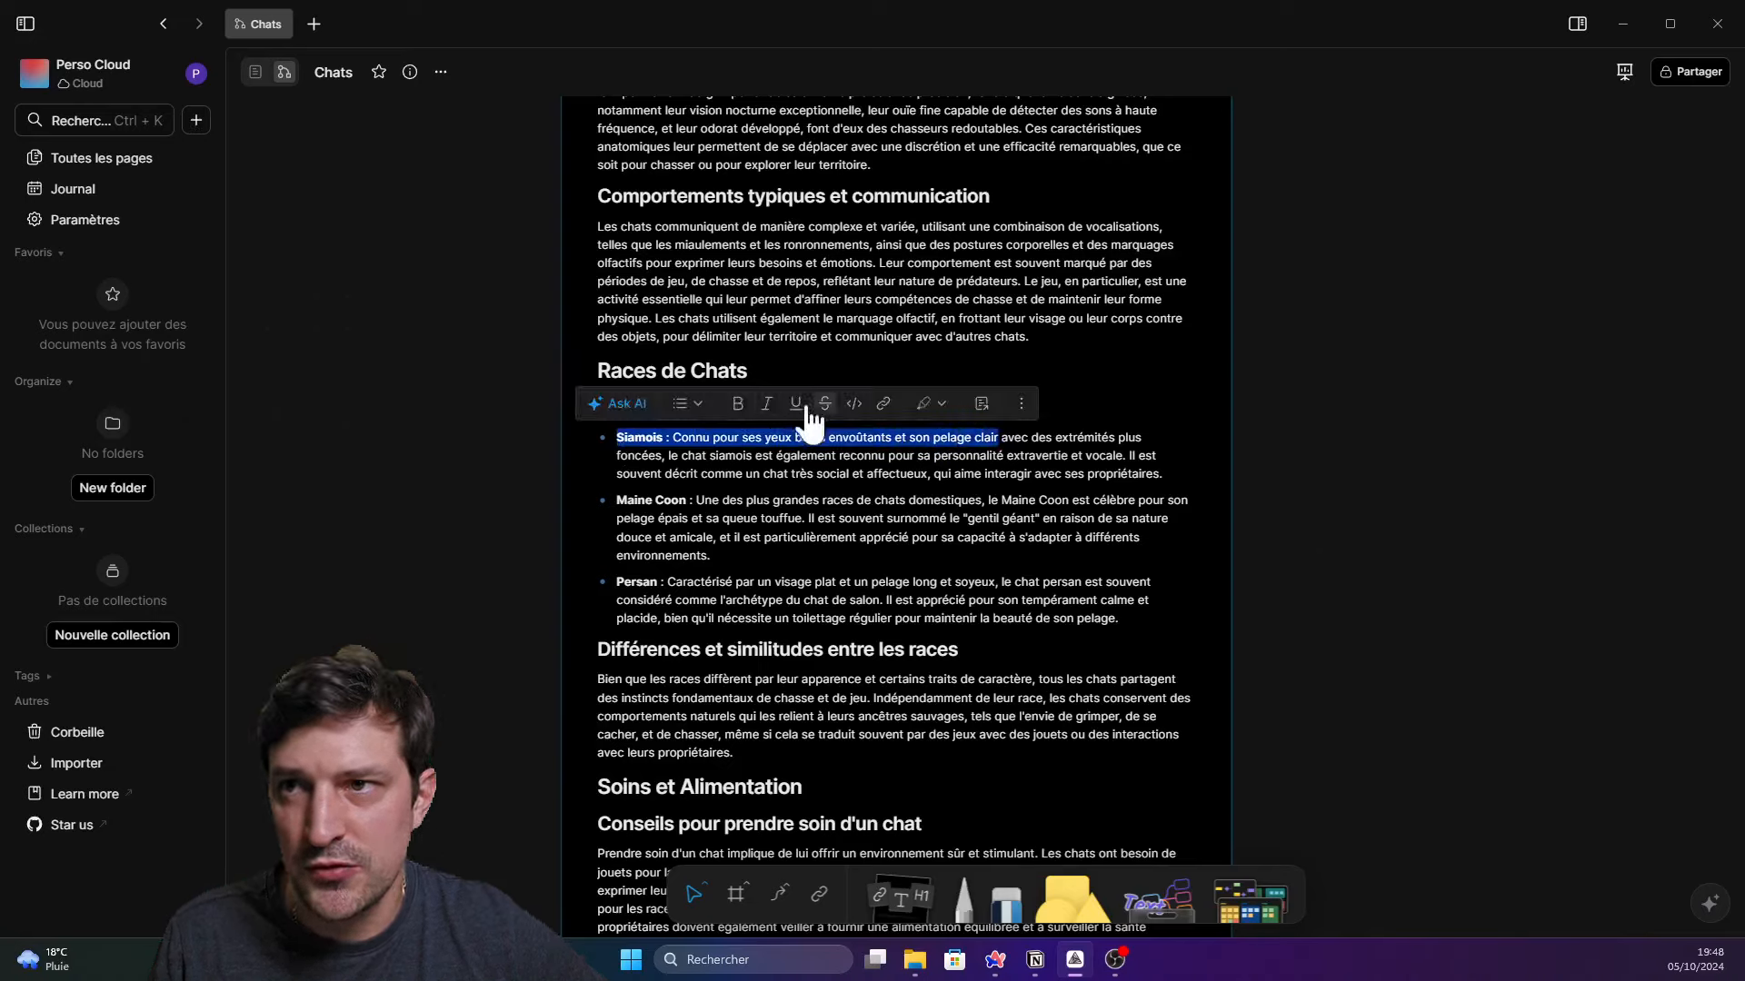
click(619, 404)
scroll(753, 627, down, 3)
scroll(709, 618, down, 2)
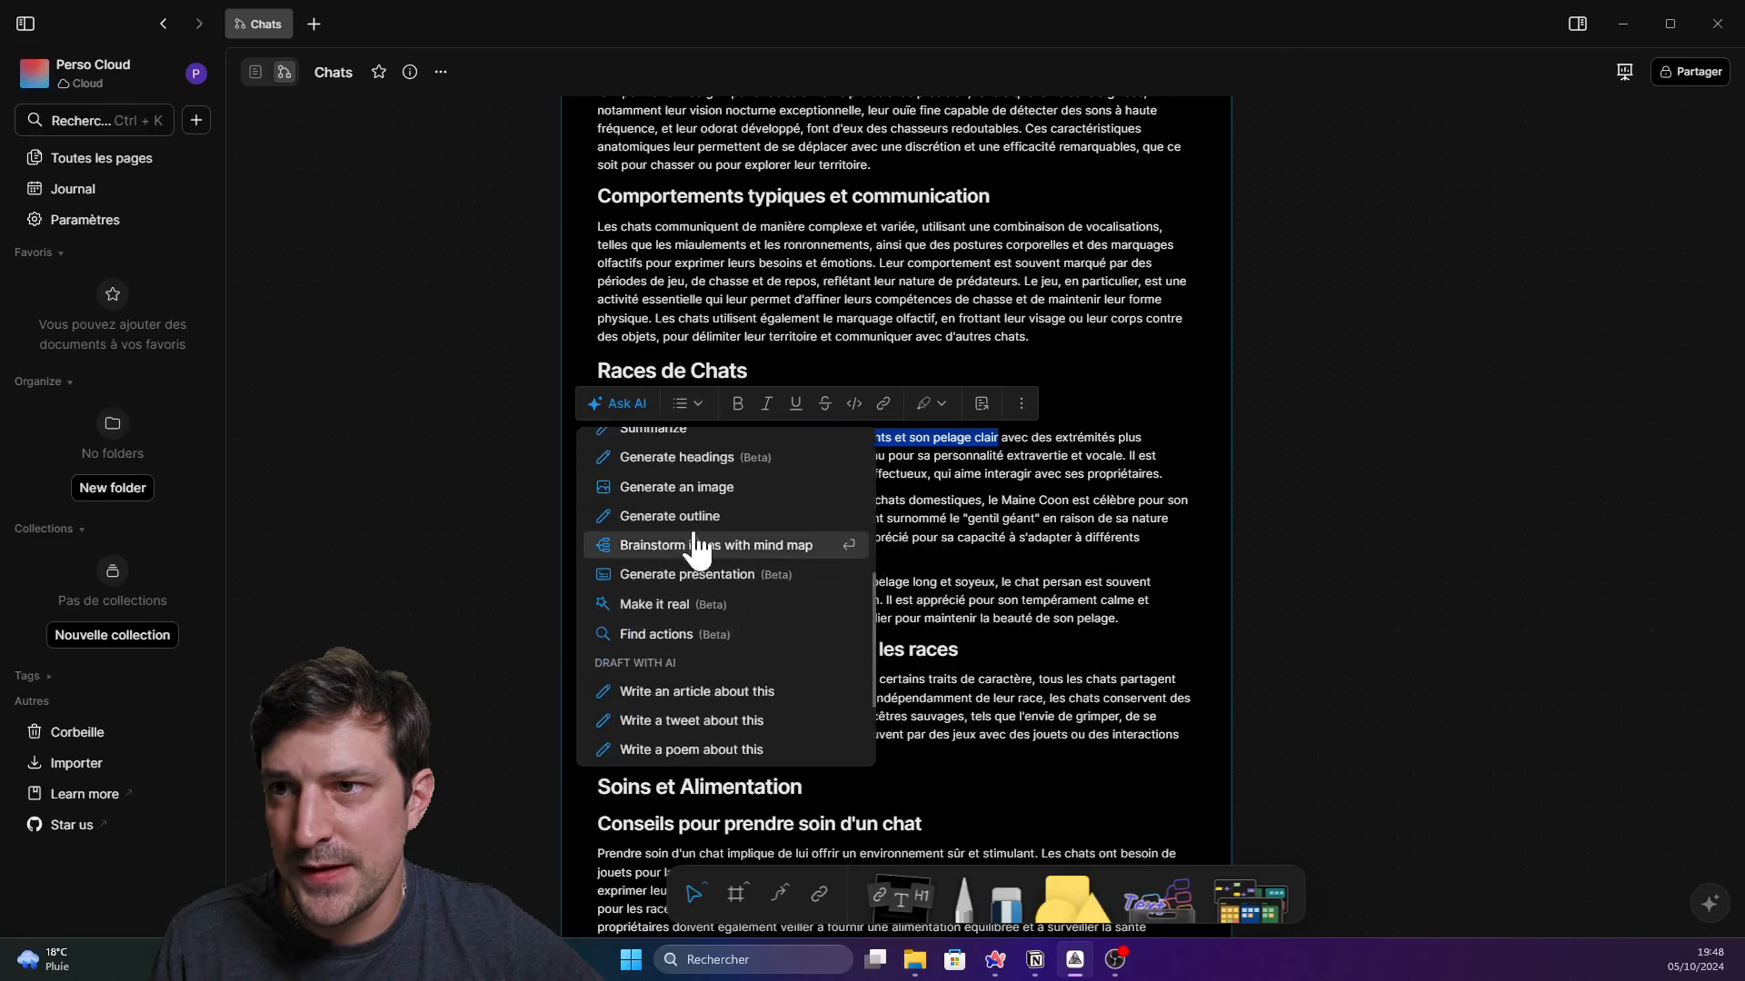
click(680, 487)
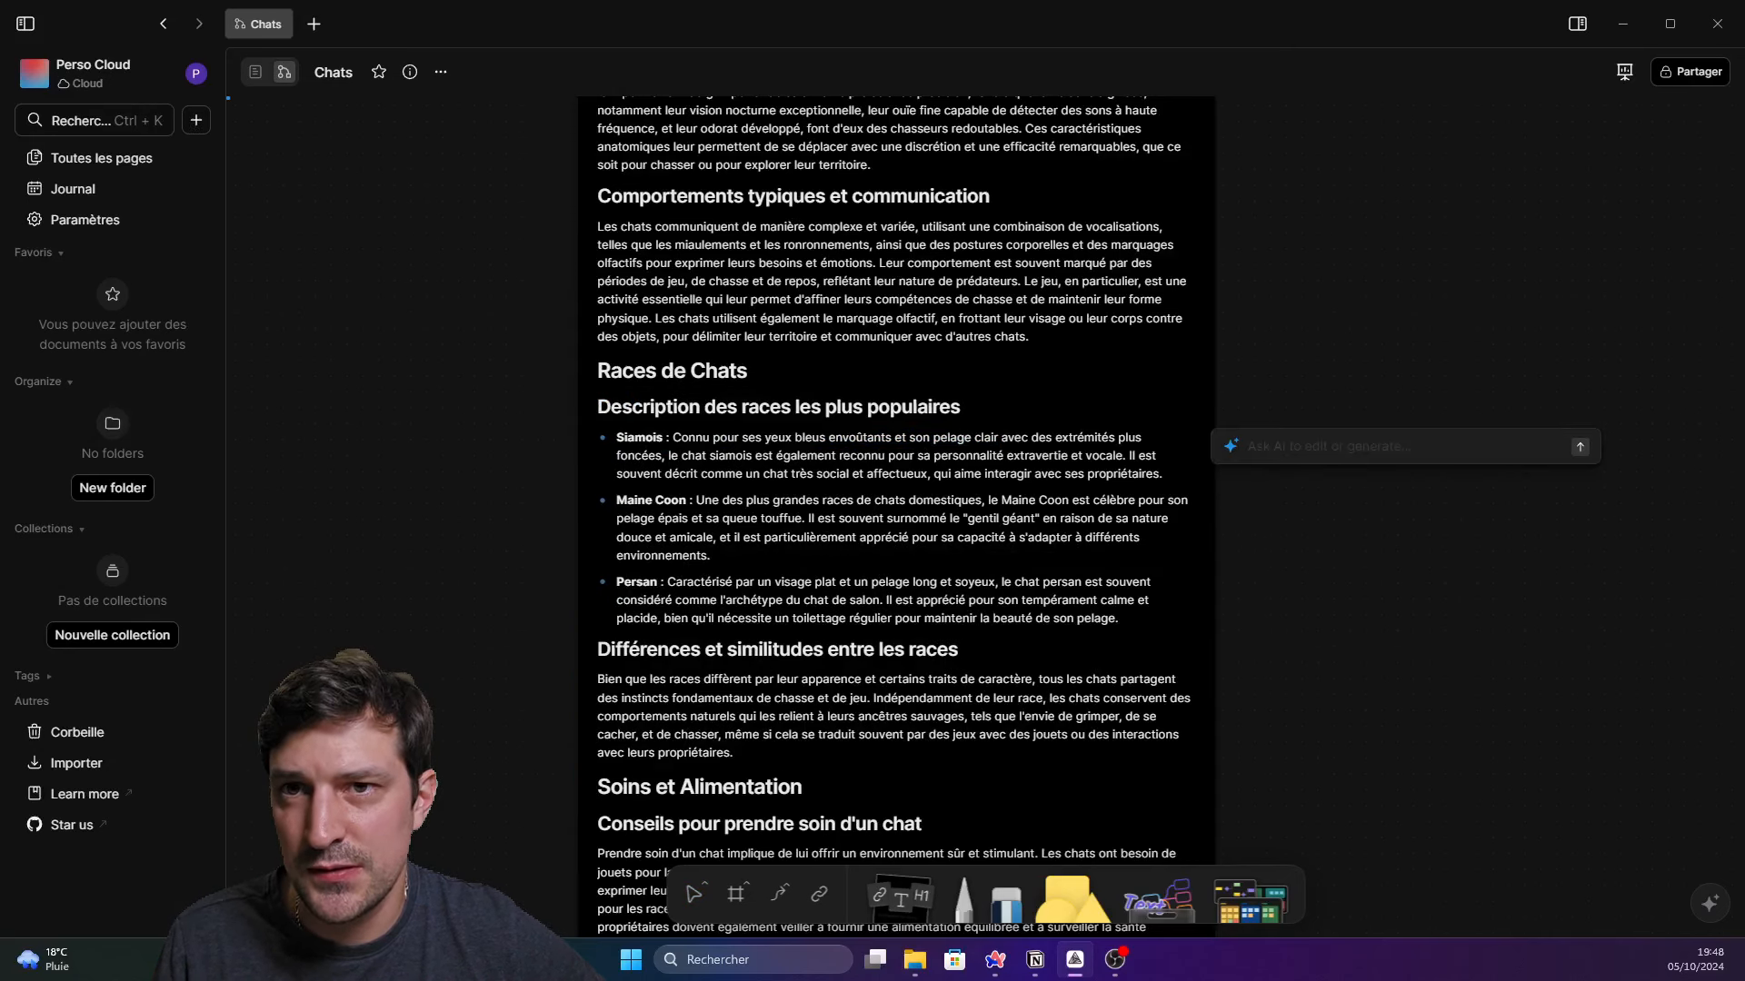
double_click(640, 437)
click(669, 438)
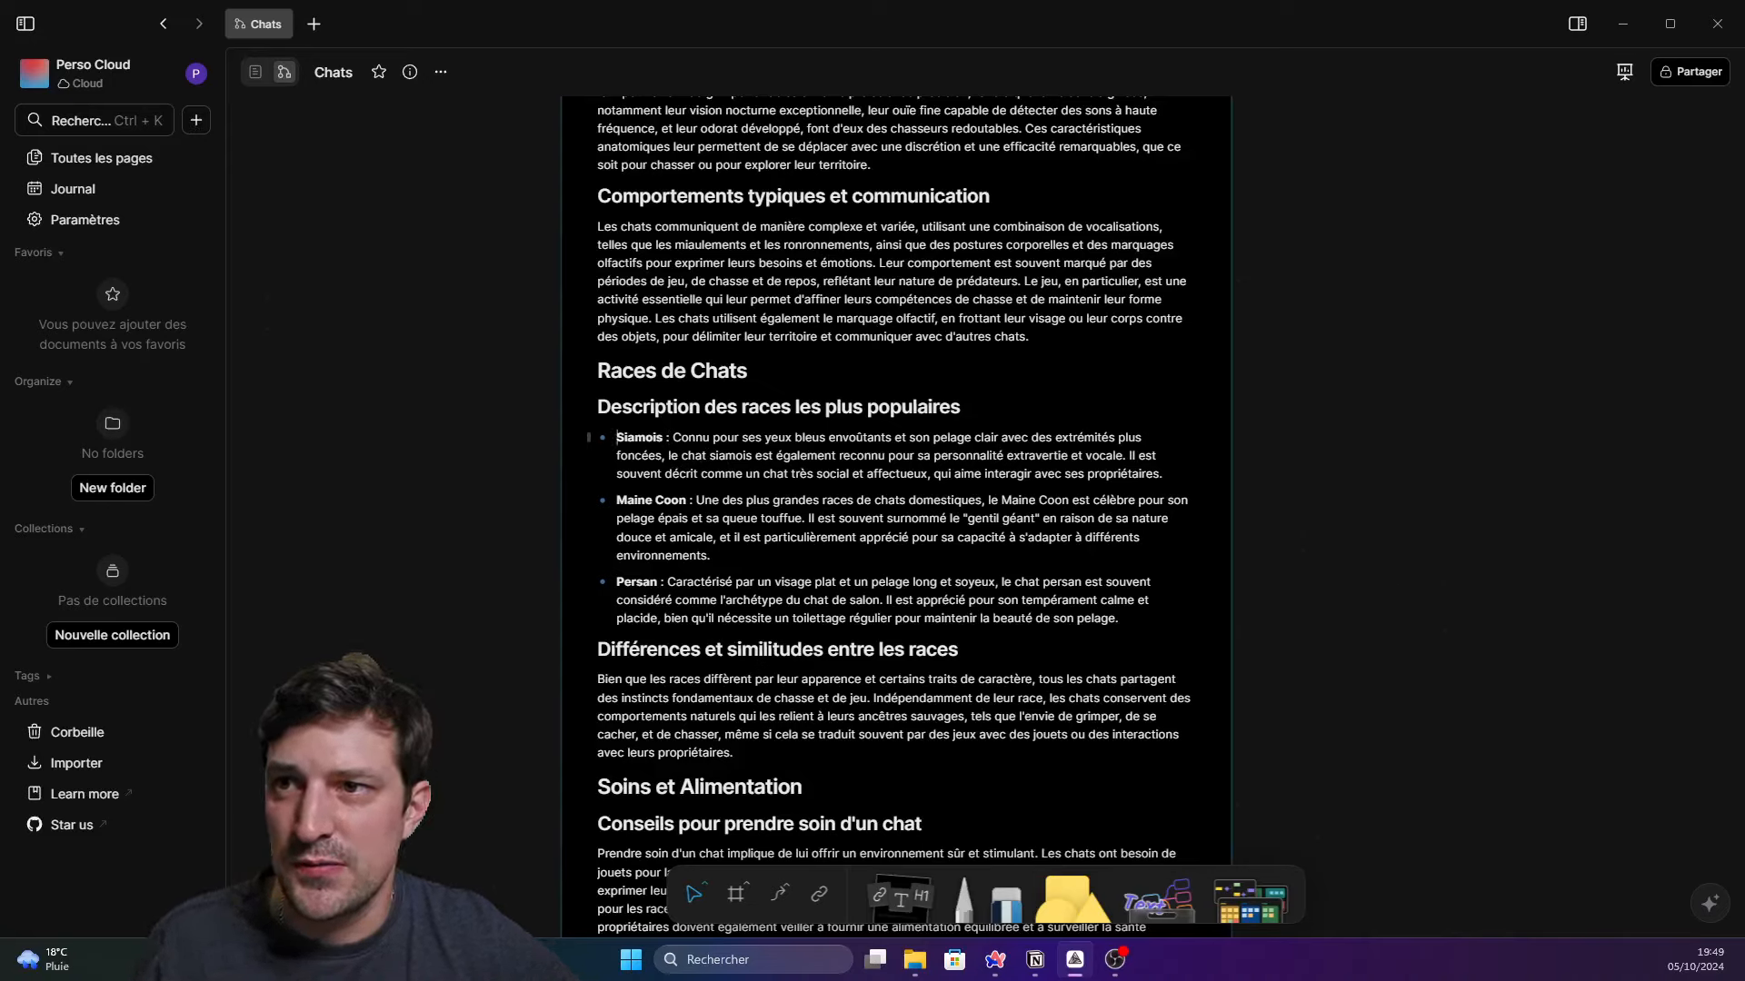
triple_click(903, 456)
click(1024, 455)
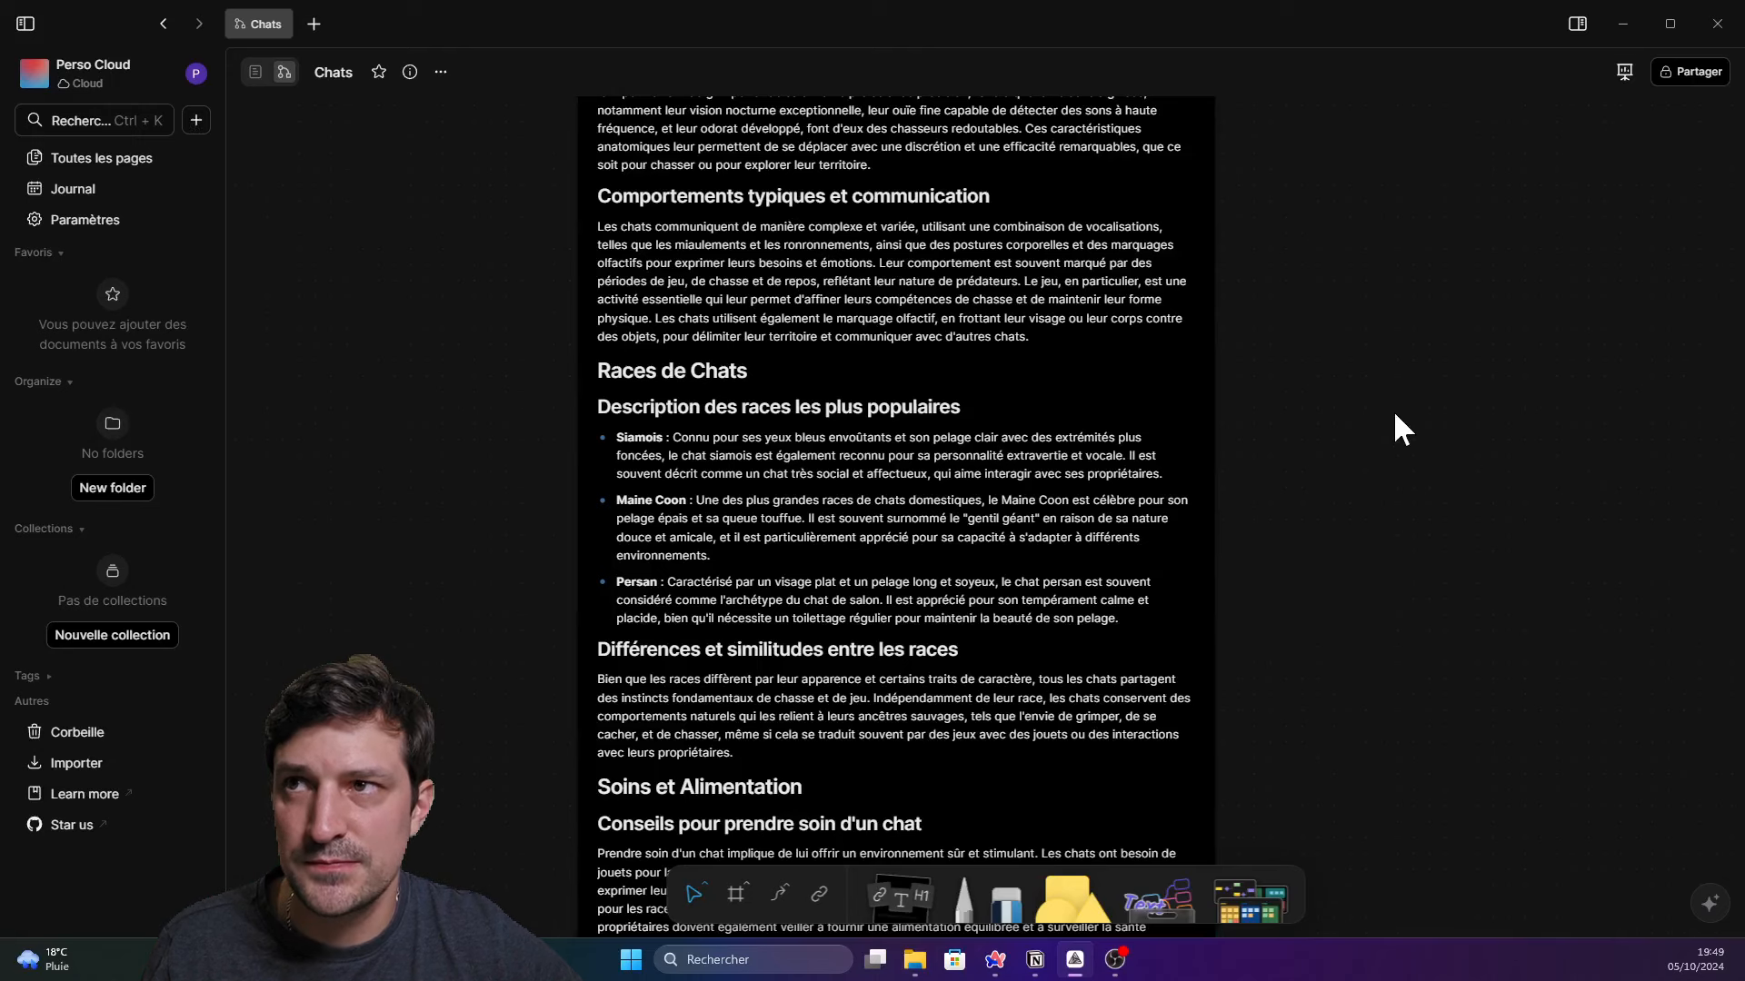
Mark out an empty rectangular area on the canvas beside the cat guide and bring up its AI generation options
drag(1512, 505, 1115, 483)
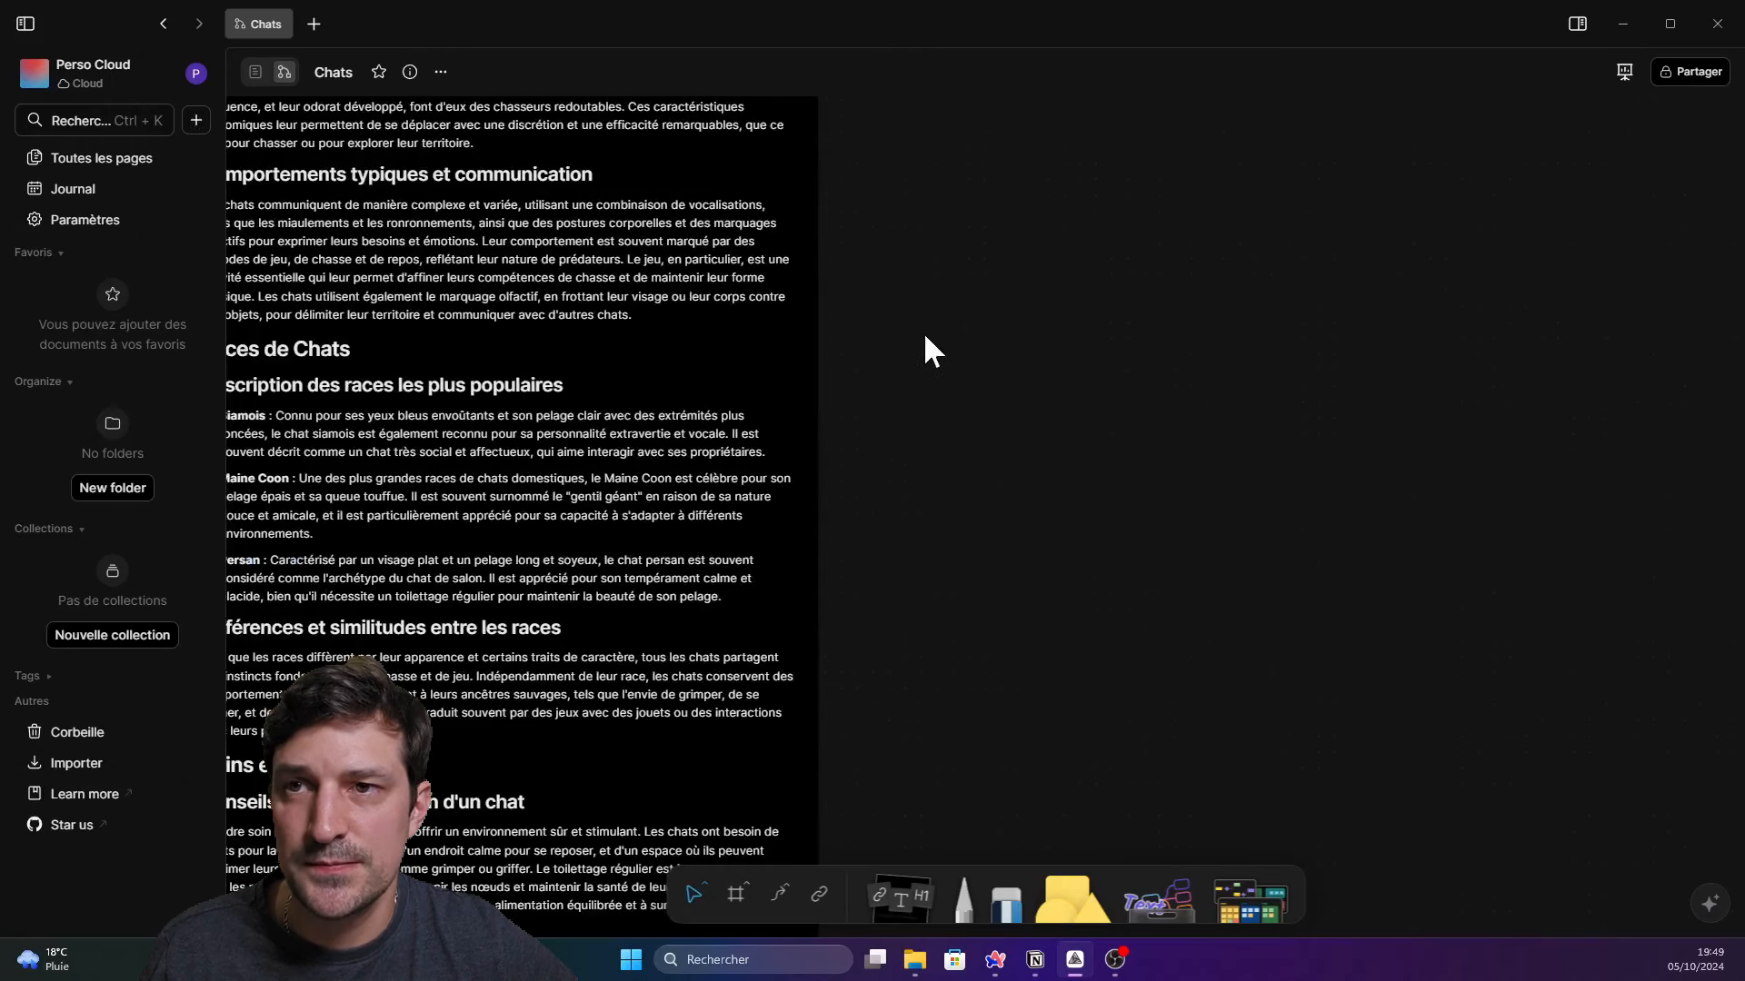
drag(914, 331, 1209, 558)
click(1334, 563)
drag(982, 273, 1388, 568)
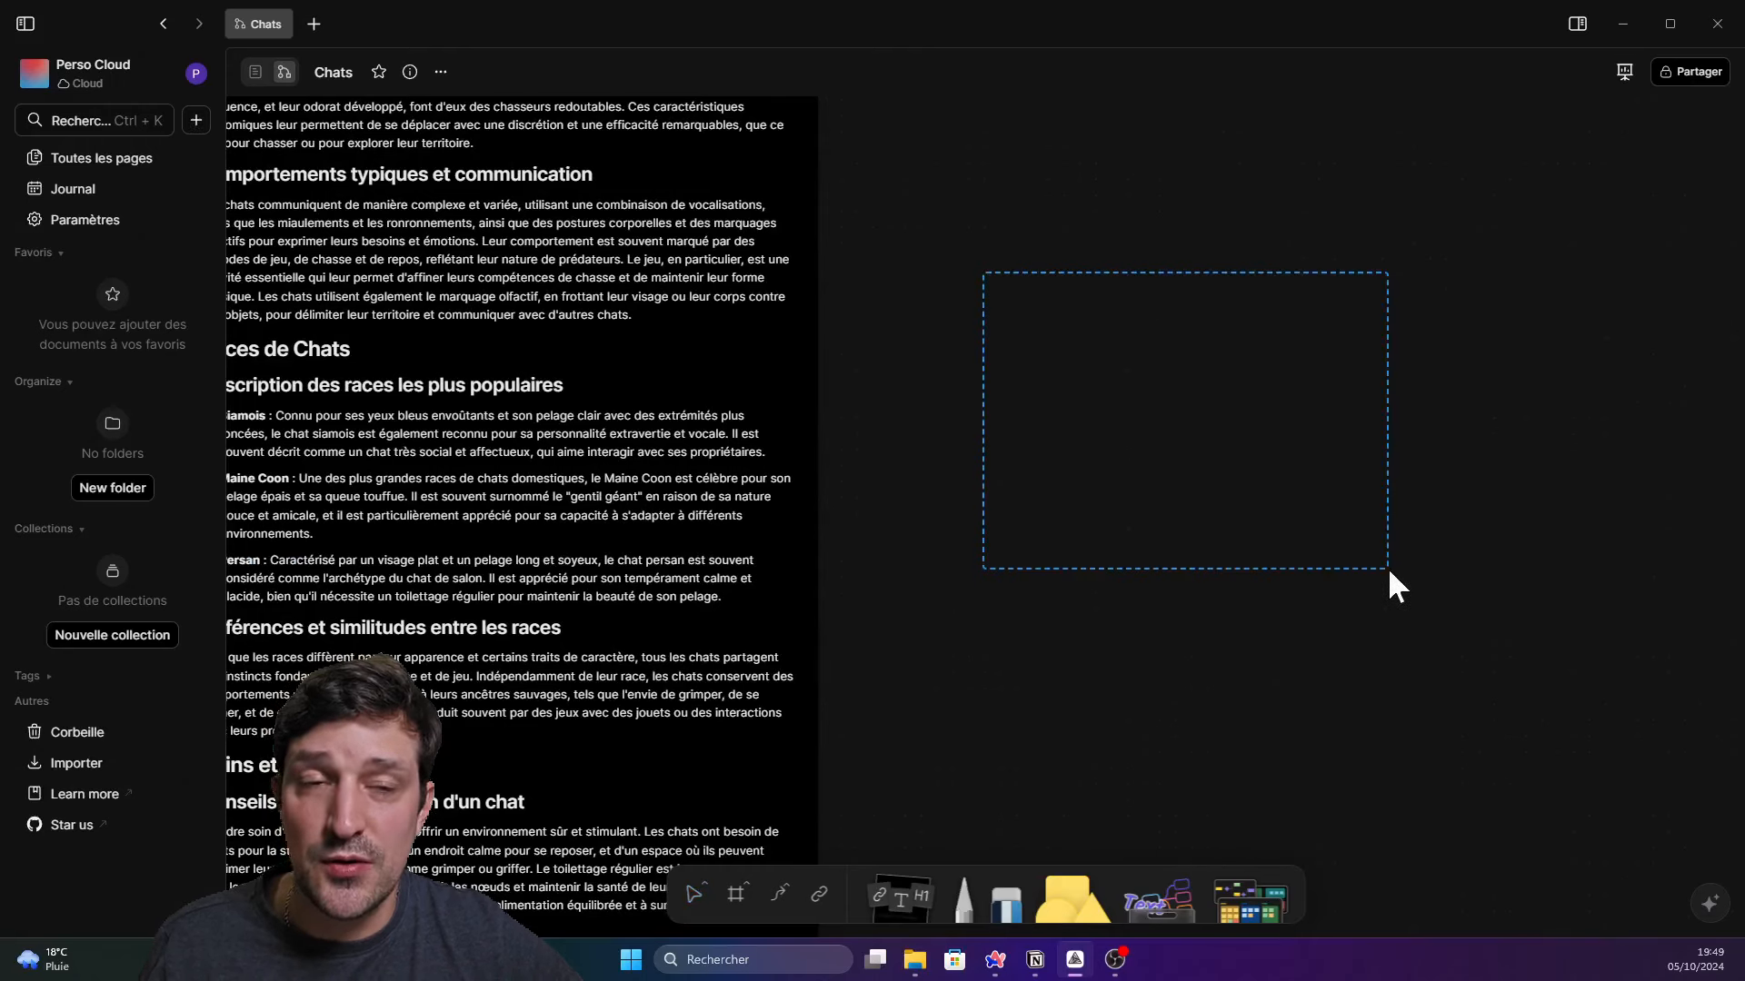
click(1321, 643)
drag(1163, 467, 1416, 592)
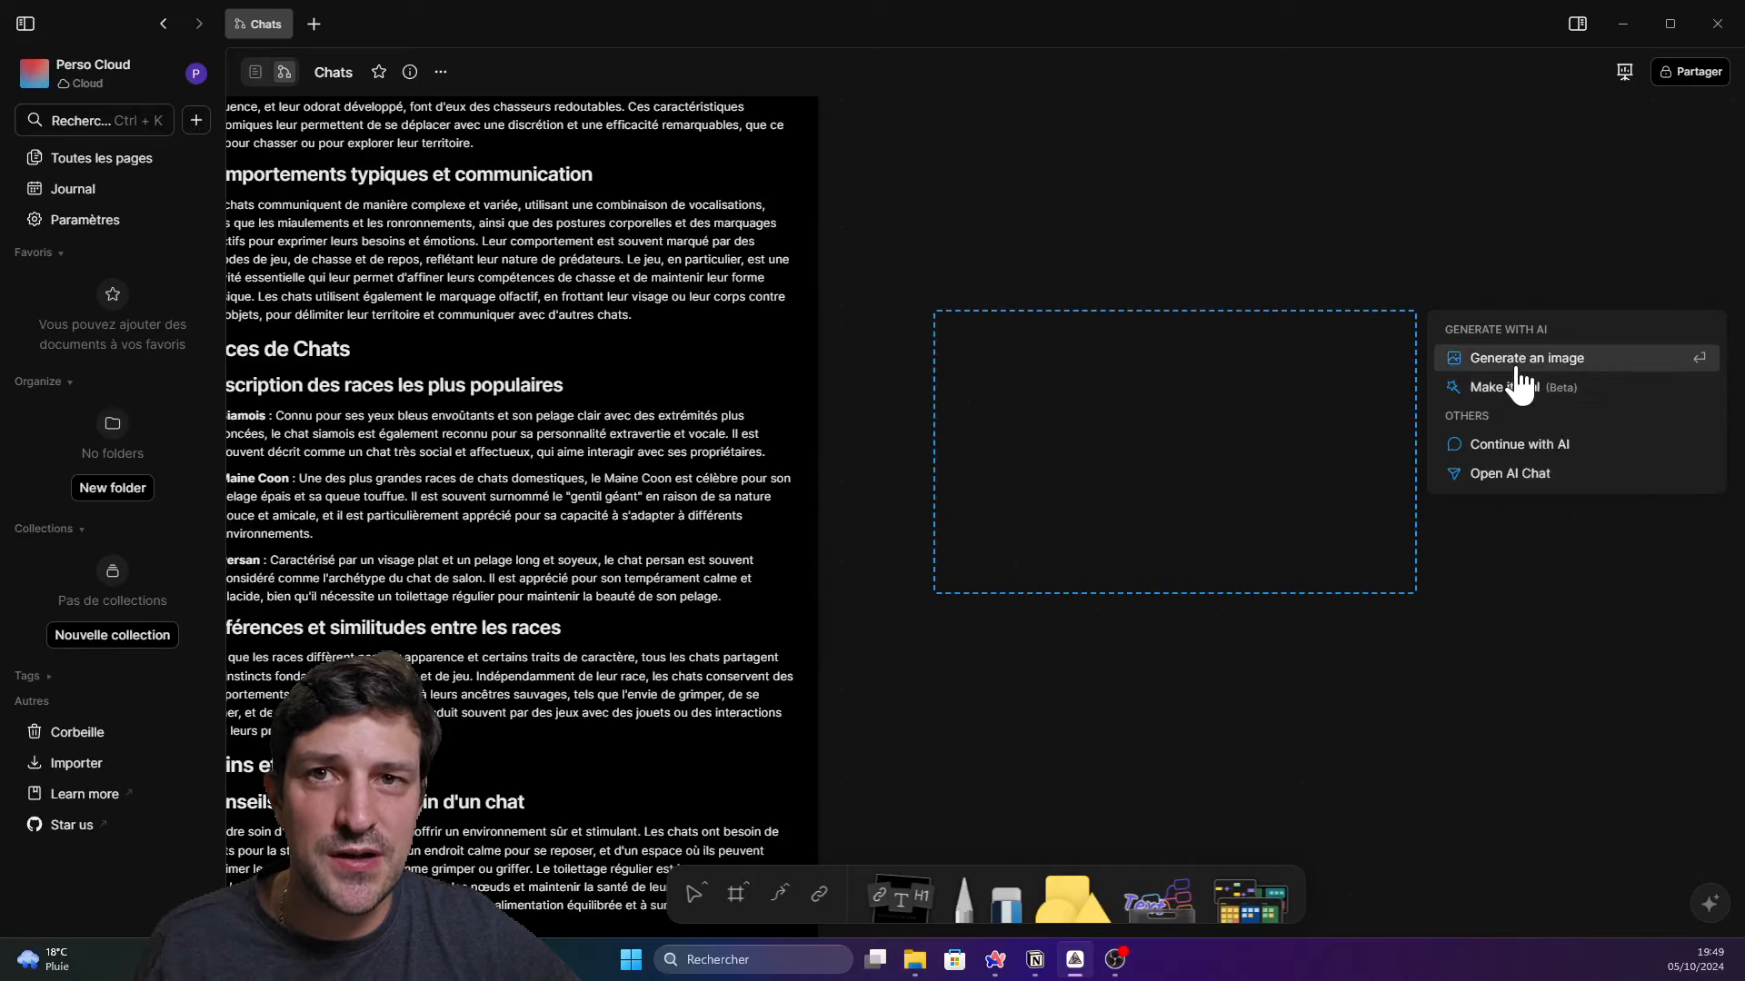
Generate an AI image from the prompt "un chat siamois" and insert the result on the canvas
click(1526, 358)
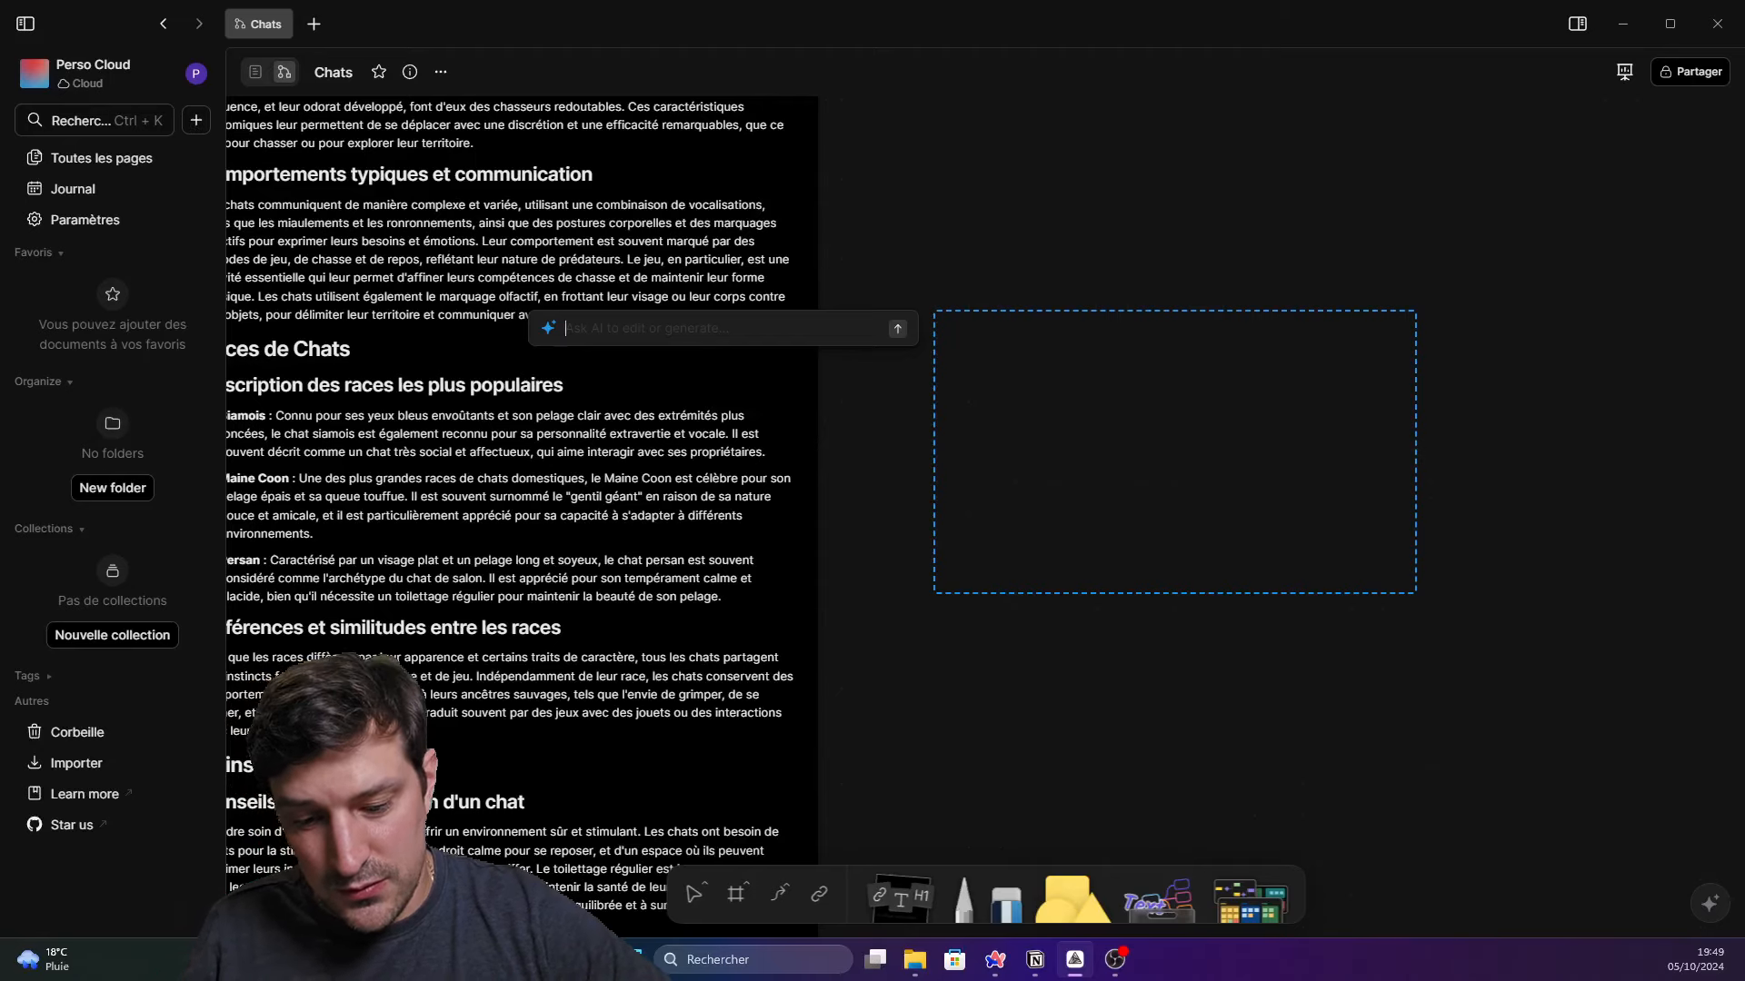
text(un c)
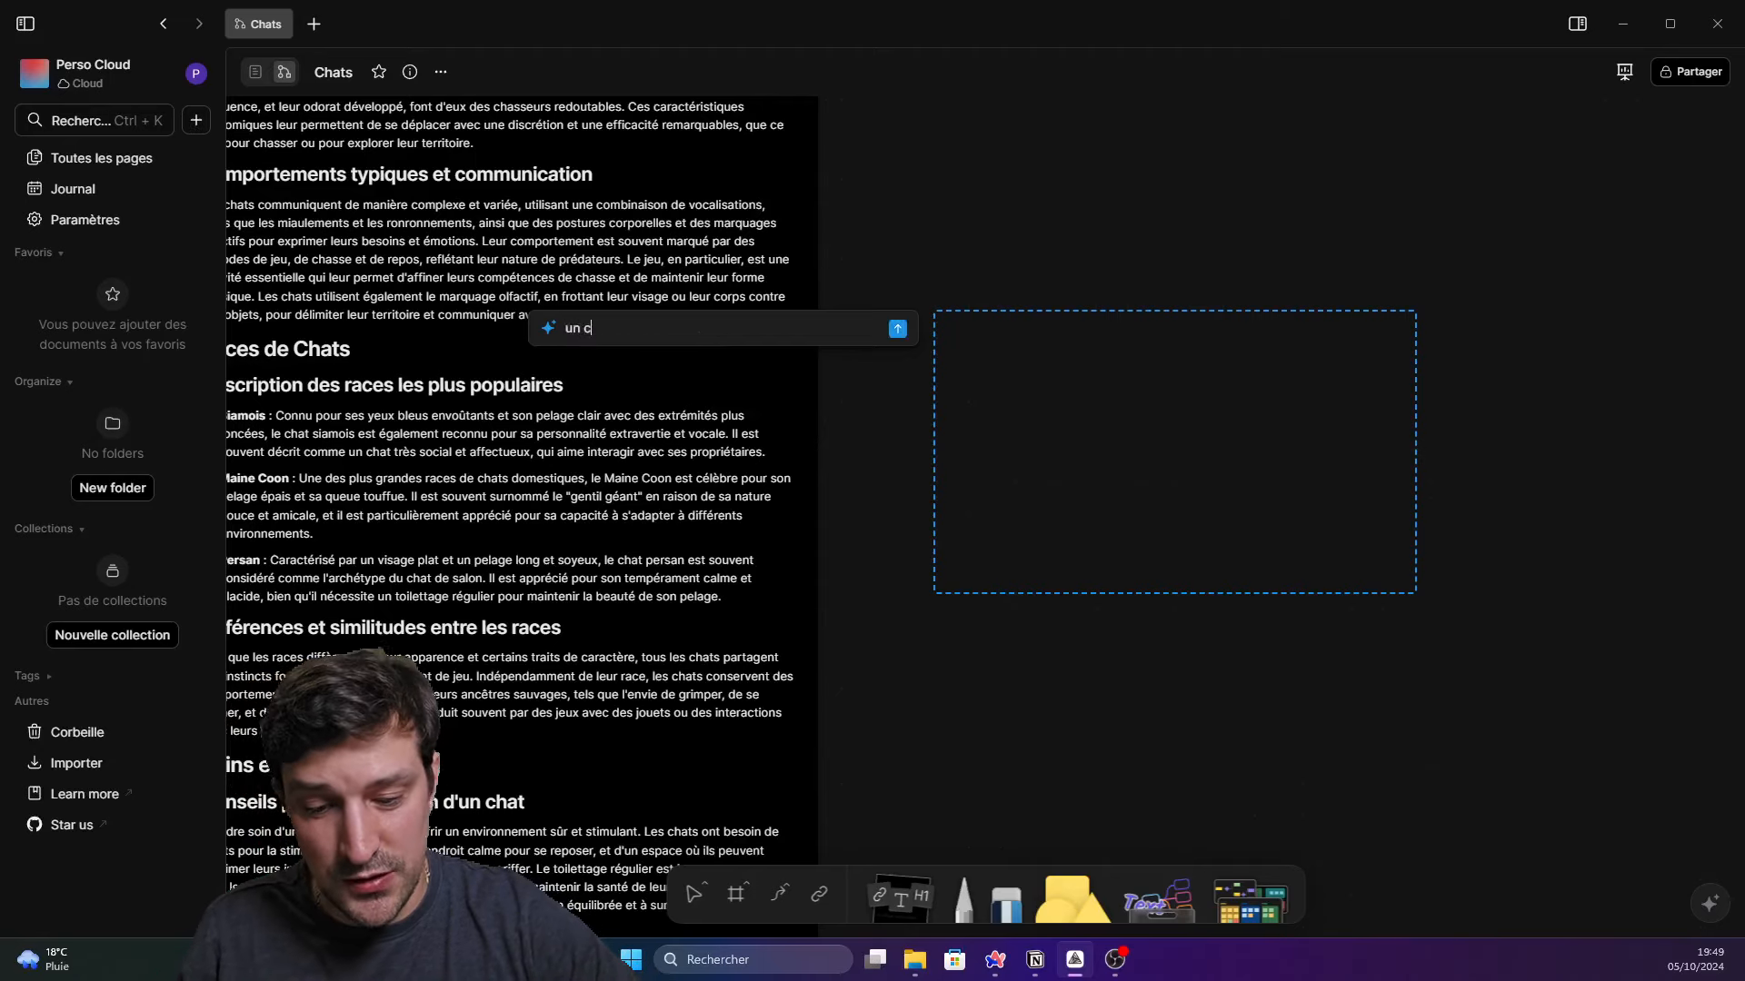
text(hat si)
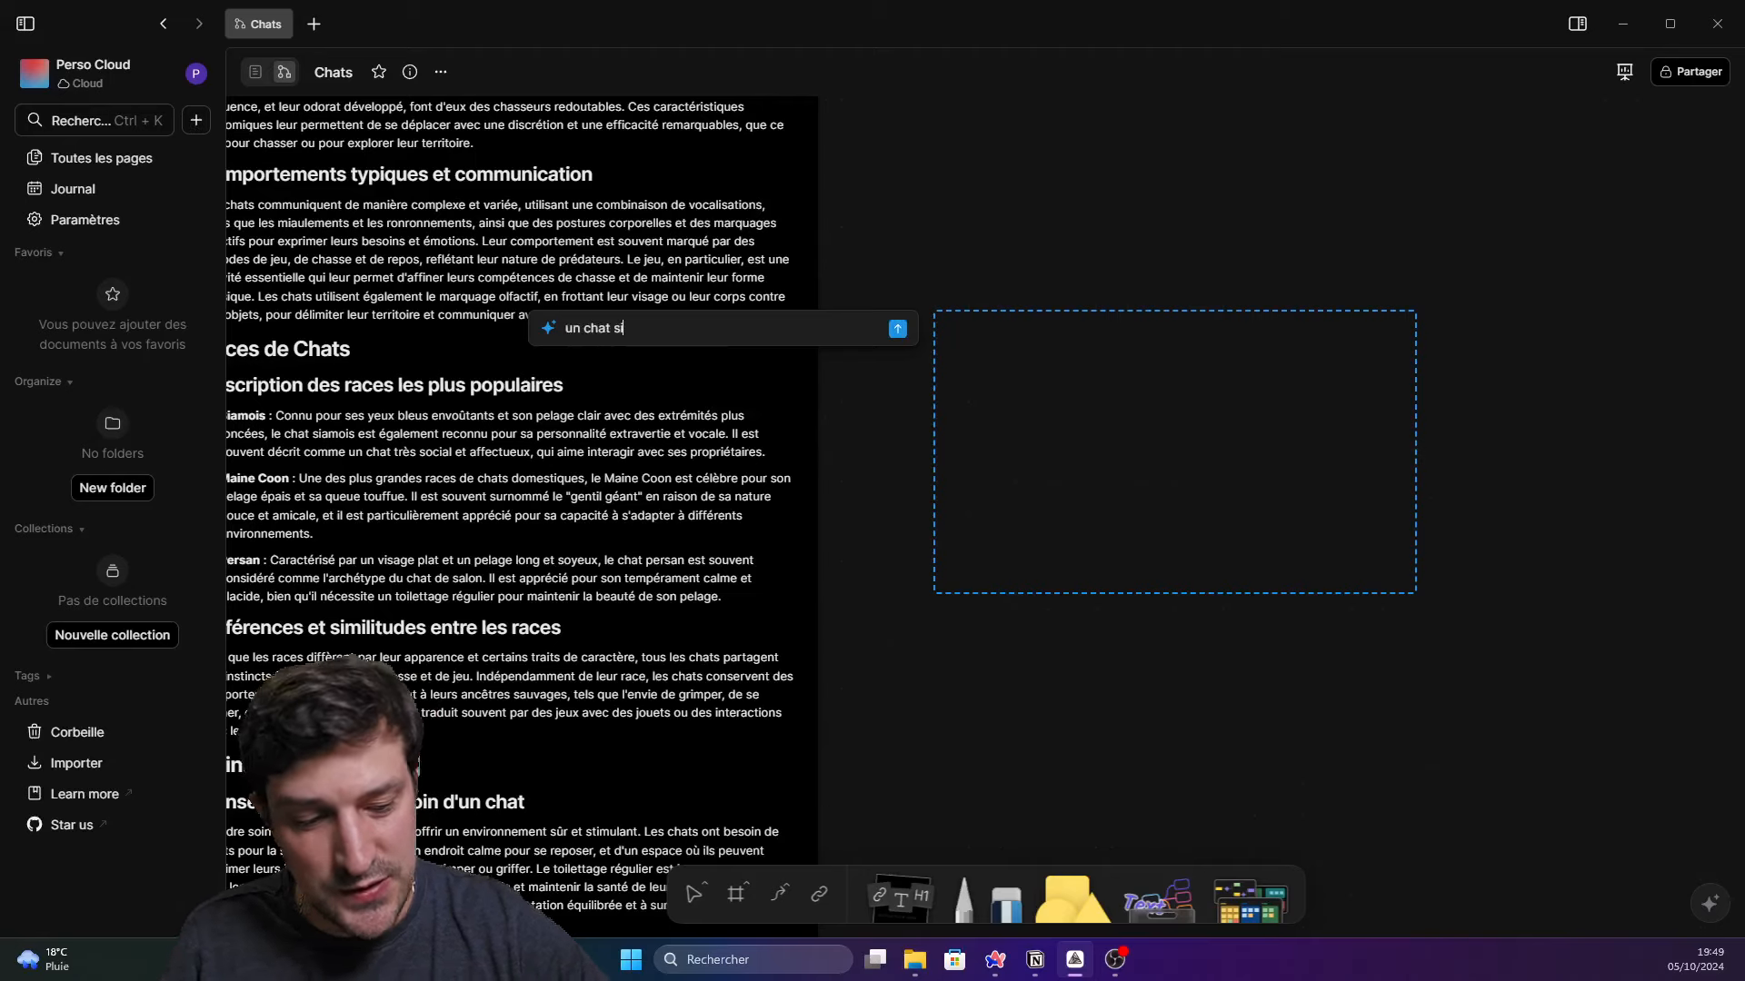
text(amois)
key(Return)
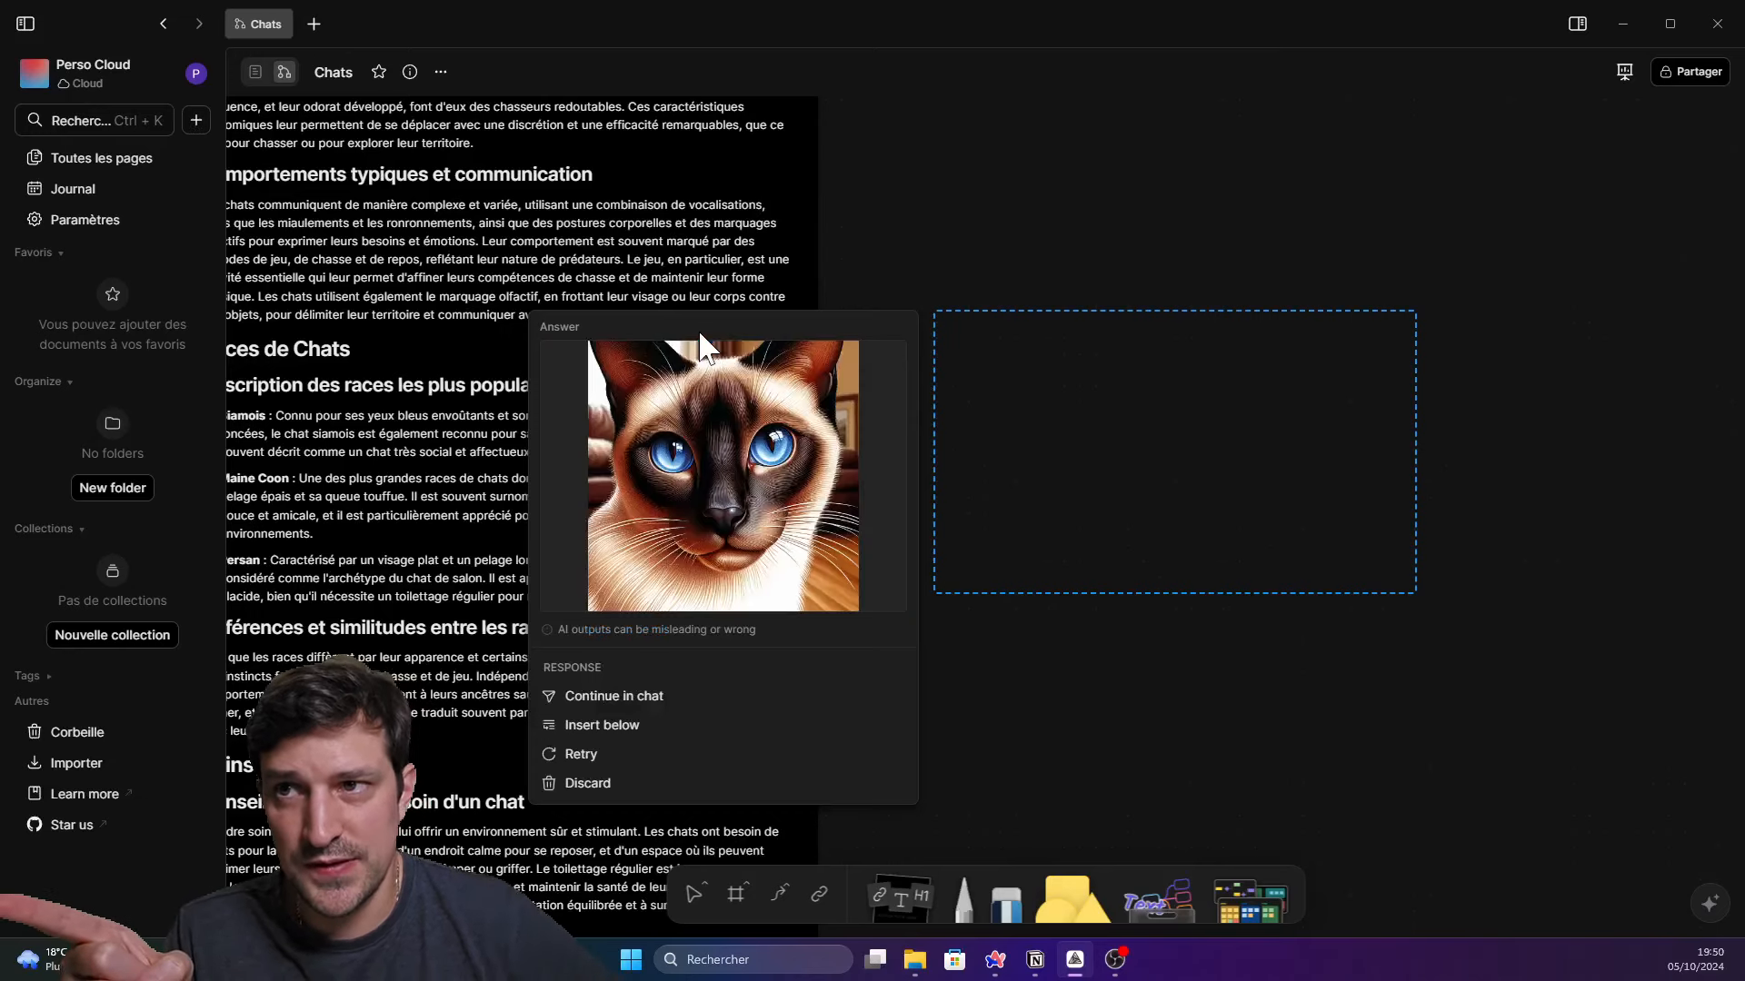
click(659, 725)
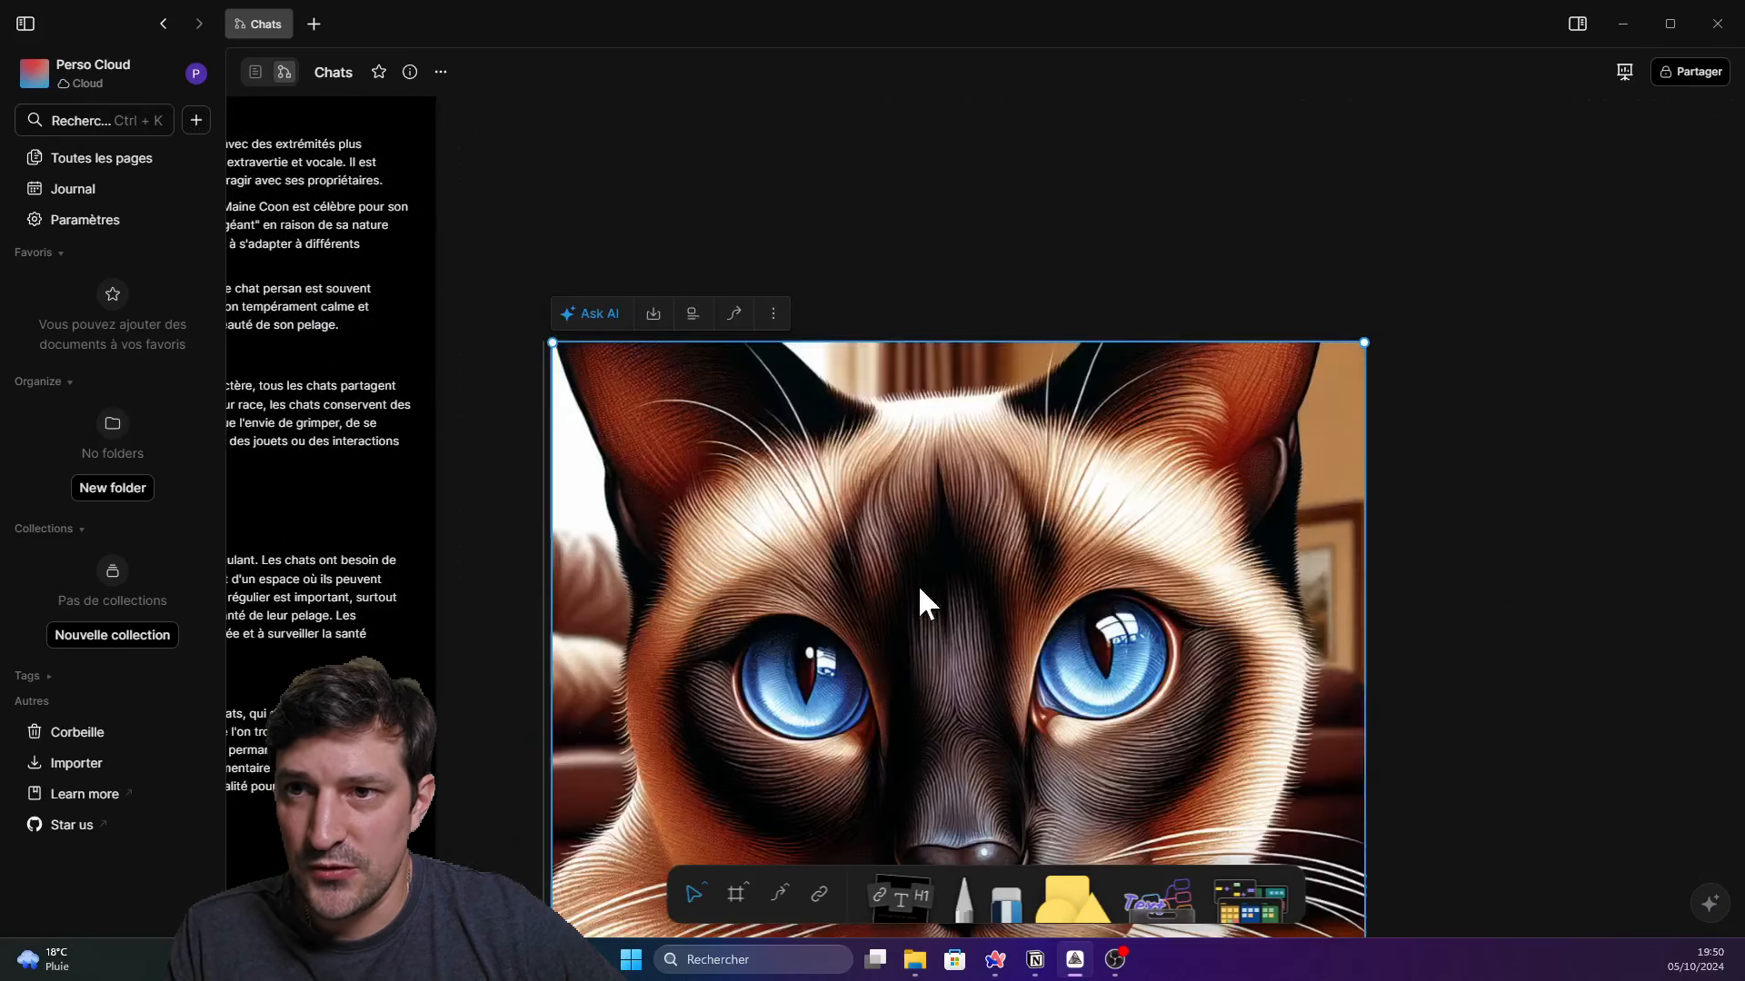
Scale the generated Siamese cat image down to roughly half its size, place it beside the page, and deselect it
scroll(982, 571, down, 1)
drag(1338, 736, 1345, 529)
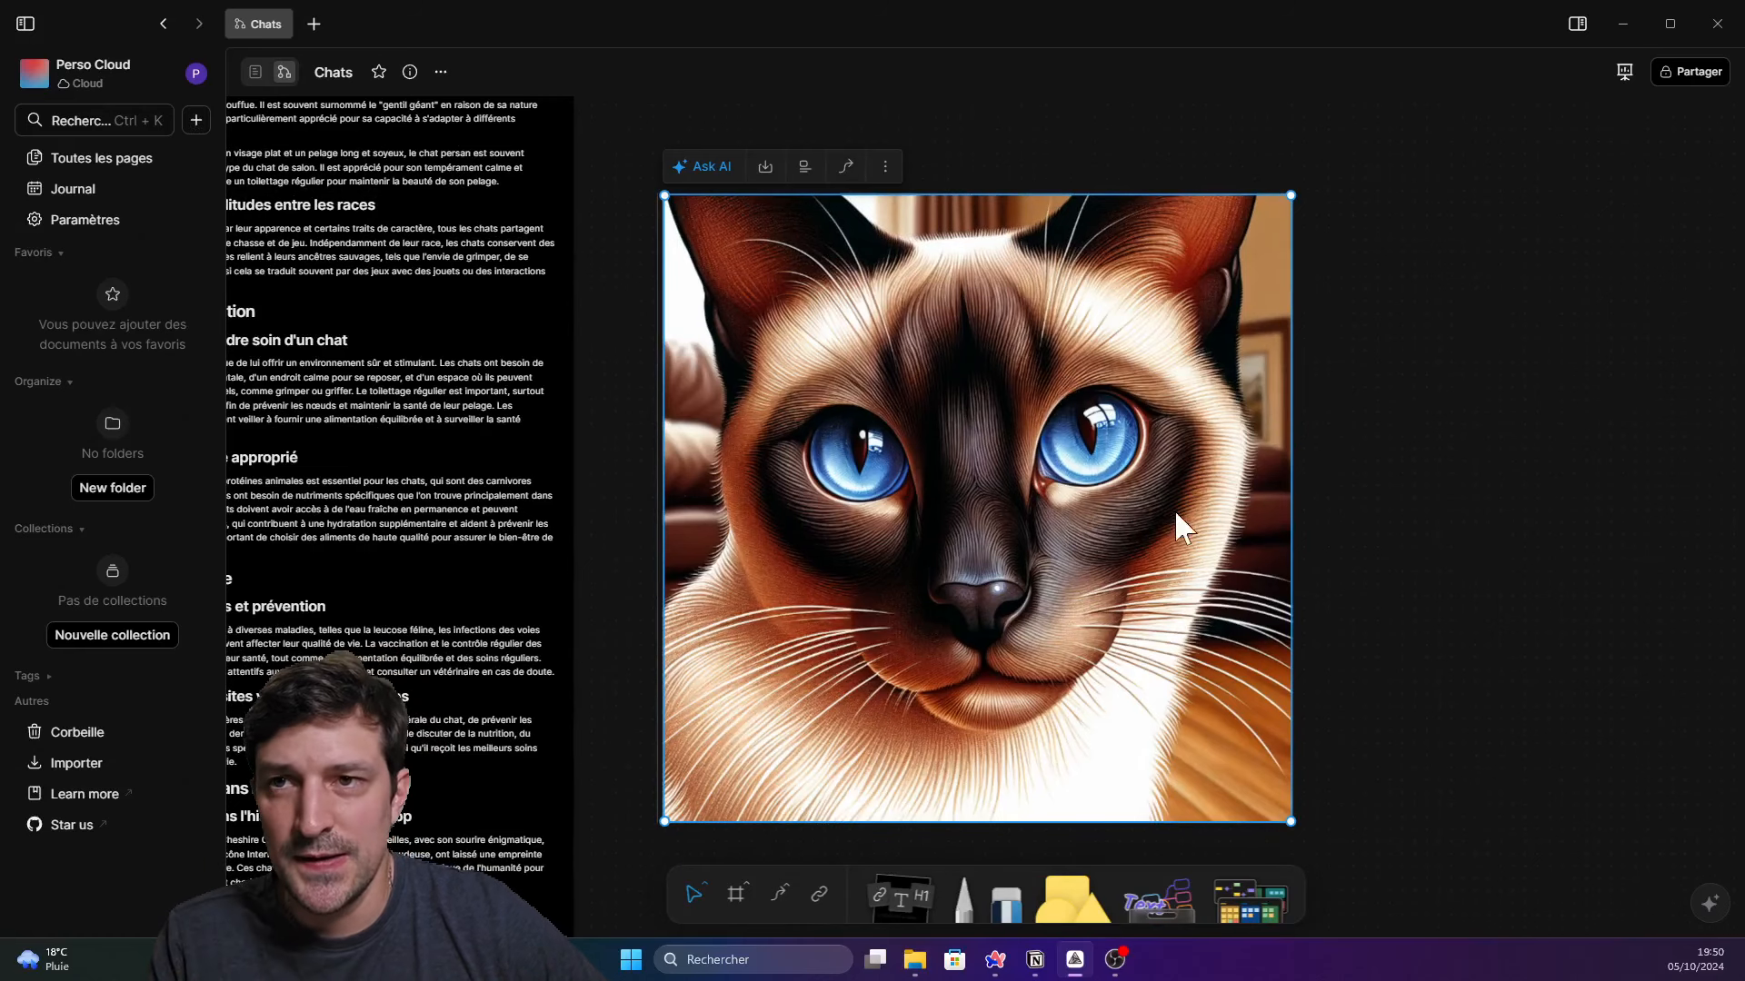
scroll(1174, 509, down, 1)
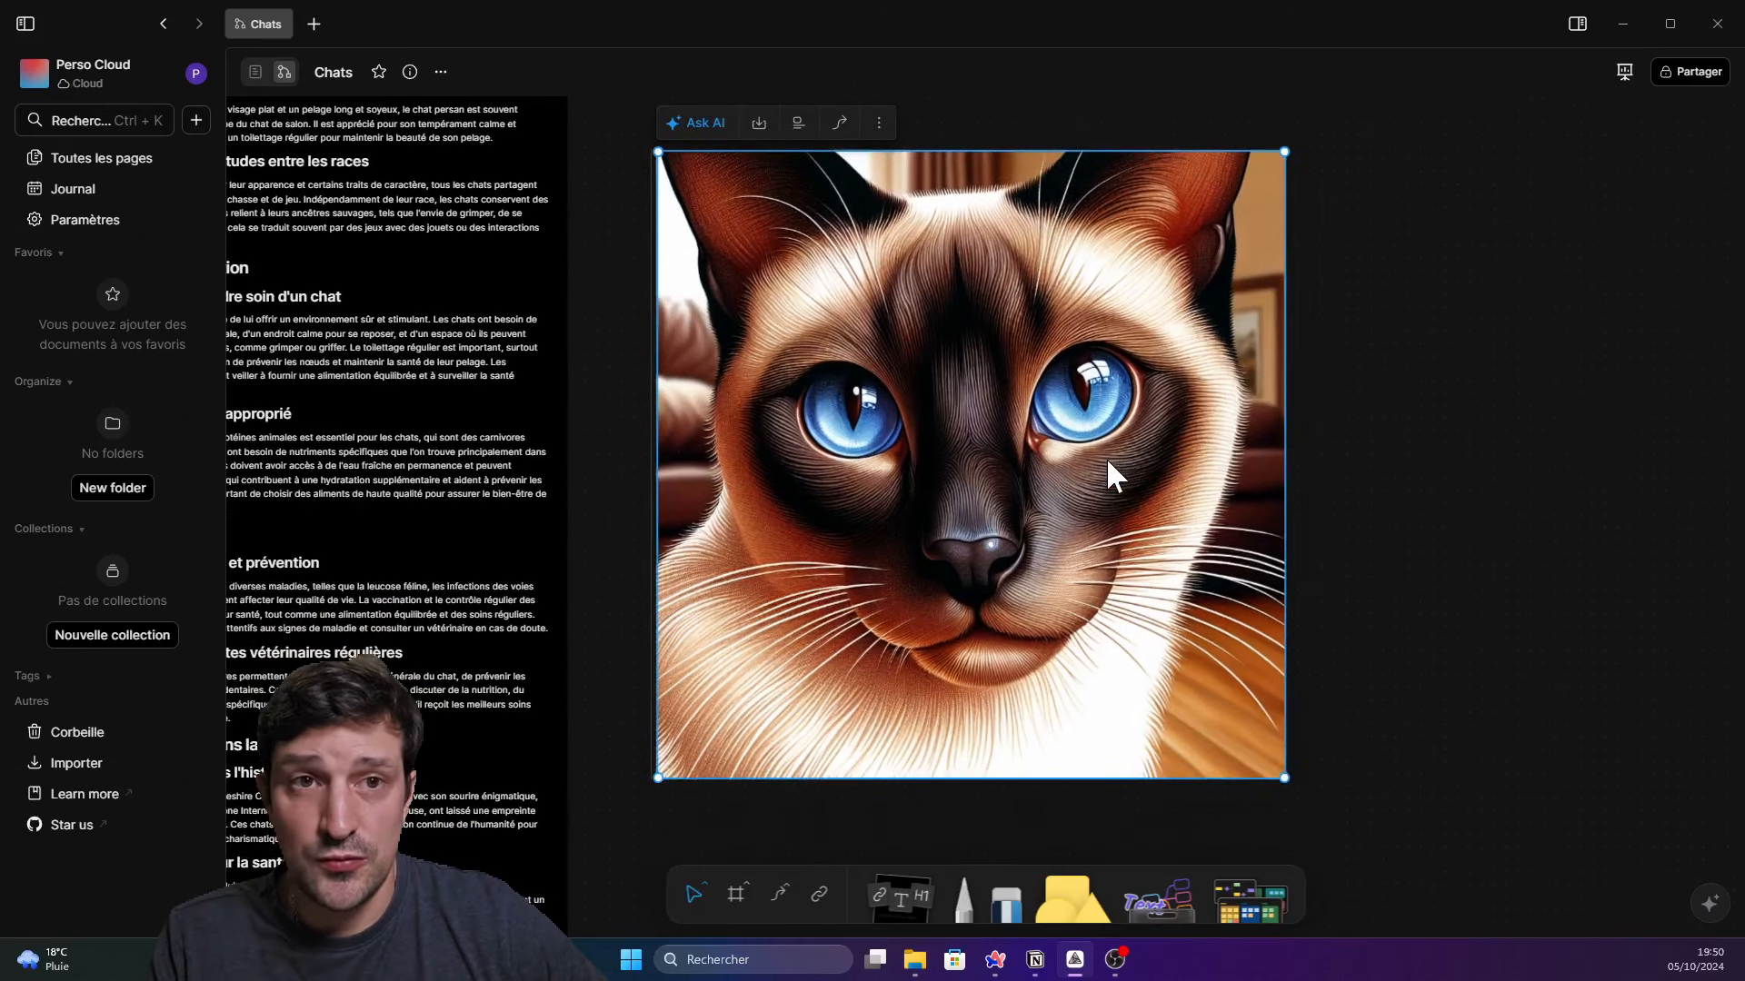
scroll(1094, 461, down, 1)
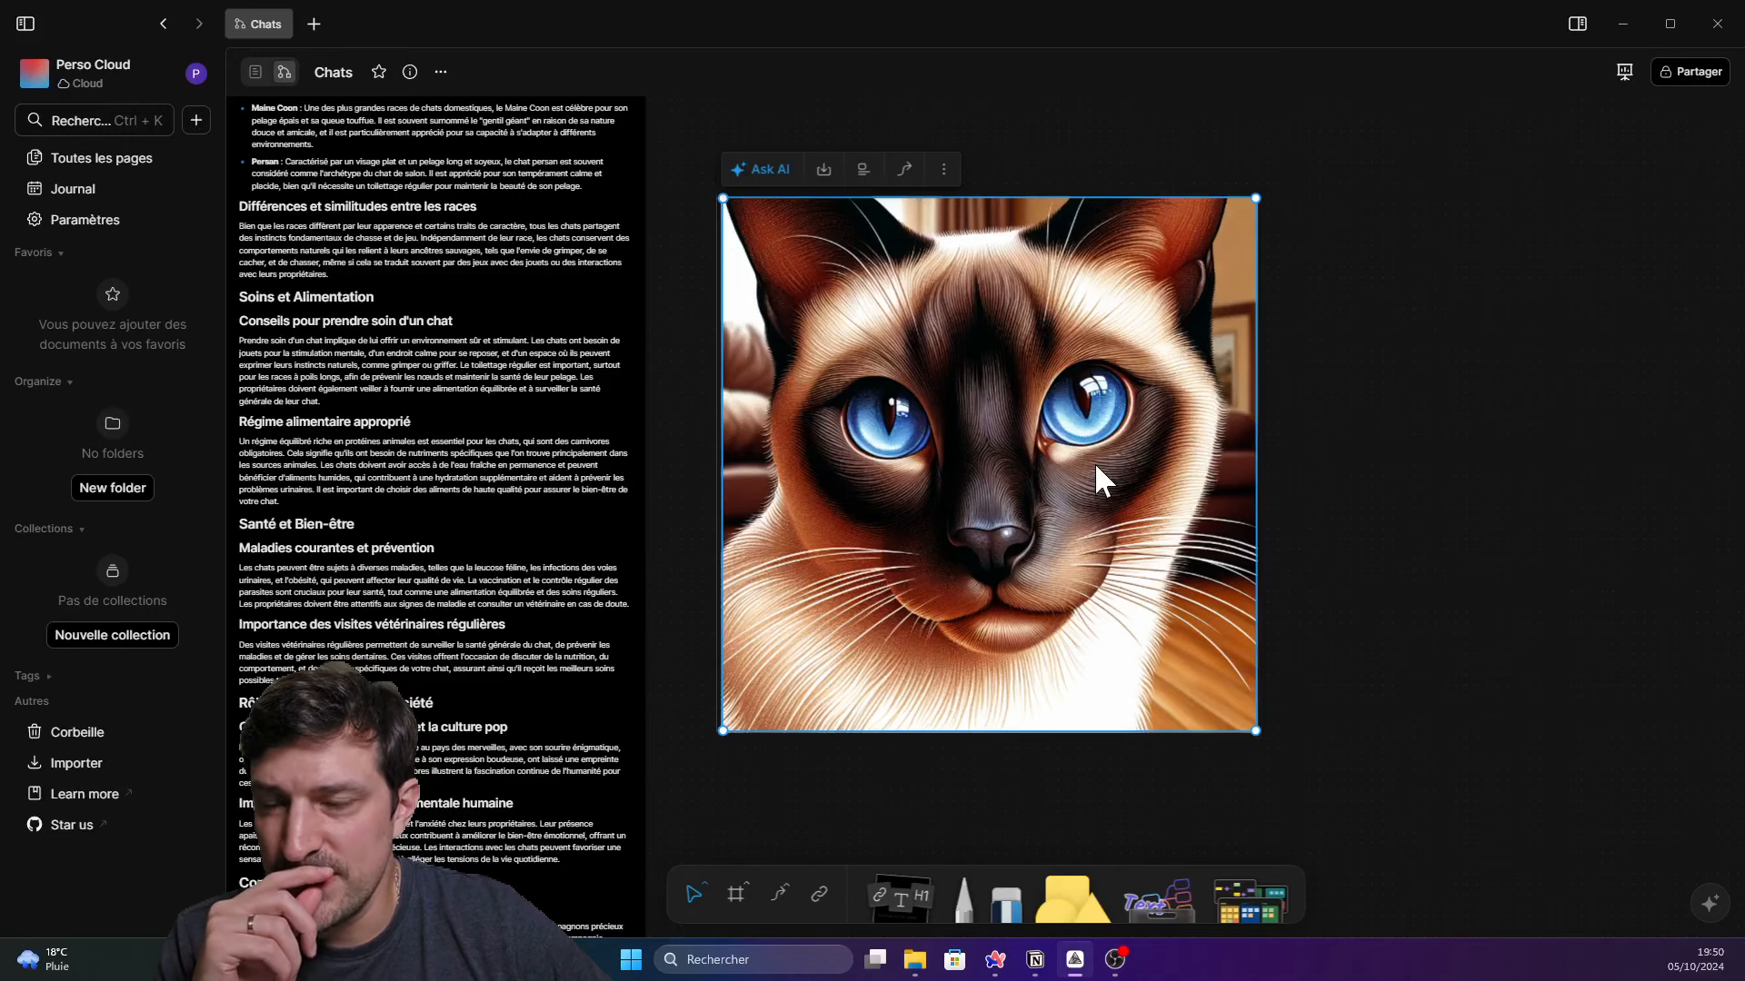
drag(989, 449, 1059, 431)
drag(1315, 710, 1172, 471)
drag(875, 509, 1068, 509)
drag(1159, 321, 1098, 390)
key(Escape)
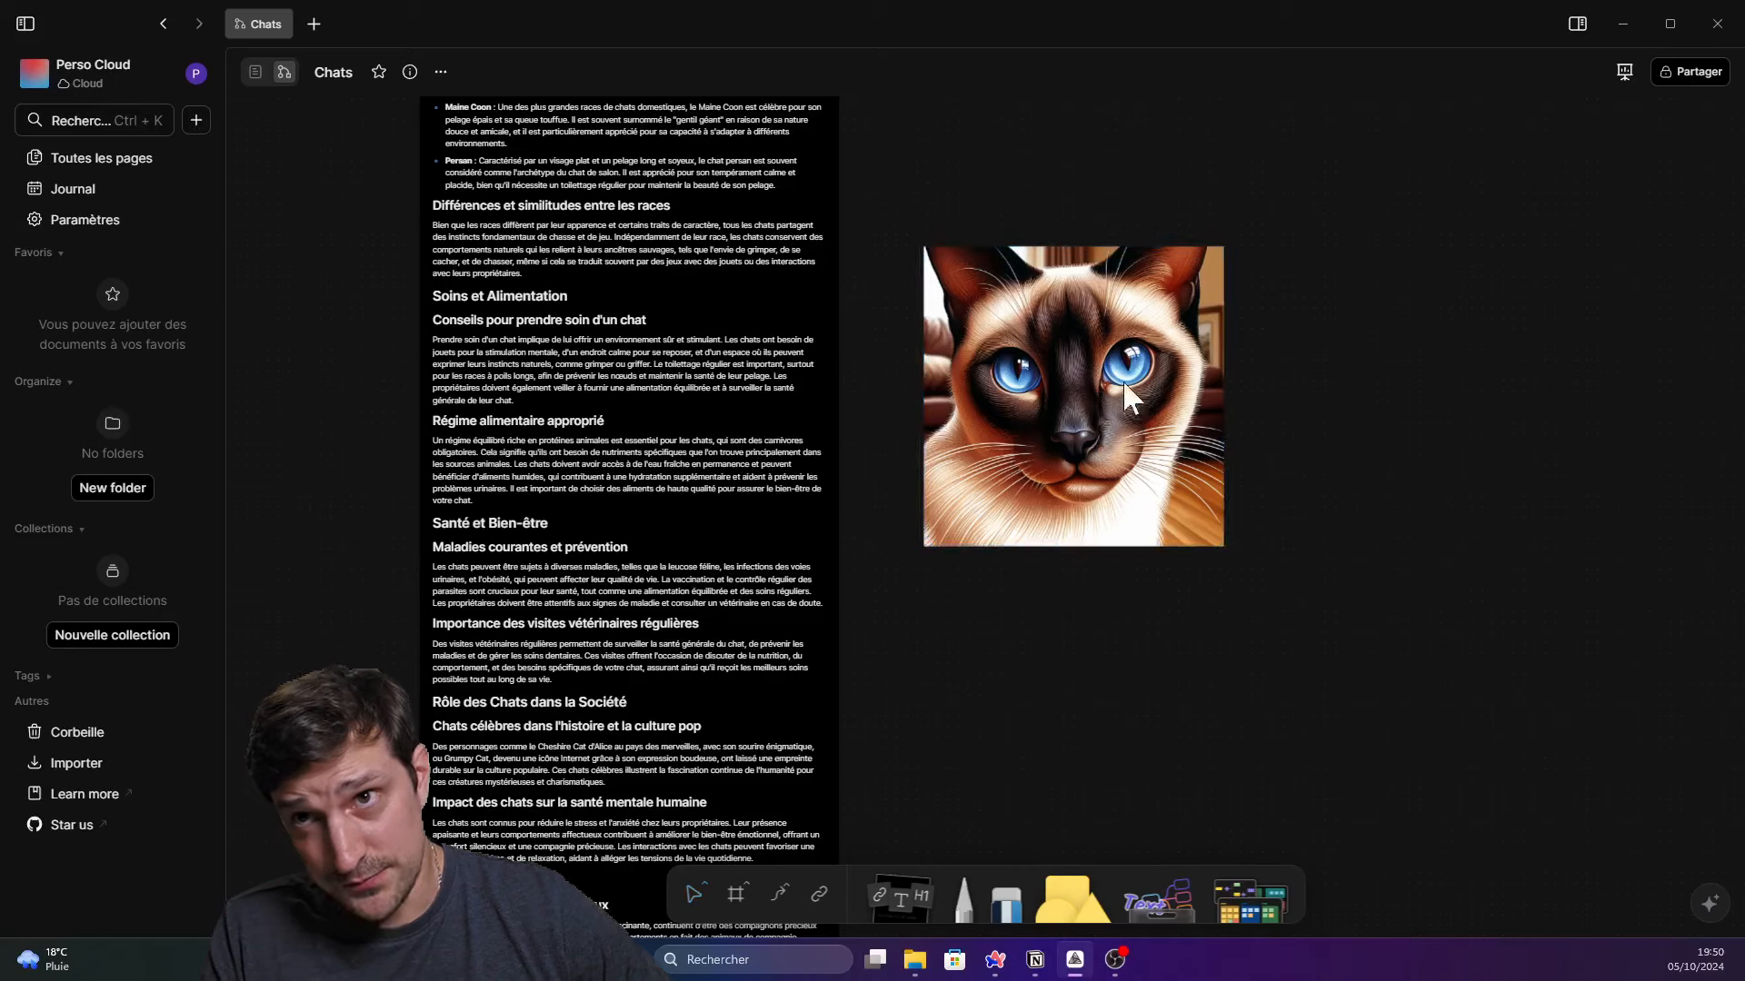
Group the Siamese cat image and insert the group into the page
click(1026, 383)
click(1145, 219)
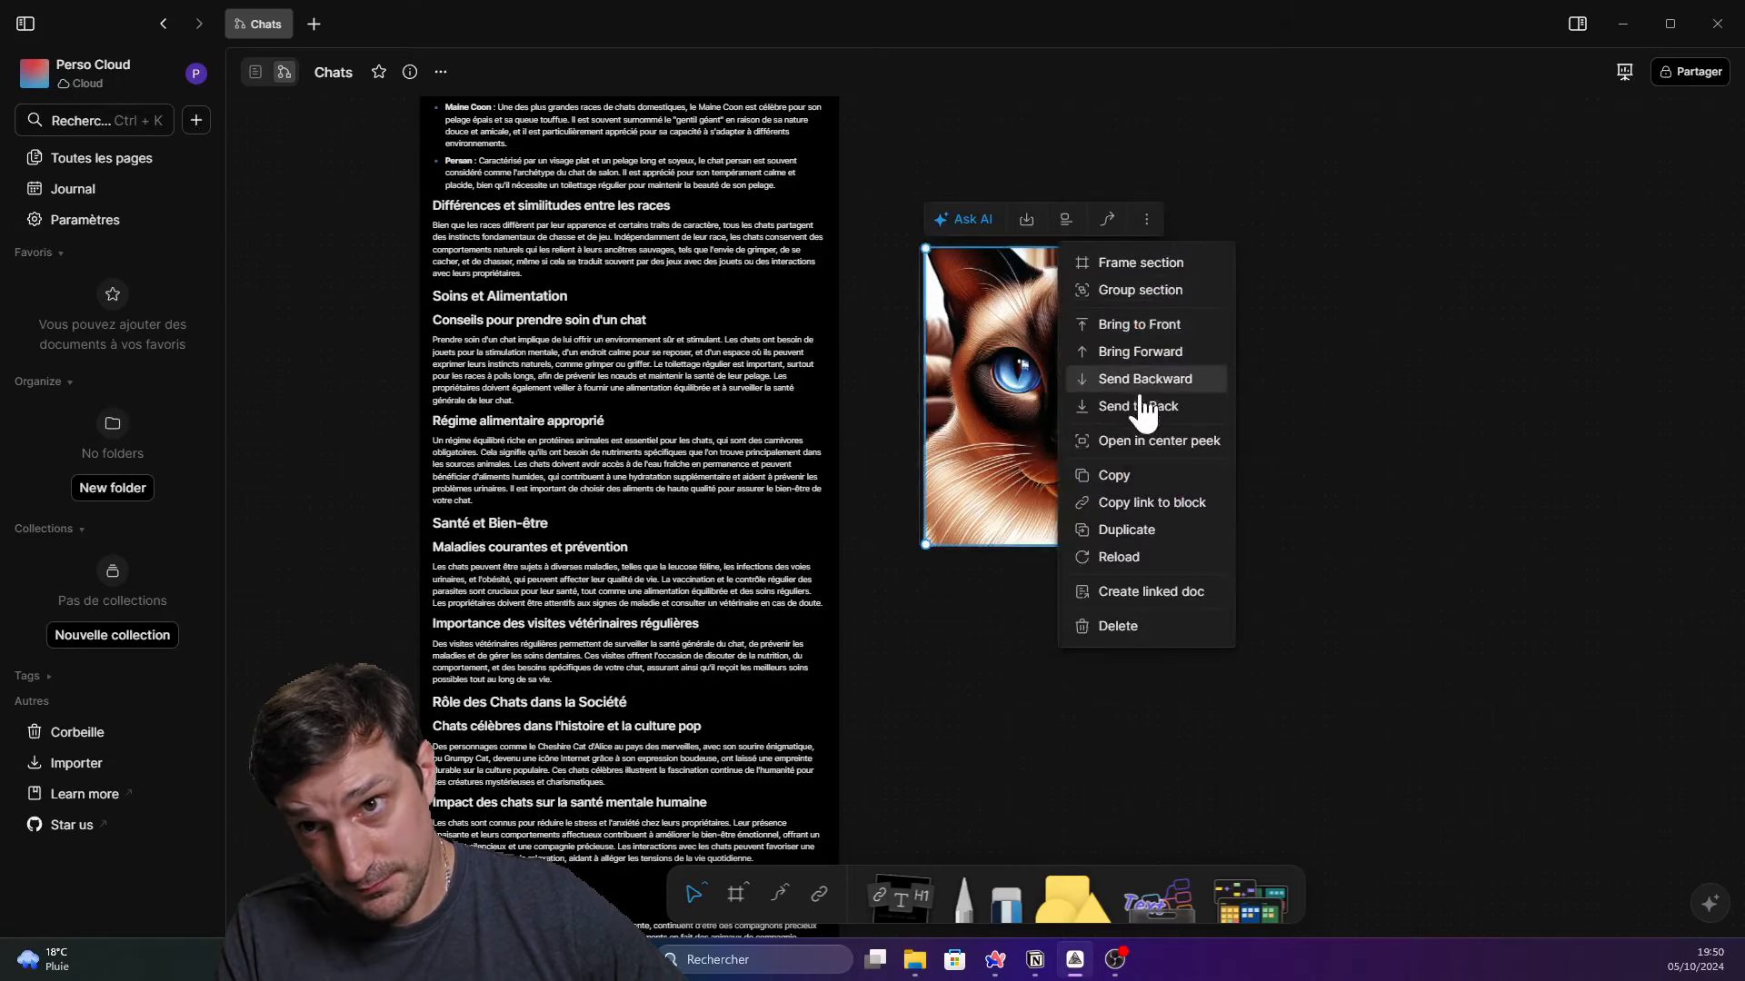
click(1142, 407)
click(1140, 314)
click(1146, 219)
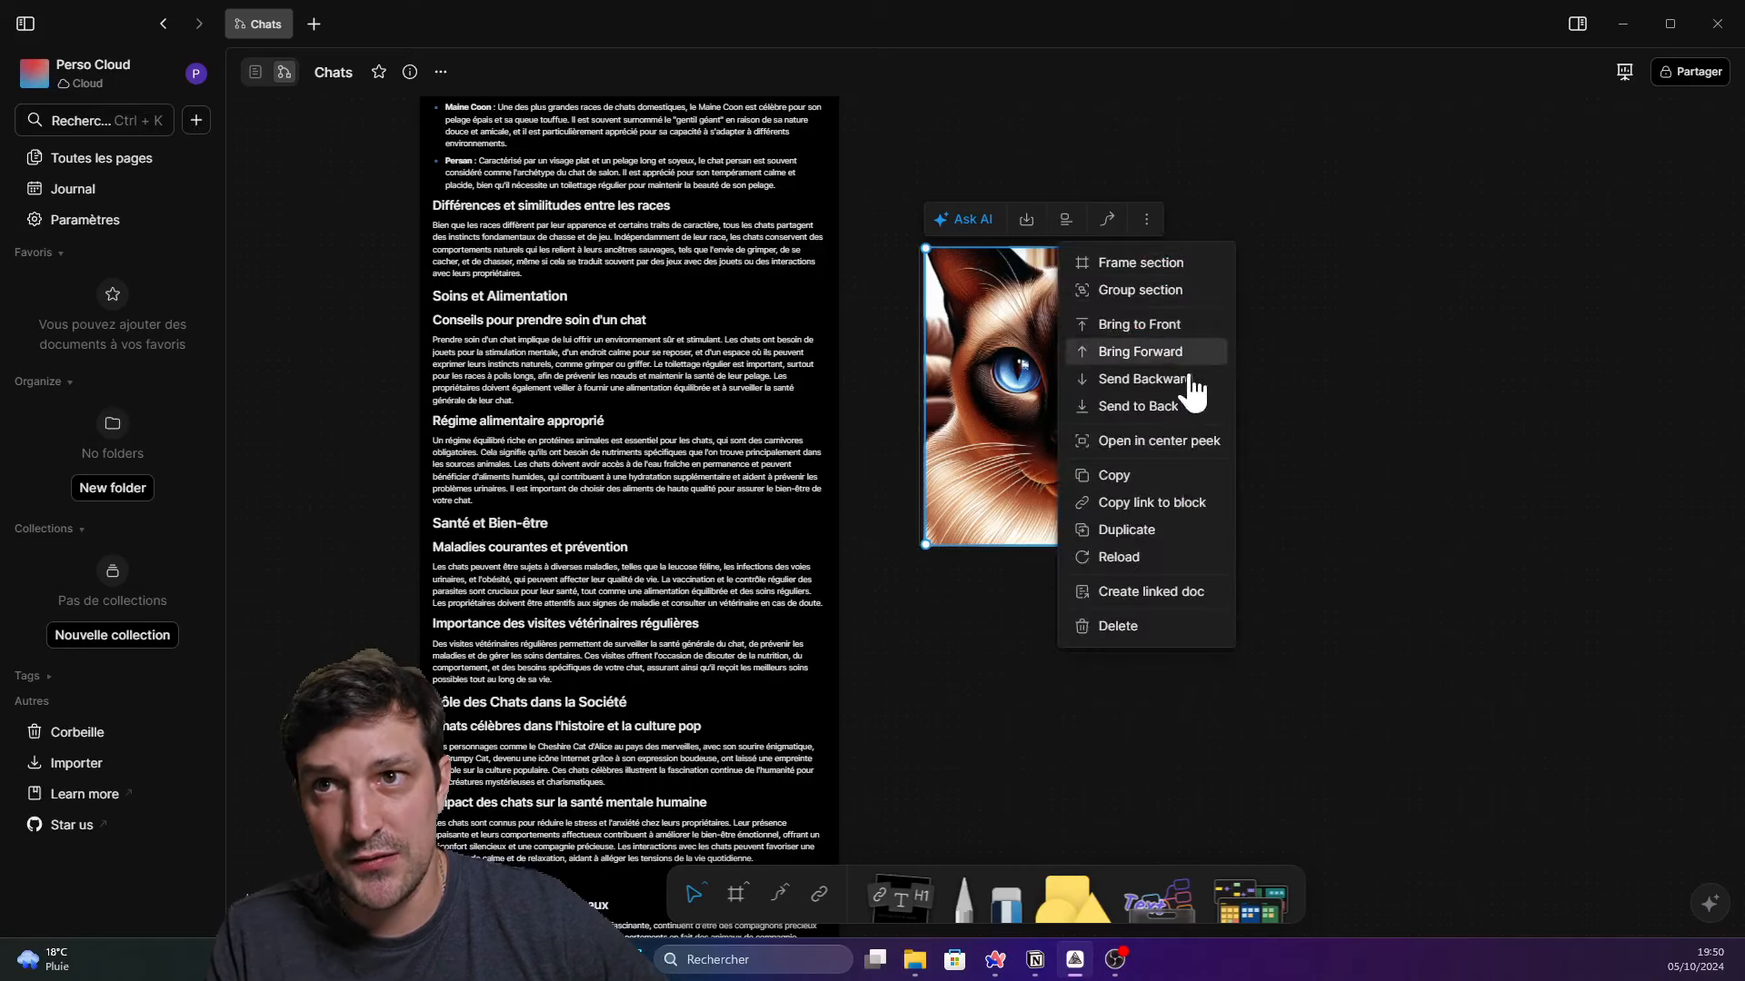
click(1155, 292)
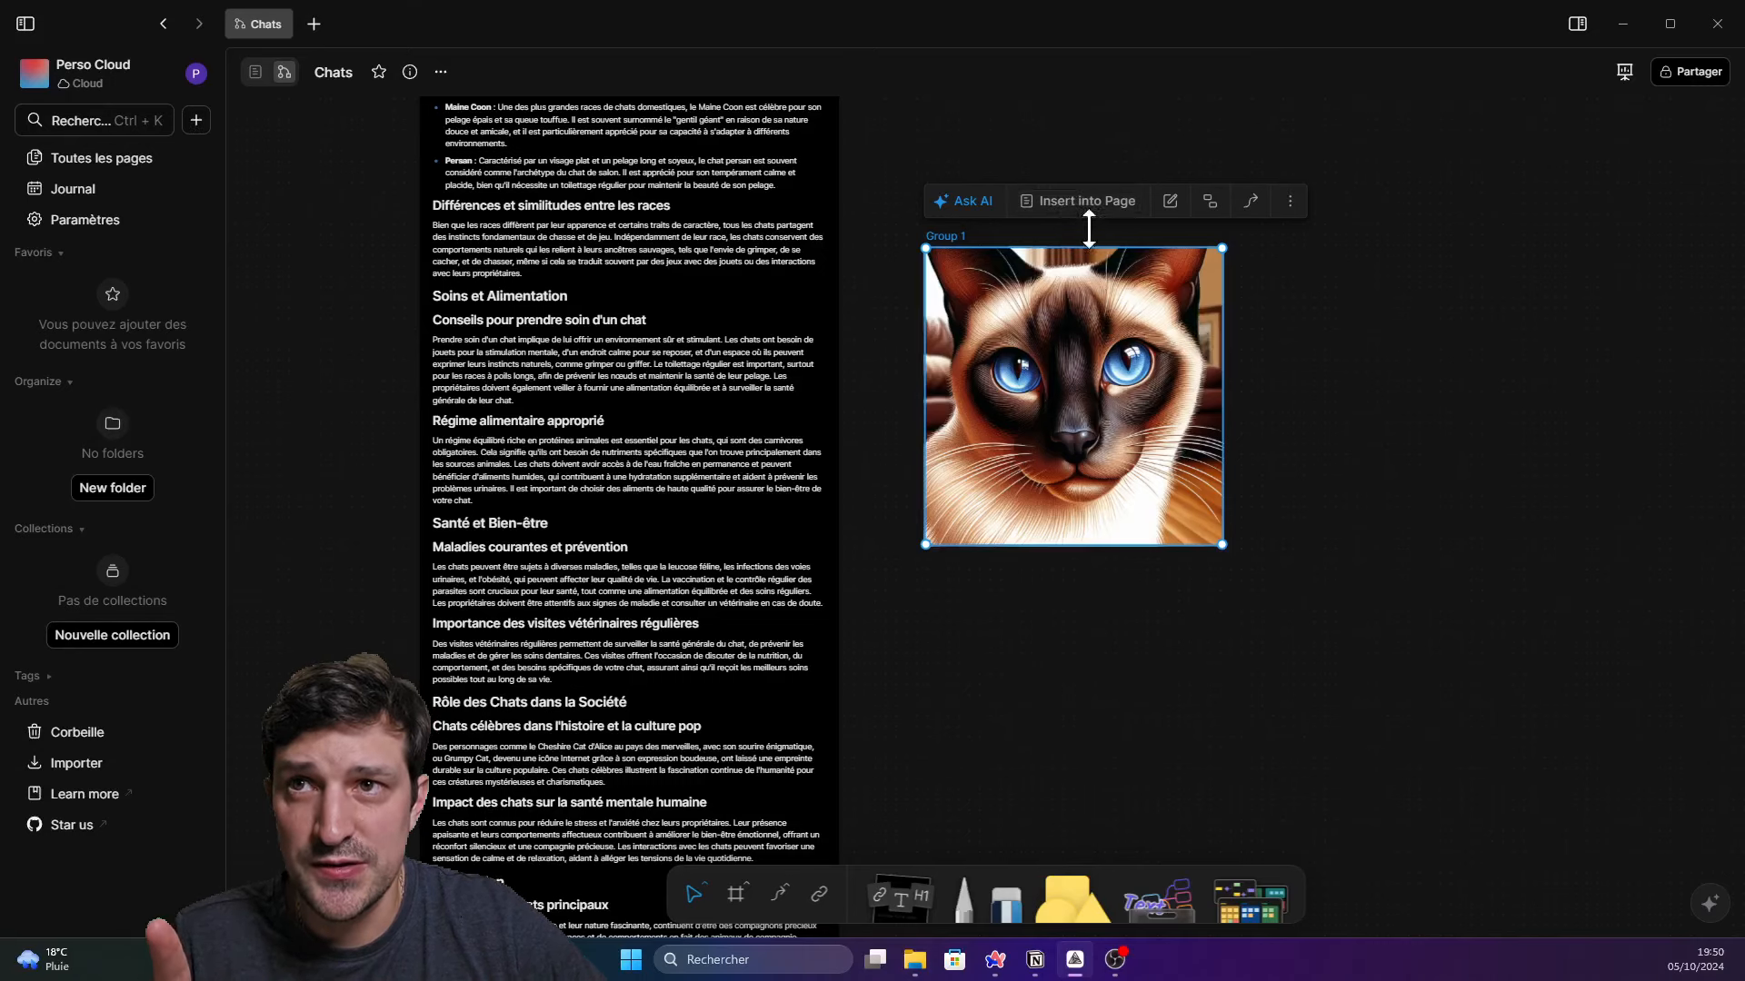
Switch the document to page mode and go to the inserted cat image at its end
click(259, 76)
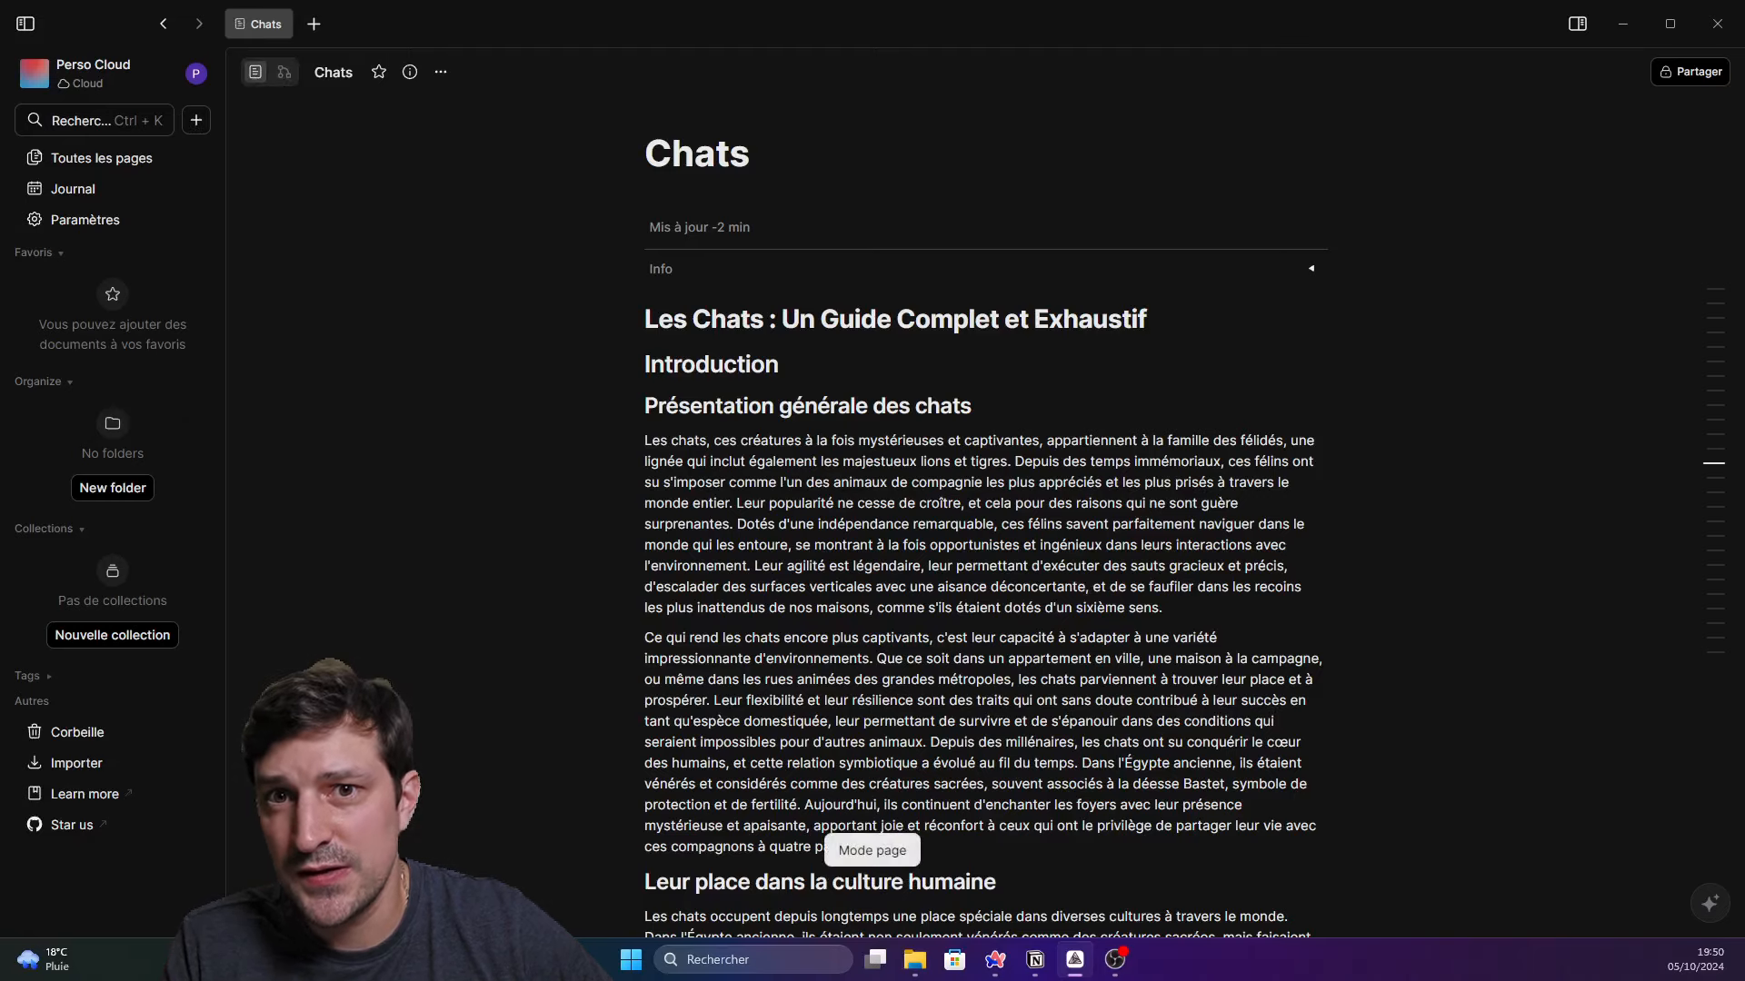
mouse_move(1716, 641)
click(1643, 853)
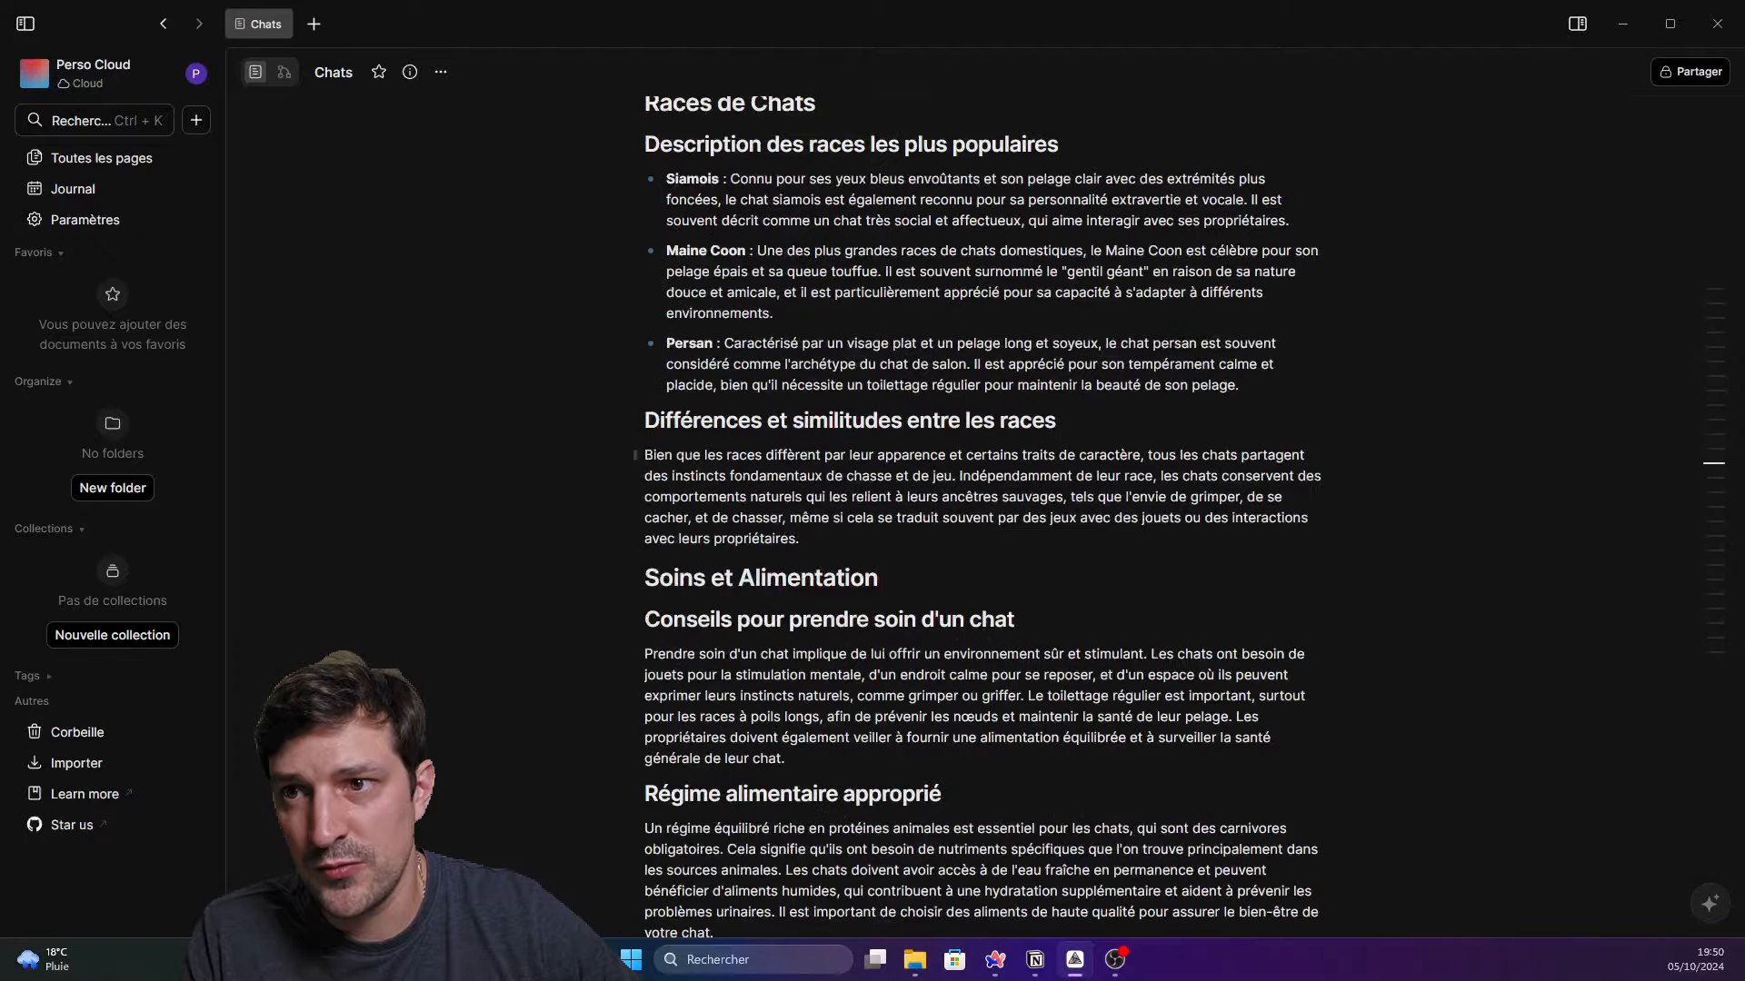
scroll(1062, 648, down, 12)
scroll(1060, 653, up, 4)
scroll(1048, 654, down, 2)
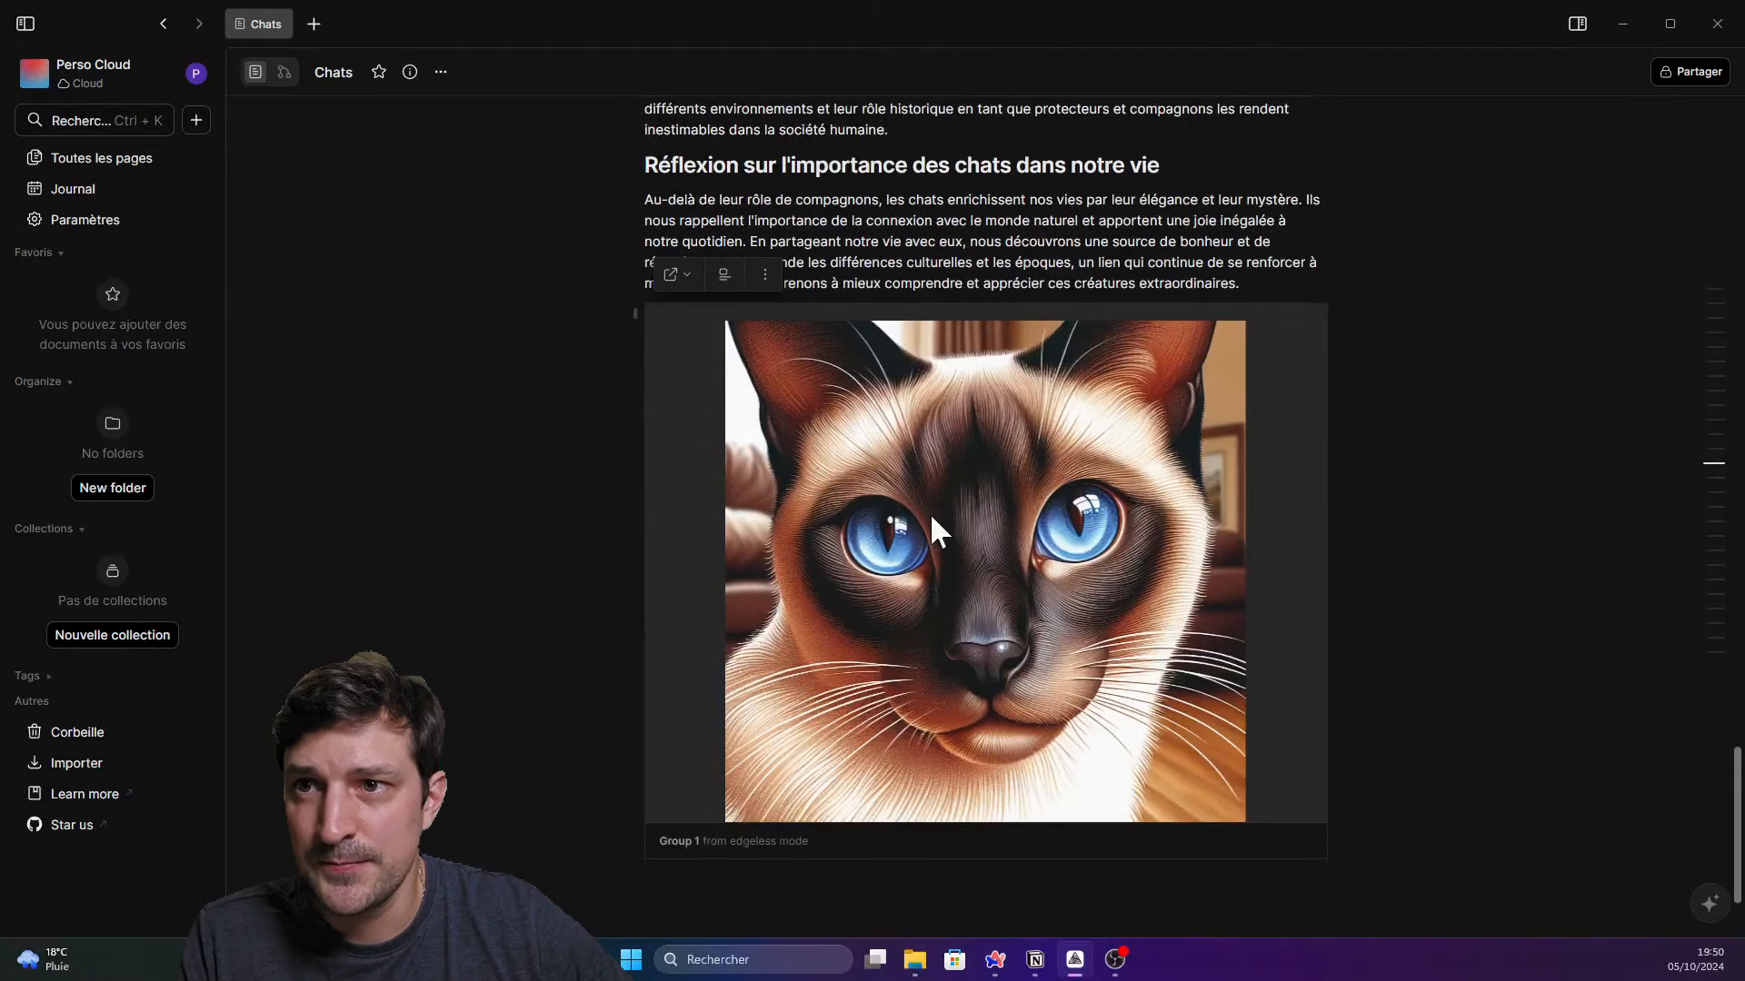
Move the inserted cat image directly under the heading "Réflexion sur l'importance des chats dans notre vie"
click(930, 513)
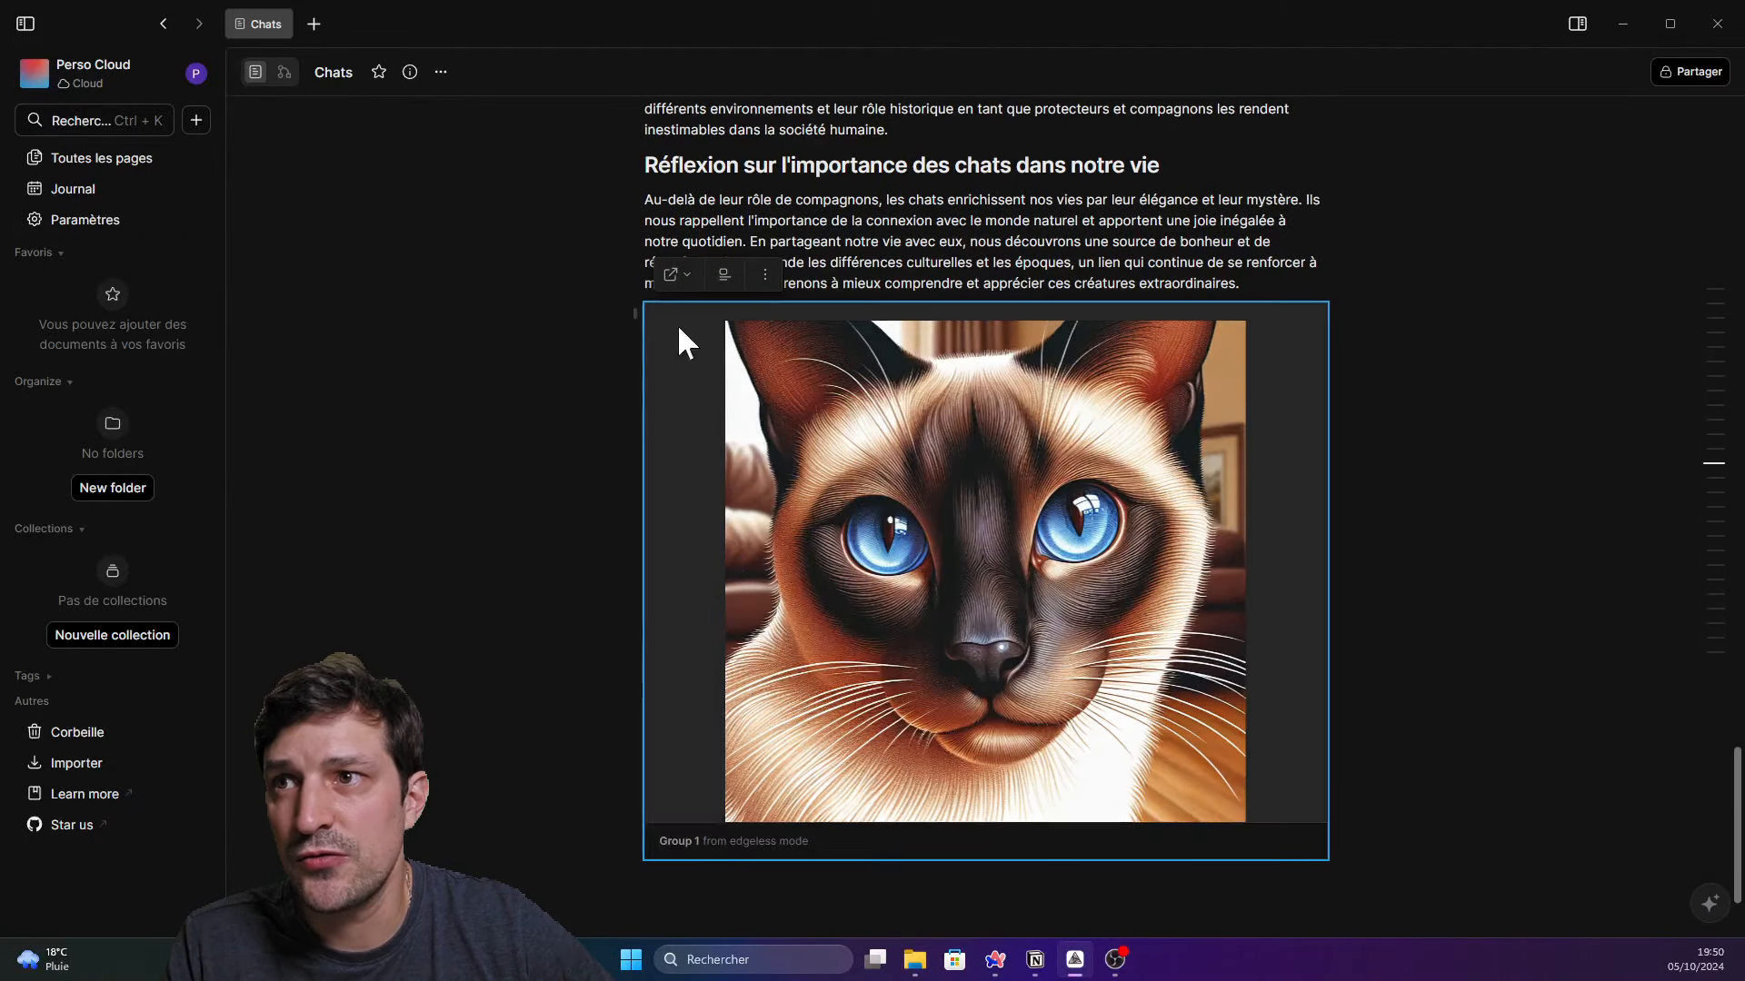
drag(635, 305, 690, 182)
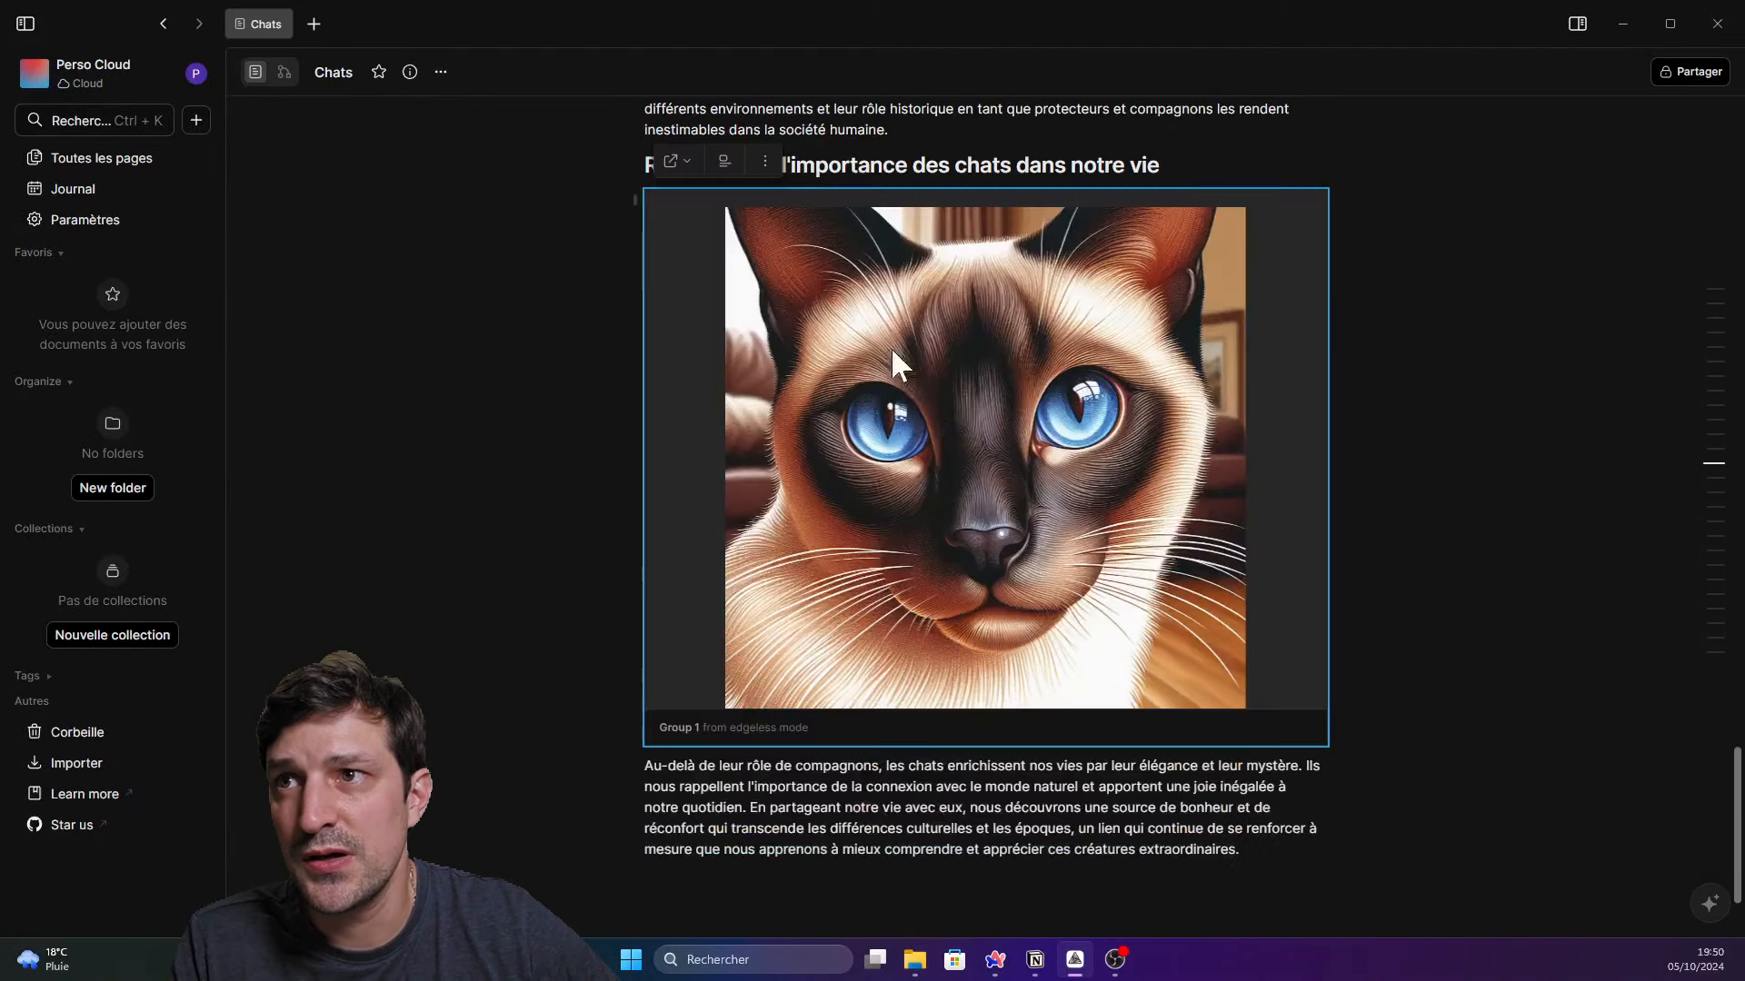
click(925, 589)
Jump through the document outline to "Résumé des points principaux" and select the cat image below that section
scroll(925, 589, down, 4)
mouse_move(1708, 645)
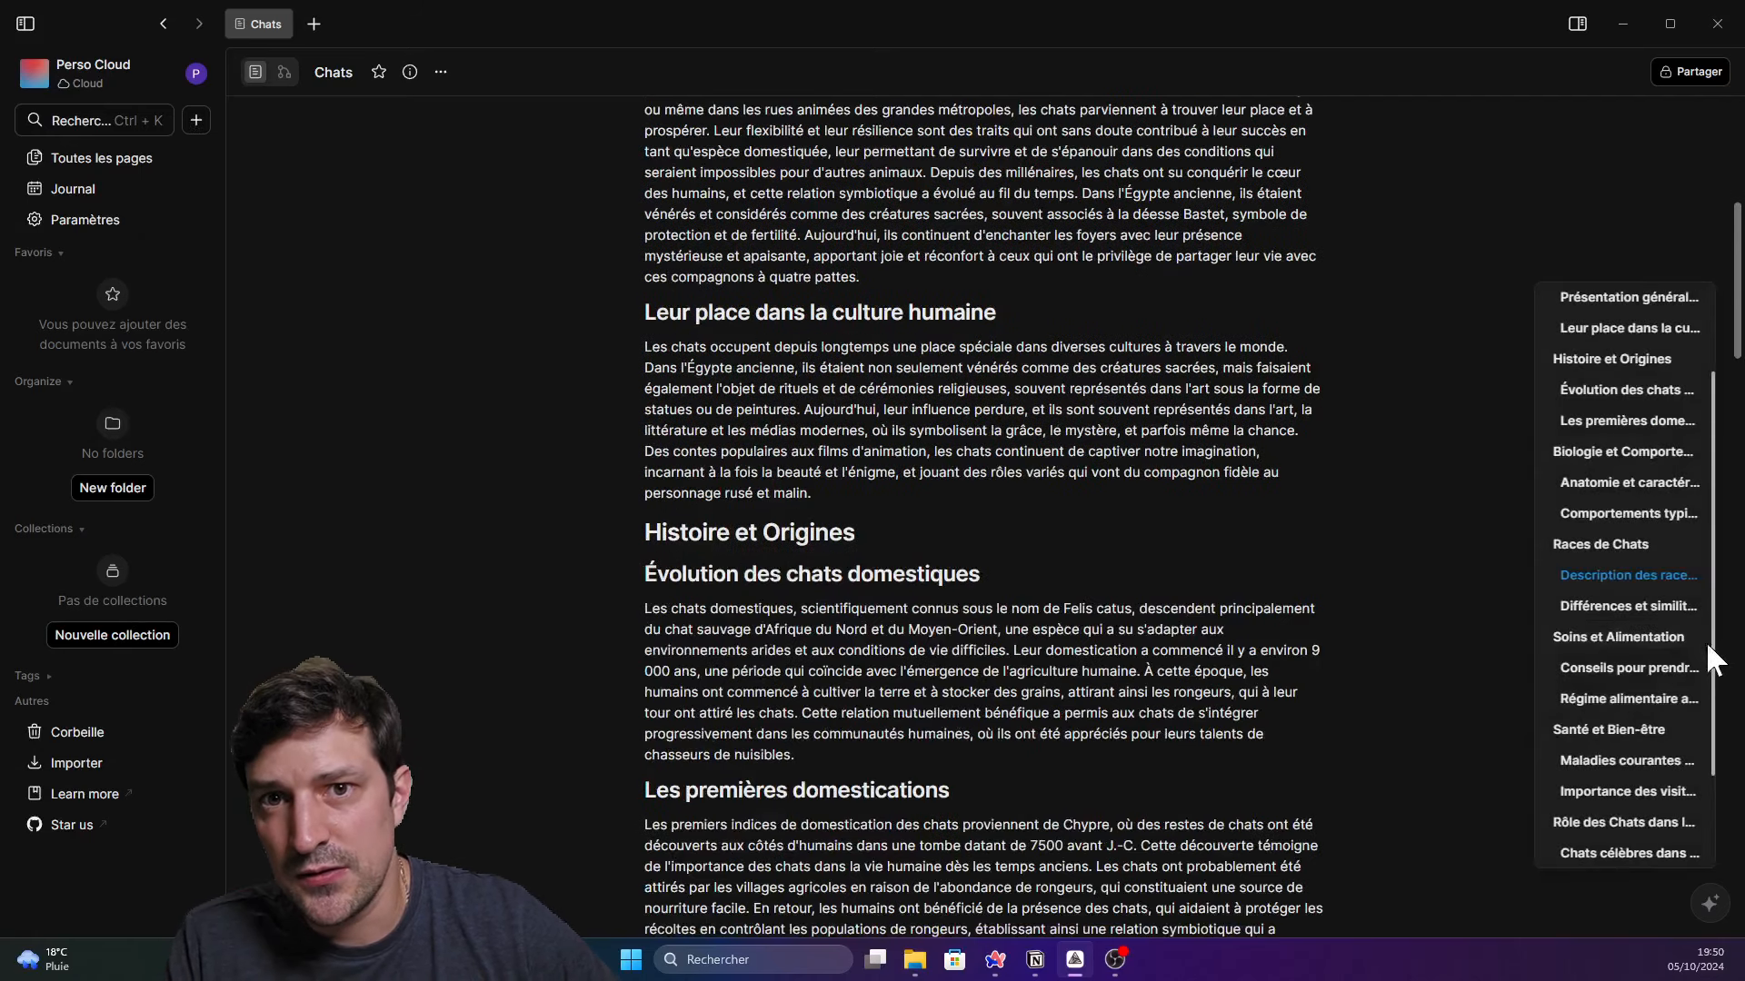
scroll(1628, 810, down, 2)
scroll(1632, 818, down, 8)
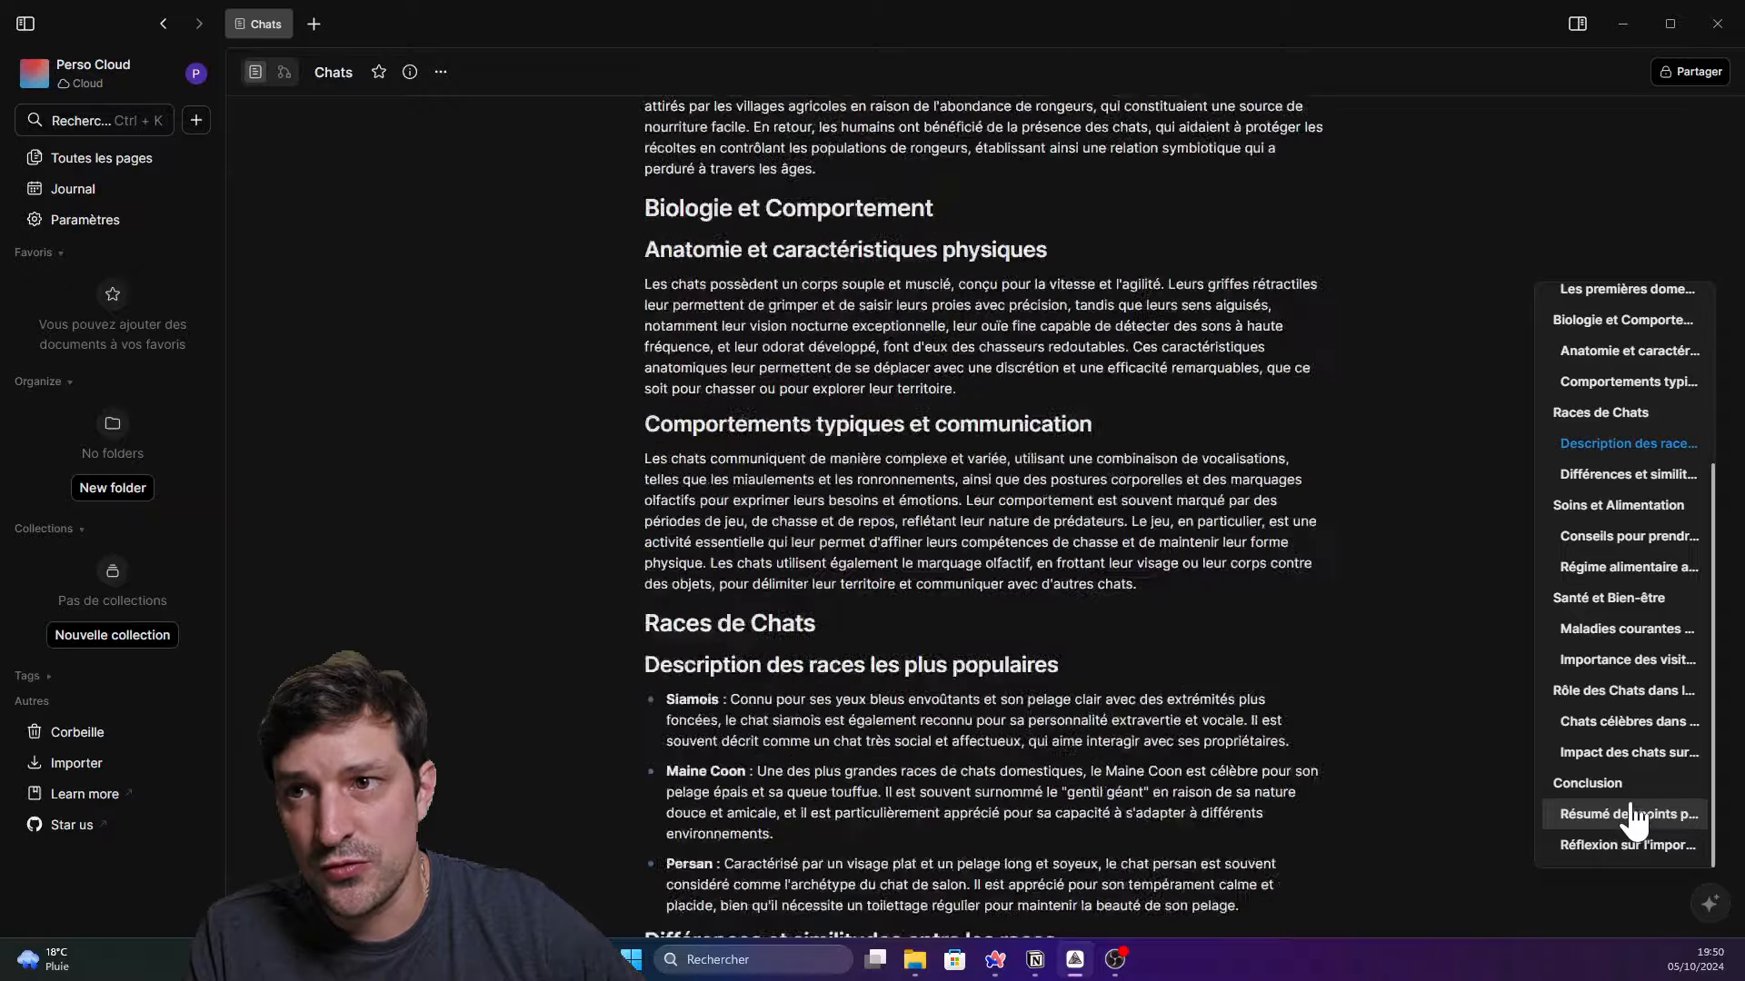
click(1628, 814)
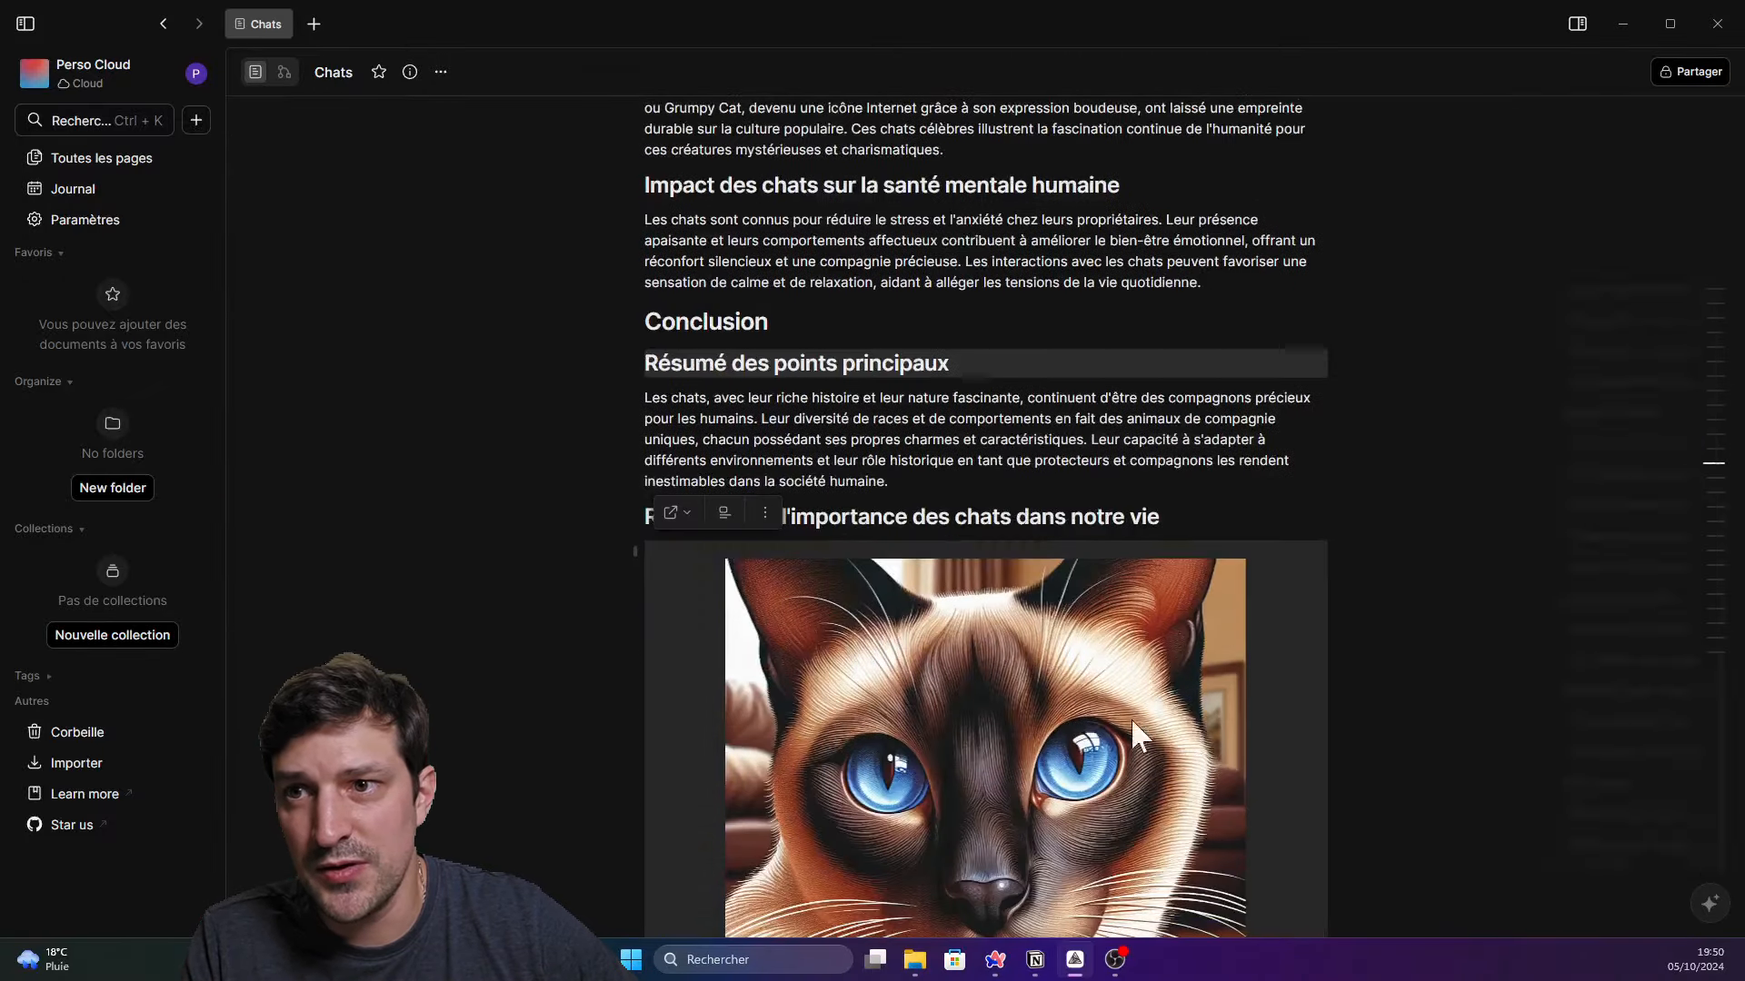
click(1131, 717)
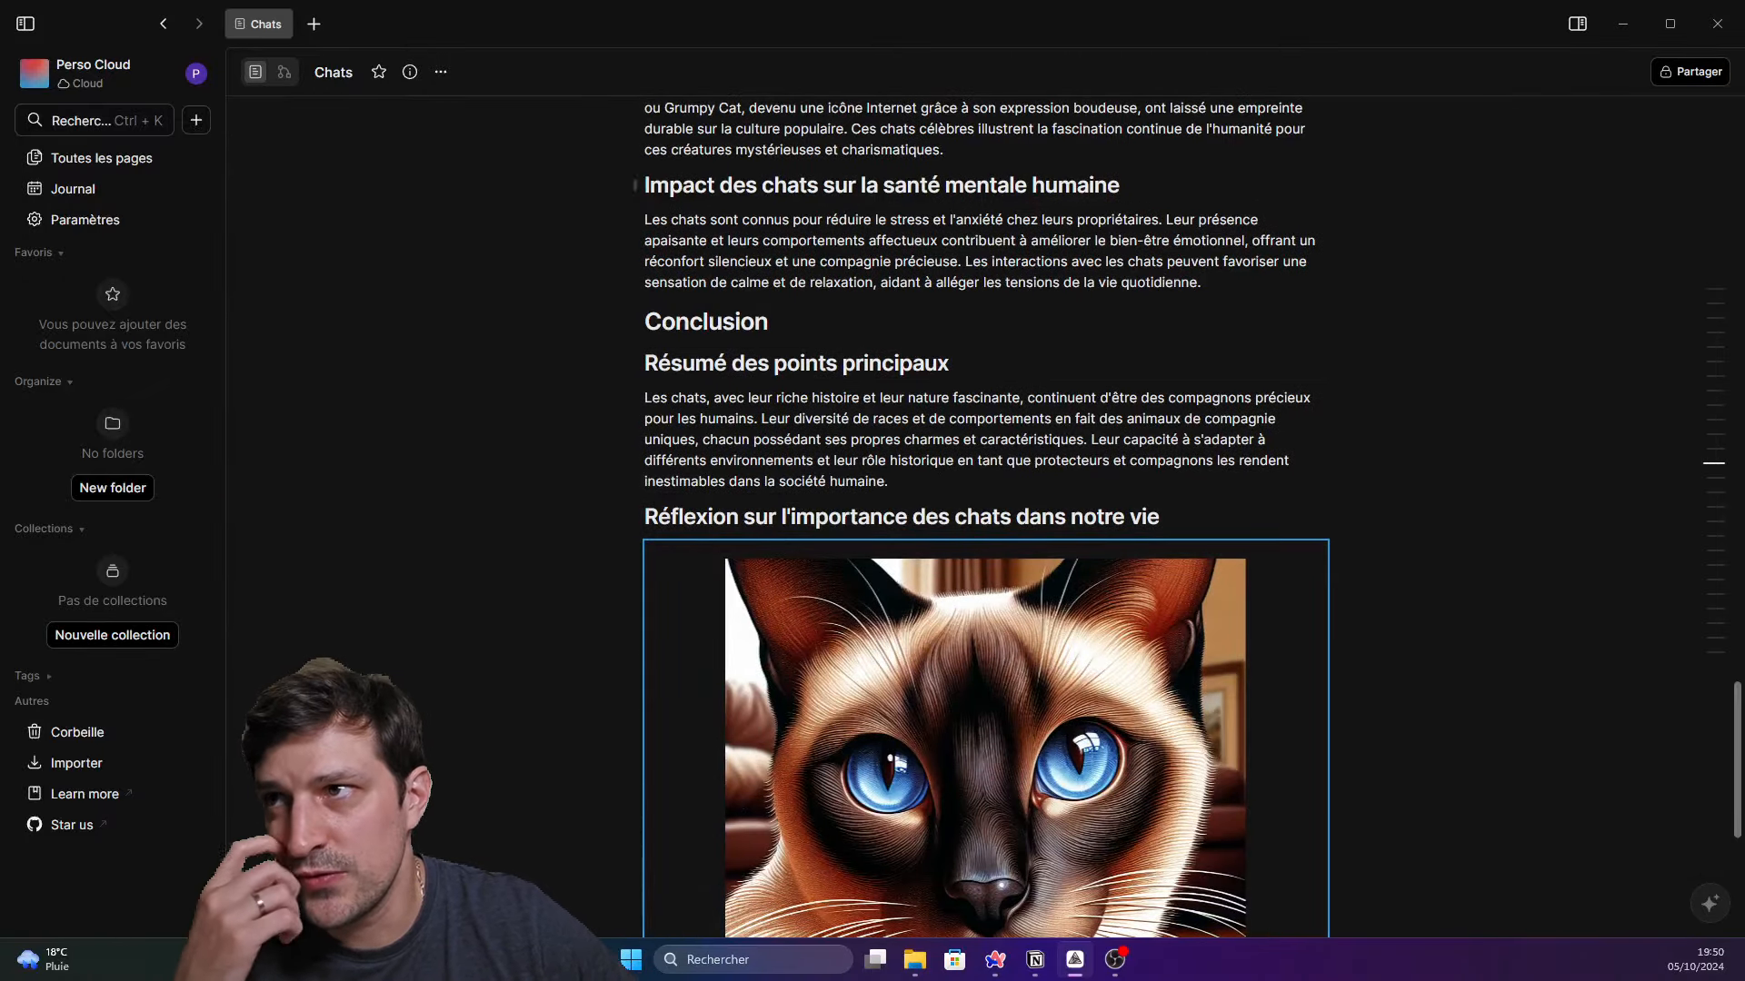
Return to edgeless mode and select the grouped cat image on the canvas
click(285, 71)
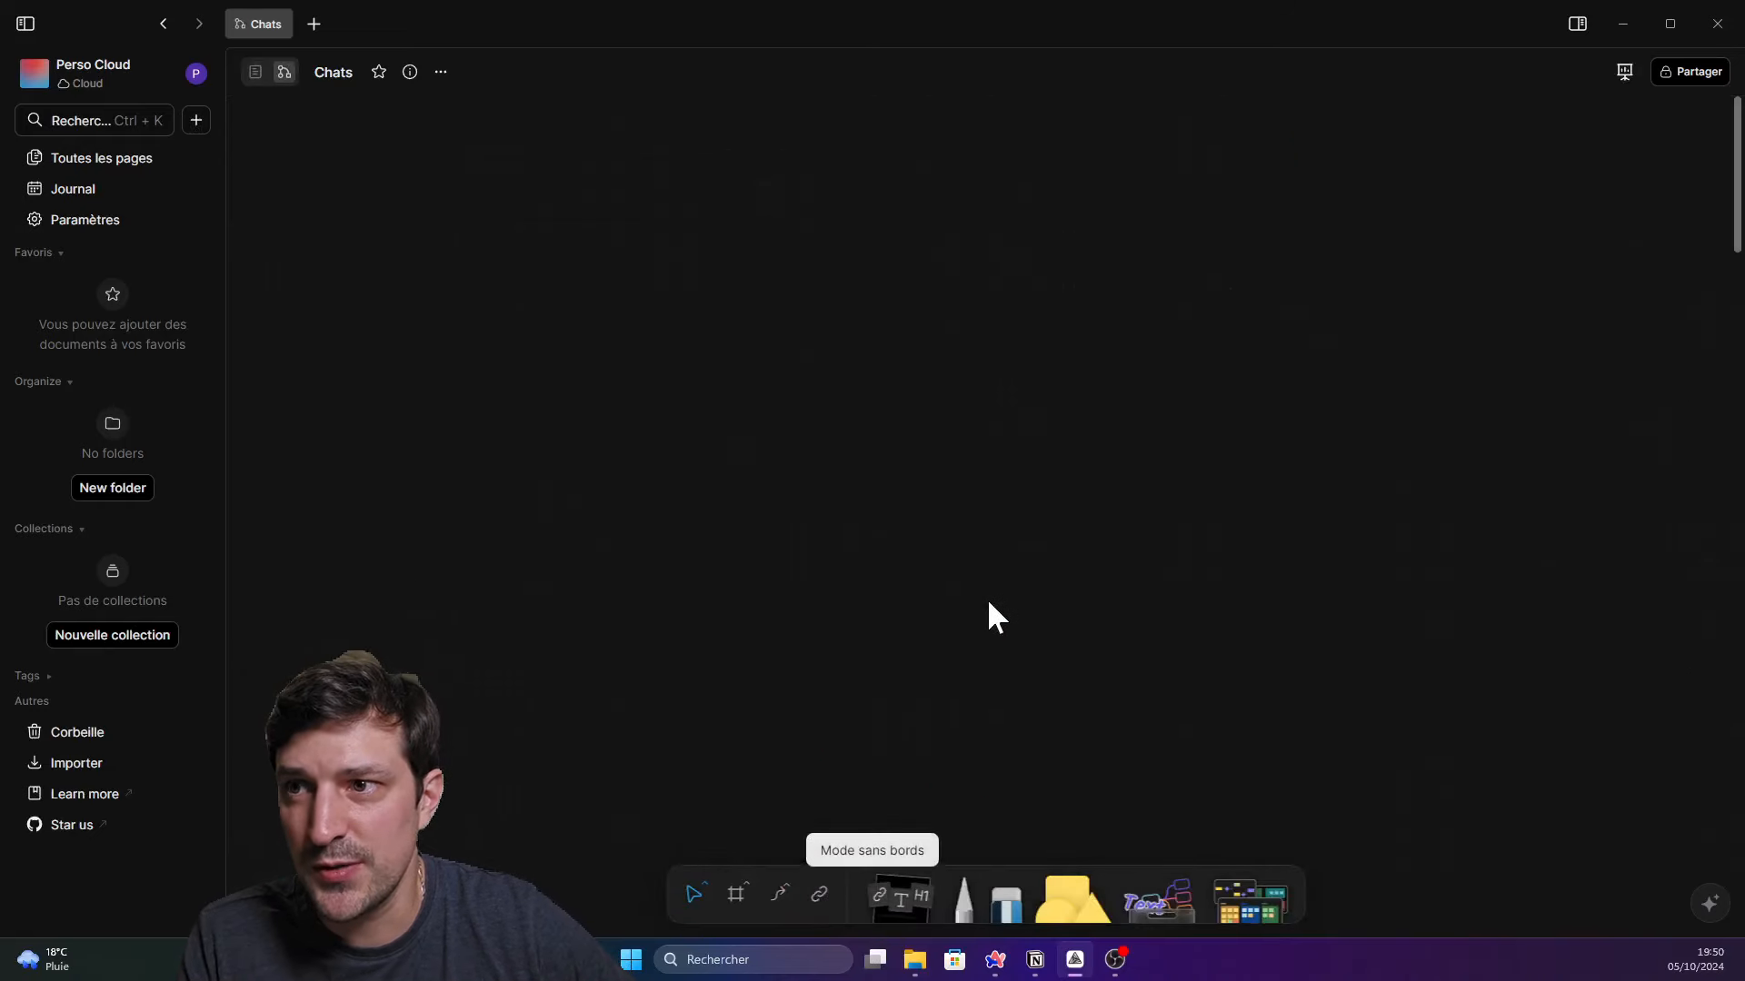
scroll(989, 603, up, 13)
click(1082, 608)
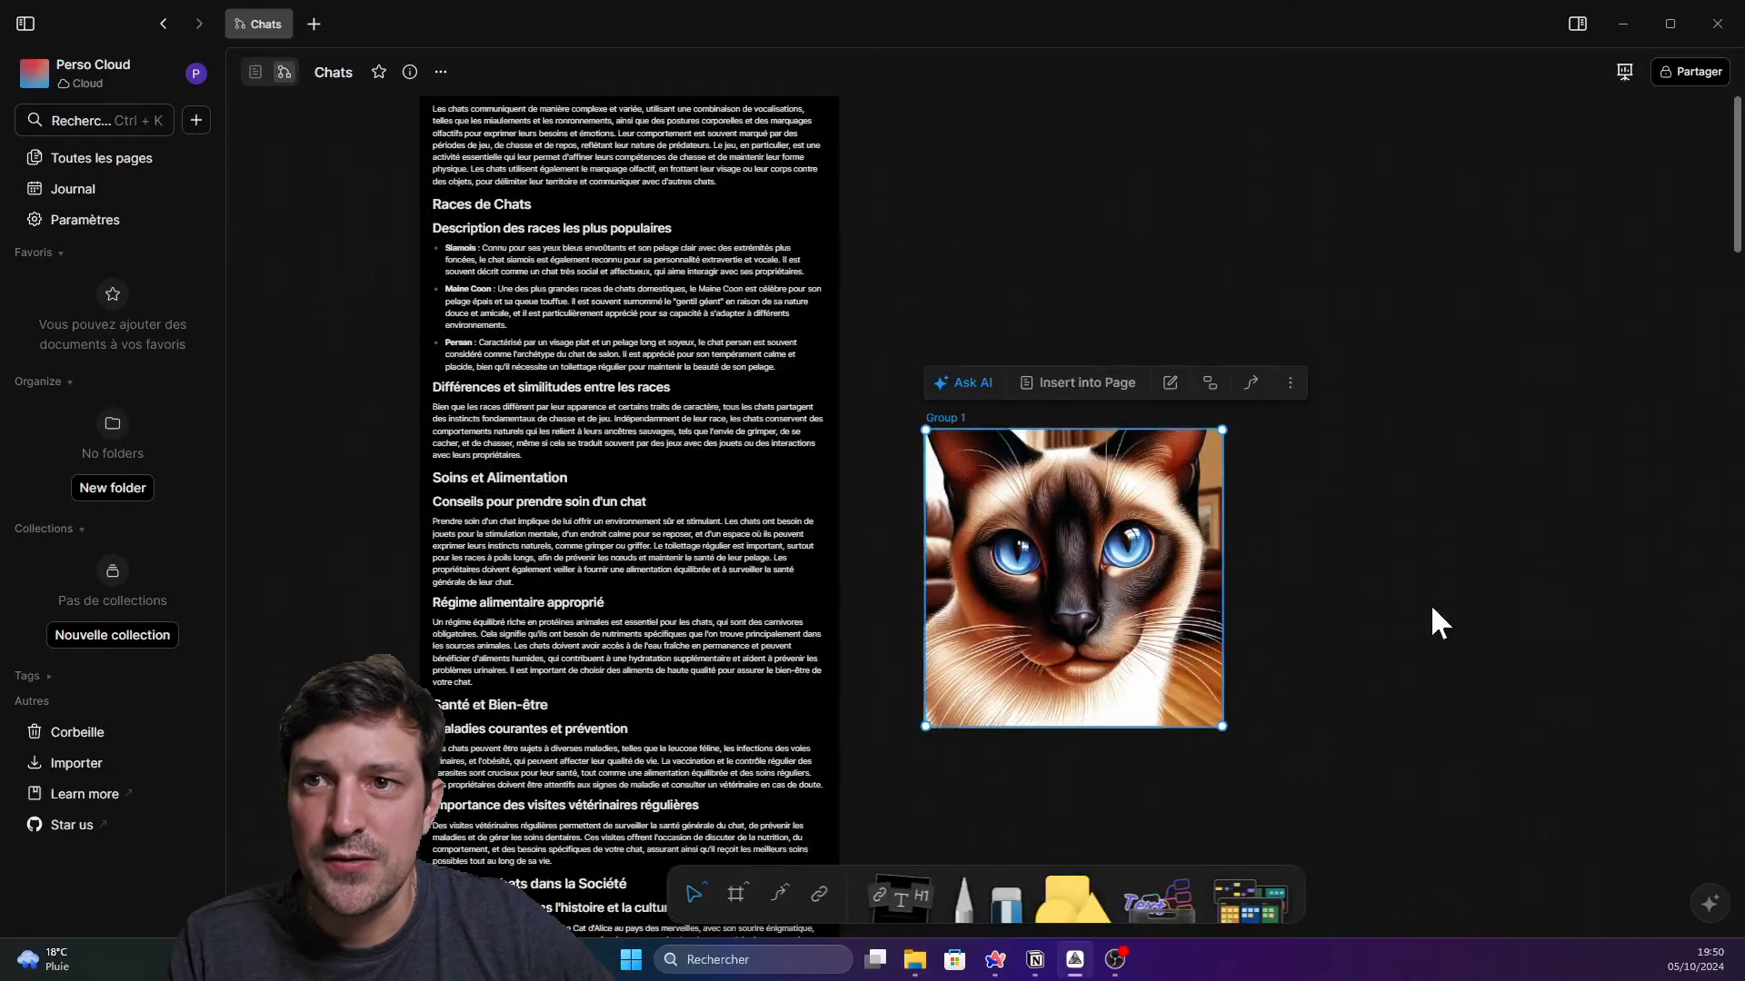
drag(1432, 608, 1244, 426)
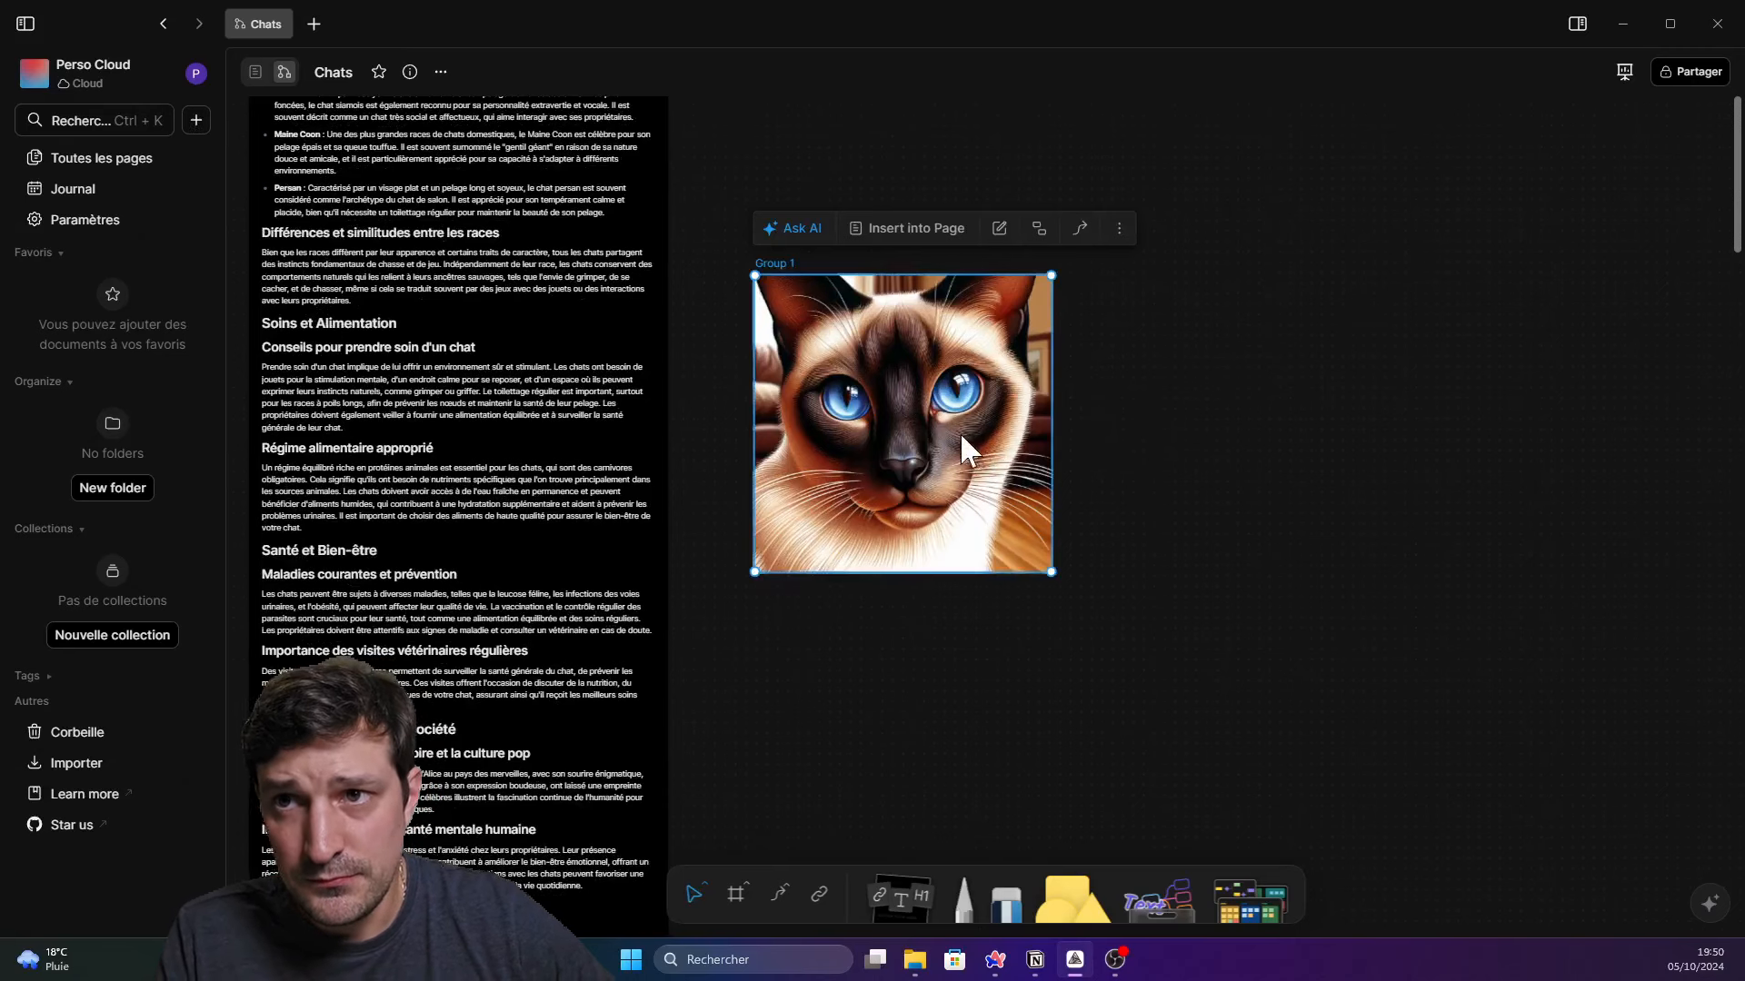
scroll(941, 434, up, 3)
scroll(827, 357, up, 2)
scroll(827, 358, down, 2)
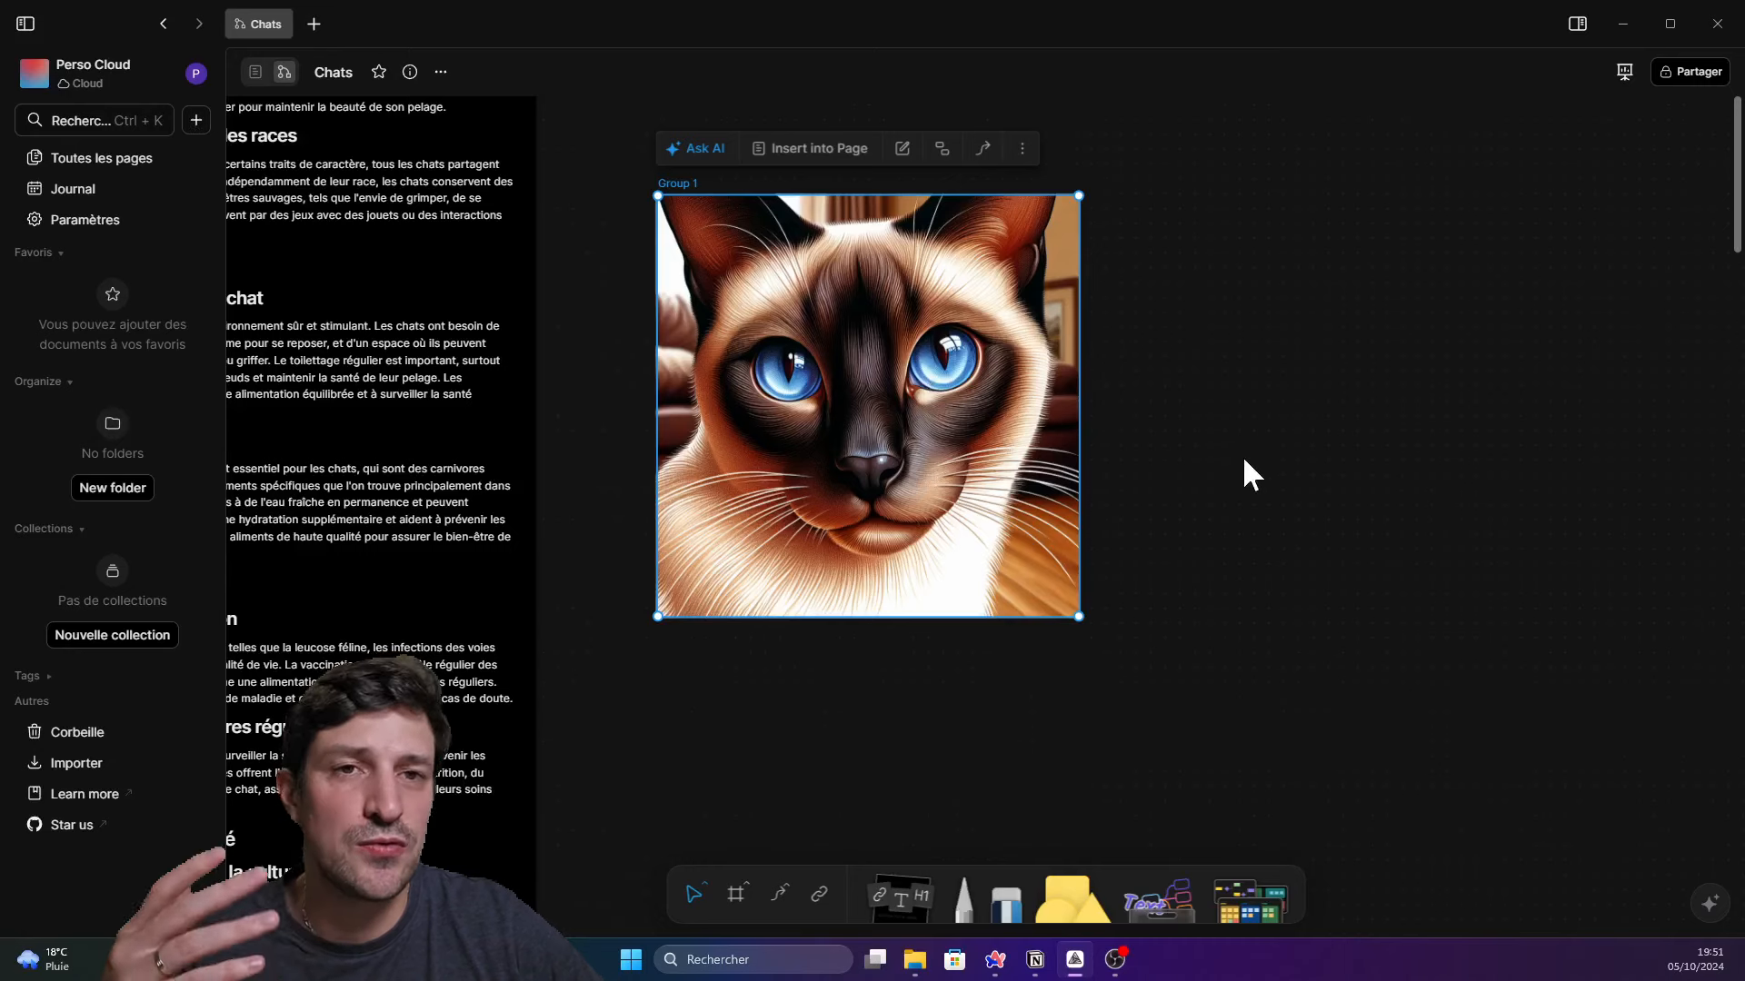
drag(1245, 454, 1274, 487)
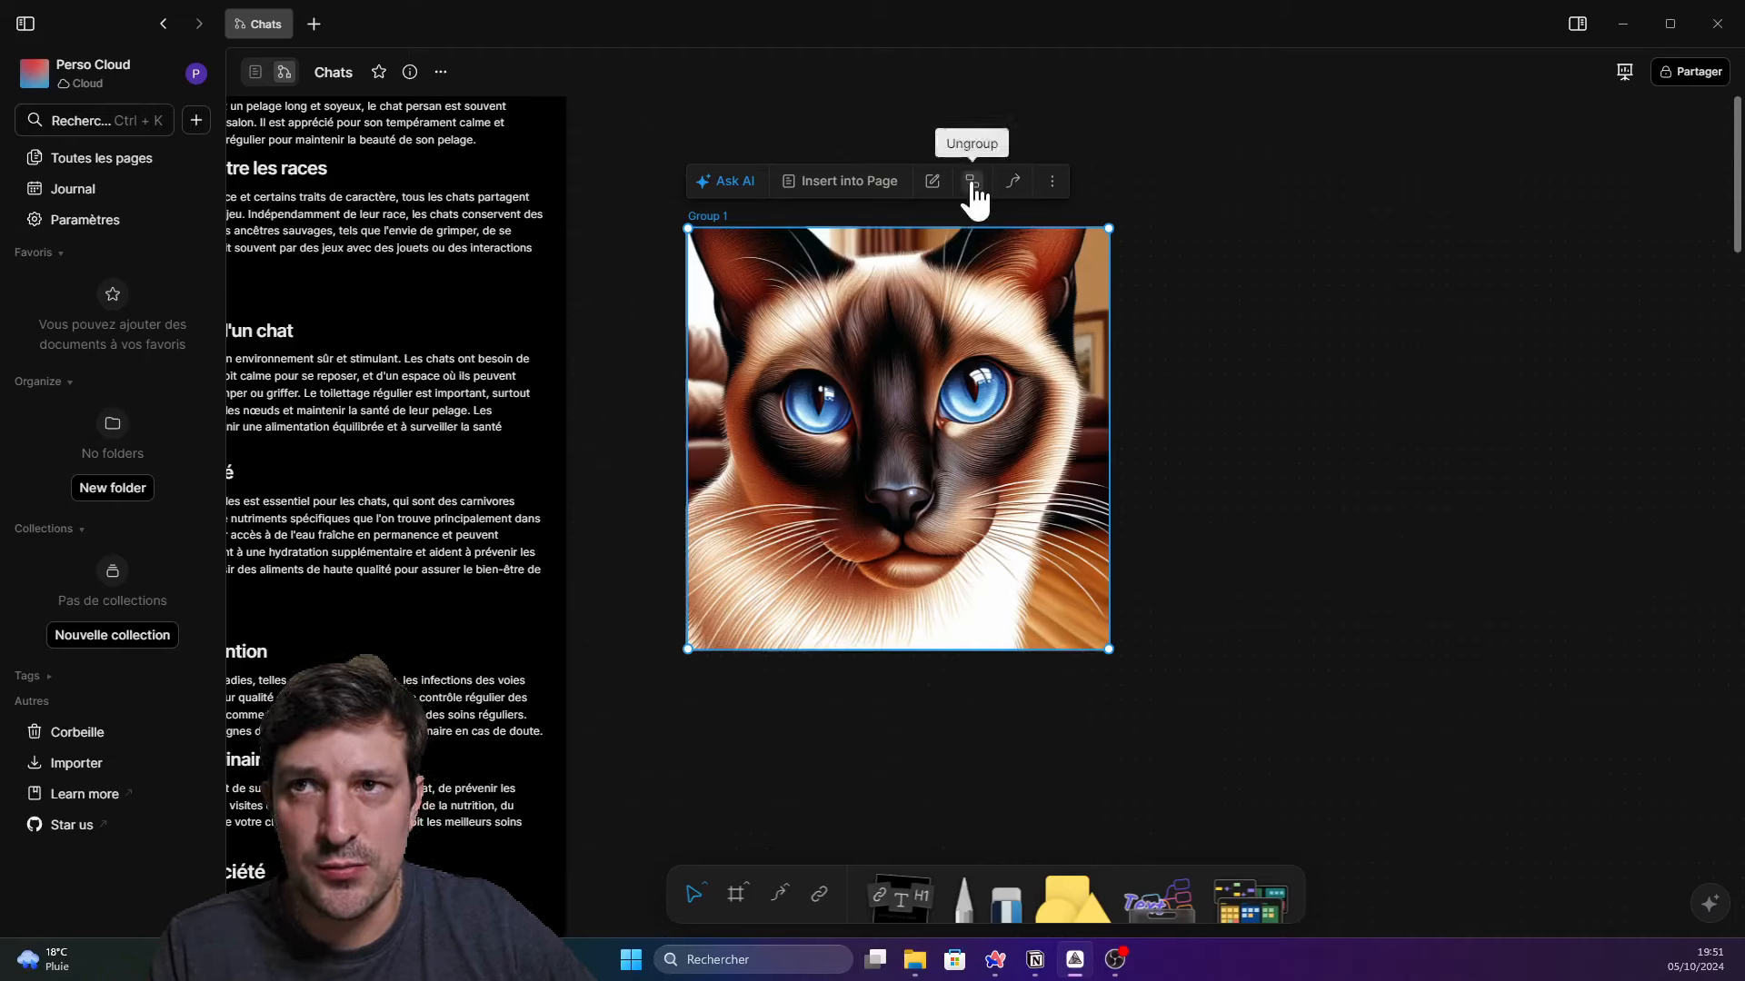
Review which AI actions are offered for the grouped cat image, and close the list
click(724, 180)
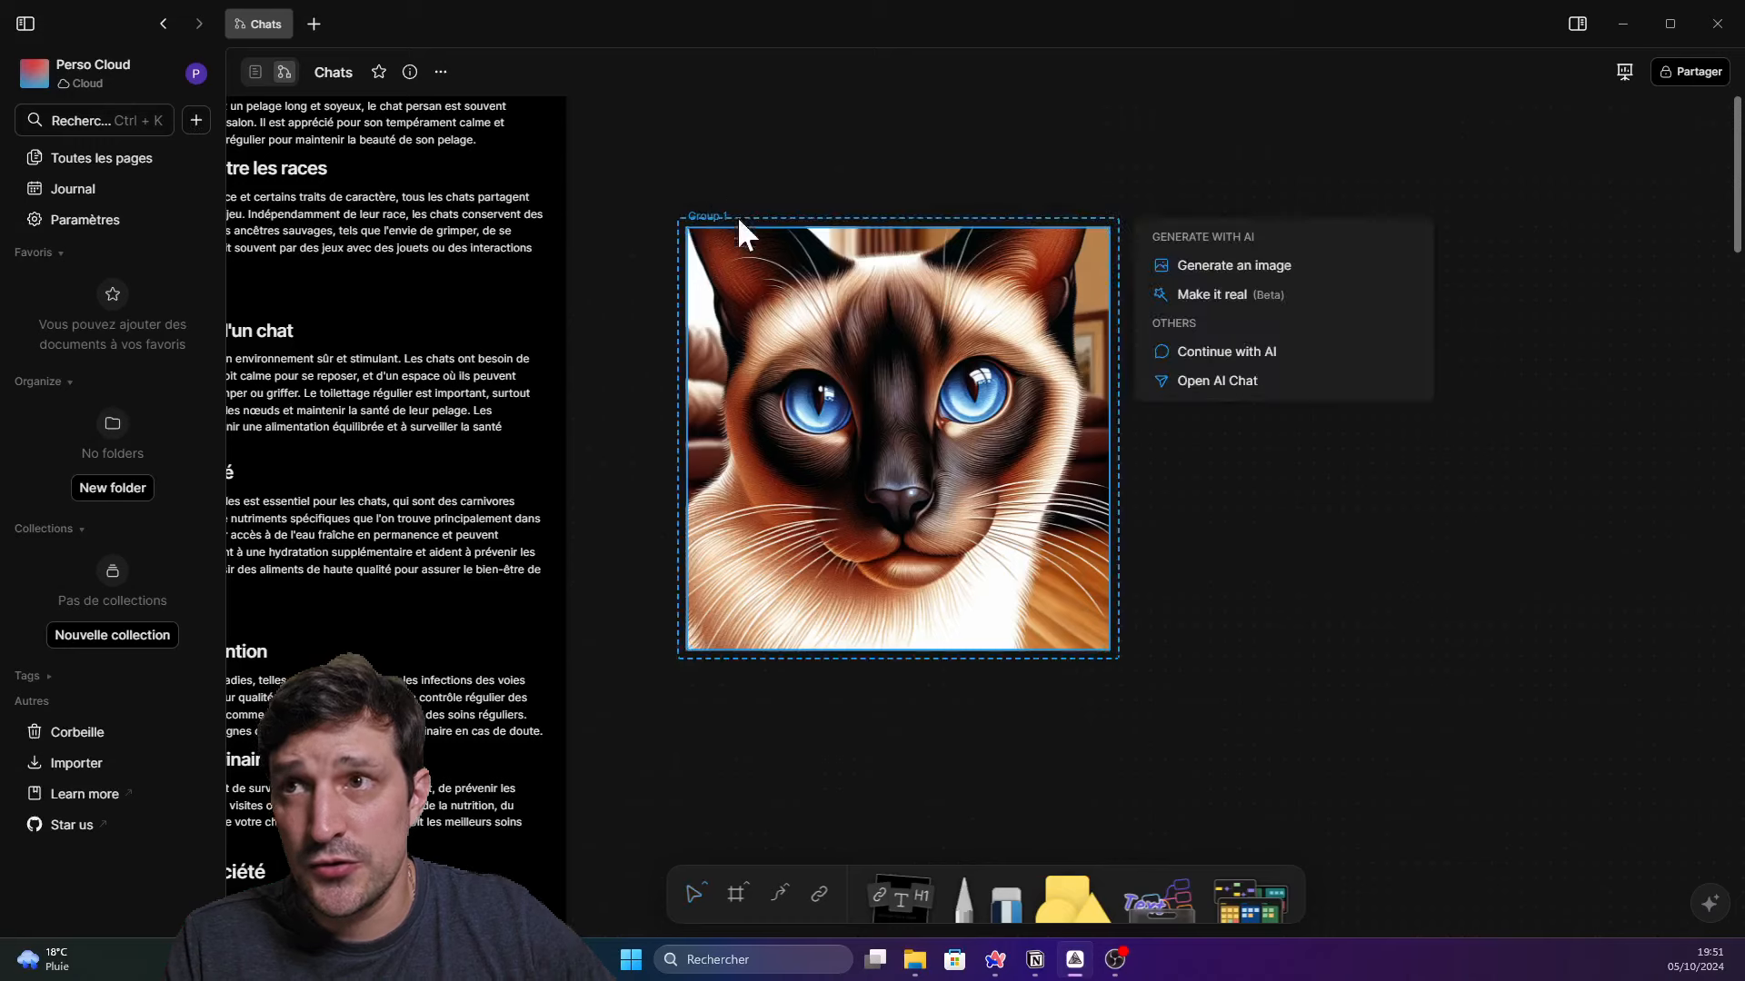
click(1077, 413)
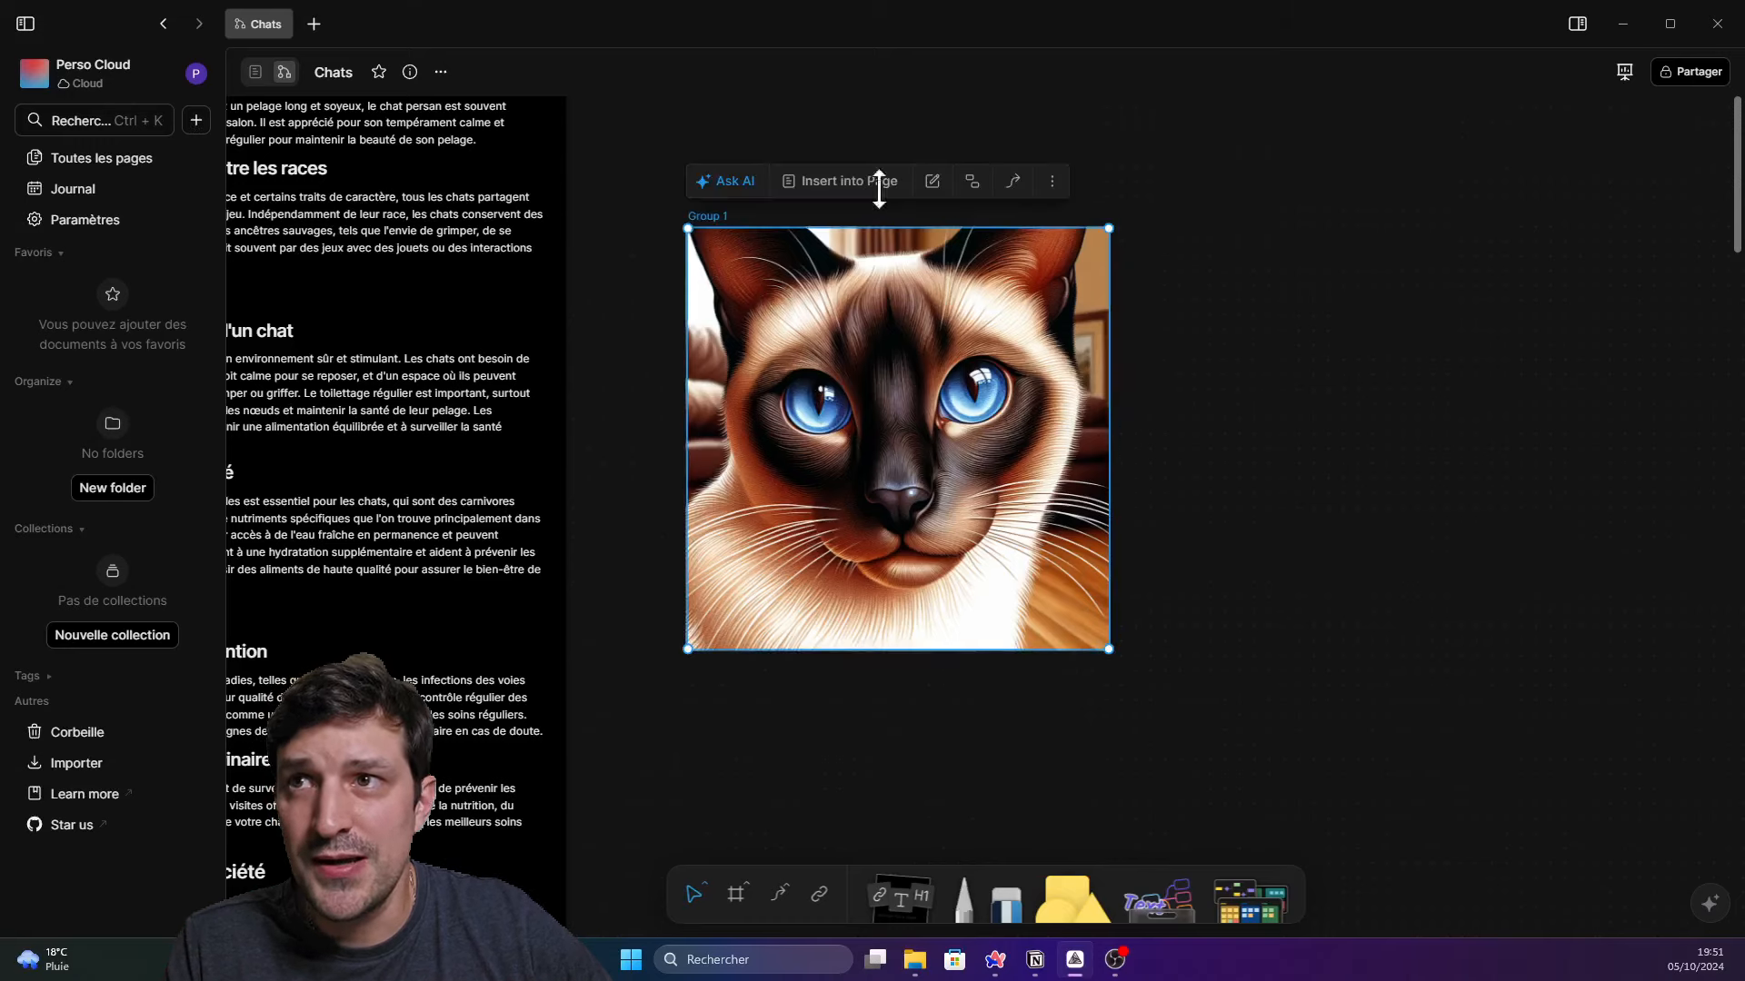
click(741, 183)
click(1052, 385)
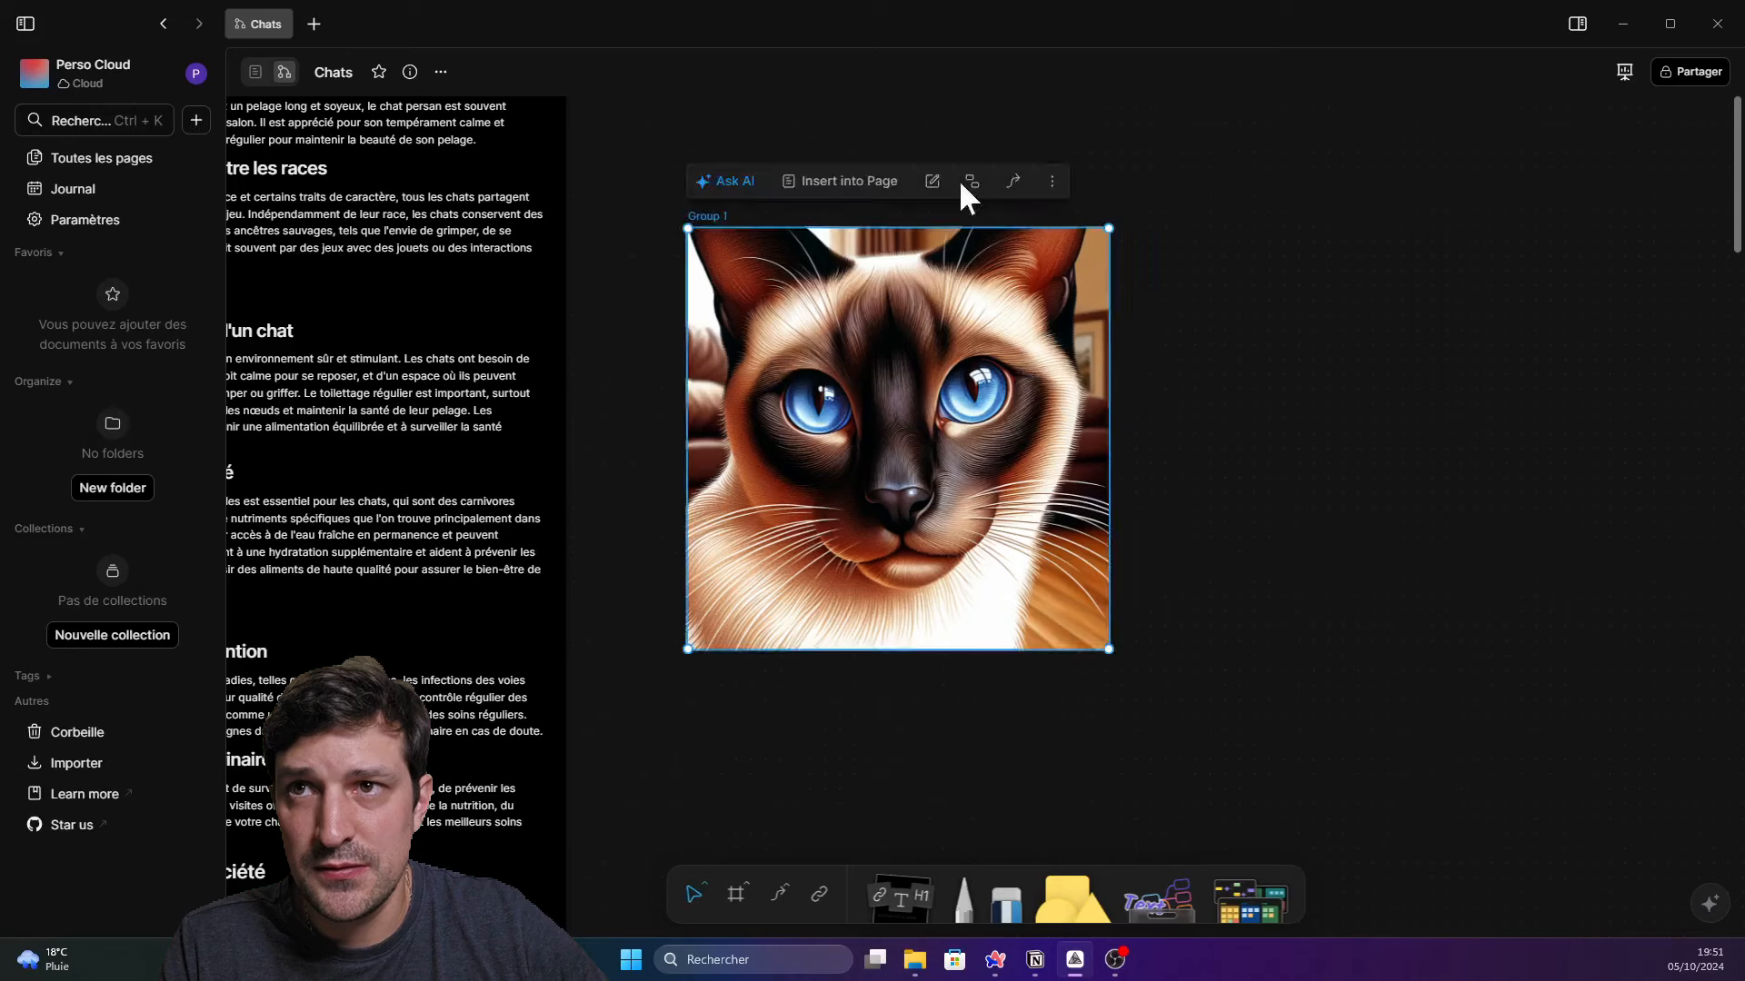
Ungroup the cat image, and insert a copy with its background removed by AI image processing below it
click(952, 179)
click(981, 395)
click(732, 186)
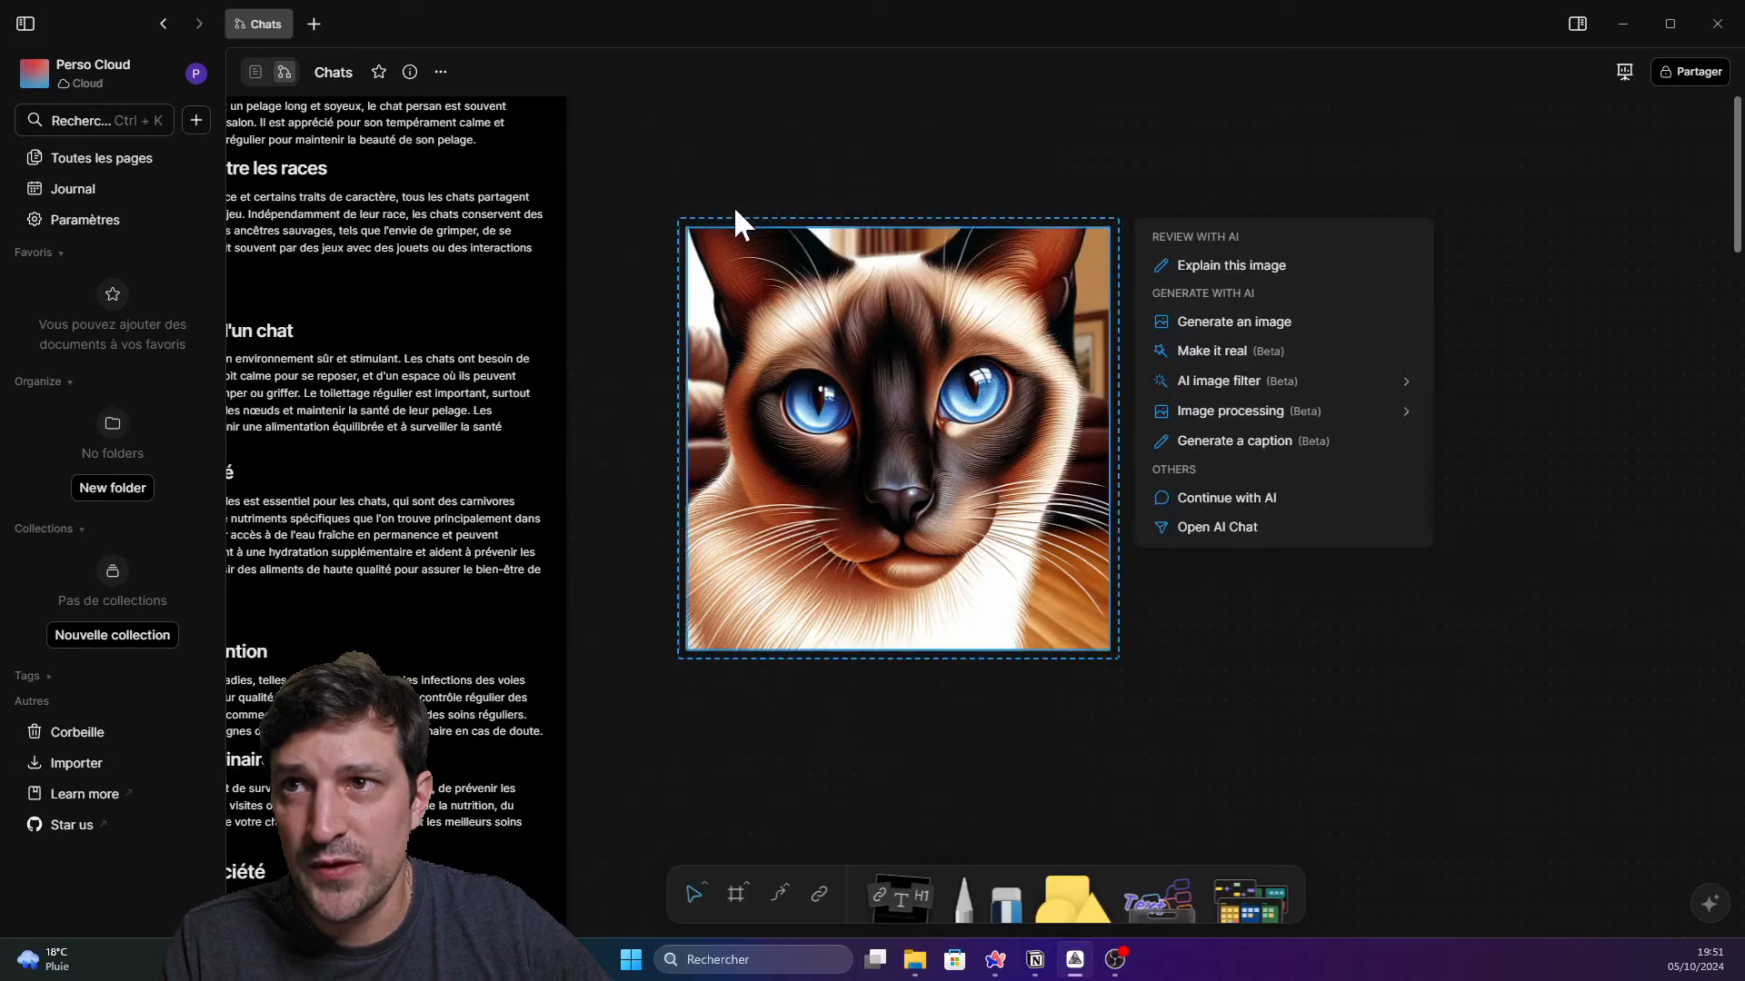
mouse_move(1290, 386)
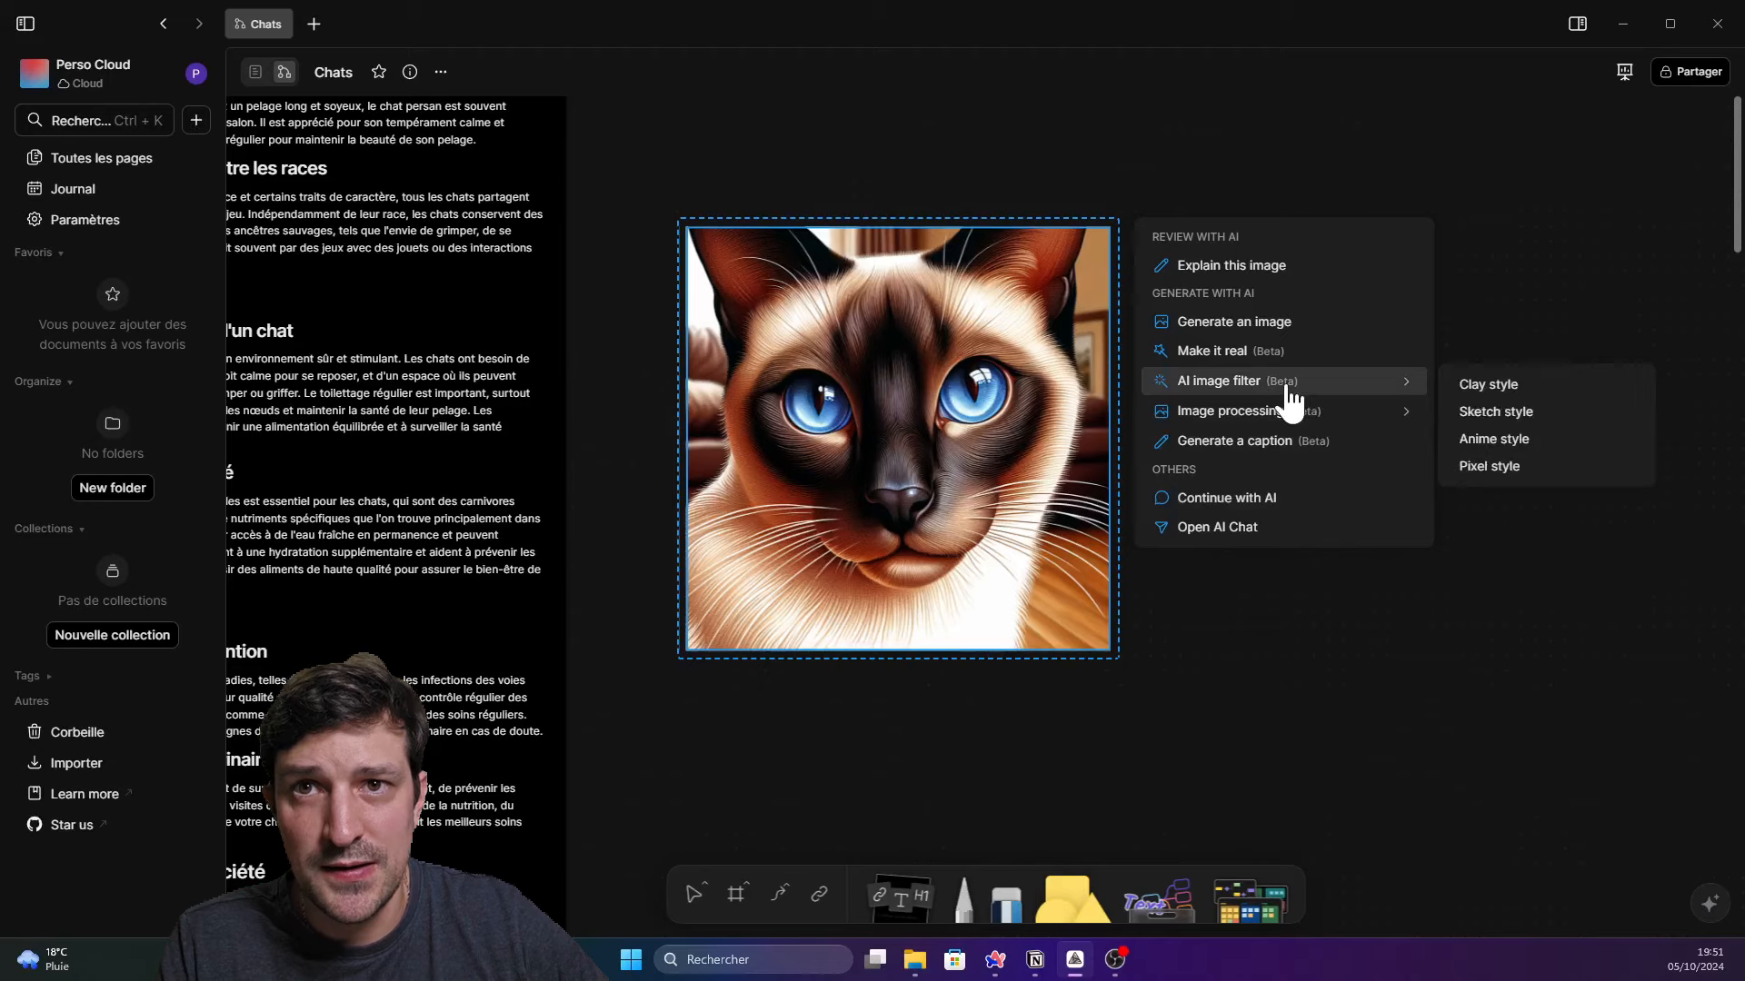
mouse_move(1305, 418)
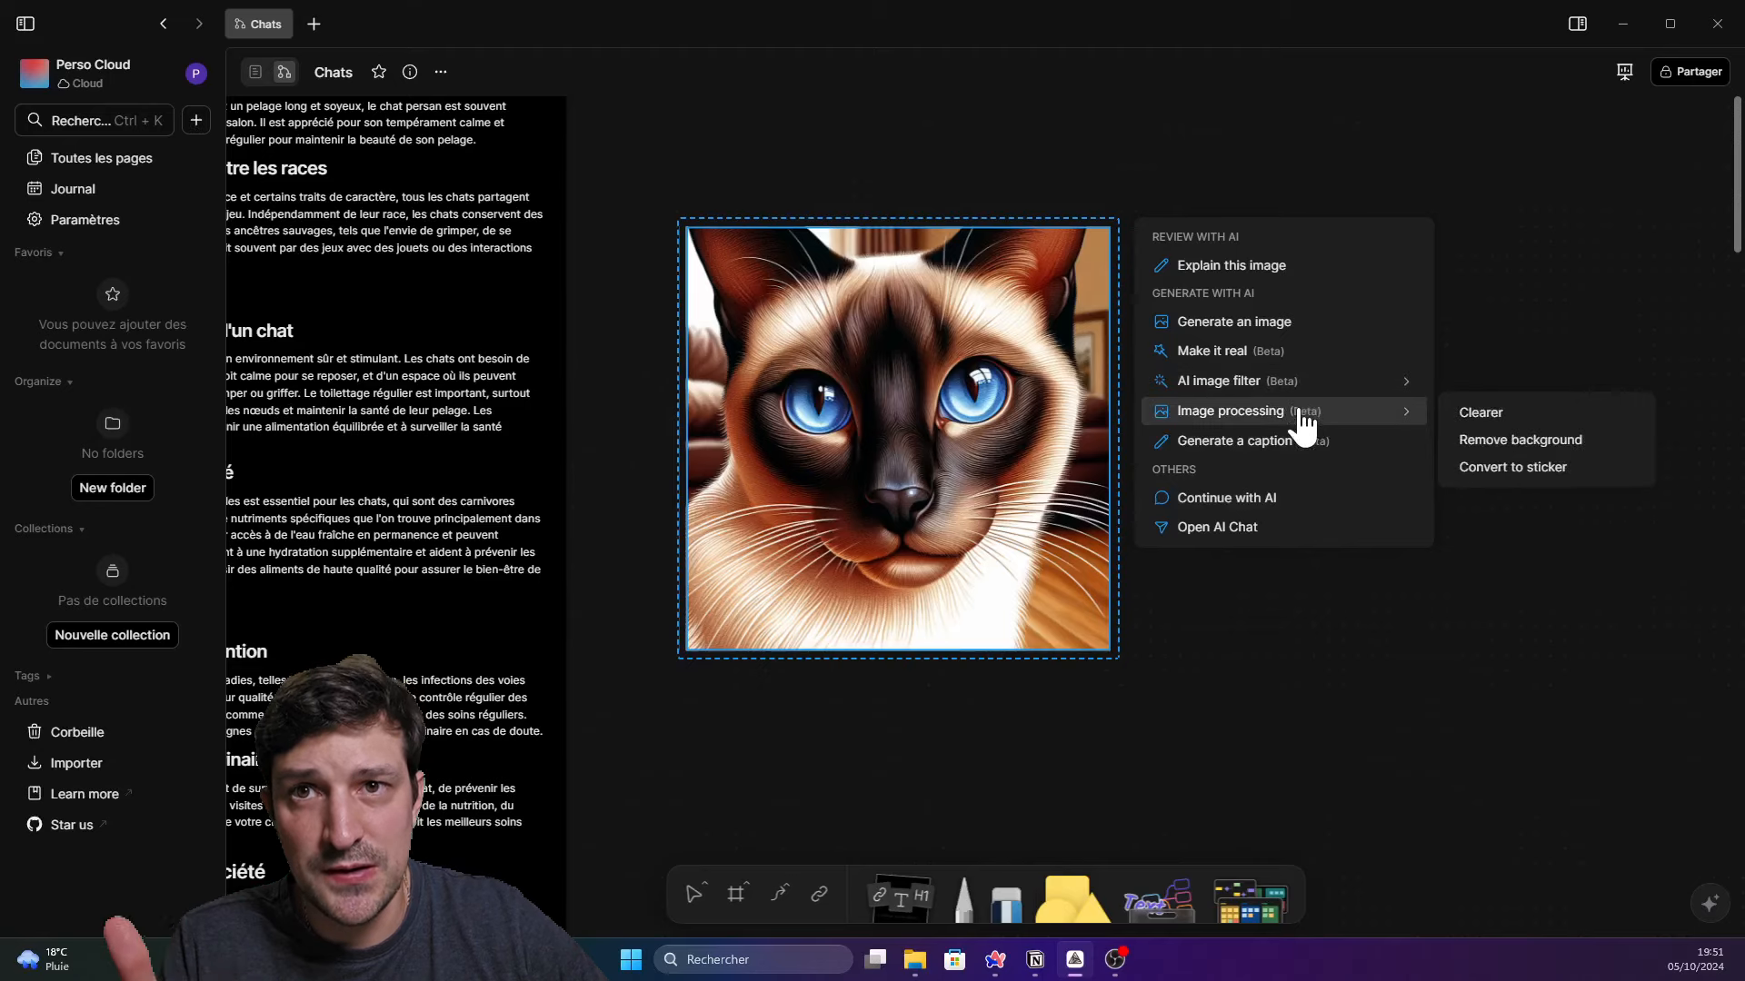
click(1511, 441)
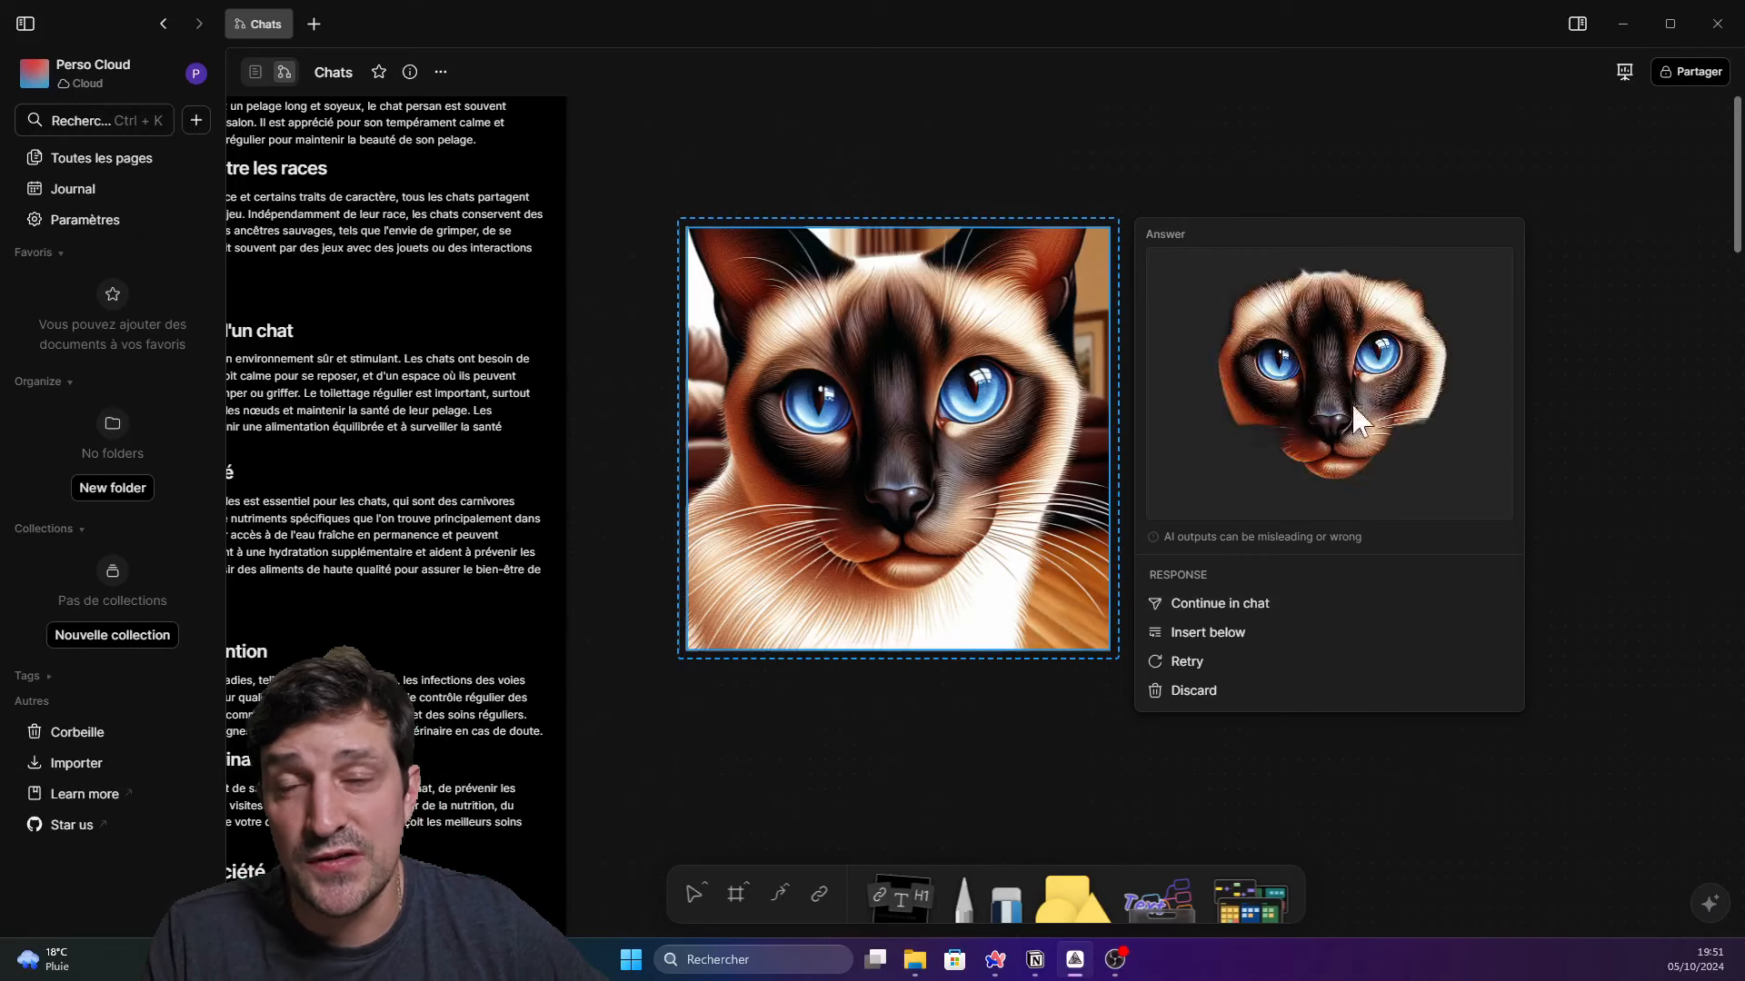
click(1247, 631)
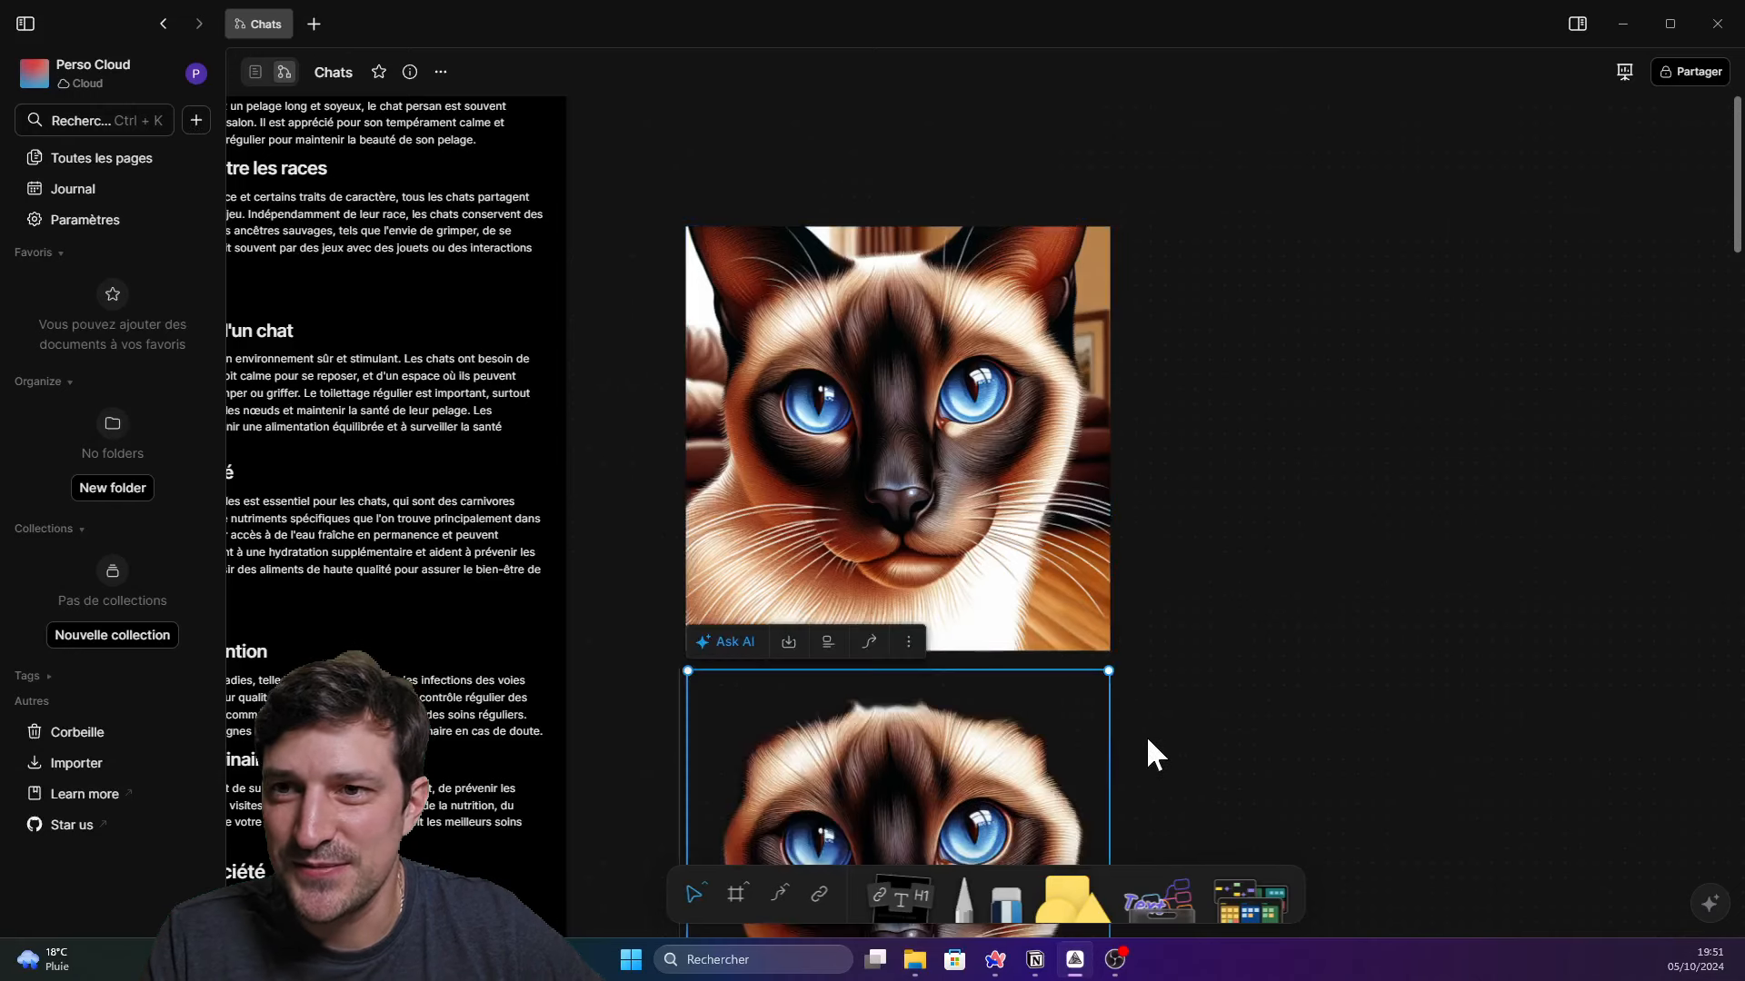
Try to convert the original cat image to a sticker with AI image processing
scroll(1147, 734, down, 6)
scroll(827, 499, up, 8)
click(1011, 670)
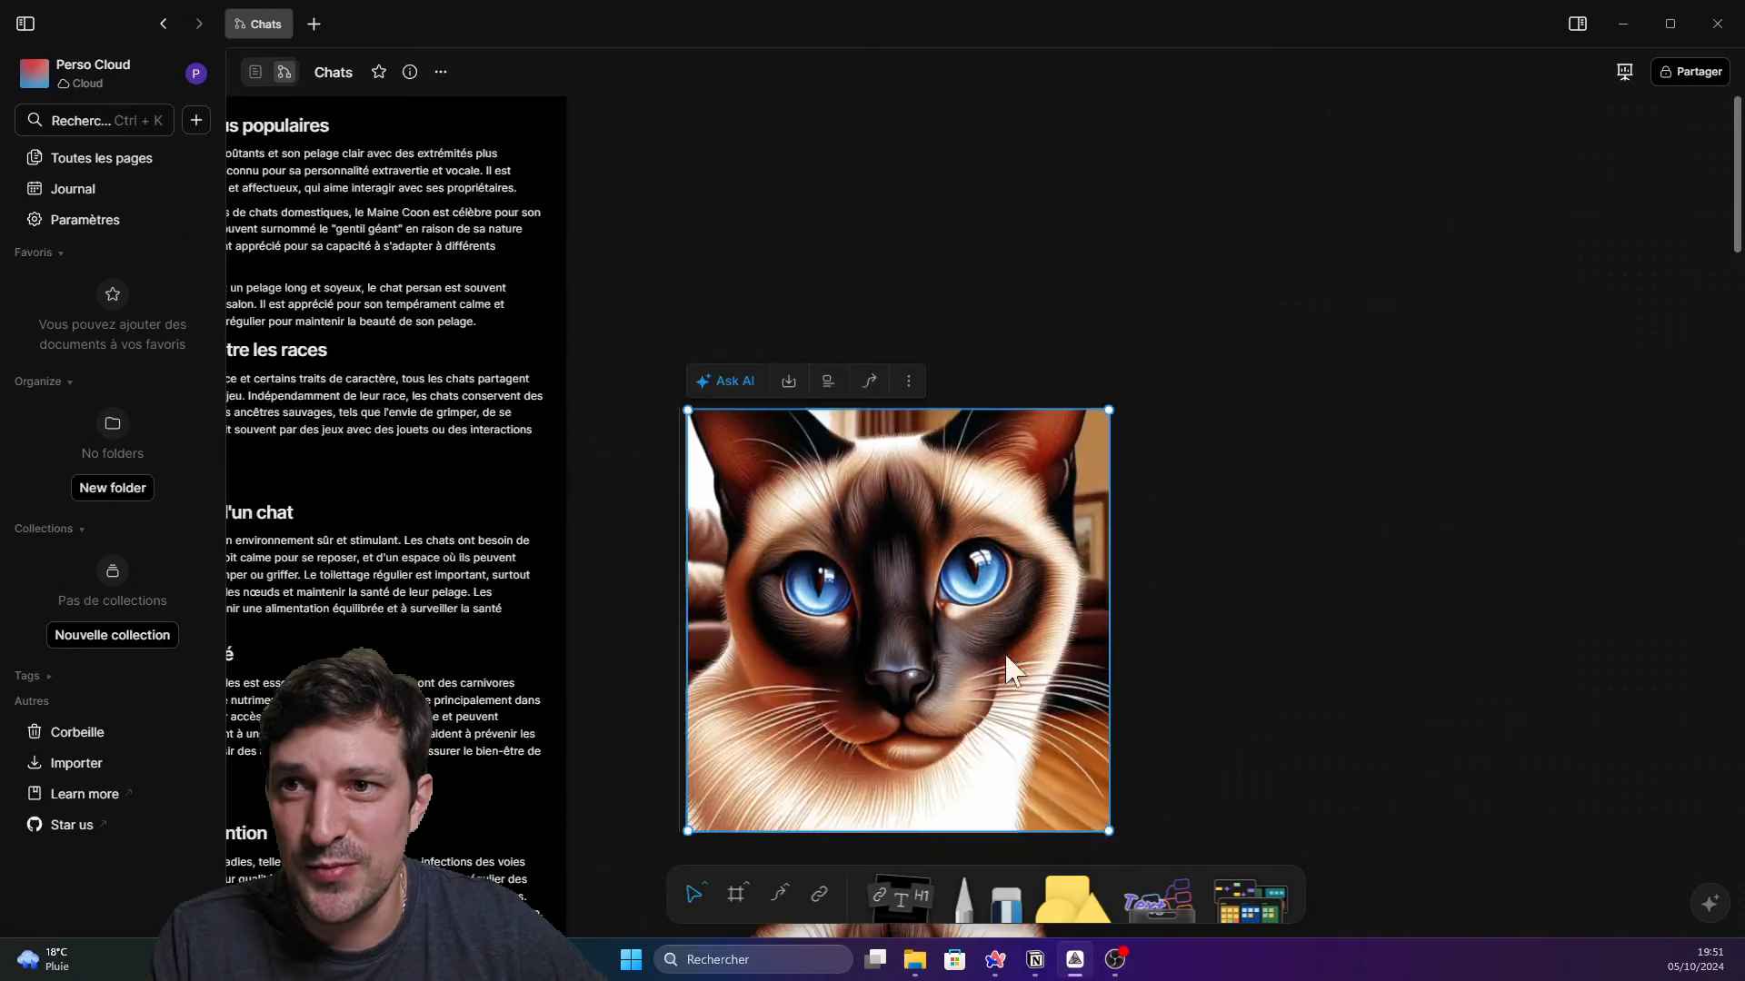
click(726, 386)
mouse_move(1285, 564)
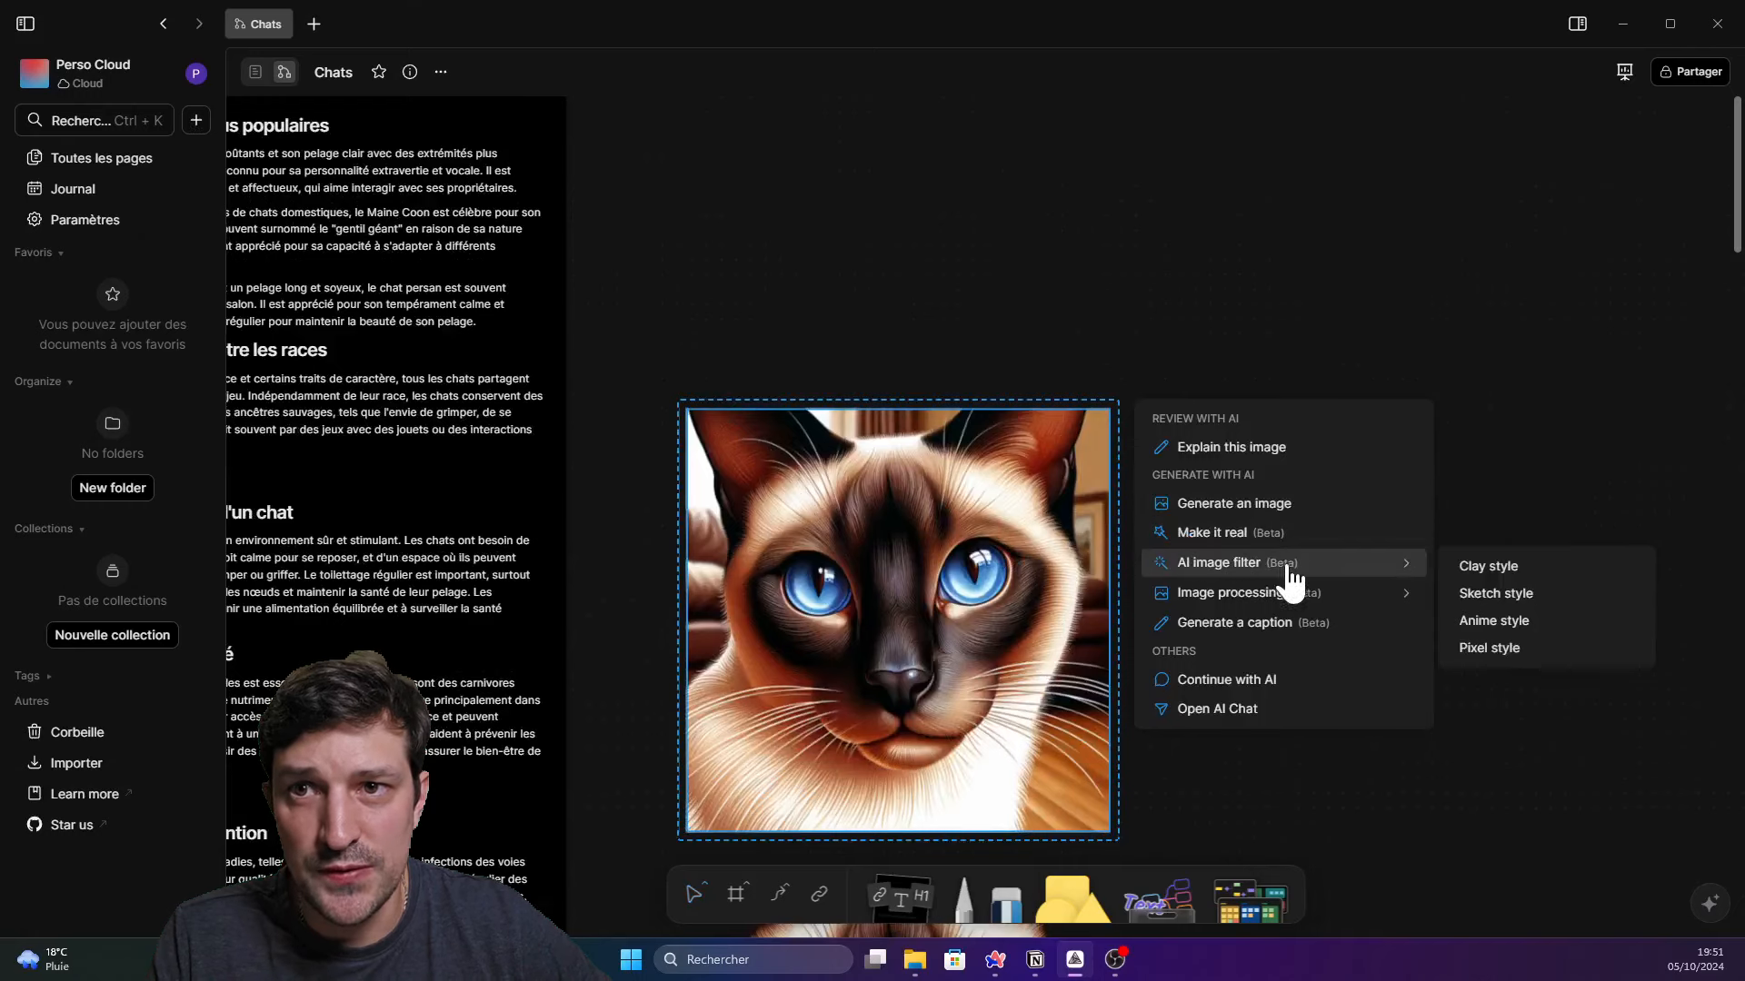
mouse_move(1309, 595)
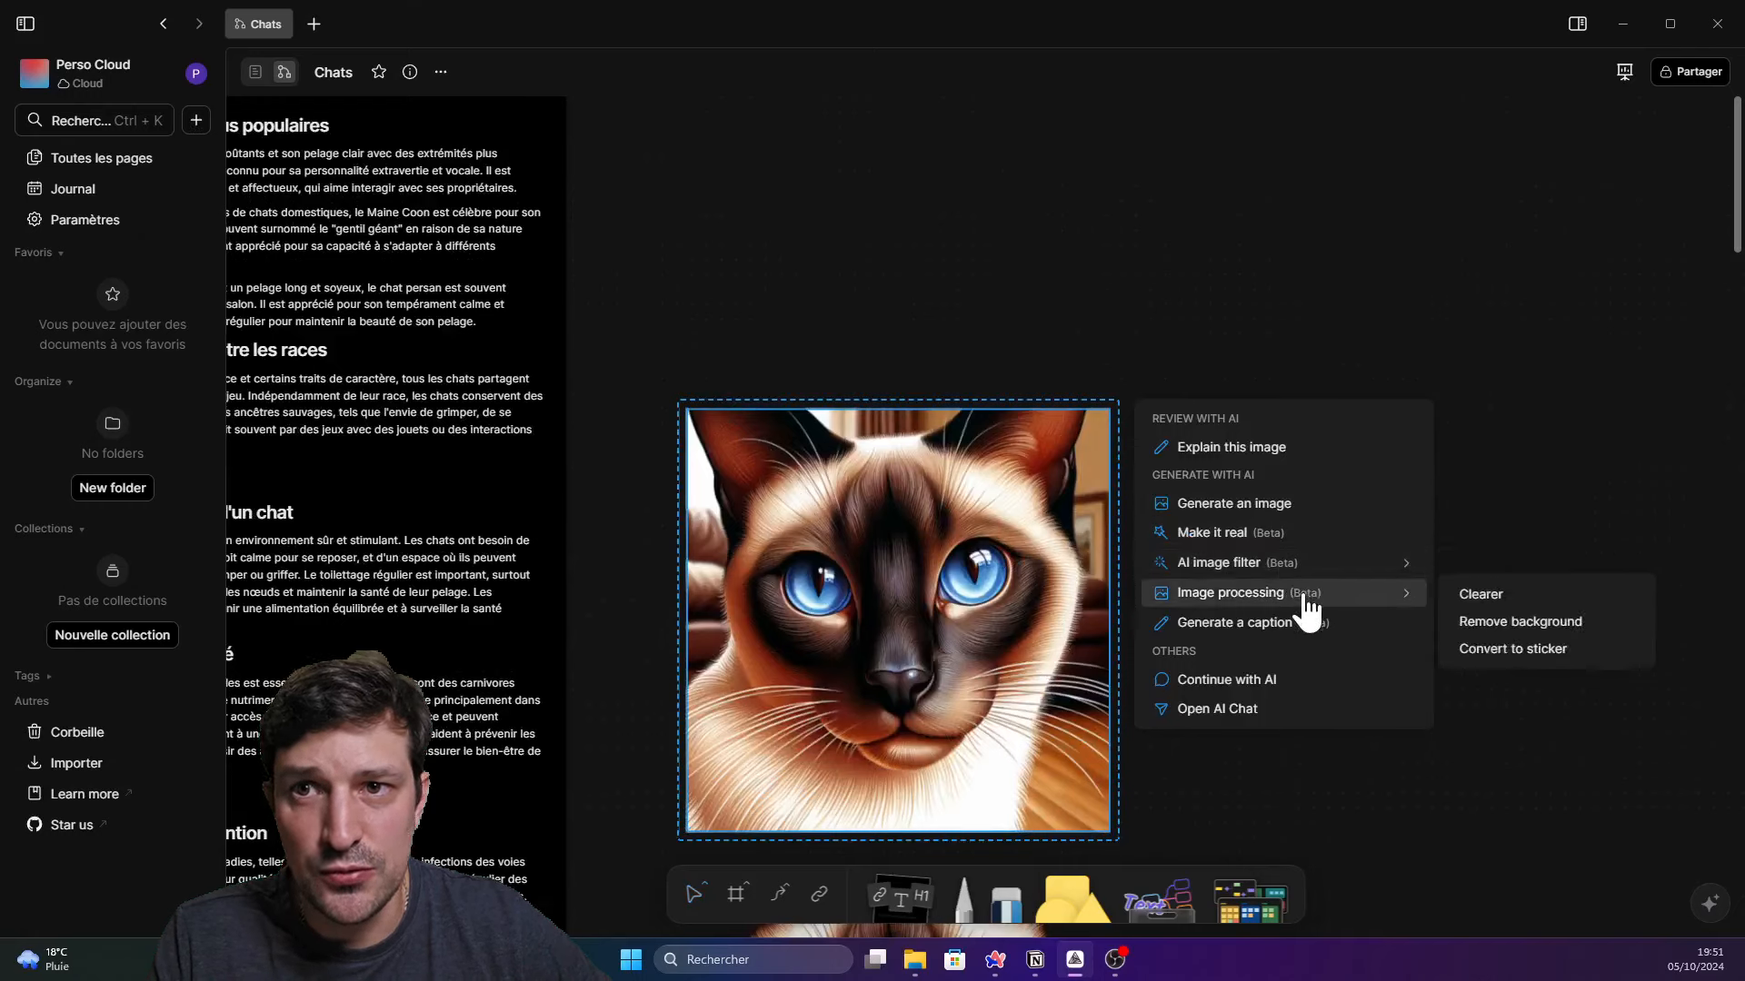
click(1501, 651)
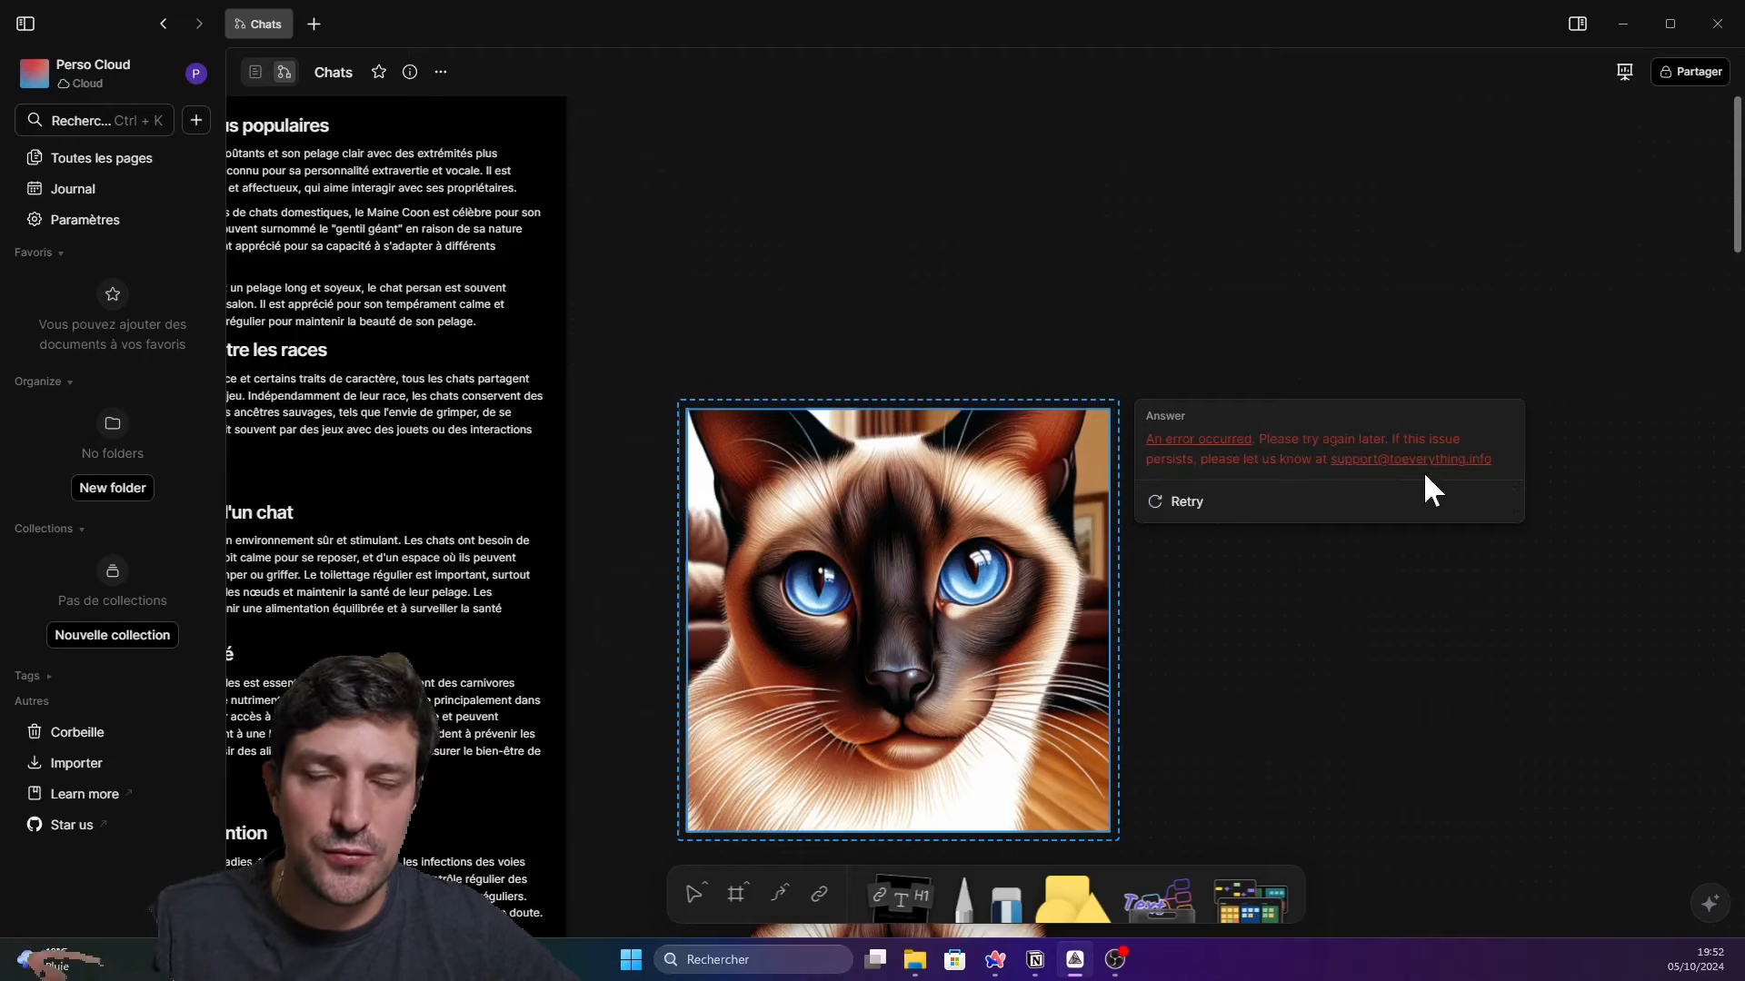
click(1211, 542)
Try to generate an AI caption for the original cat image
click(995, 511)
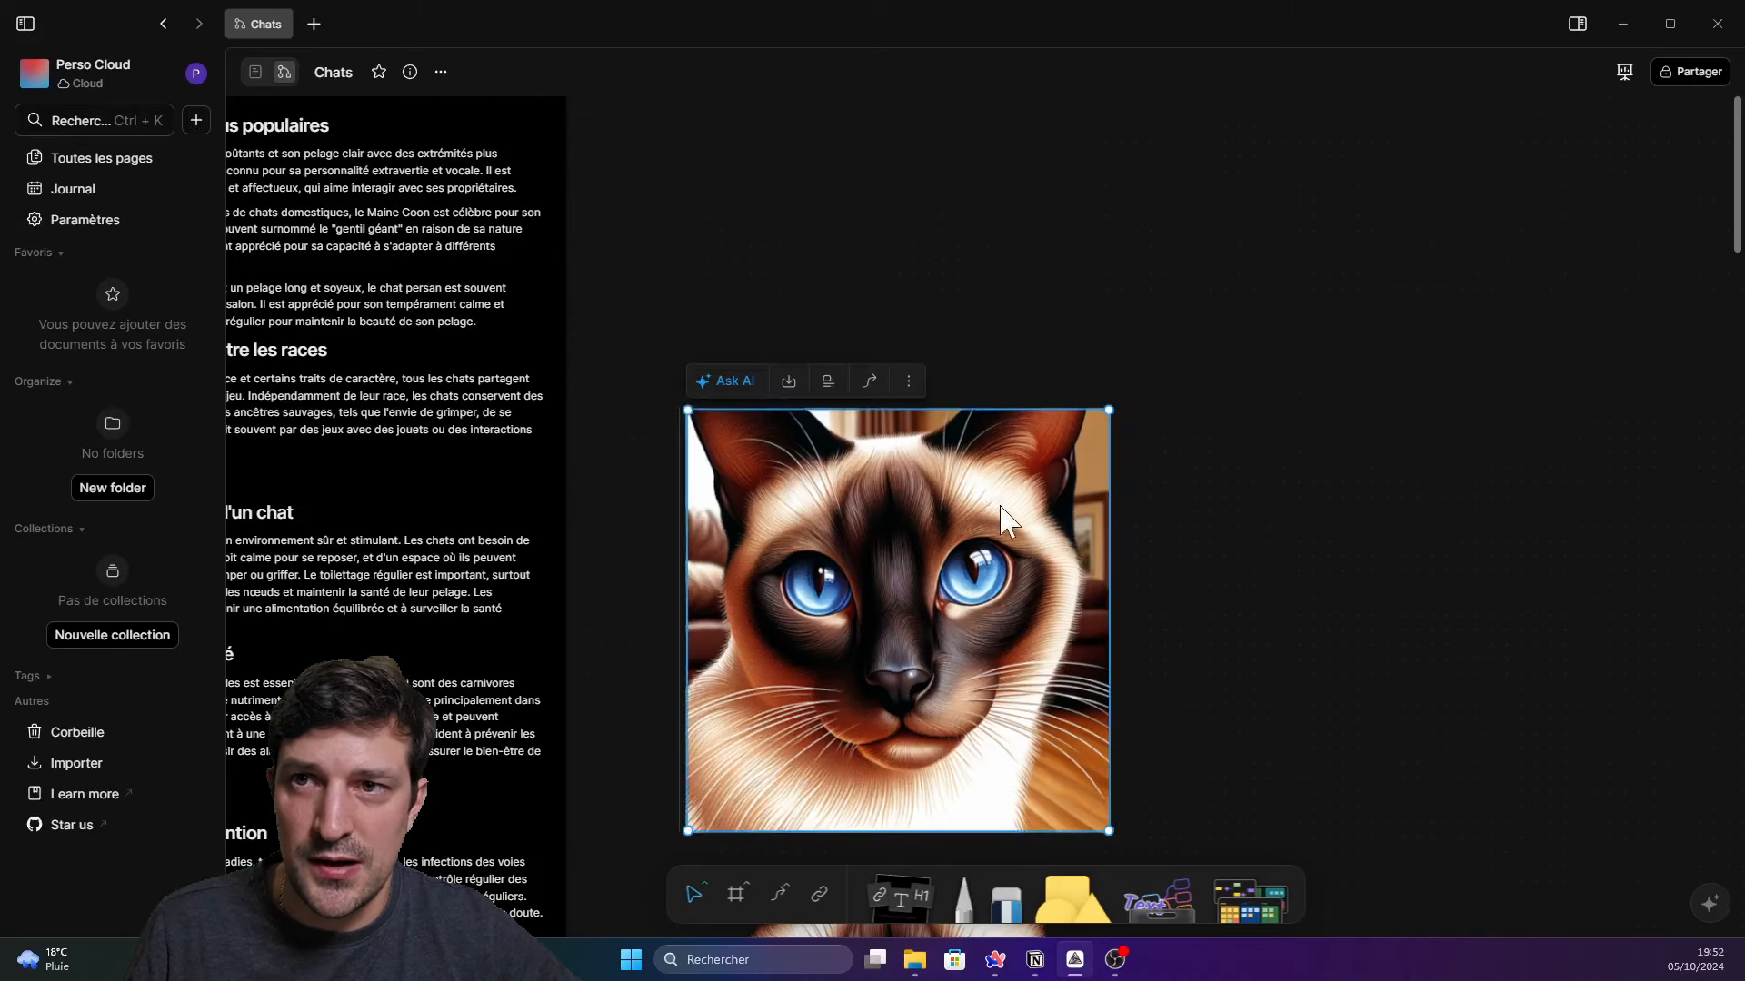
click(724, 382)
mouse_move(1268, 604)
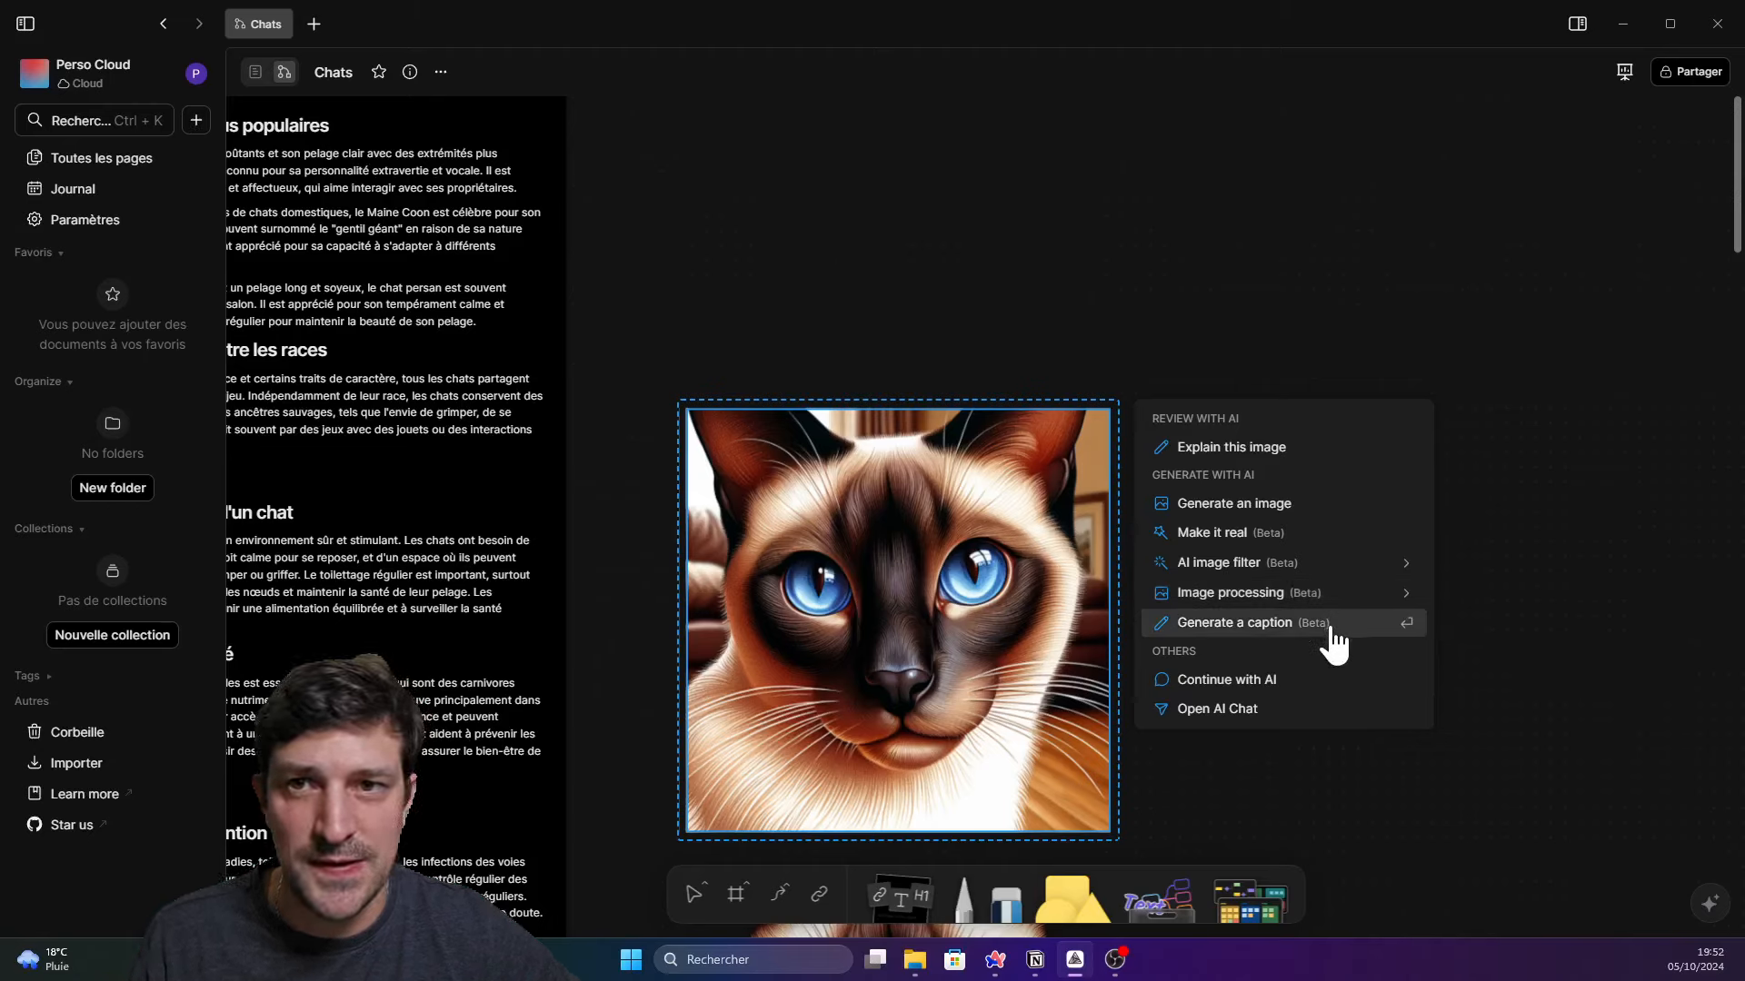
click(1268, 623)
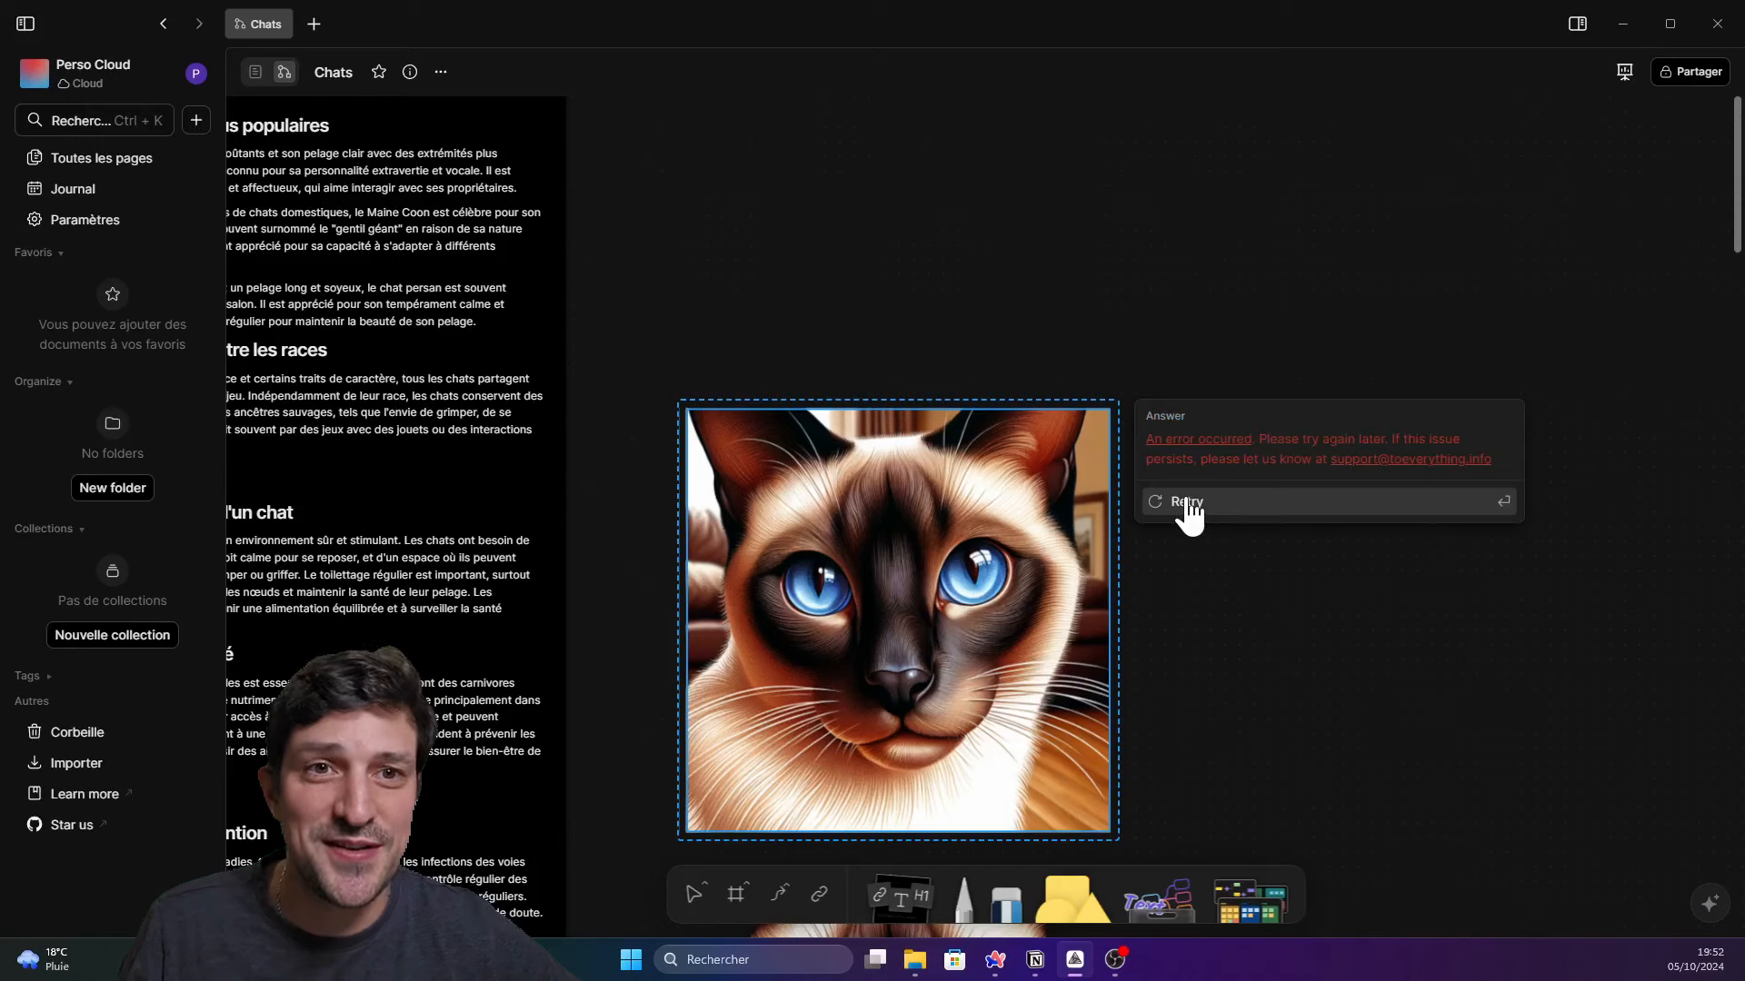
click(1251, 559)
Apply the Pixel style AI image filter to the original cat image and insert the result below it
click(945, 482)
click(752, 385)
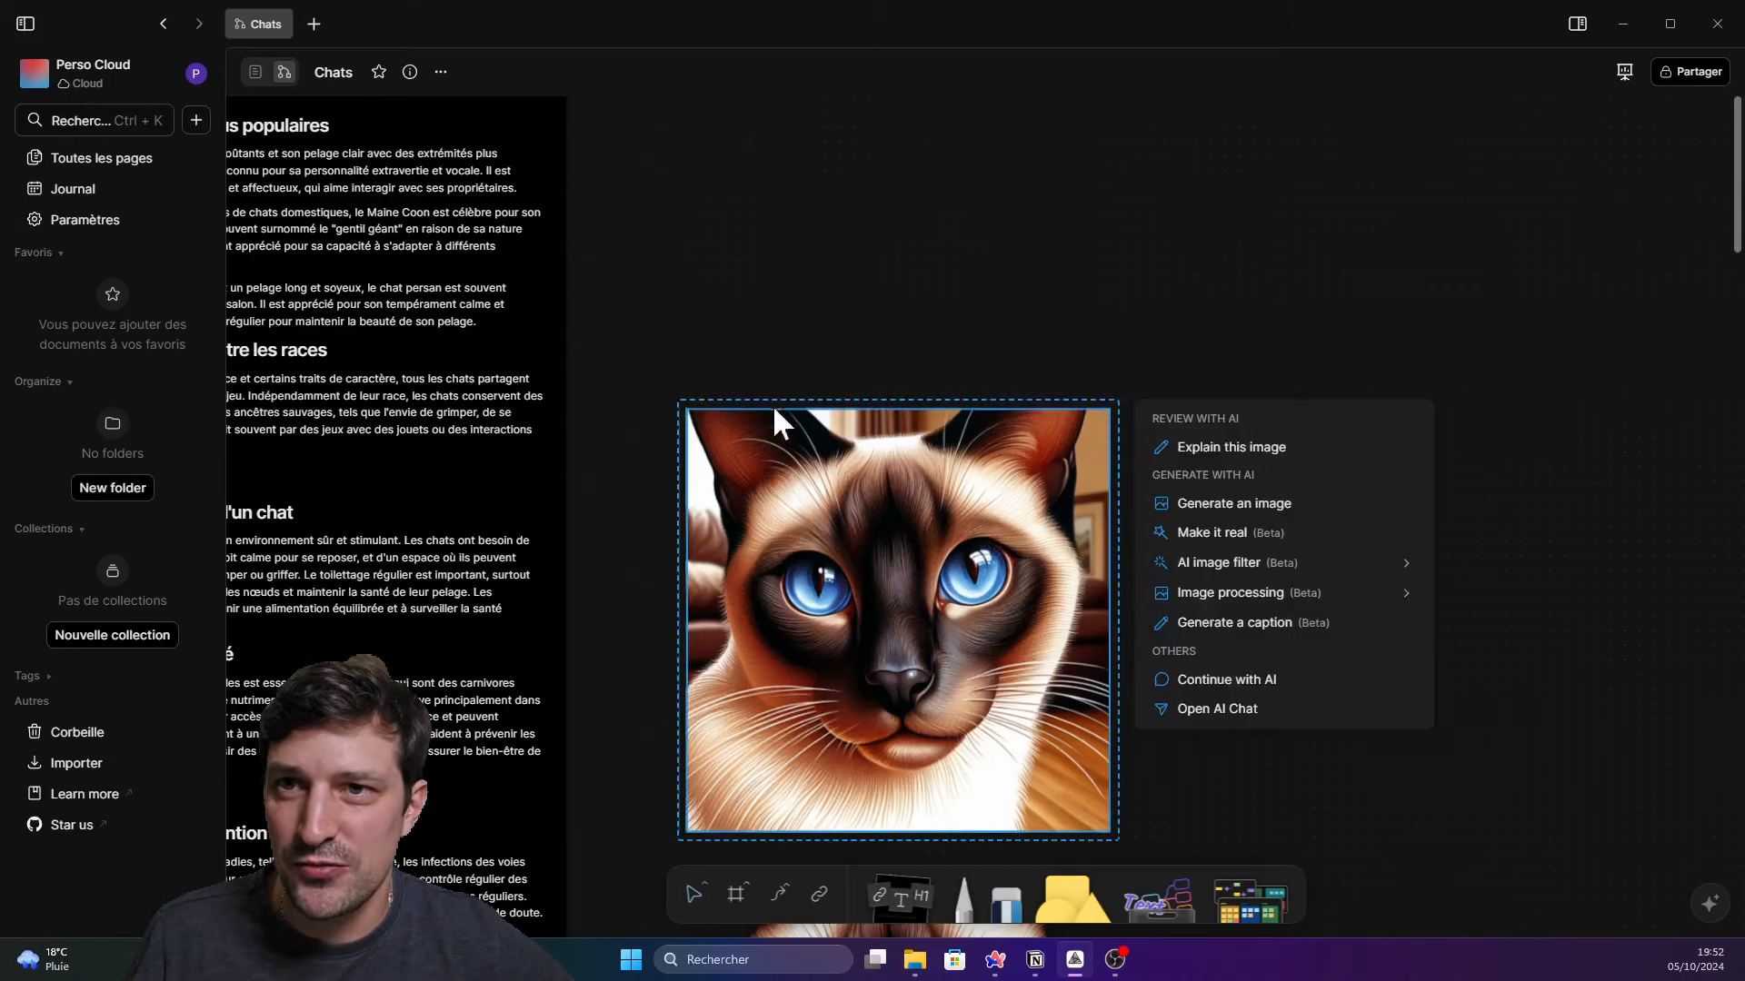
mouse_move(1234, 567)
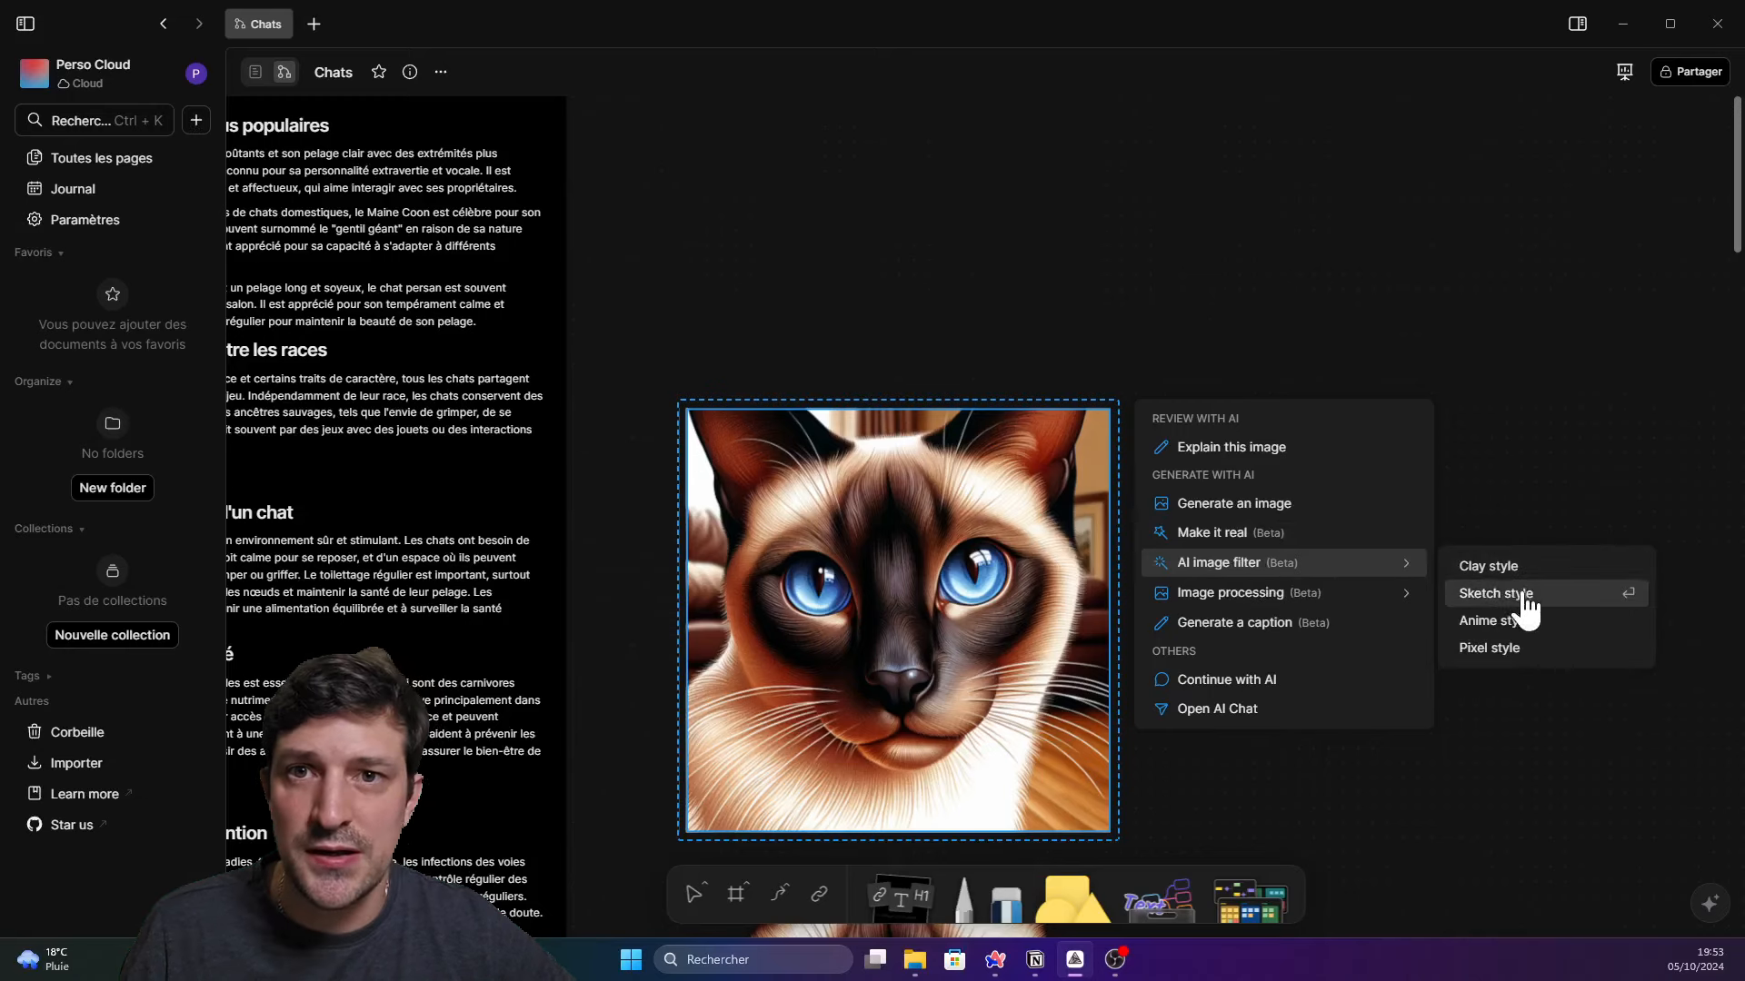
click(1508, 651)
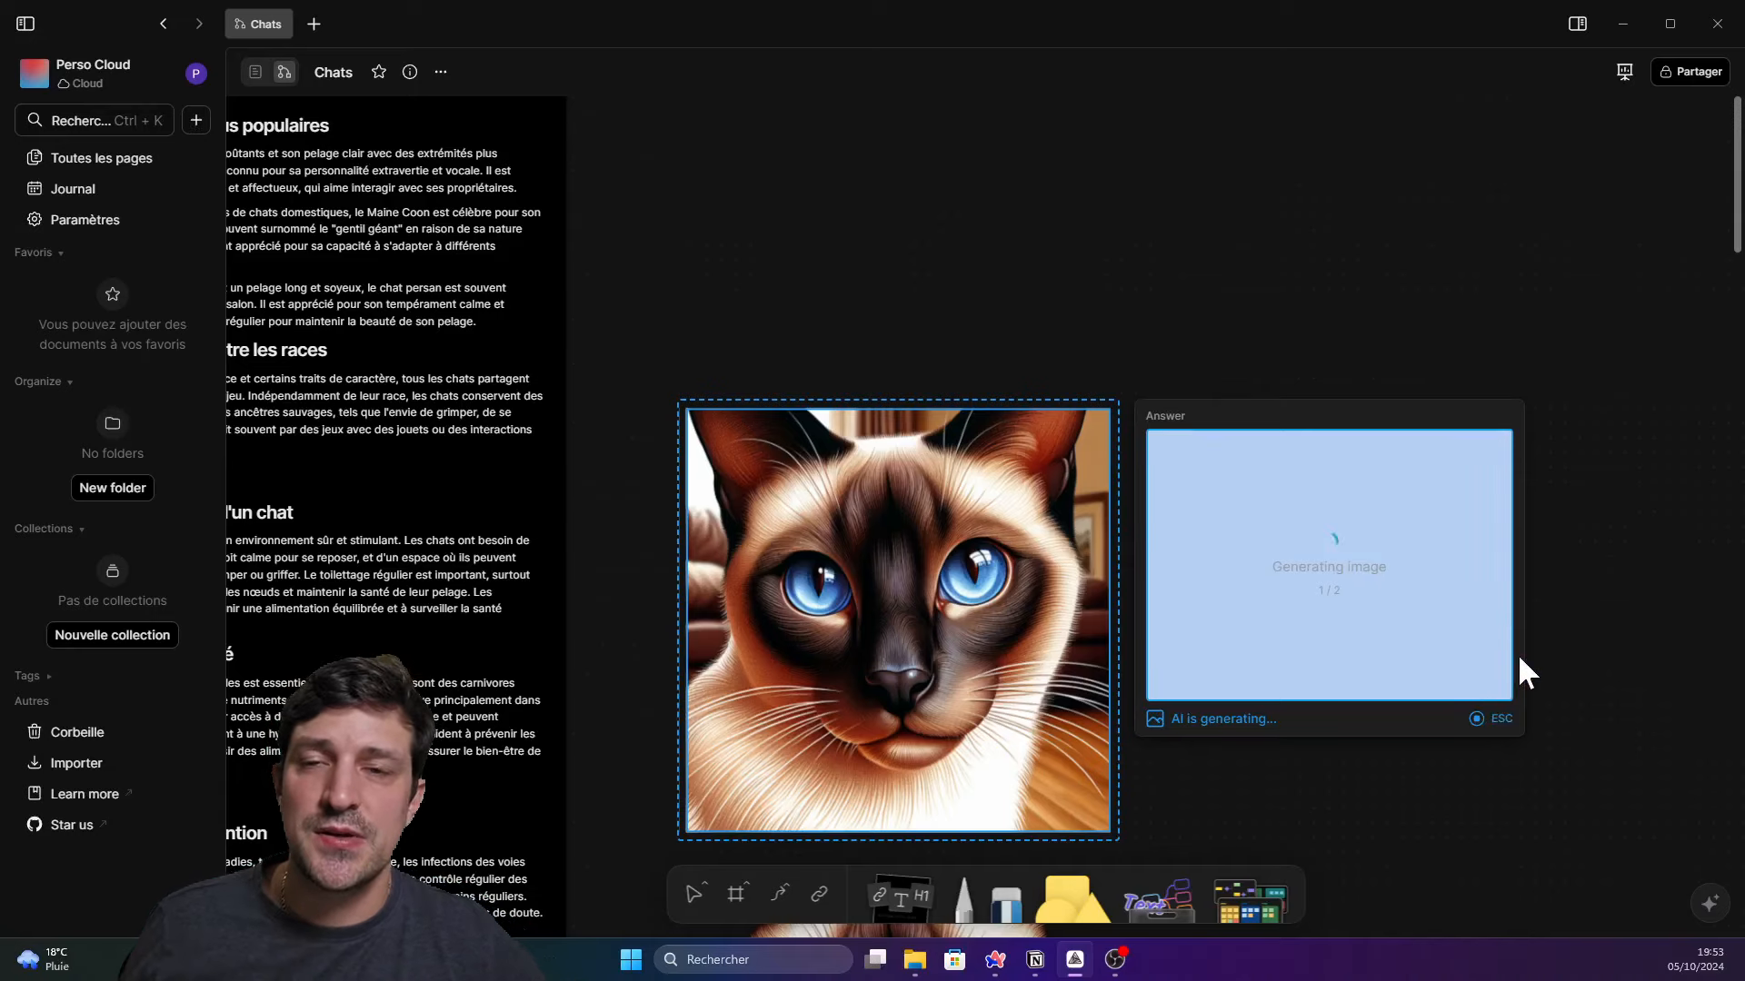
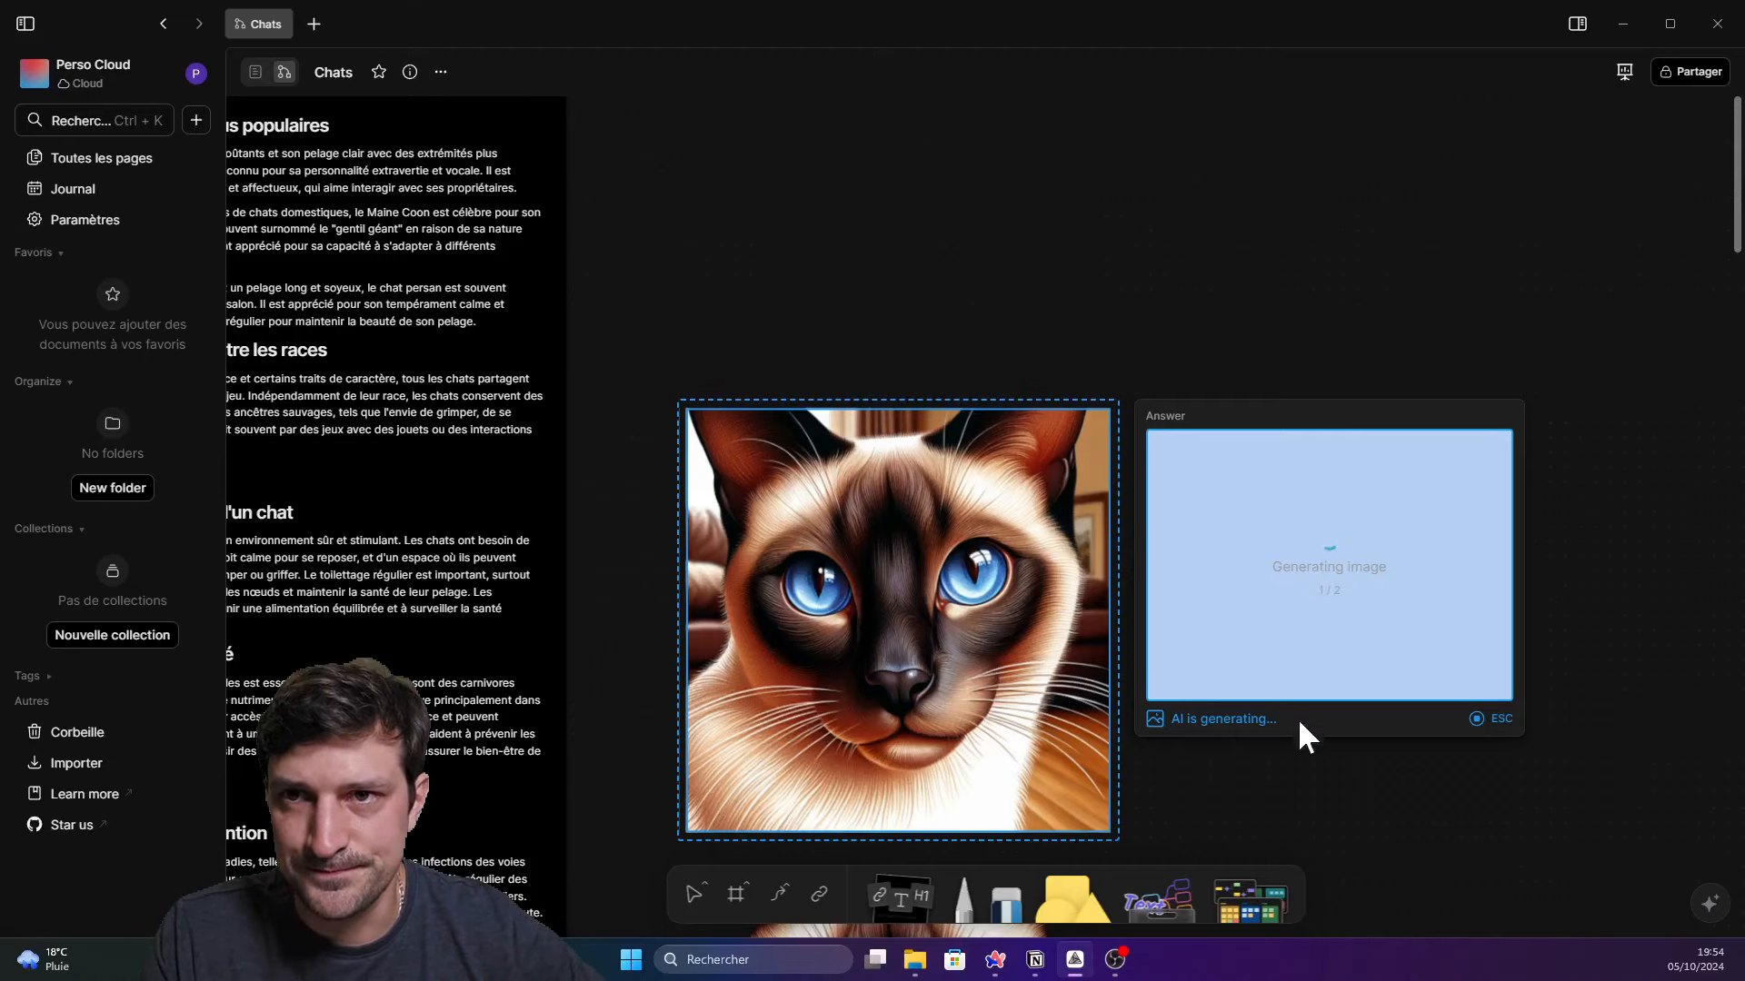
key(Escape)
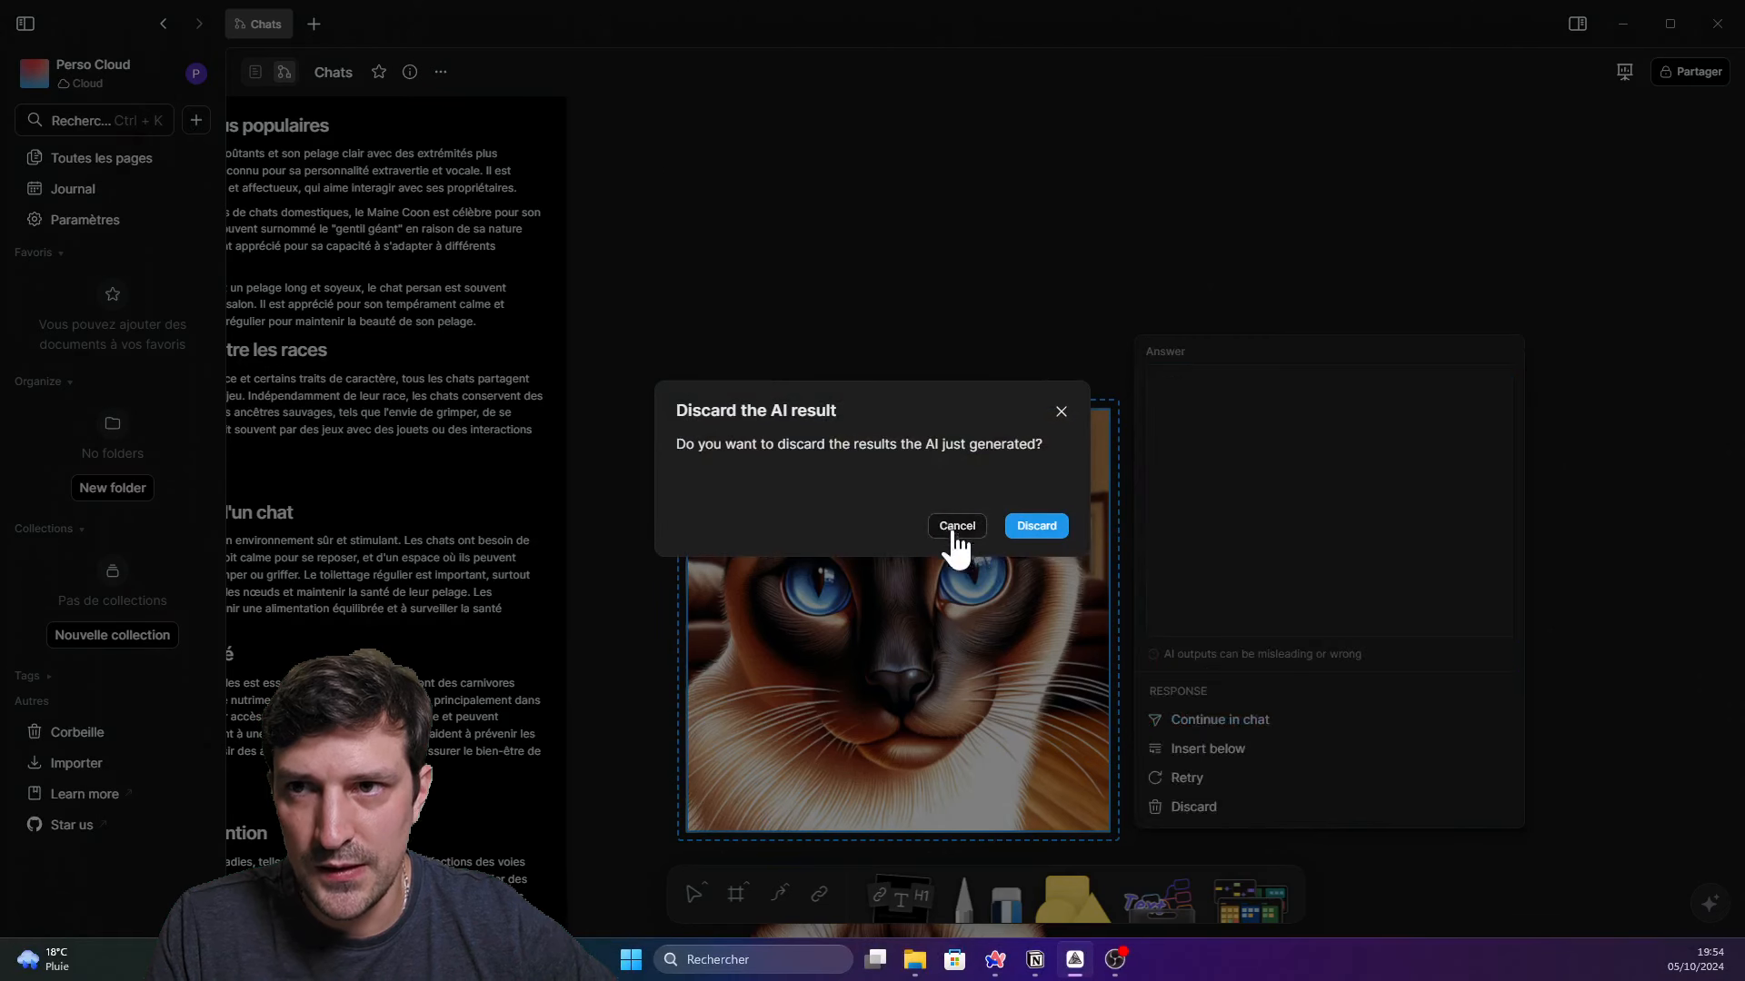
click(954, 524)
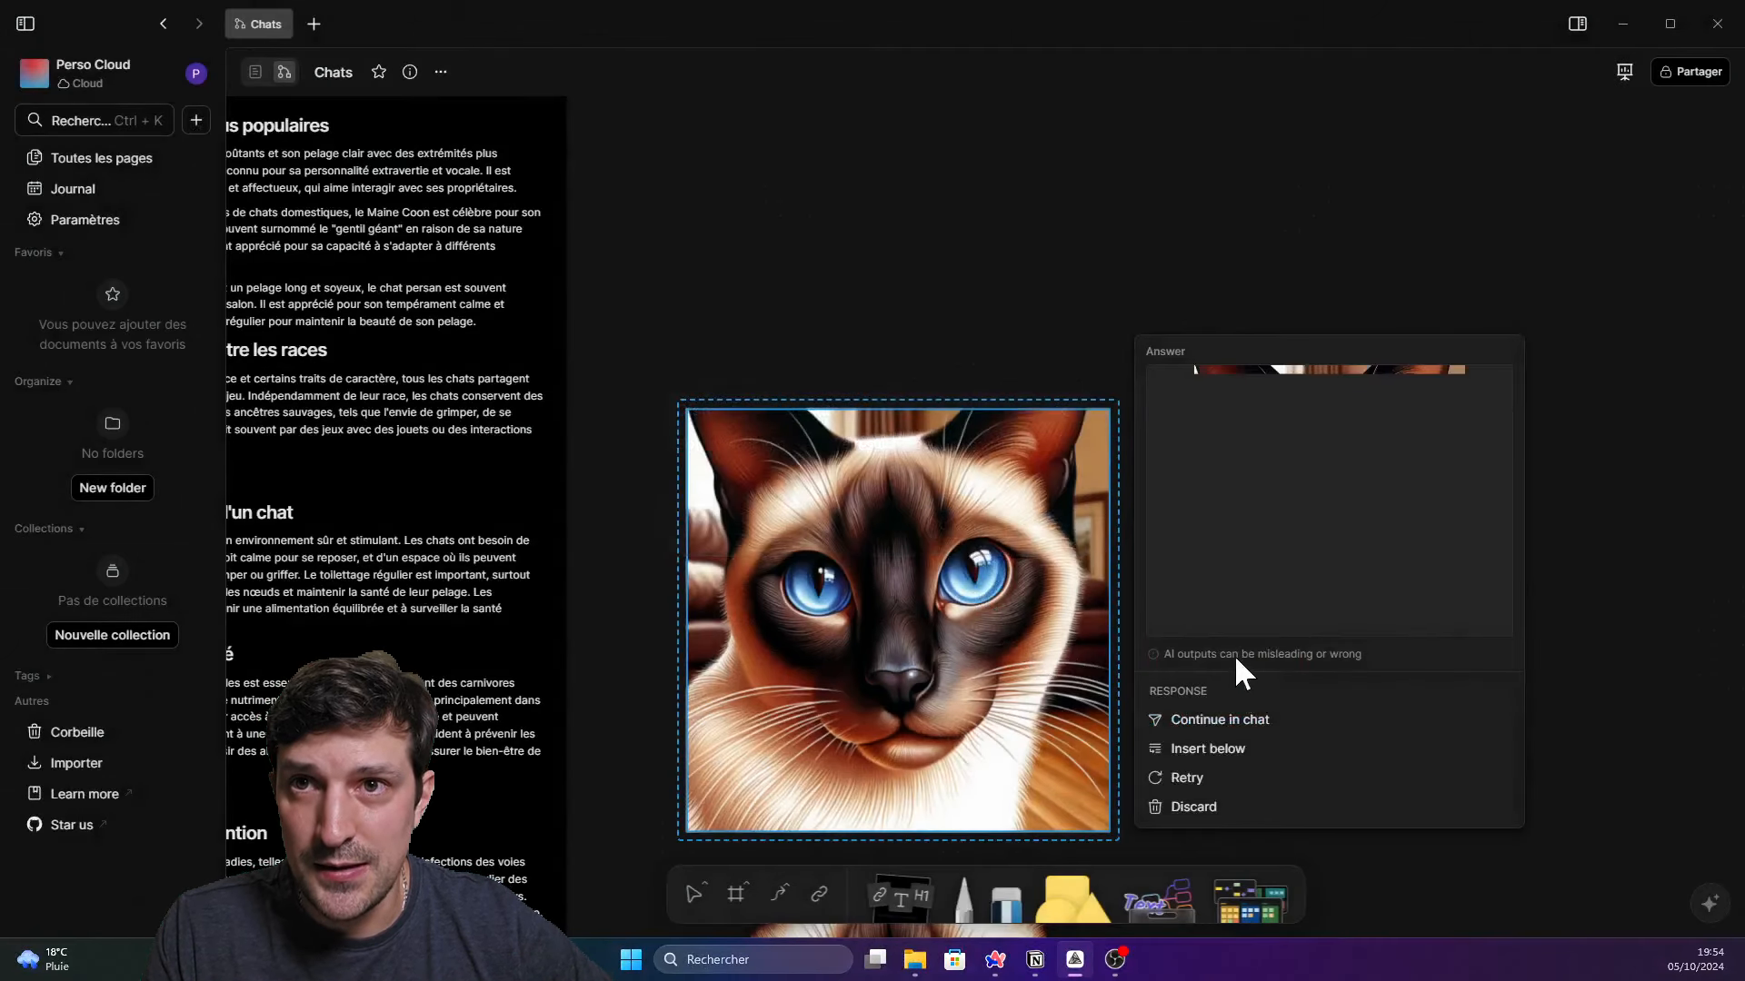
click(1202, 748)
Move the filtered cat image off the background-free copy into the empty canvas area beside it
scroll(1266, 678, down, 5)
scroll(1263, 678, up, 10)
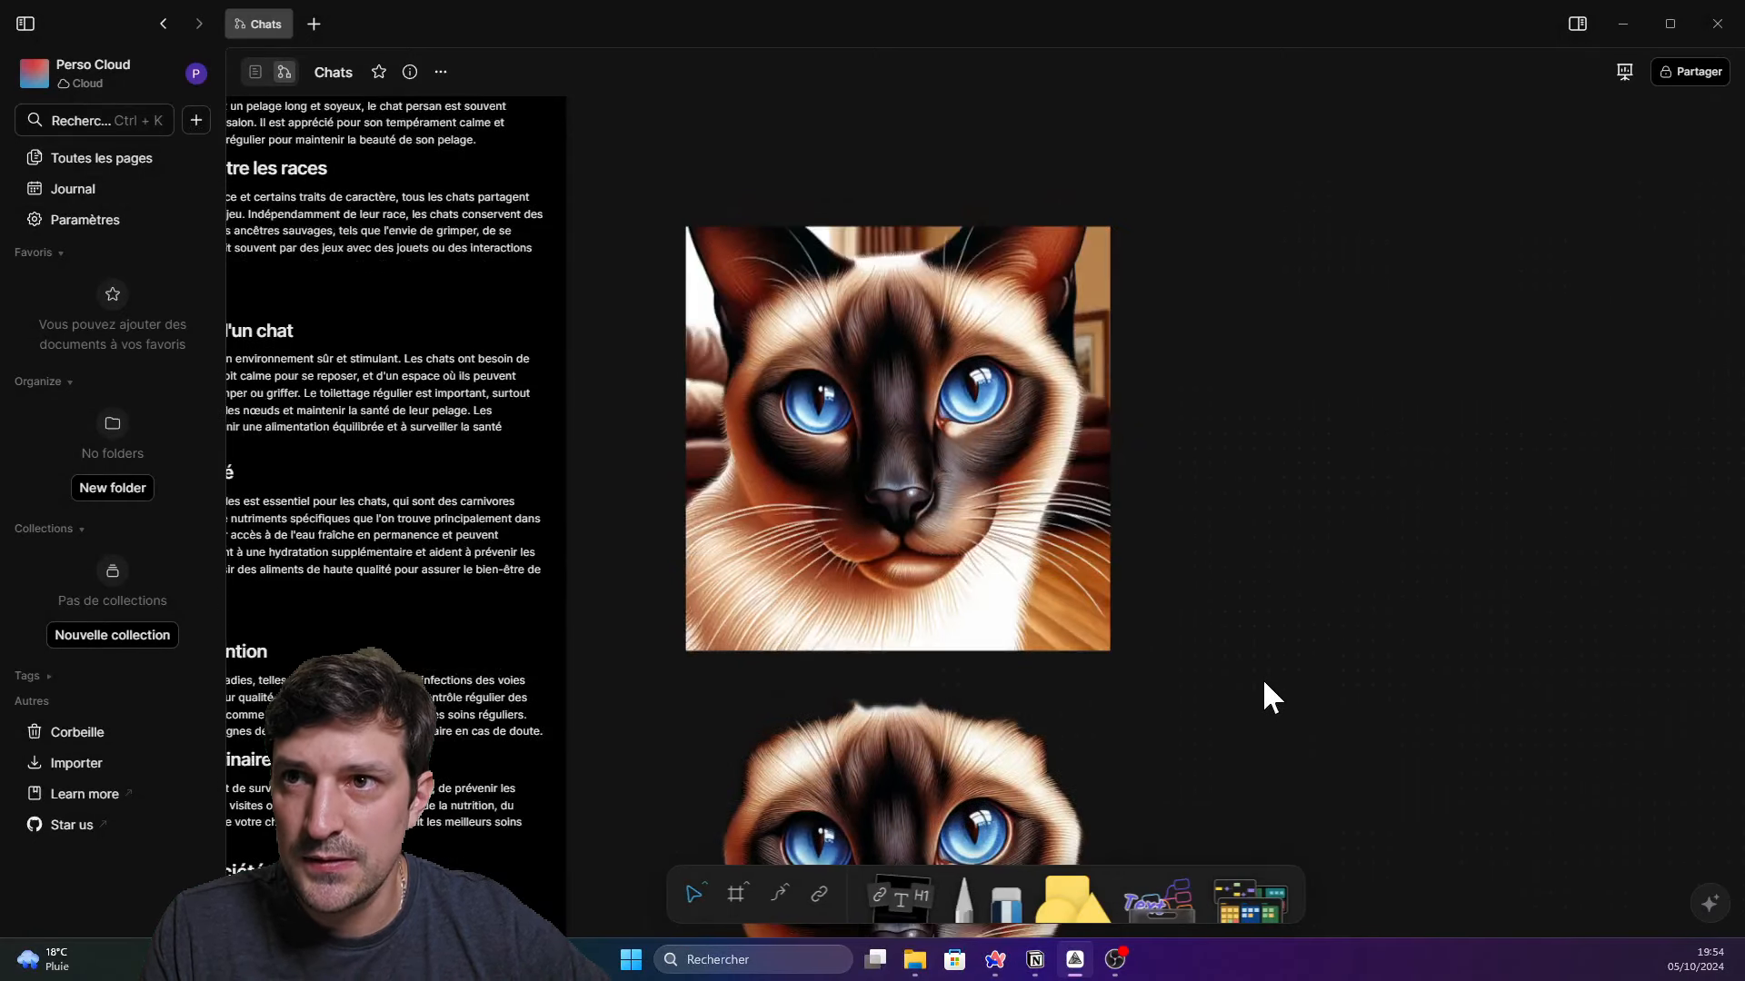
scroll(1262, 678, down, 3)
click(1003, 597)
drag(886, 548, 1371, 468)
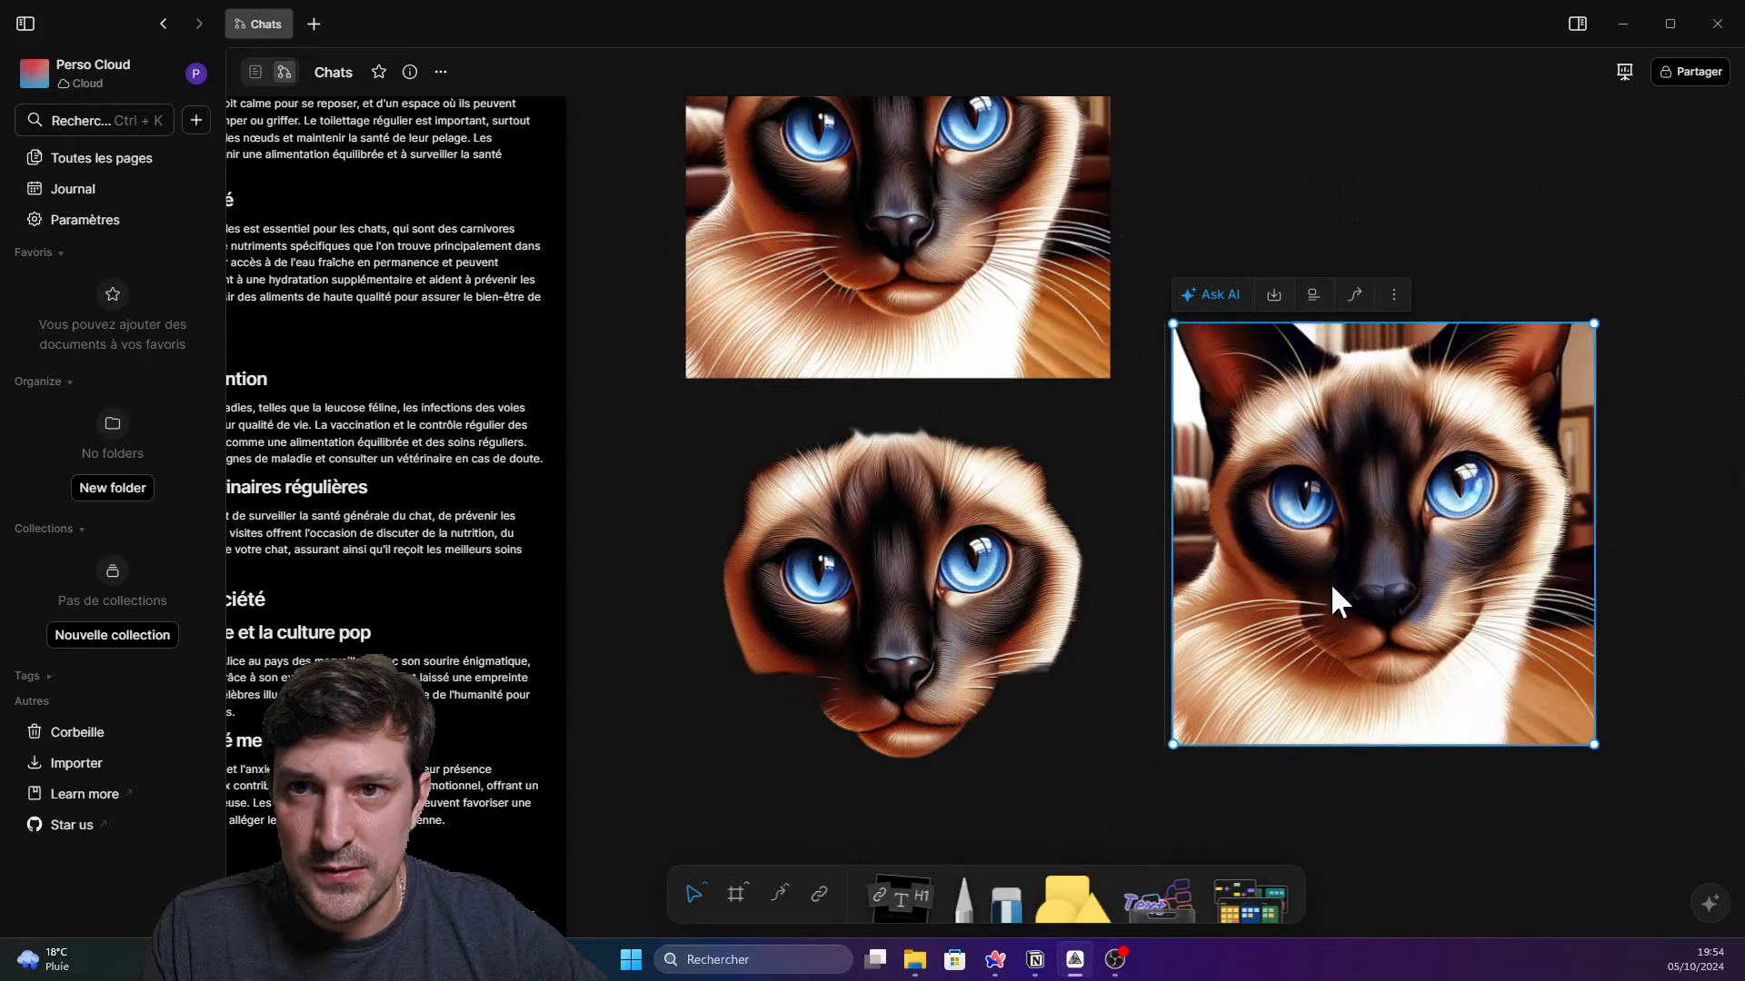
Place the filtered cat image directly beside the original, level with it, and compare their fine details
scroll(1491, 584, up, 3)
scroll(1447, 569, up, 5)
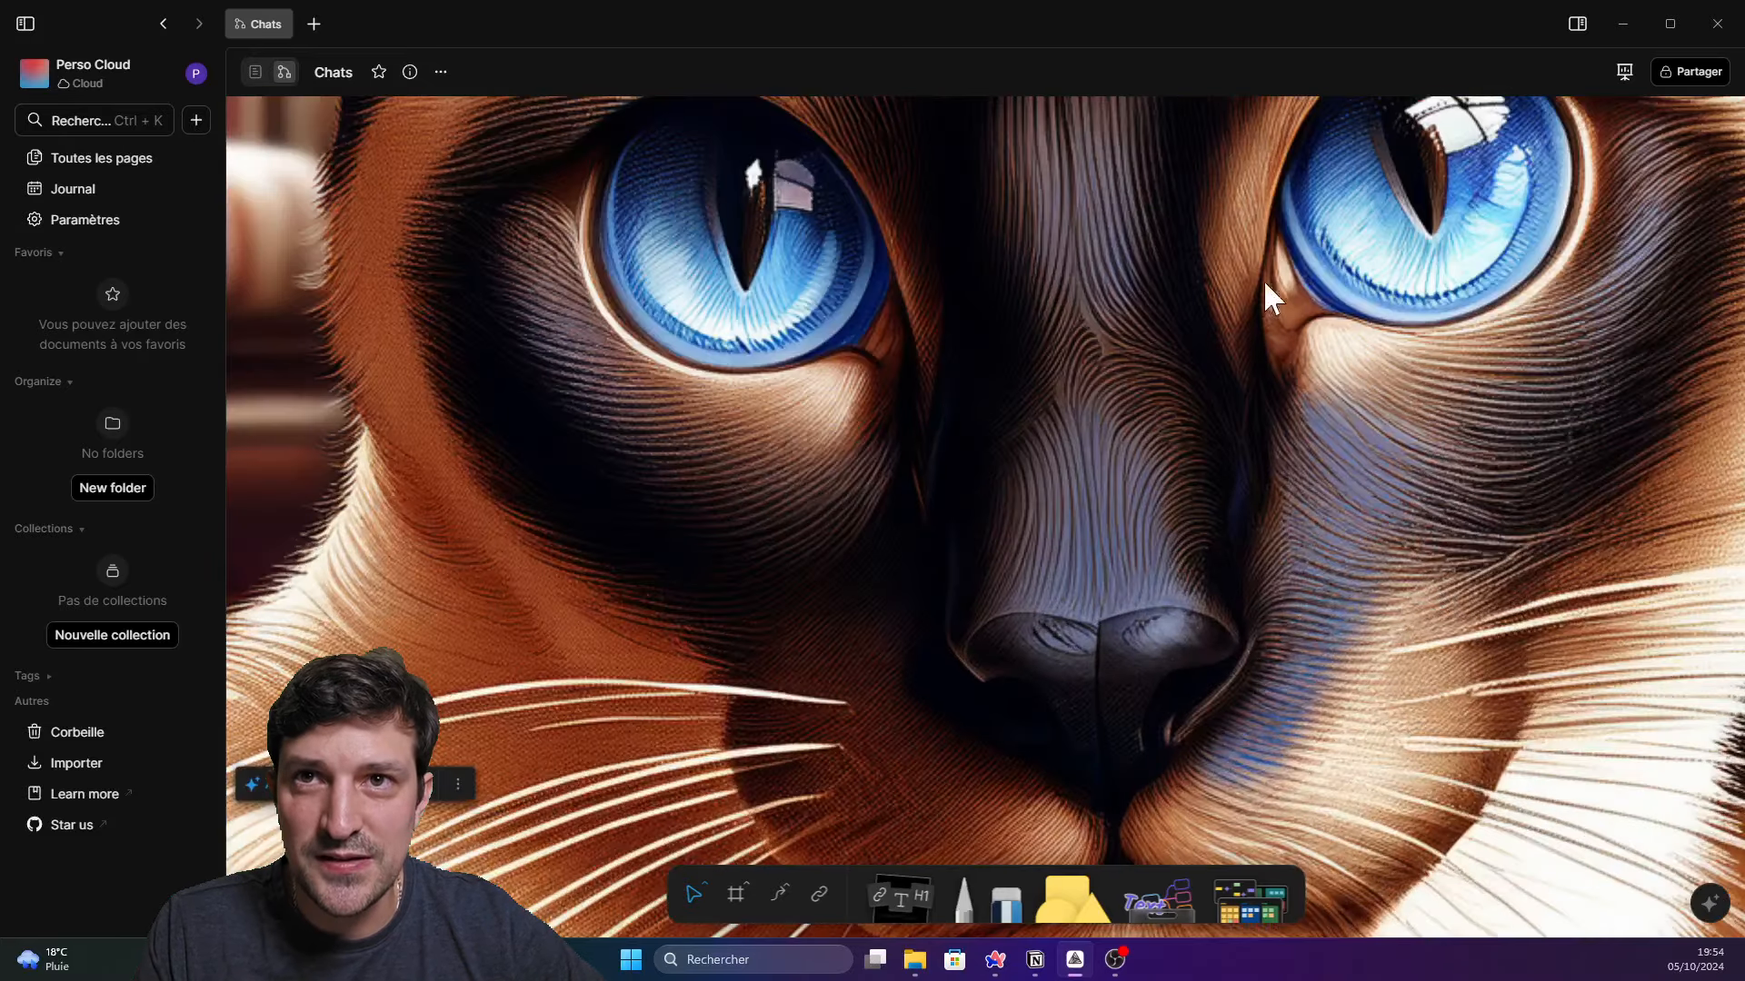
scroll(1254, 518, down, 4)
scroll(1040, 365, down, 3)
scroll(812, 357, down, 4)
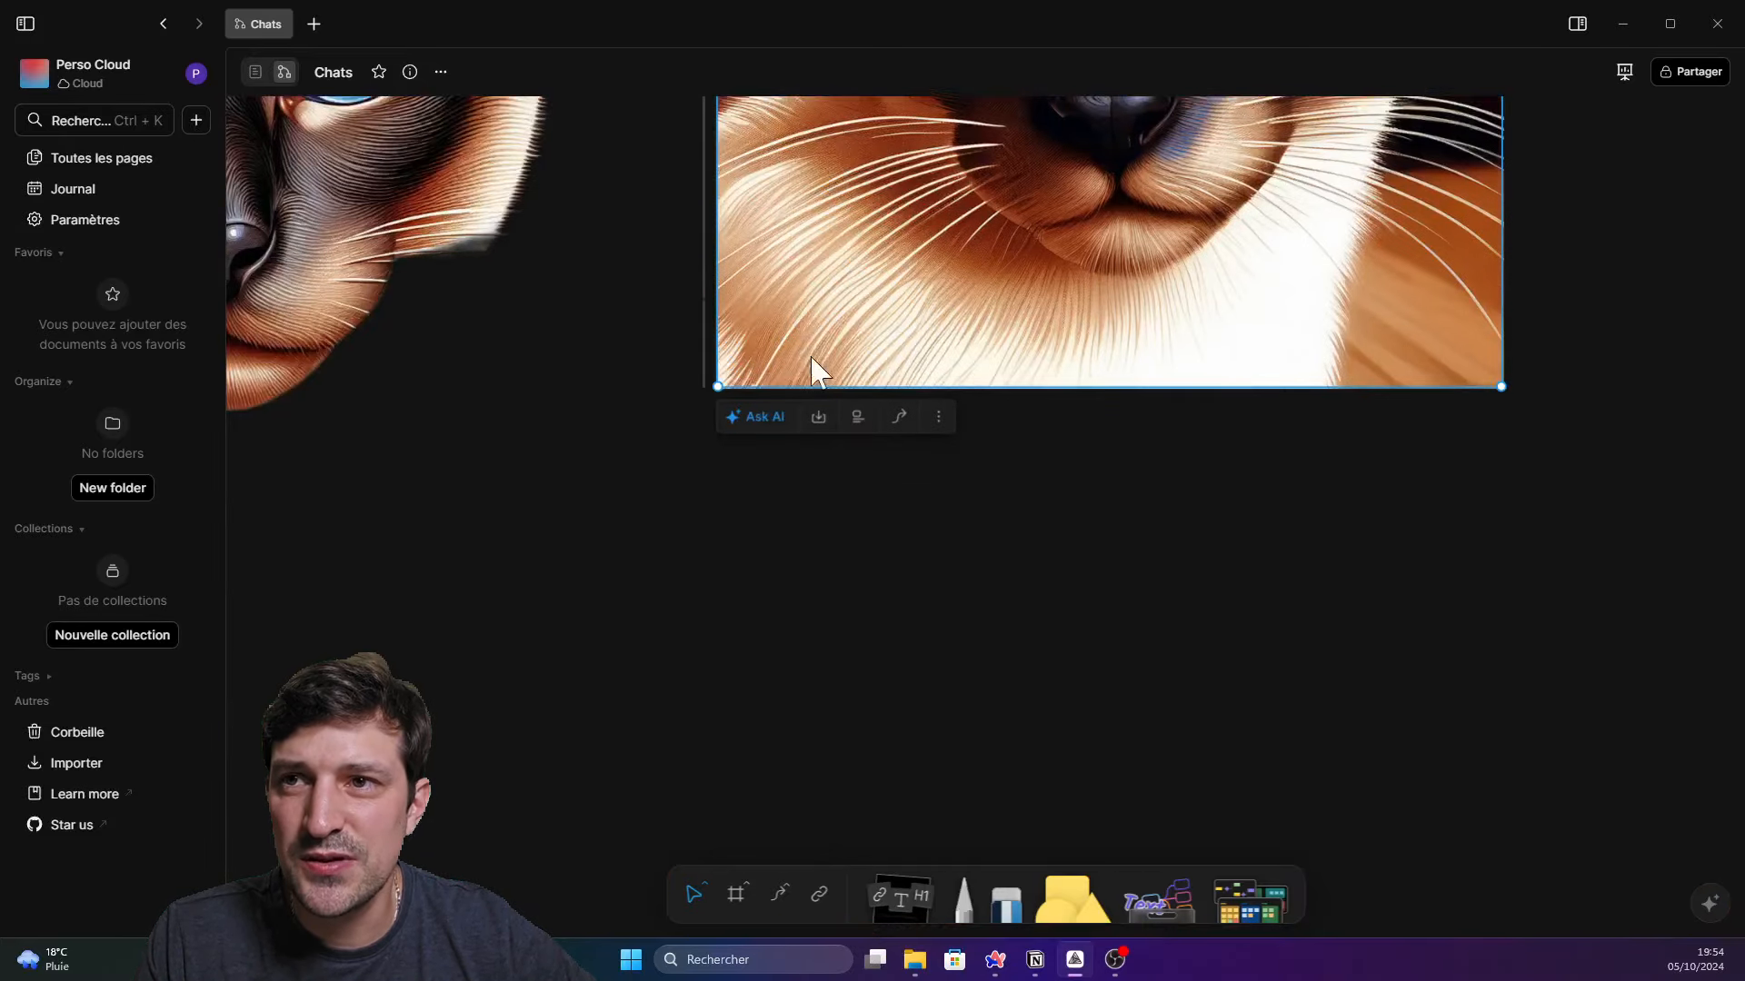
scroll(816, 403, up, 12)
drag(1089, 795, 1006, 114)
scroll(1076, 370, down, 3)
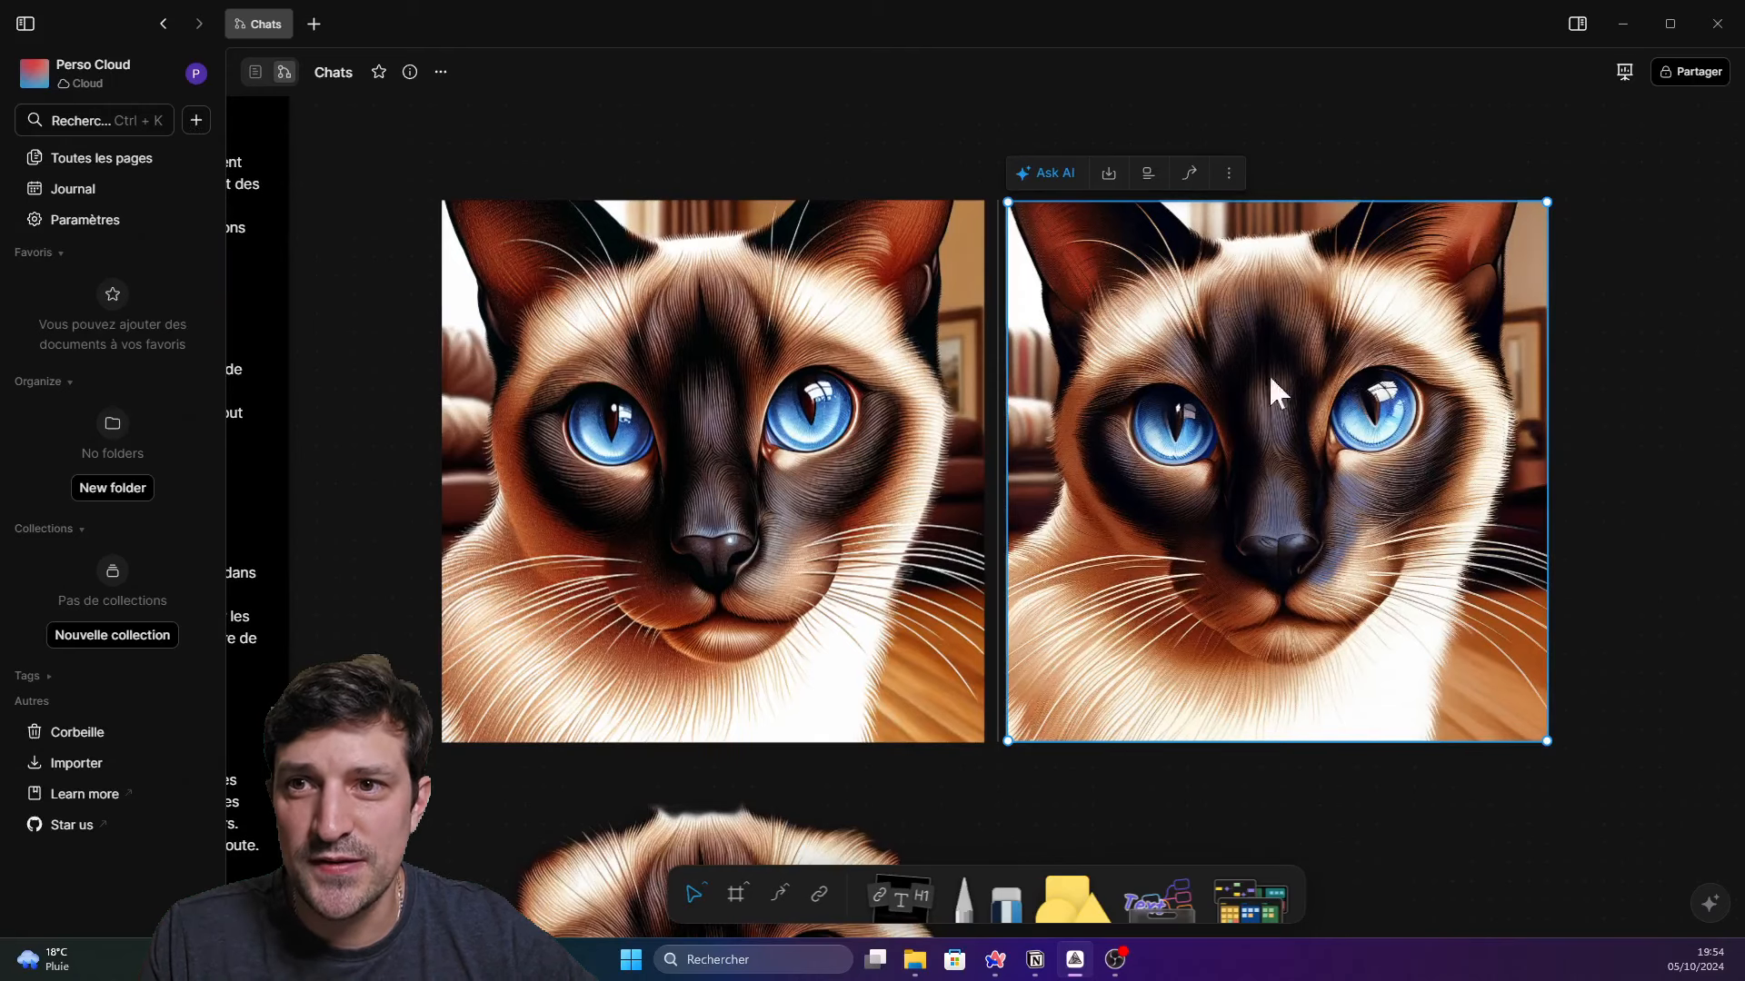
scroll(1046, 724, up, 5)
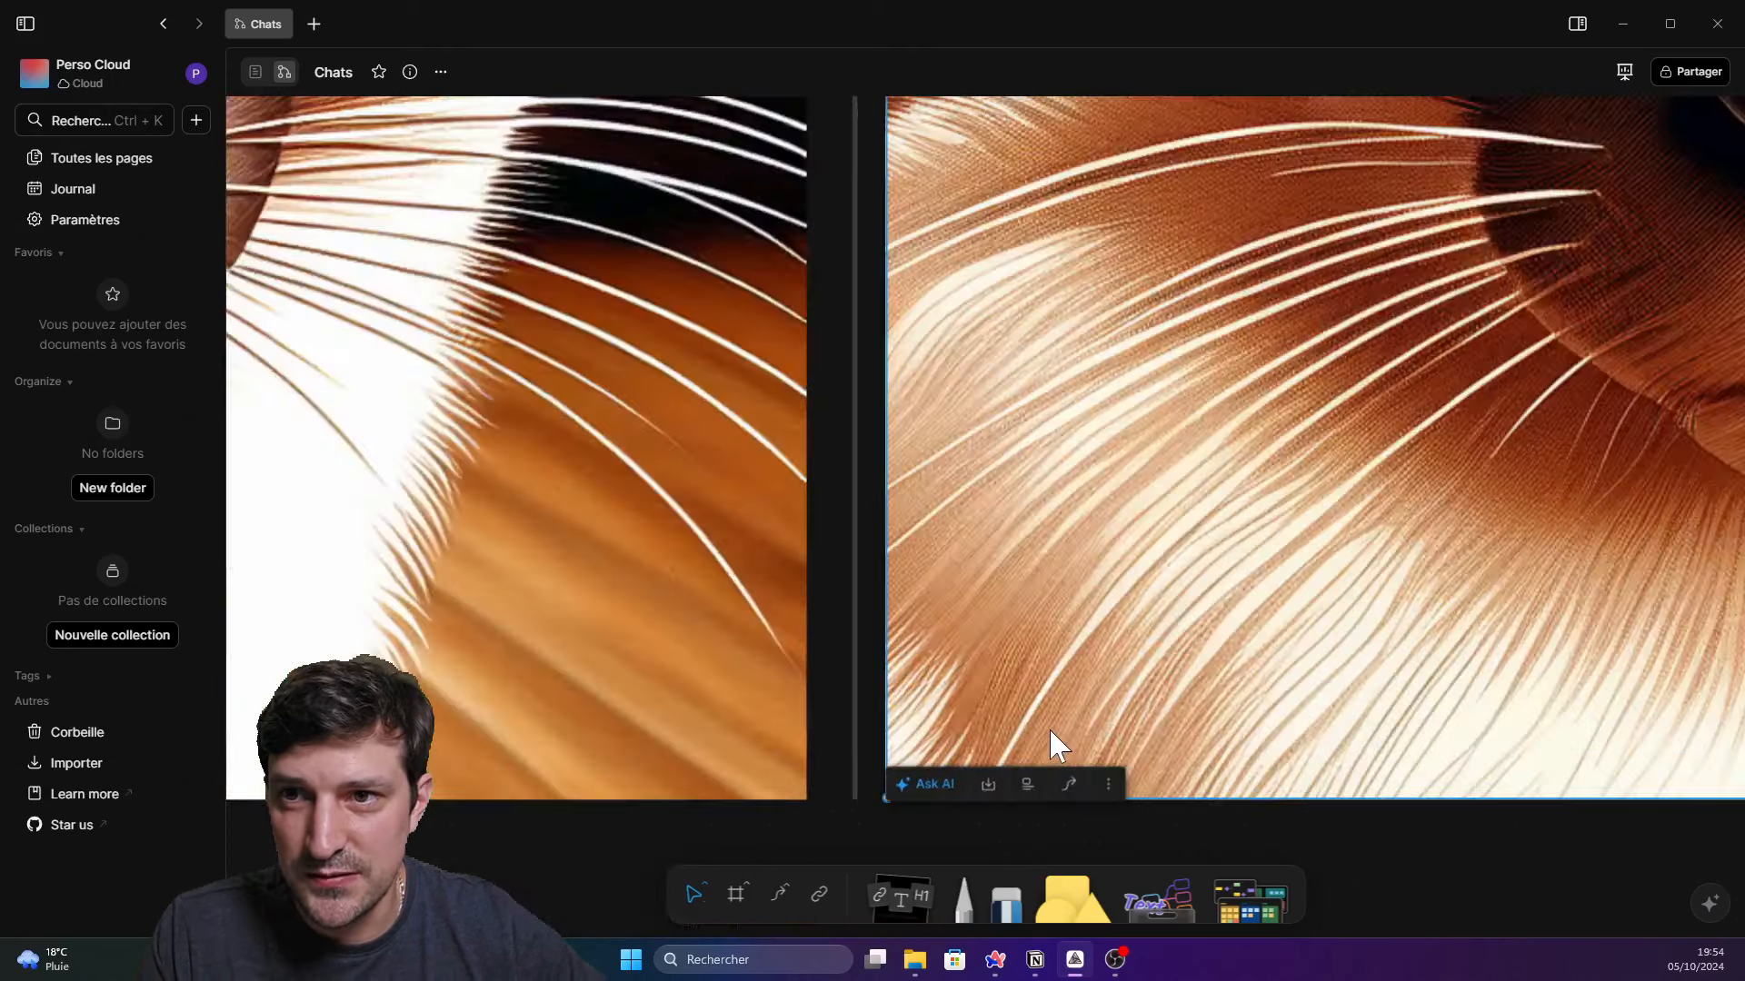
scroll(1043, 717, down, 5)
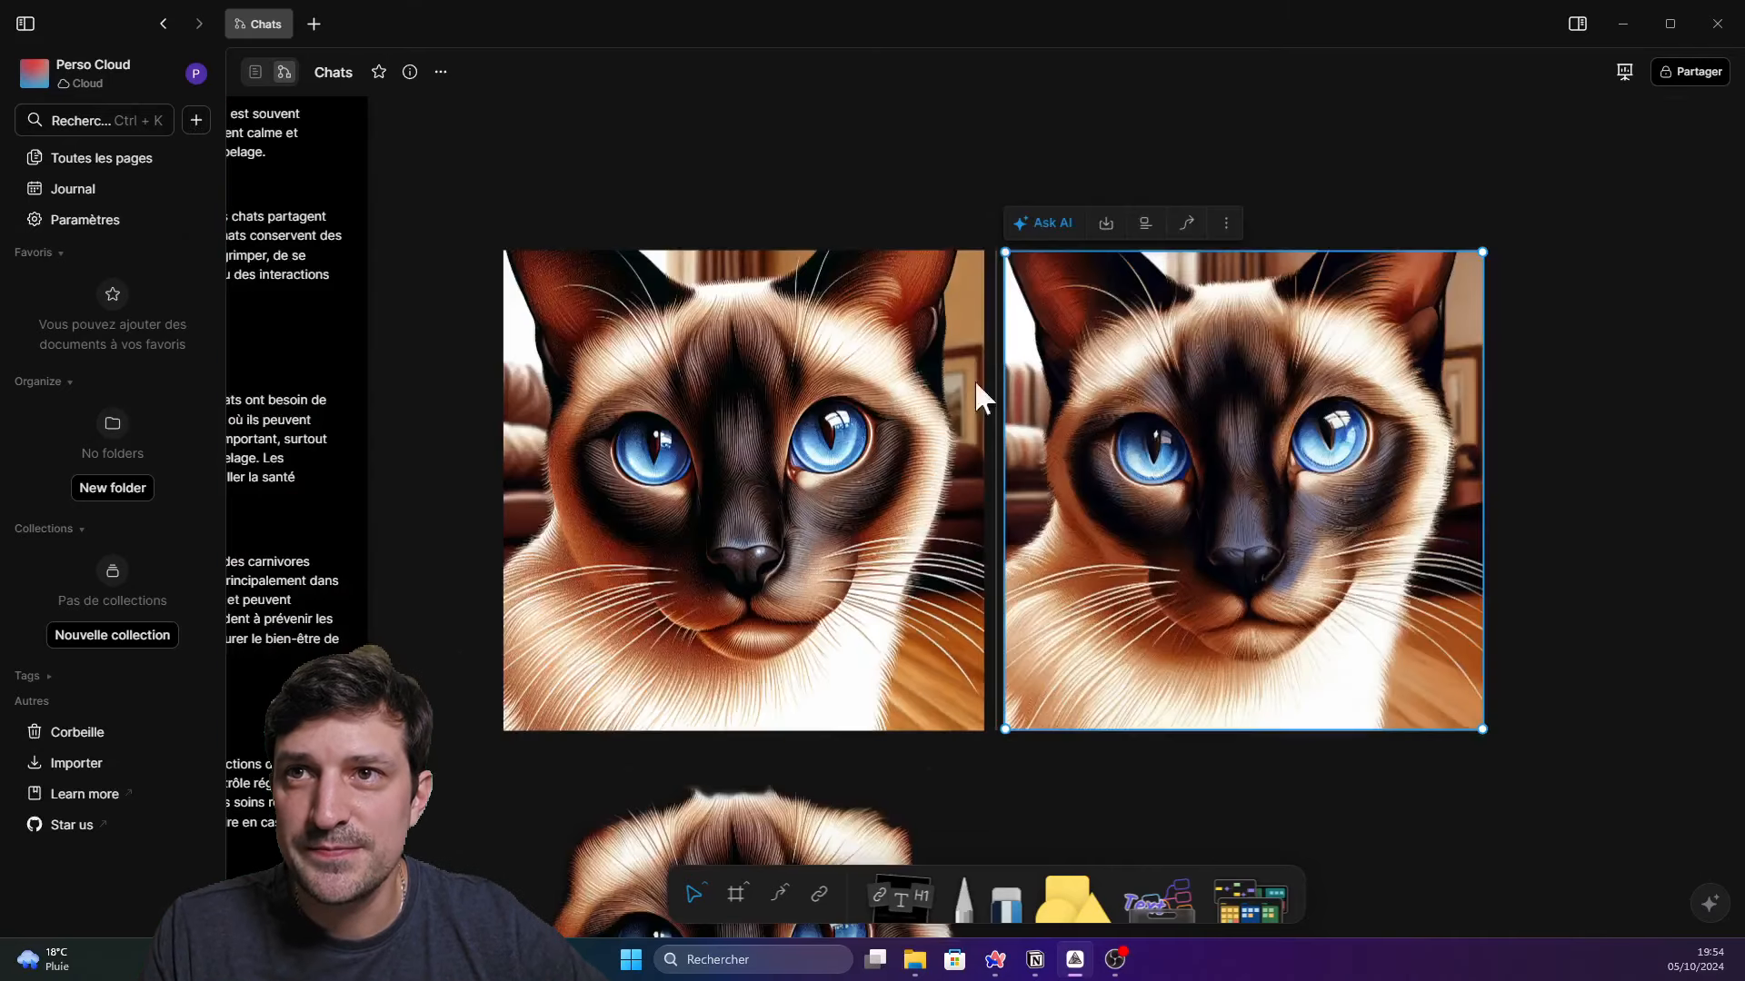
Review which AI actions are offered for the filtered cat image, and close the list
click(1044, 222)
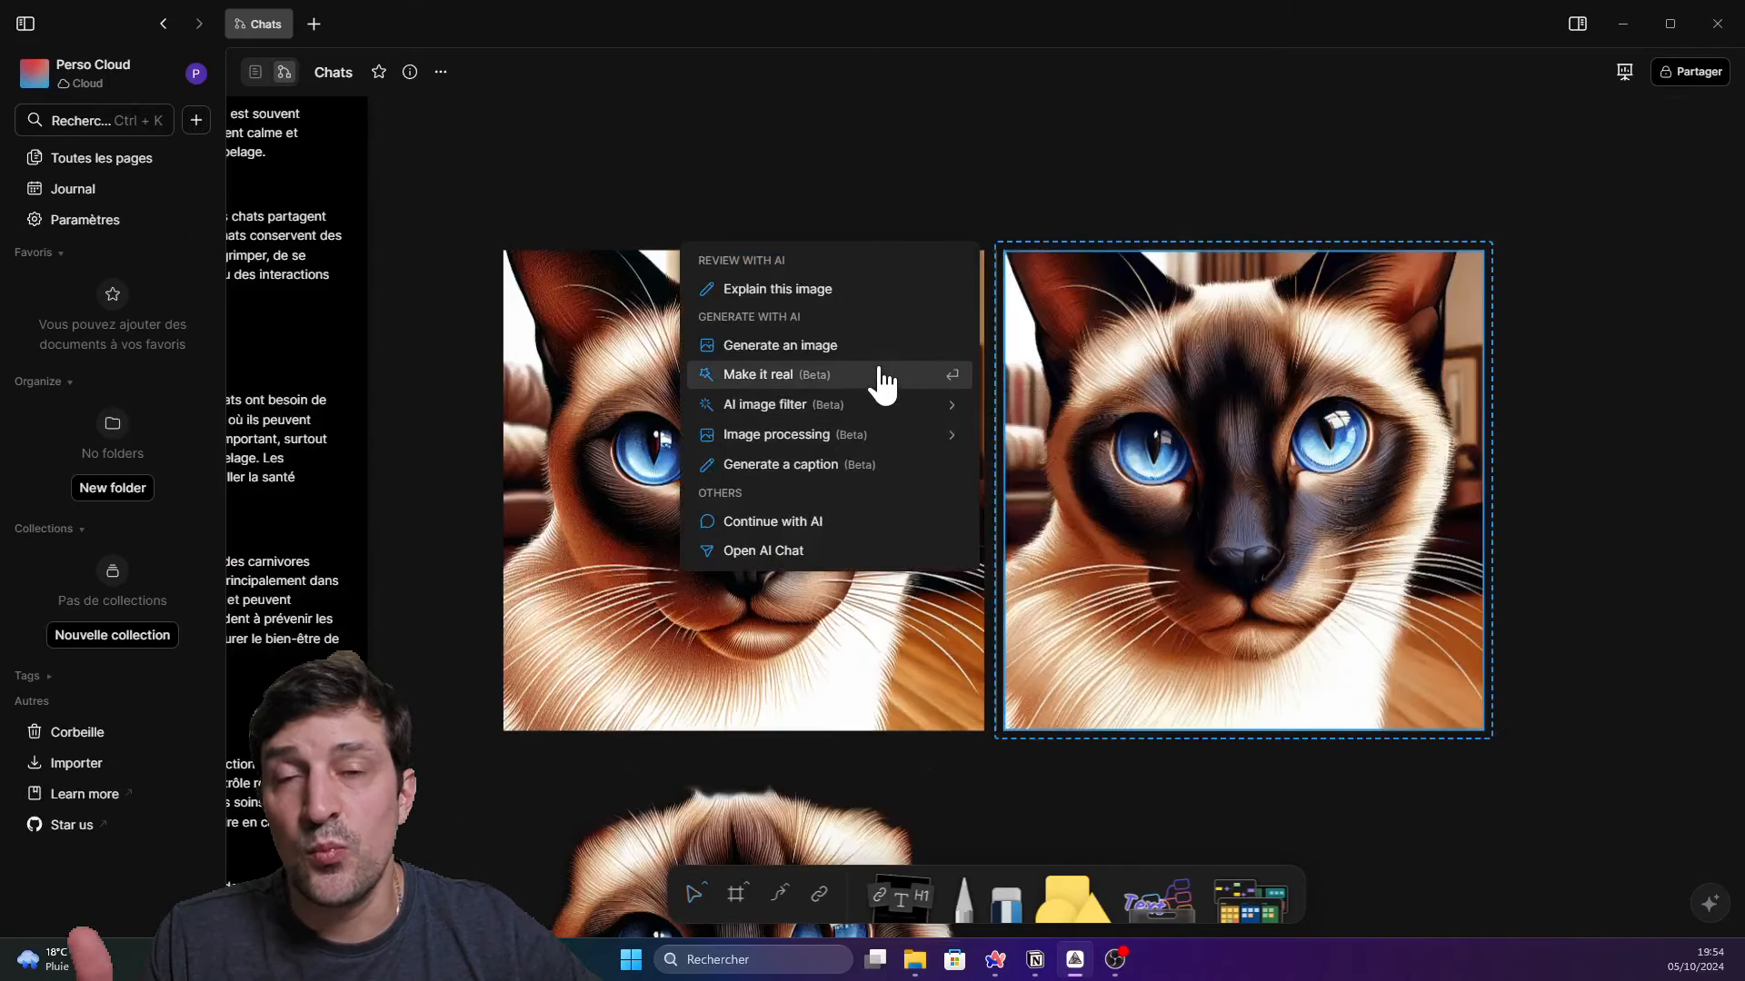
mouse_move(839, 406)
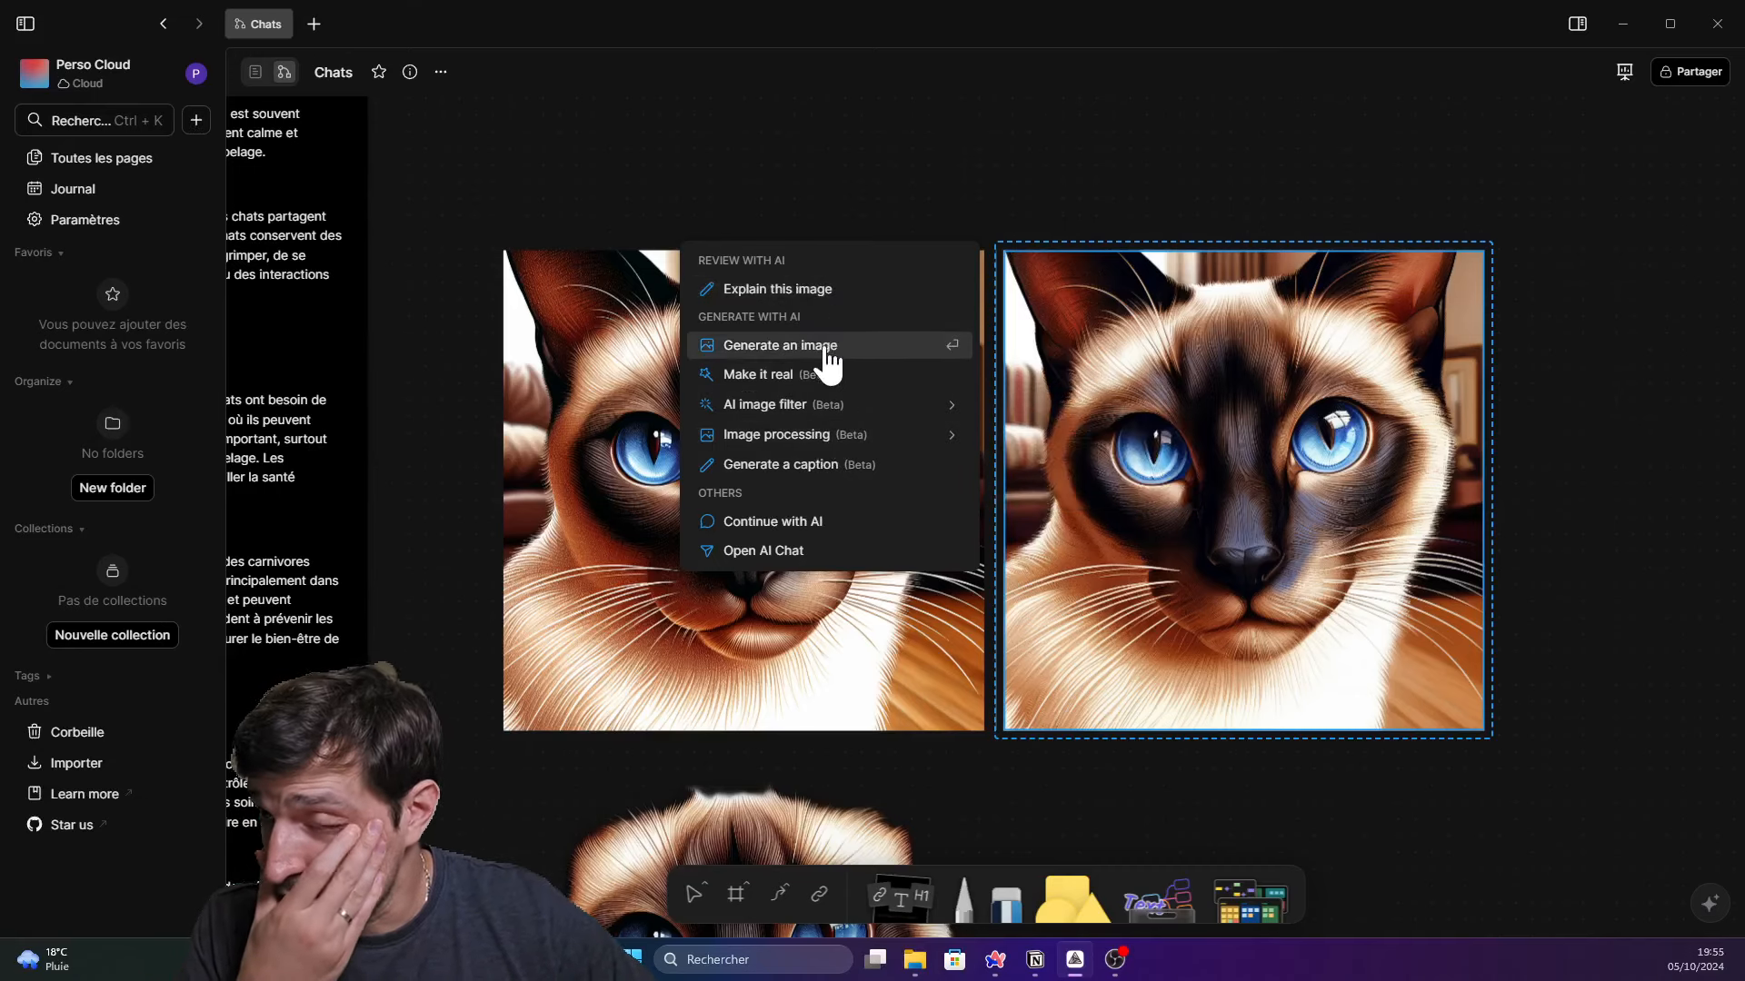
click(1026, 182)
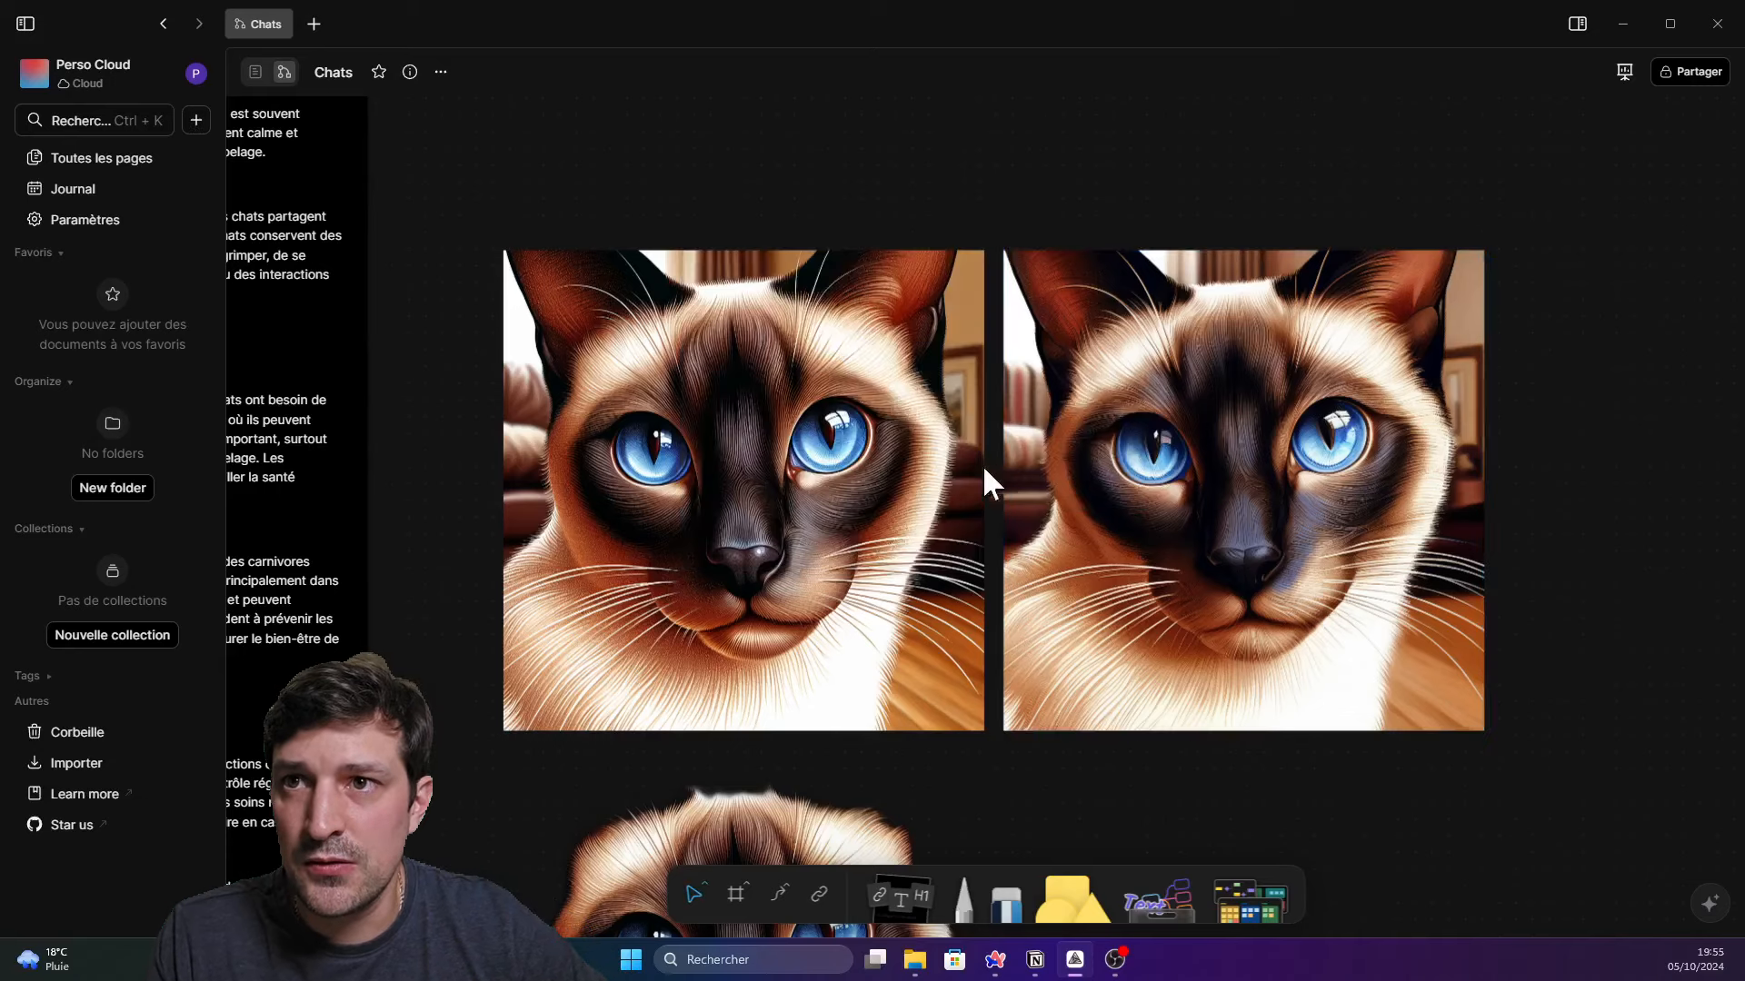
Delete all the cat images from the canvas
drag(786, 200, 1288, 665)
key(Delete)
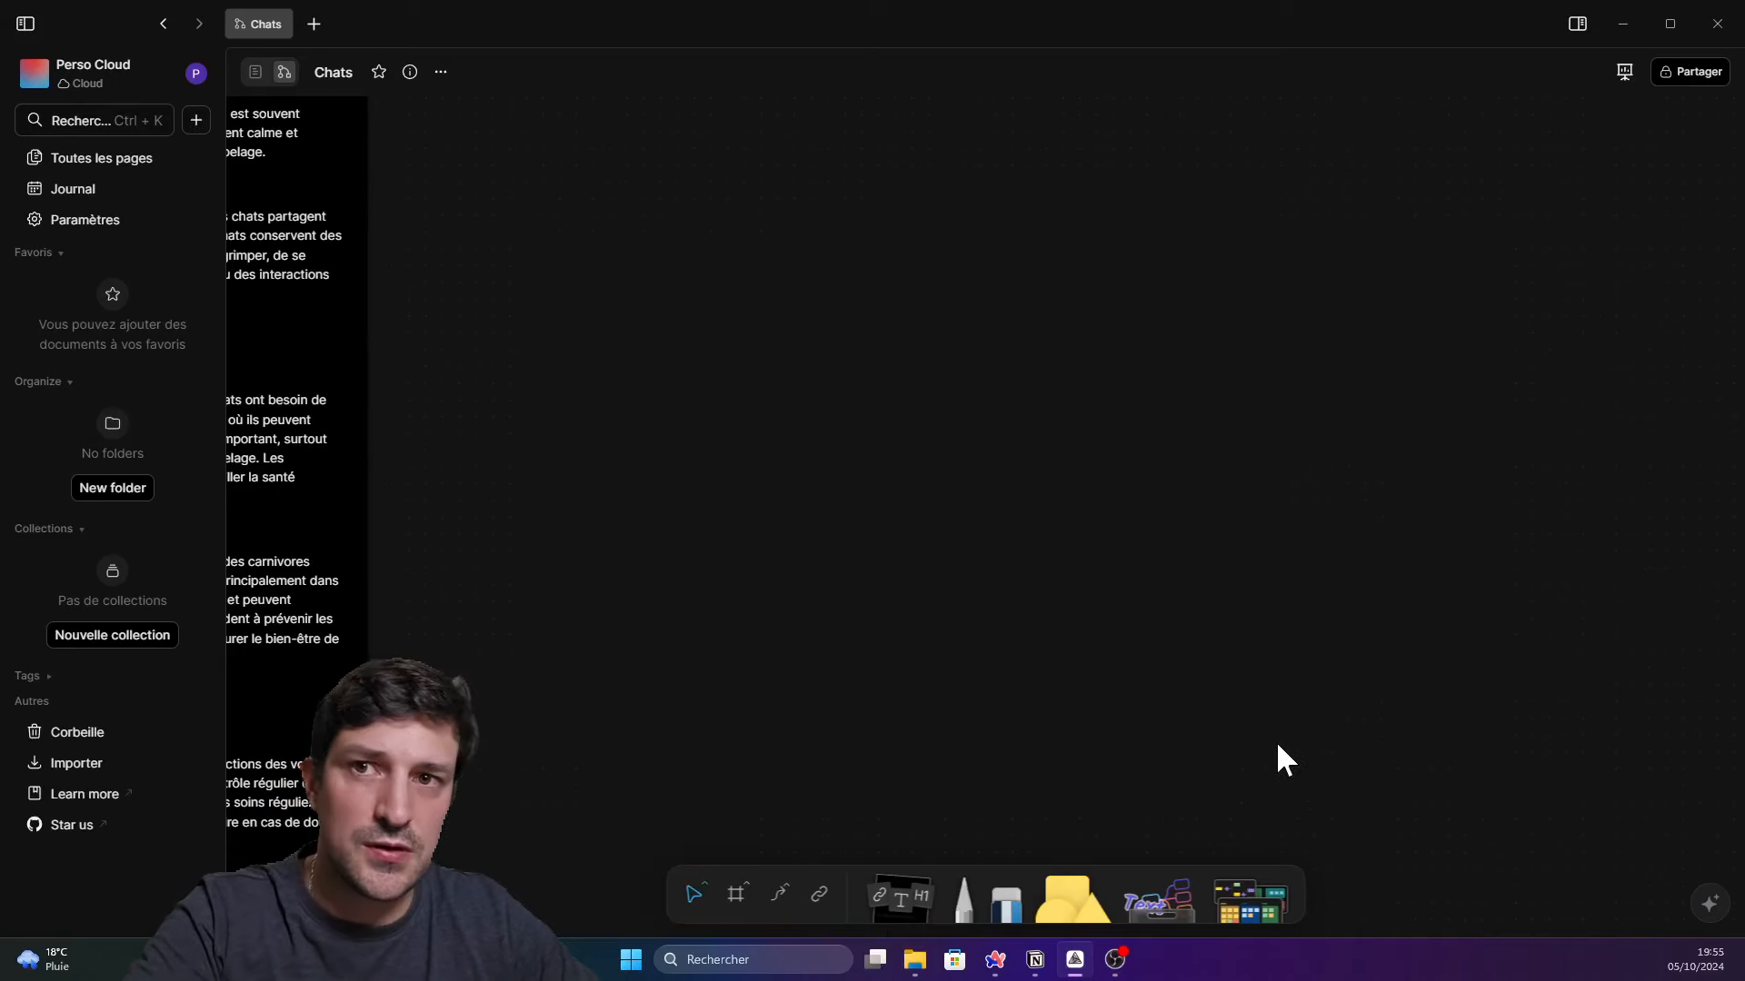
Mark out an empty canvas area for AI and run Make it real with the prompt "Fait un jeu de snake"
drag(645, 202, 1241, 569)
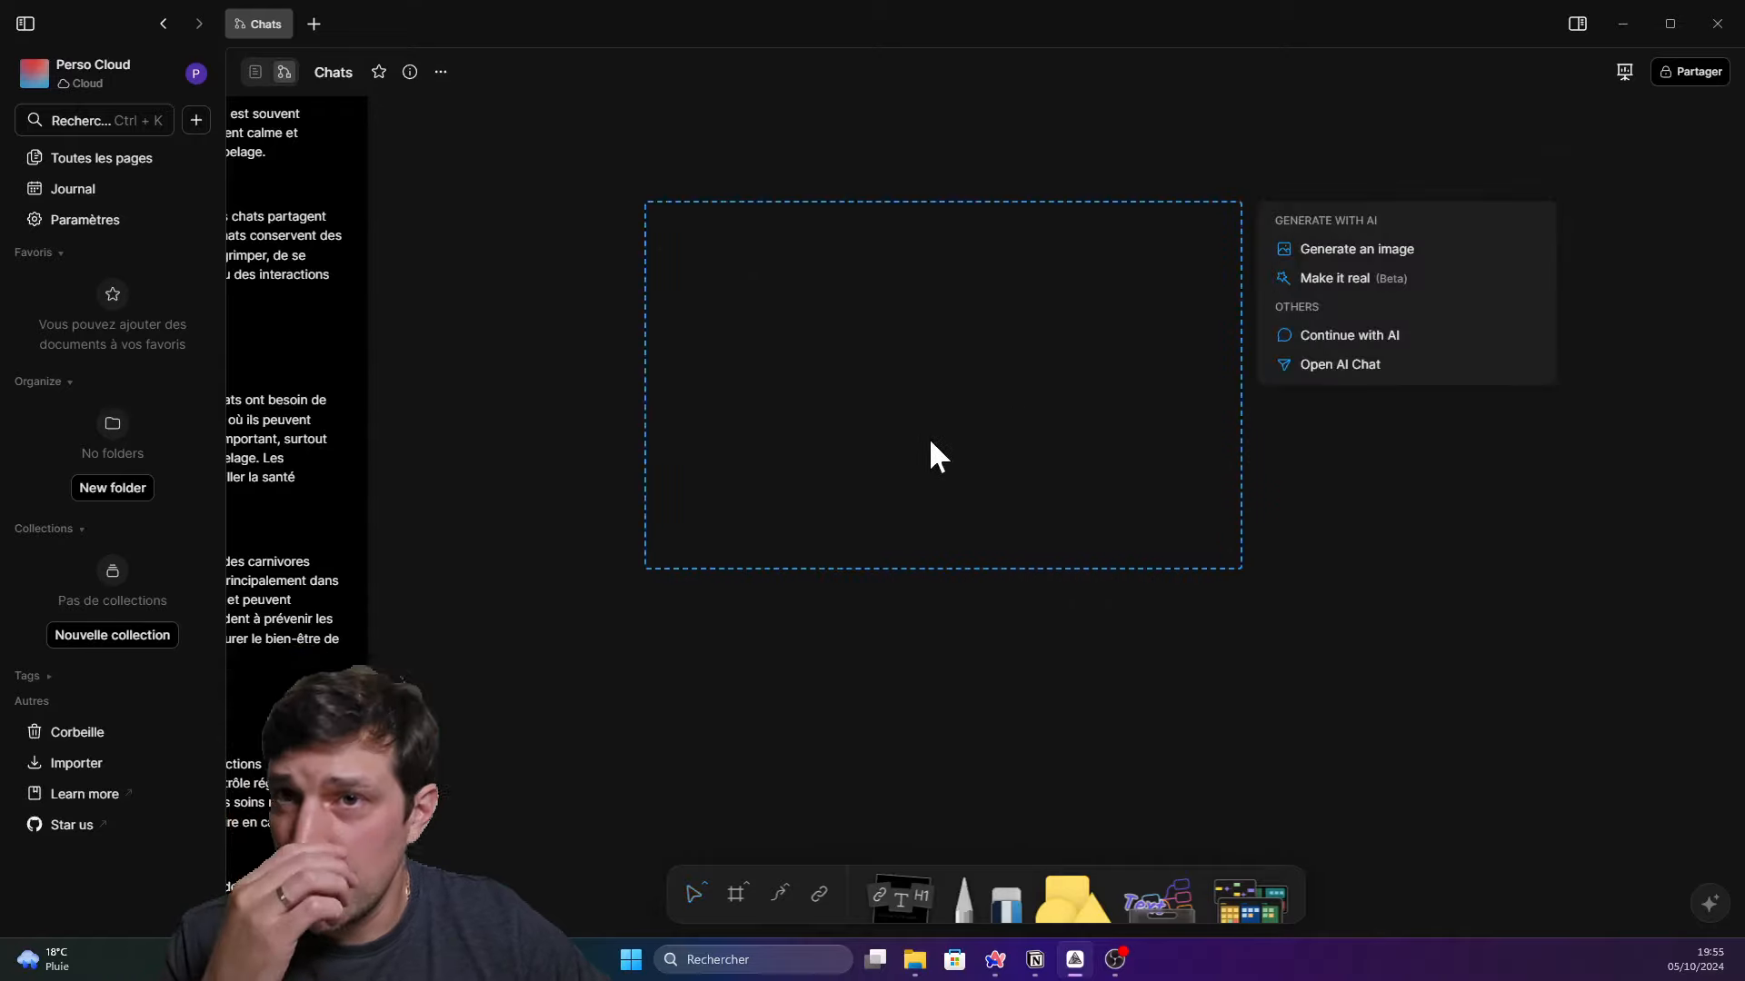
click(1301, 332)
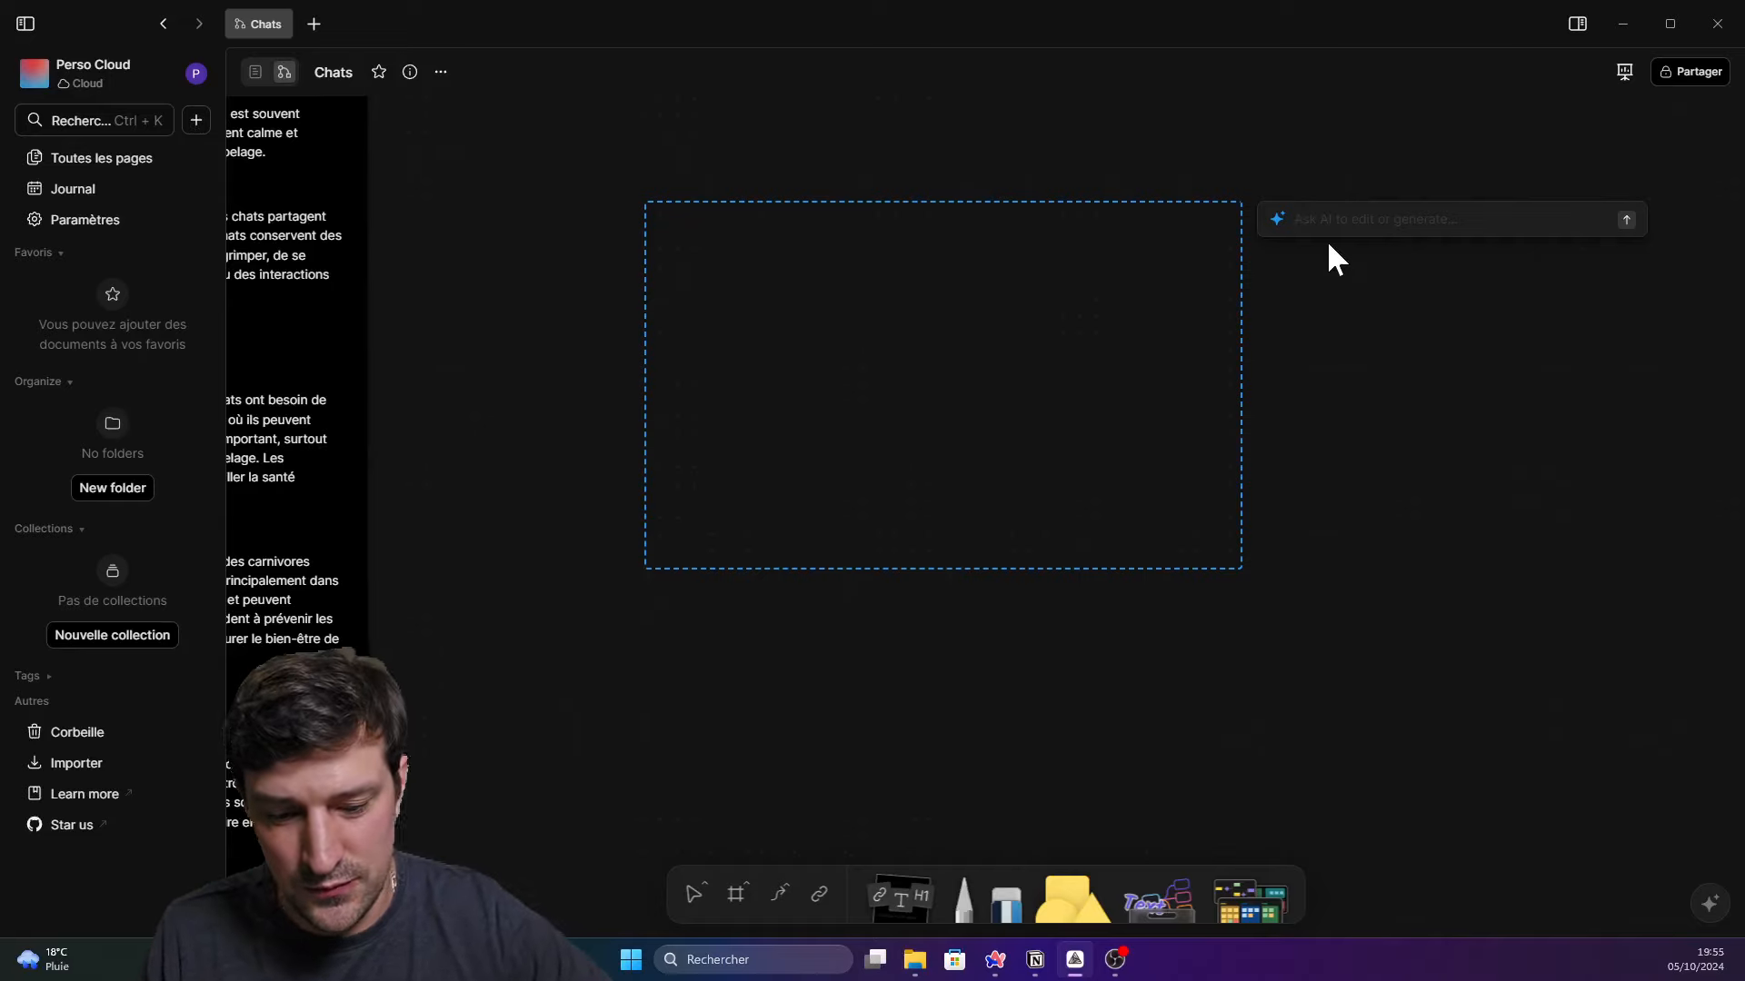
text(Fait)
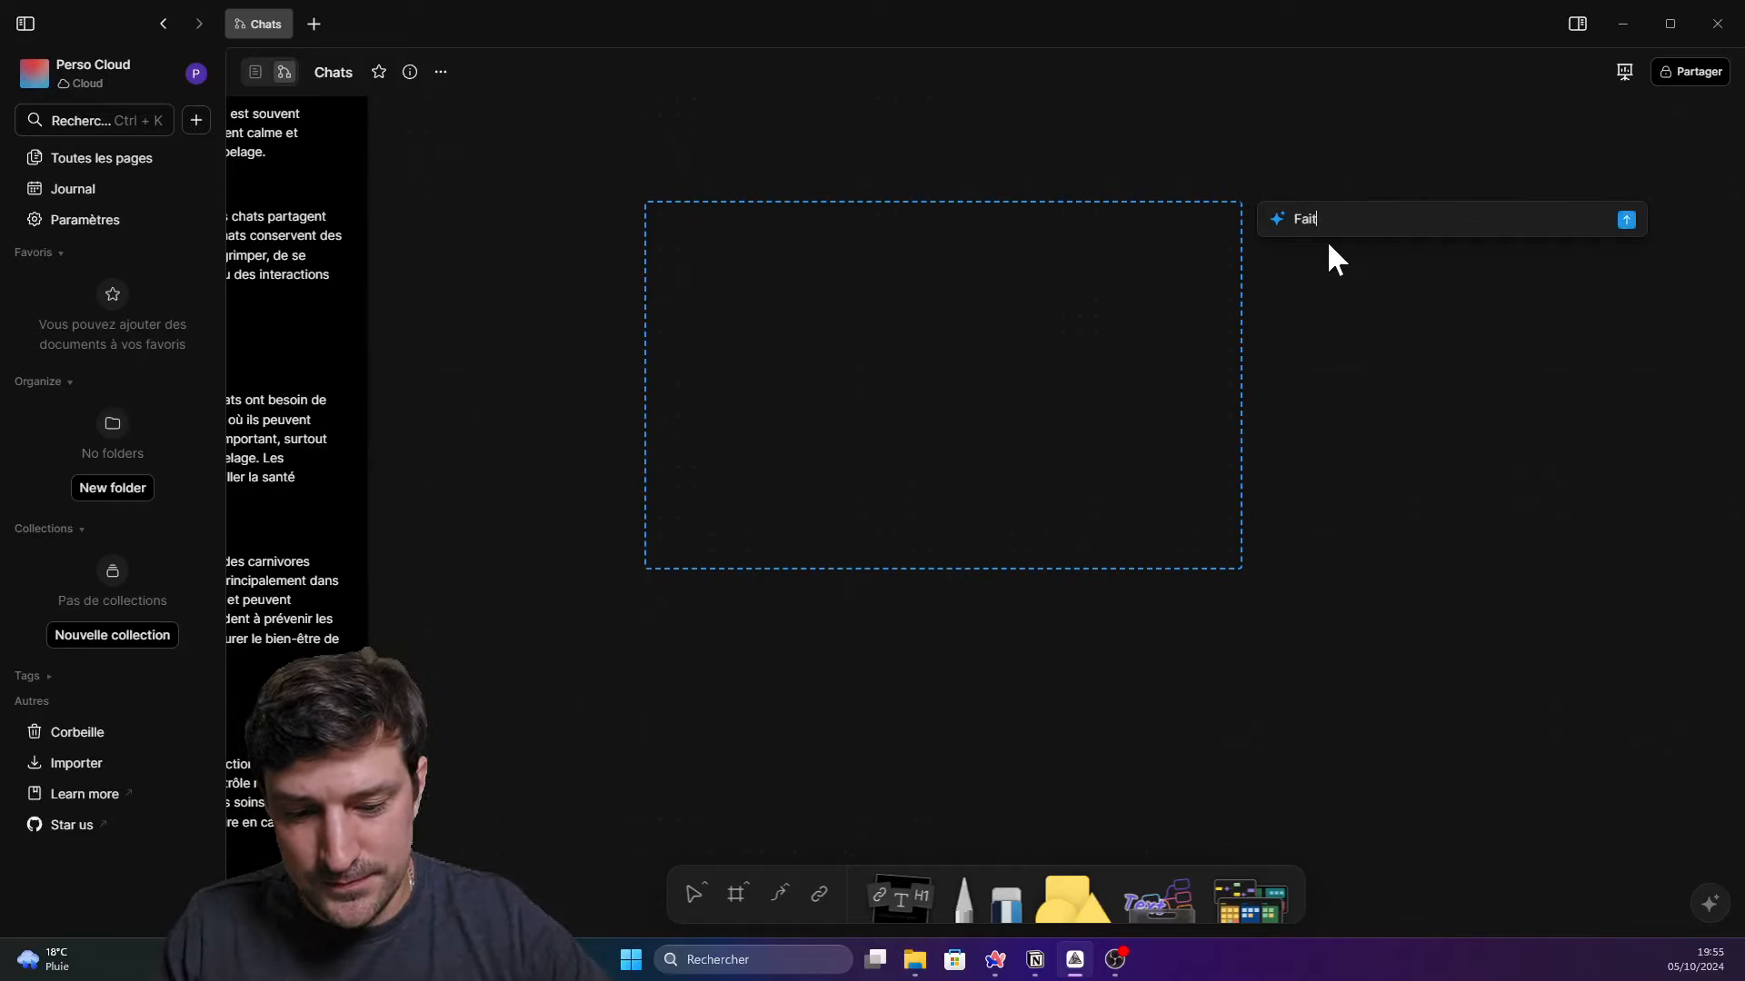
text( un)
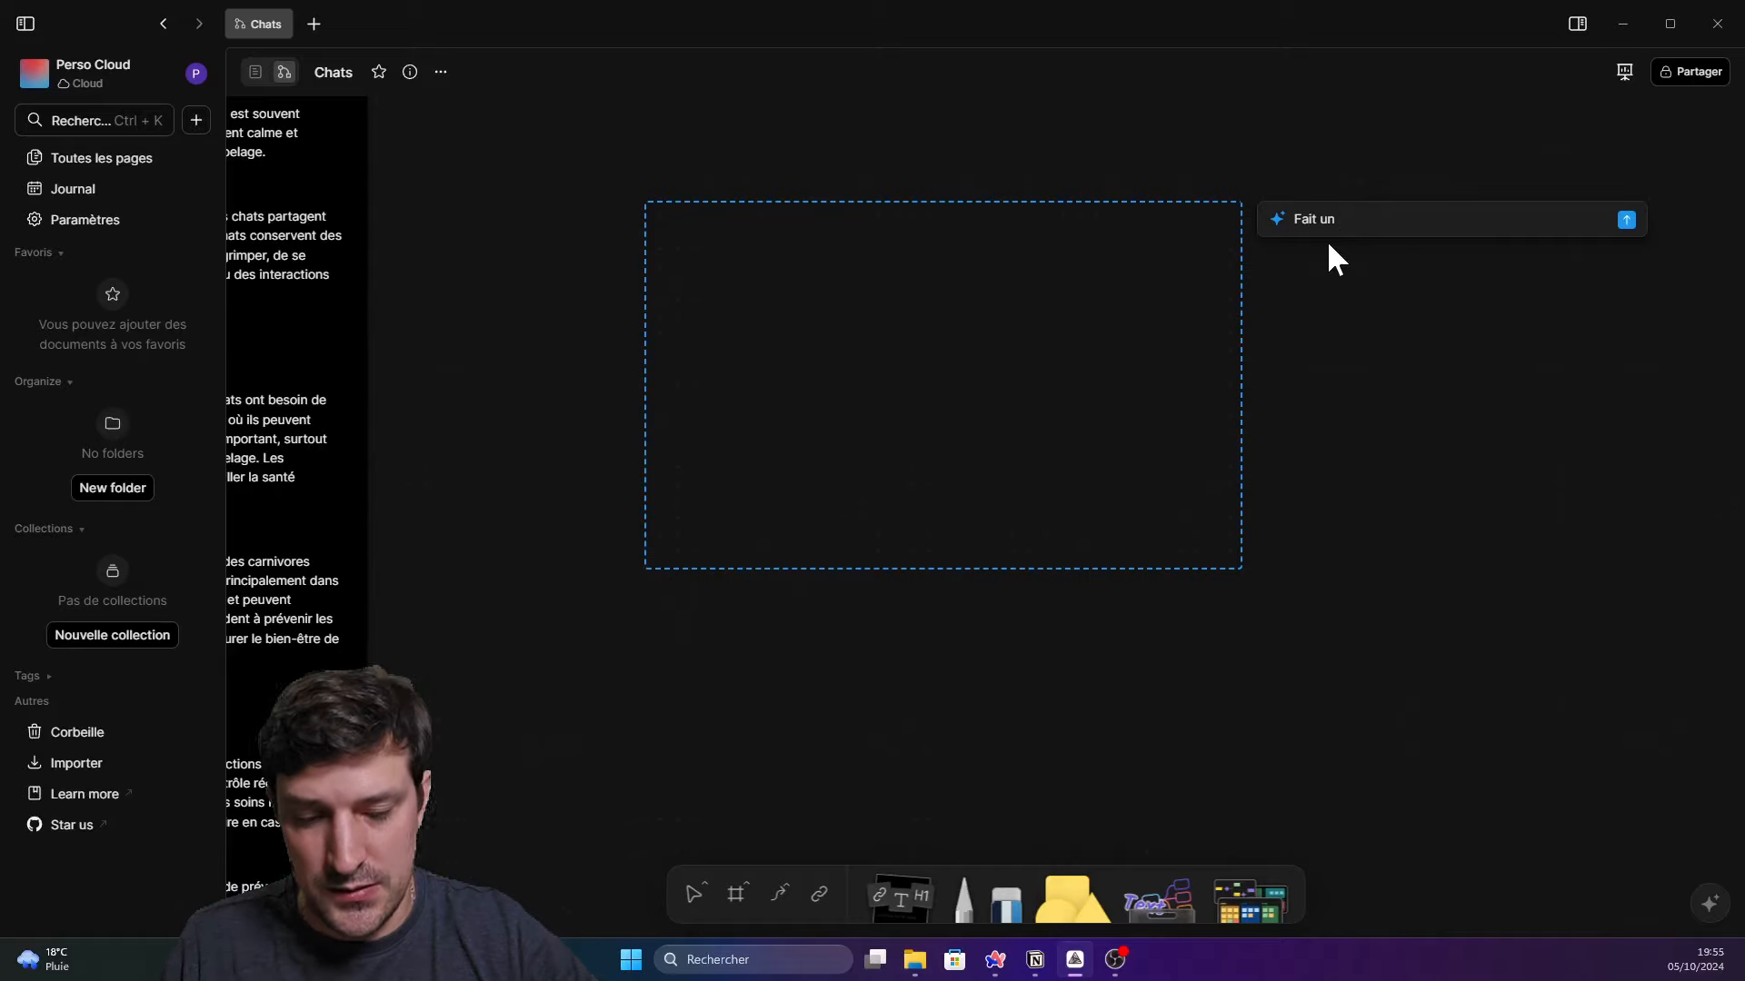
text( jeu de snake)
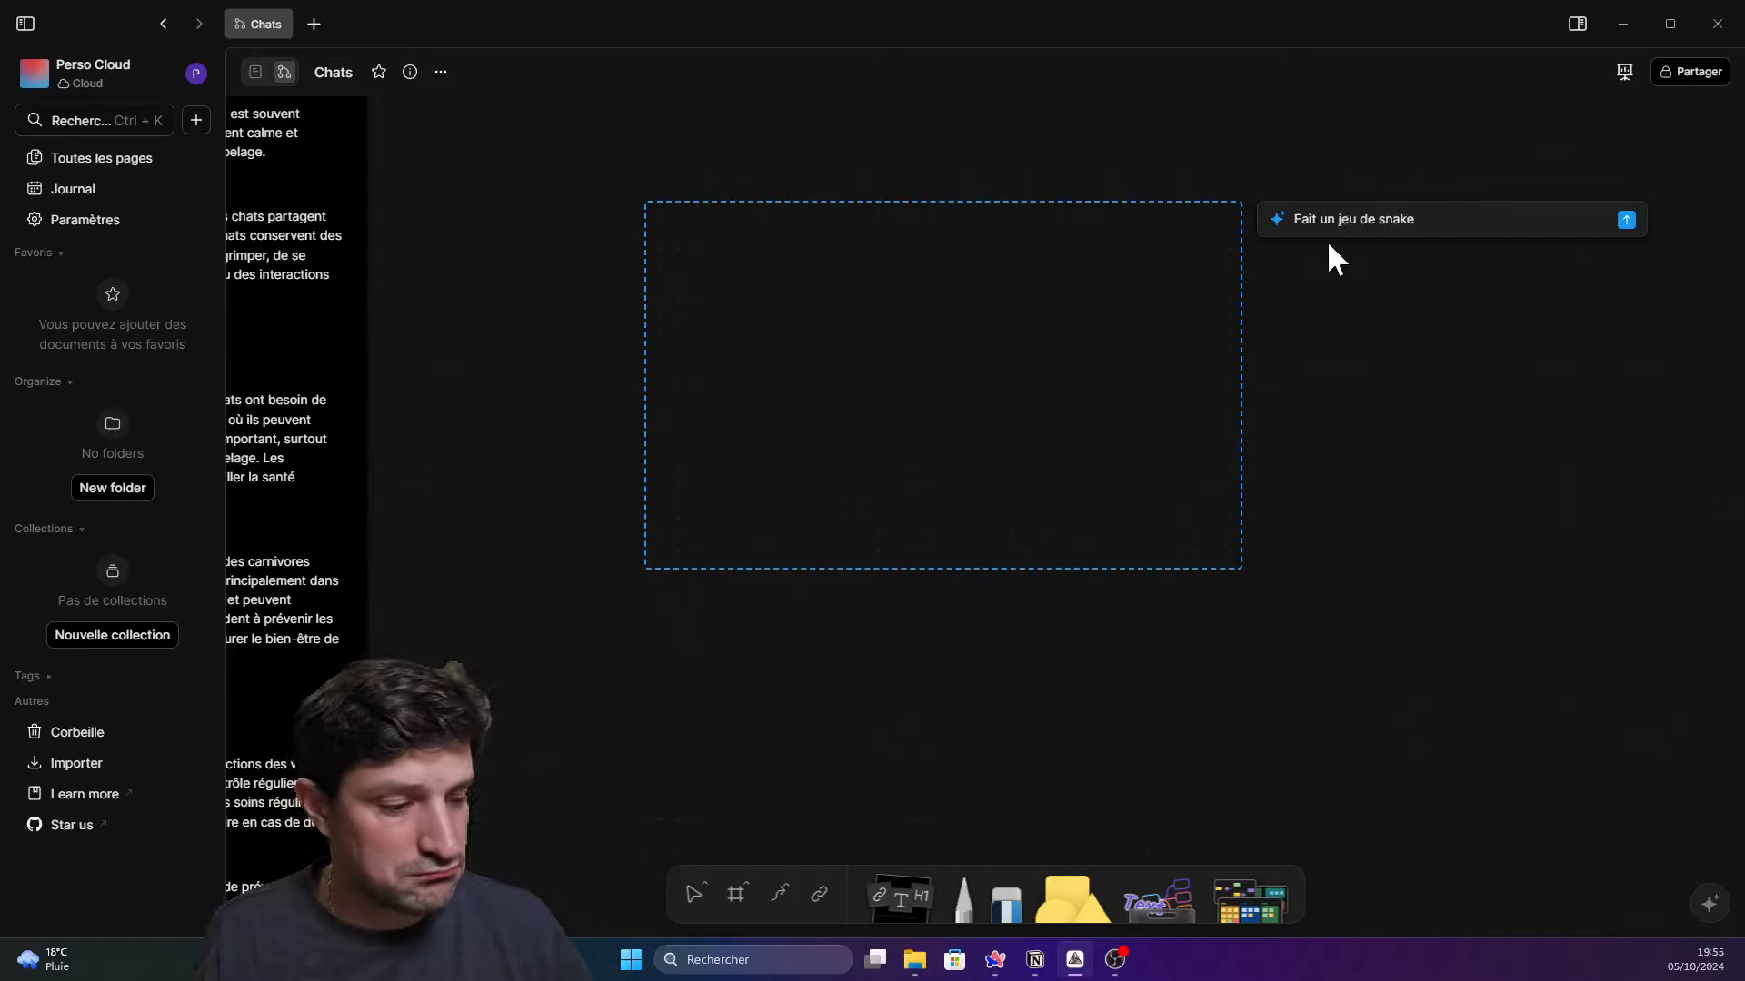
key(Return)
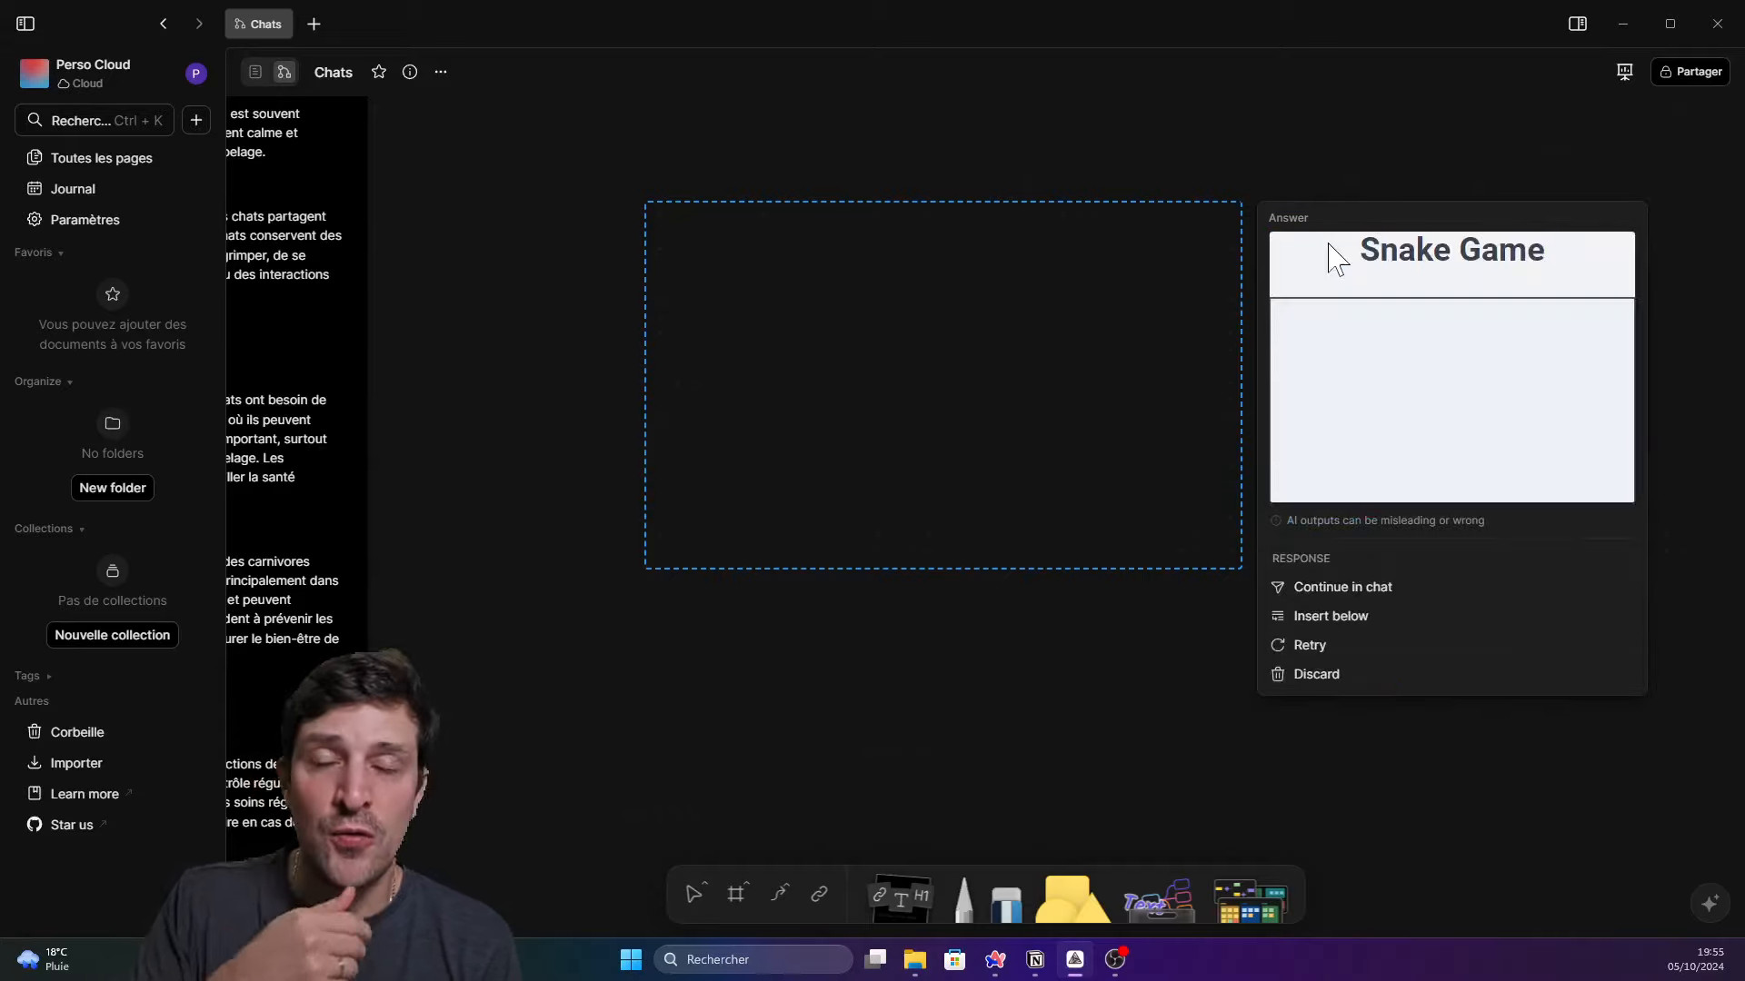
Insert the generated snake game onto the canvas and move it up into the empty area
click(1332, 617)
drag(1215, 740, 1196, 362)
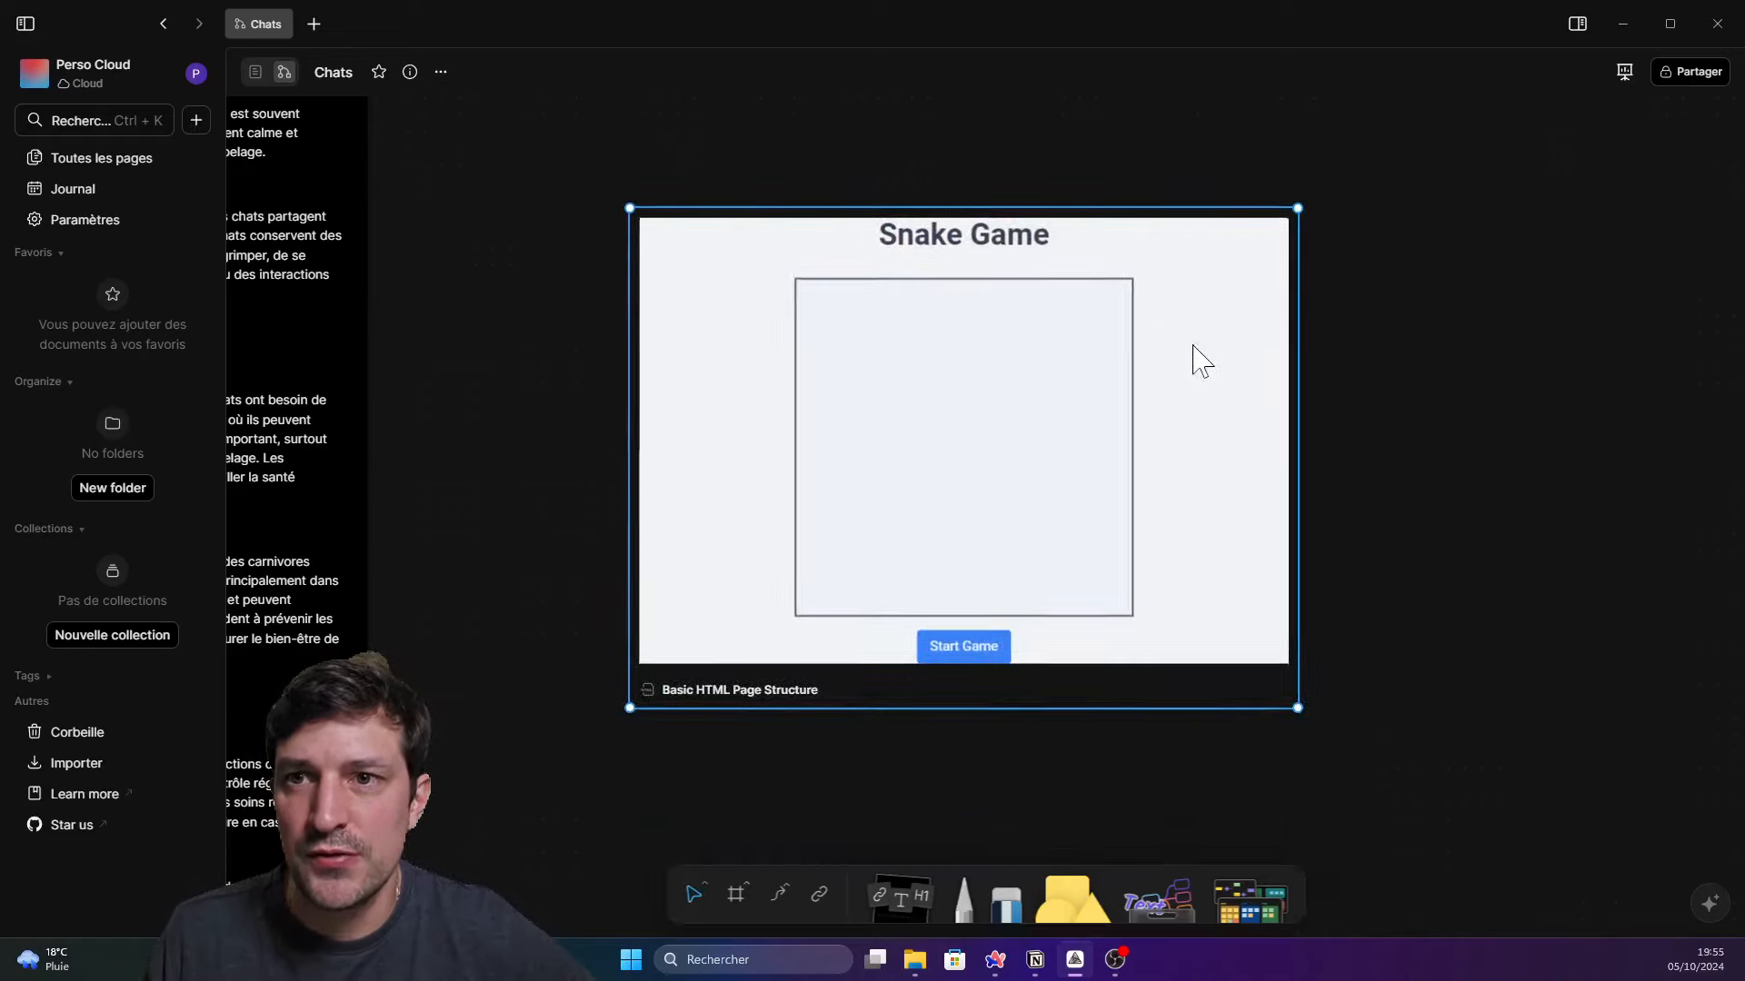
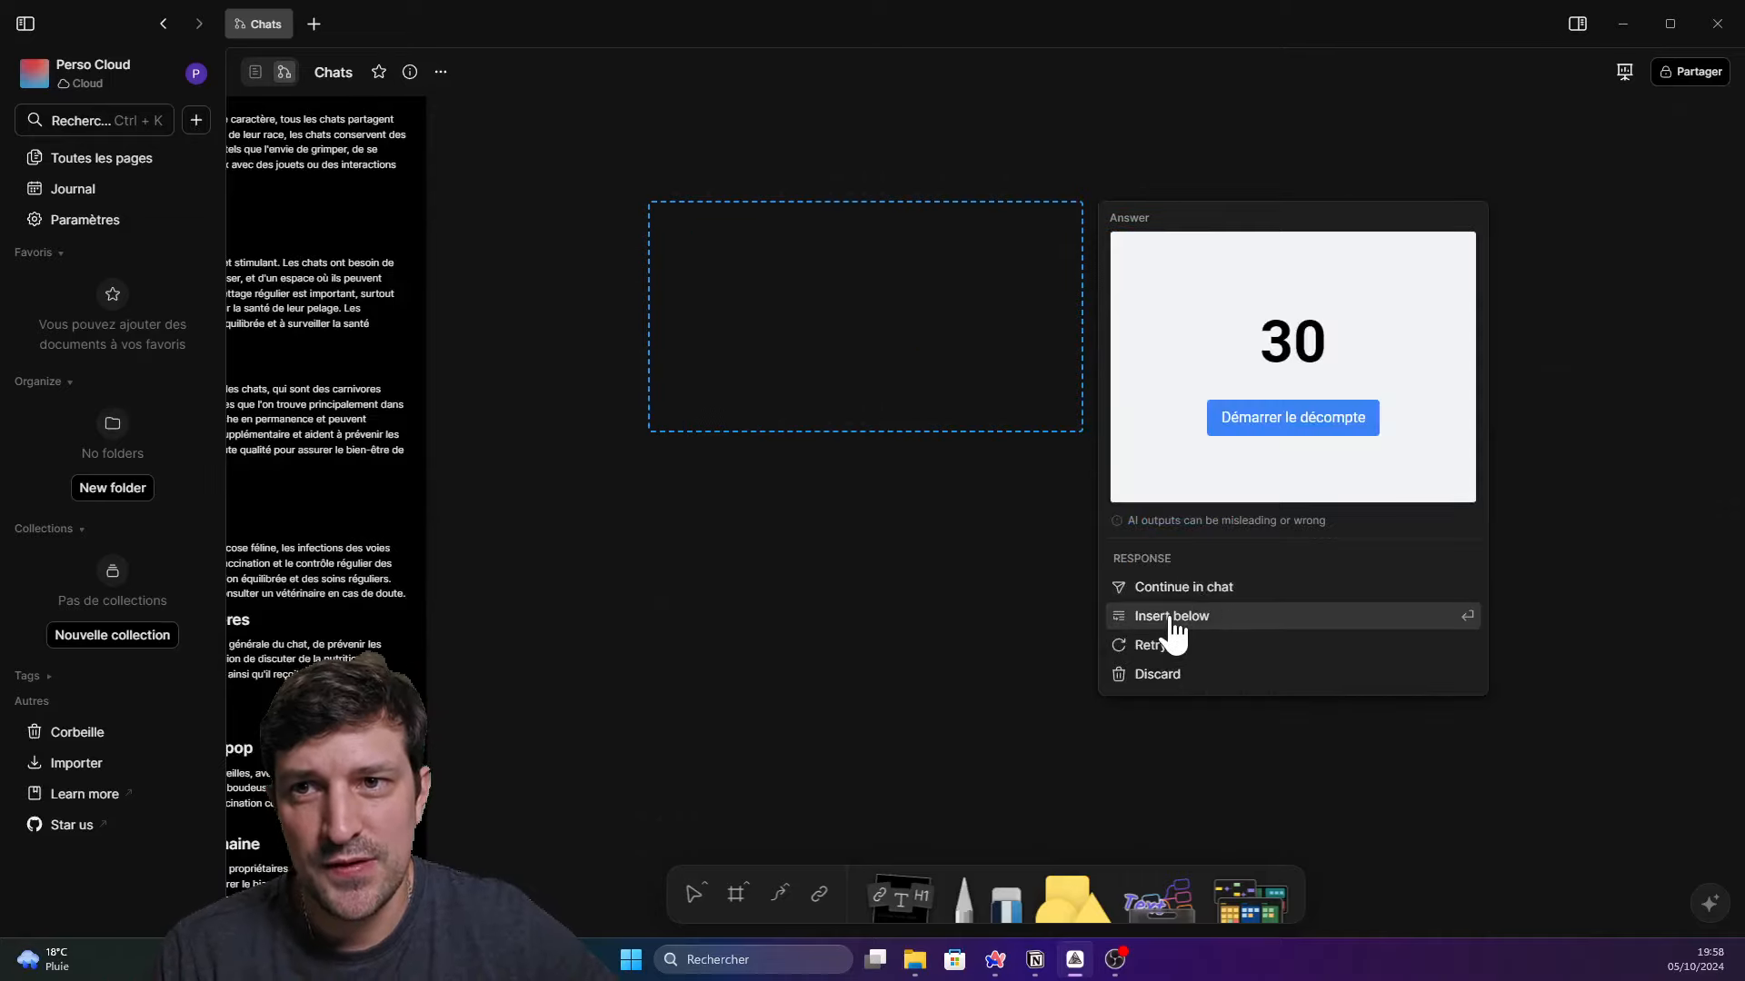
Insert the generated countdown onto the canvas, higher up in the empty area, and start it
click(1163, 611)
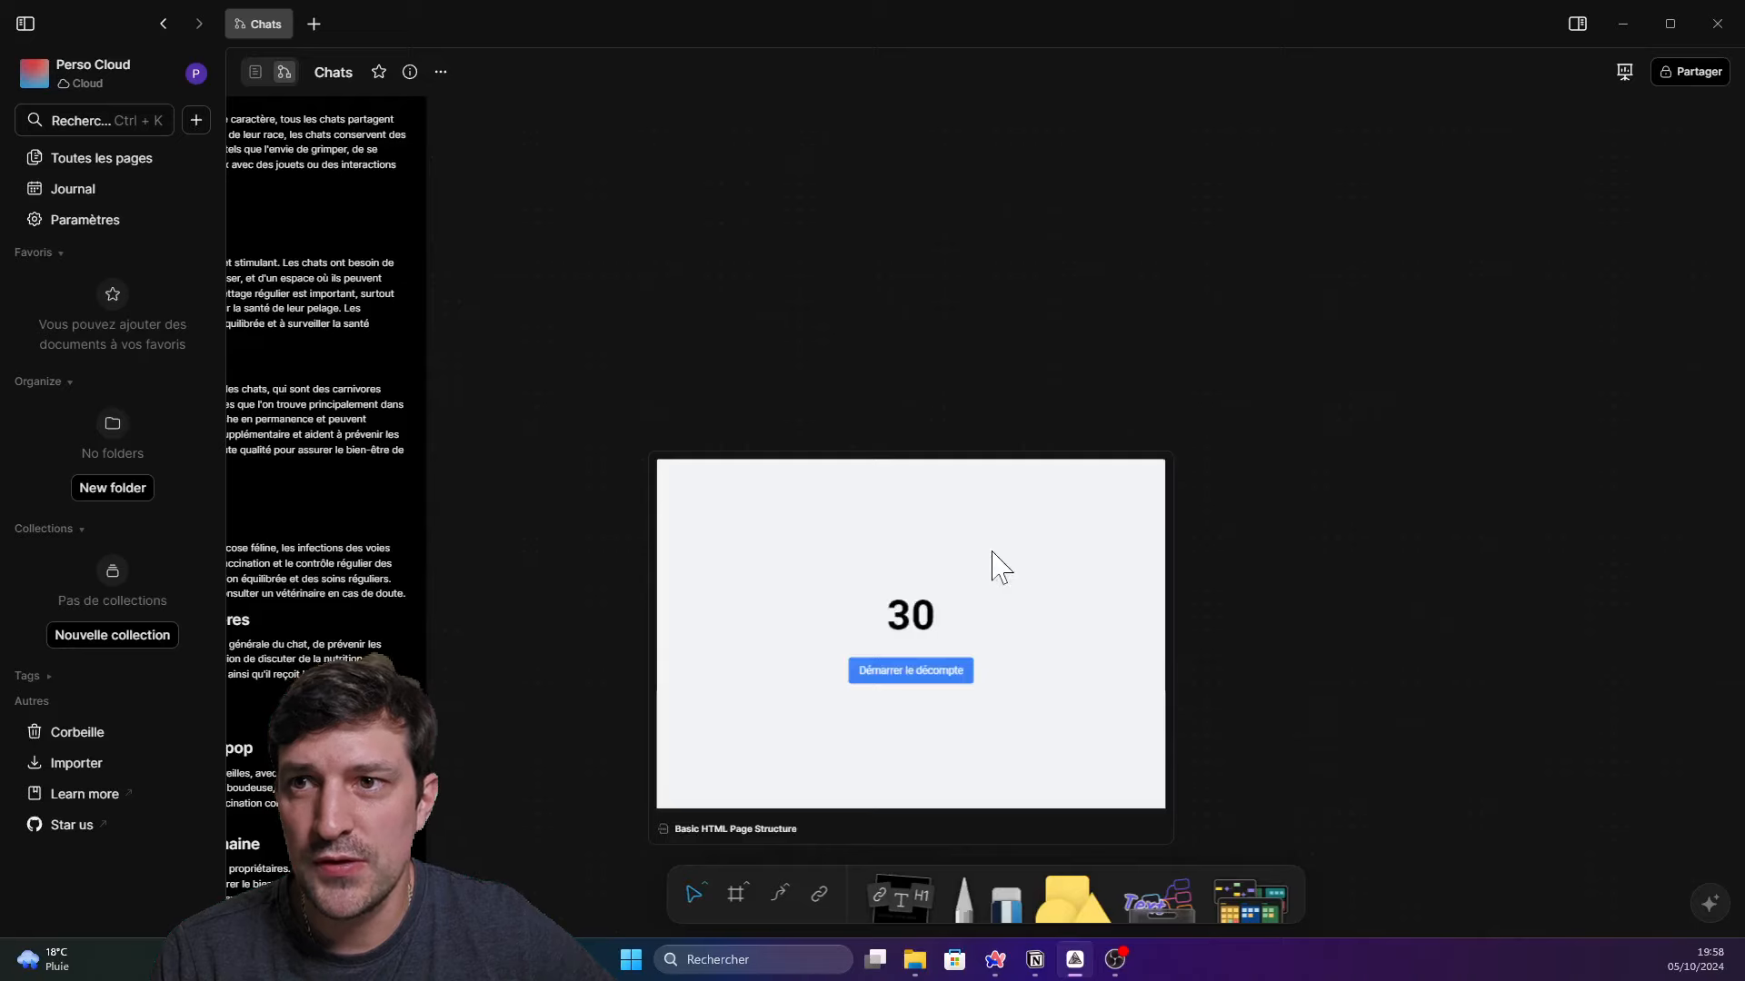
click(1056, 541)
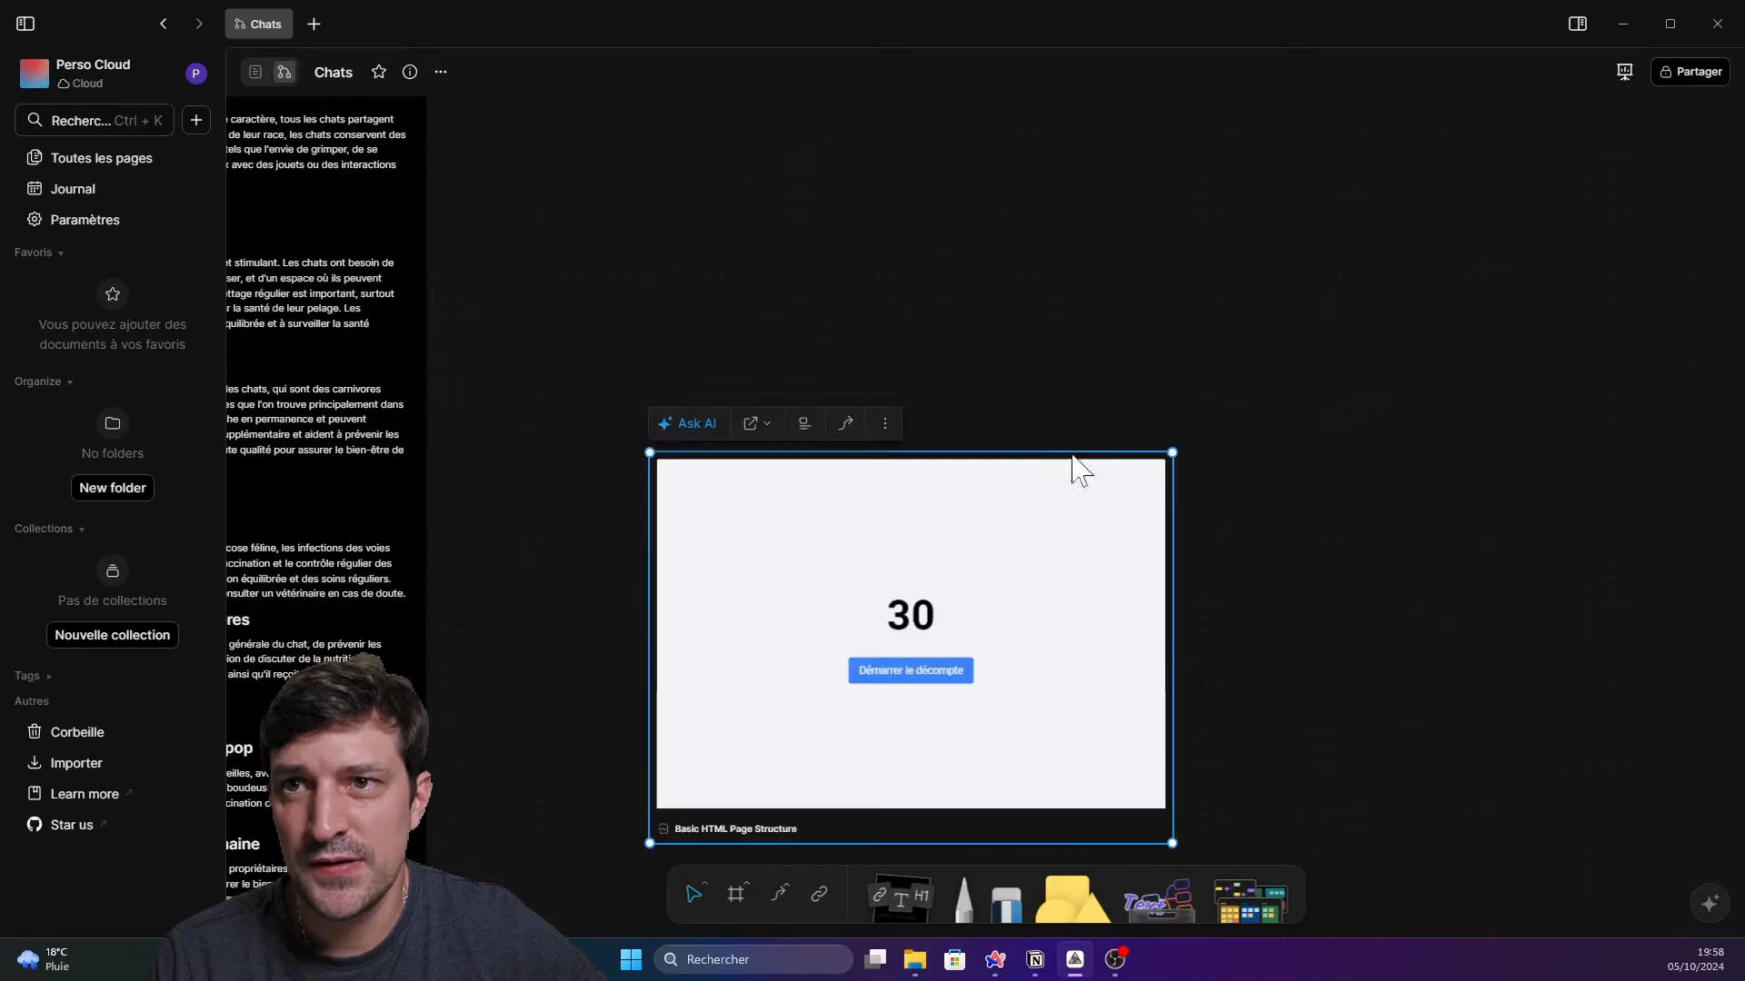
drag(967, 543, 919, 245)
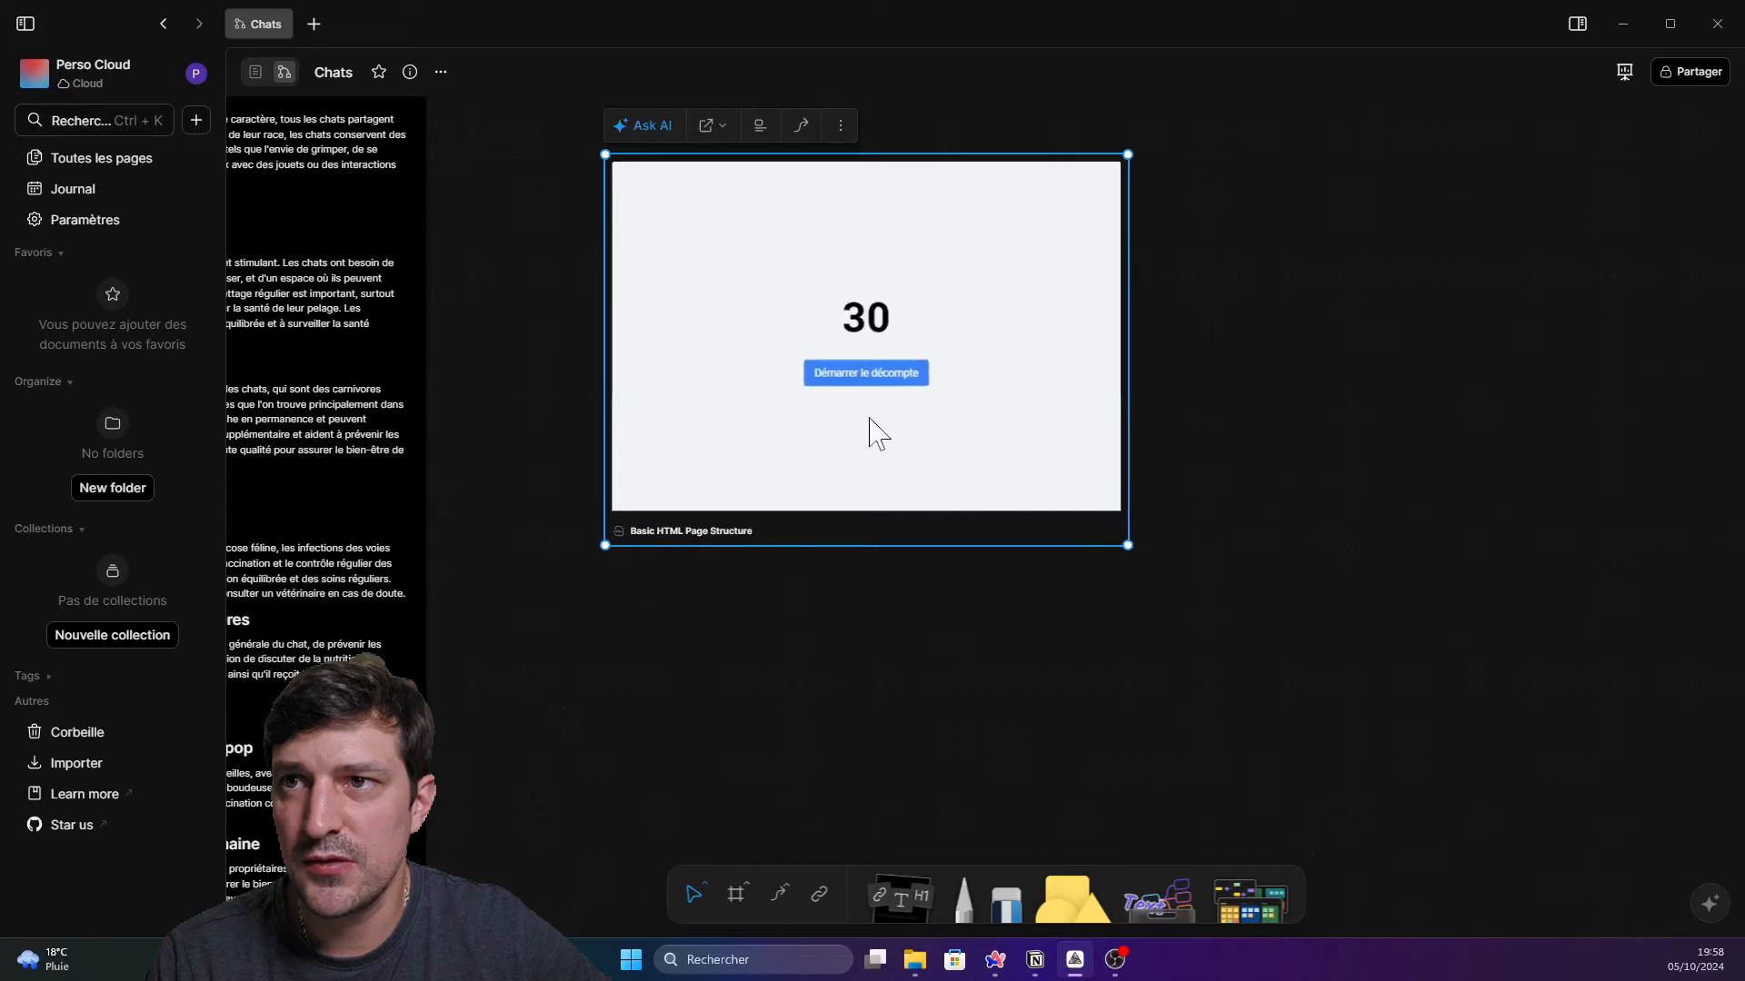
click(870, 387)
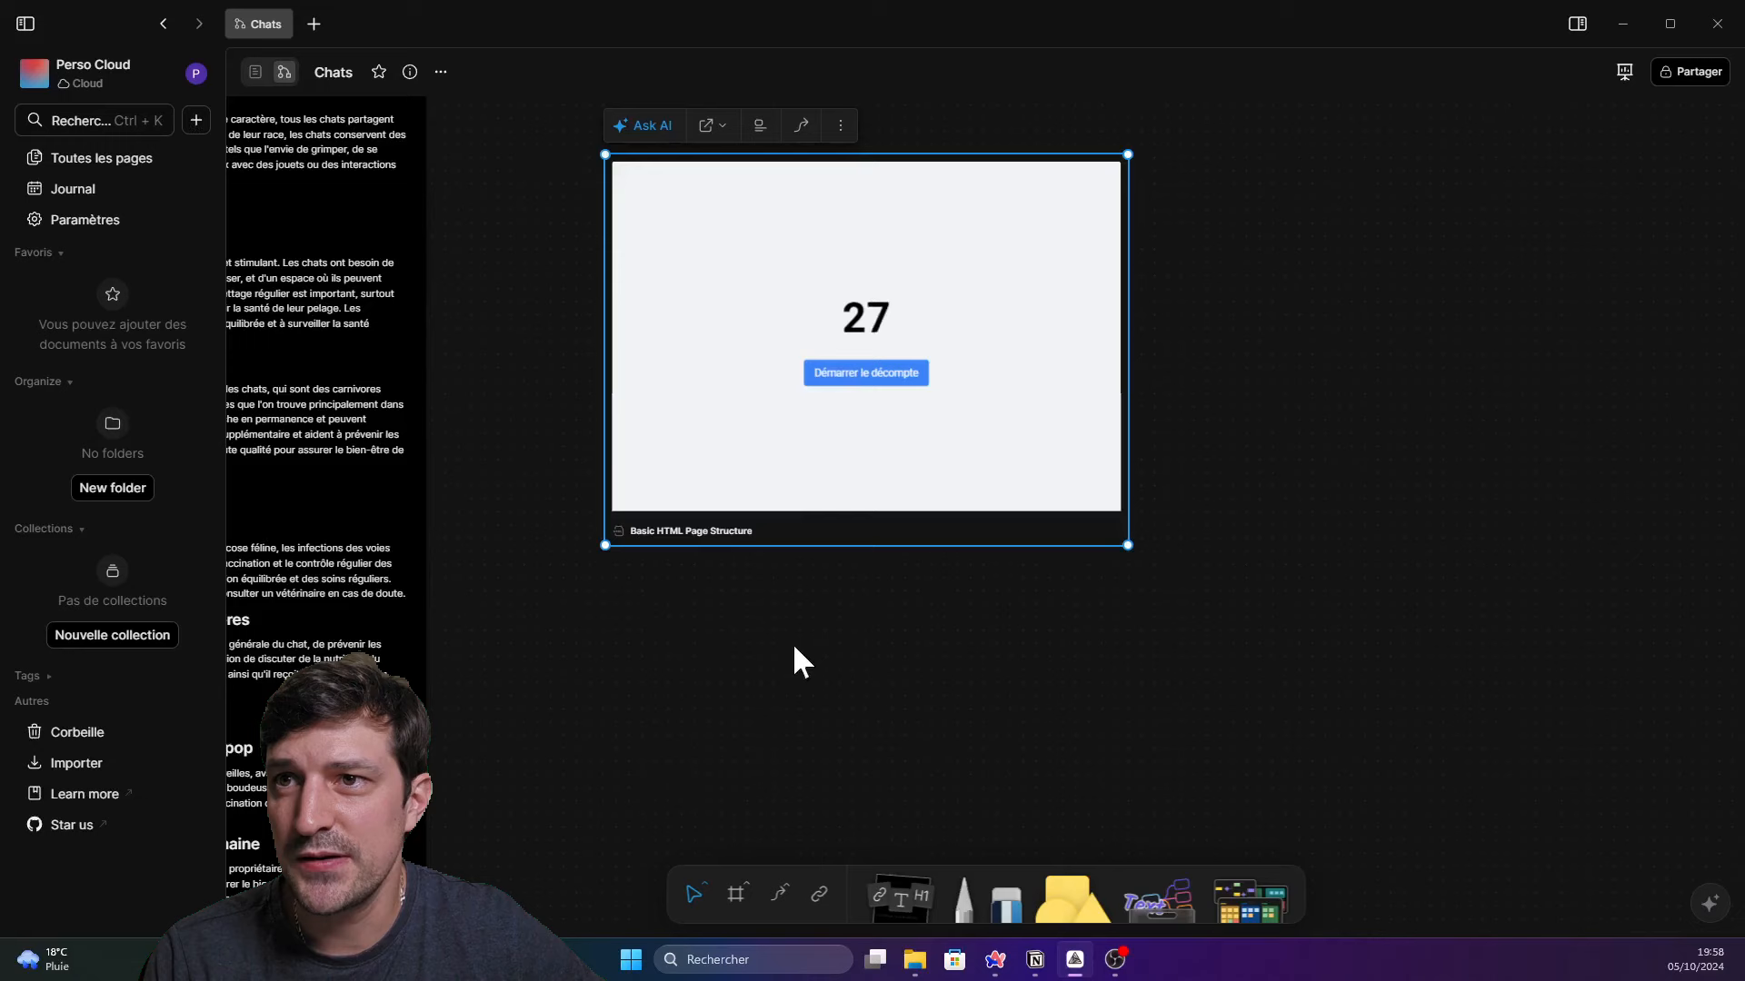
Shrink the countdown block to under half its width and place it close beside the cat guide text
drag(588, 586, 1031, 571)
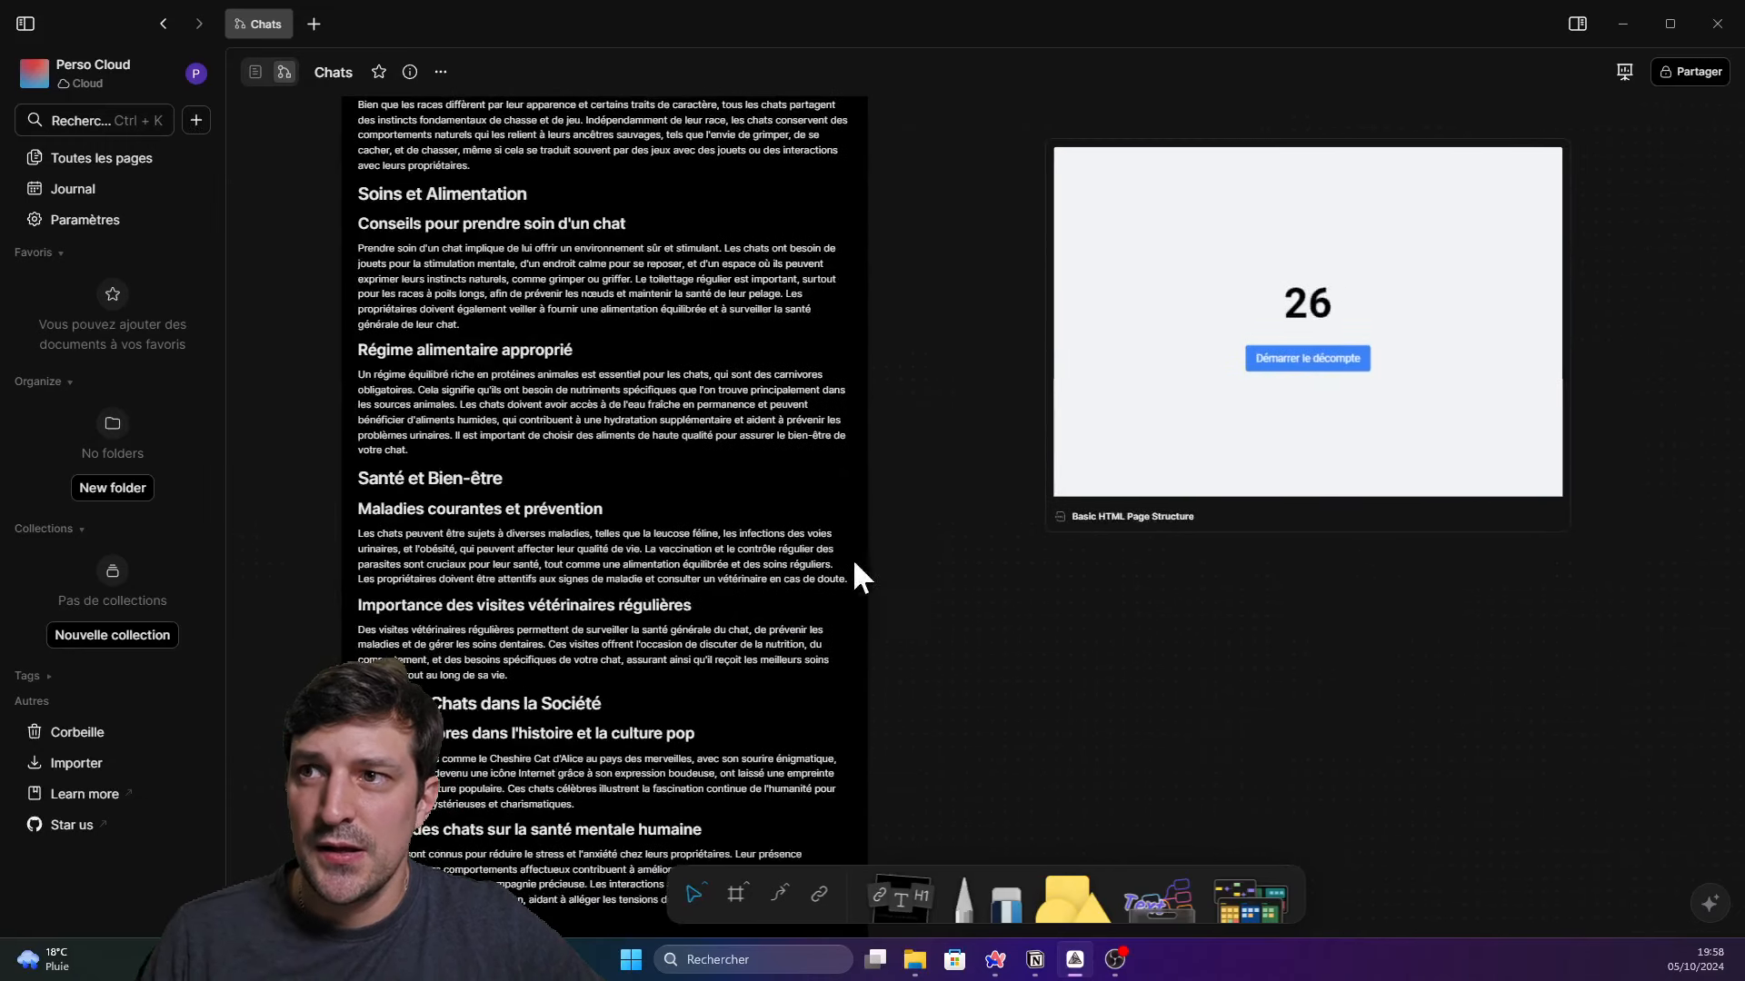
double_click(651, 390)
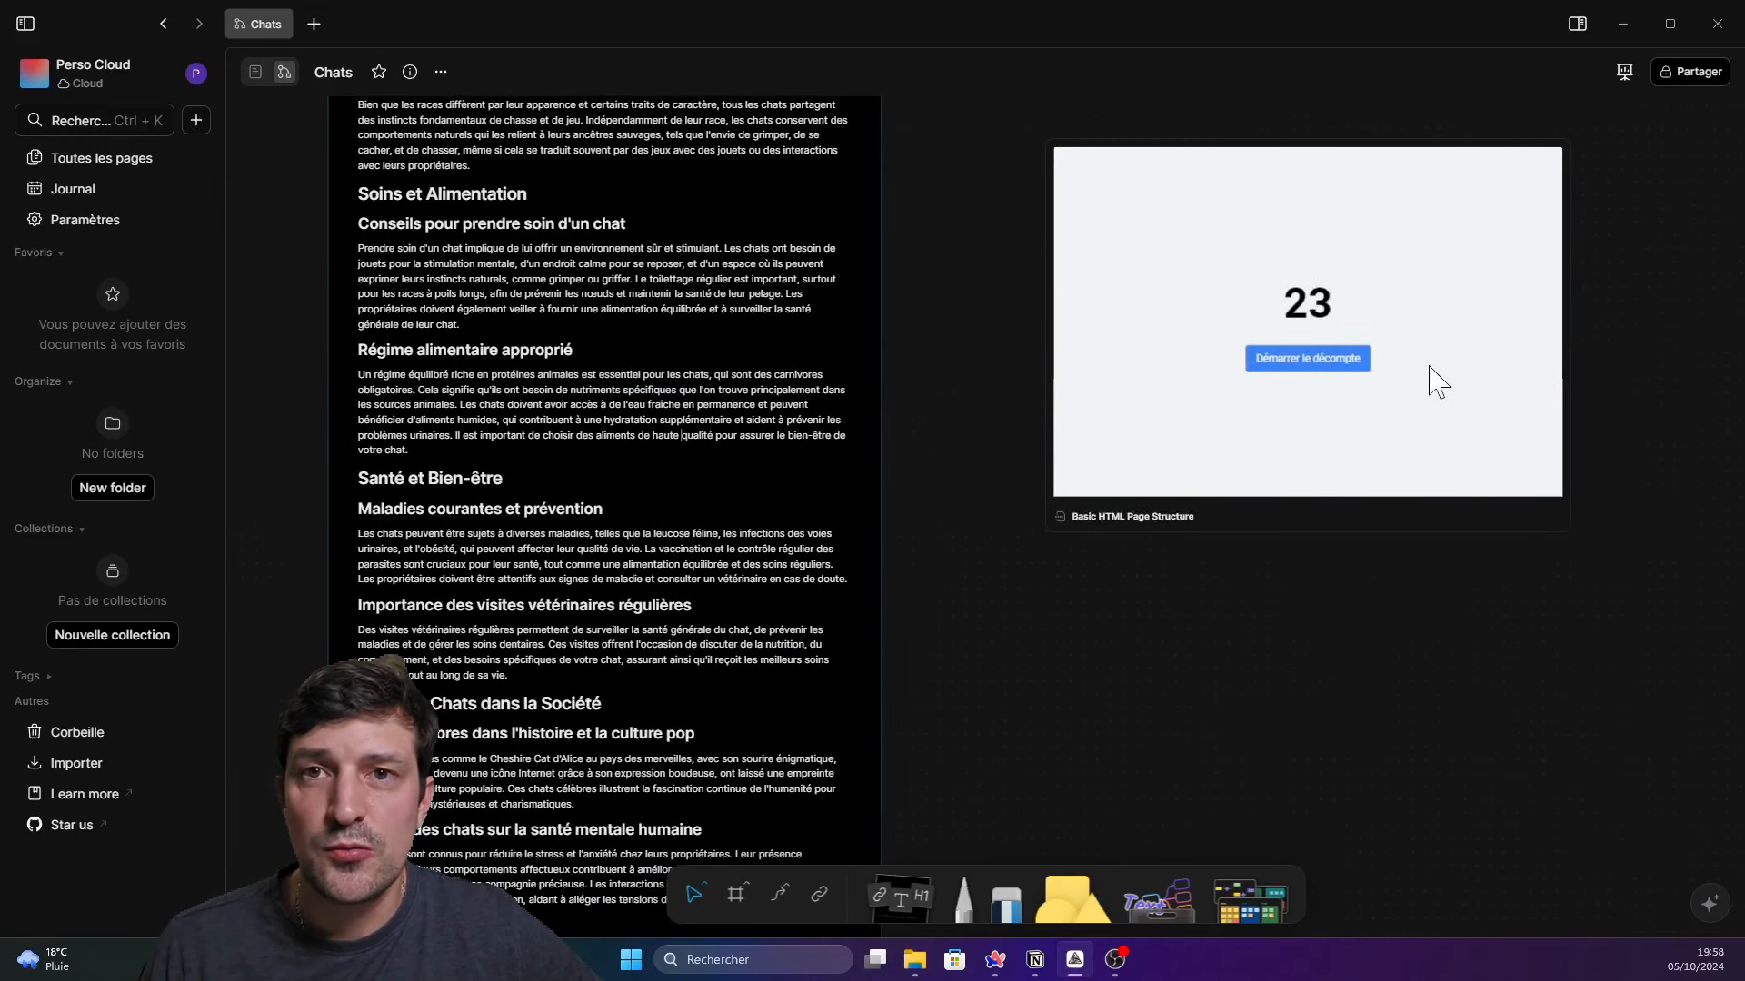
click(1565, 529)
drag(1565, 531, 1230, 166)
click(1437, 425)
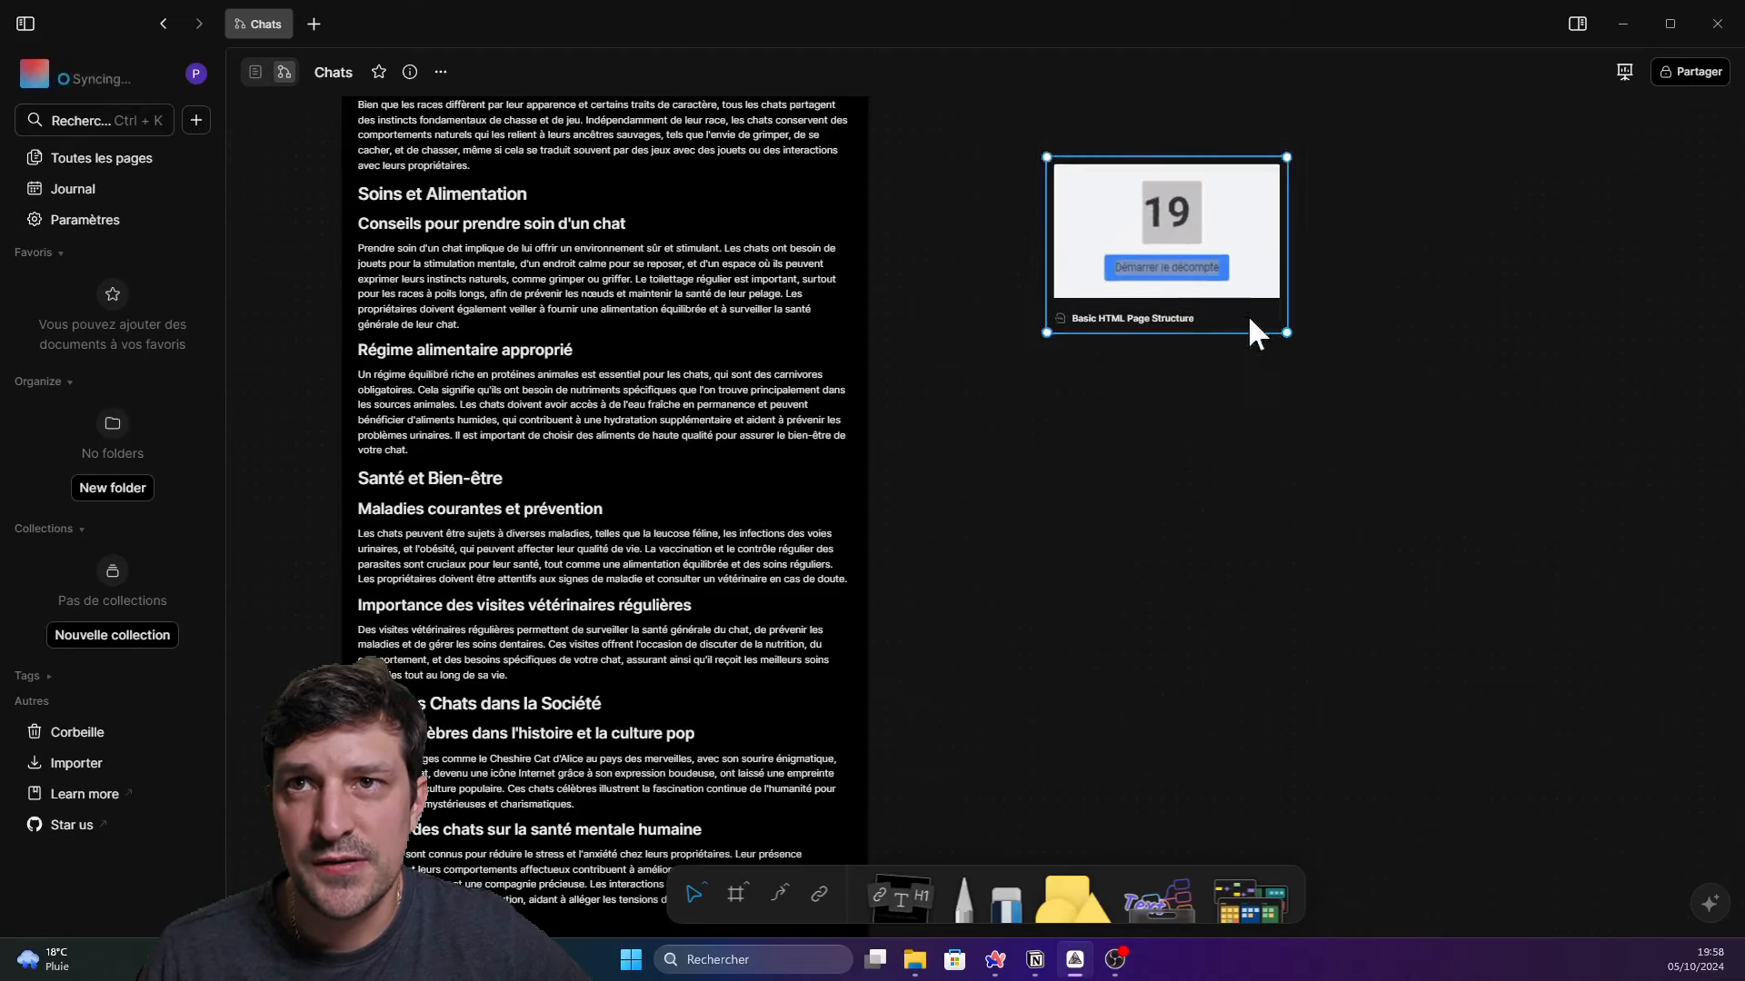
drag(1250, 318, 1083, 536)
Read the guide's "Maladies courantes et prévention" section with the countdown running alongside it
click(877, 550)
scroll(472, 620, up, 3)
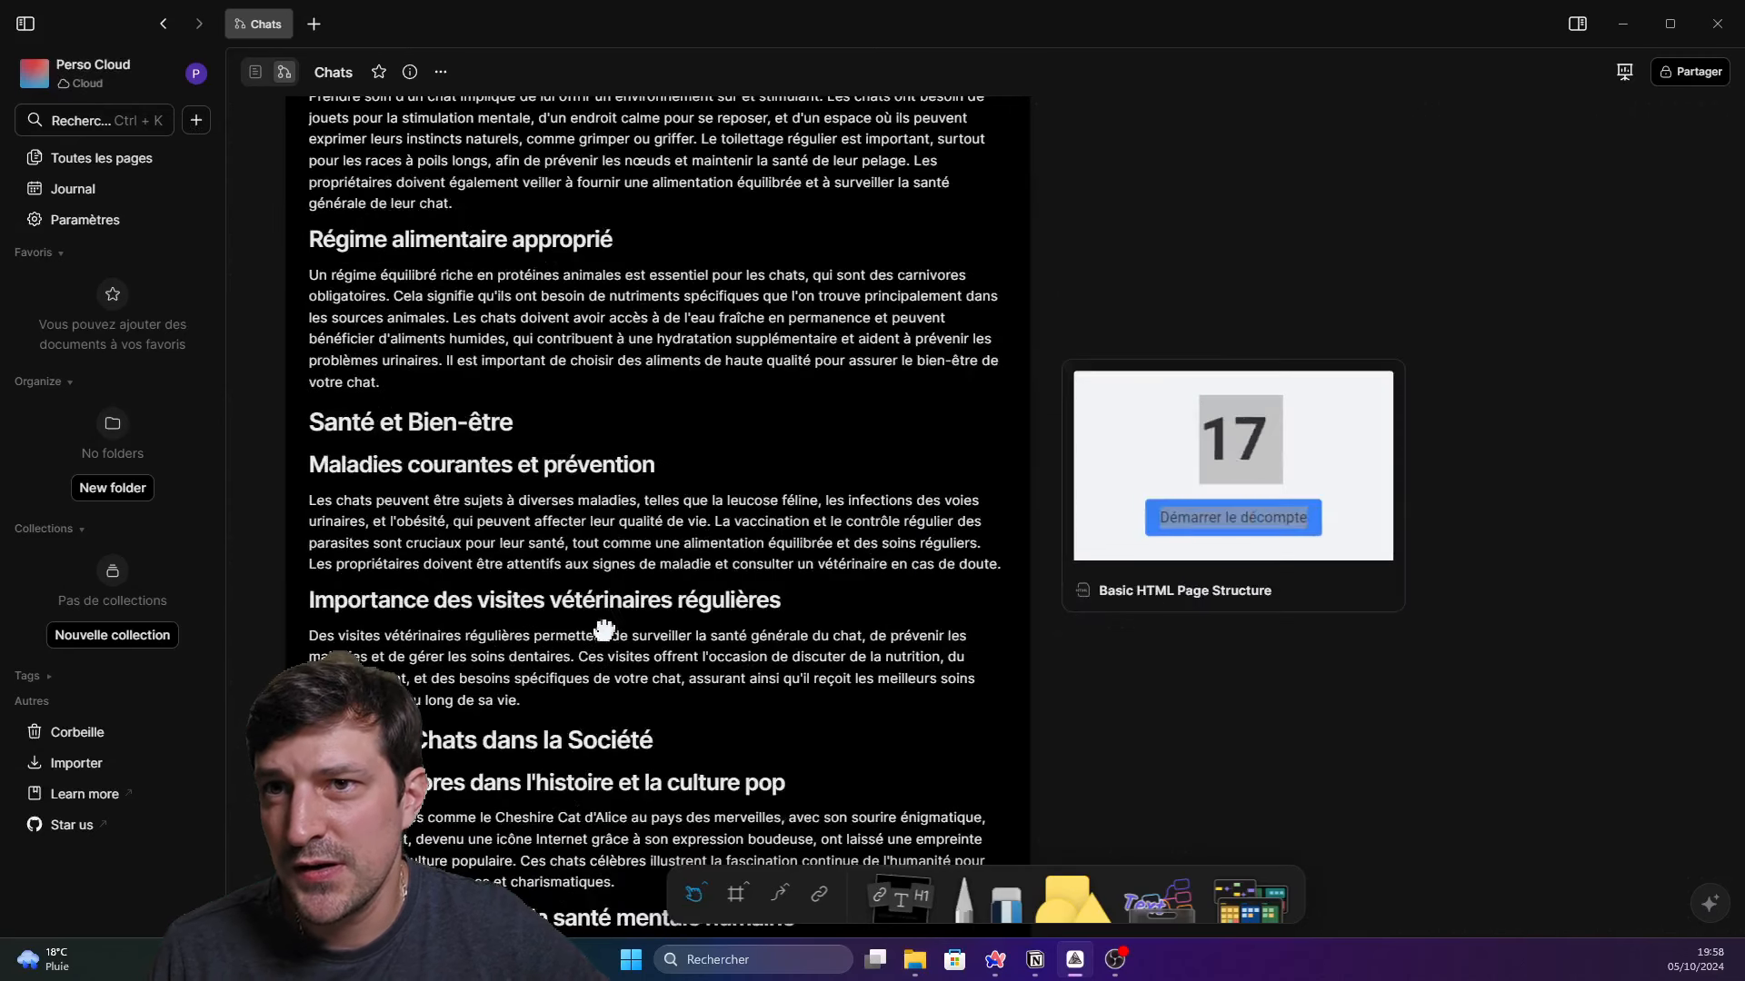
drag(592, 626, 768, 538)
scroll(764, 543, up, 1)
click(700, 349)
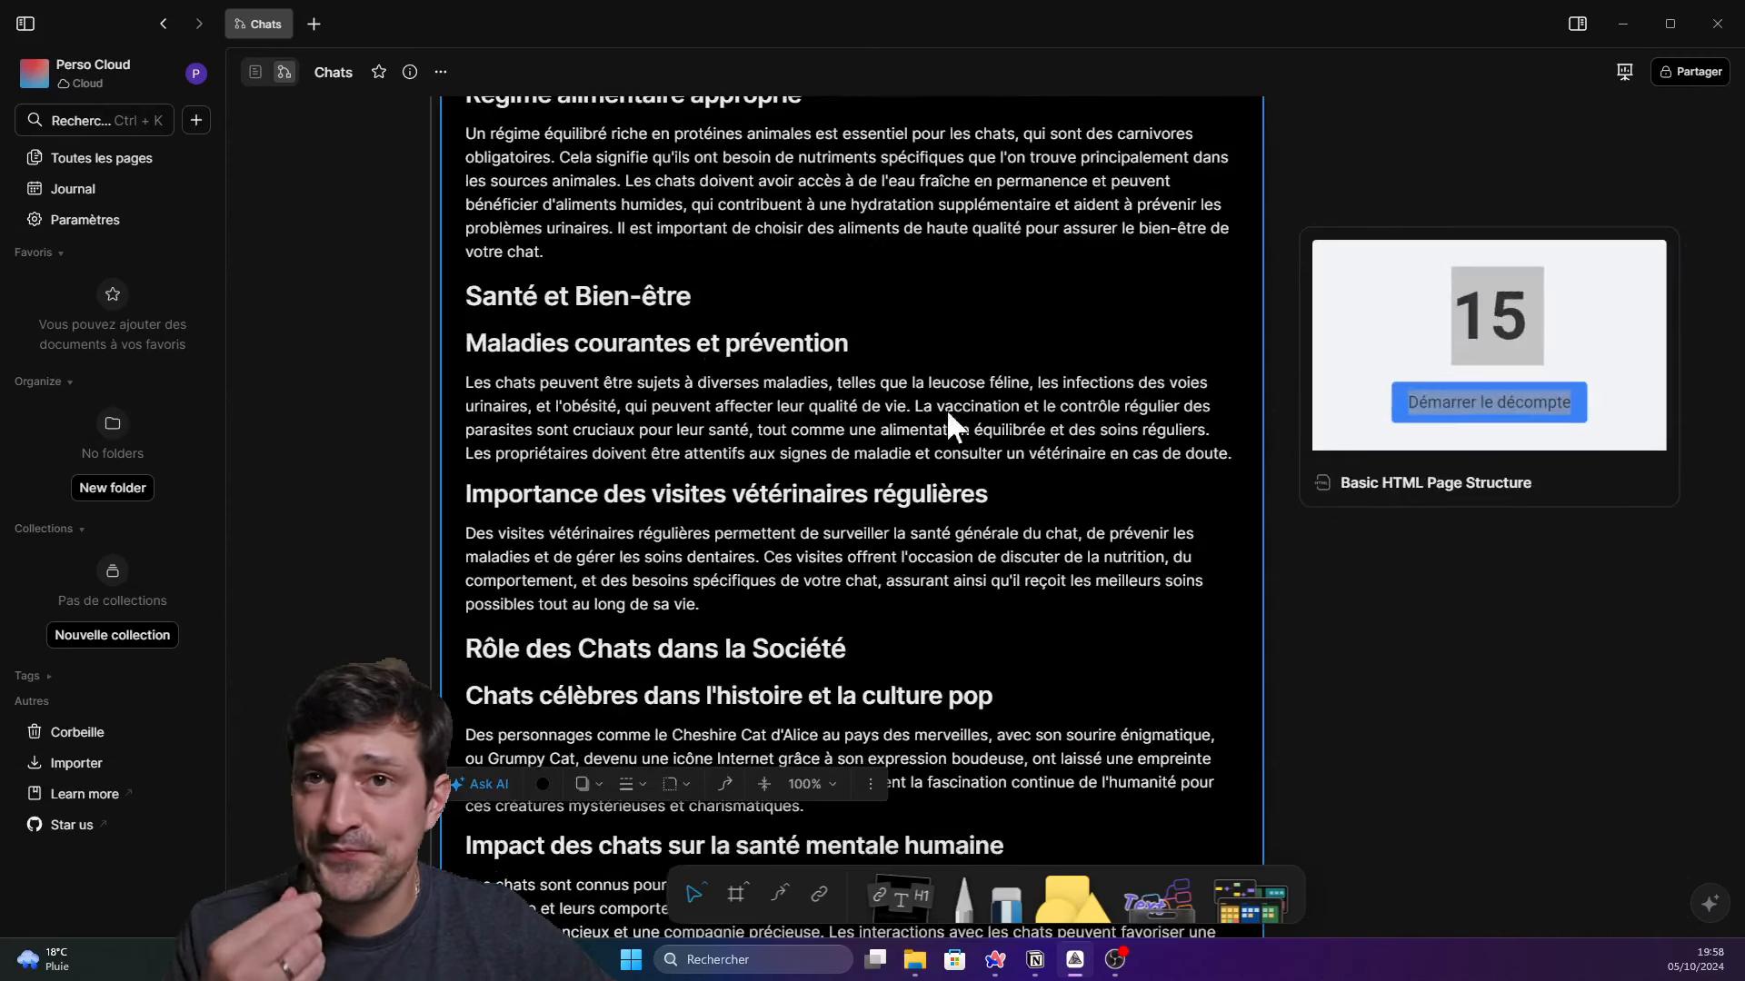
click(1052, 452)
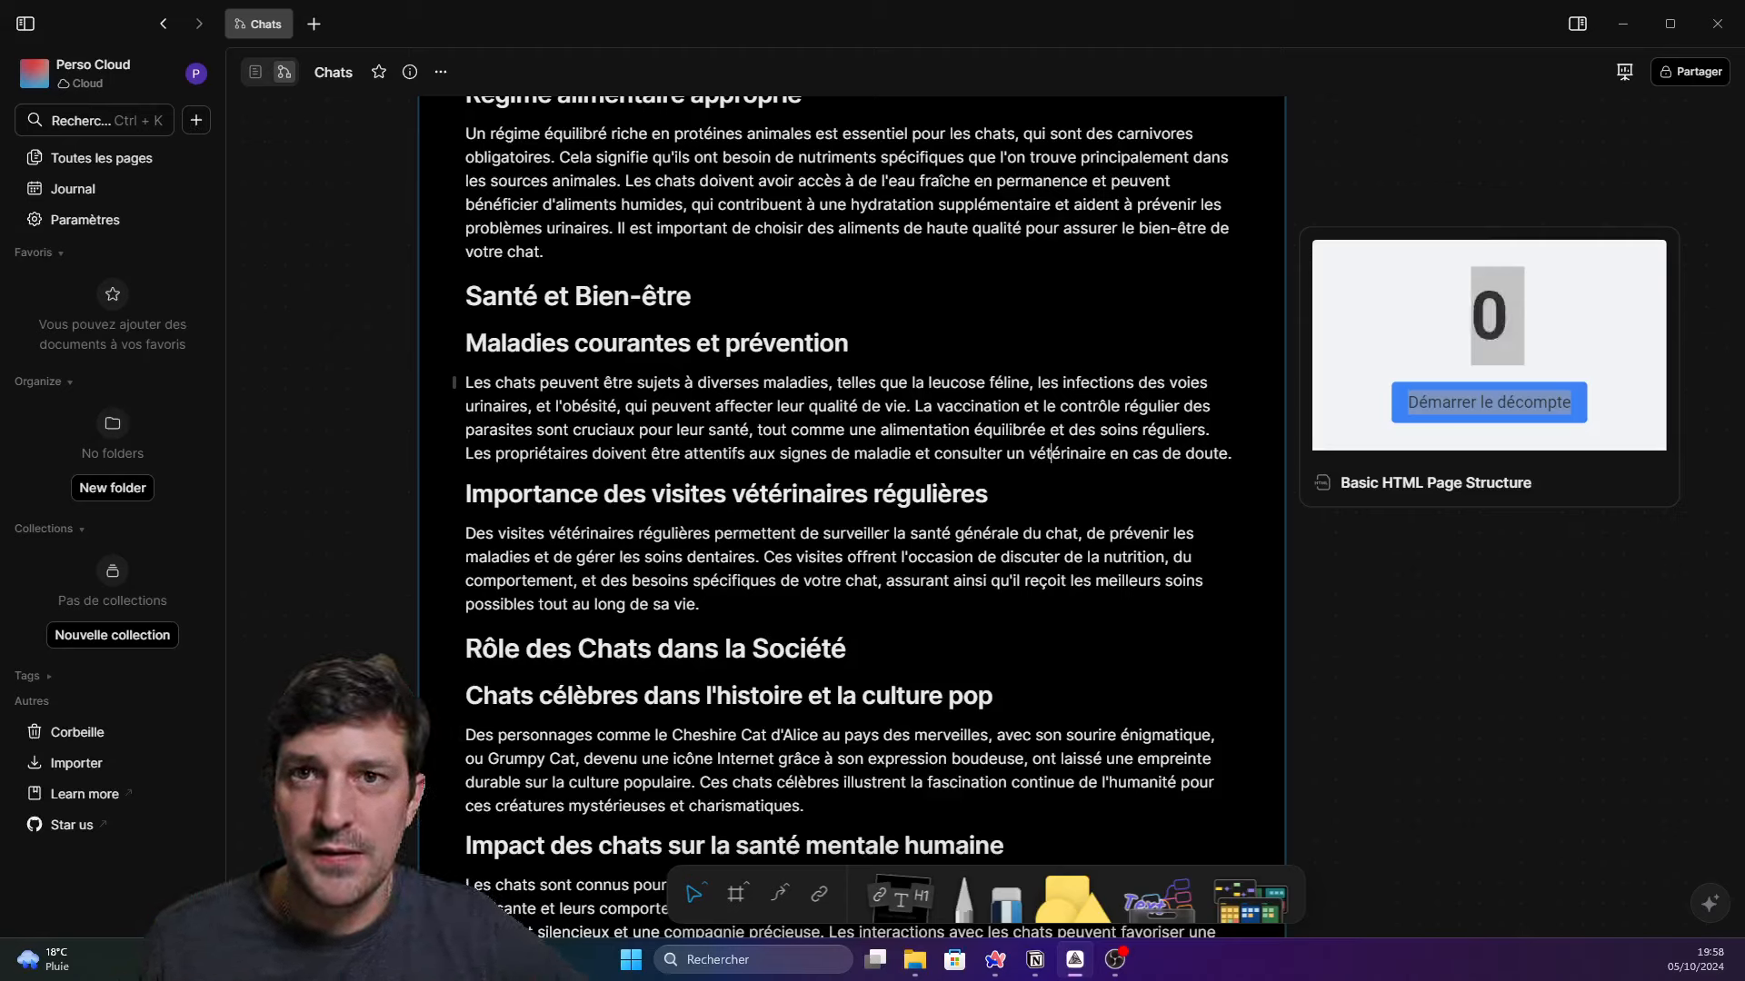
Delete the countdown block from the canvas
click(1569, 369)
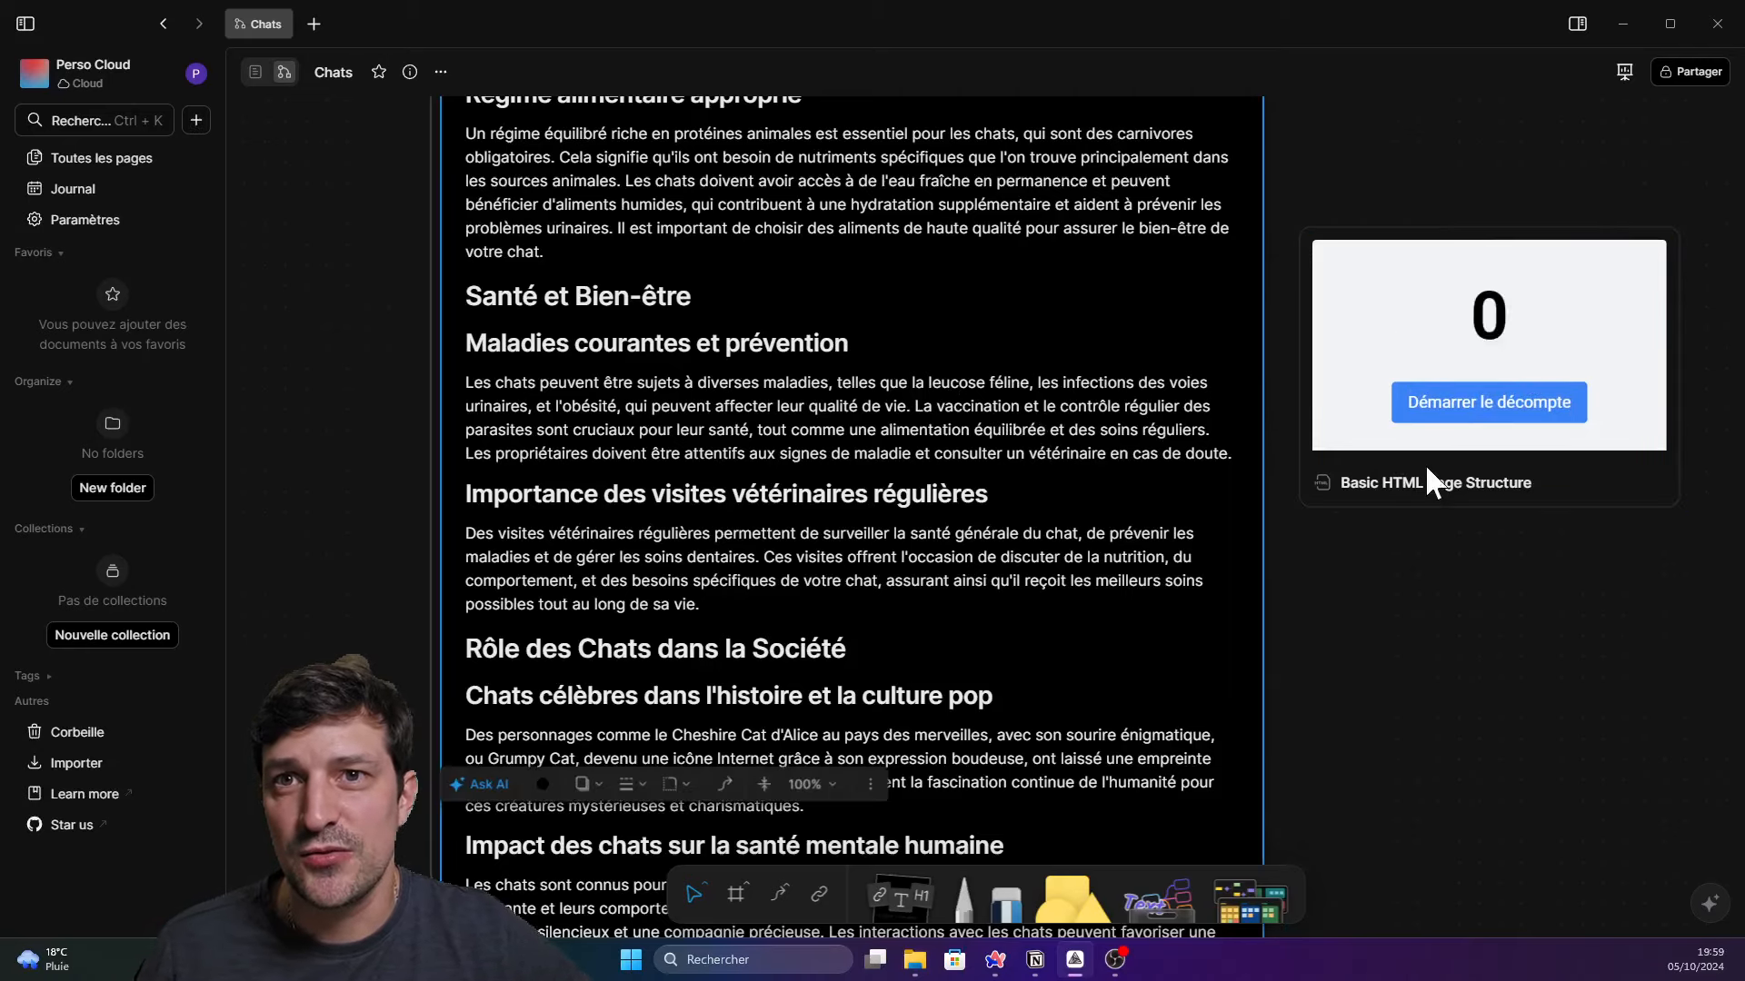
scroll(989, 552, down, 7)
scroll(990, 561, up, 9)
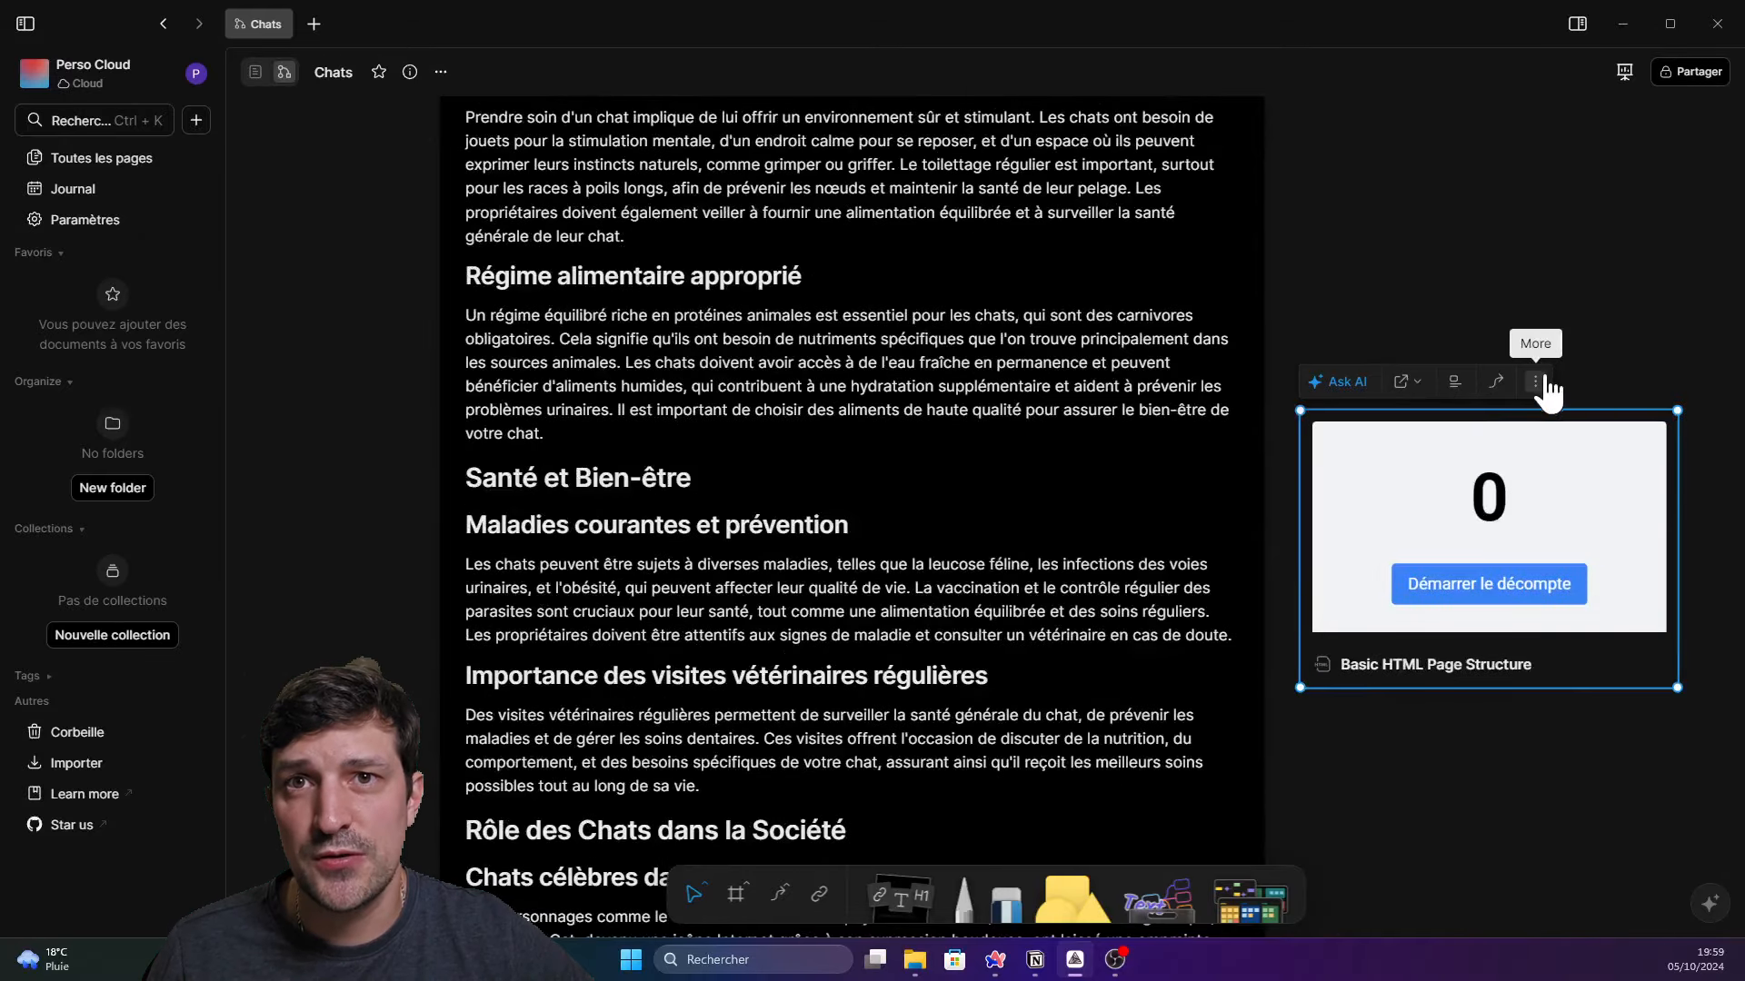
click(1536, 382)
click(1509, 755)
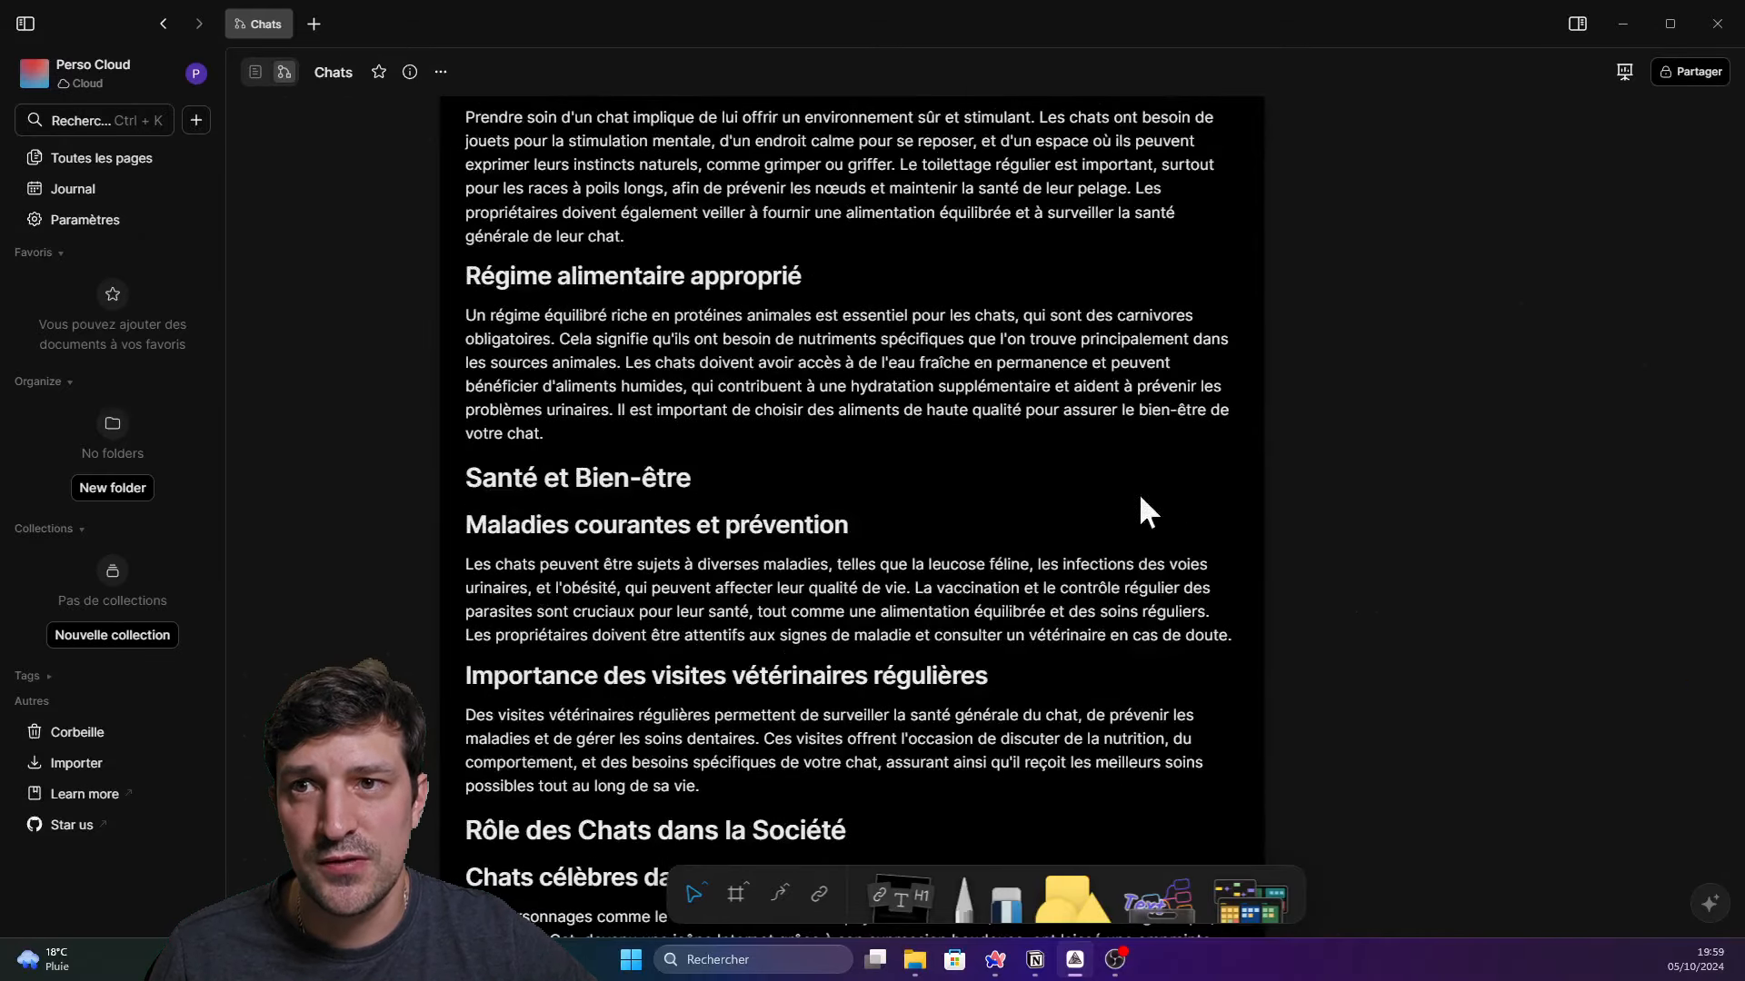
Run the AI action "Brainstorm ideas with mind map" on the whole cat guide note
click(849, 402)
scroll(986, 409, down, 5)
scroll(1083, 459, up, 10)
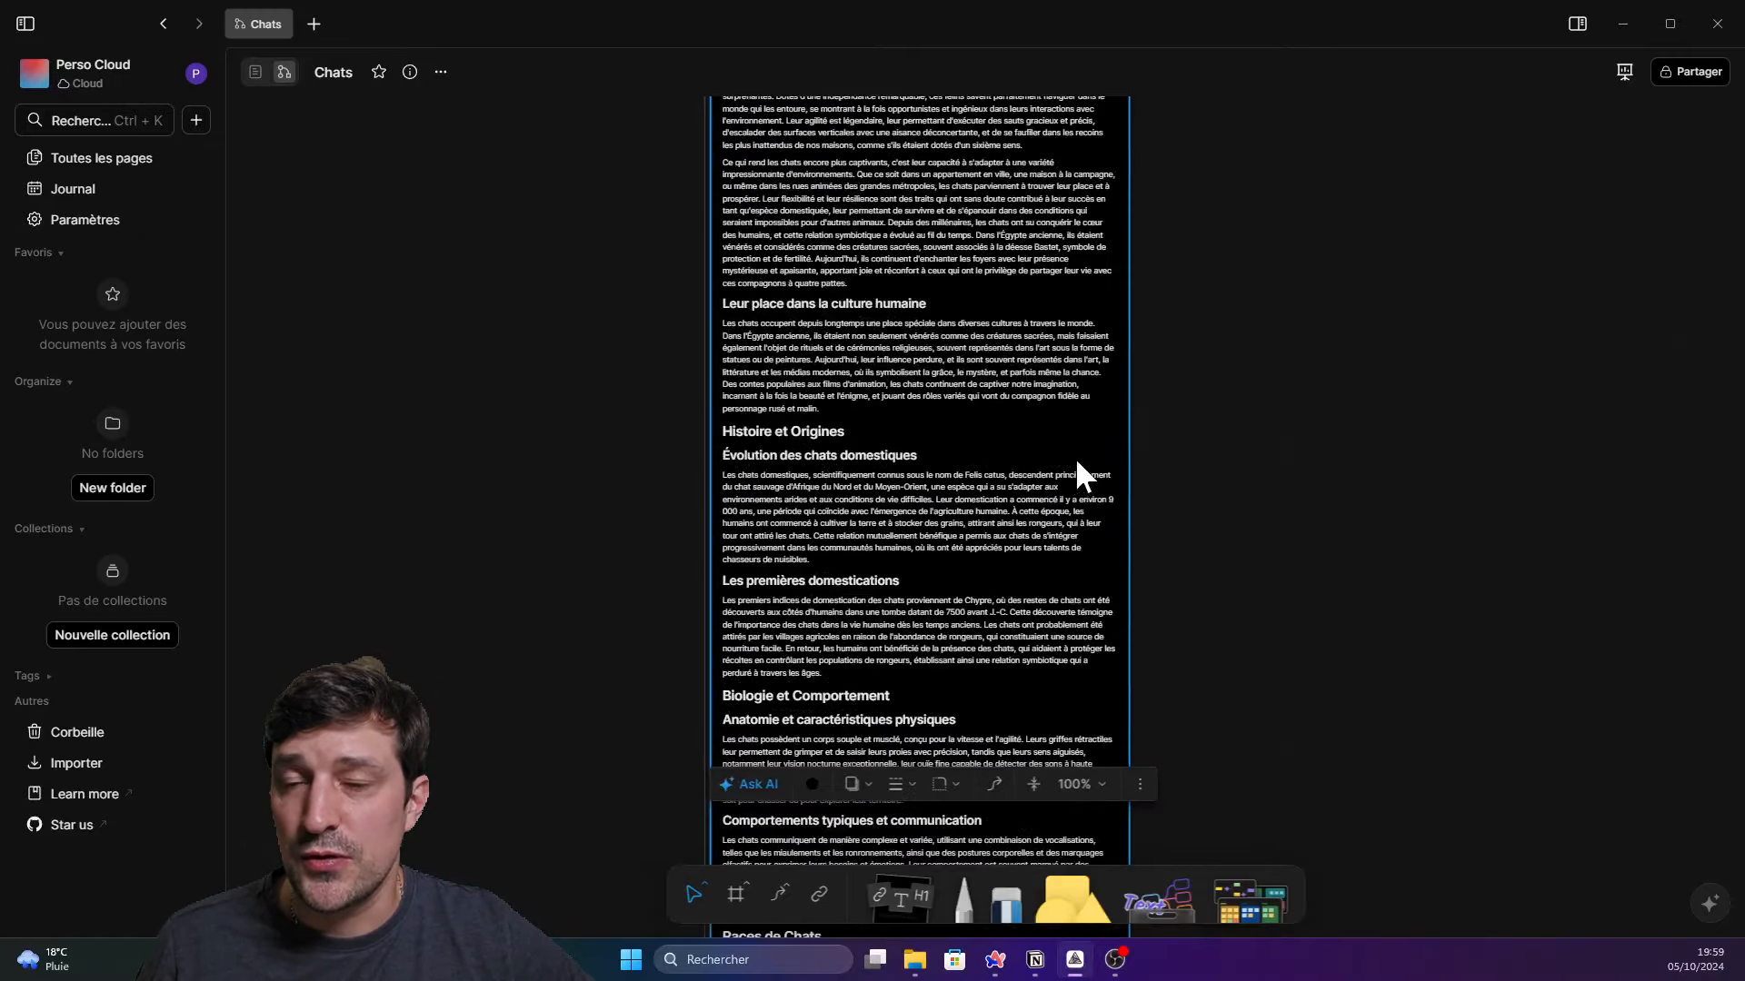
scroll(1076, 457, up, 6)
scroll(945, 559, down, 3)
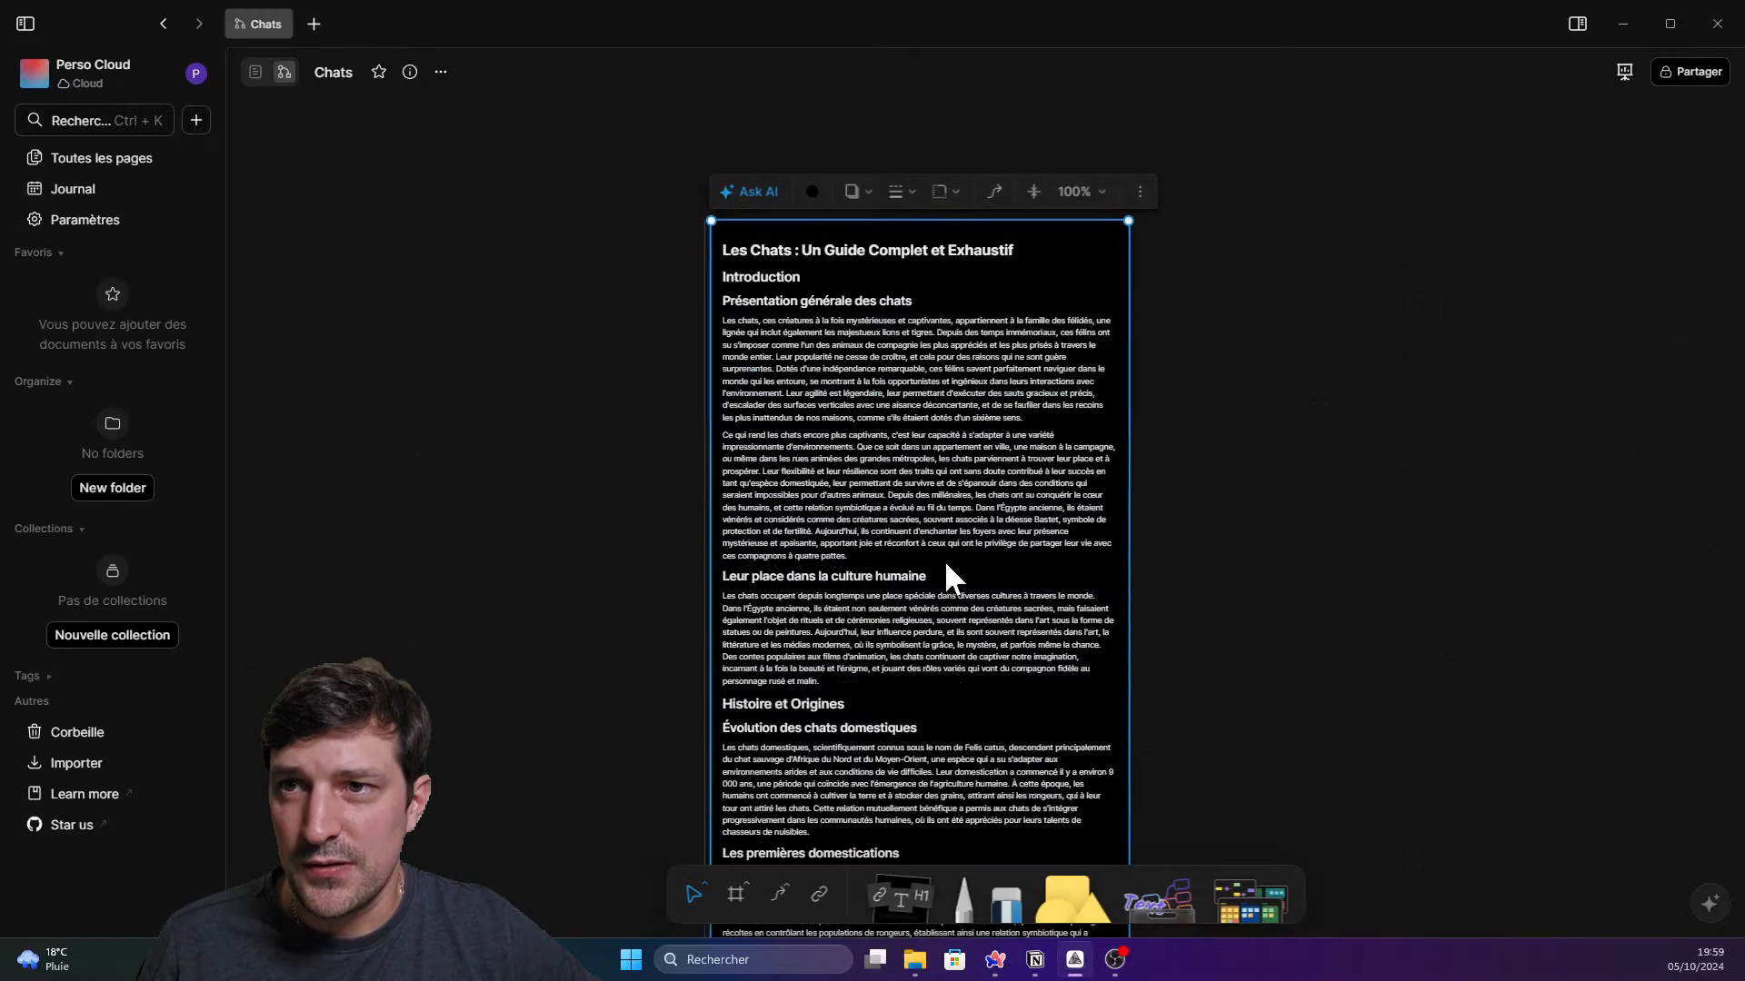
click(753, 193)
scroll(1284, 500, down, 5)
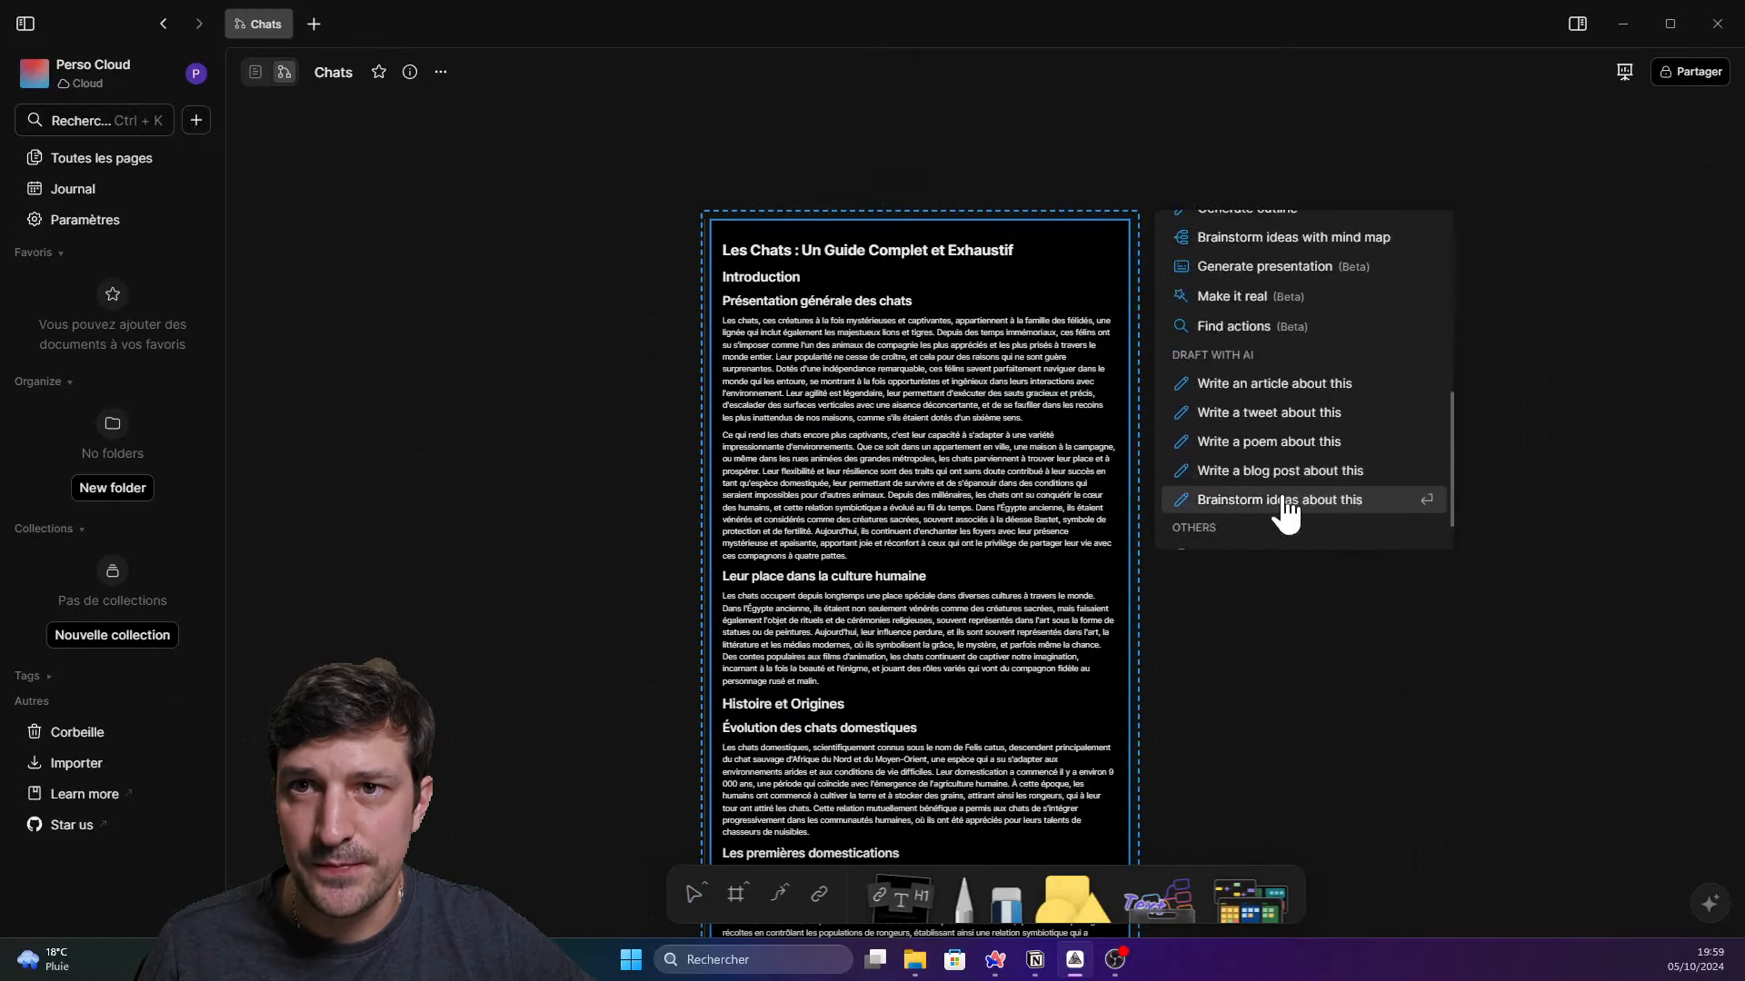
scroll(1285, 500, up, 1)
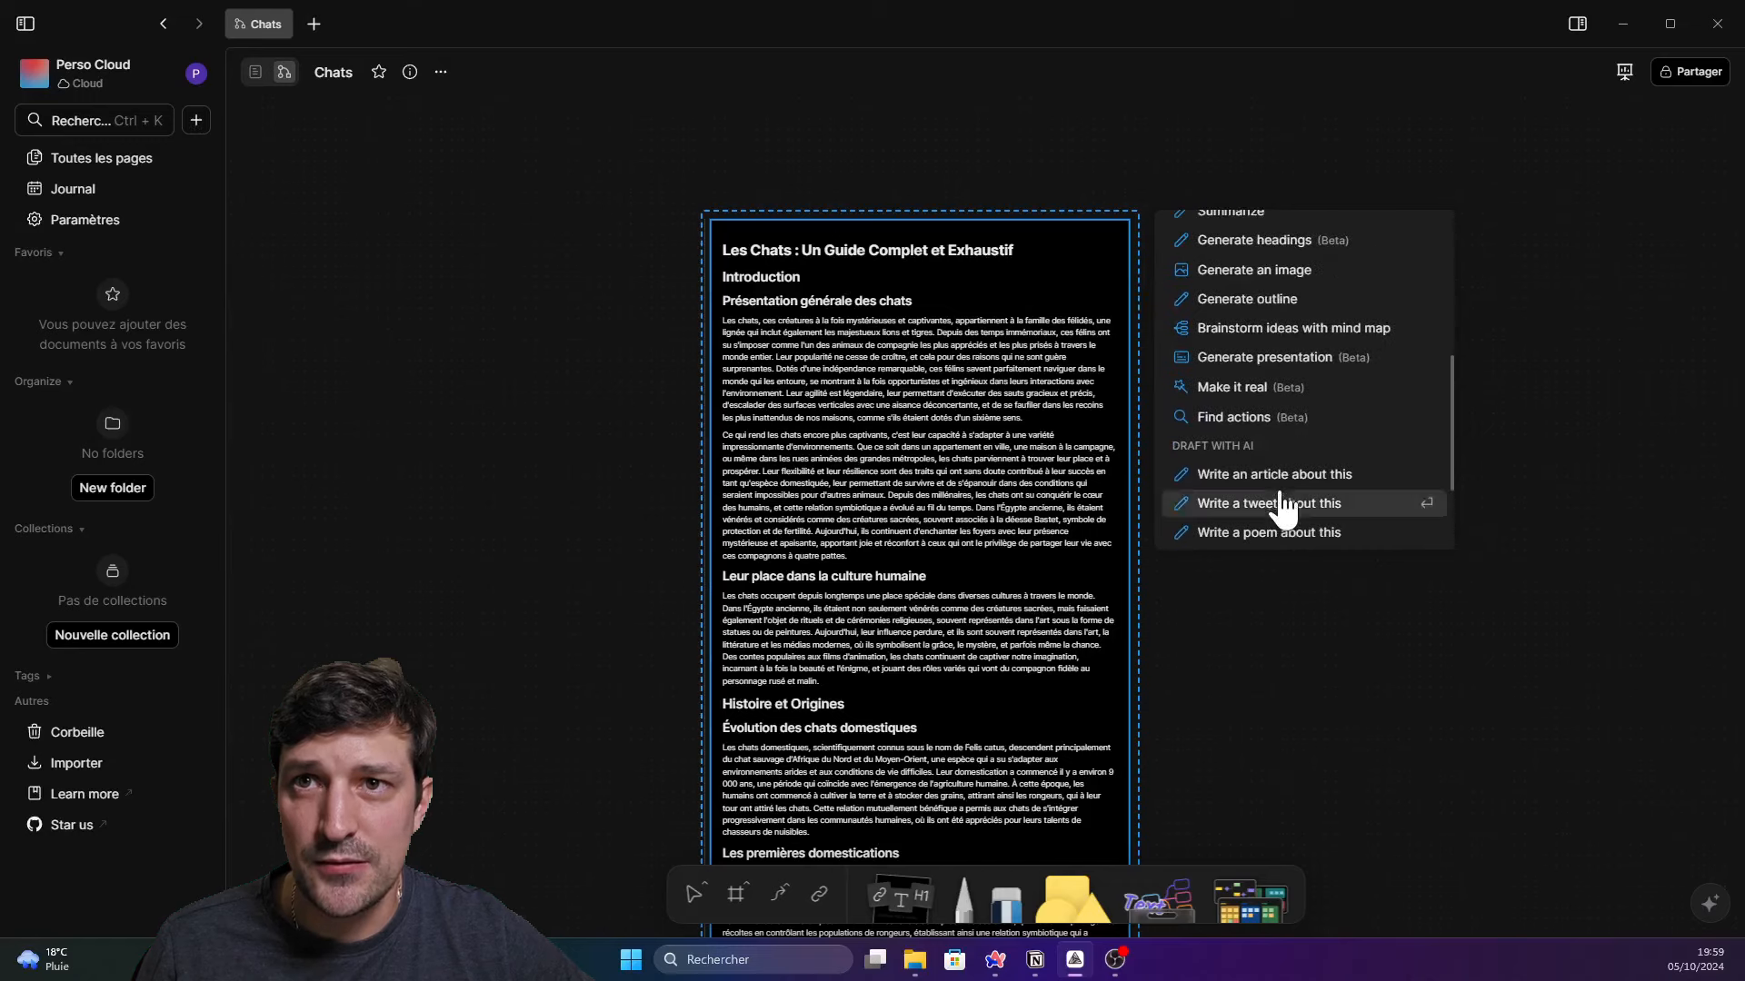
click(1279, 329)
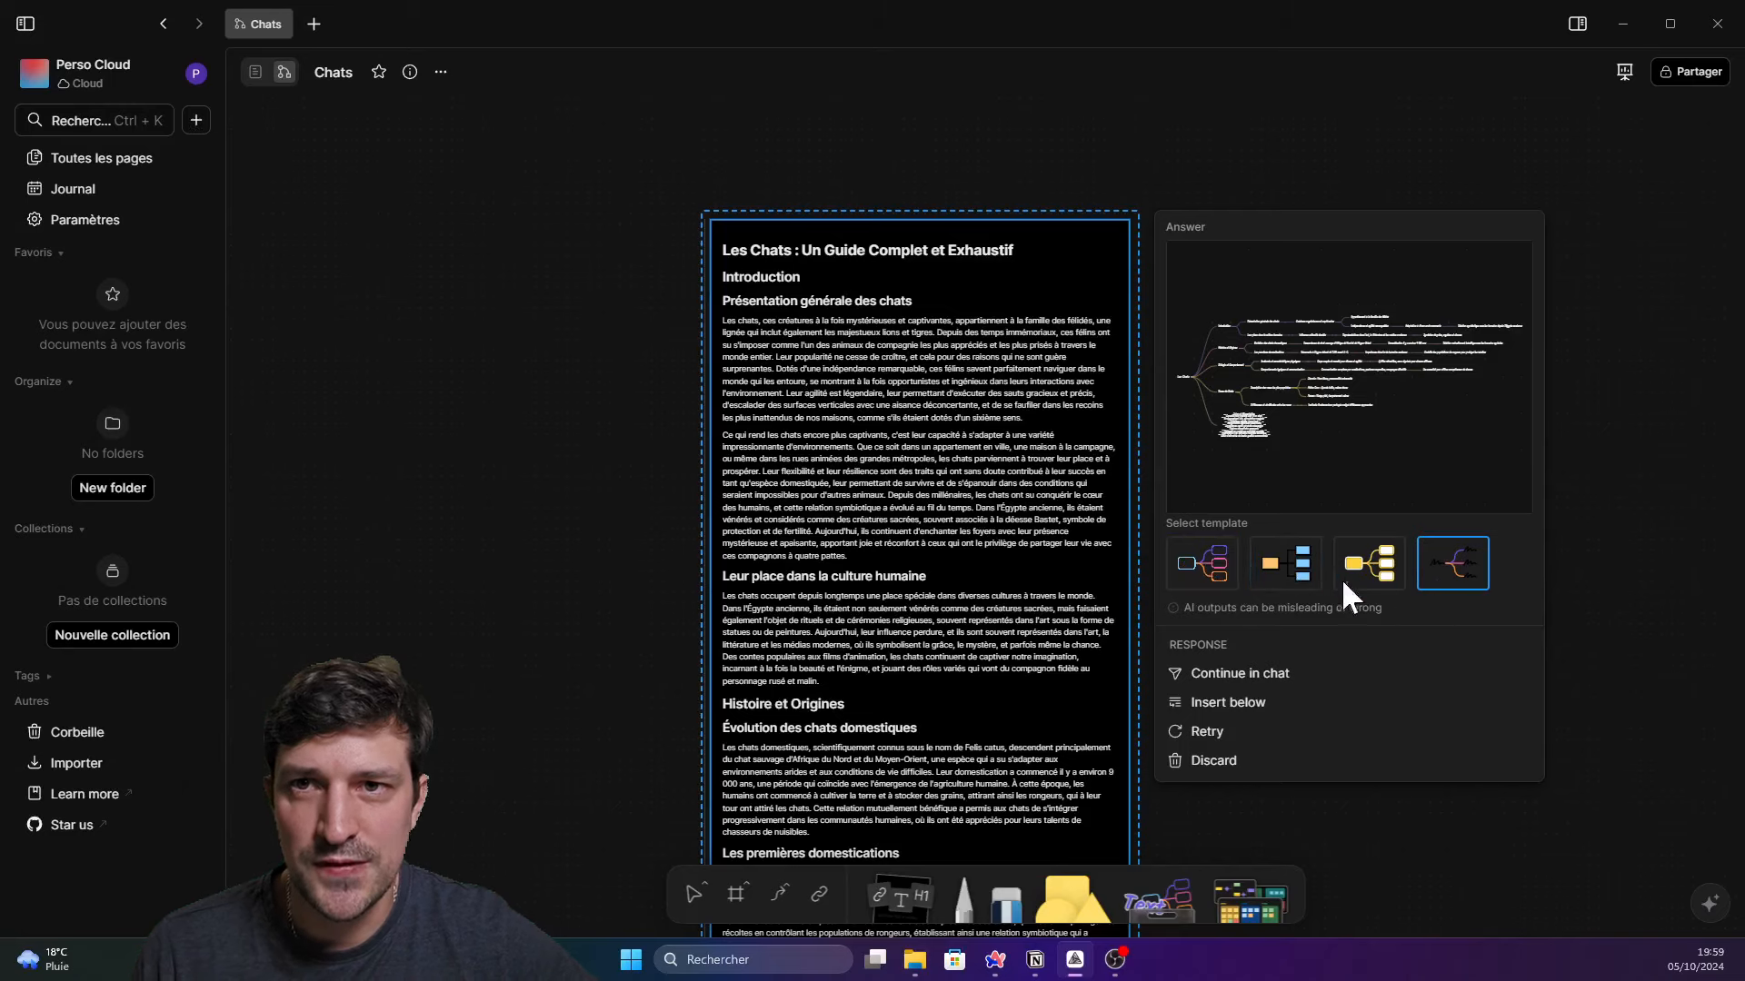
Apply the first template, with multicoloured outlined branches, to the generated mind map and insert it below the guide
click(1217, 582)
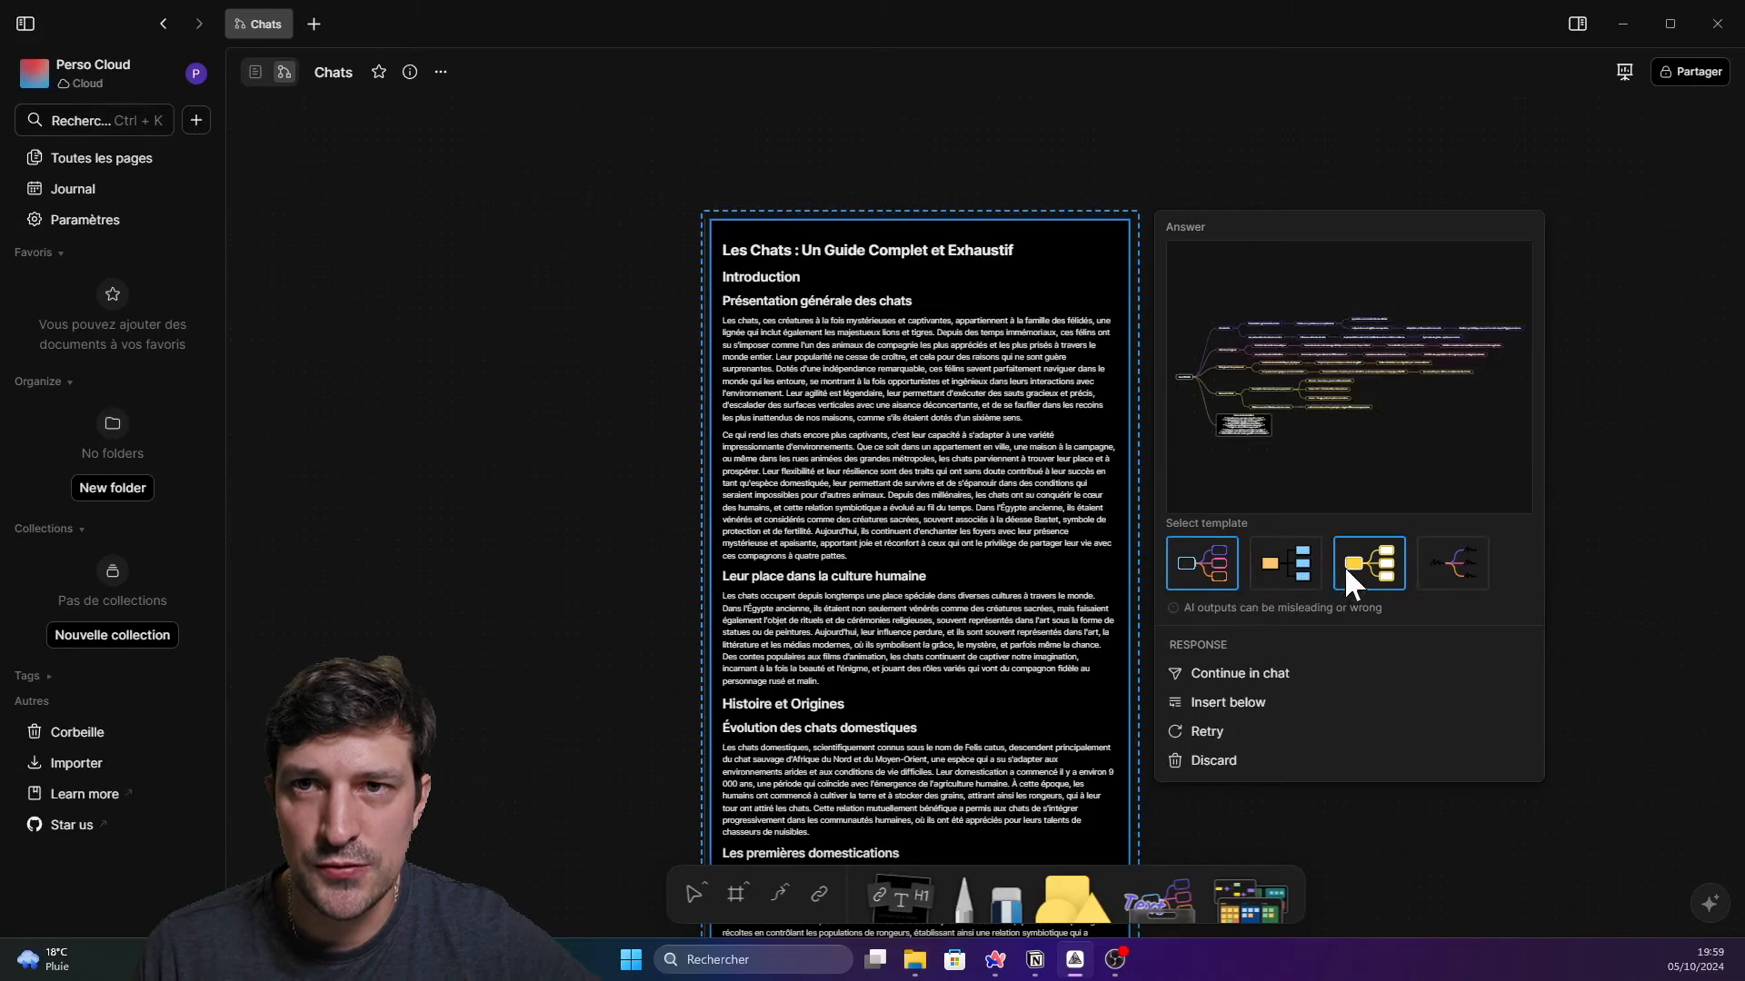
click(1238, 711)
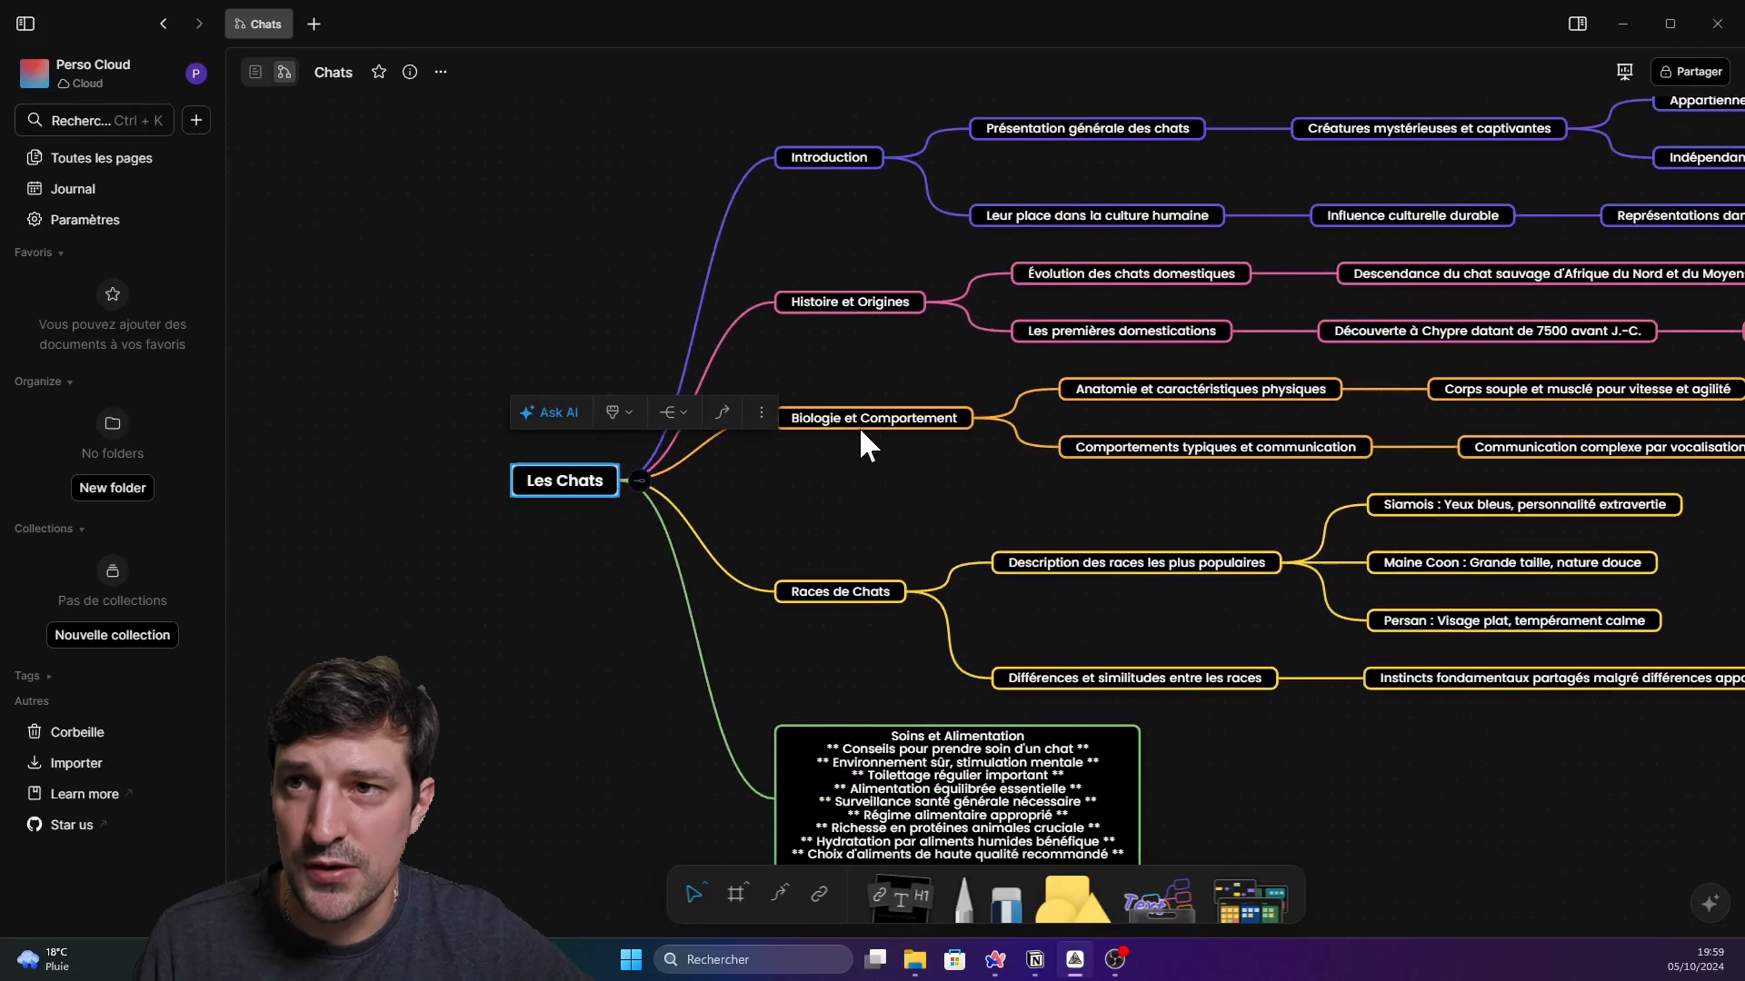
drag(1201, 483, 768, 612)
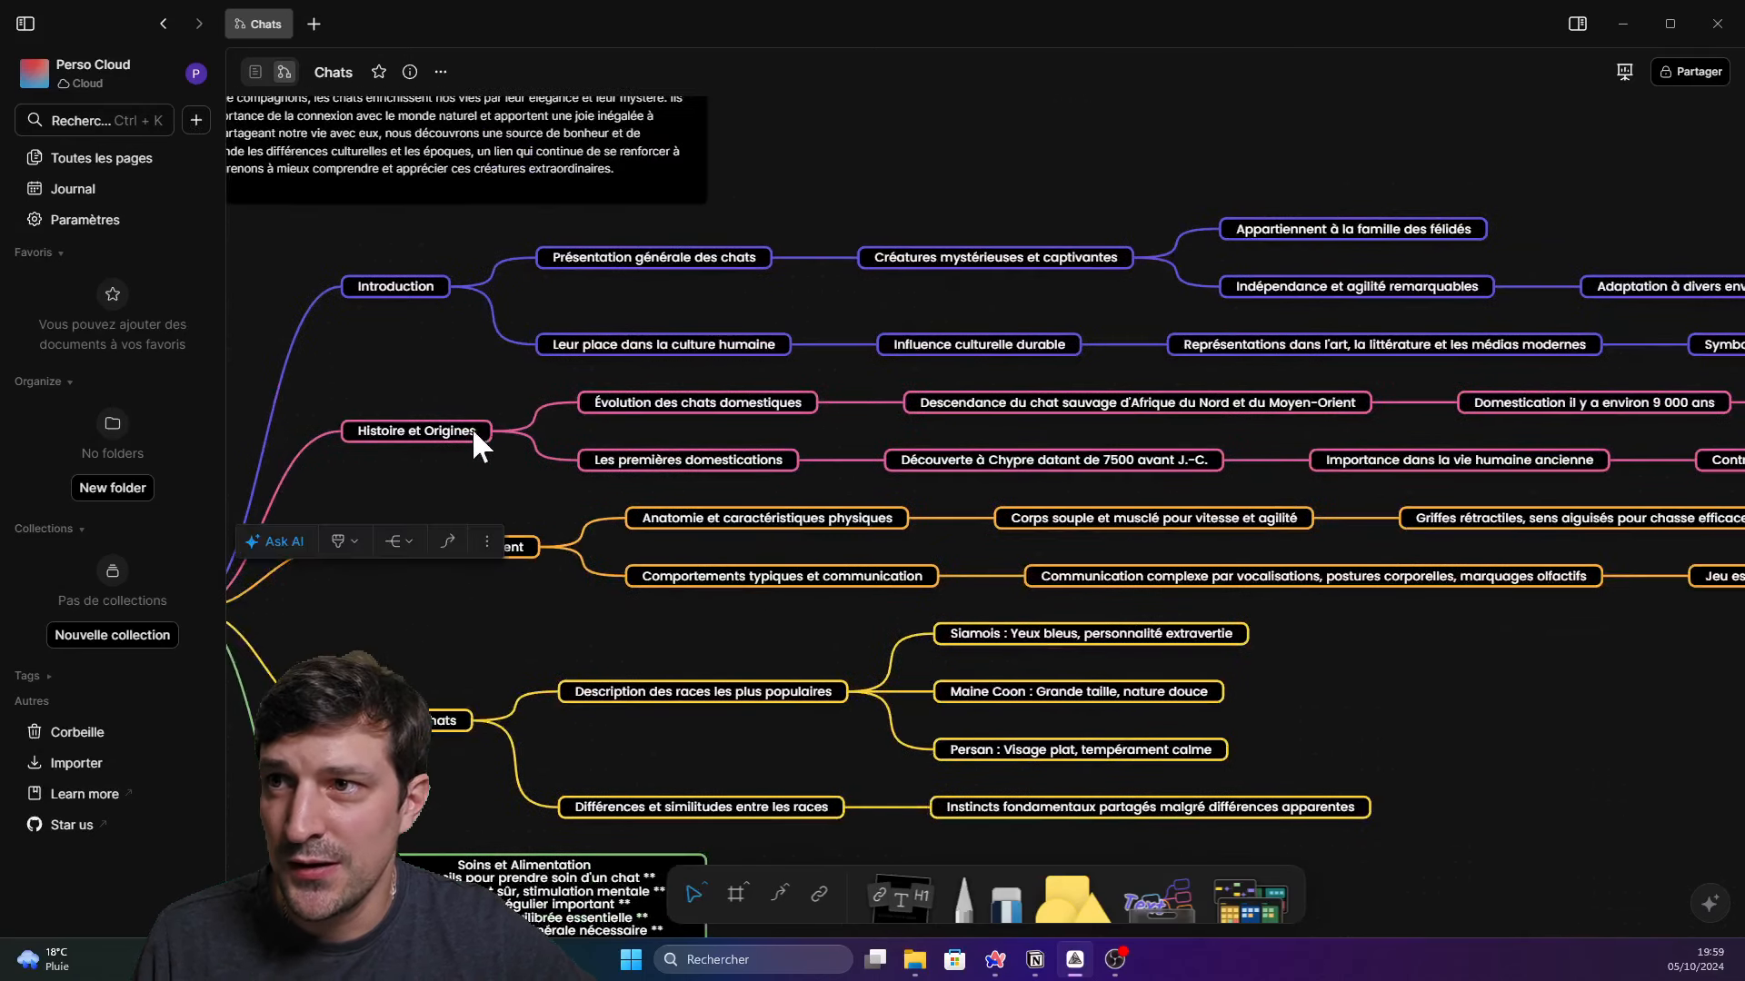
Examine the mind map's branches and their sub-nodes, including the "Soins et Alimentation" node
drag(489, 489, 508, 516)
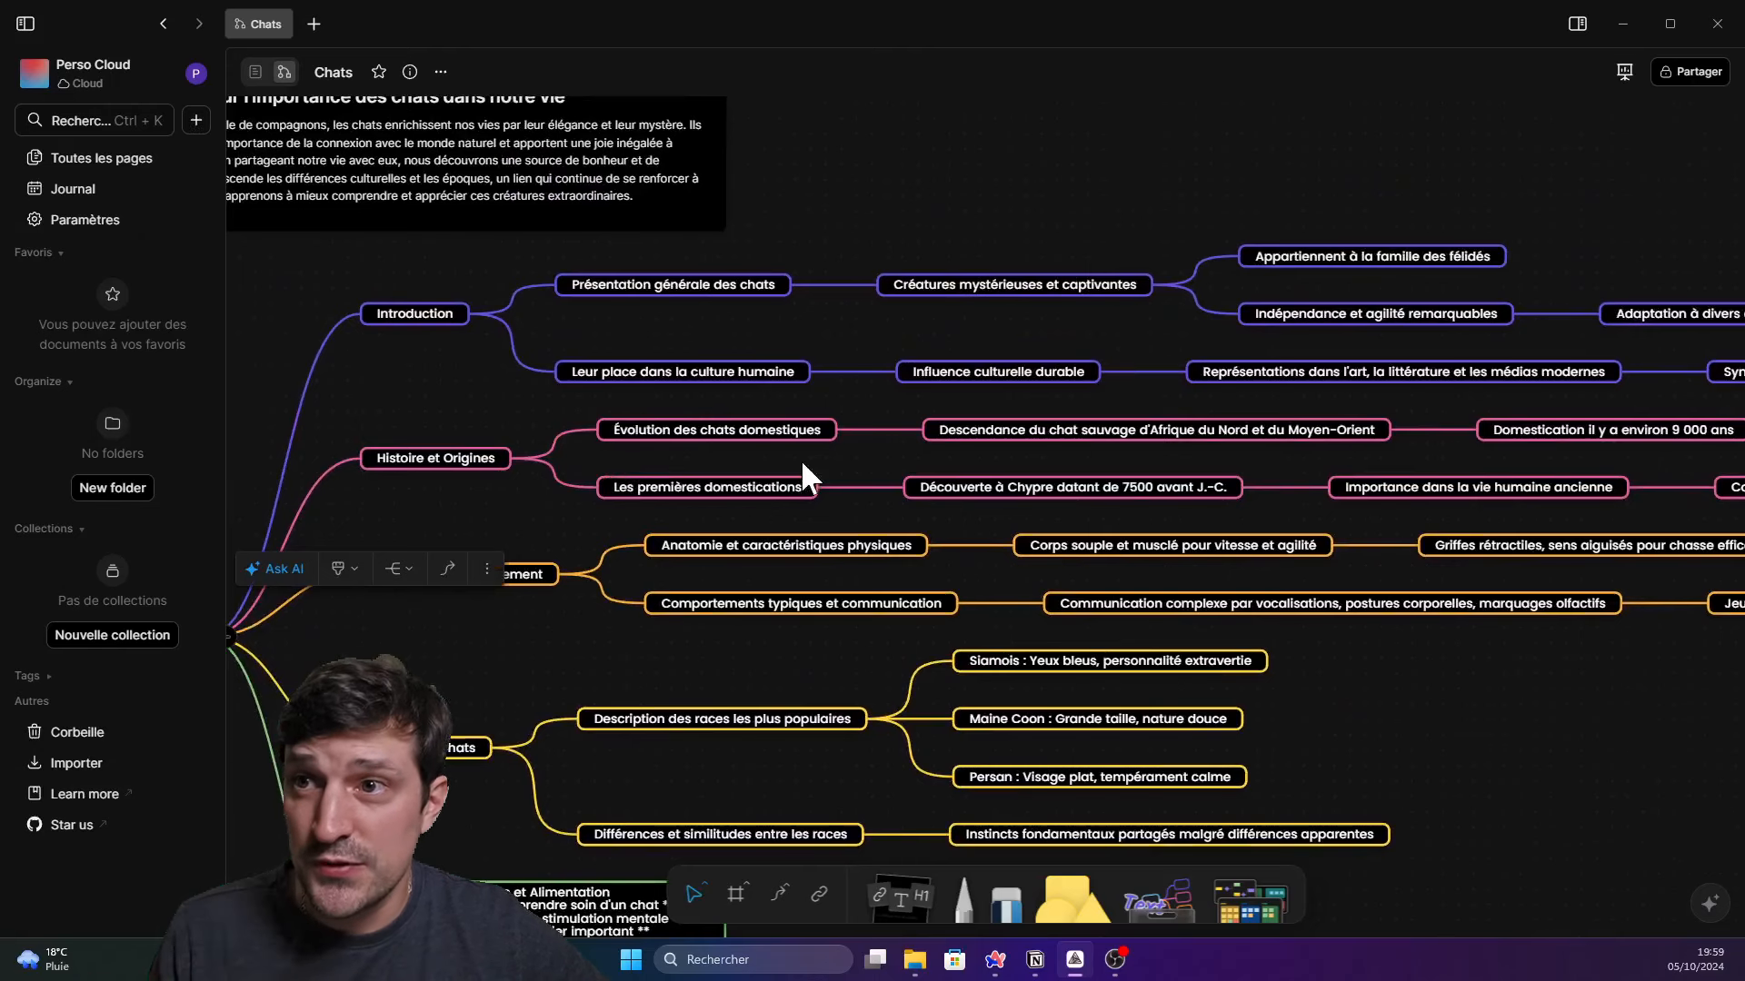
click(706, 489)
drag(1181, 516, 483, 526)
drag(763, 674, 1075, 425)
drag(849, 691, 1199, 547)
drag(885, 612, 1122, 685)
drag(1059, 585, 1075, 636)
click(867, 692)
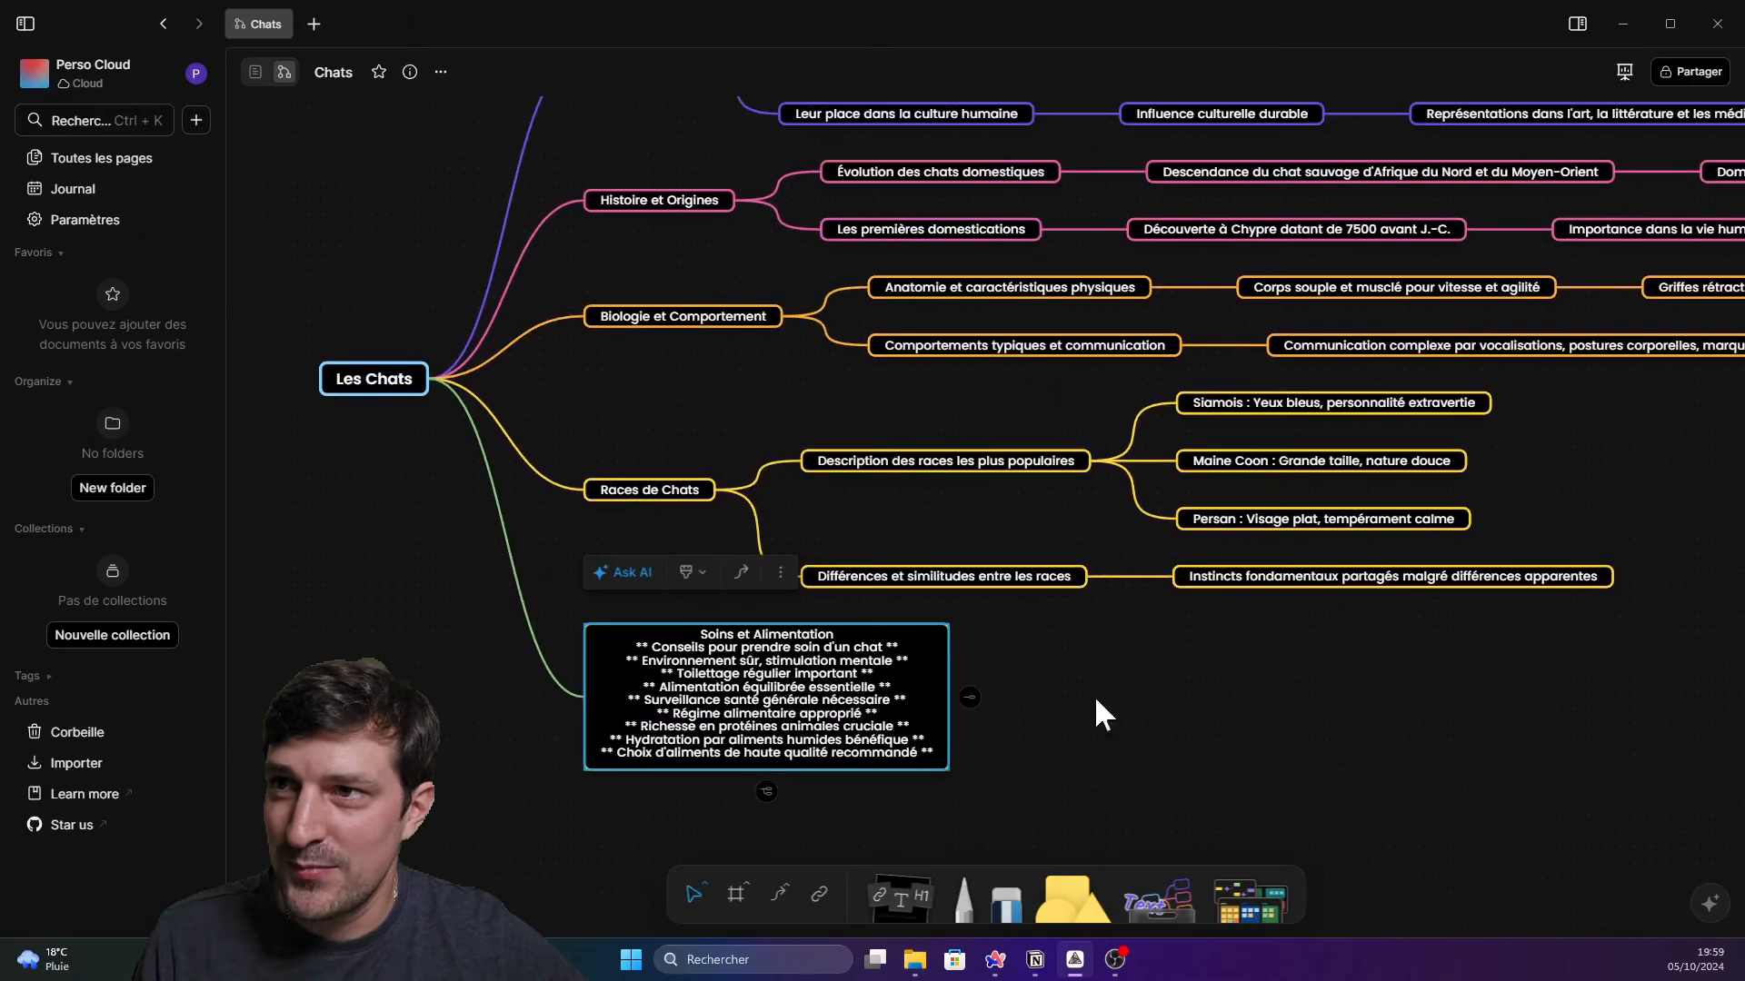
drag(1136, 700, 1020, 721)
drag(1349, 648, 941, 703)
scroll(819, 680, up, 2)
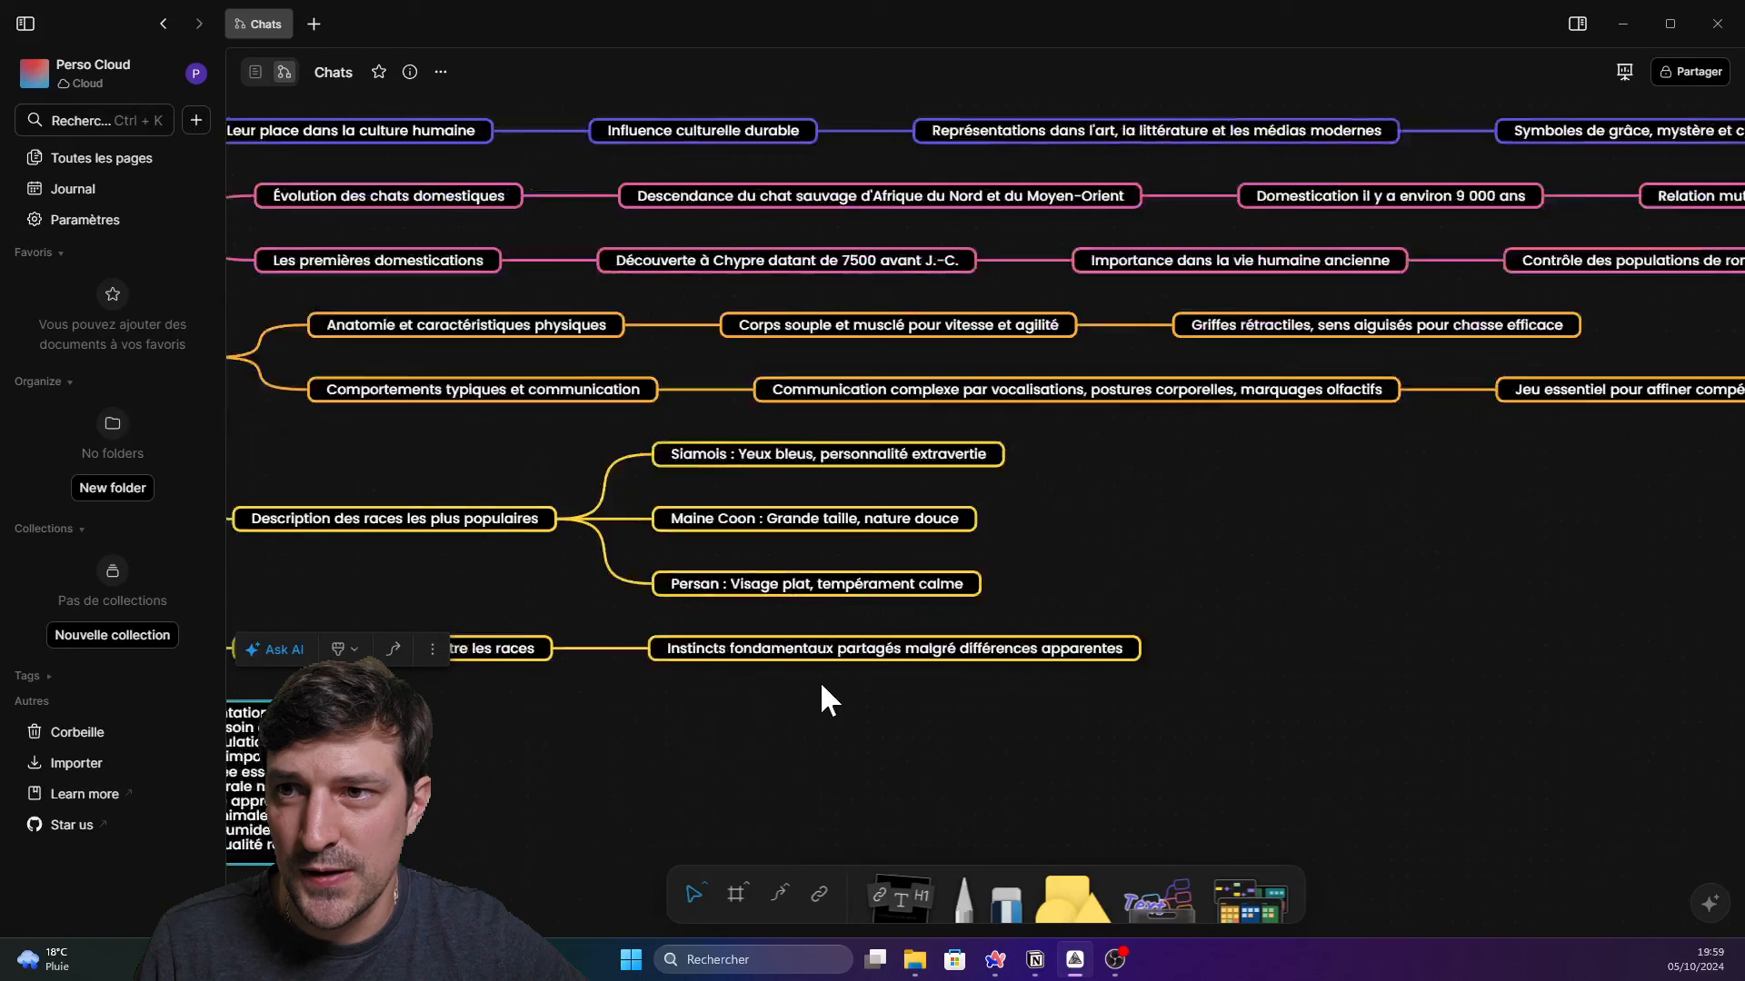
Expand the mind map with AI from the node "Instincts fondamentaux partagés malgré différences apparentes" and review the new branches
click(888, 648)
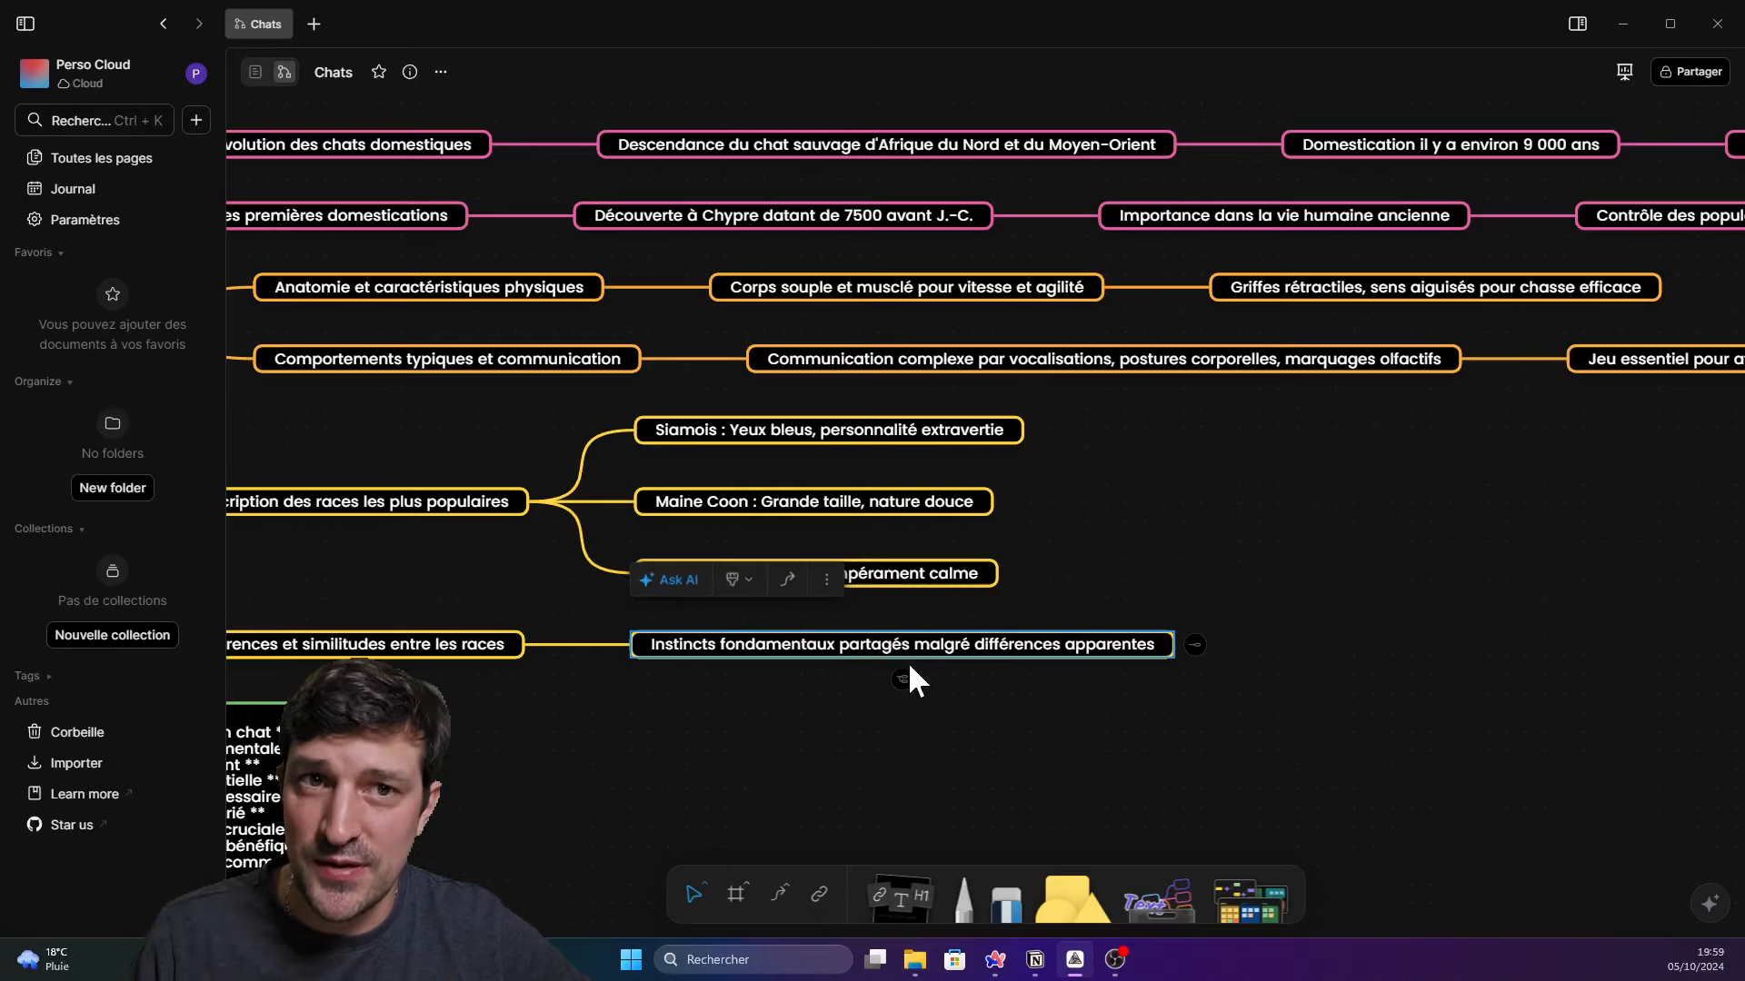
click(673, 580)
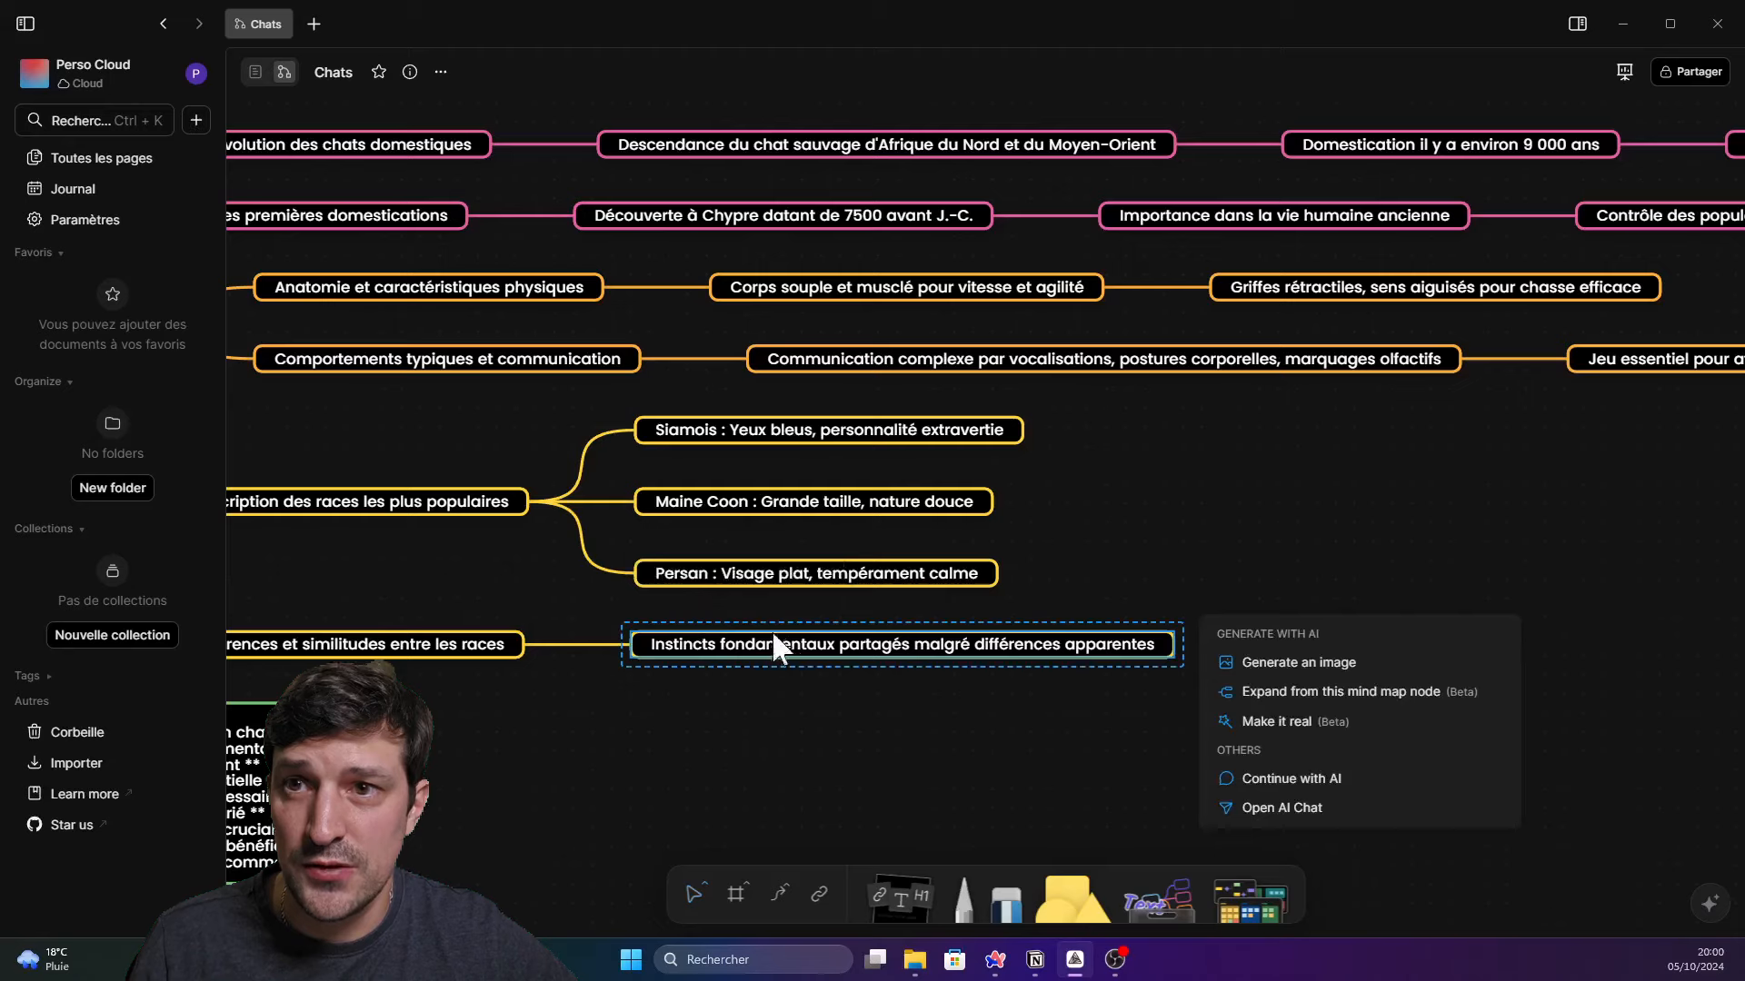
click(1286, 695)
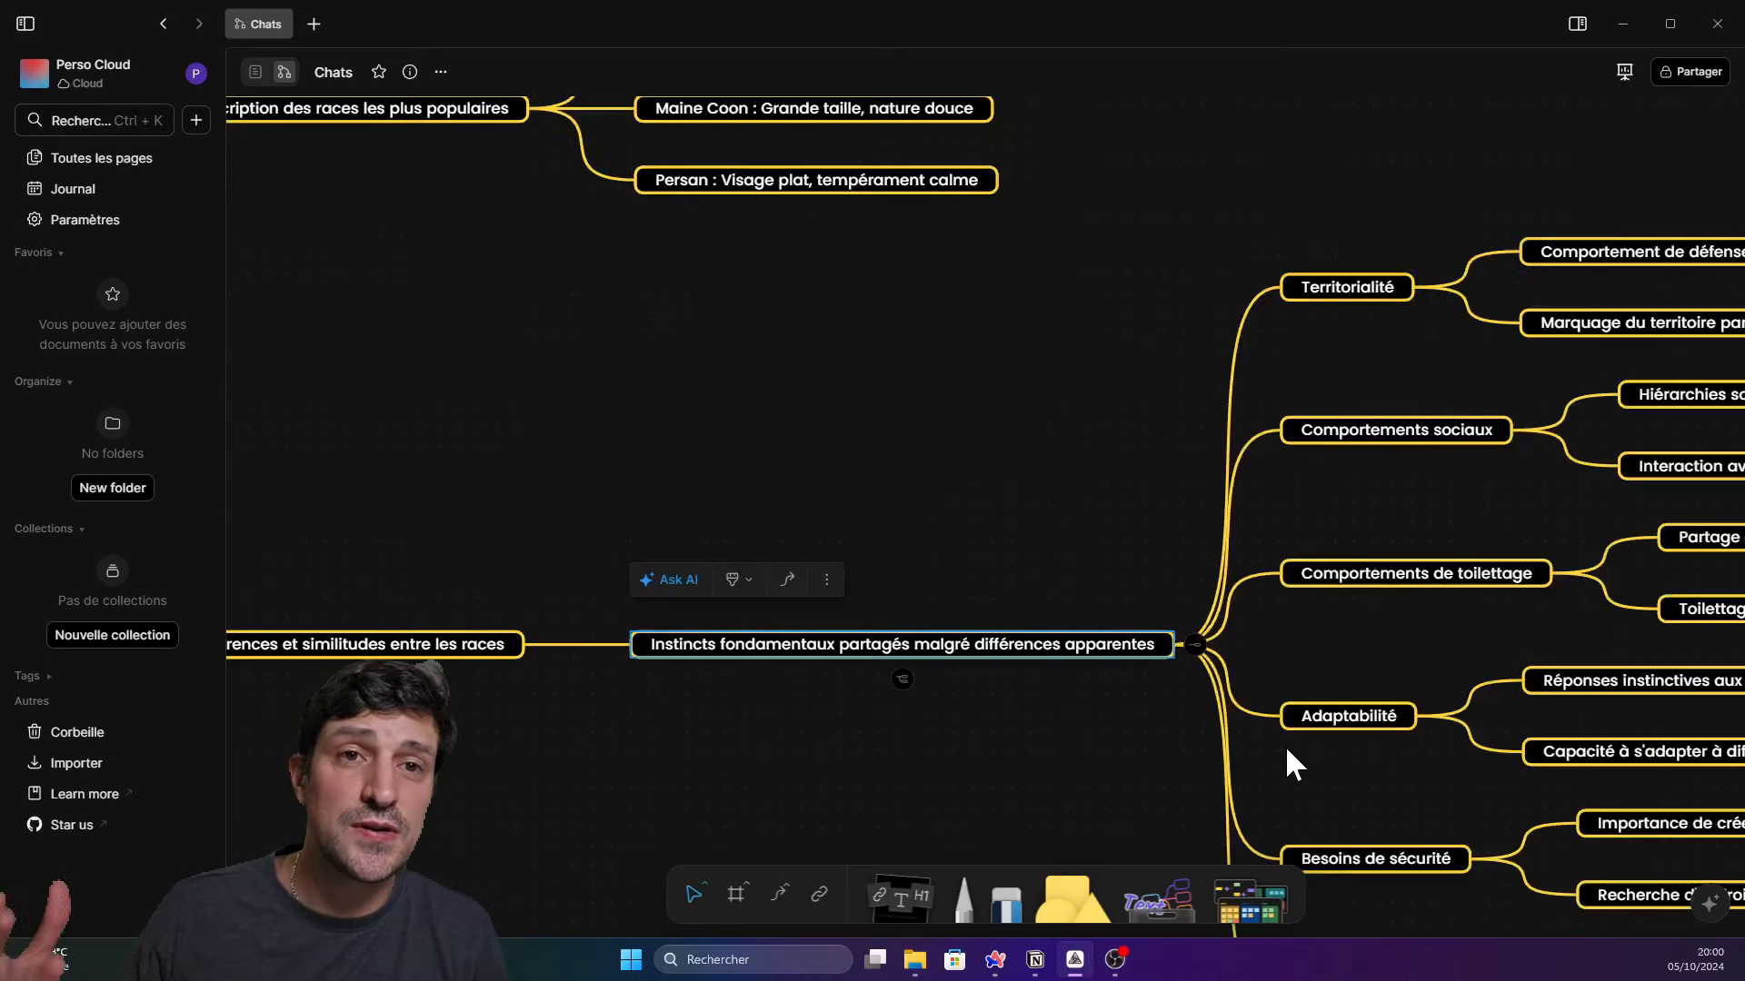
scroll(1399, 565, down, 3)
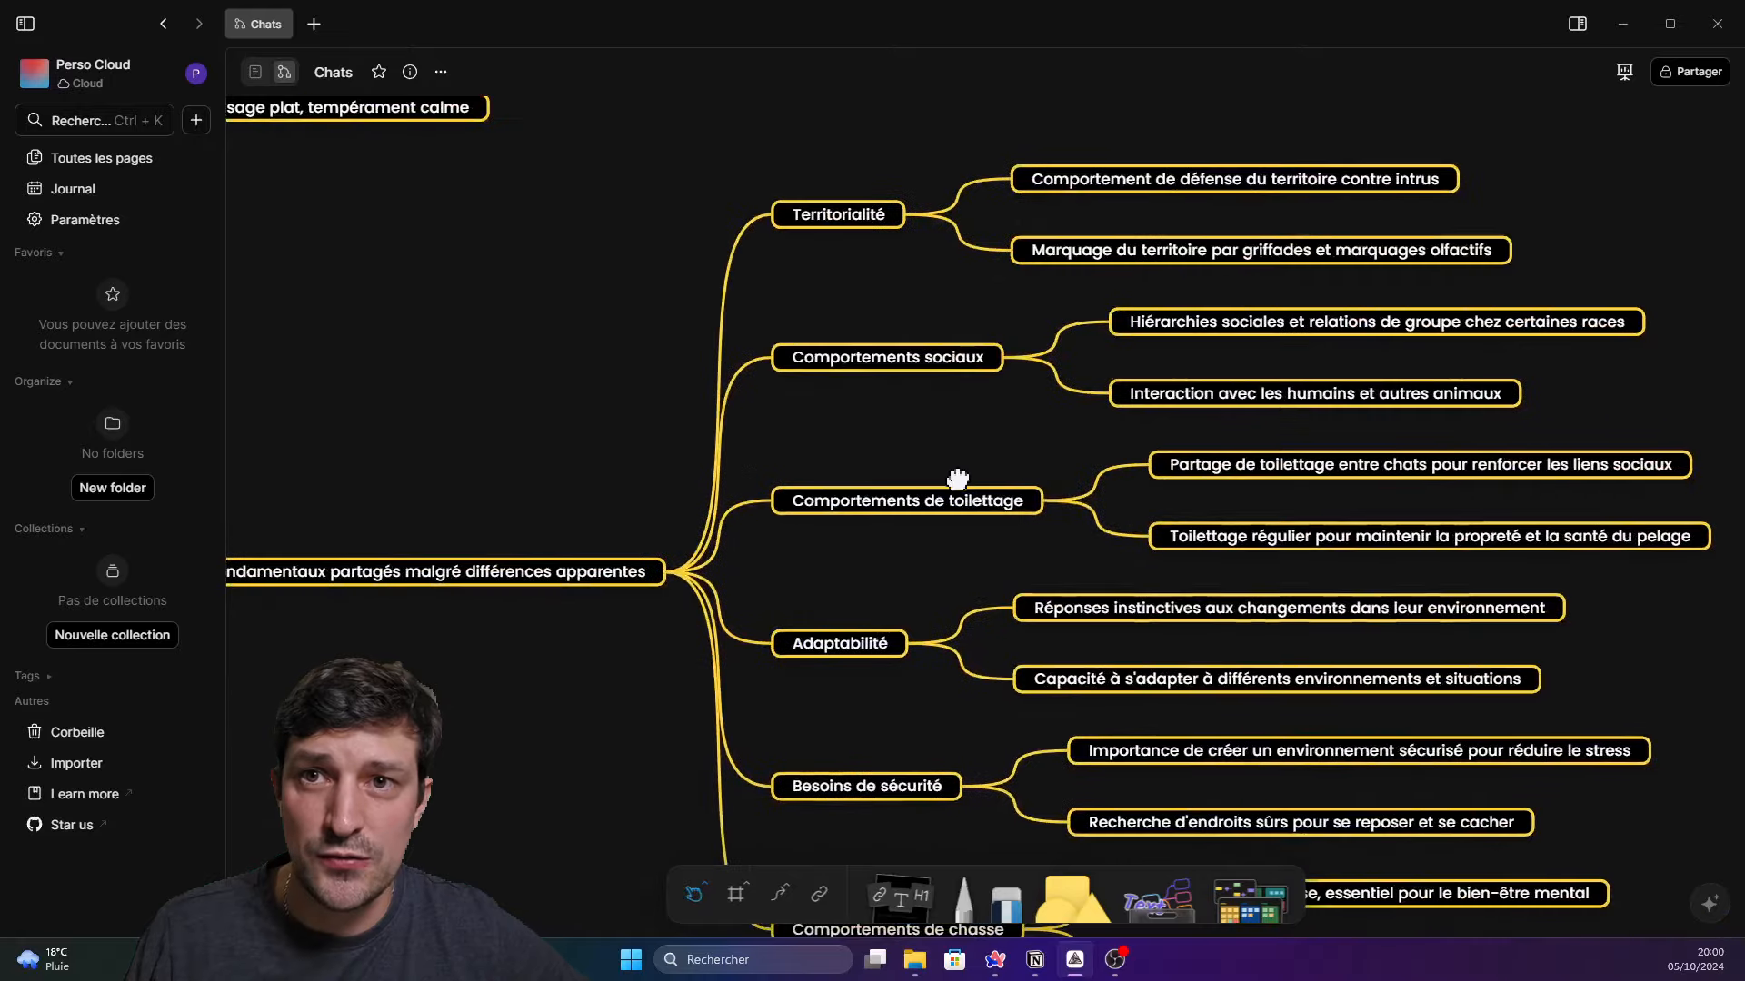
scroll(1294, 580, down, 2)
drag(1550, 669, 1383, 548)
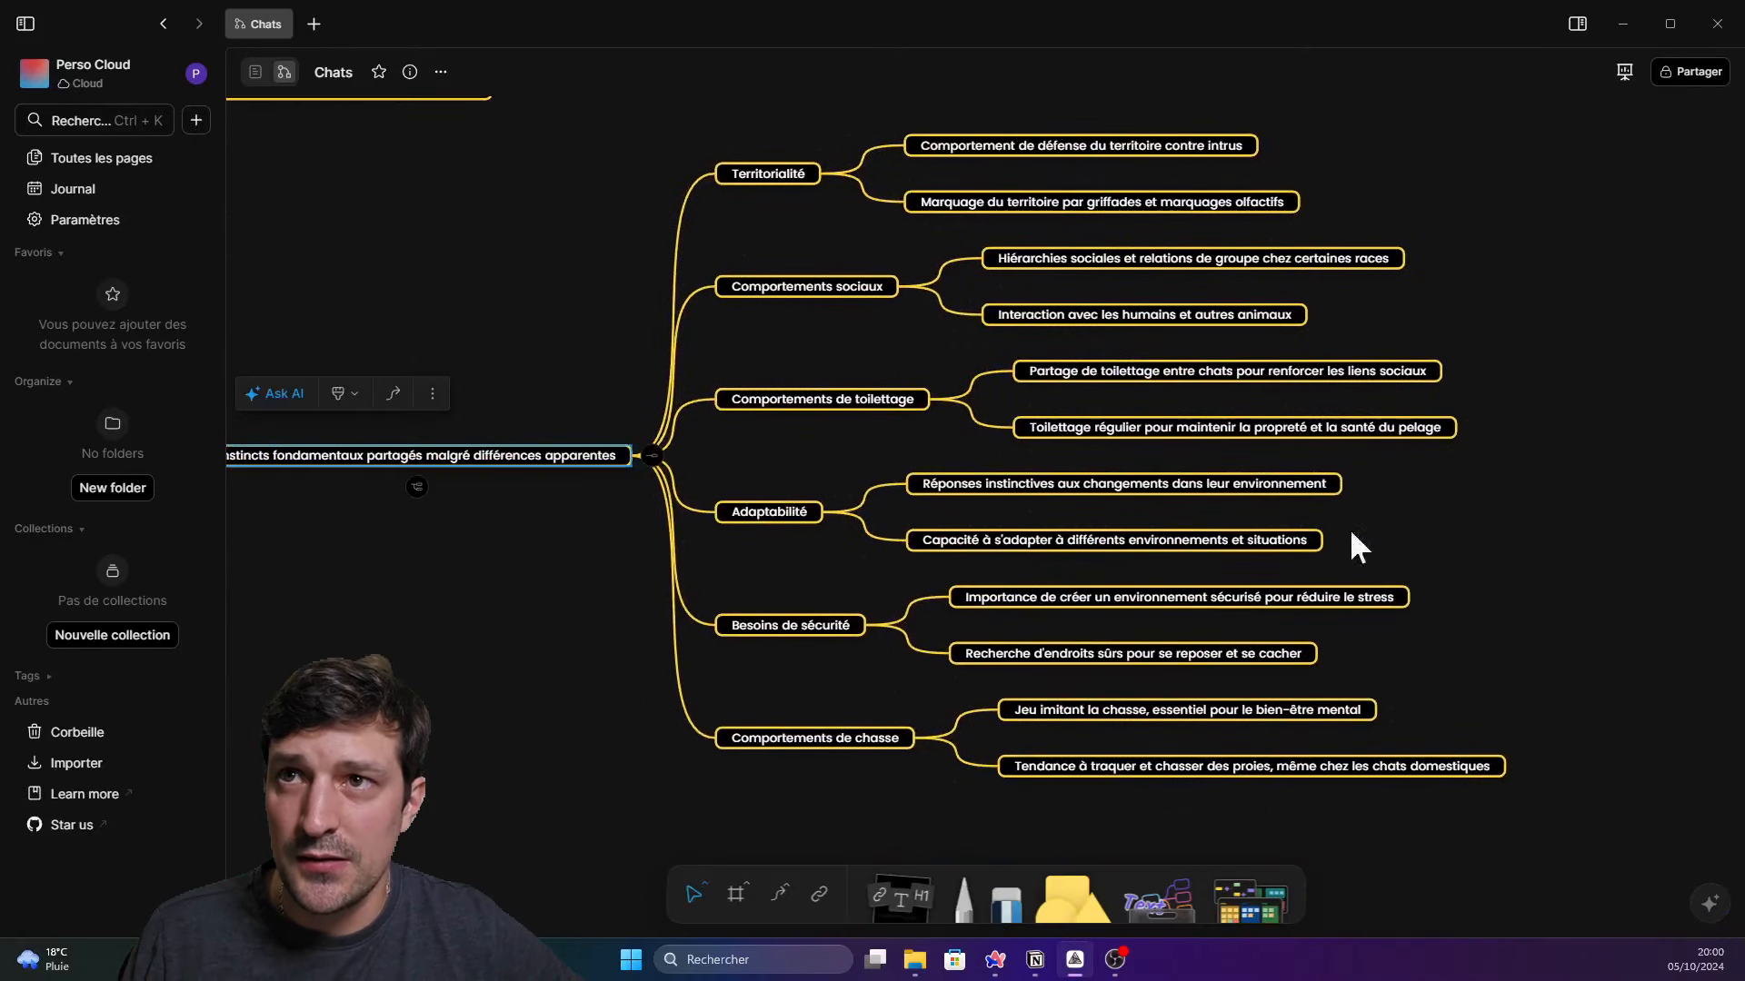
Add a new child node to the "Comportements de toilettage" node
click(764, 182)
click(822, 300)
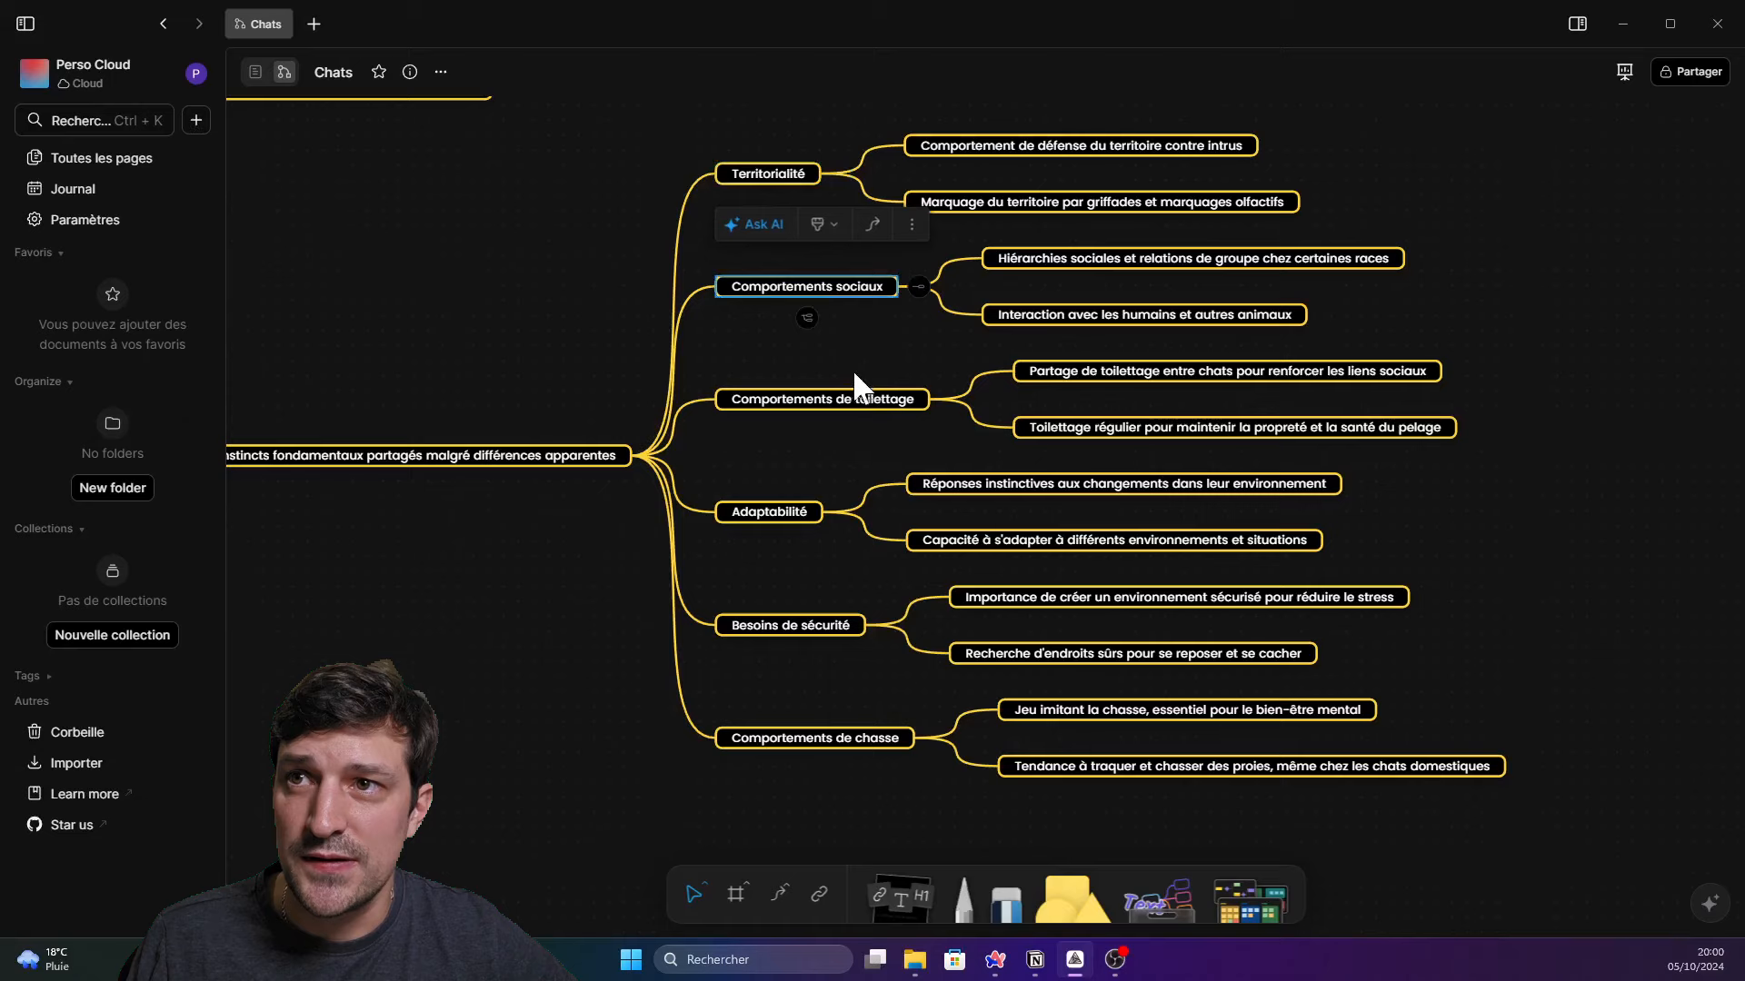
click(832, 401)
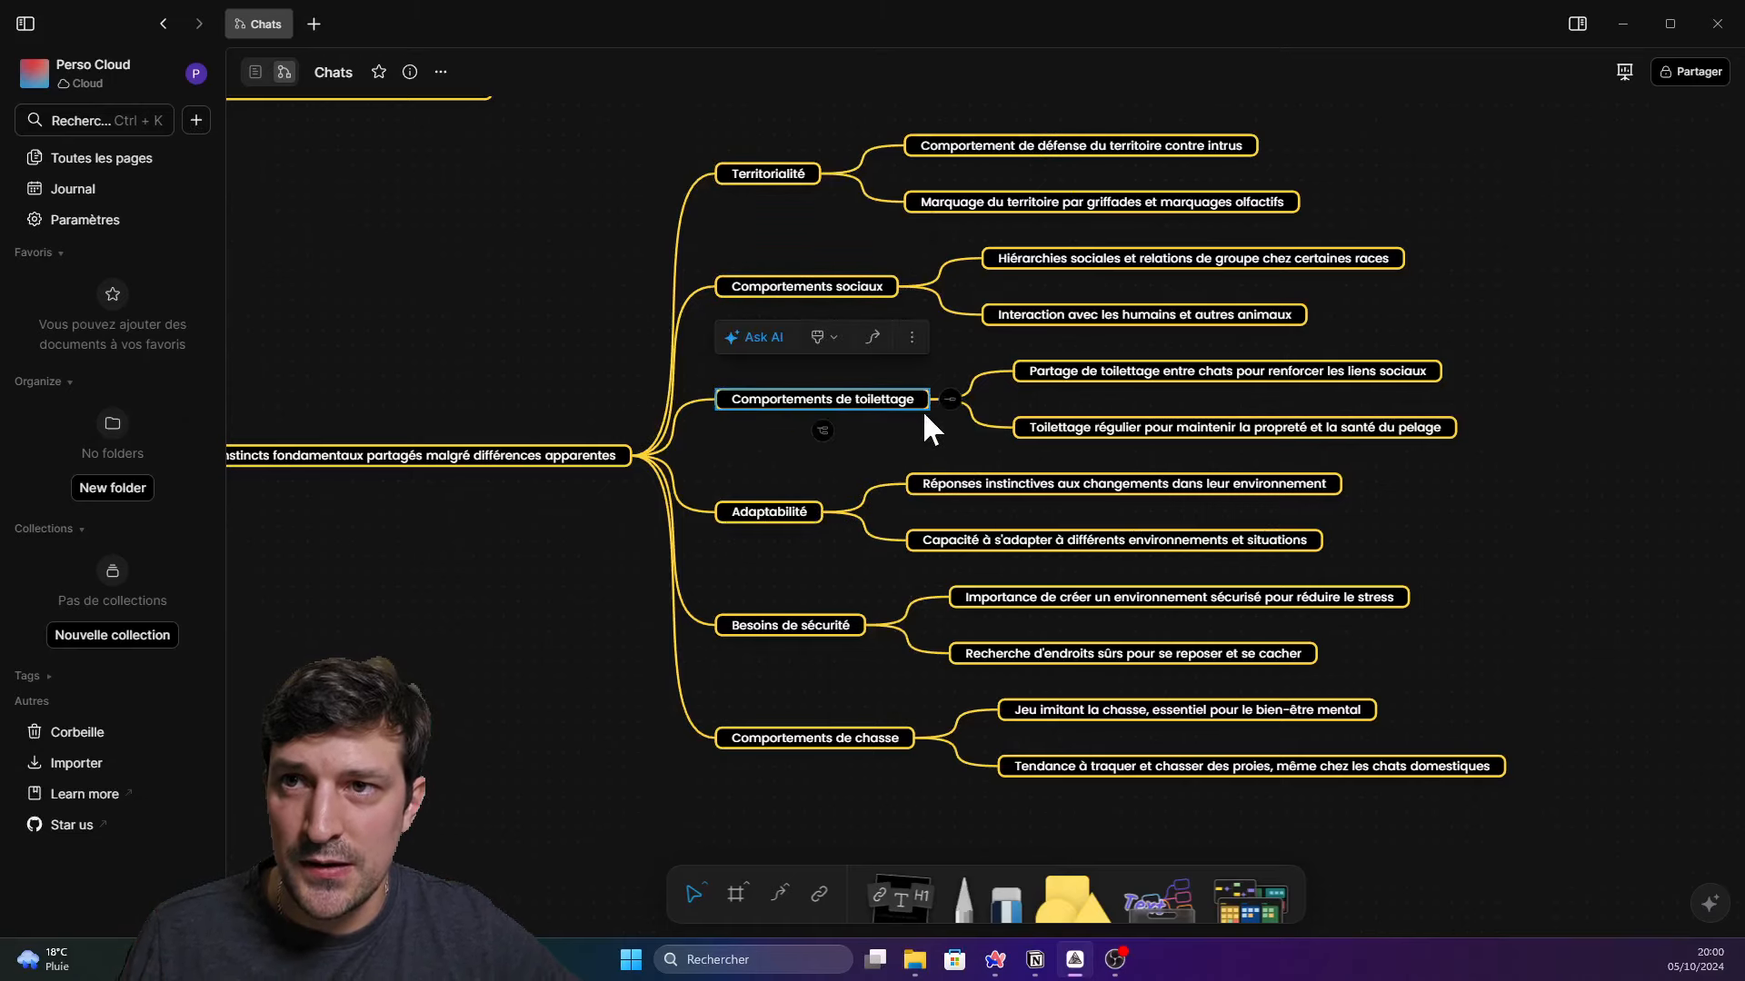
scroll(831, 406, up, 3)
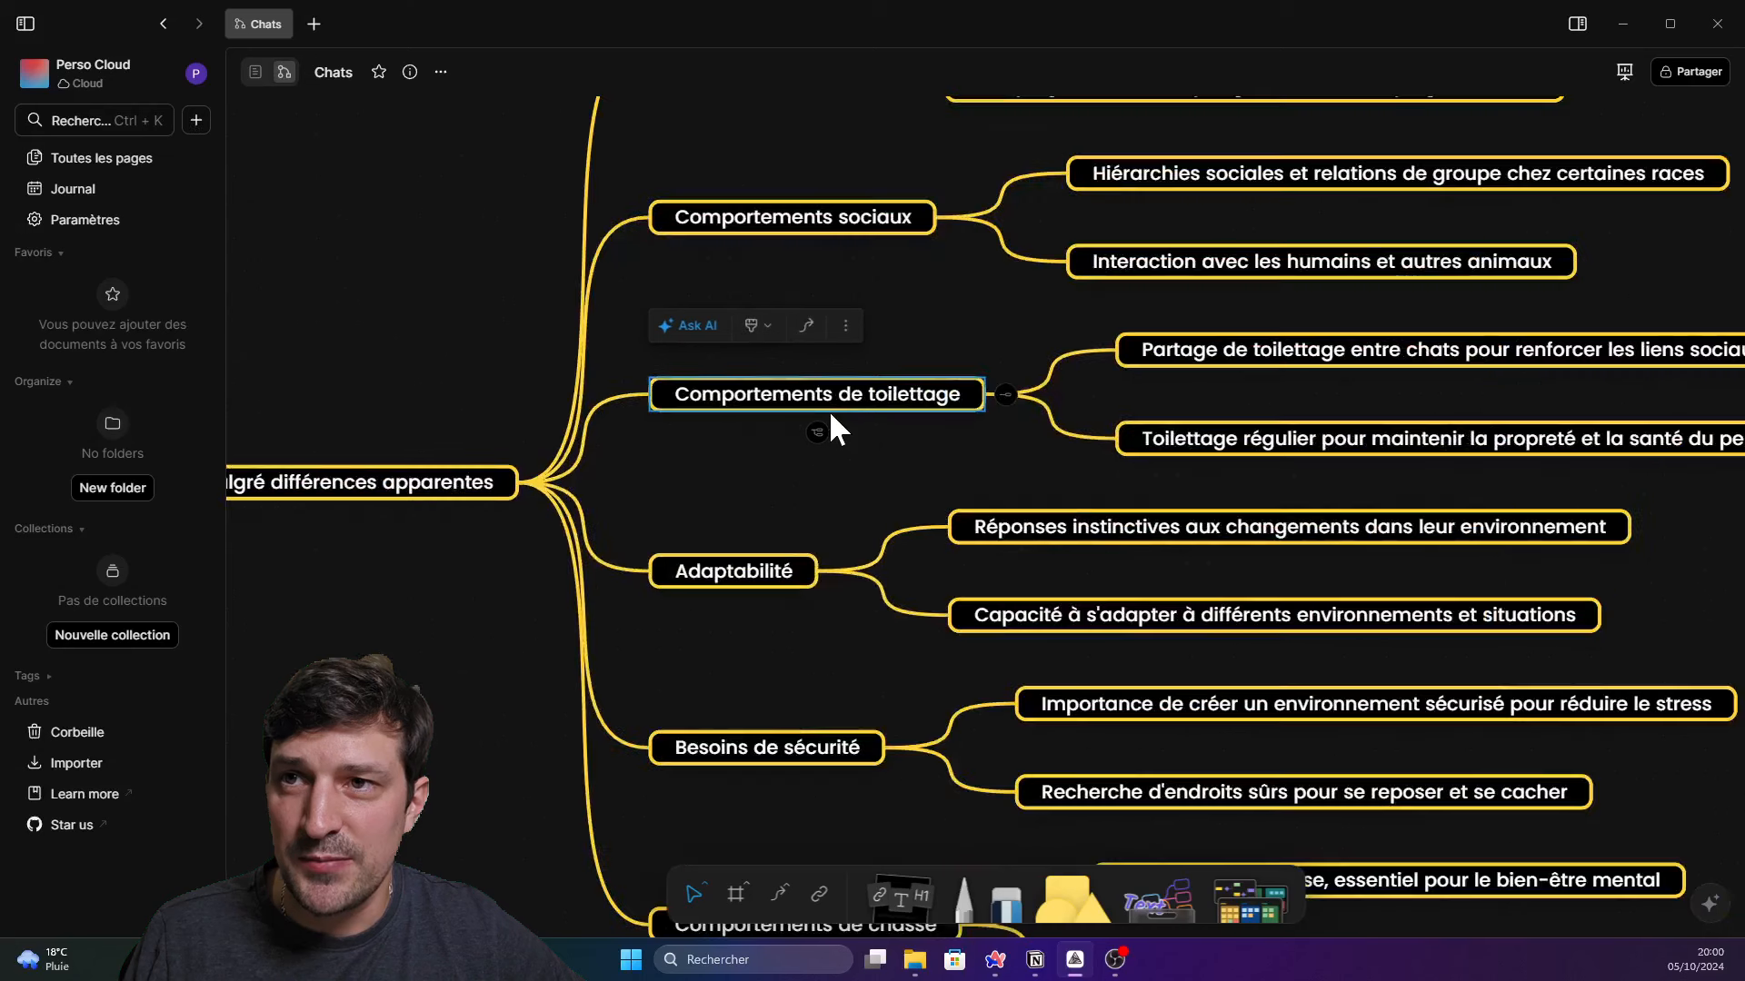
click(1006, 397)
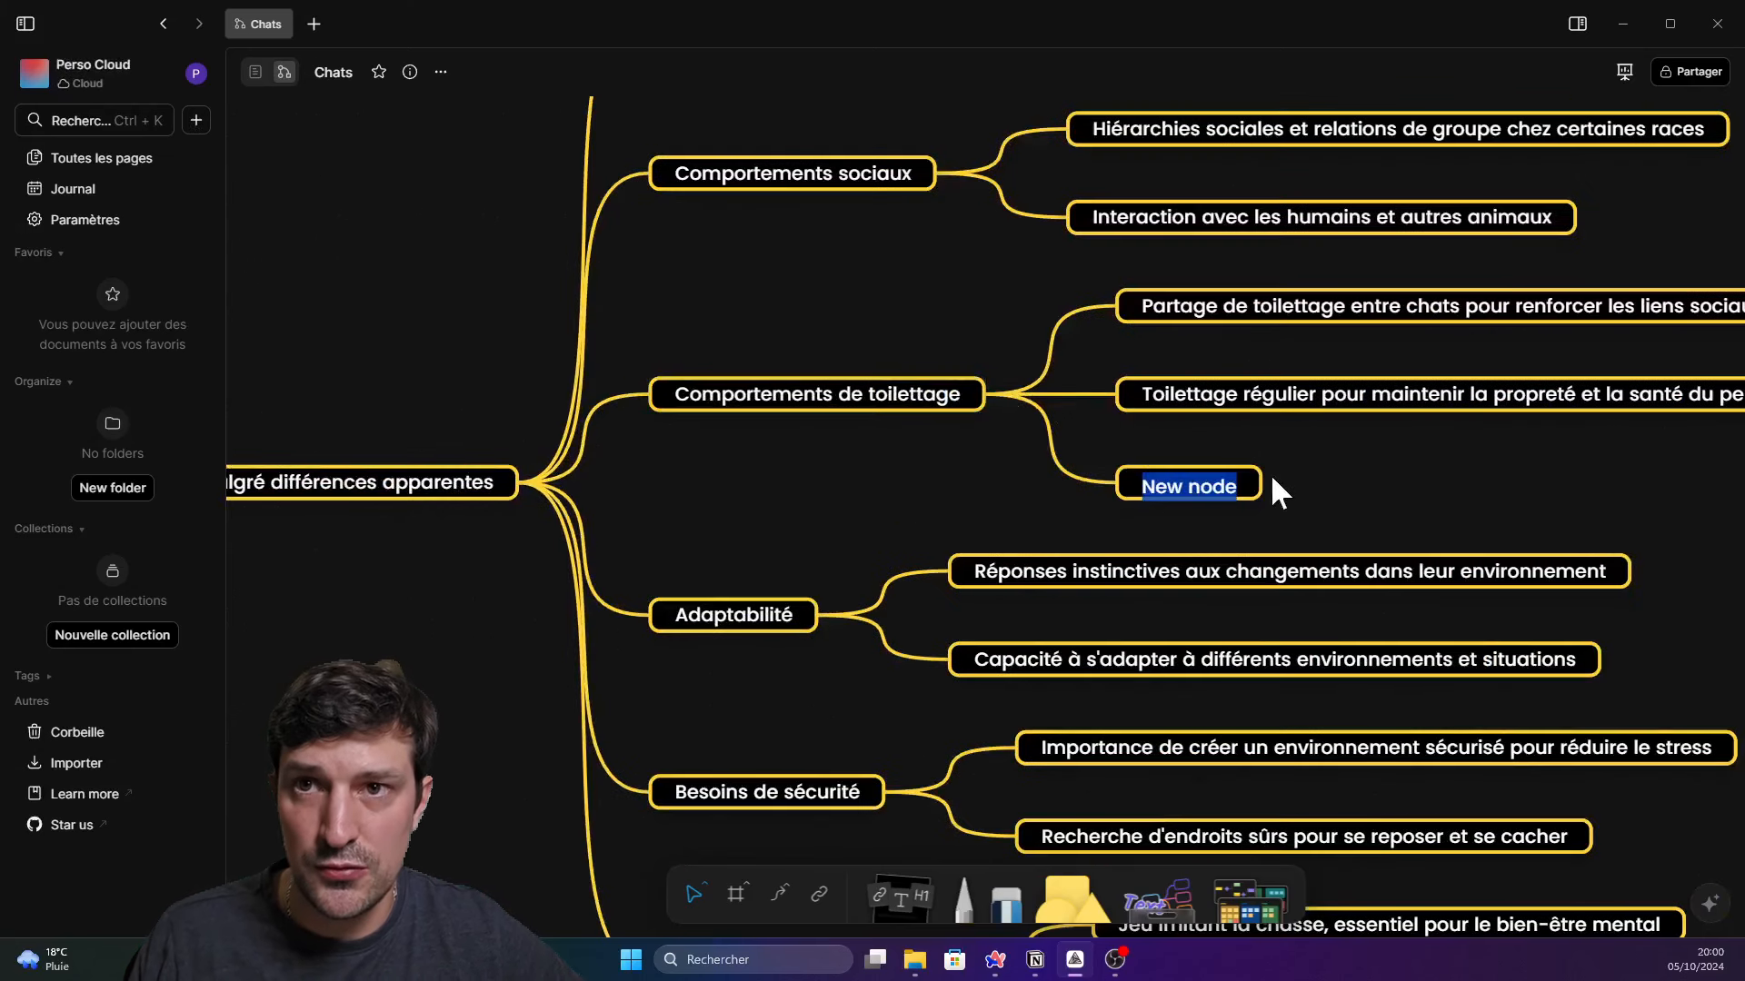
Replace the new child node of "Comportements de toilettage" with a new sibling node directly below that node
key(Escape)
key(Delete)
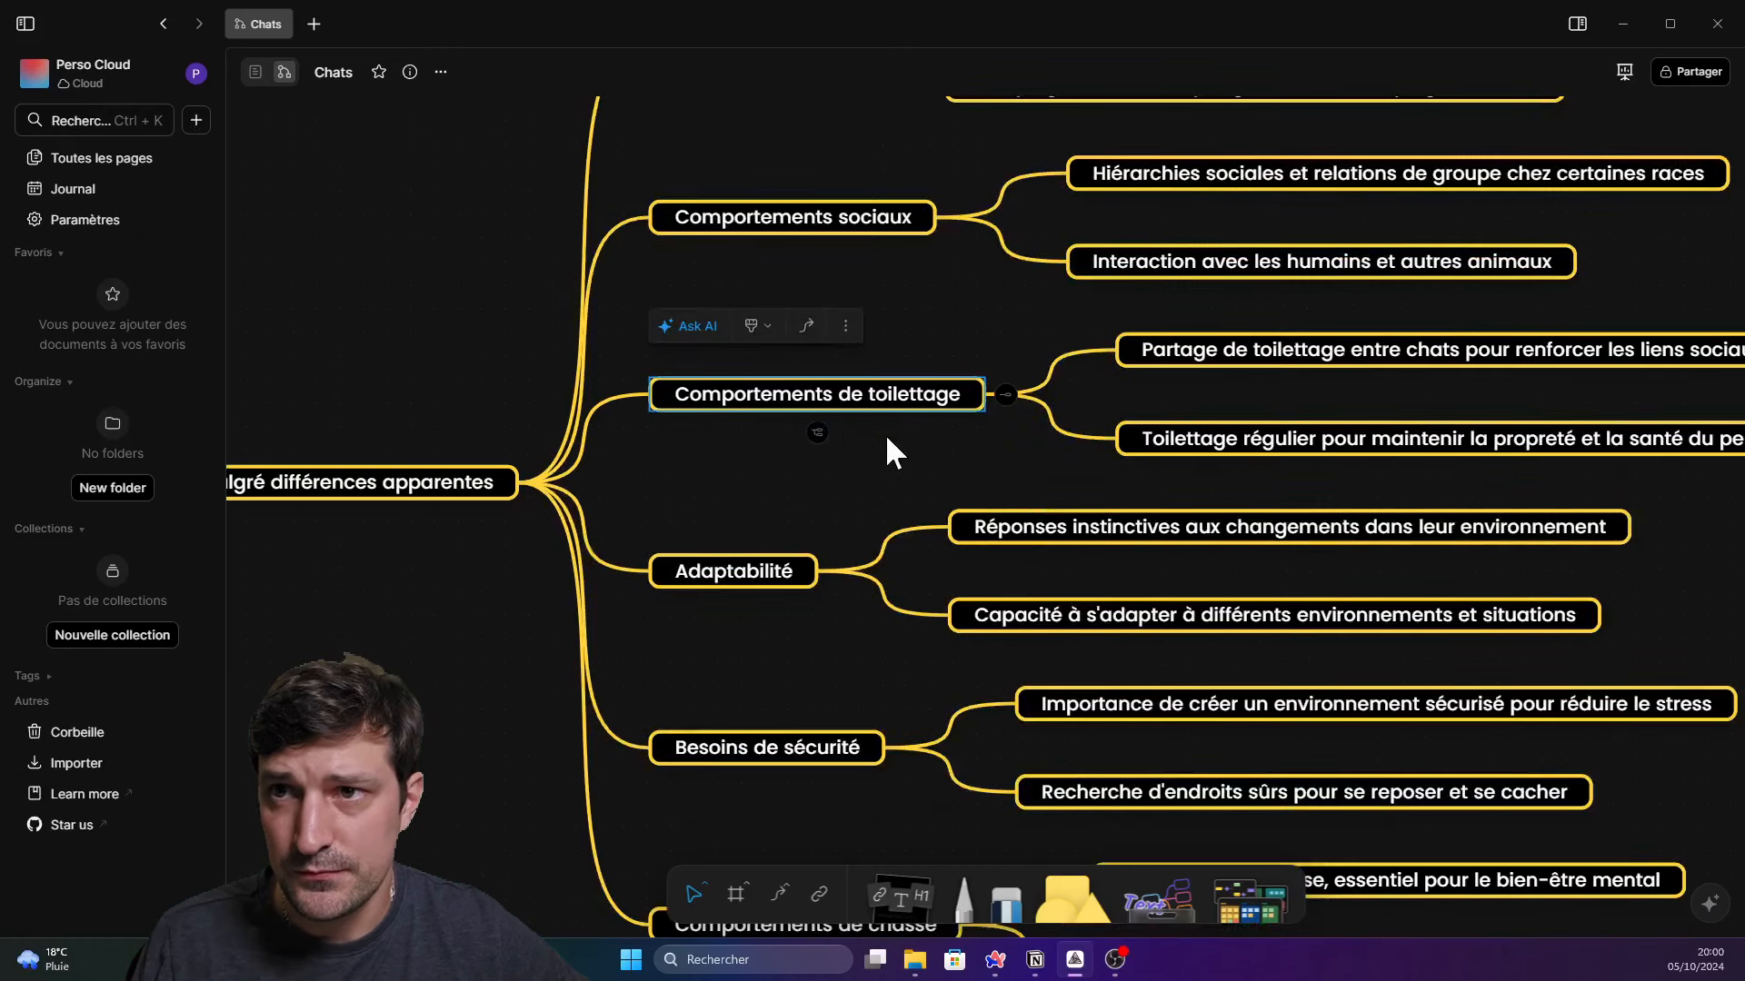
click(817, 435)
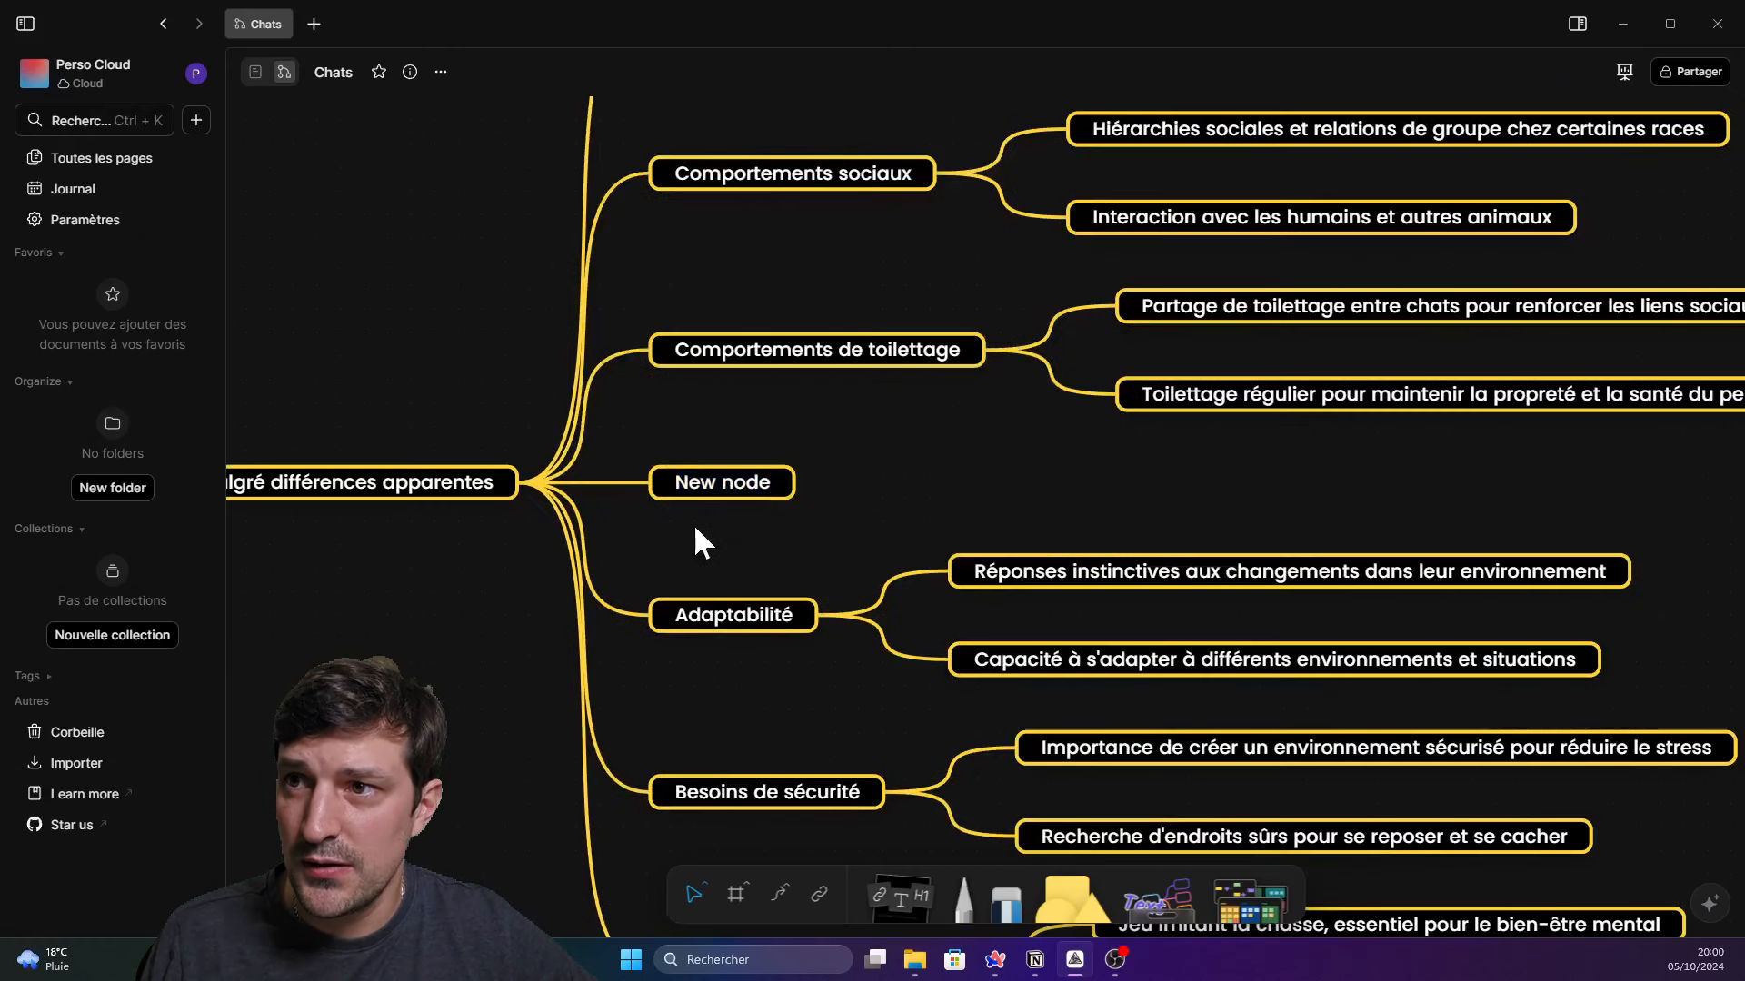
click(471, 496)
click(843, 357)
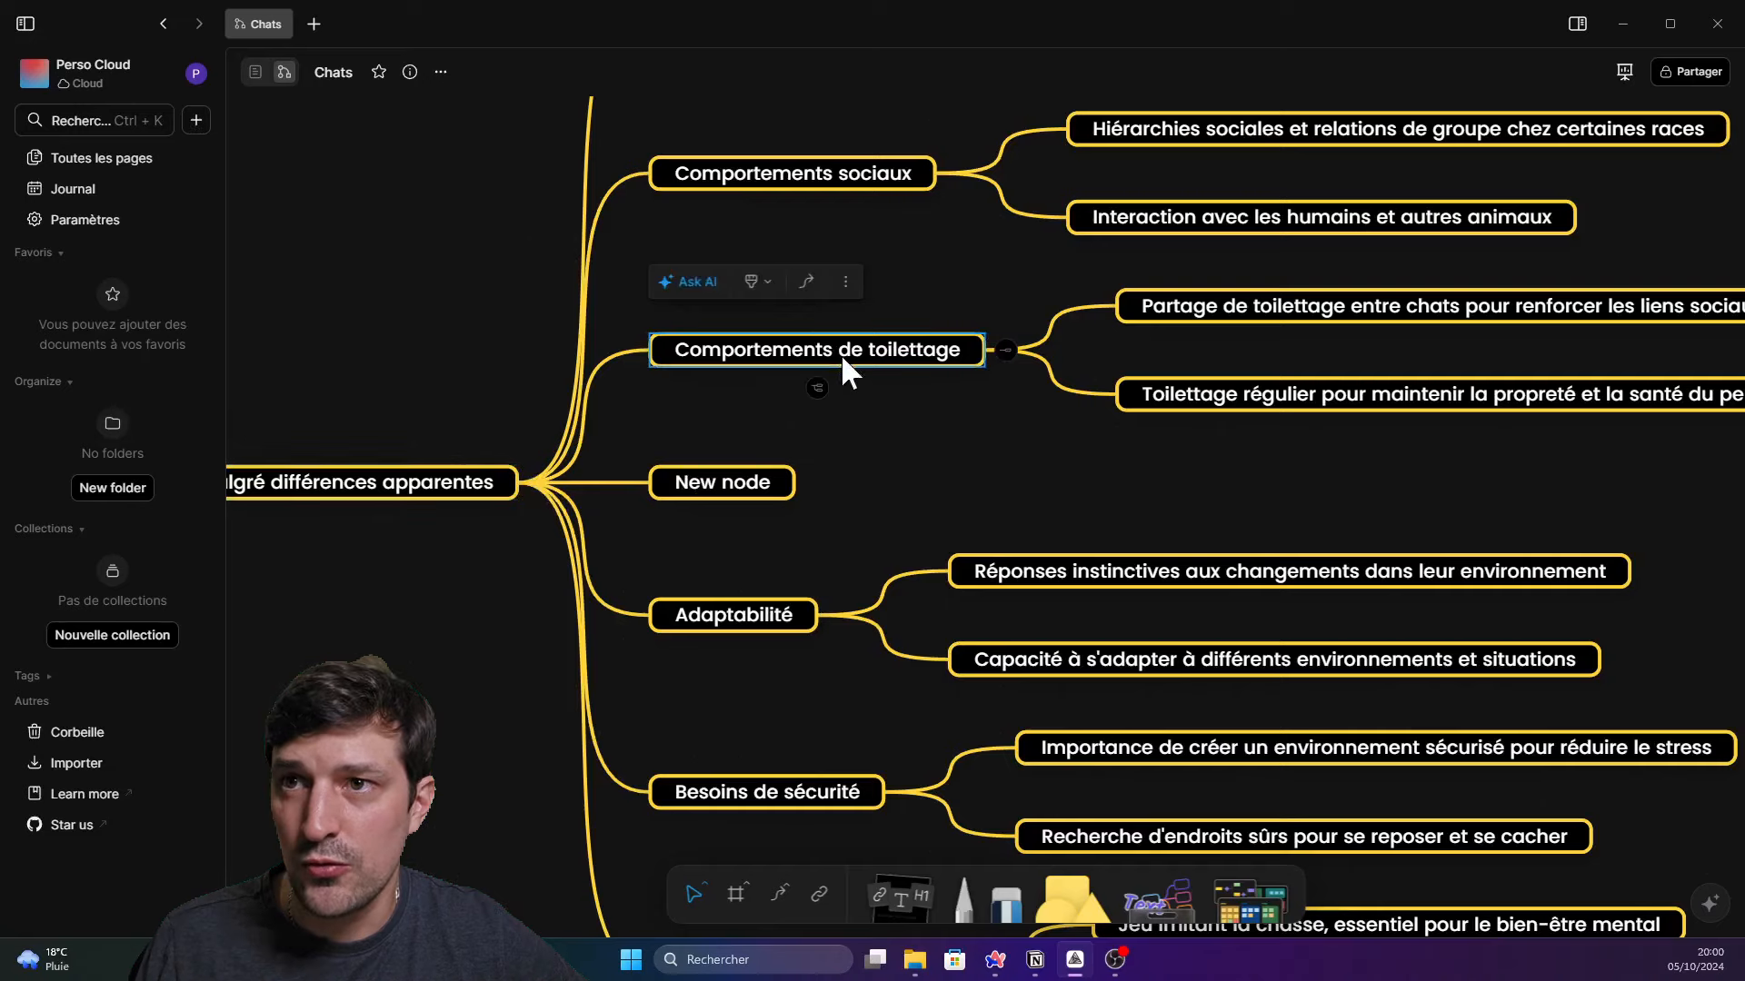
Delete the "New node" sibling located between "Comportements de toilettage" and "Adaptabilité"
click(758, 486)
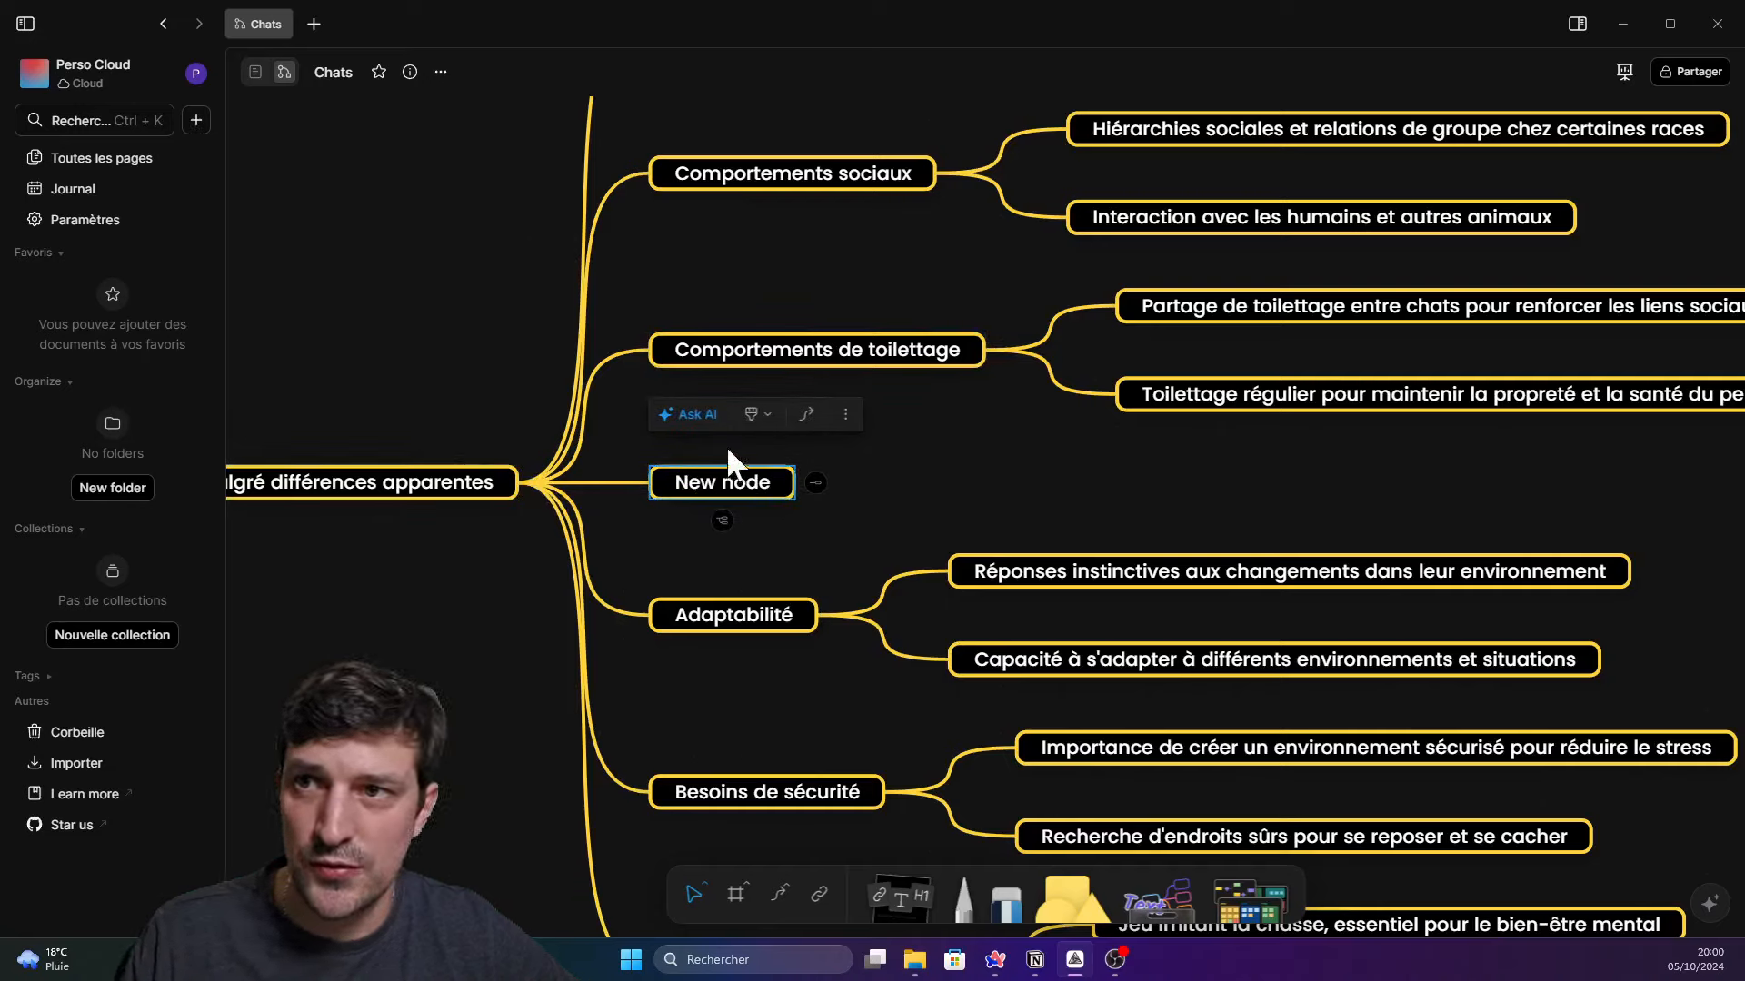
click(845, 414)
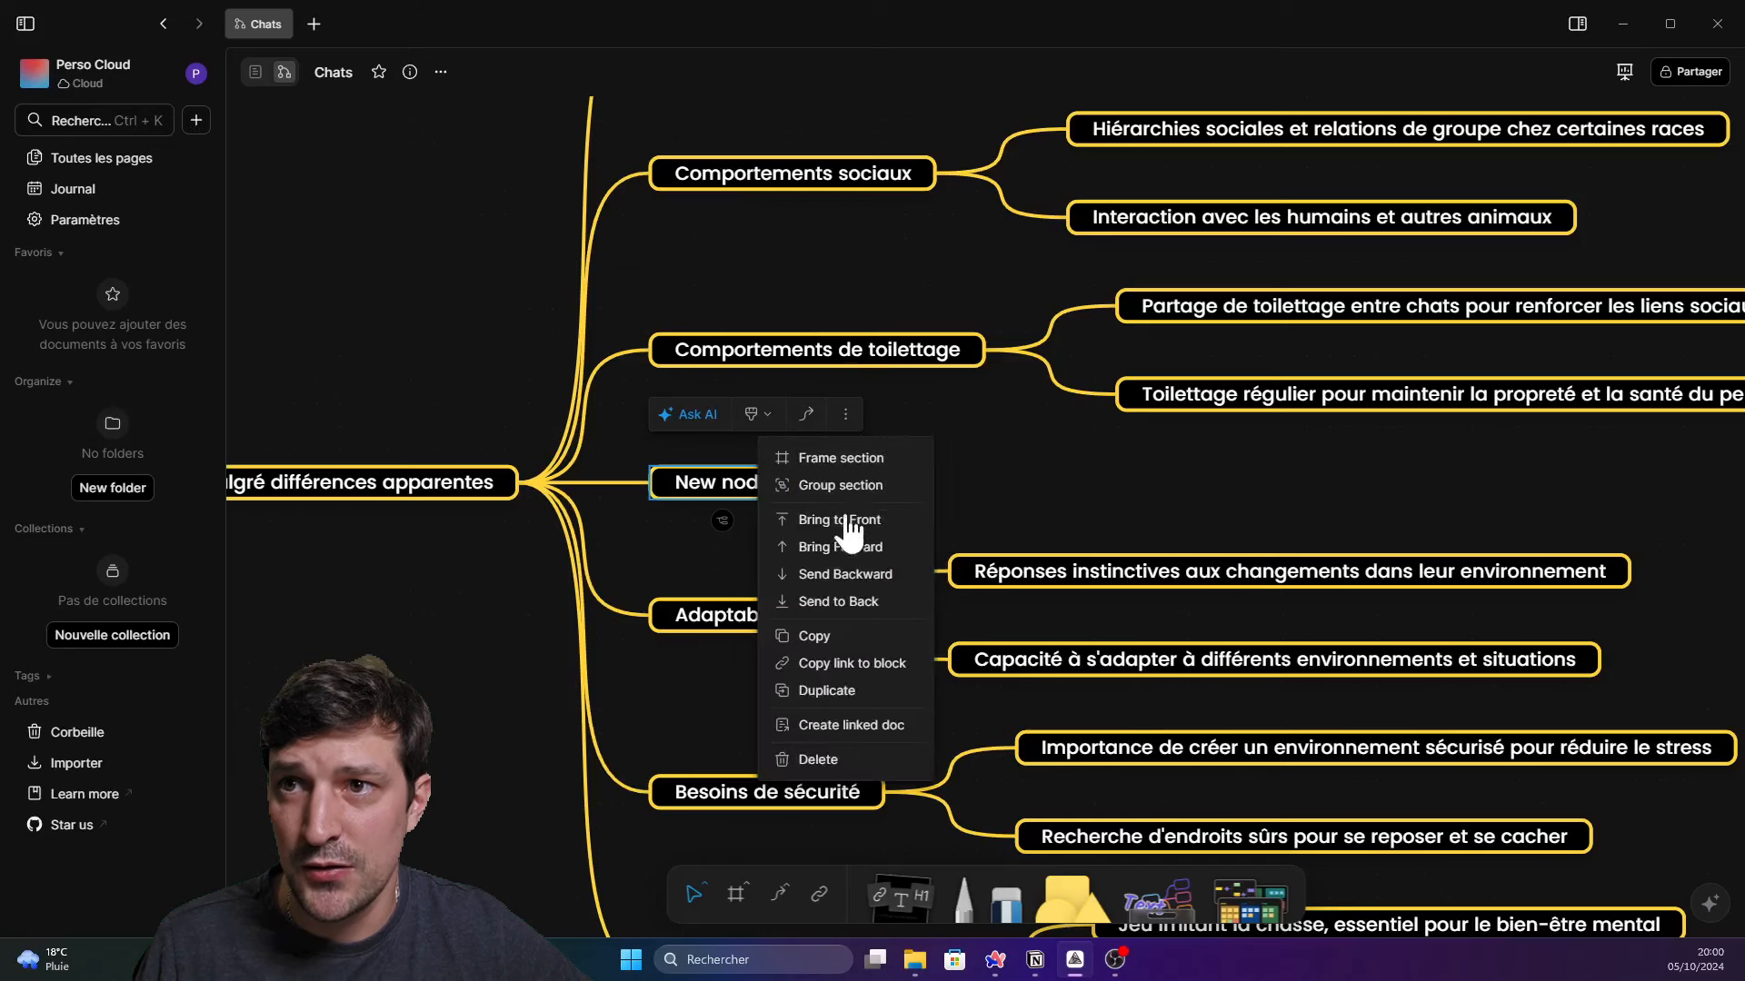
click(837, 762)
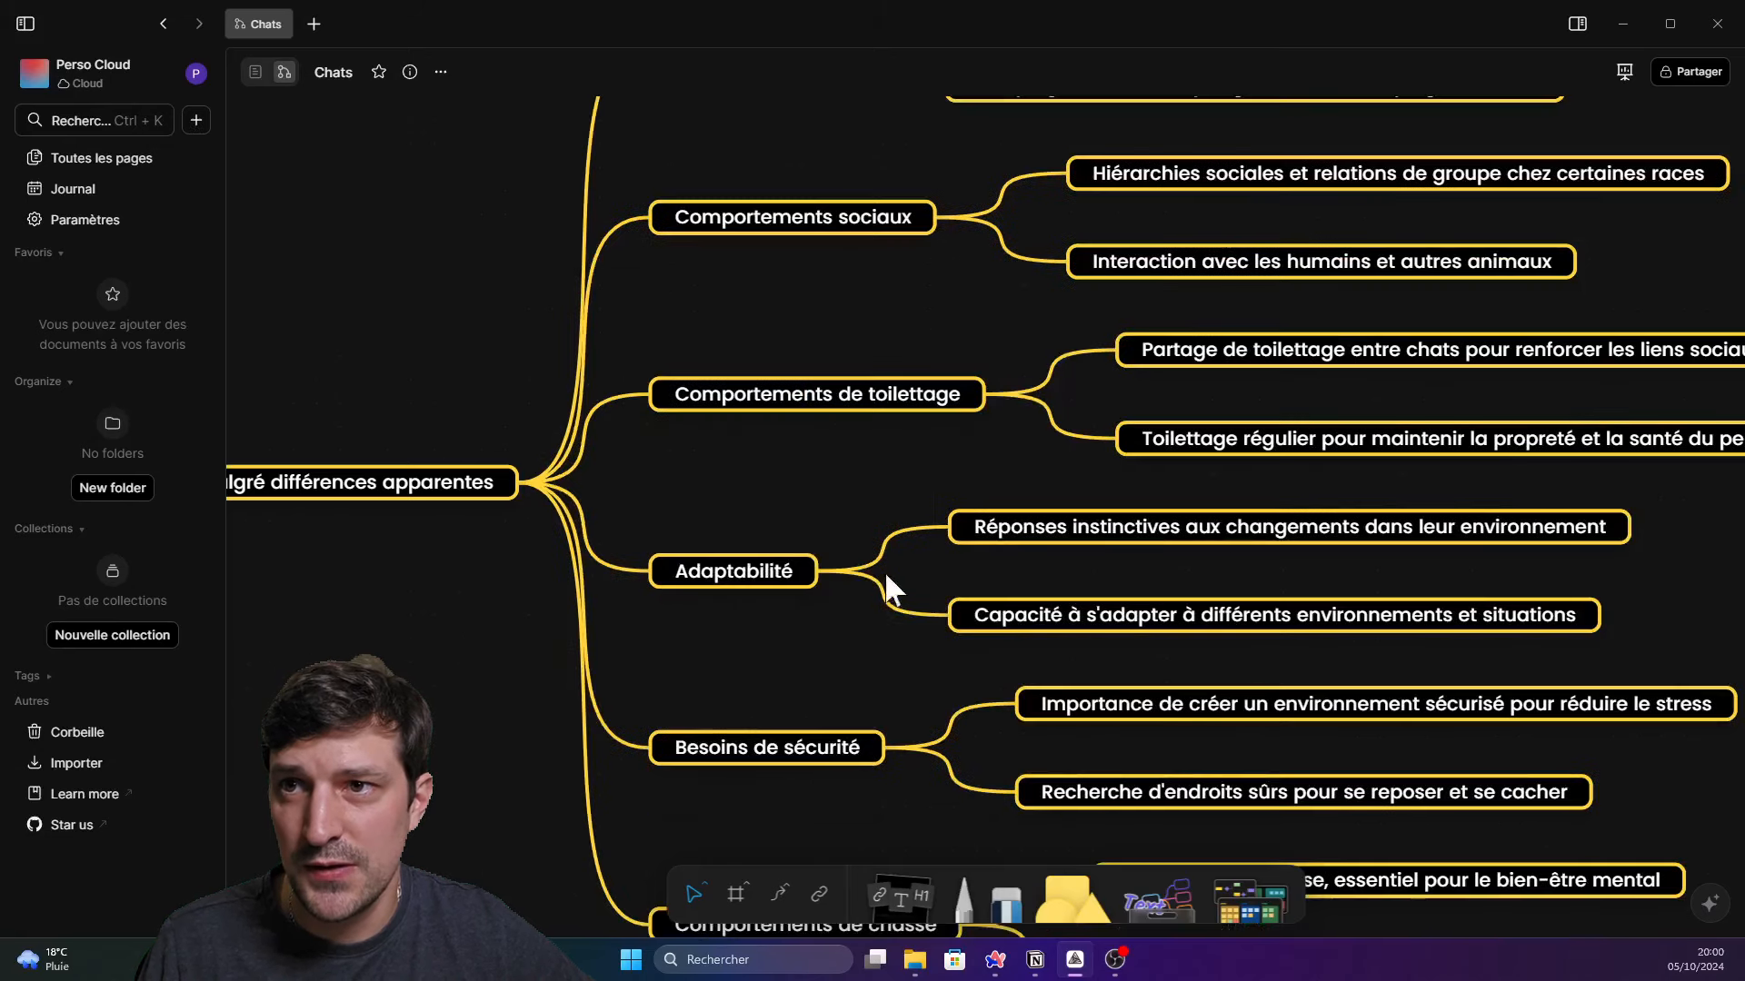
Review the AI options available for the "Comportements de toilettage" node without applying any
click(831, 400)
click(691, 325)
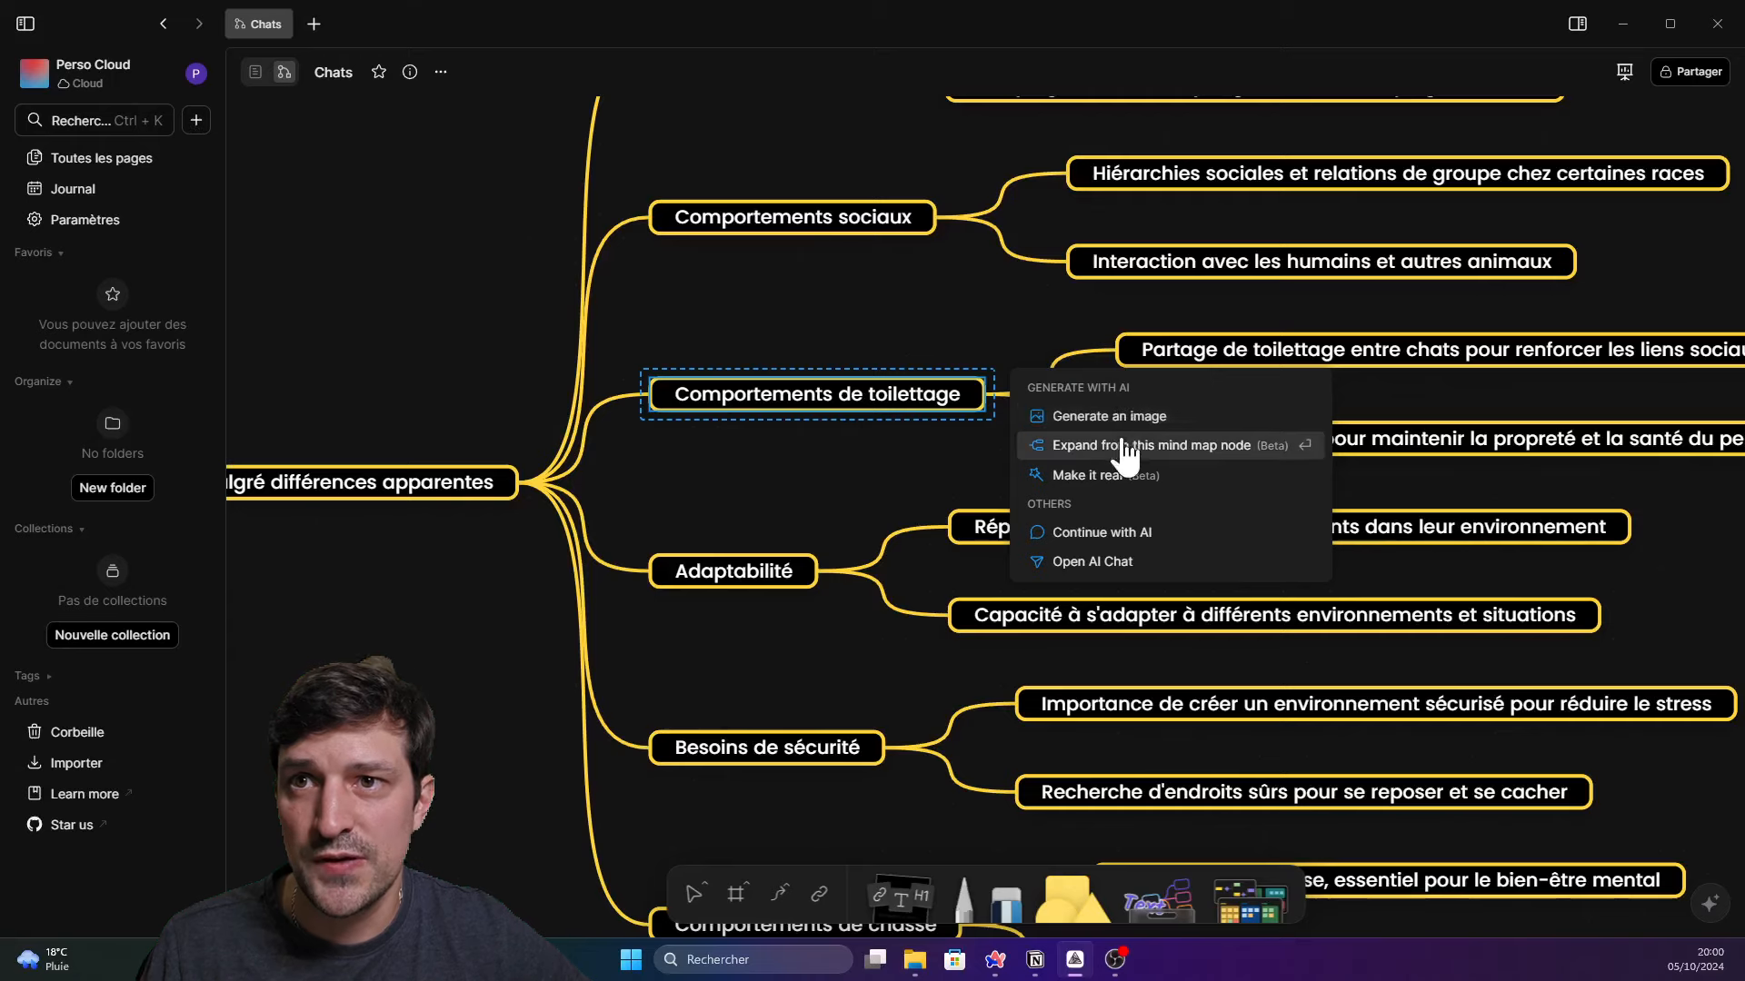
click(727, 500)
Generate an AI image from the node "Instincts fondamentaux partagés malgré différences apparentes" and insert it below
drag(700, 482, 1120, 458)
click(578, 468)
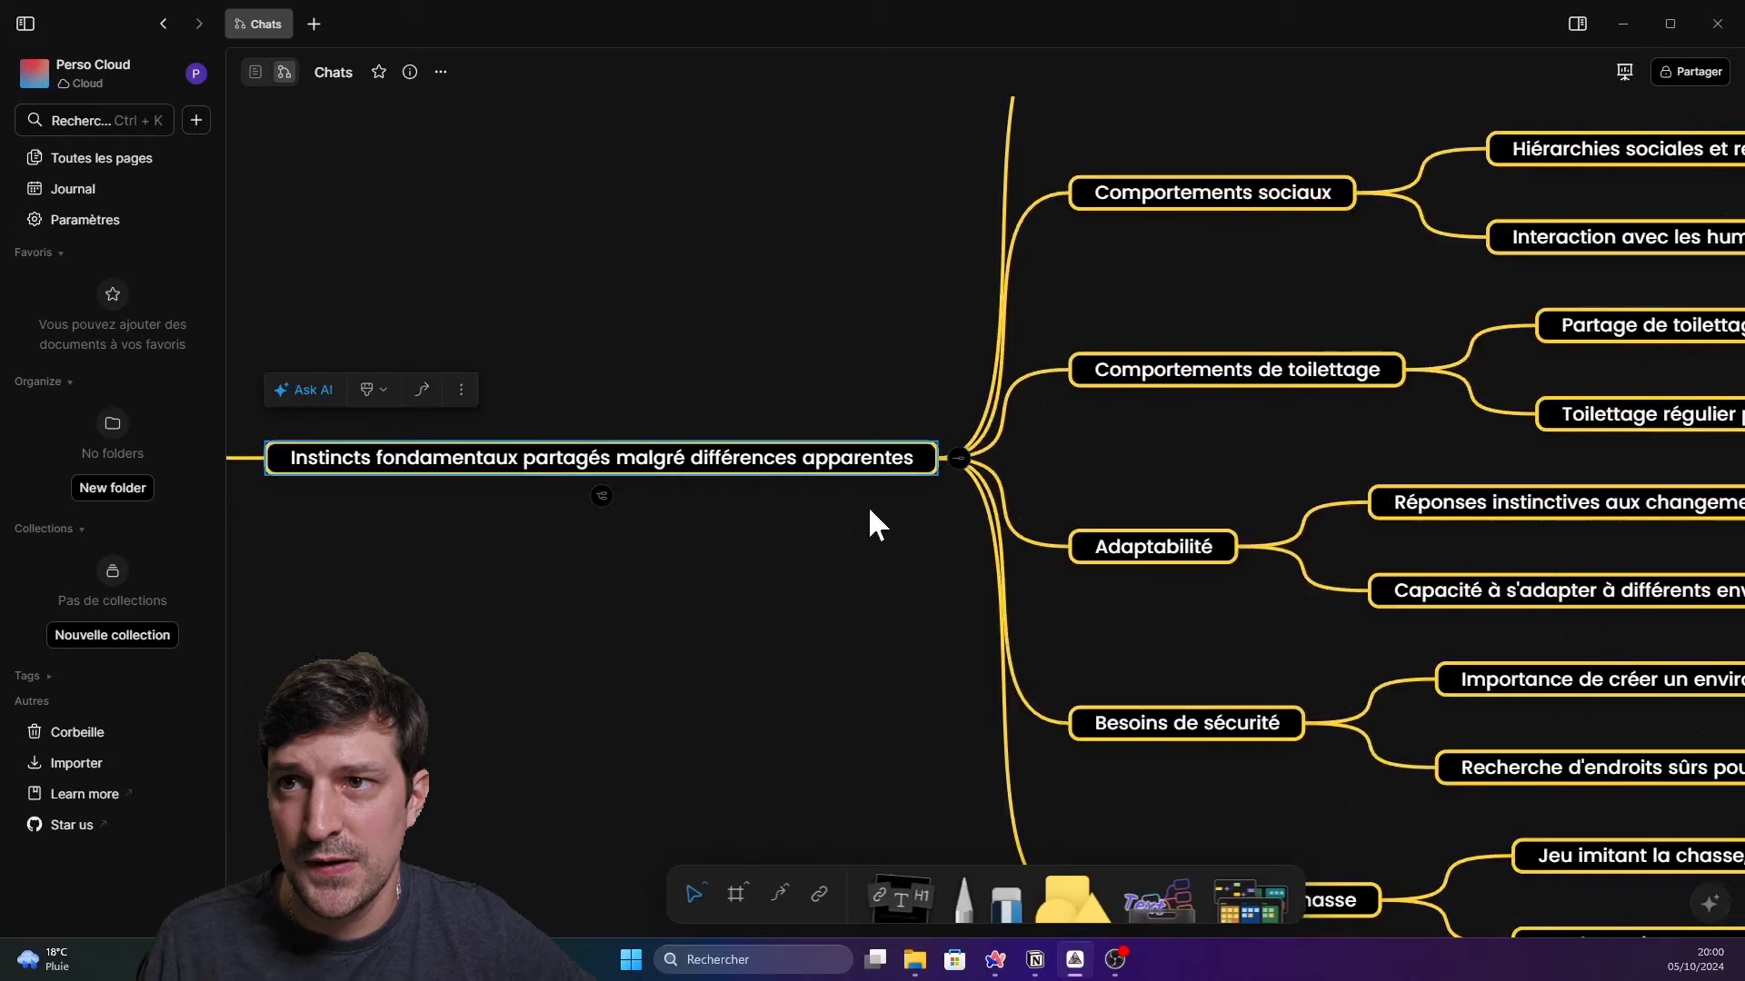
click(312, 390)
click(1045, 485)
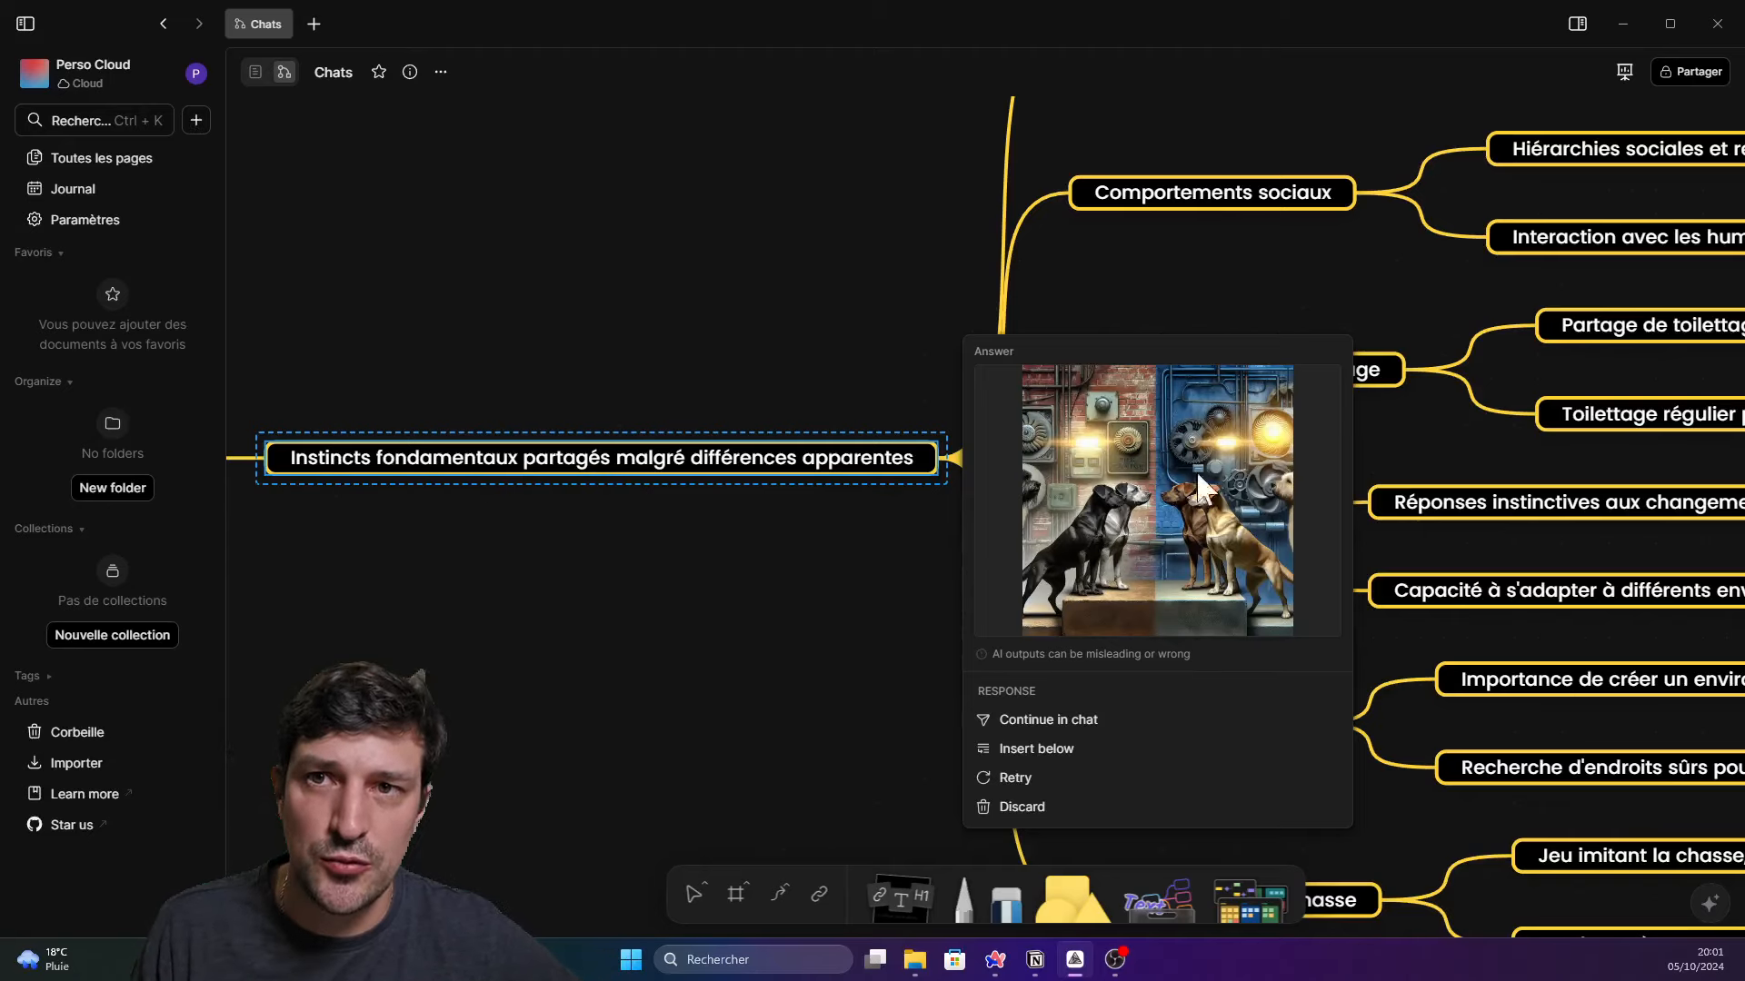
click(1054, 750)
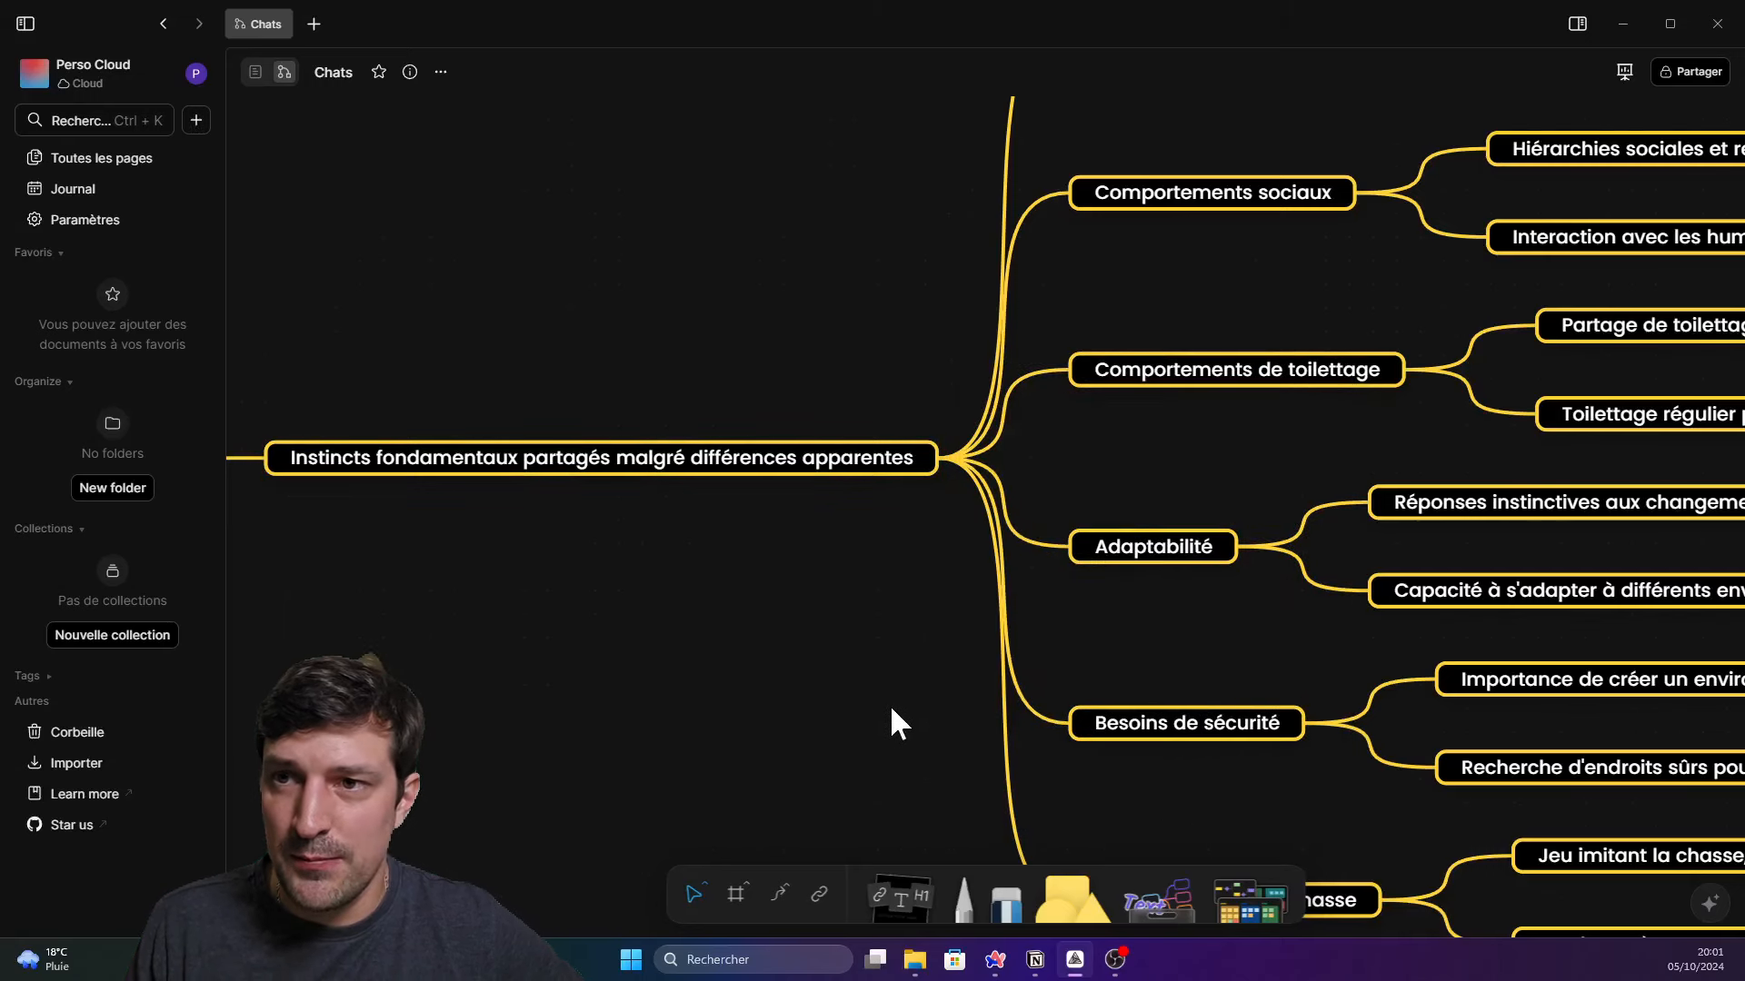
Inspect the AI-generated image inserted below the "Instincts fondamentaux" node and delete it
drag(890, 705, 1056, 384)
scroll(921, 543, down, 5)
drag(1418, 669, 1277, 799)
scroll(937, 554, up, 3)
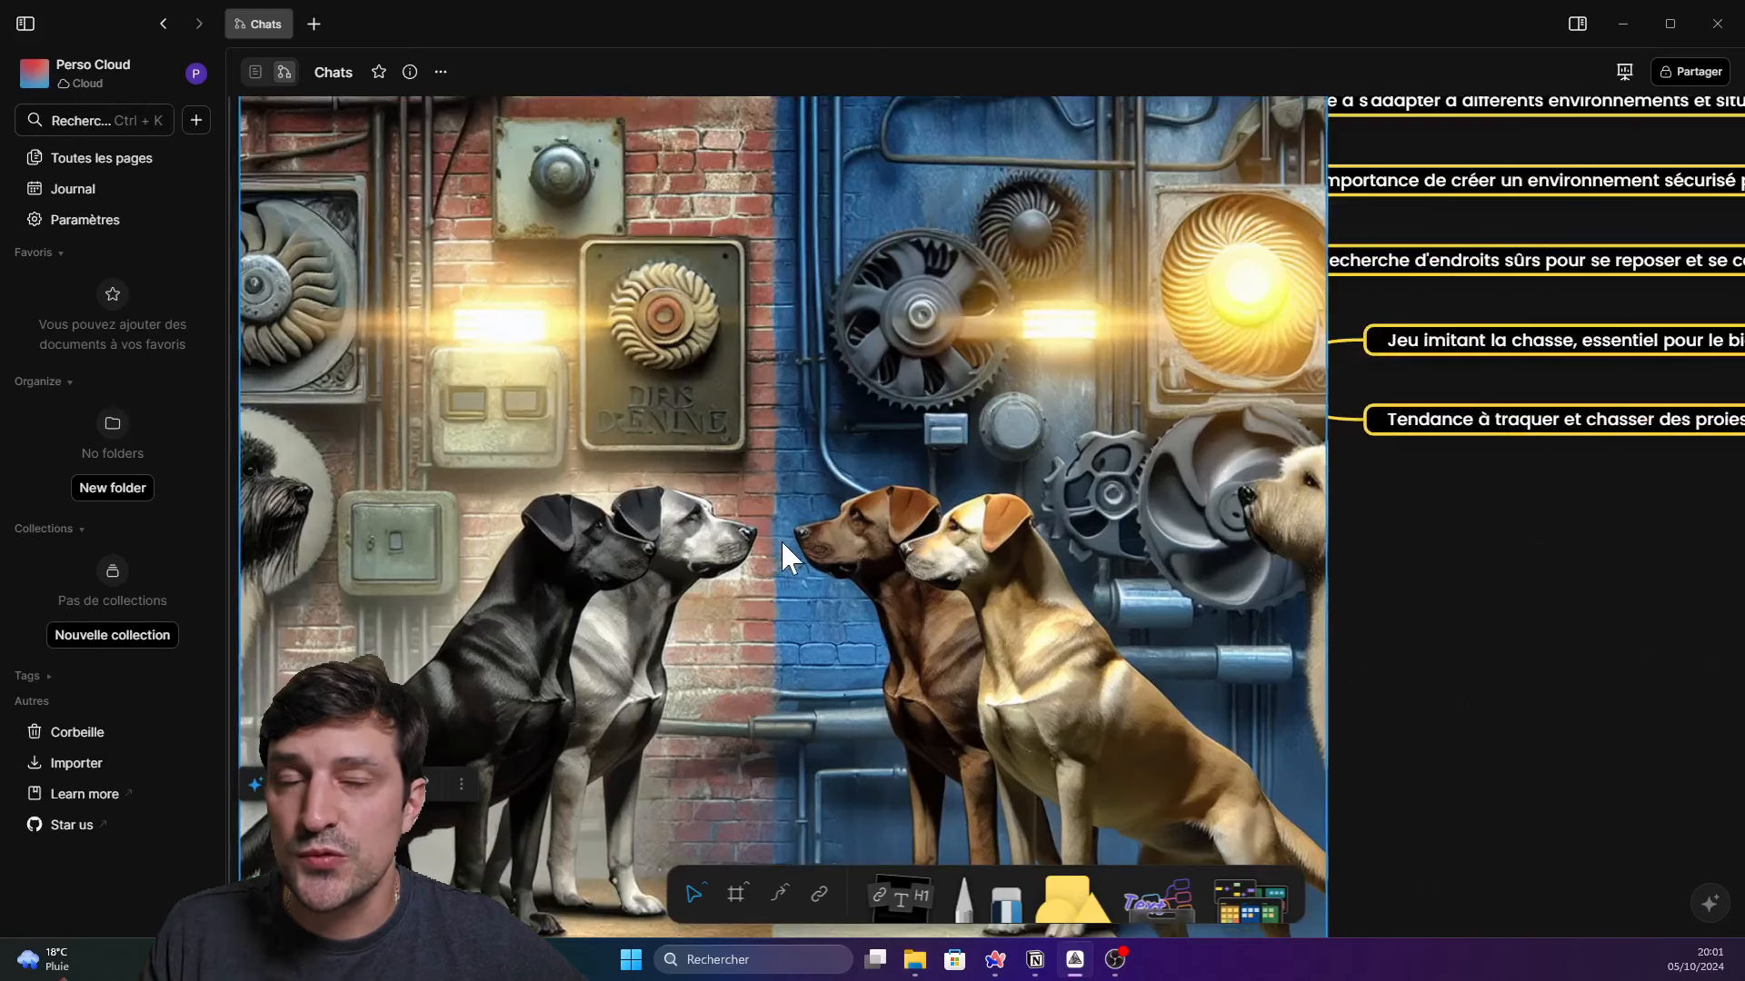
scroll(861, 527, down, 3)
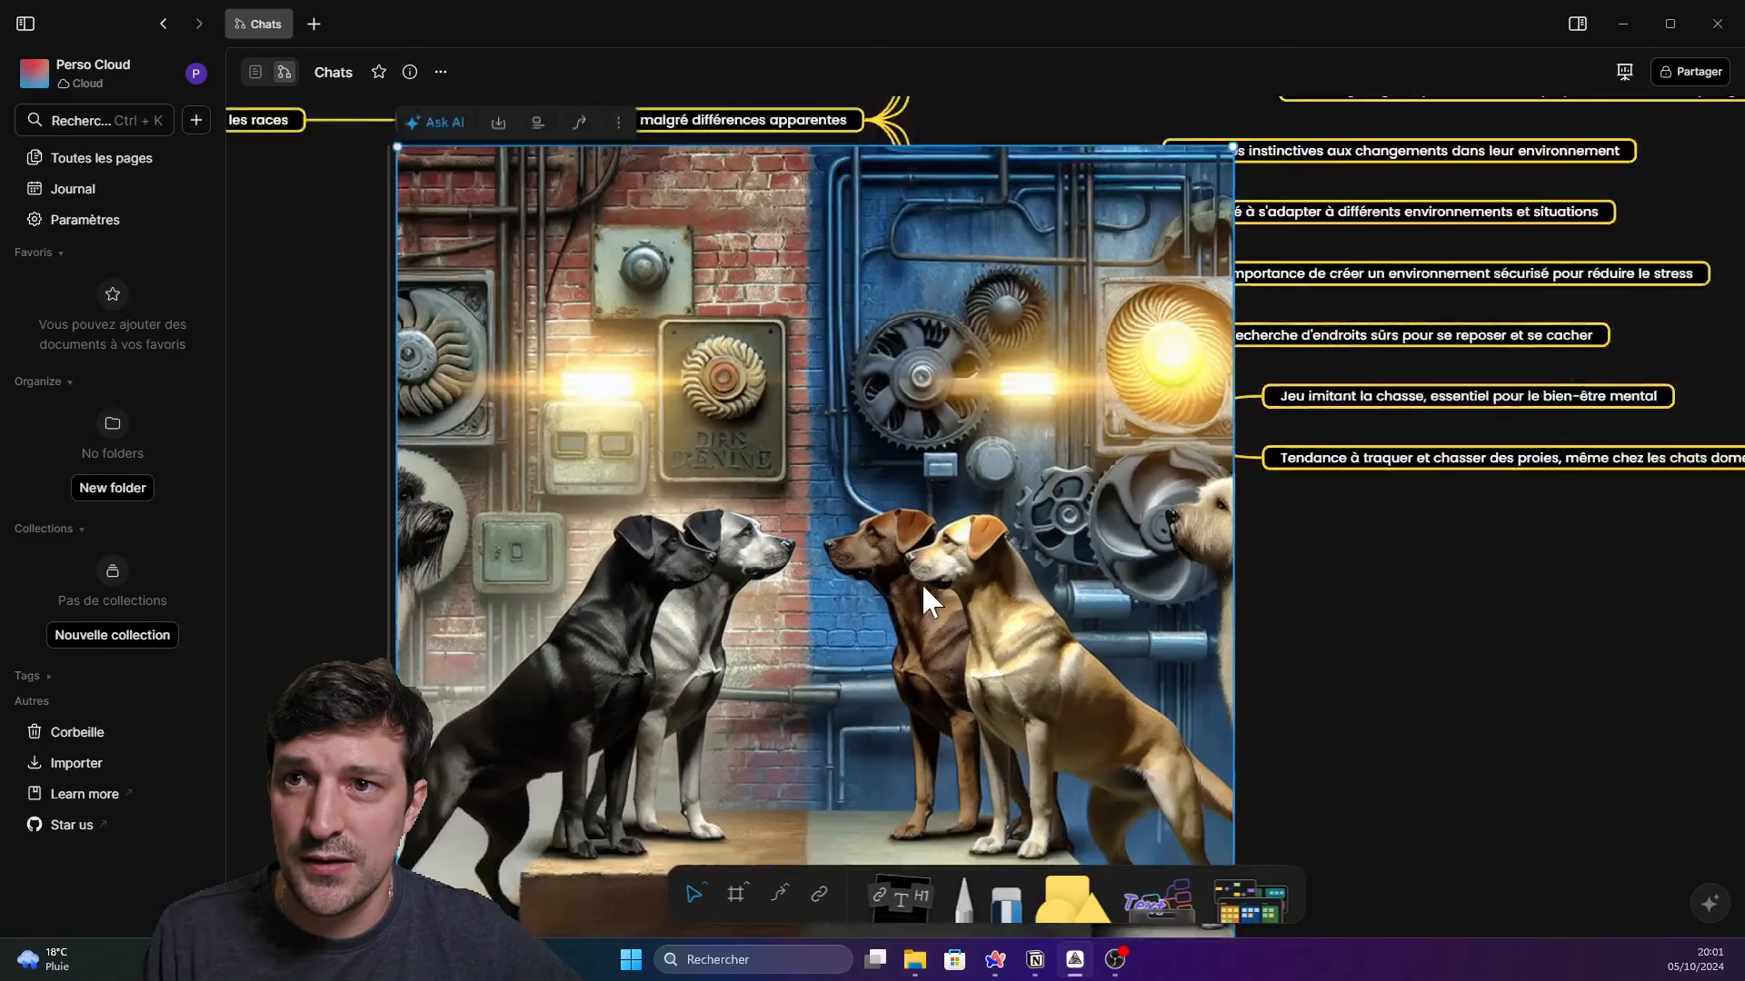
scroll(1000, 478, down, 3)
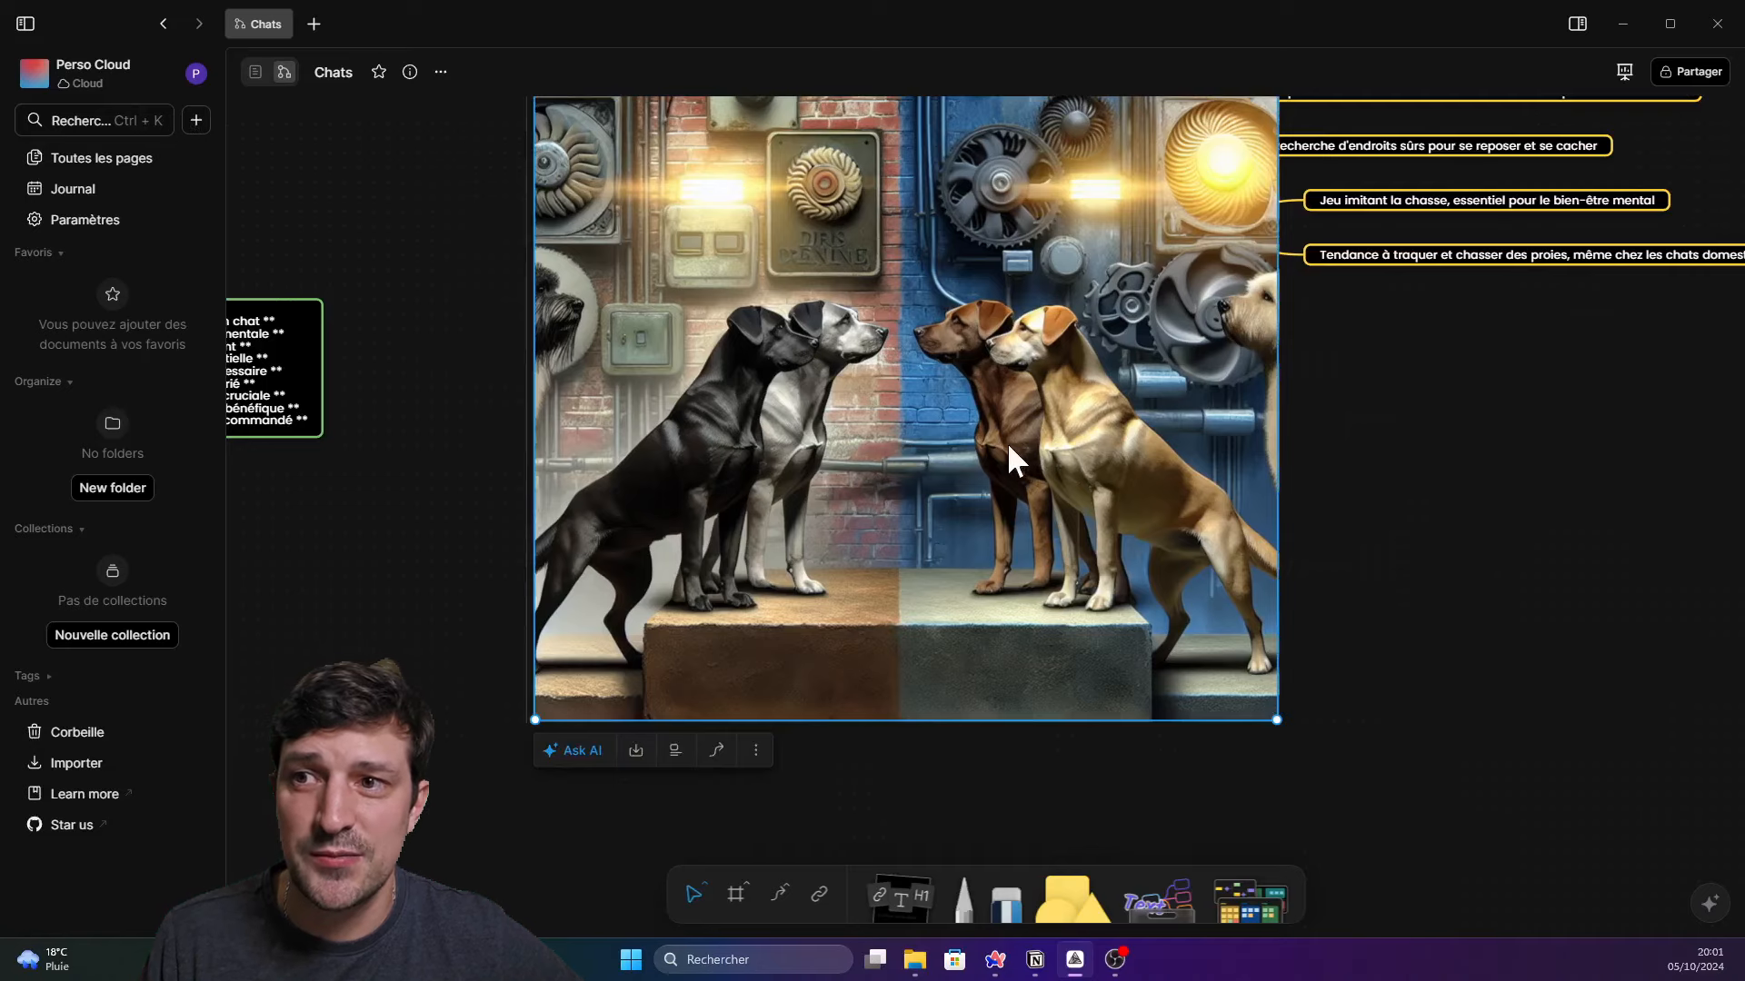
key(Delete)
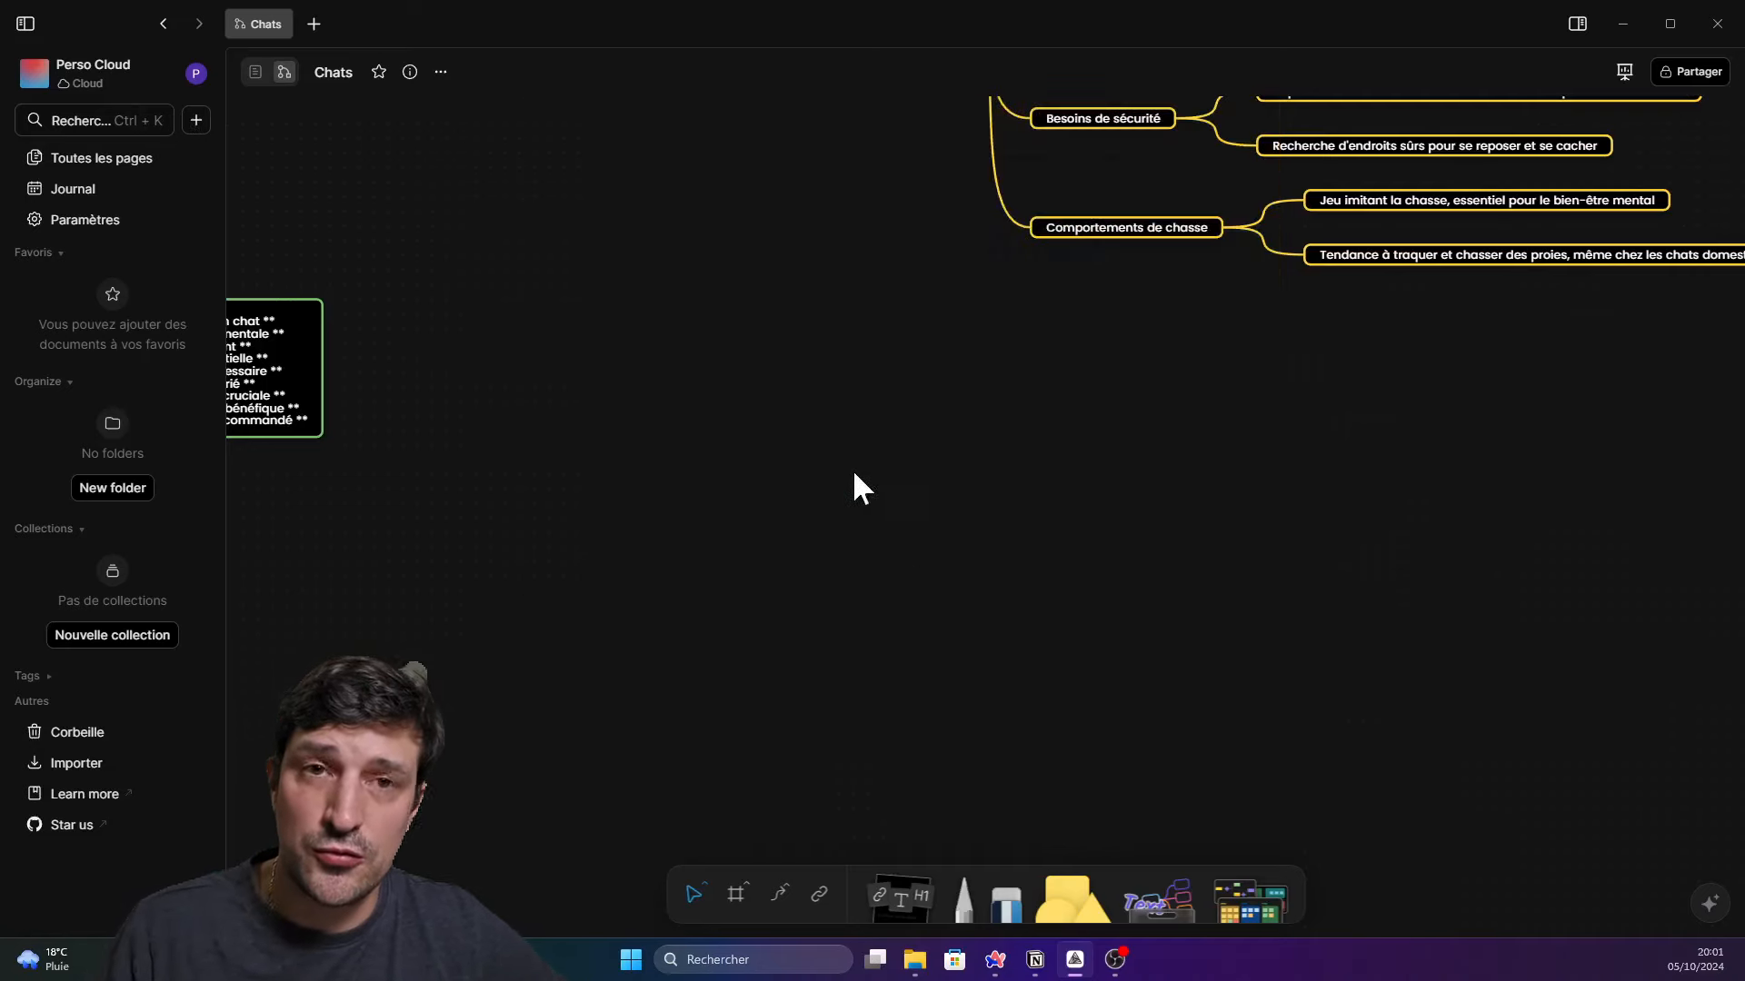
Move the whole mind map beside the cat guide so the two no longer overlap
scroll(863, 509, up, 4)
scroll(899, 568, down, 5)
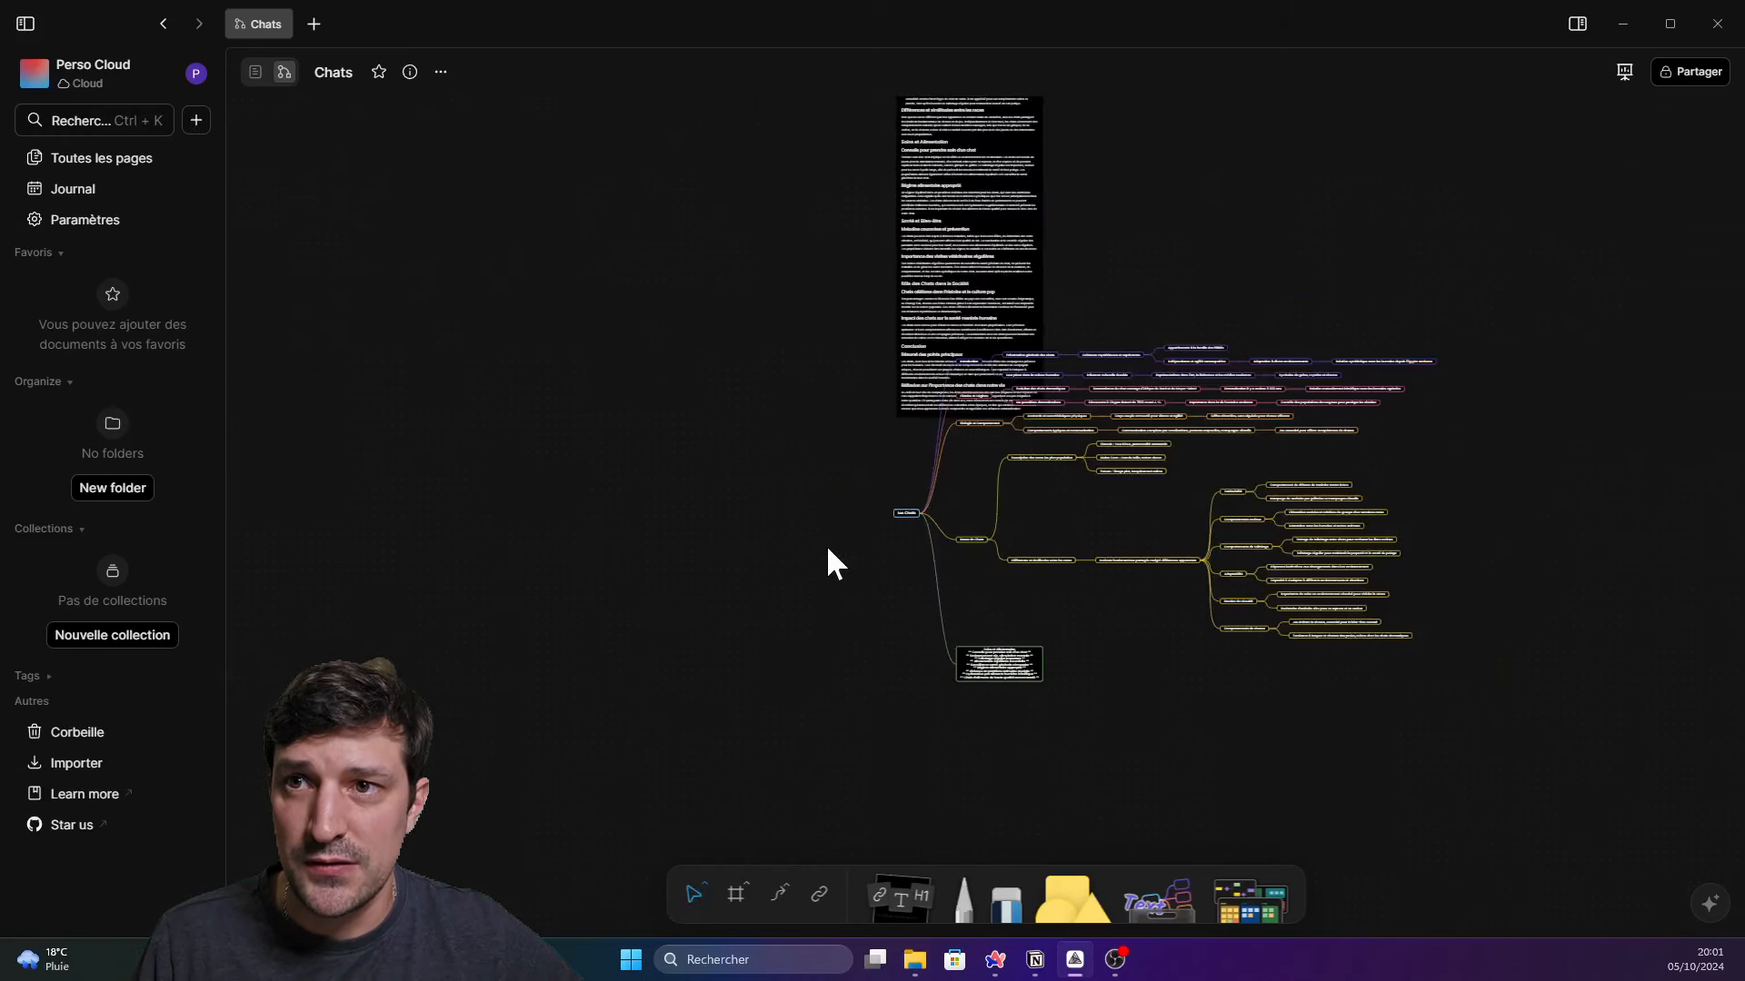
key(ctrl+a)
click(1567, 707)
drag(1555, 726, 1423, 641)
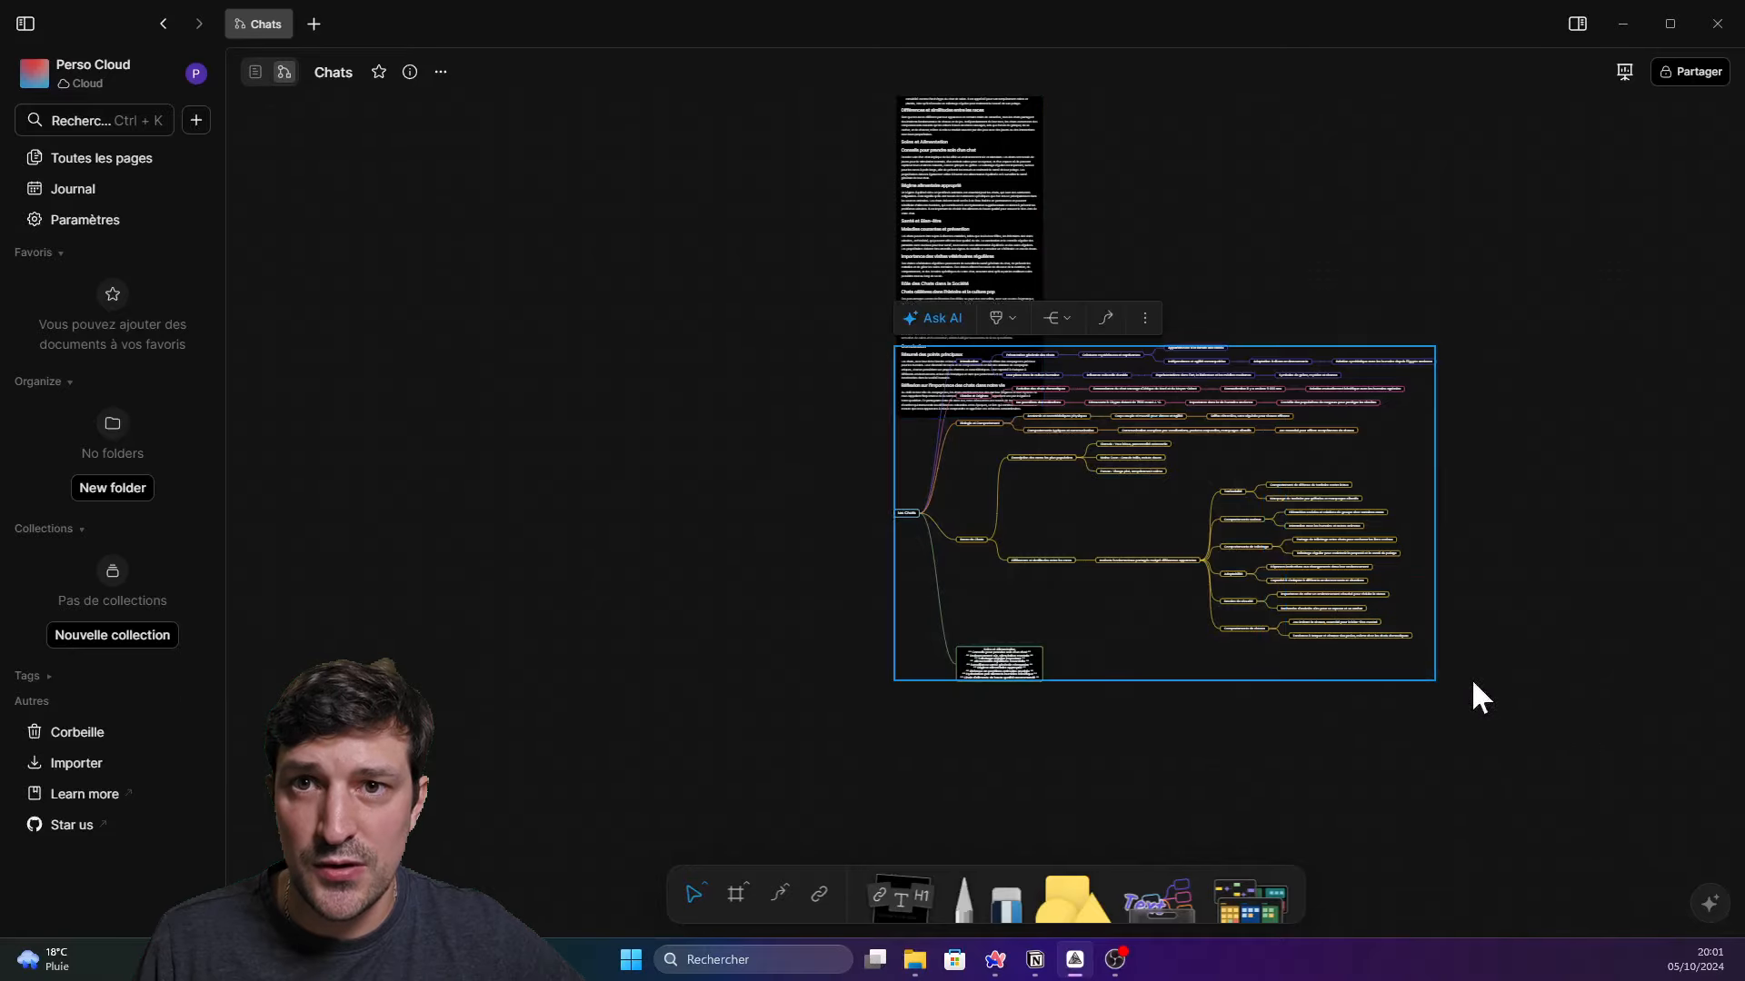
drag(1336, 674, 1409, 362)
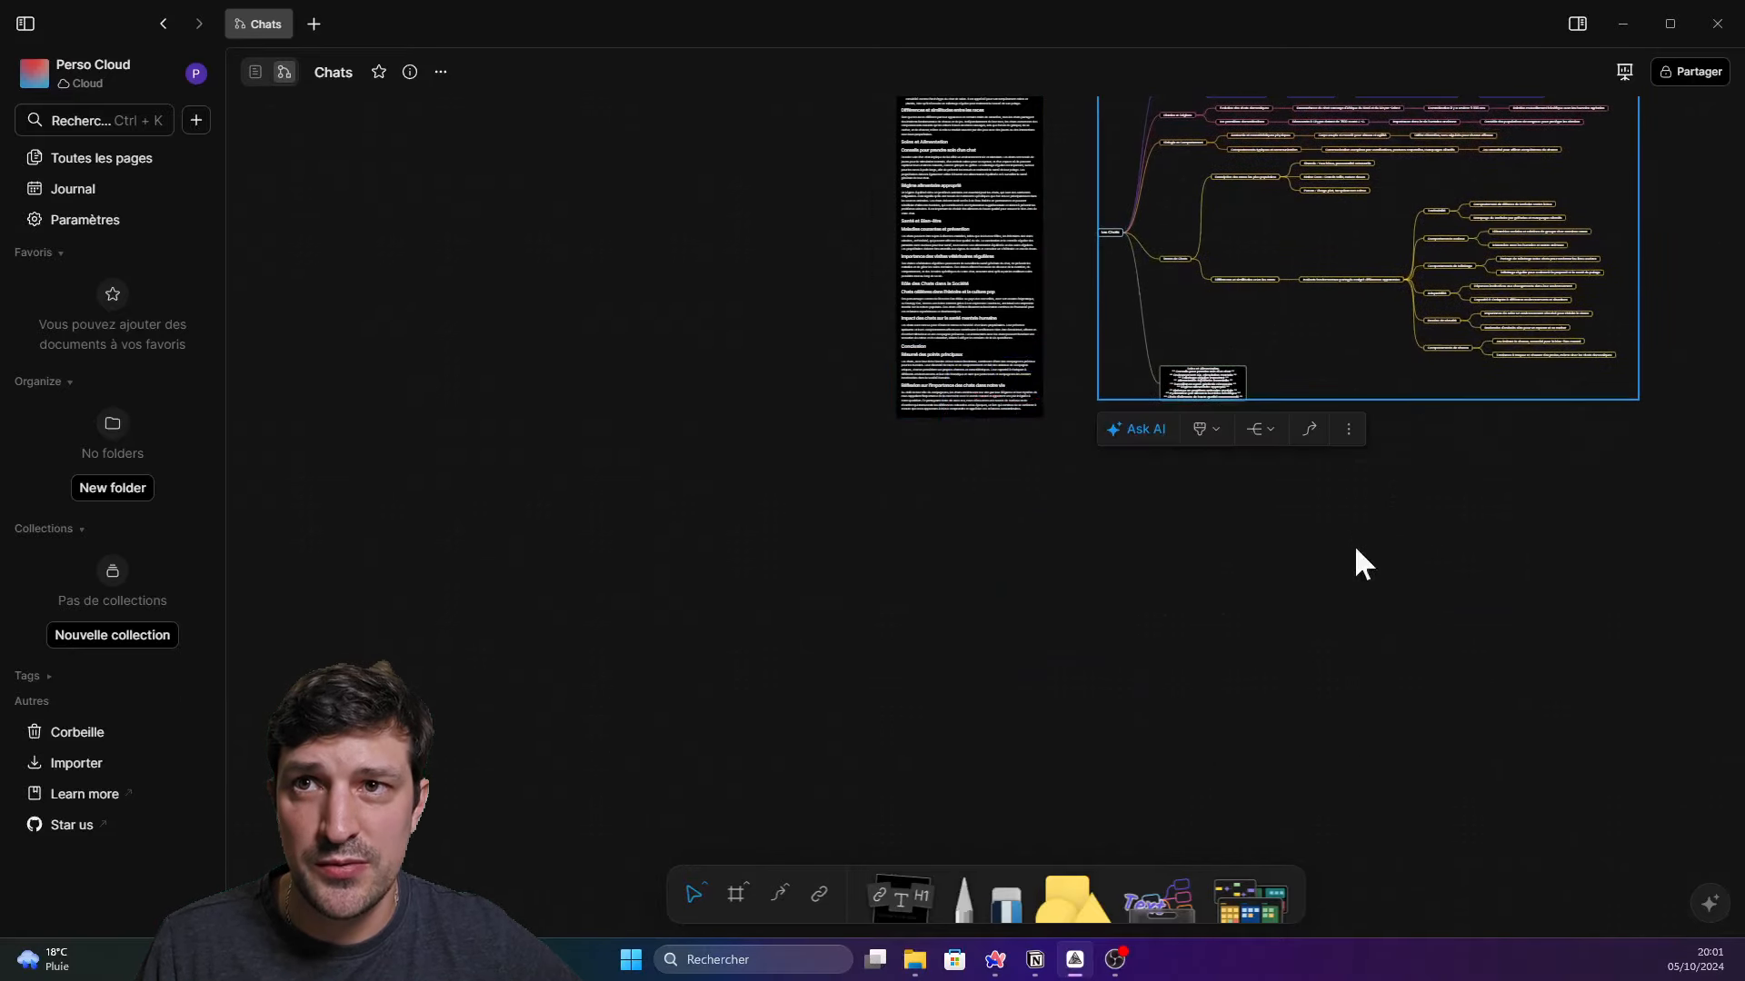
Delete the entire mind map beside the guide, keeping only the guide note on the canvas
scroll(889, 396, up, 5)
click(1013, 378)
drag(910, 427, 271, 422)
scroll(1227, 633, down, 5)
drag(1361, 833, 1272, 668)
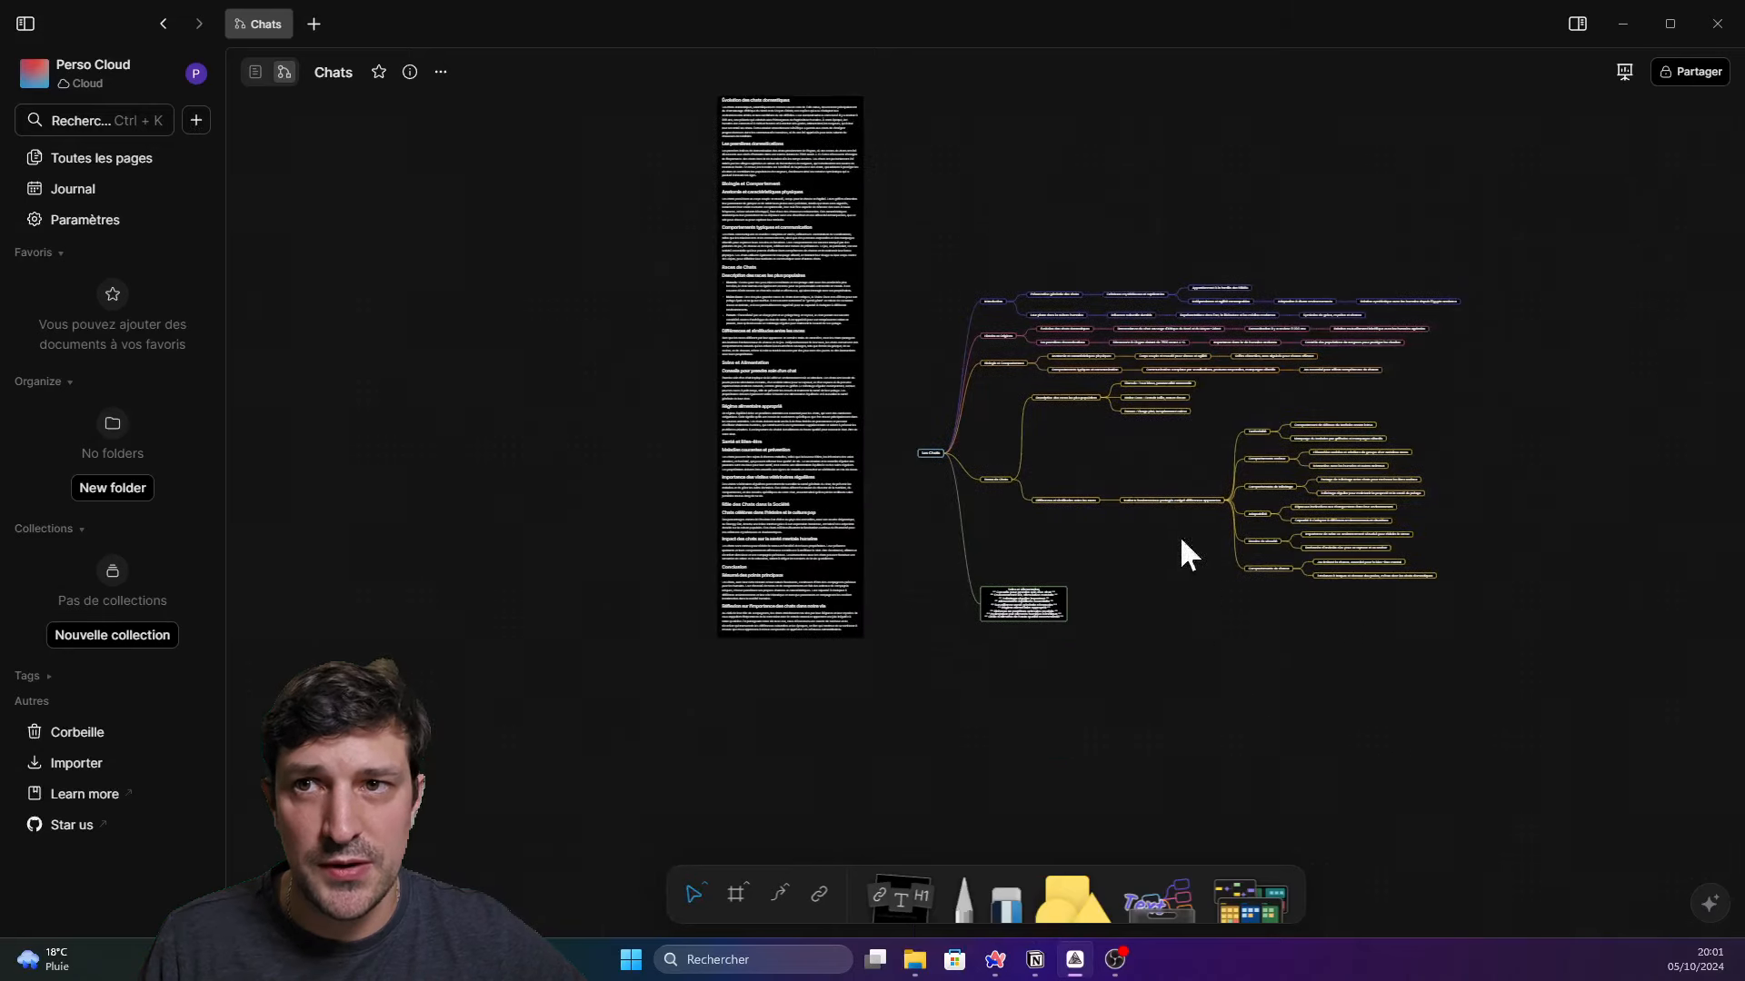
drag(957, 199, 1392, 743)
key(Delete)
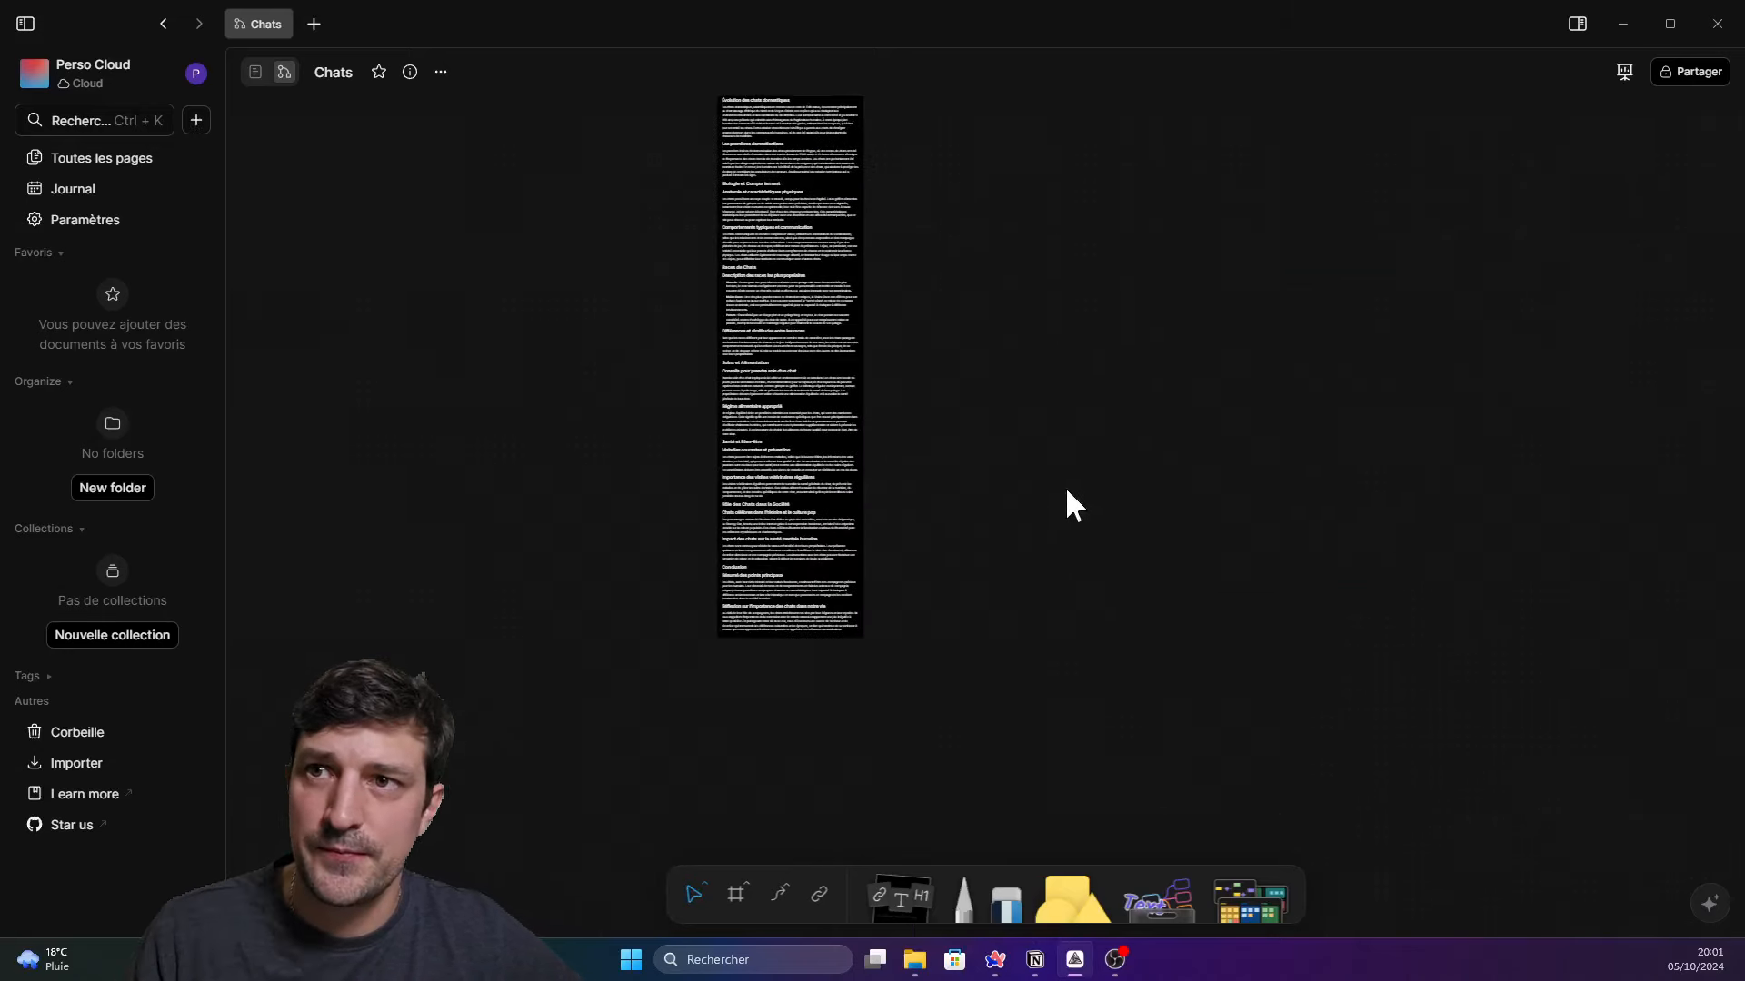
Generate a presentation with AI from the cat guide note and insert its slides on the canvas
click(824, 359)
scroll(943, 572, up, 6)
click(787, 530)
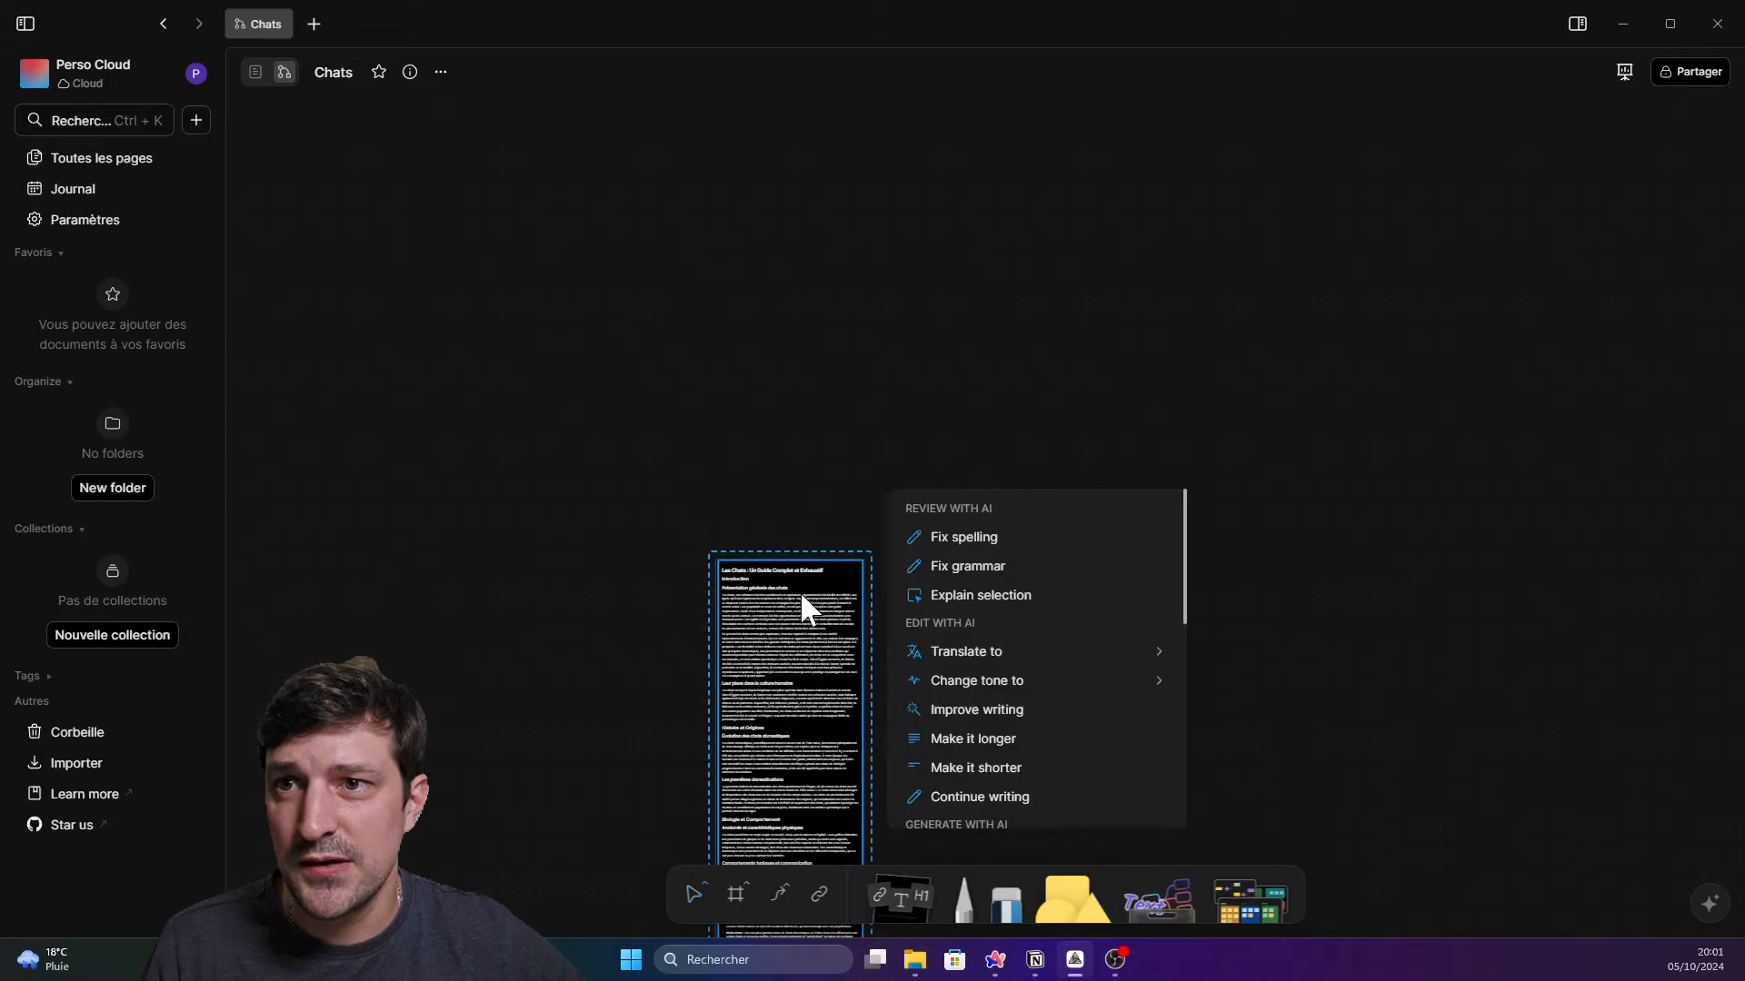
scroll(1015, 668, down, 3)
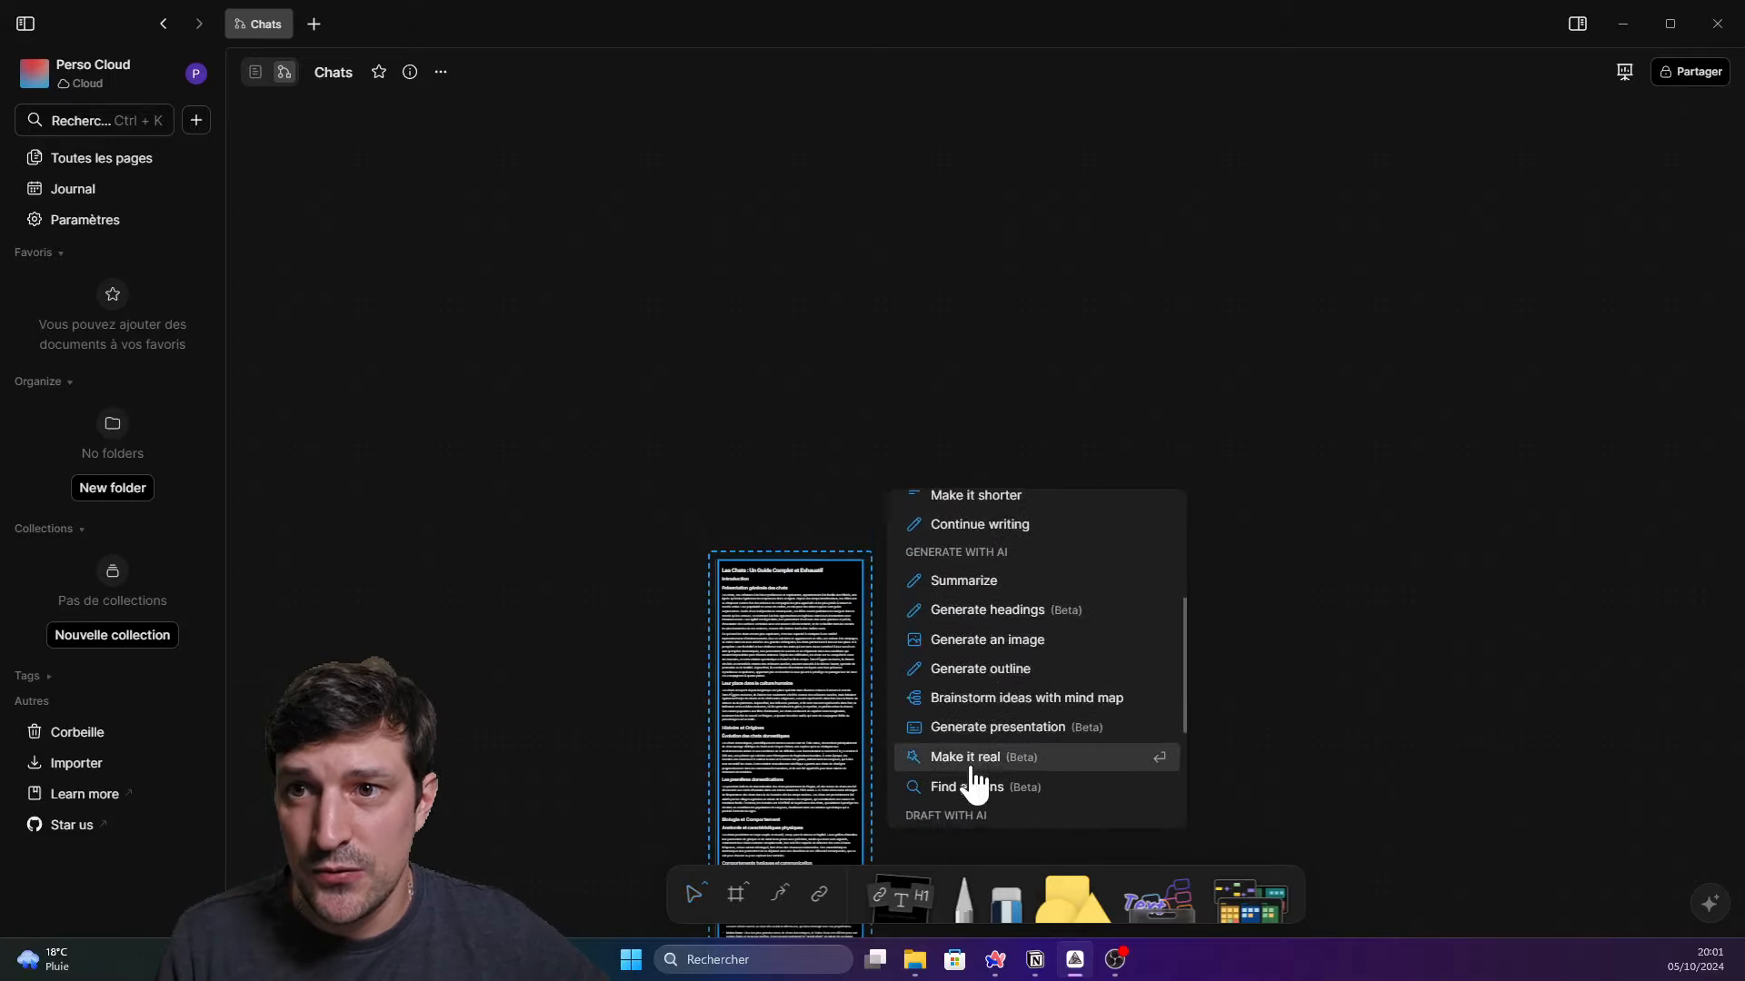
click(997, 736)
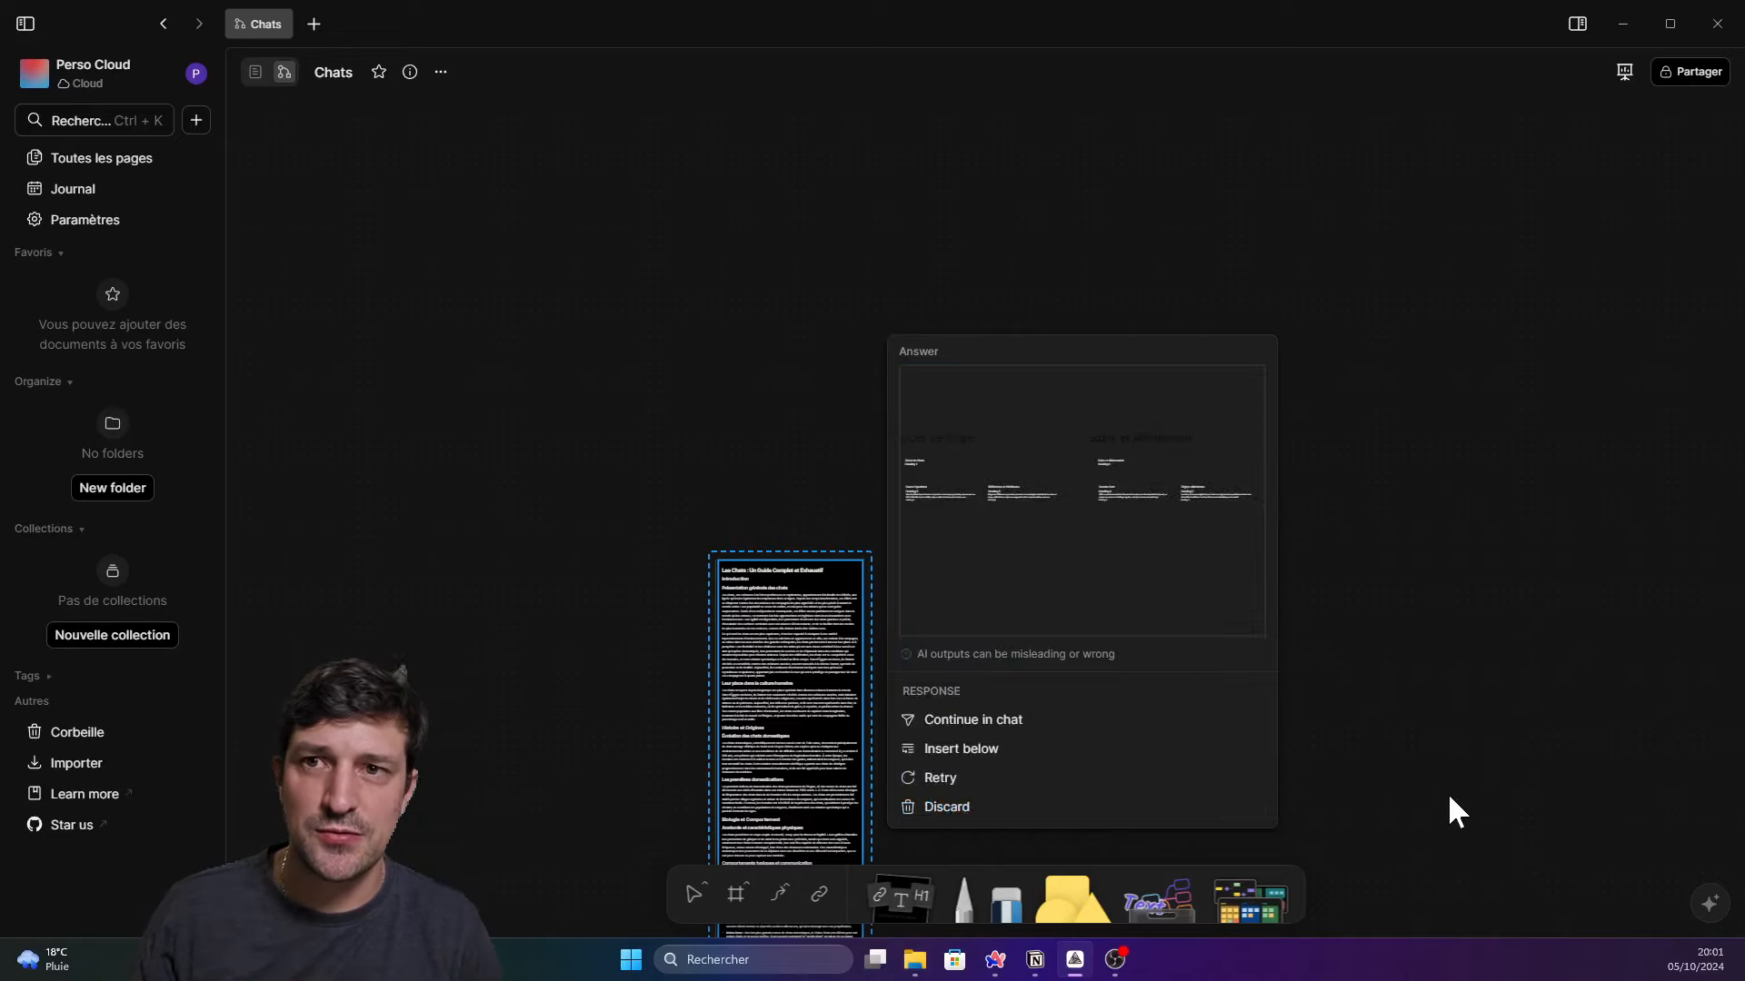
click(1264, 751)
Look over the generated slide frames on the canvas, from "Introduction" through the later topics and back
drag(1450, 822, 627, 693)
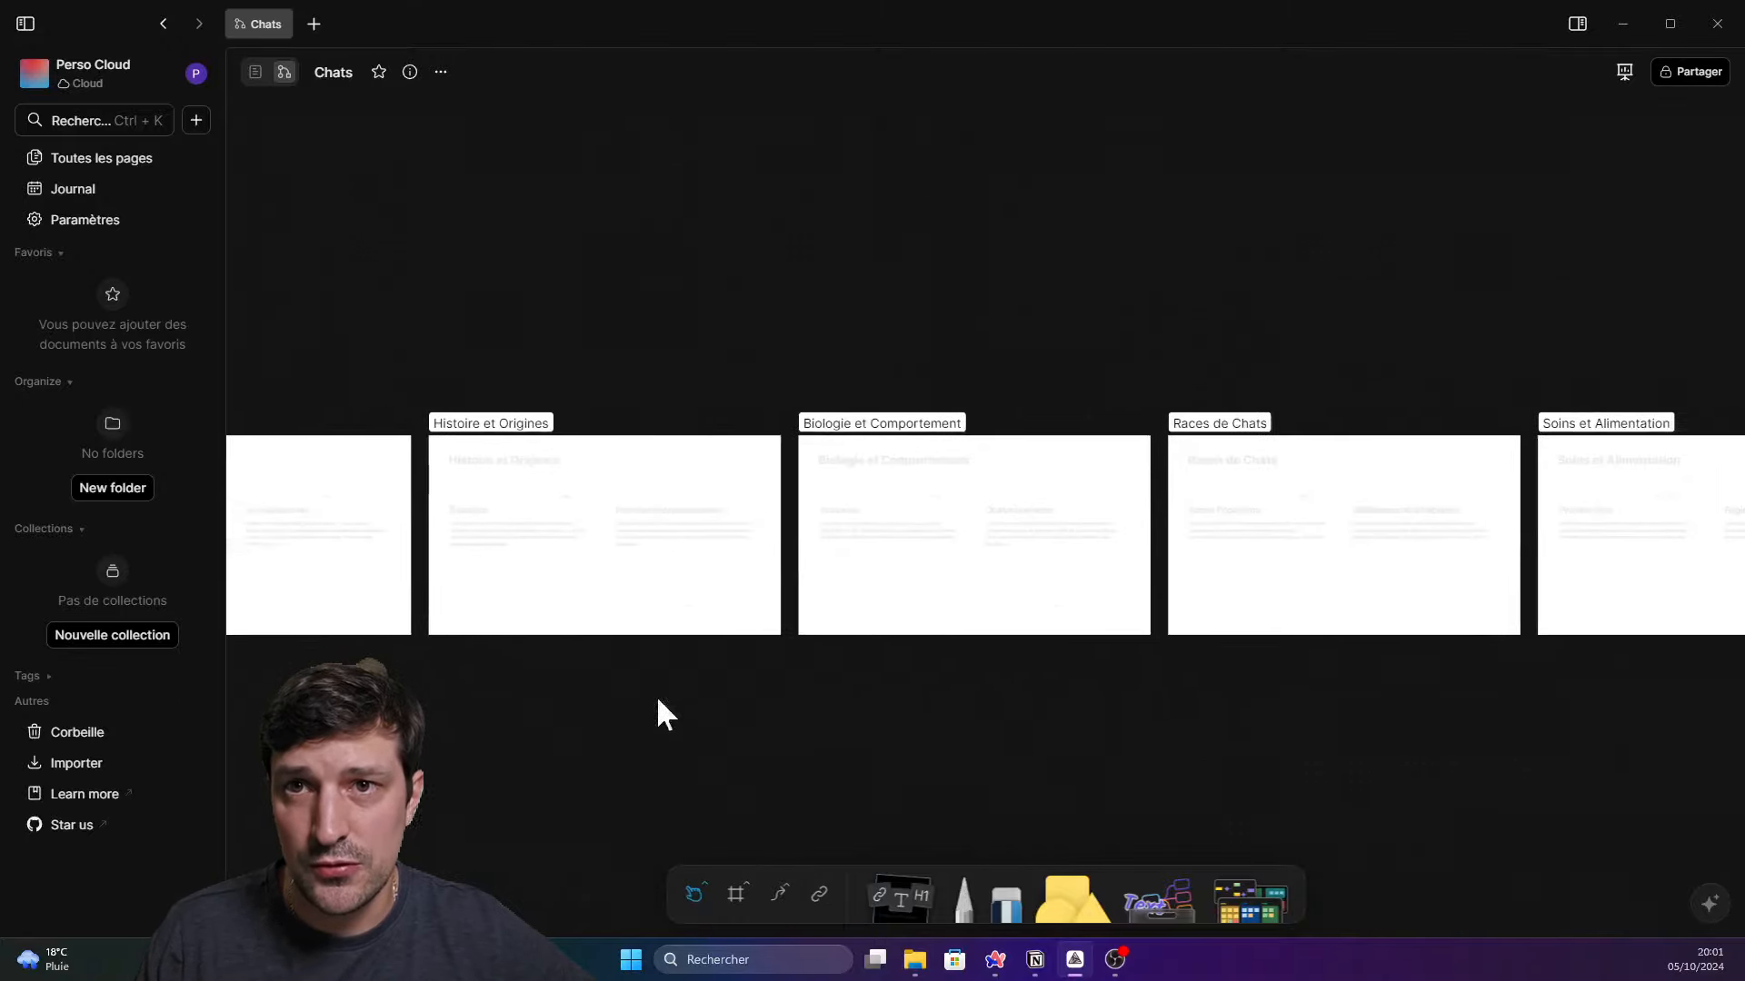
drag(1260, 765, 436, 708)
drag(1482, 719, 666, 701)
drag(825, 691, 1527, 686)
drag(829, 683, 1545, 686)
drag(816, 676, 1263, 670)
drag(864, 645, 1077, 646)
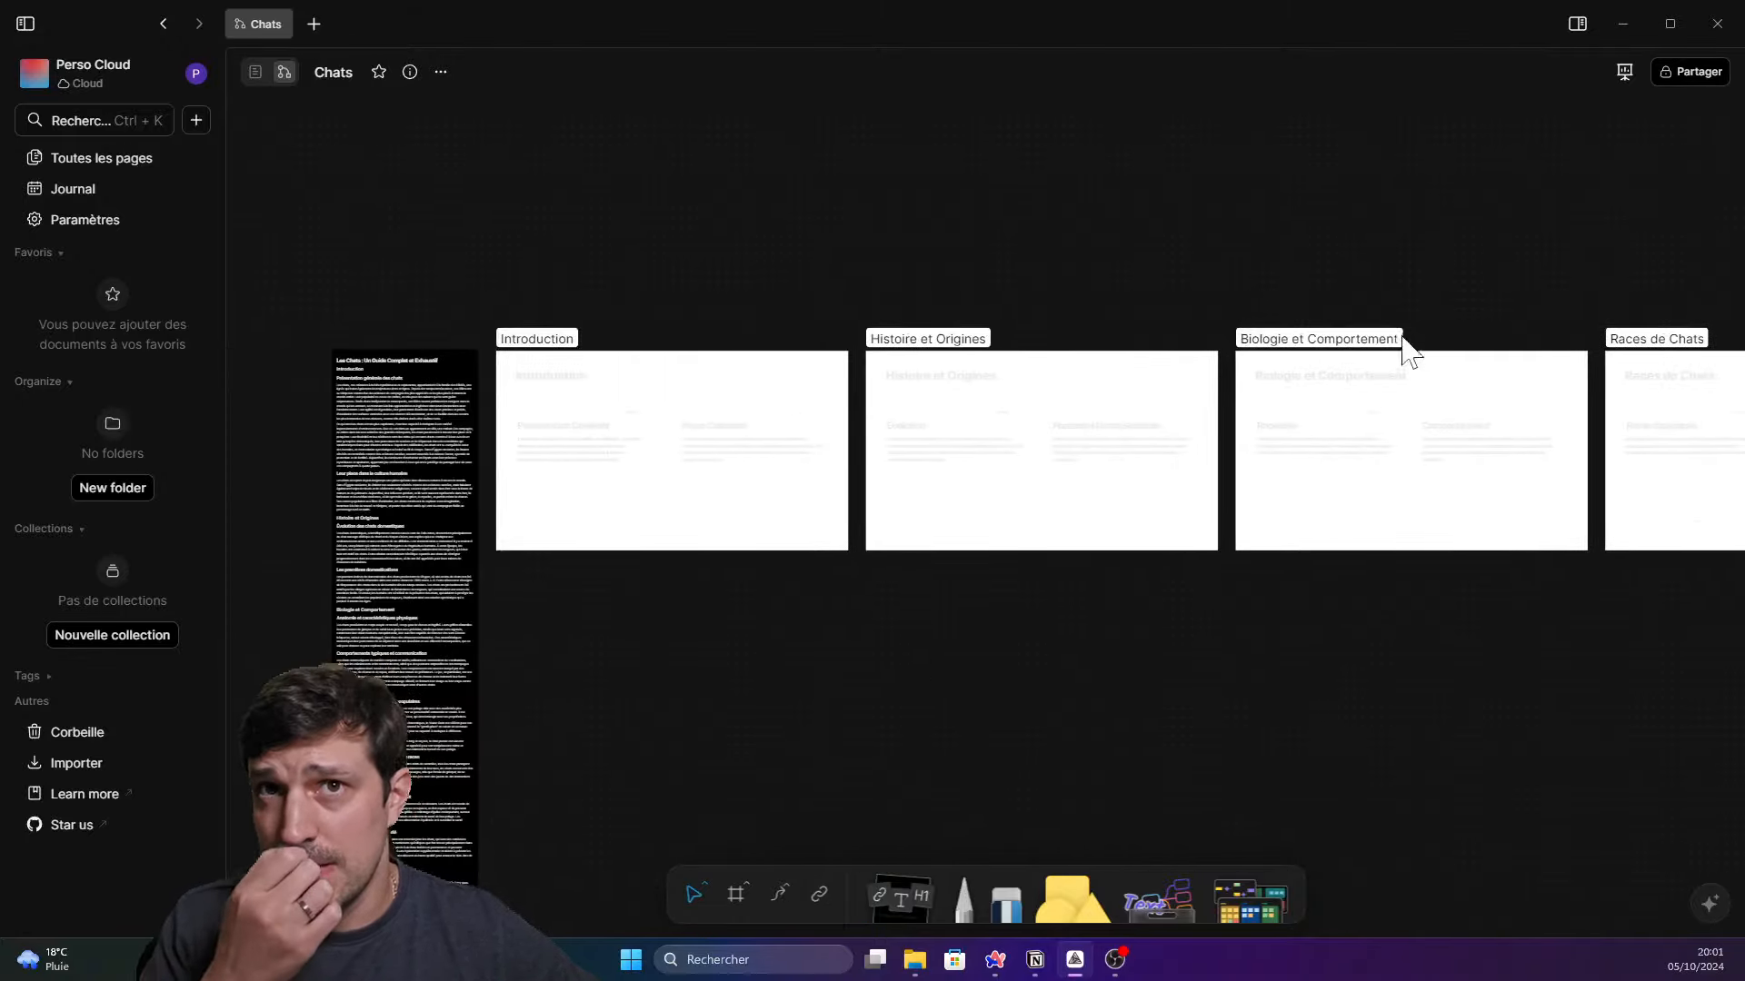
Start presentation mode and move back and forth among the "Introduction", "Histoire et Origines" and "Biologie et Comportement" slides
click(1625, 72)
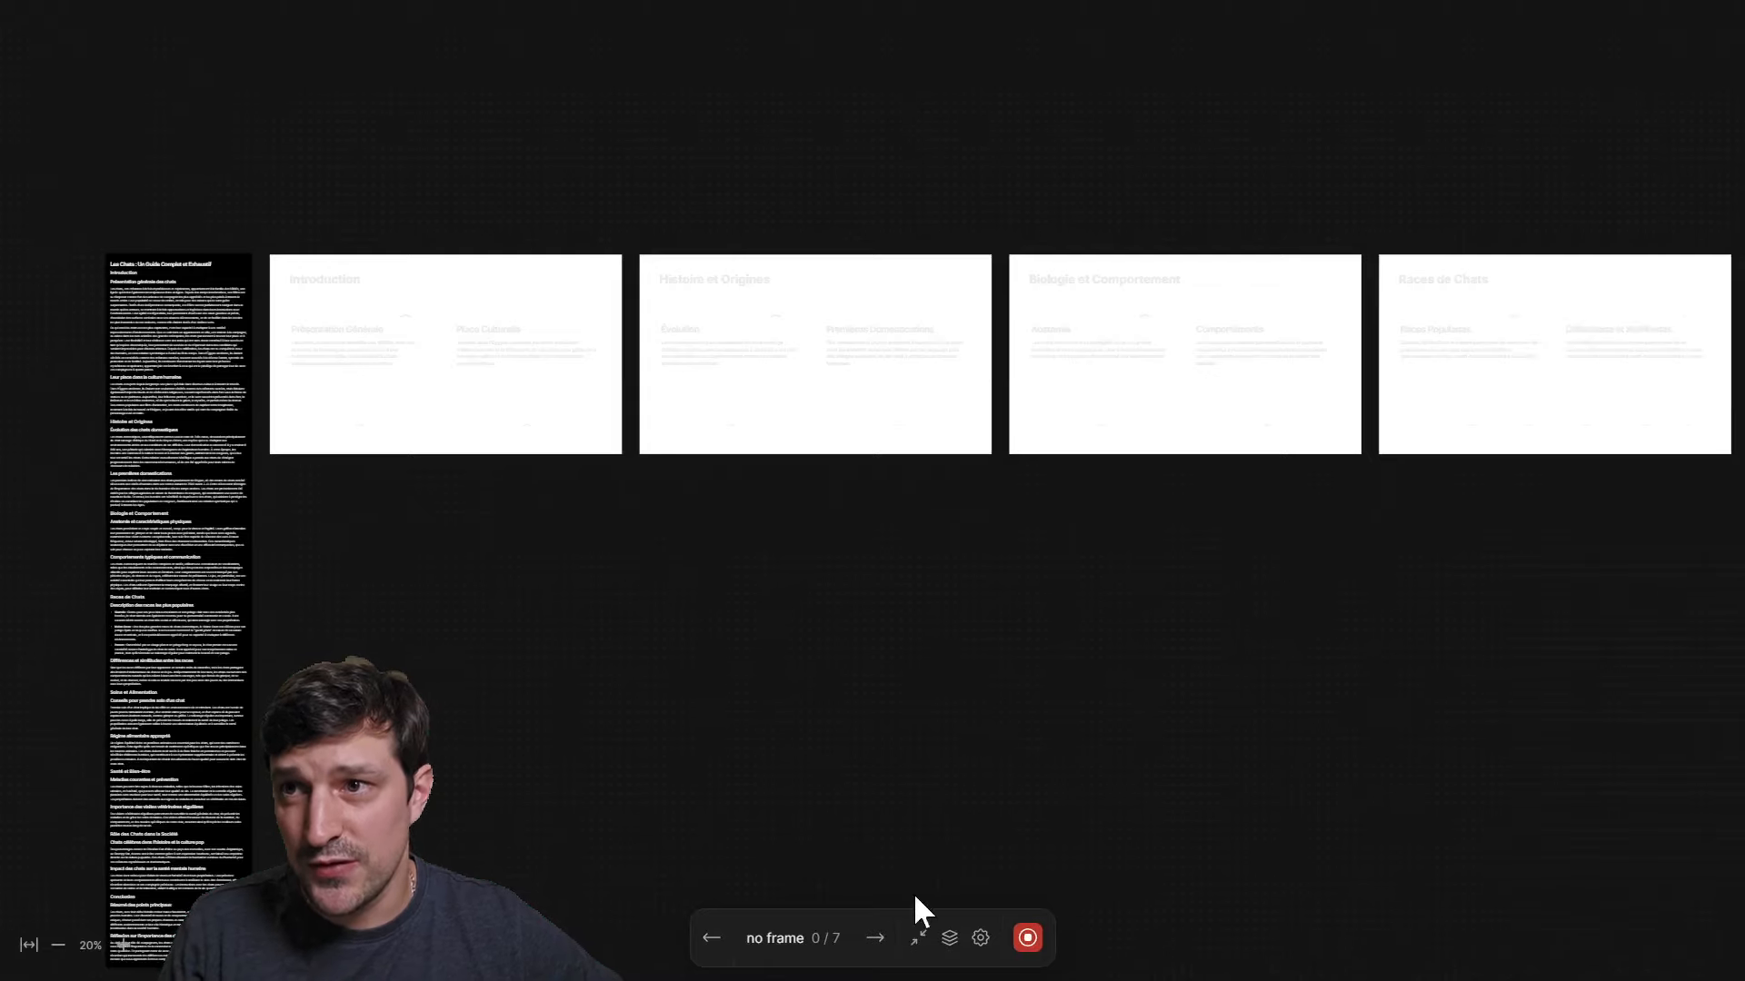
click(874, 938)
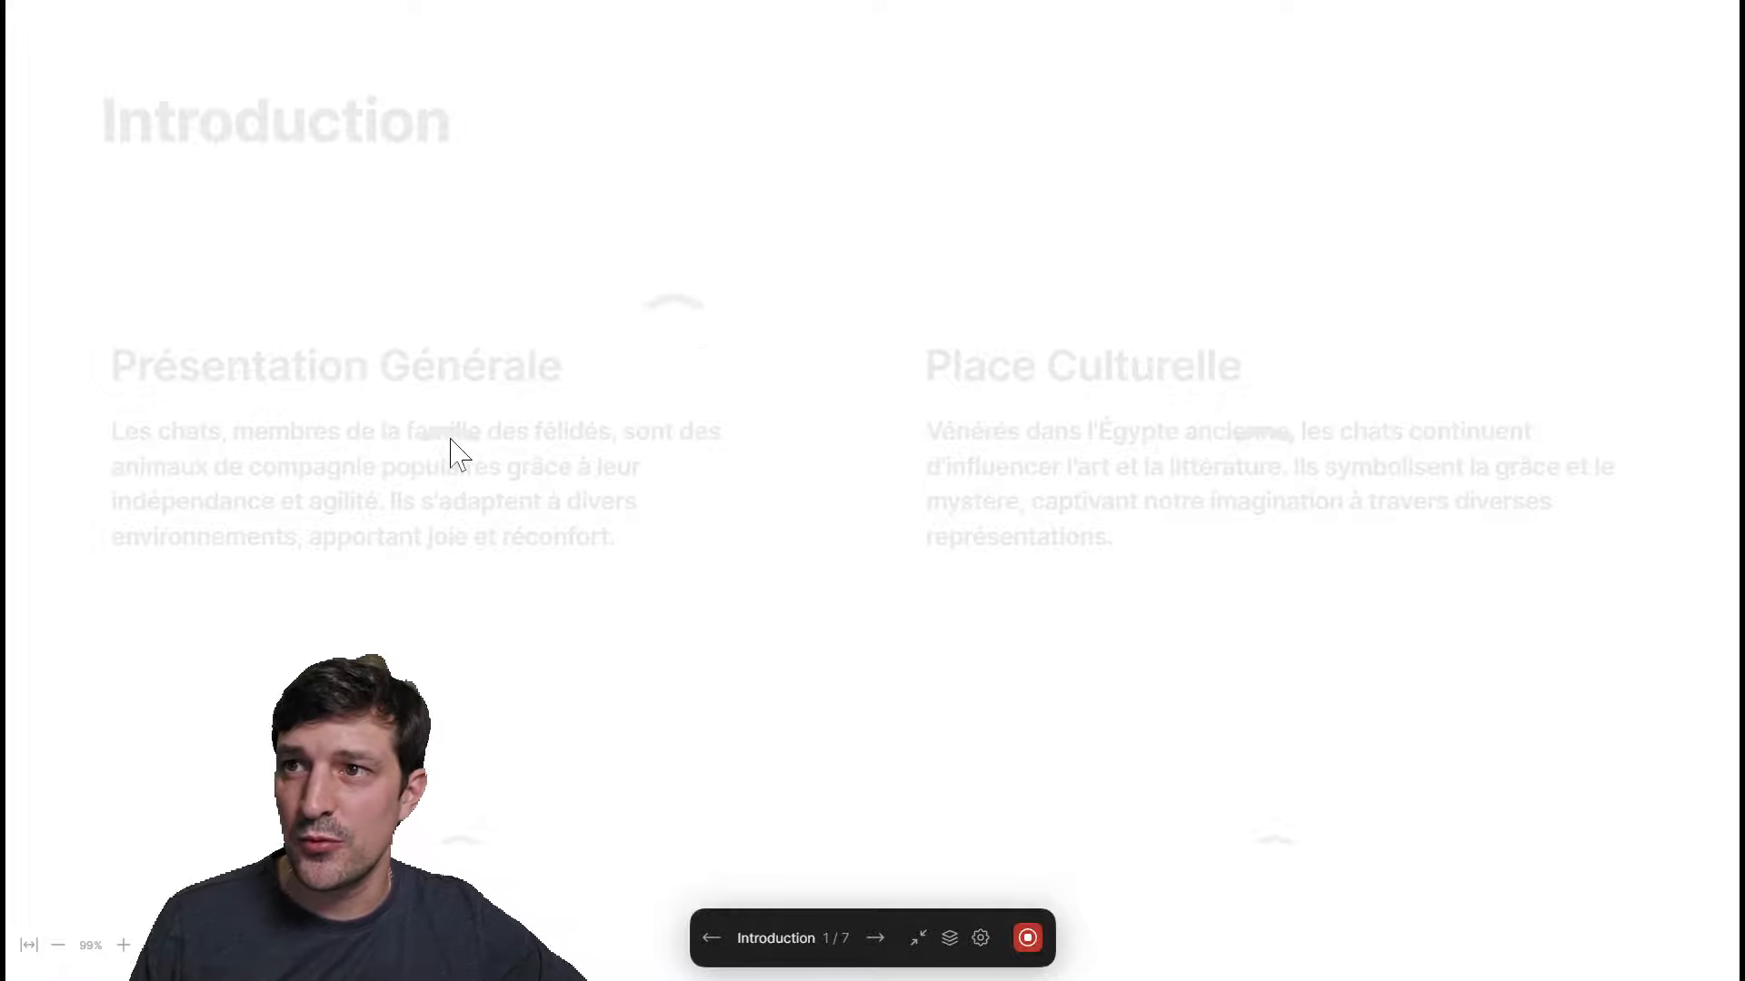
click(875, 938)
click(710, 938)
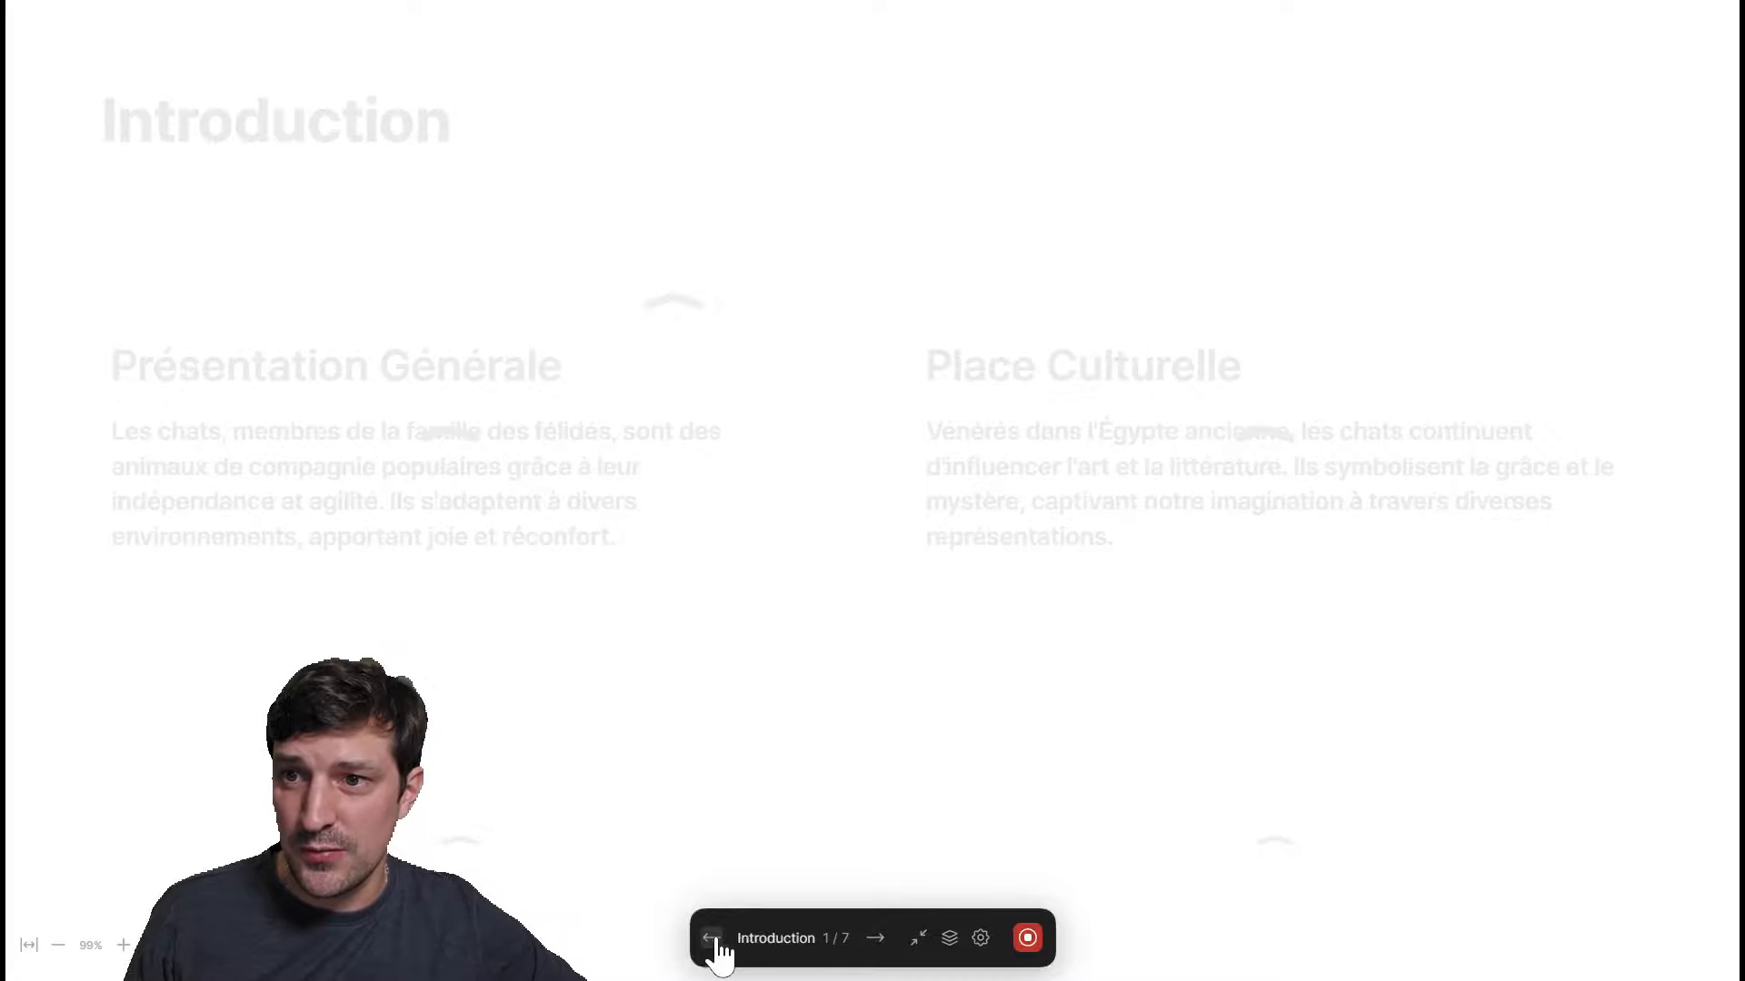
click(875, 938)
click(875, 938)
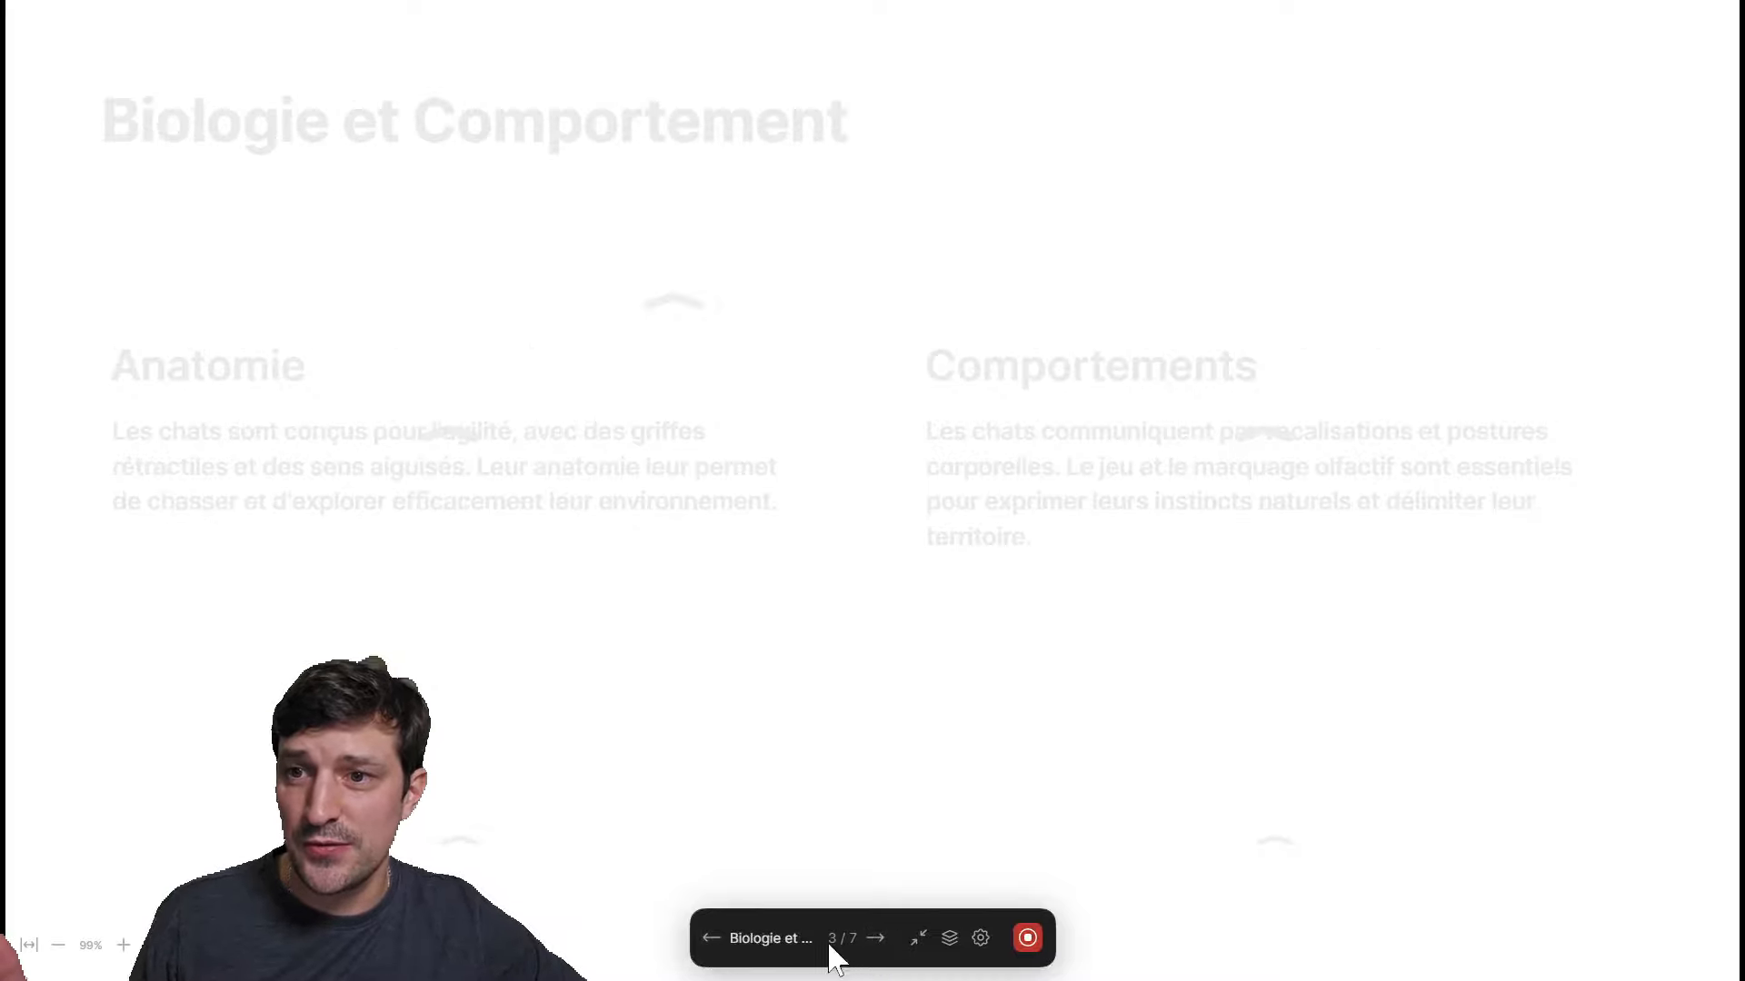
click(710, 940)
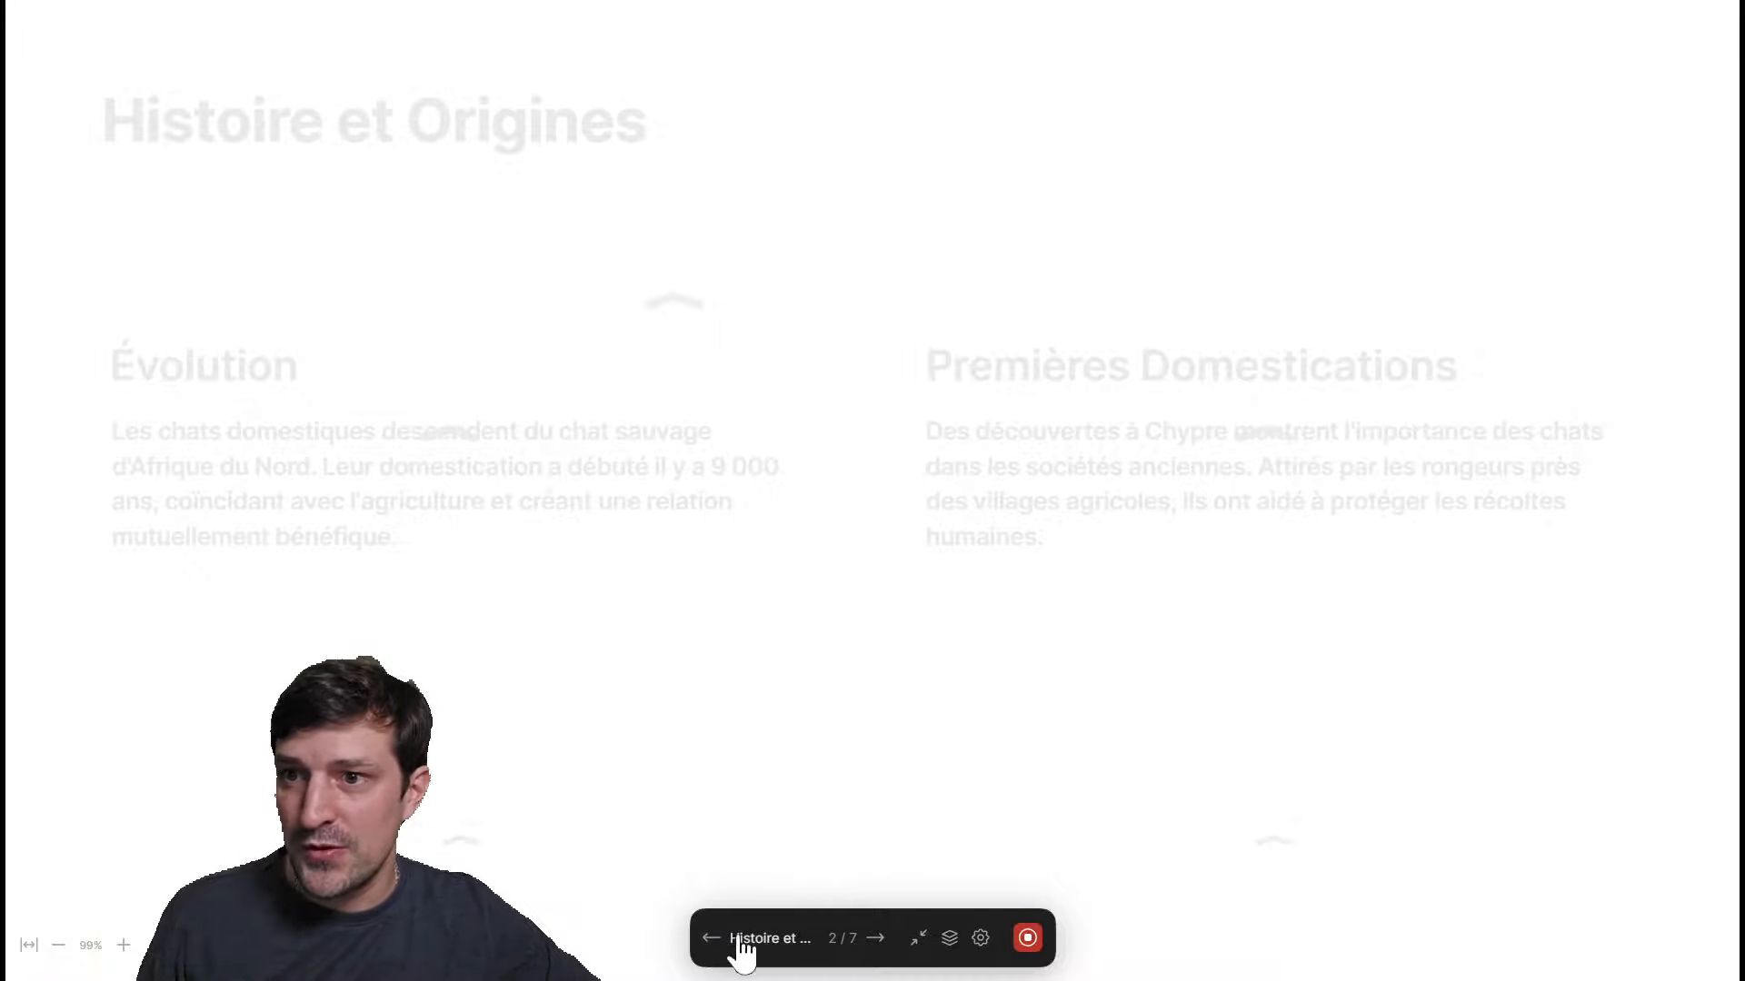
click(712, 940)
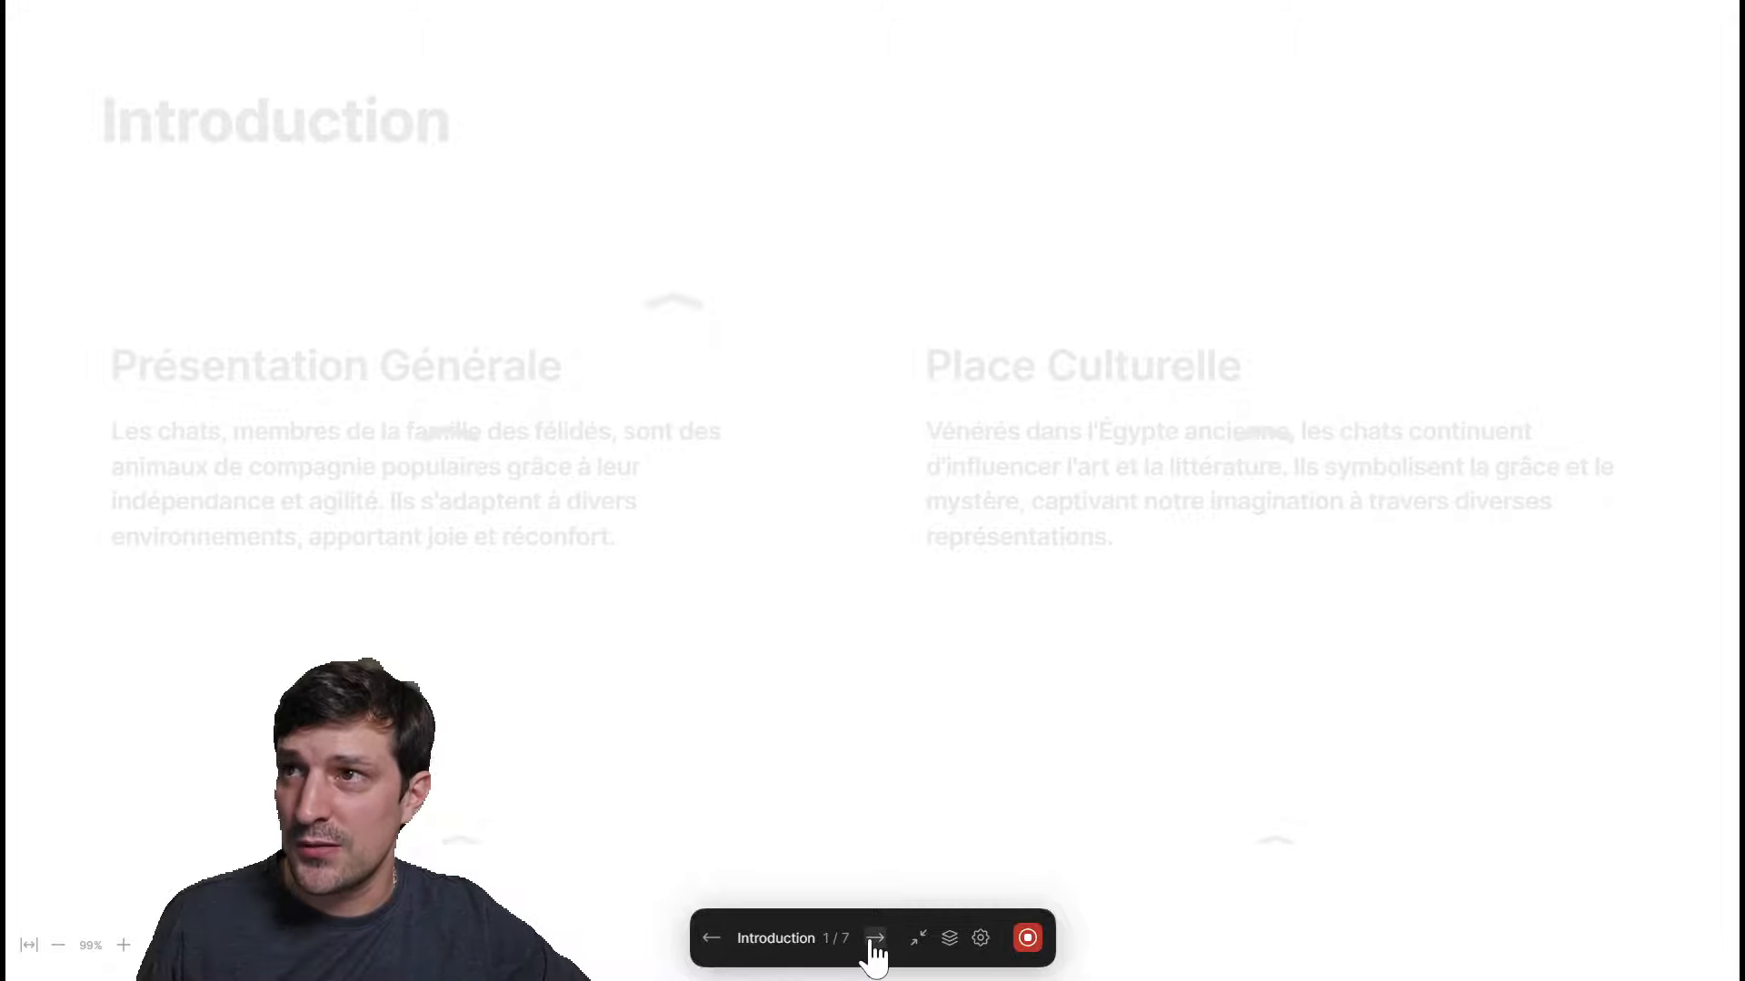
Advance the presentation from "Introduction" to the final "Rôle des Chats" slide and stop presenting
click(875, 940)
click(875, 941)
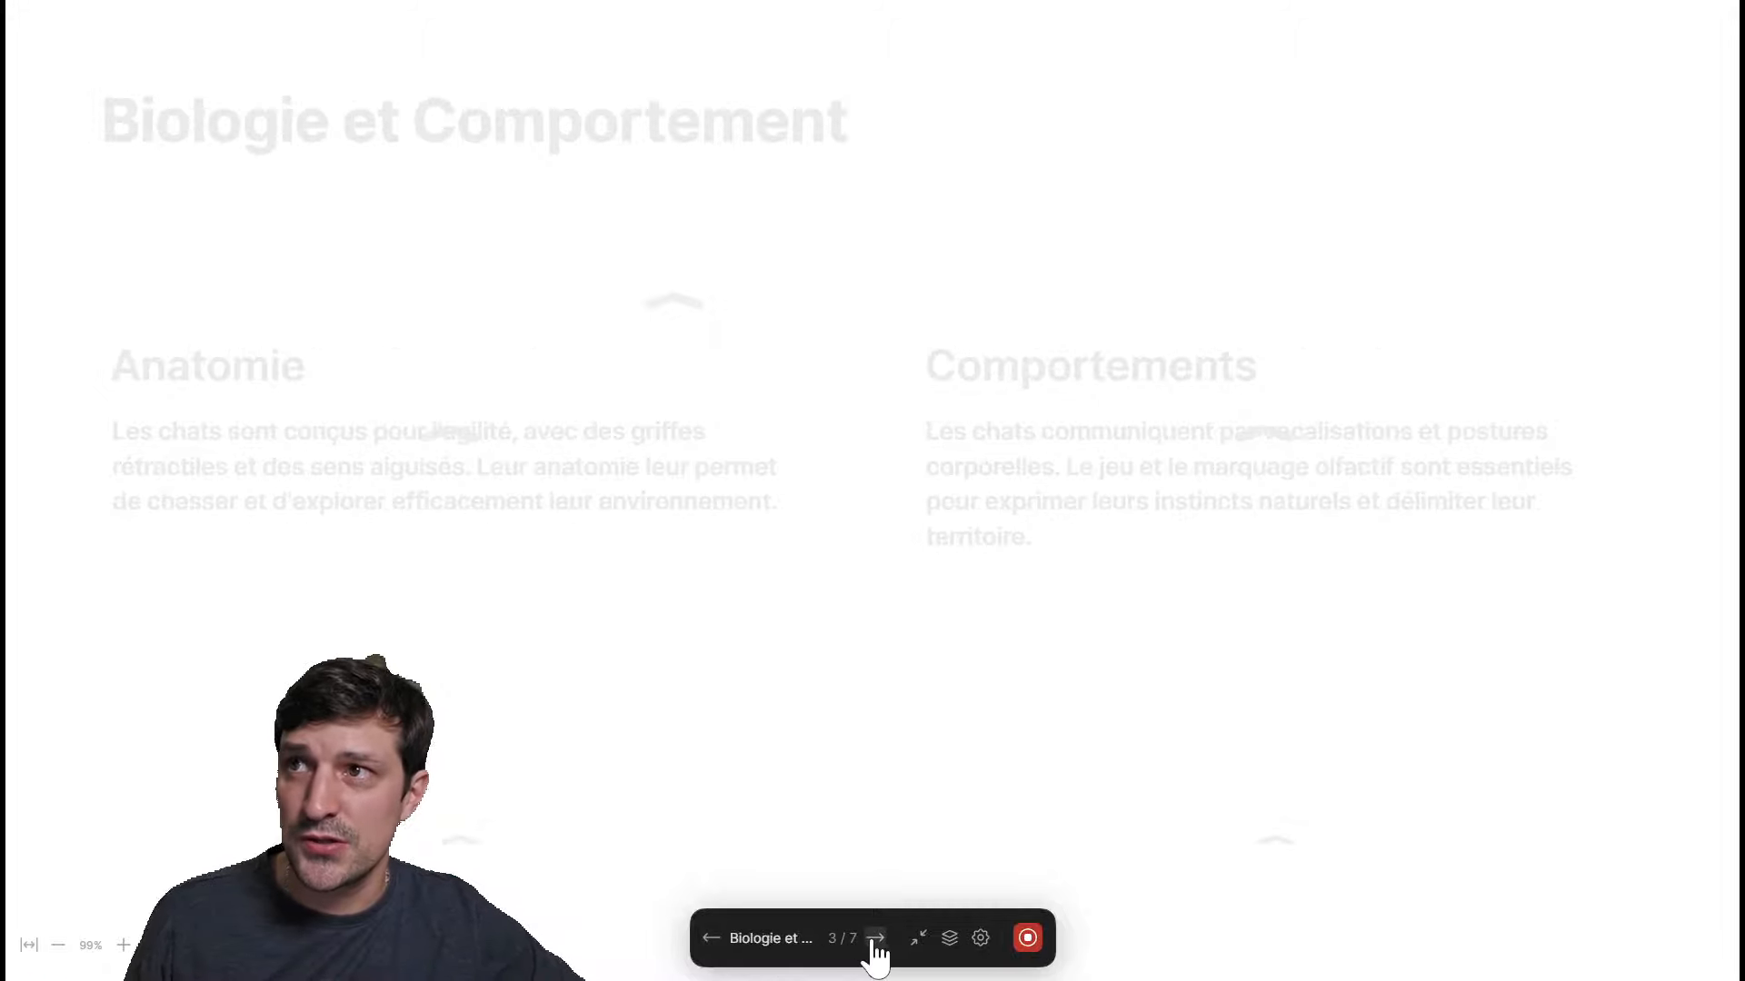
click(876, 940)
click(875, 940)
click(875, 940)
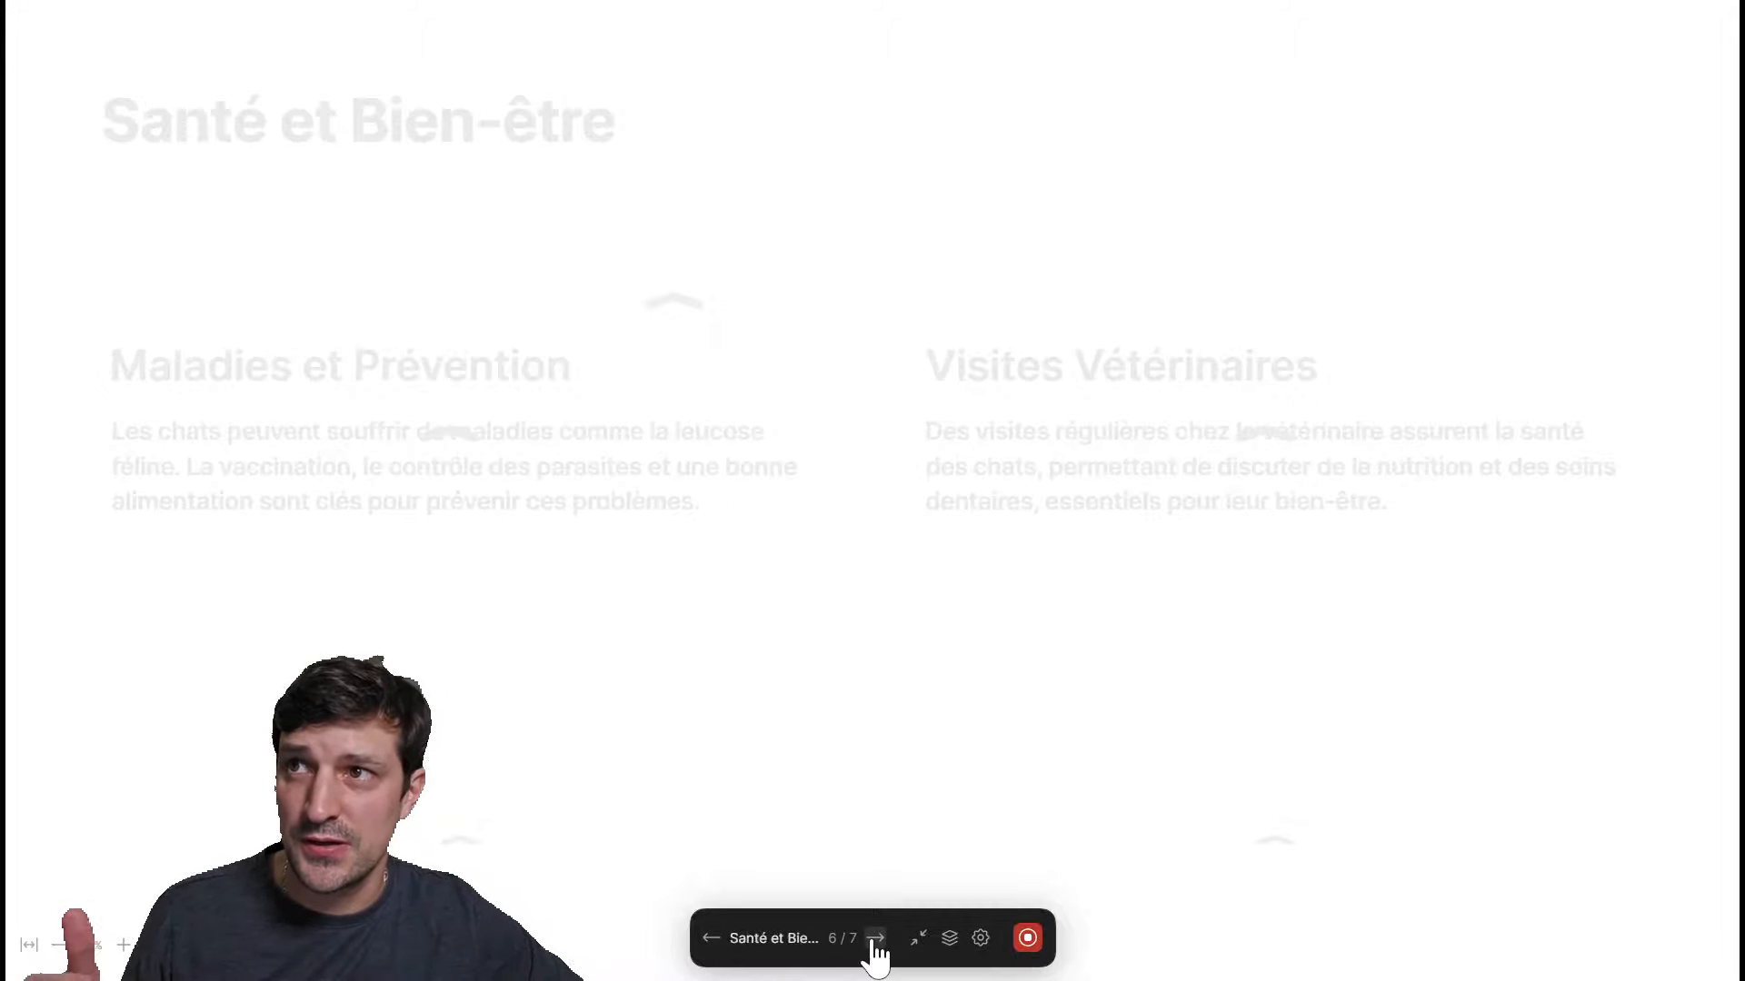
click(875, 940)
click(1028, 938)
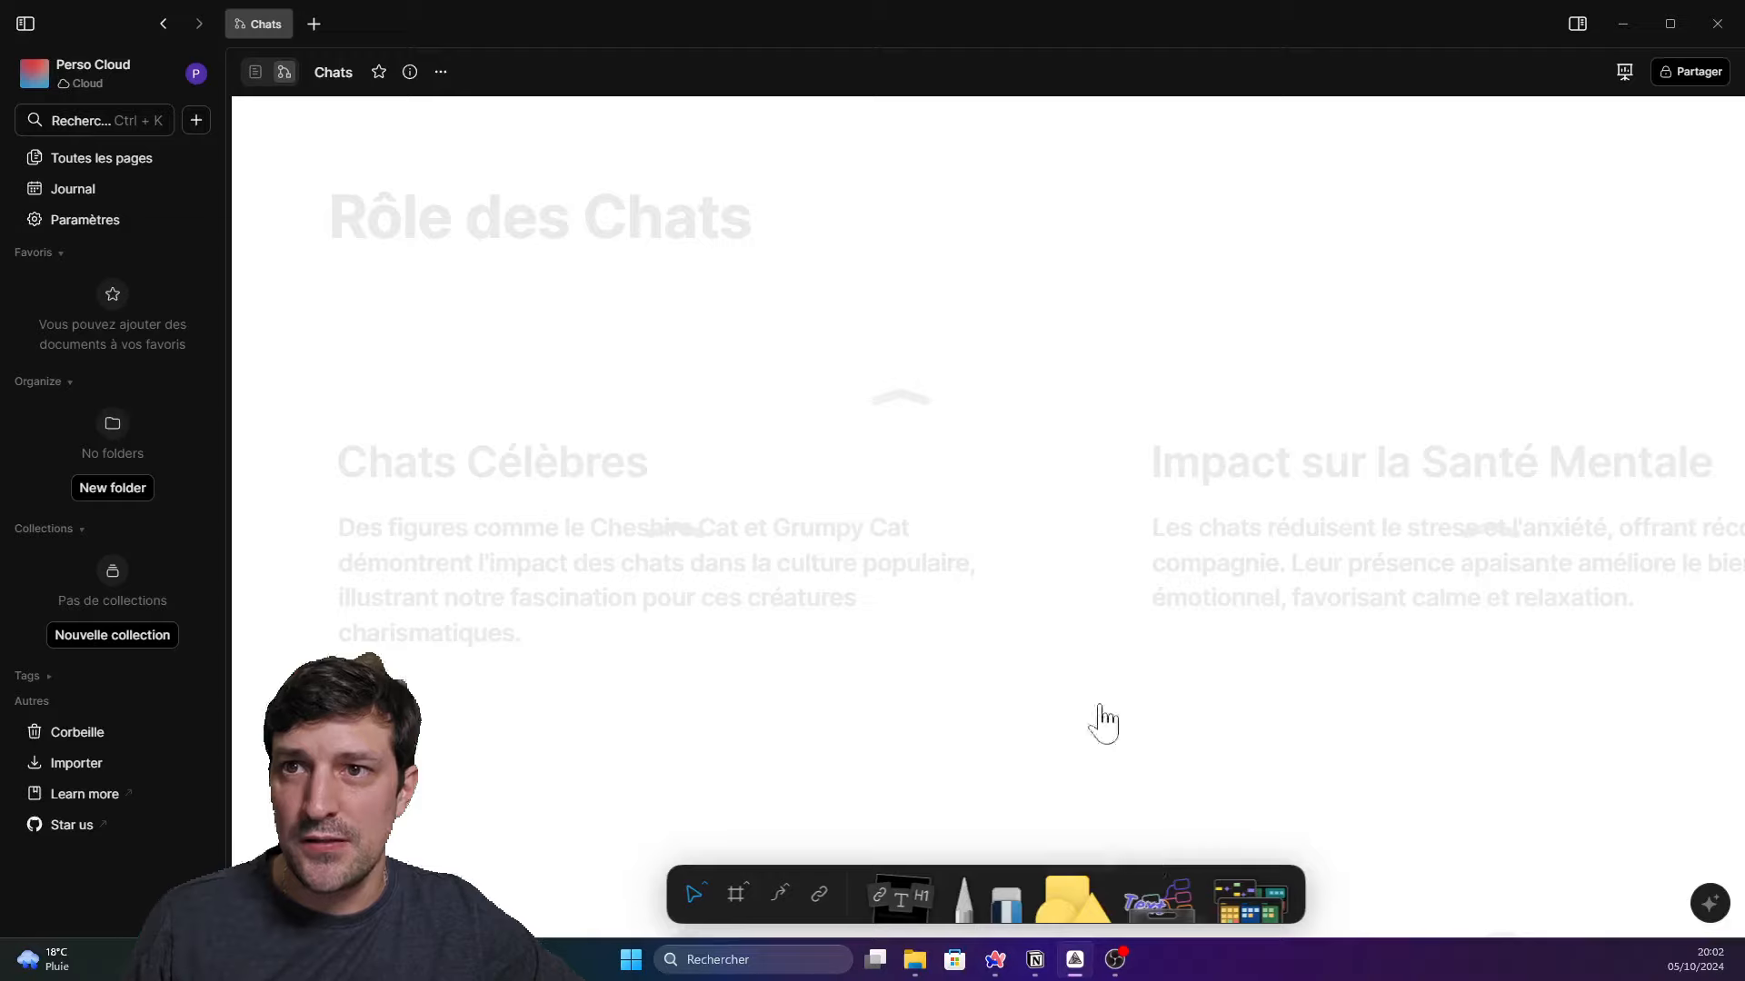
Examine the "Rôle des Chats" and "Santé et Bien-être" slides up close on the canvas
scroll(741, 585, down, 3)
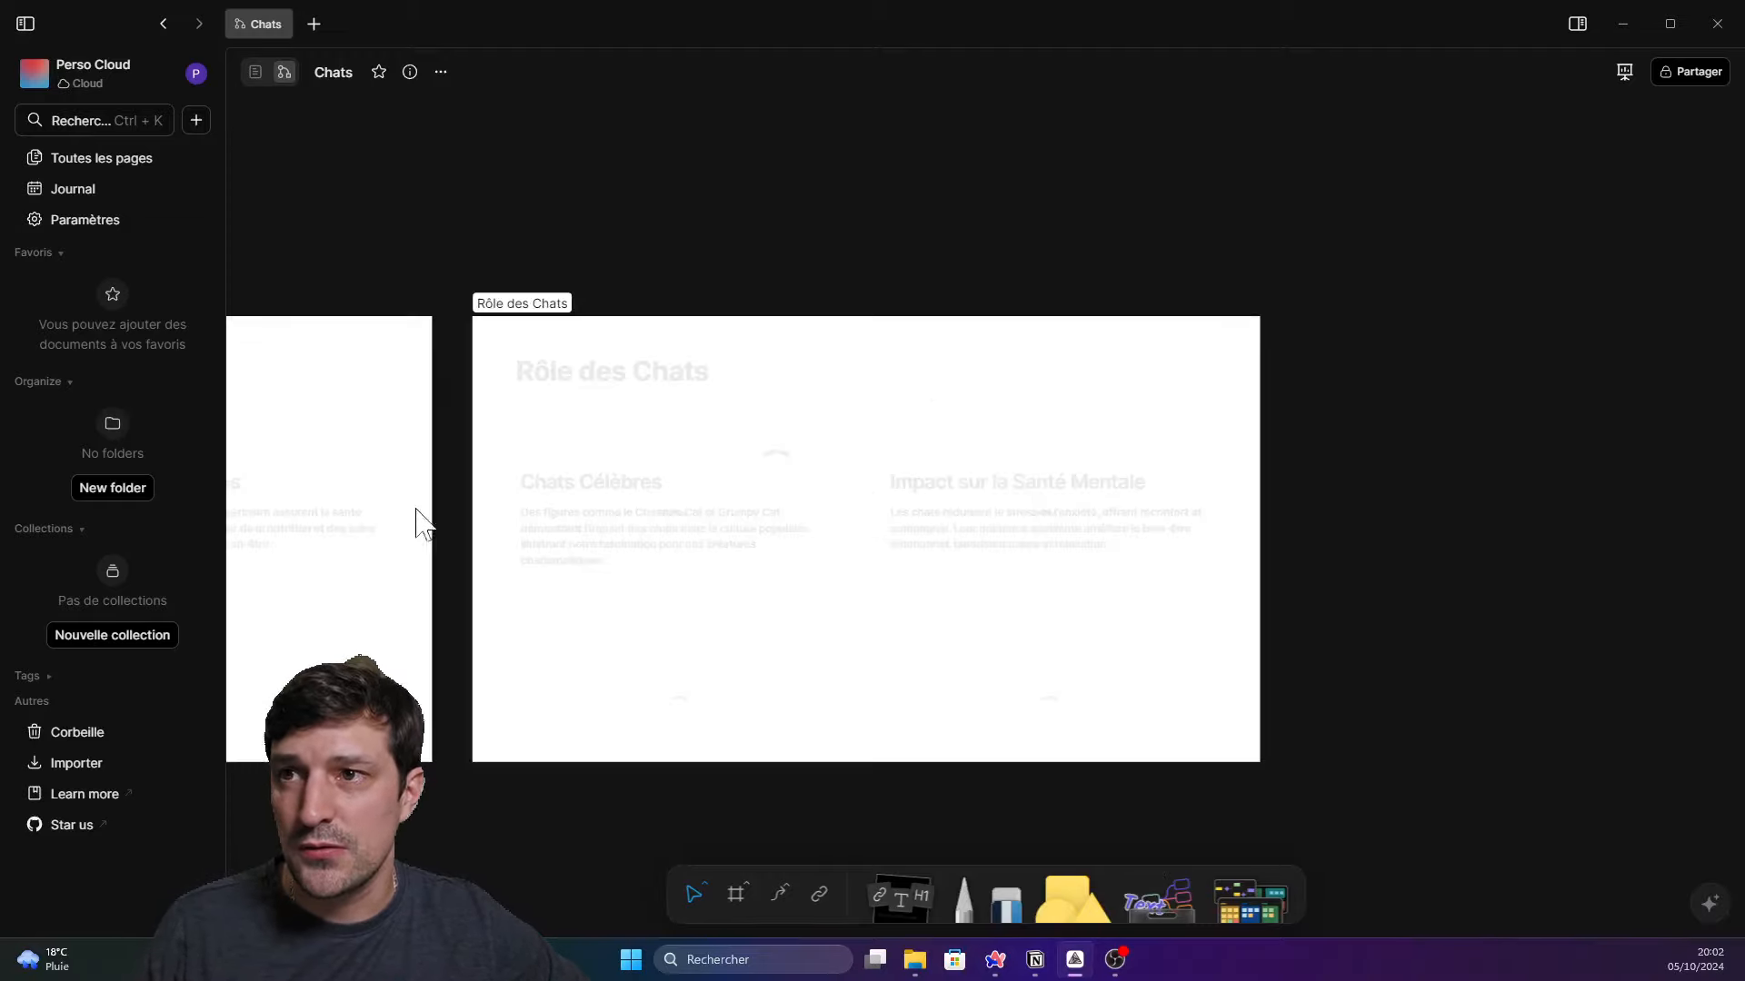
drag(416, 509, 879, 450)
drag(358, 545, 719, 564)
scroll(572, 493, up, 3)
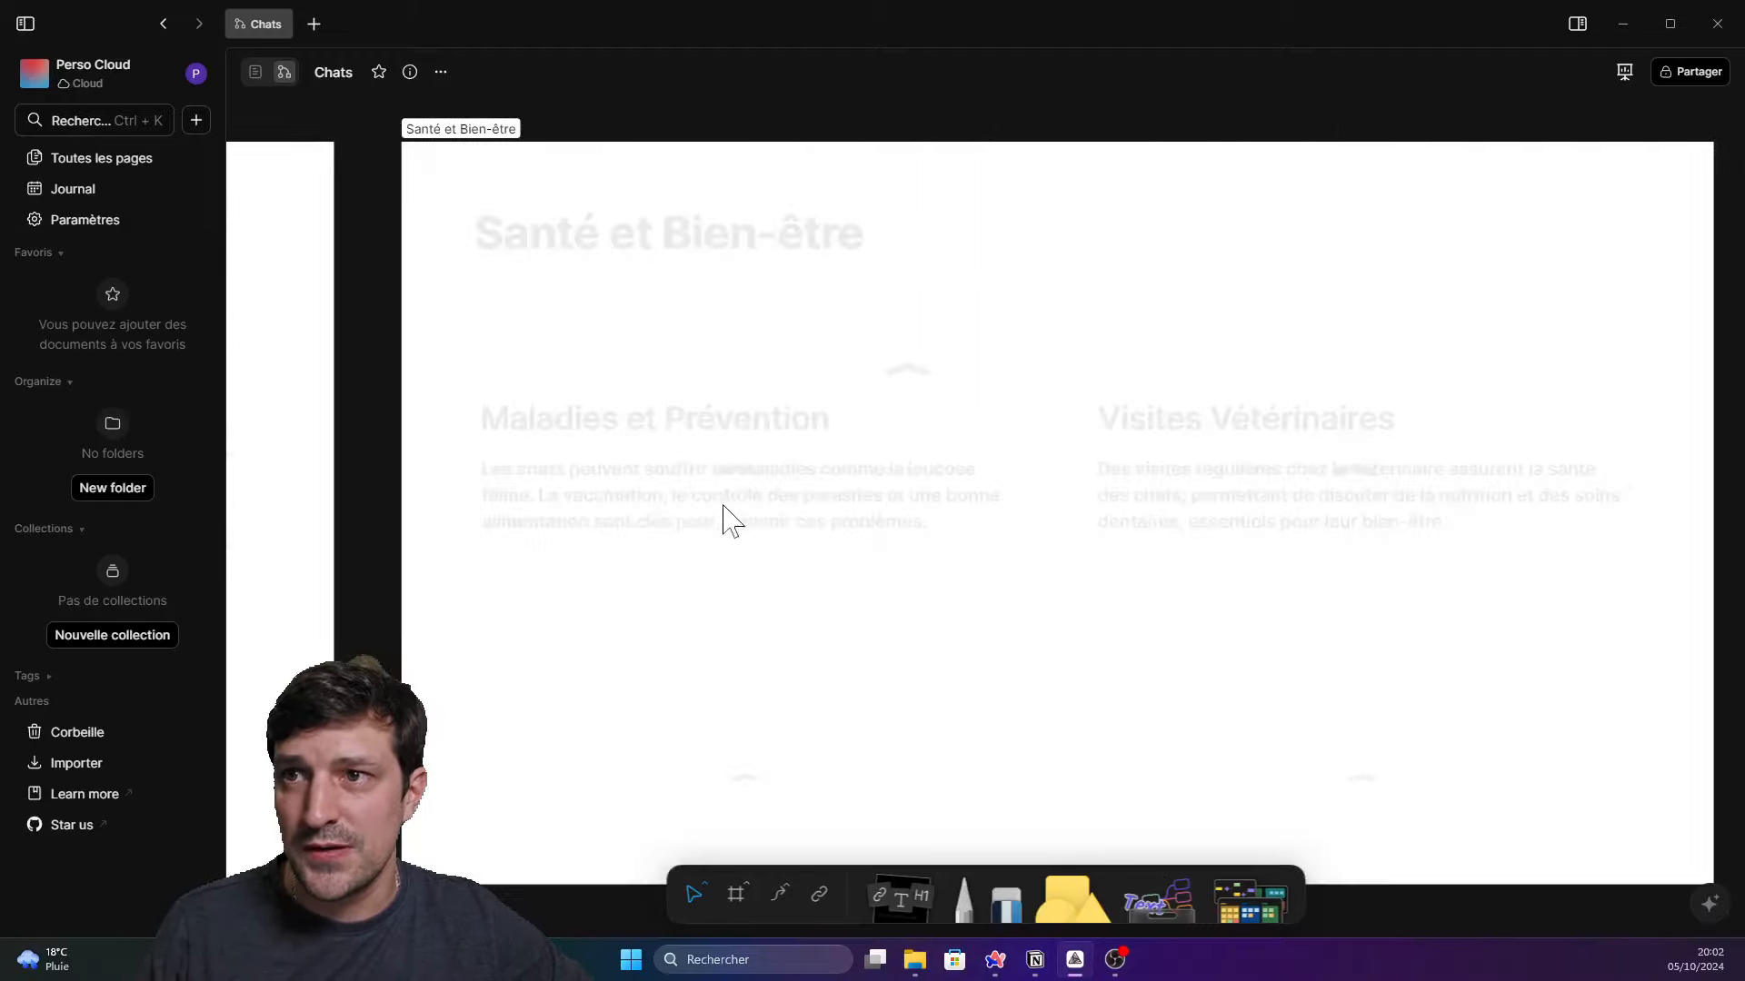
Make the "Maladies et Prévention" paragraph longer with AI and replace the selected text with the answer
click(627, 526)
scroll(603, 546, up, 3)
scroll(674, 638, down, 2)
scroll(627, 561, up, 2)
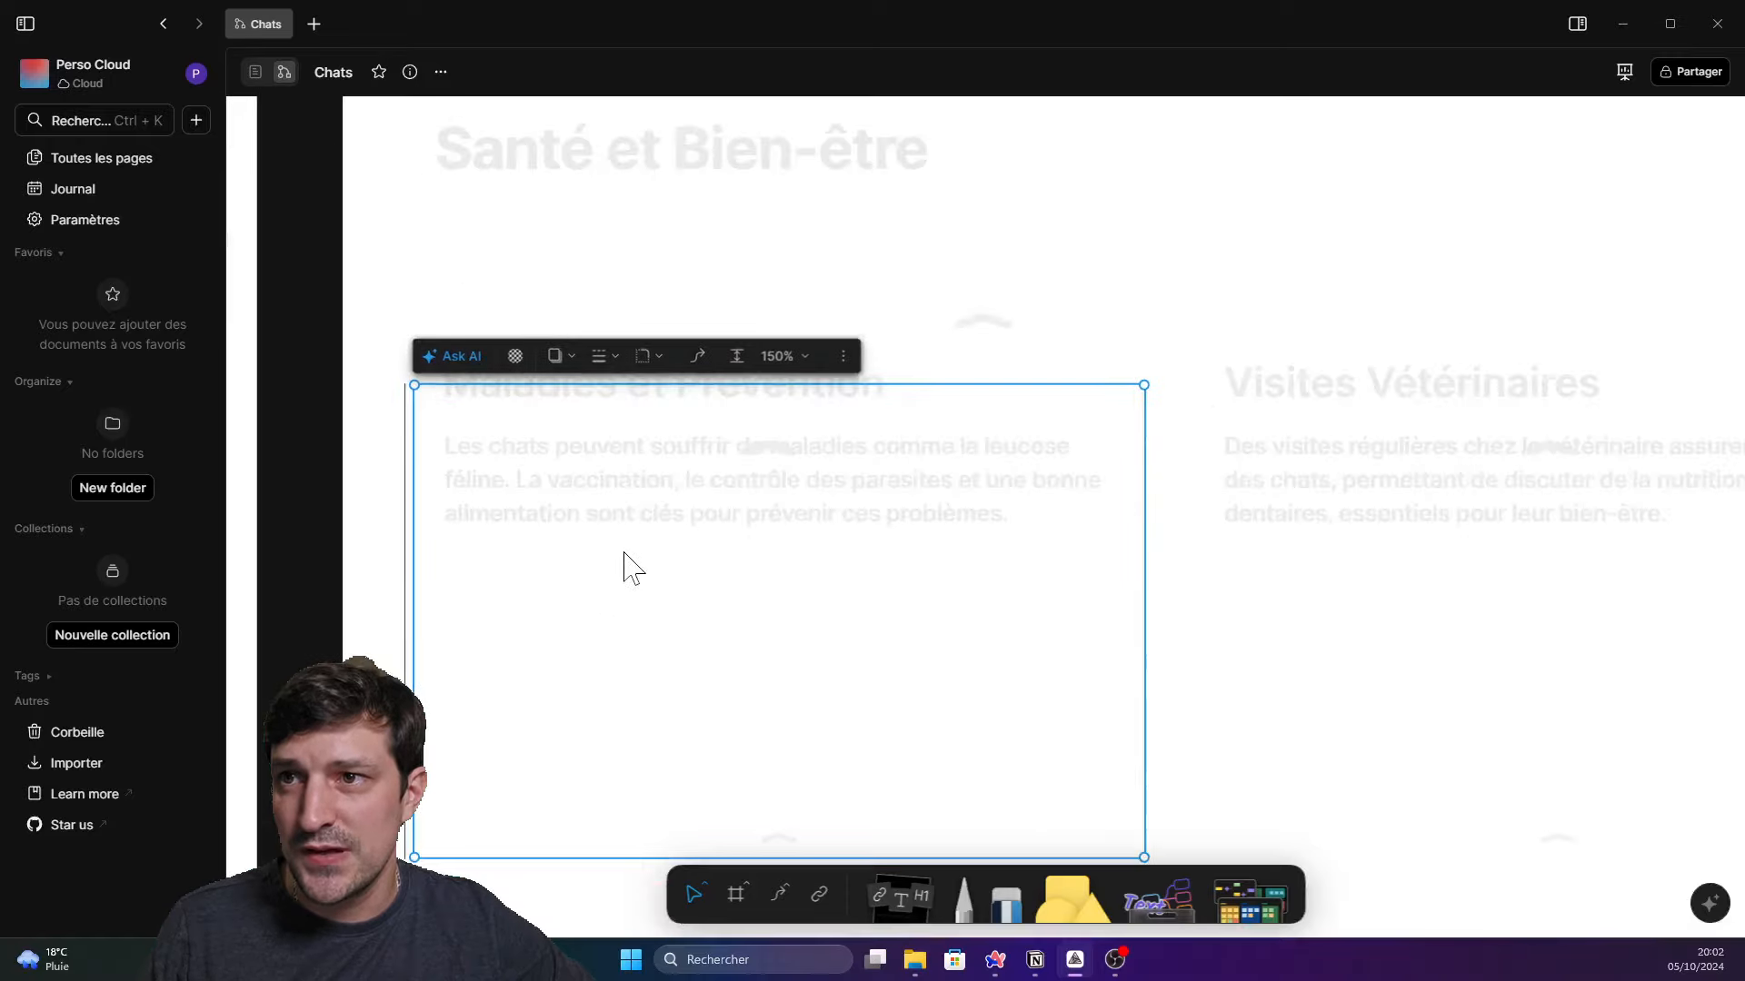
double_click(651, 481)
triple_click(752, 481)
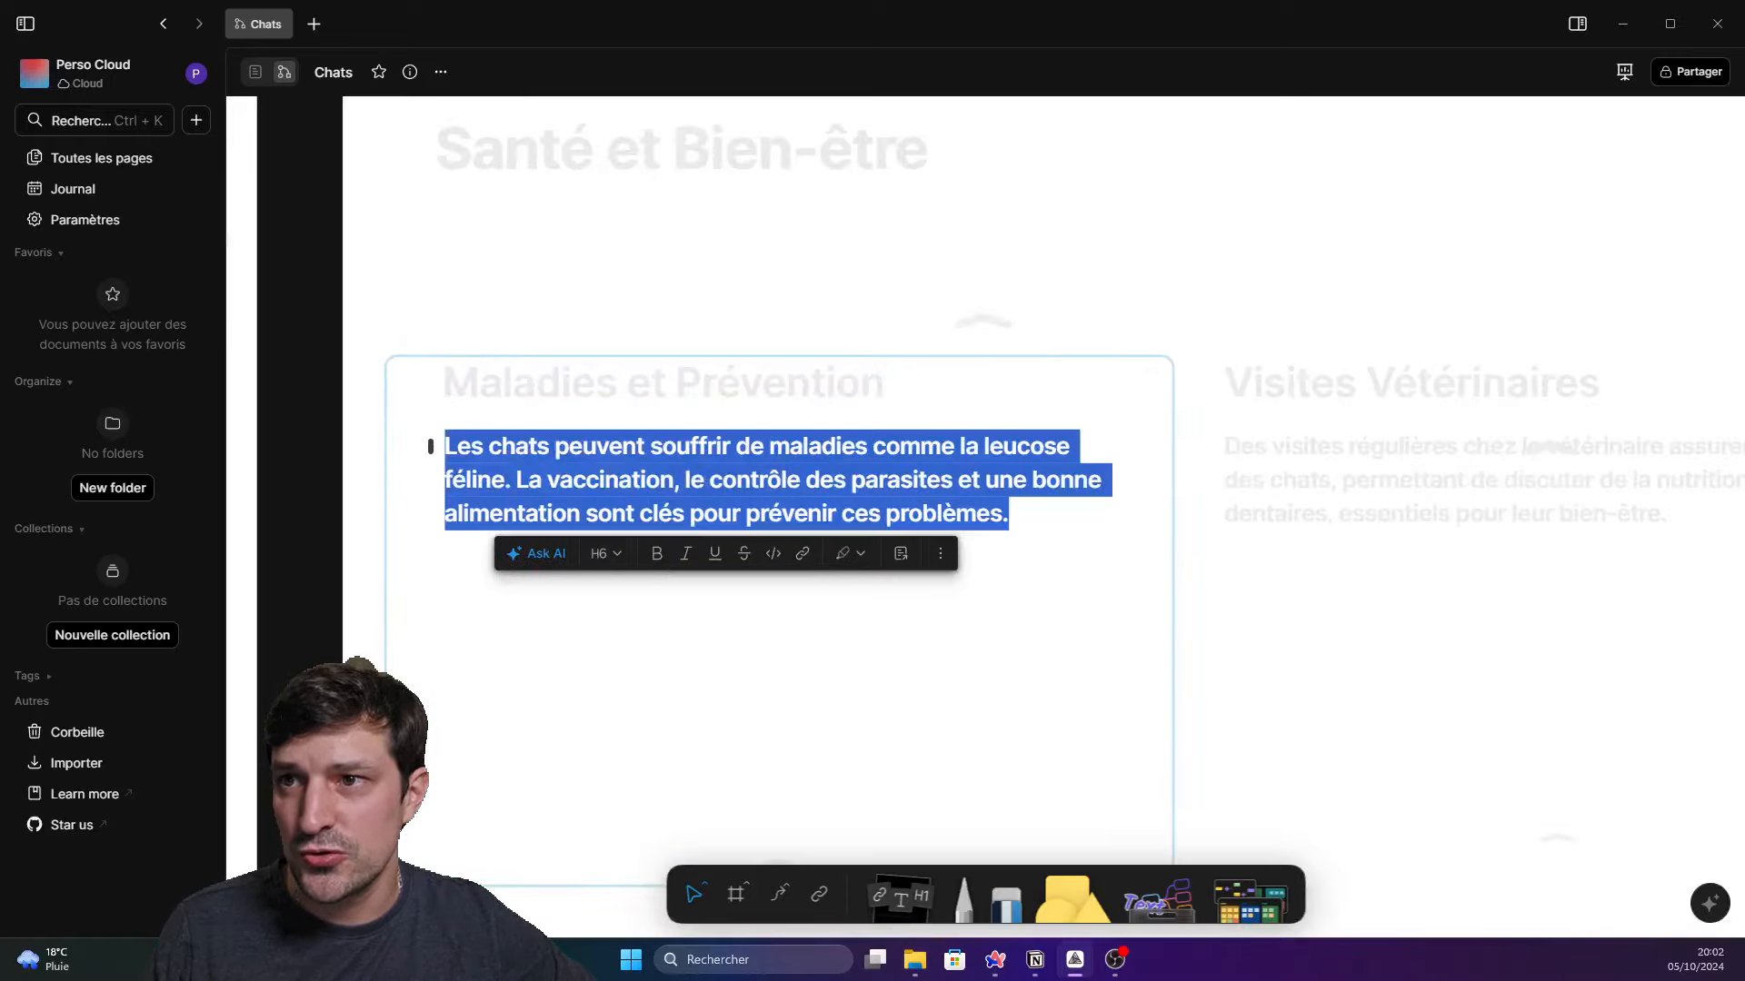
click(546, 554)
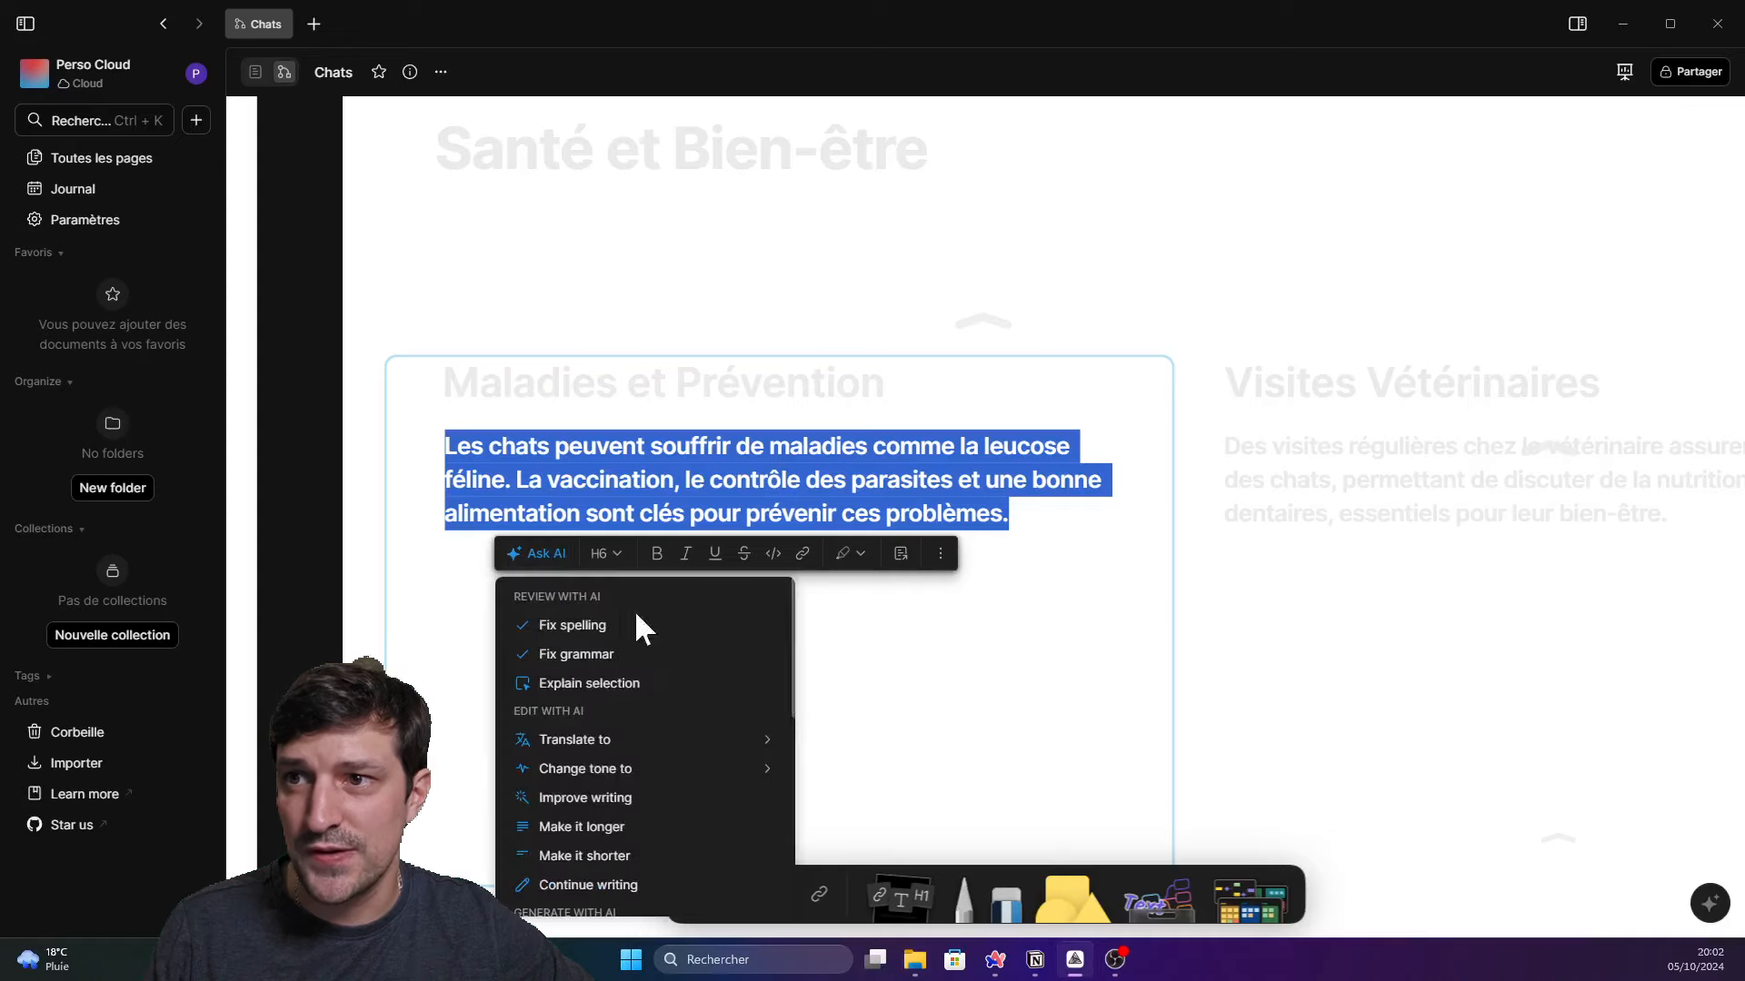
click(597, 827)
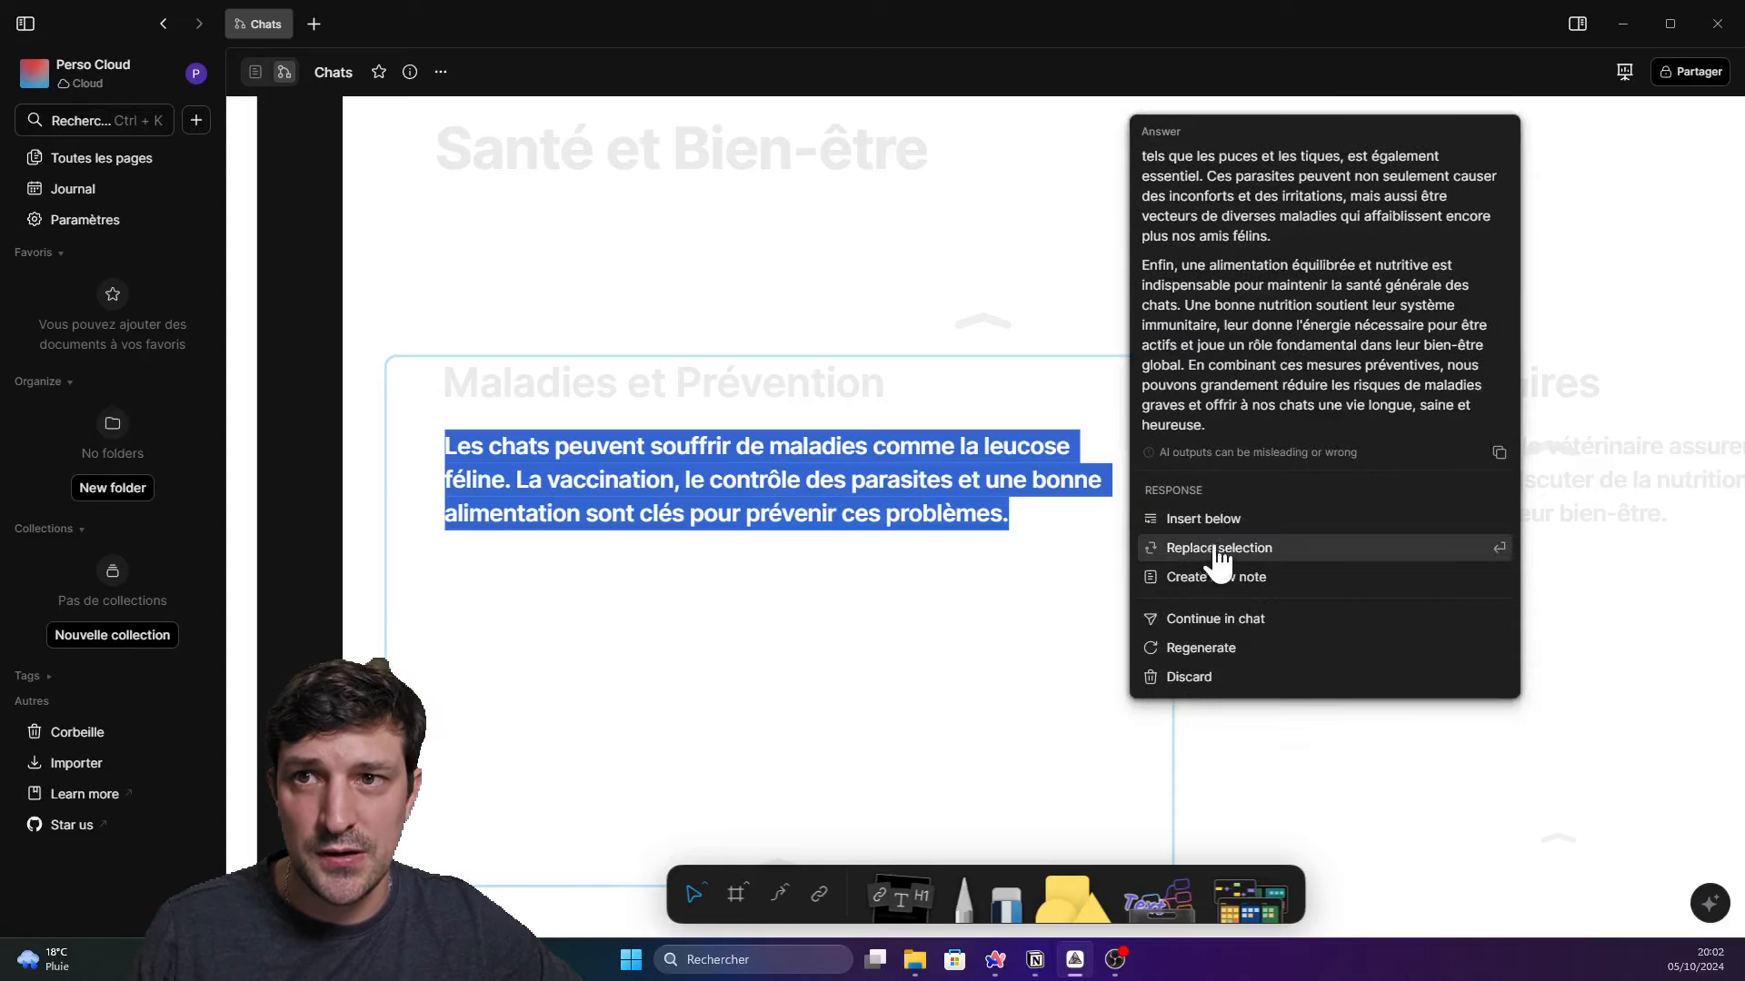
click(1217, 547)
scroll(915, 677, down, 3)
scroll(888, 694, up, 2)
click(822, 720)
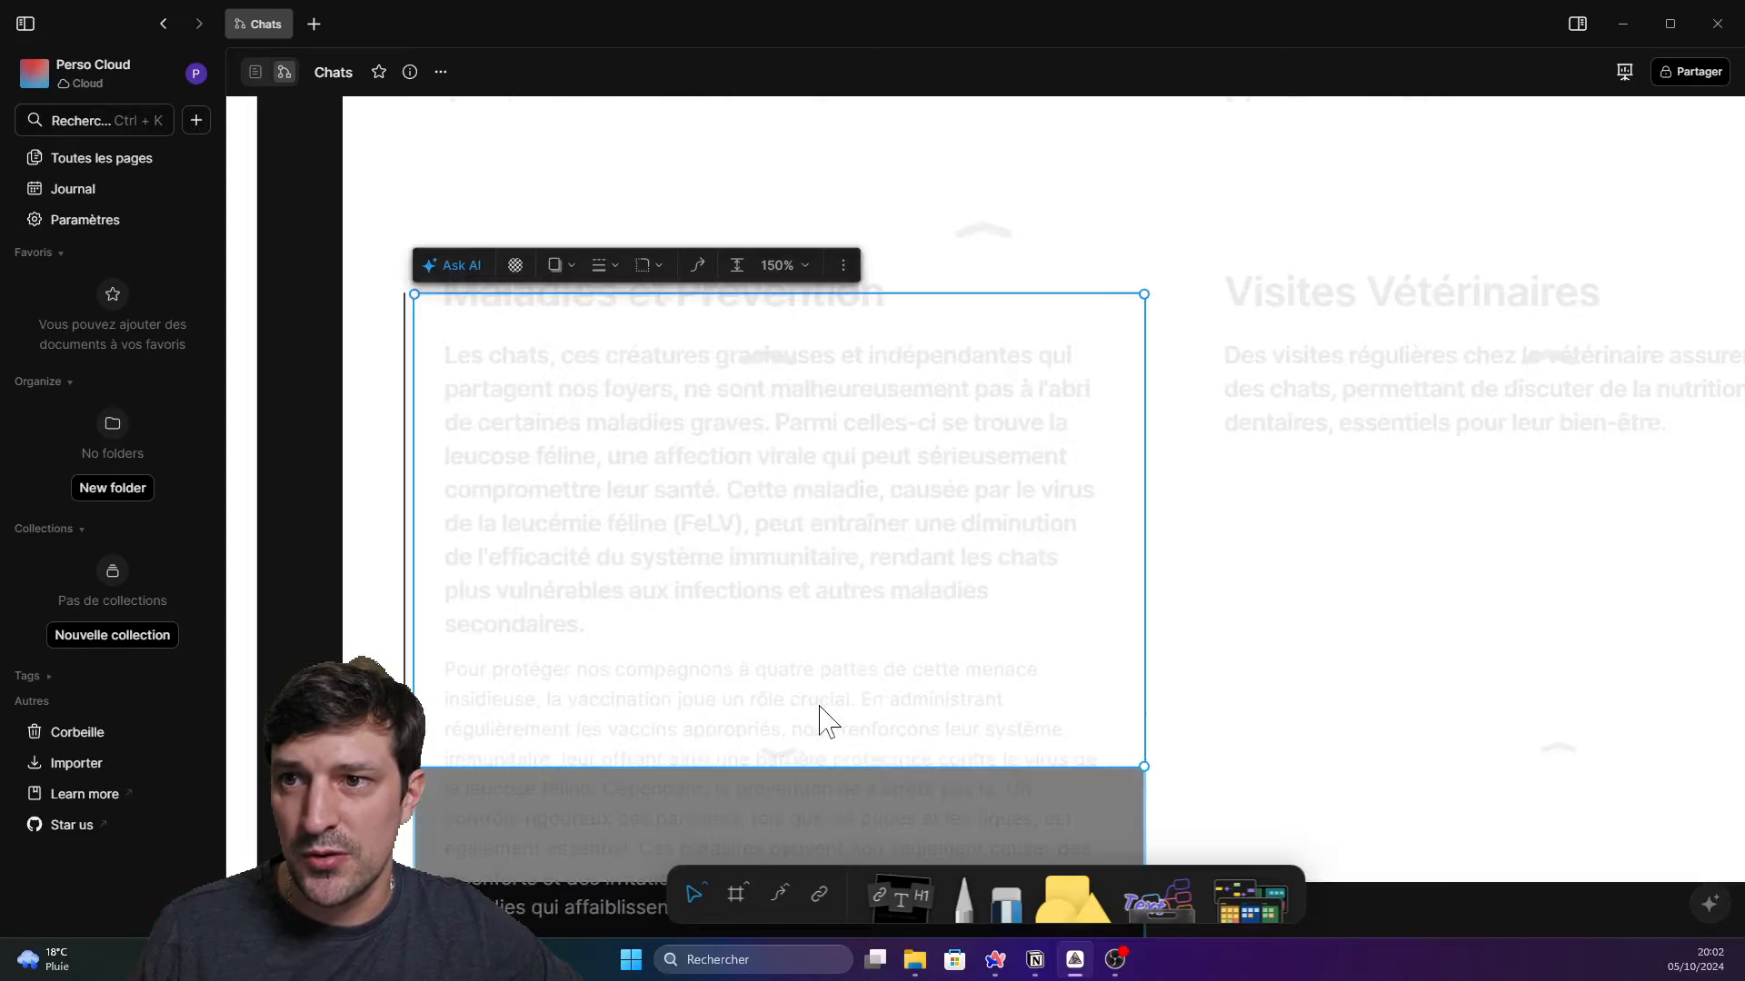
Look over the lengthened "Maladies et Prévention" text and undo the AI replacement
scroll(723, 504, down, 5)
scroll(782, 522, up, 4)
click(845, 436)
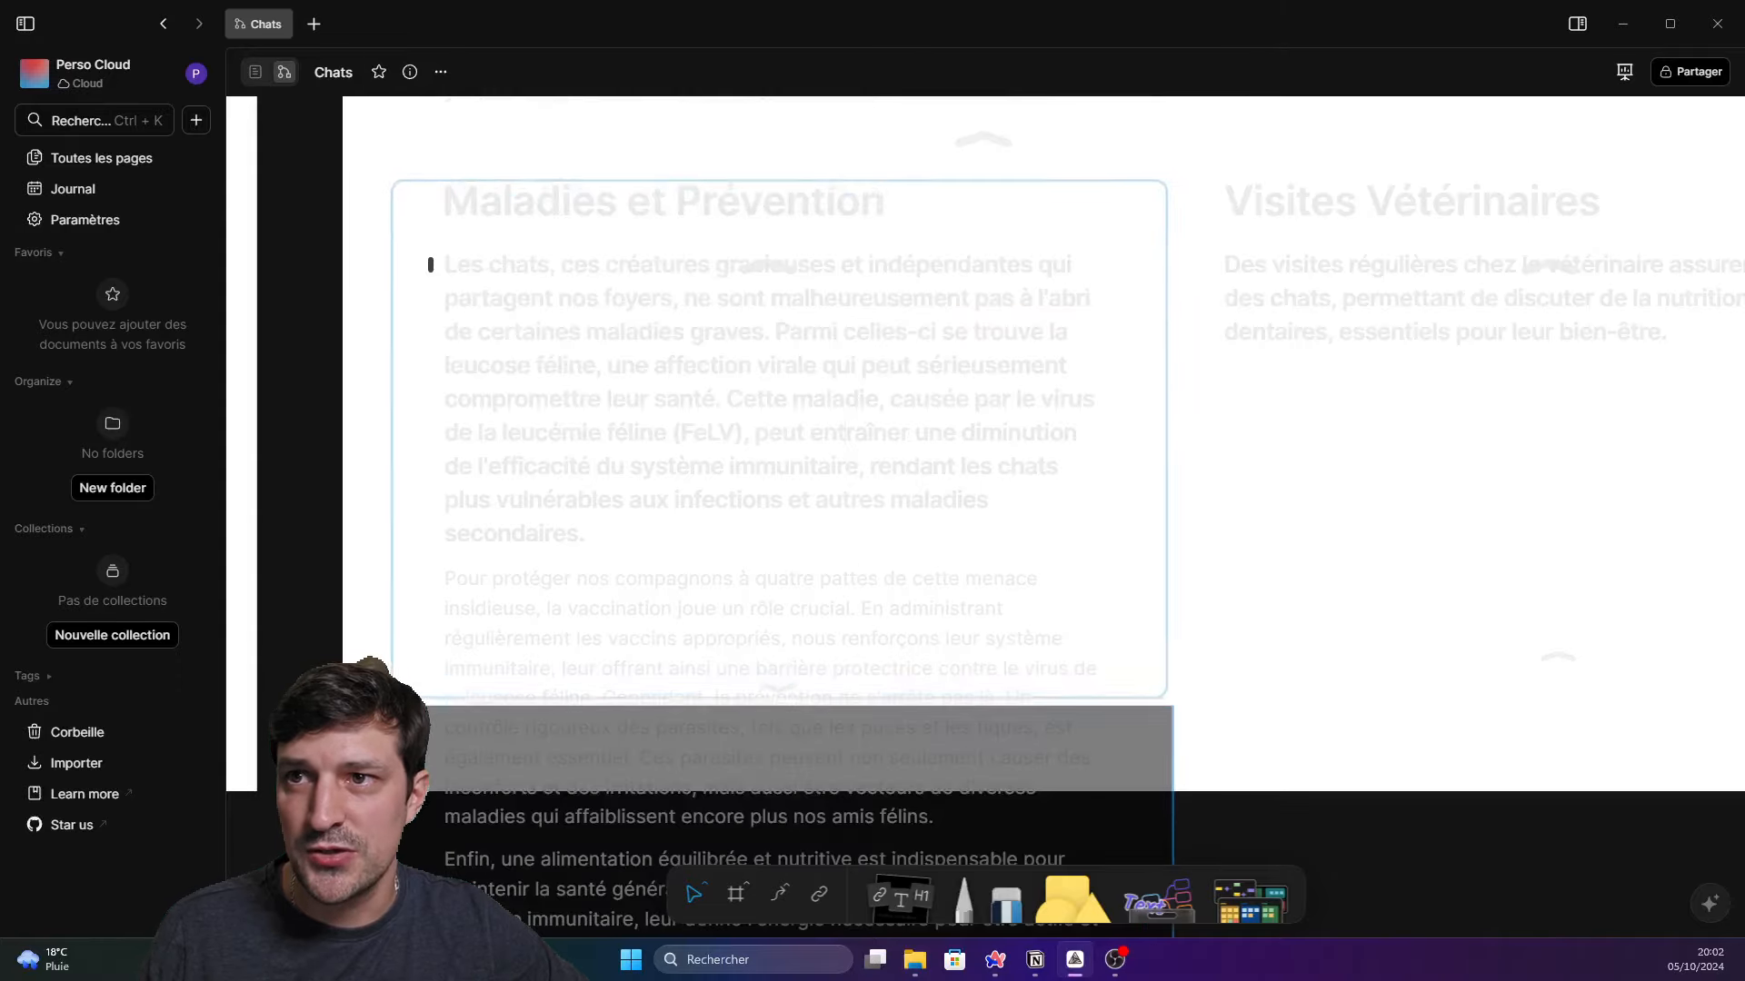
key(ctrl+a)
double_click(698, 608)
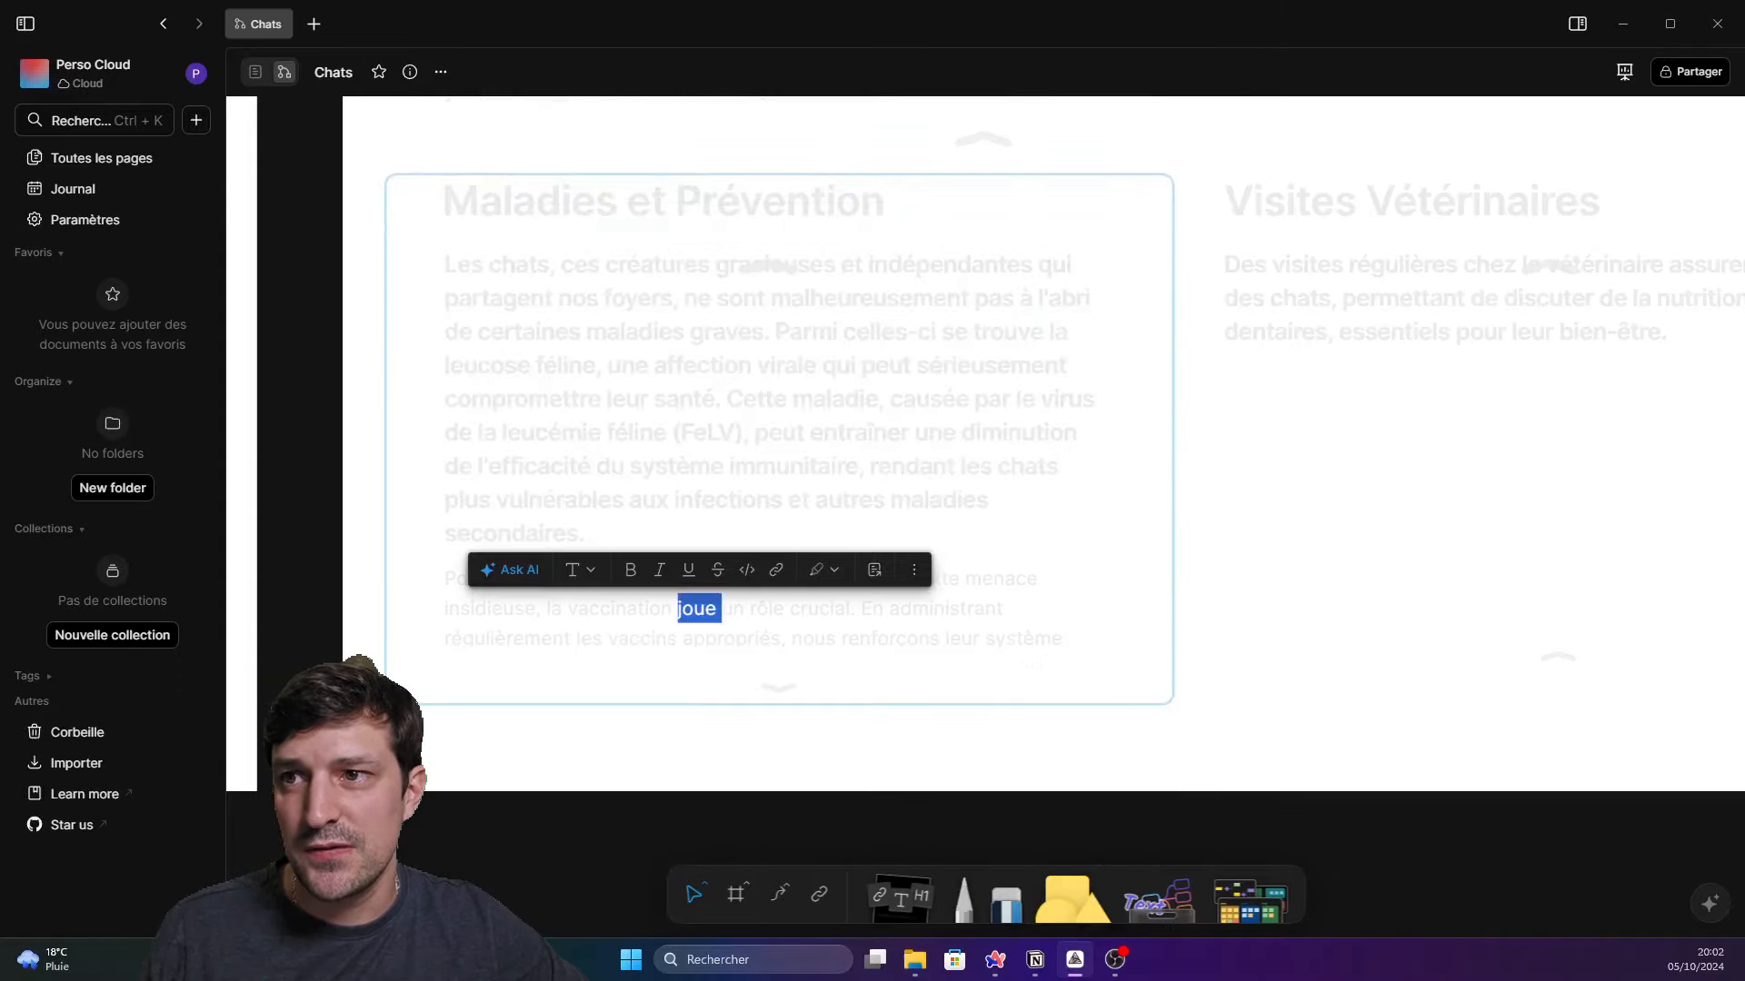
click(709, 610)
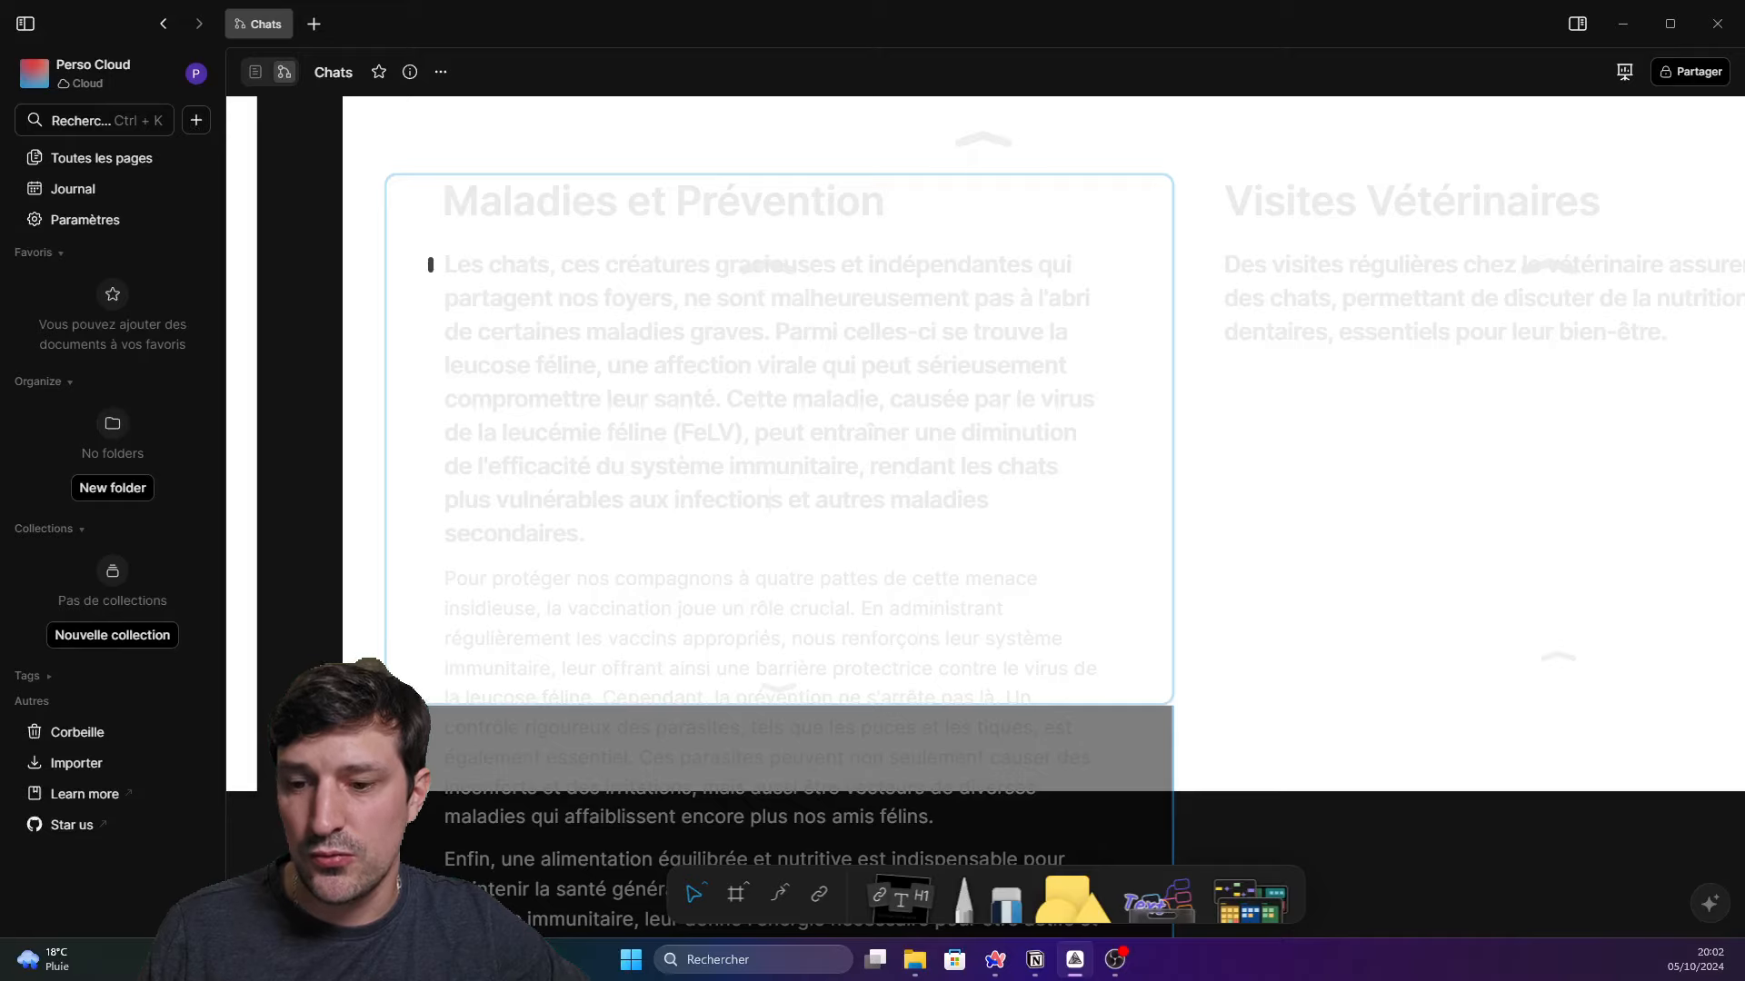
key(ctrl+z)
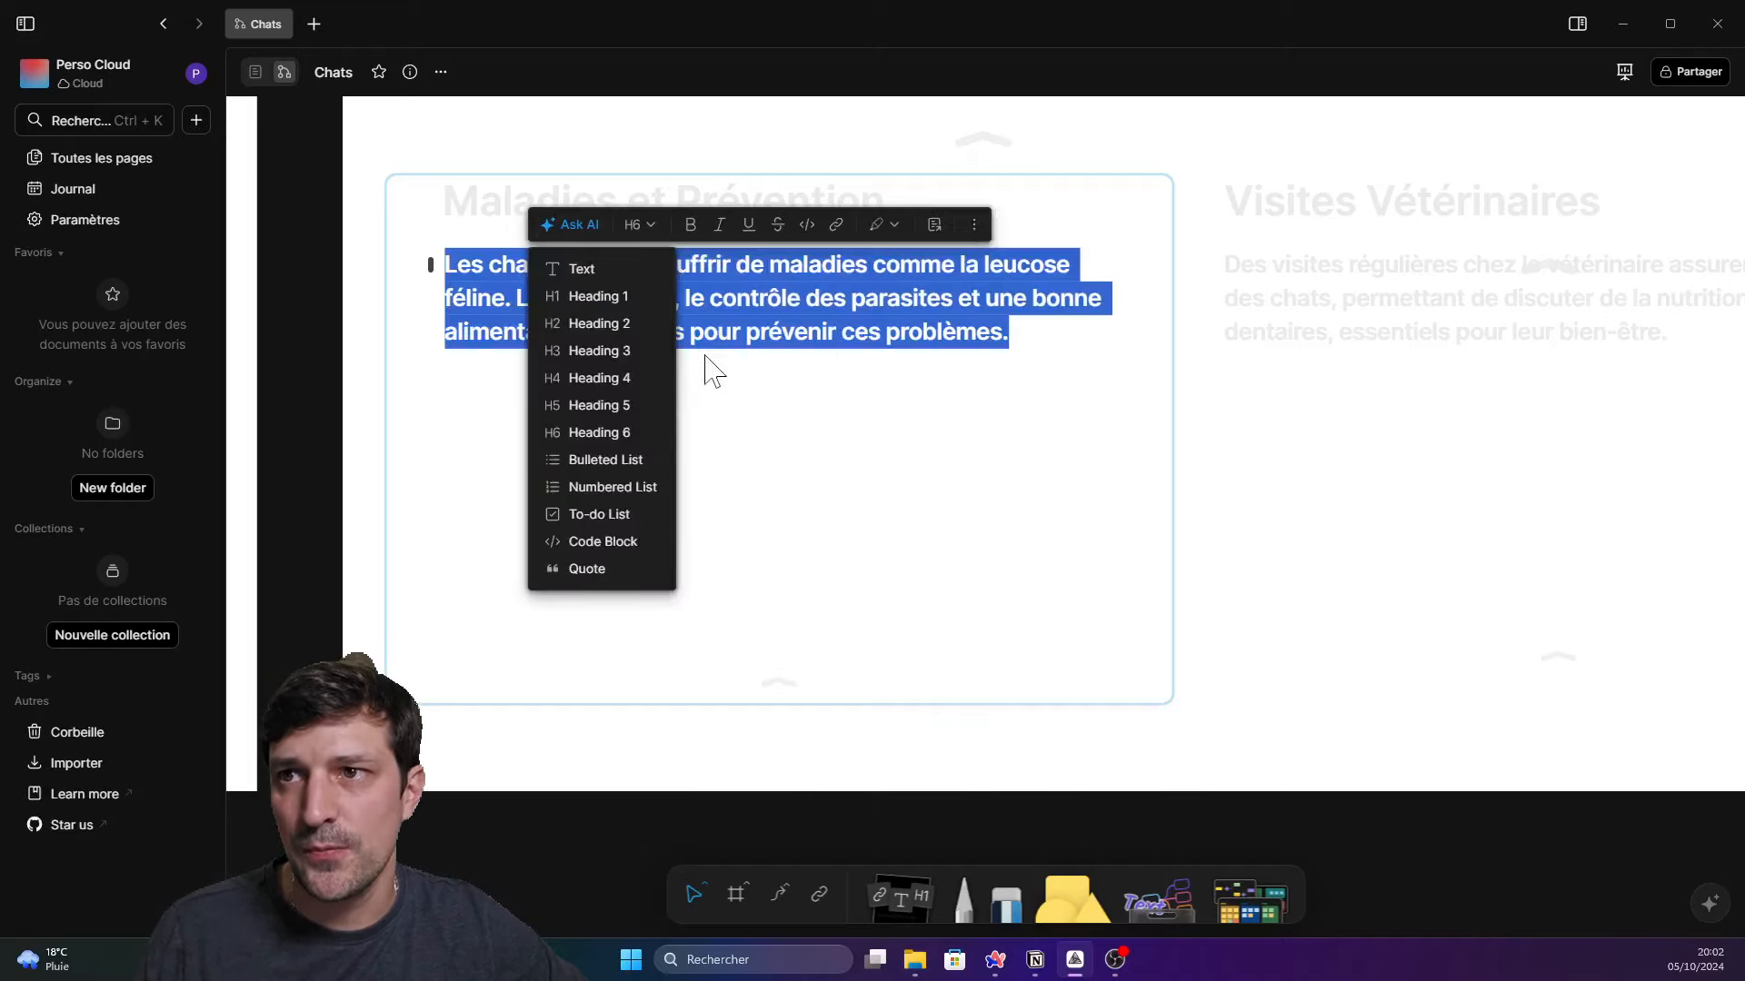
Try to generate an AI image from the "Maladies et Prévention" paragraph
click(706, 358)
triple_click(706, 314)
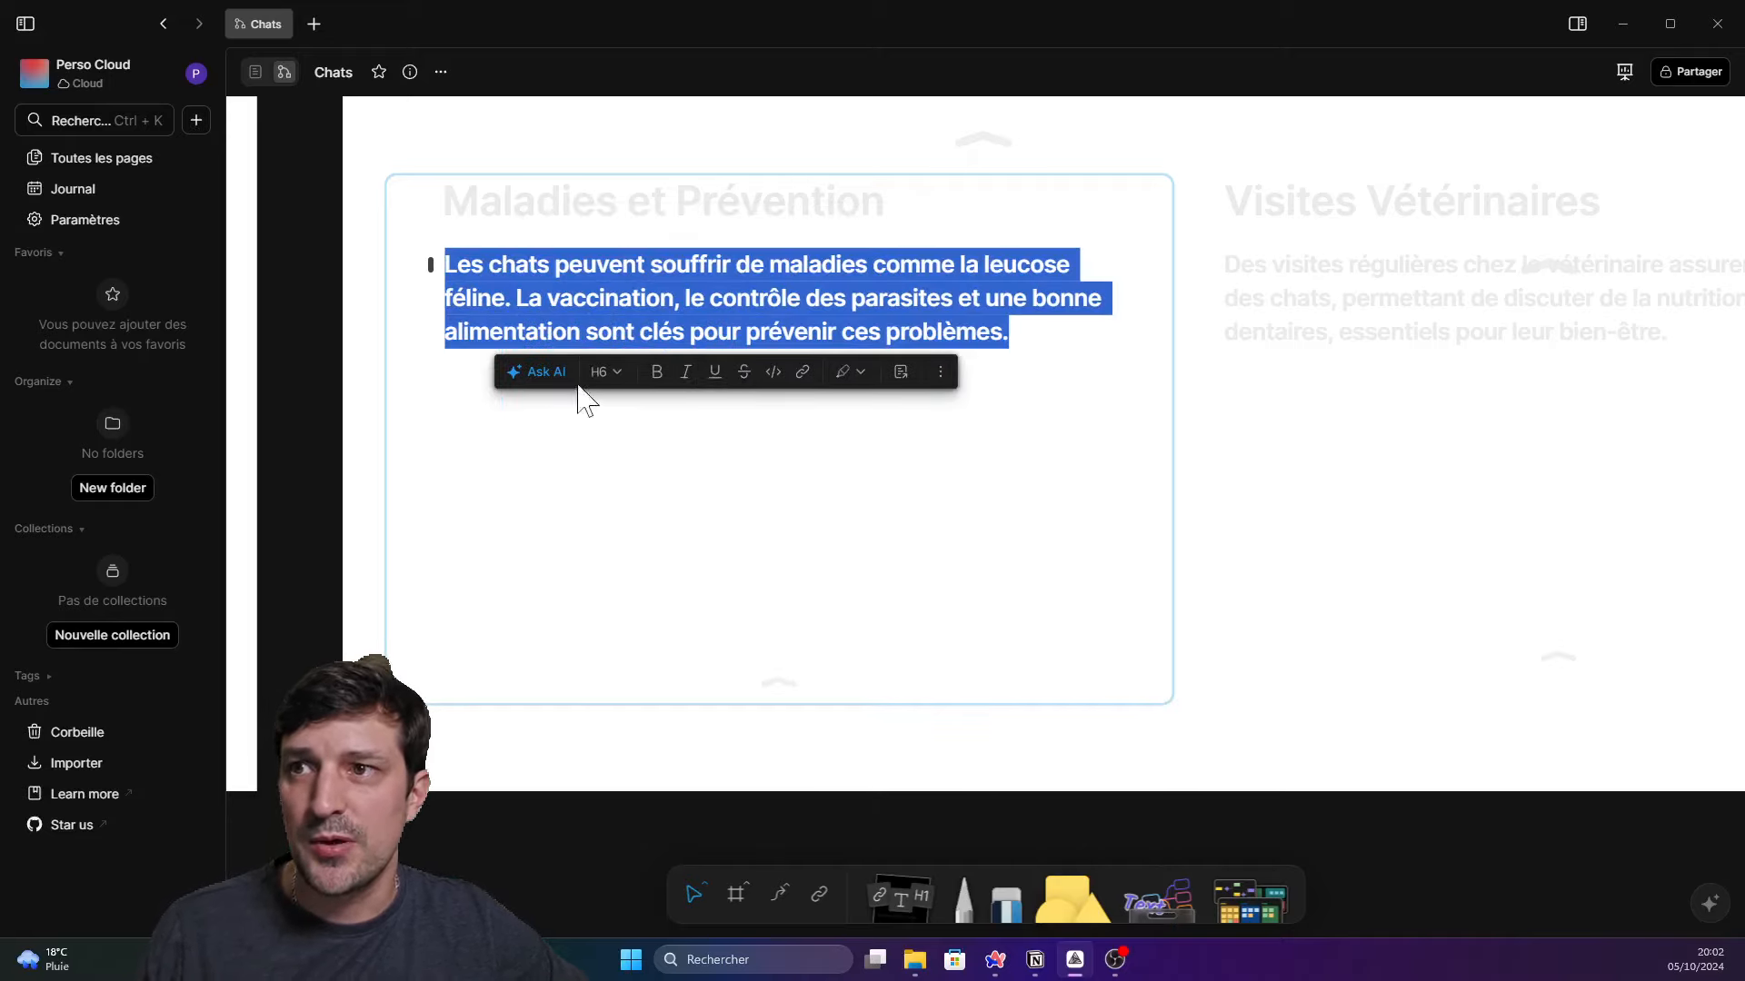
mouse_move(545, 372)
scroll(632, 664, down, 2)
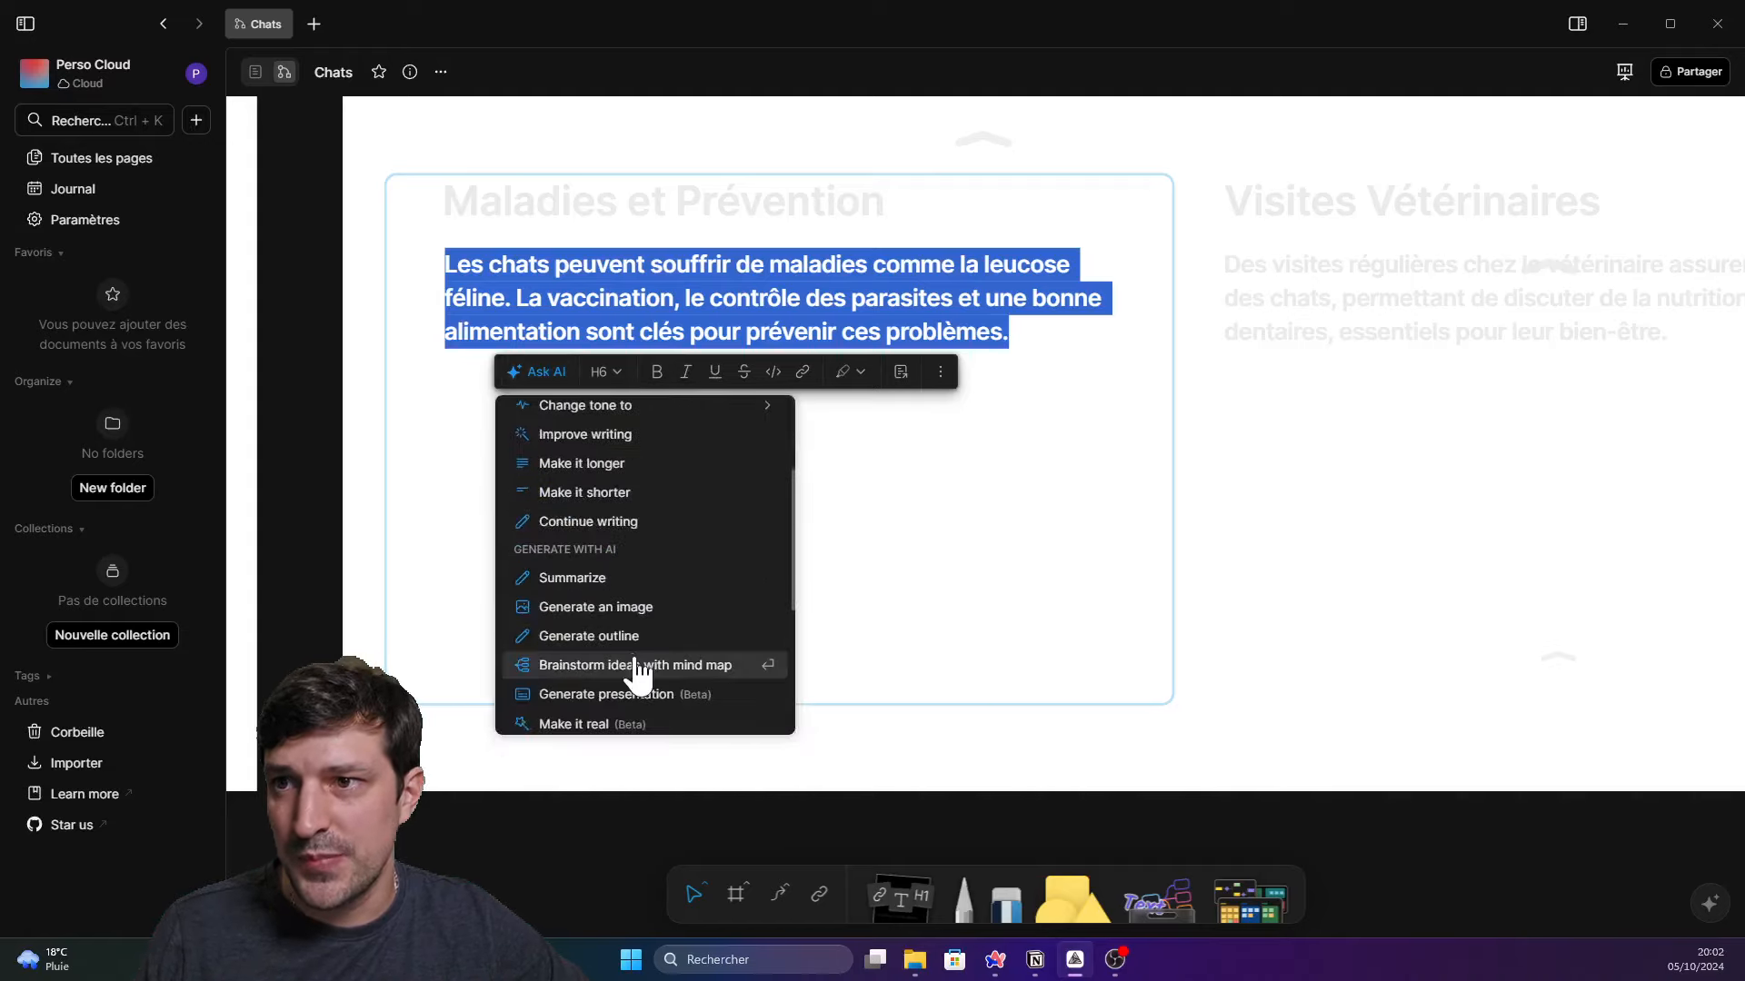
click(624, 607)
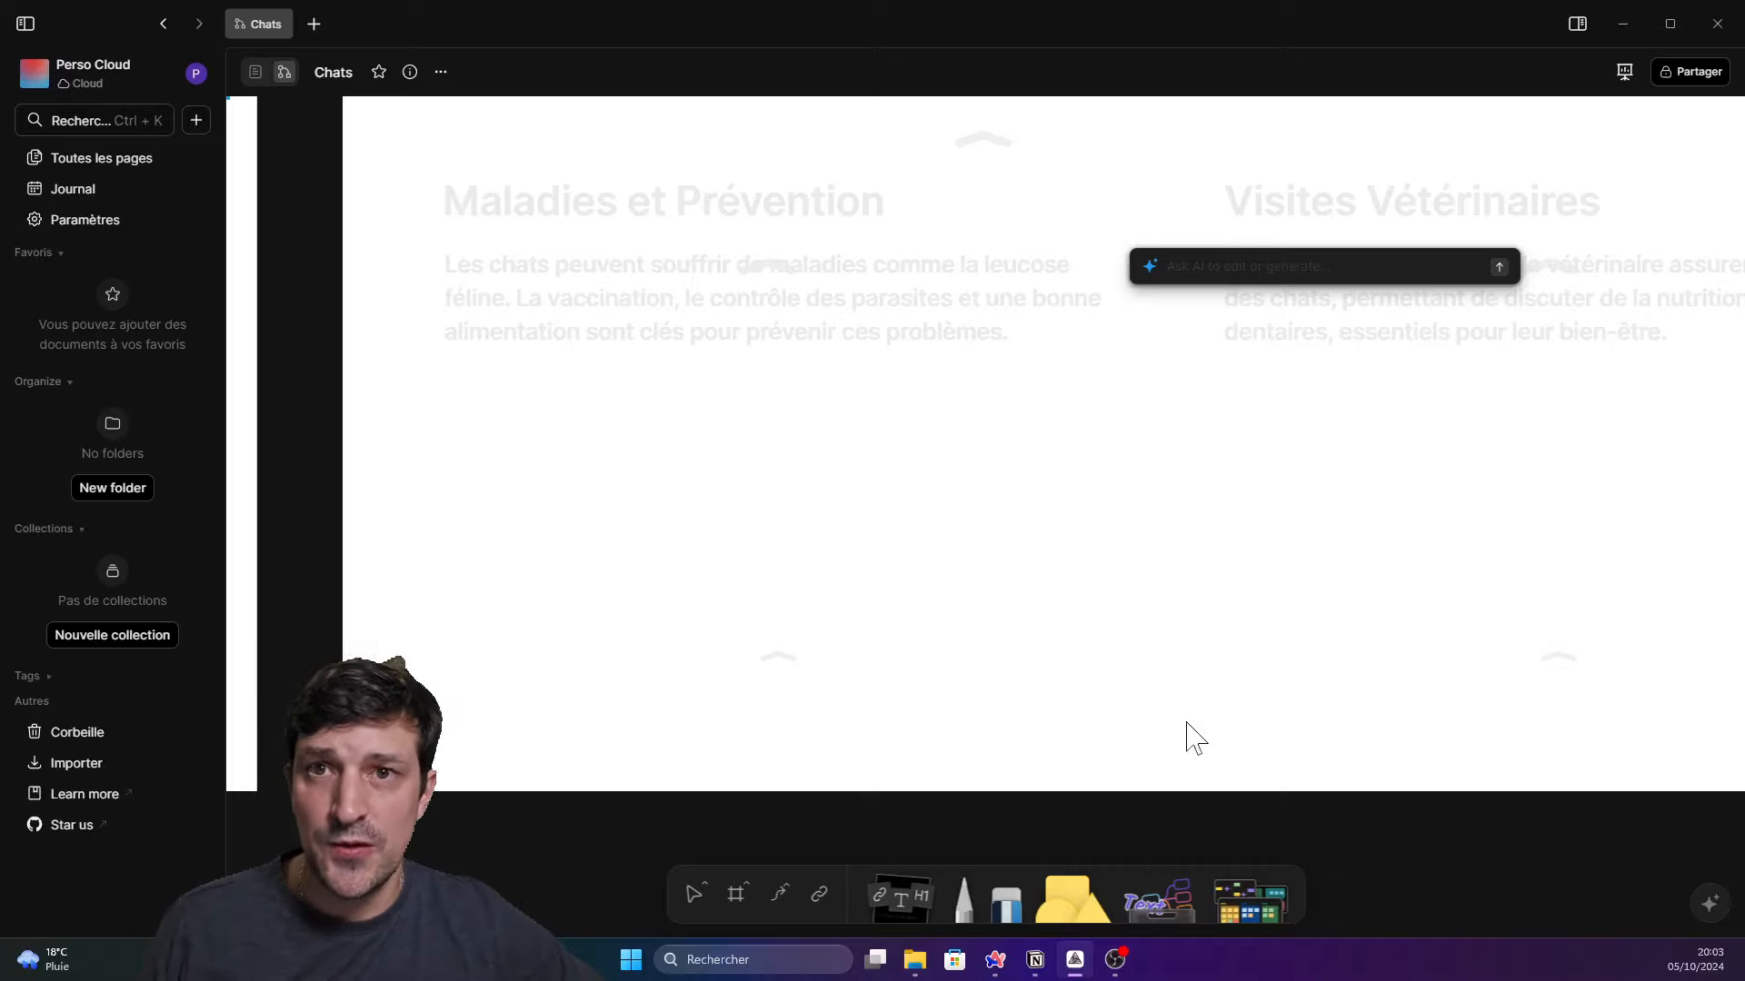
Fill the background shape of the "Santé et Bien-être" slide with pink
click(1332, 779)
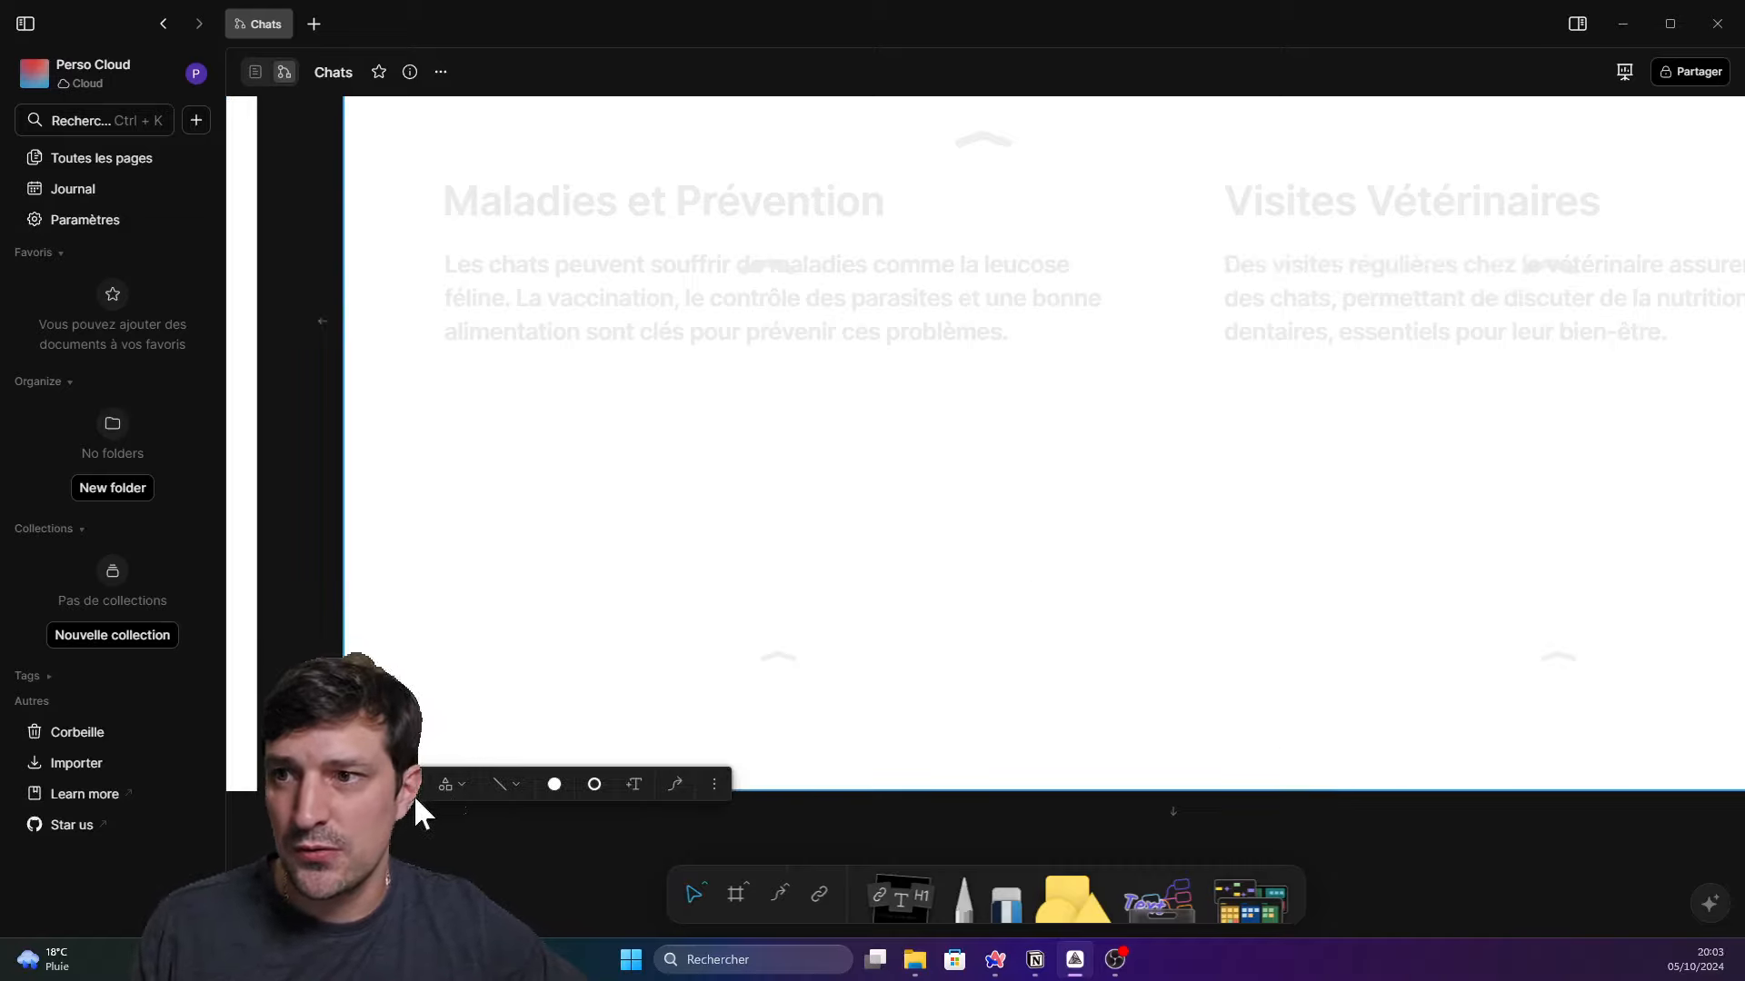
click(553, 784)
click(577, 727)
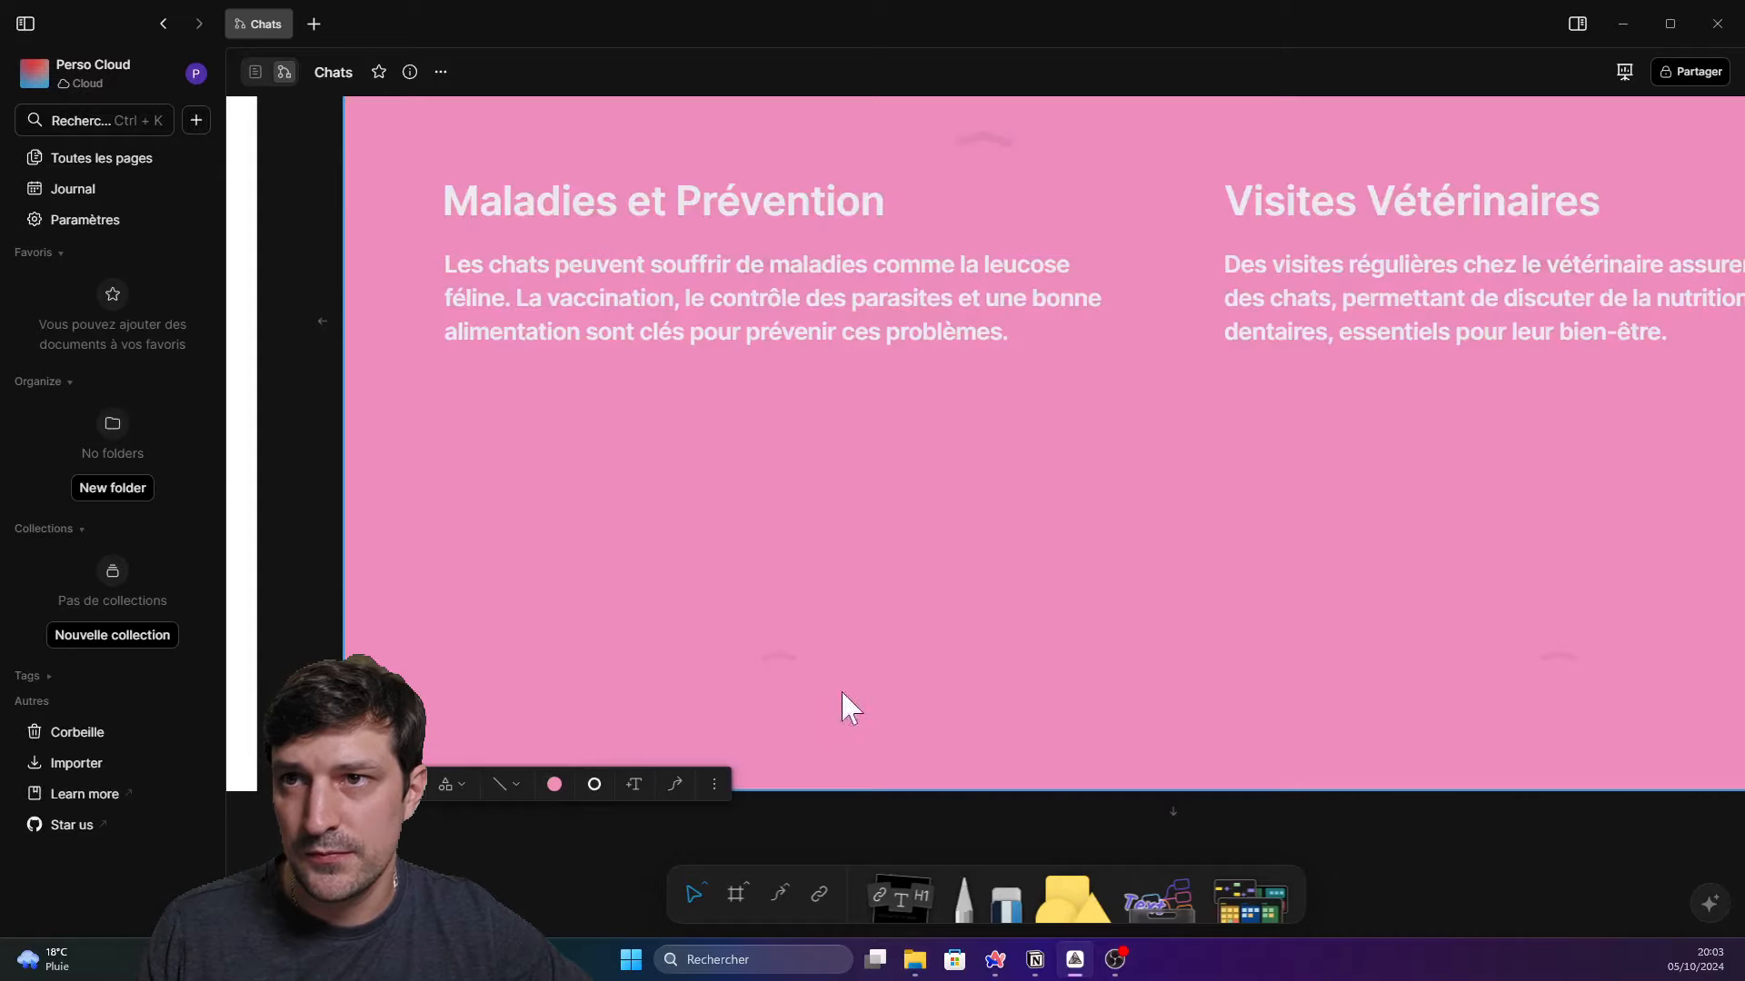
scroll(845, 705, up, 1)
click(1104, 686)
scroll(791, 584, up, 4)
double_click(791, 421)
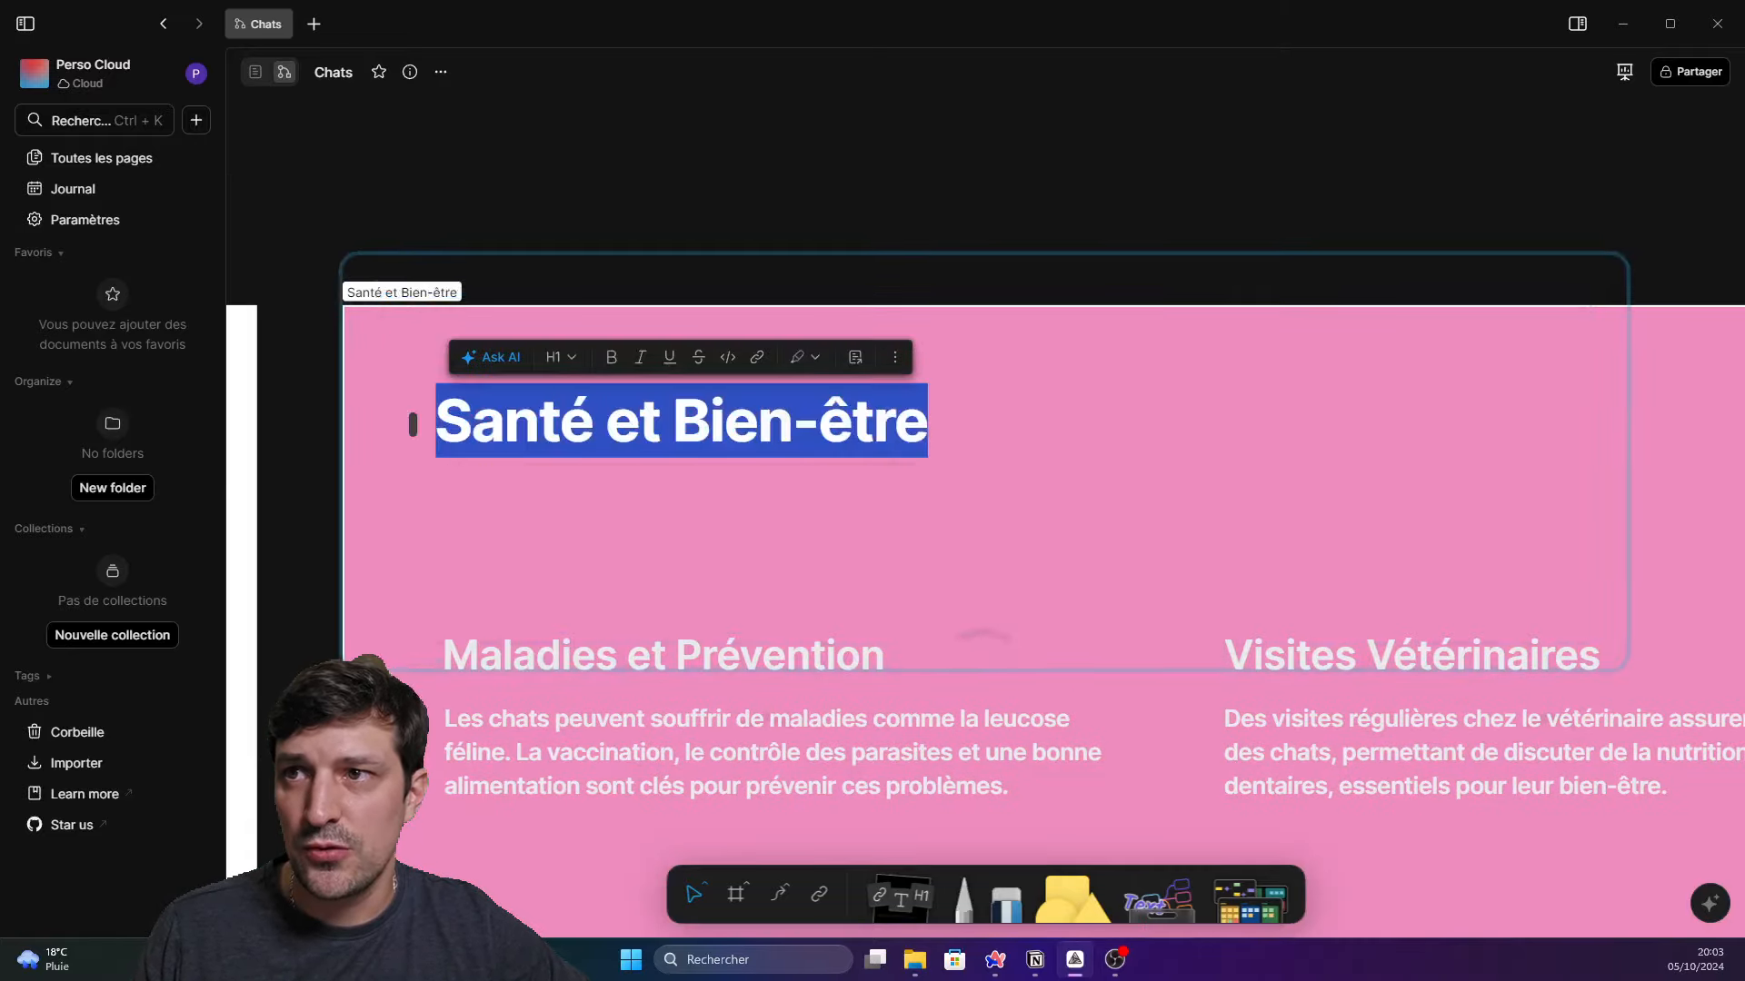
click(872, 421)
scroll(1073, 714, down, 2)
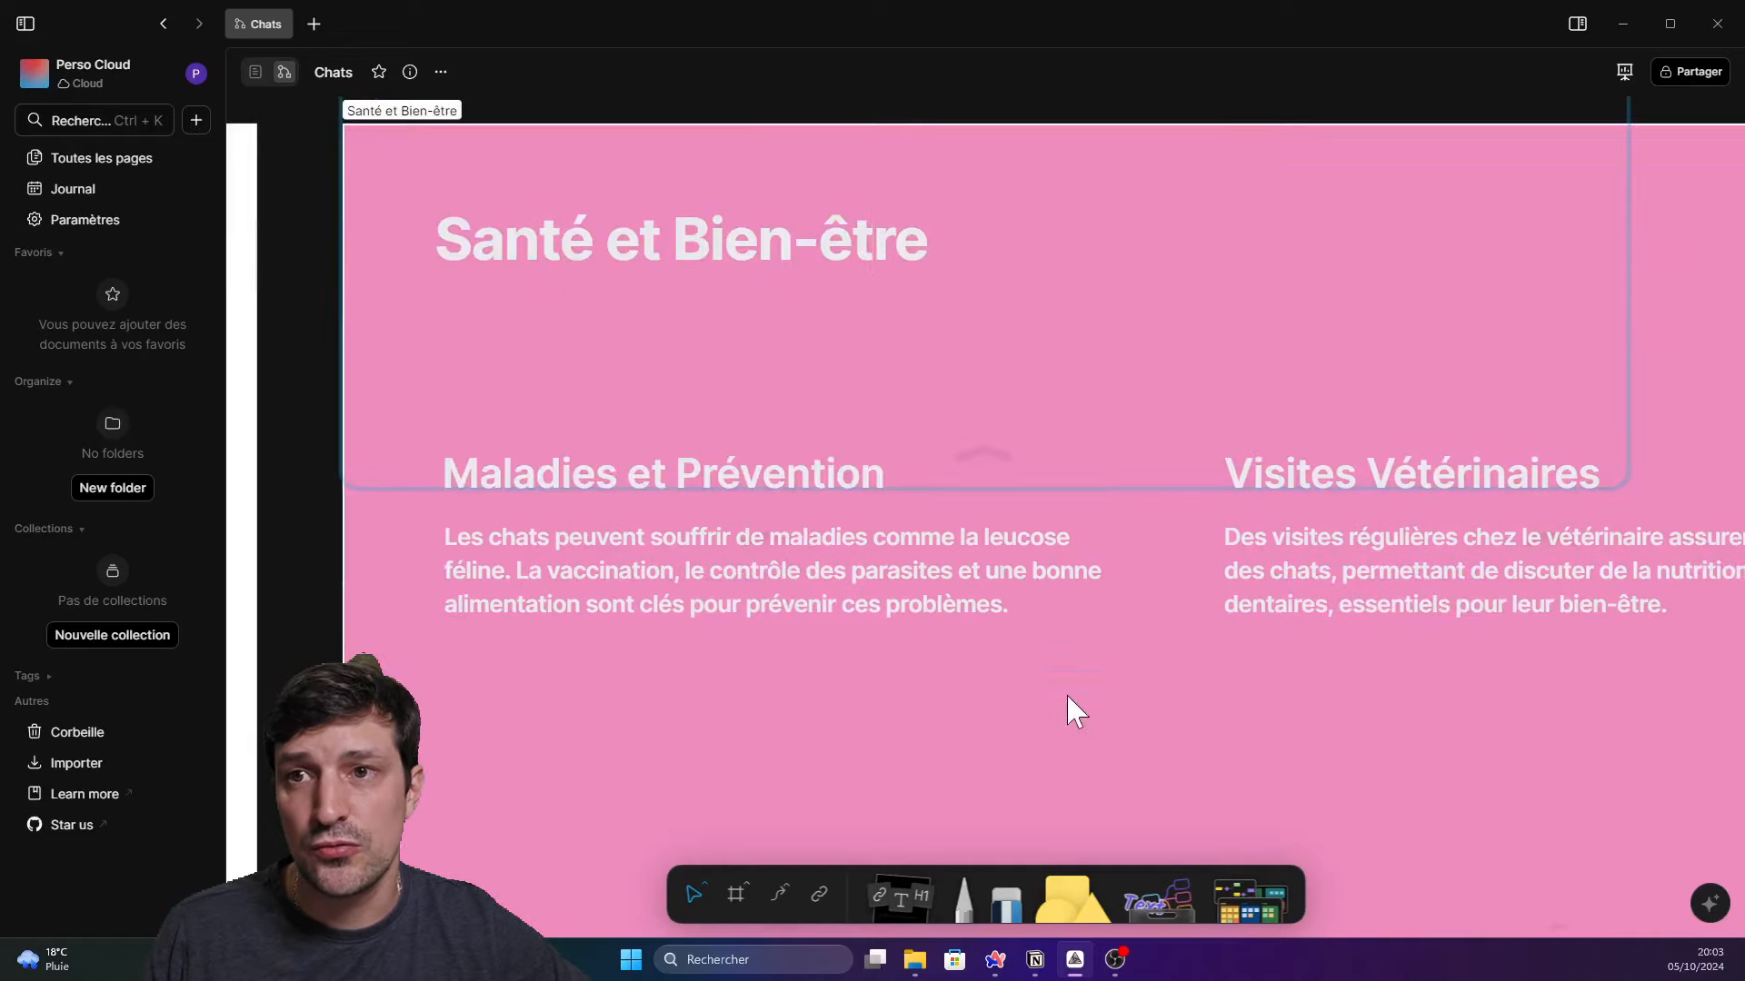
Start presentation mode and show the pink "Santé et Bien-être" slide
scroll(1045, 633, down, 2)
double_click(1027, 582)
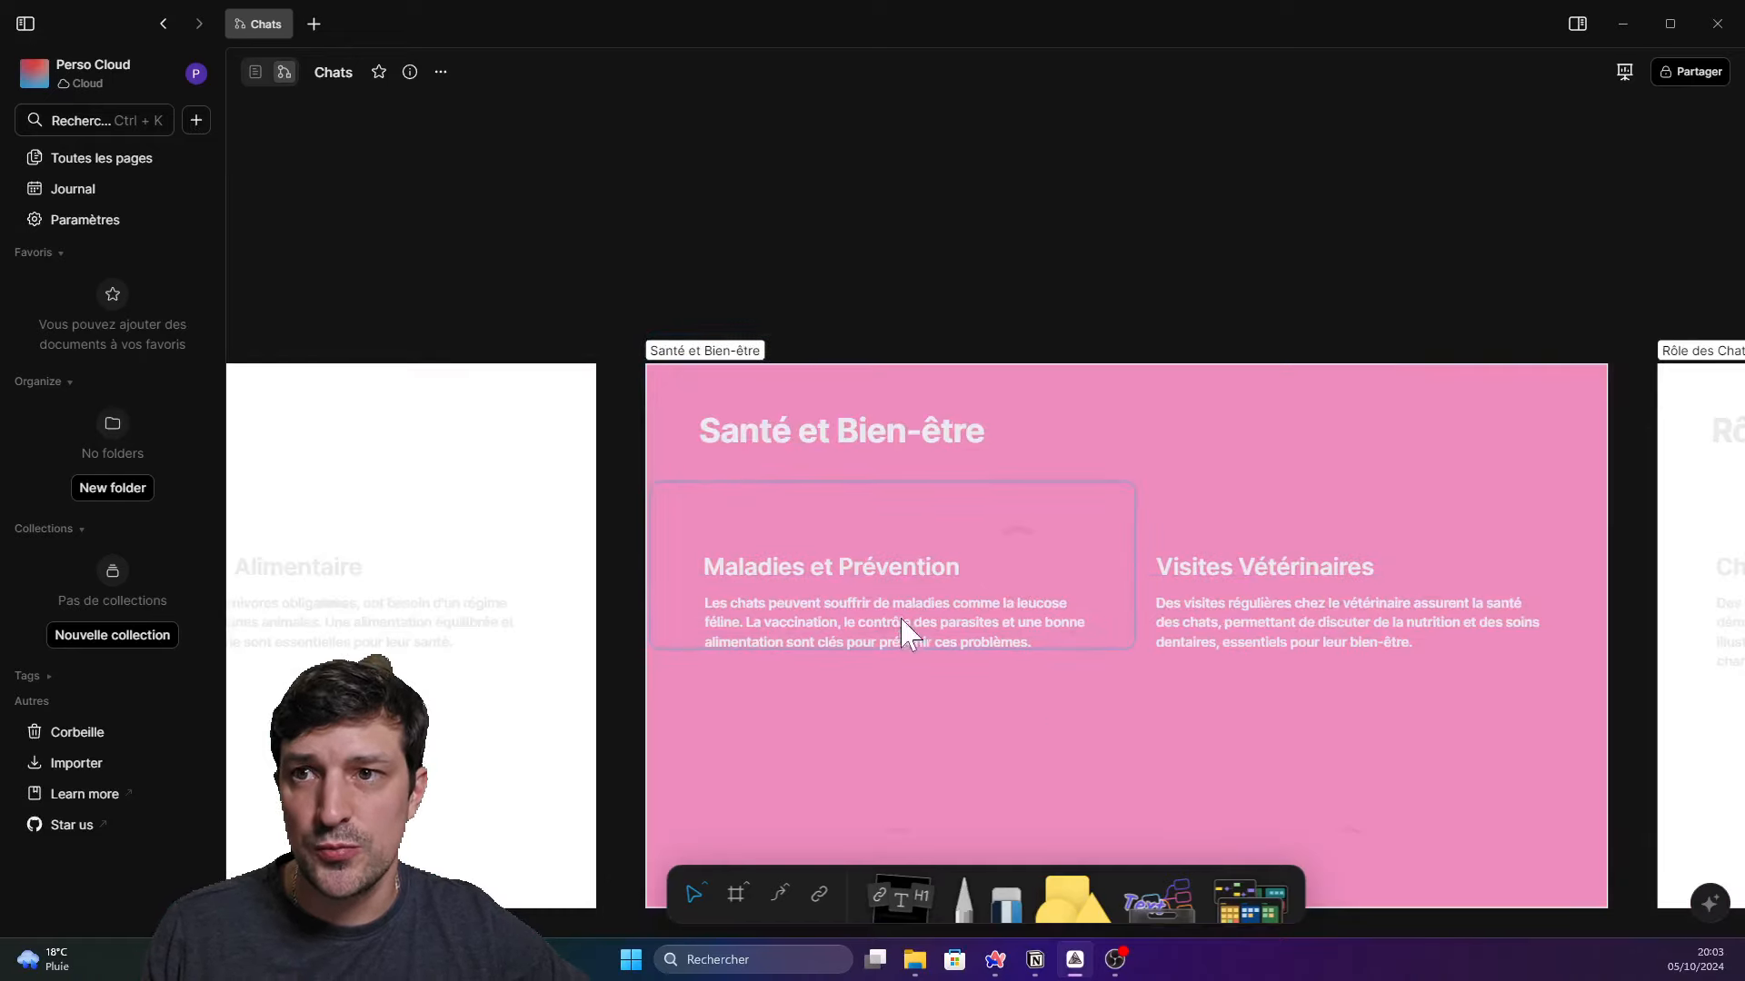
scroll(1087, 718, down, 3)
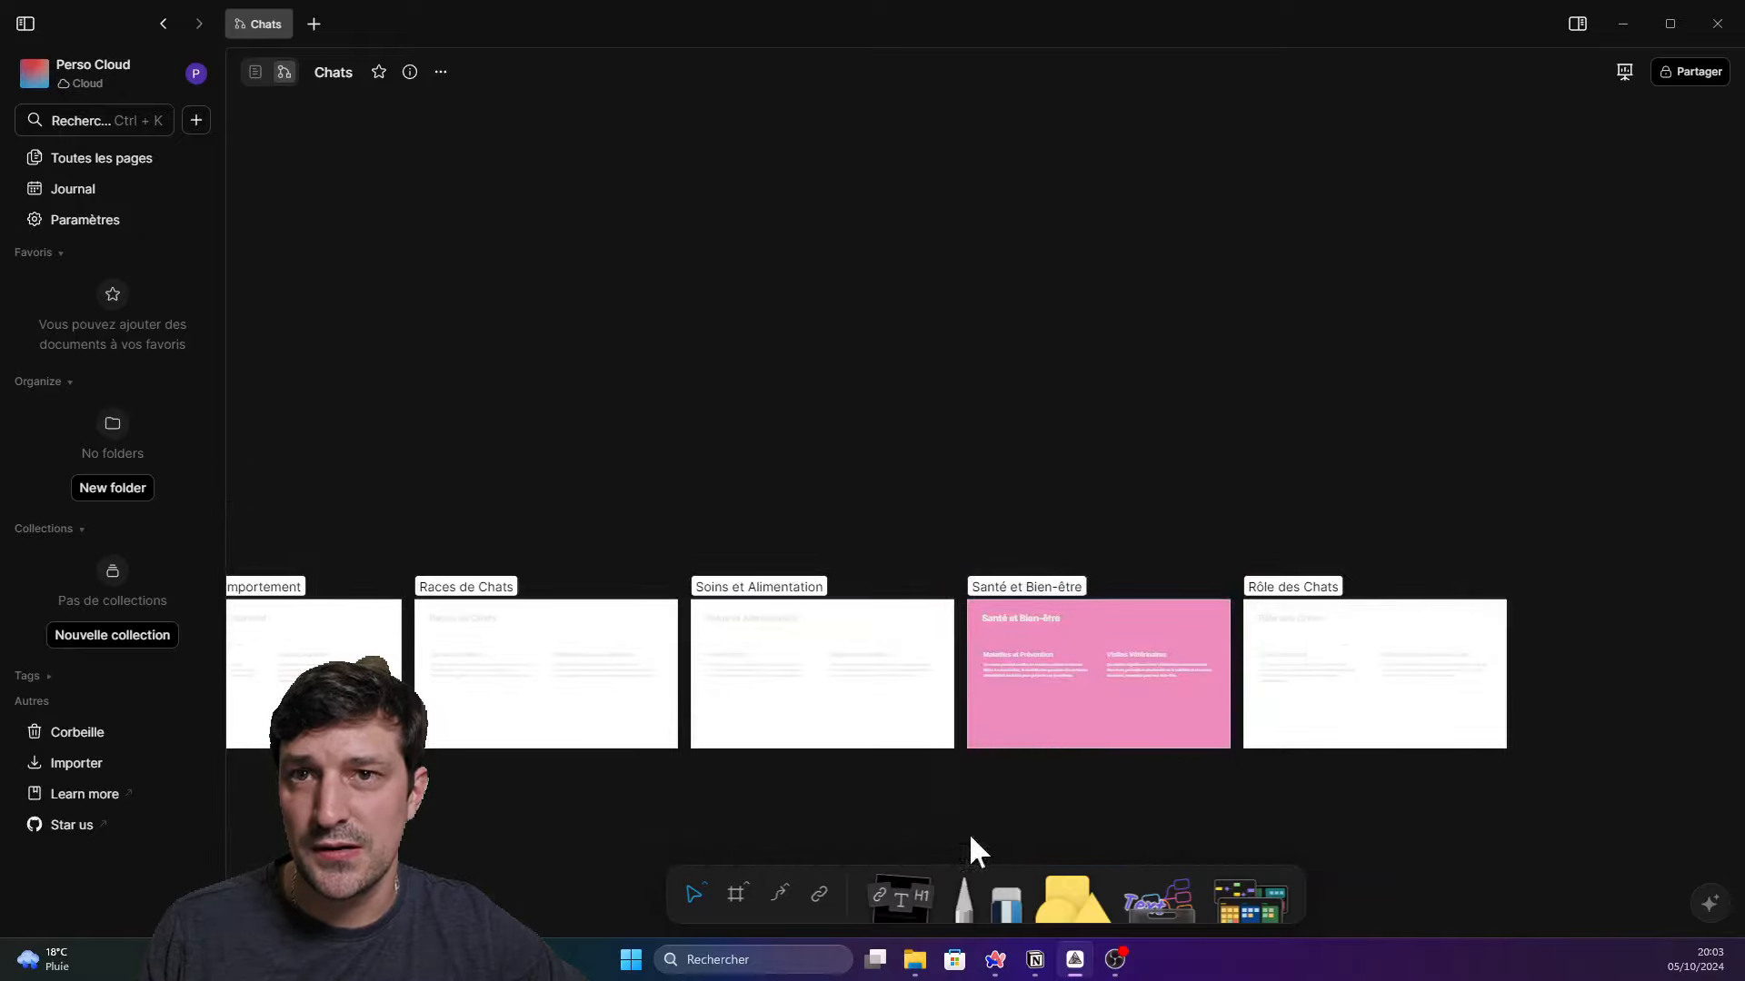
click(1625, 72)
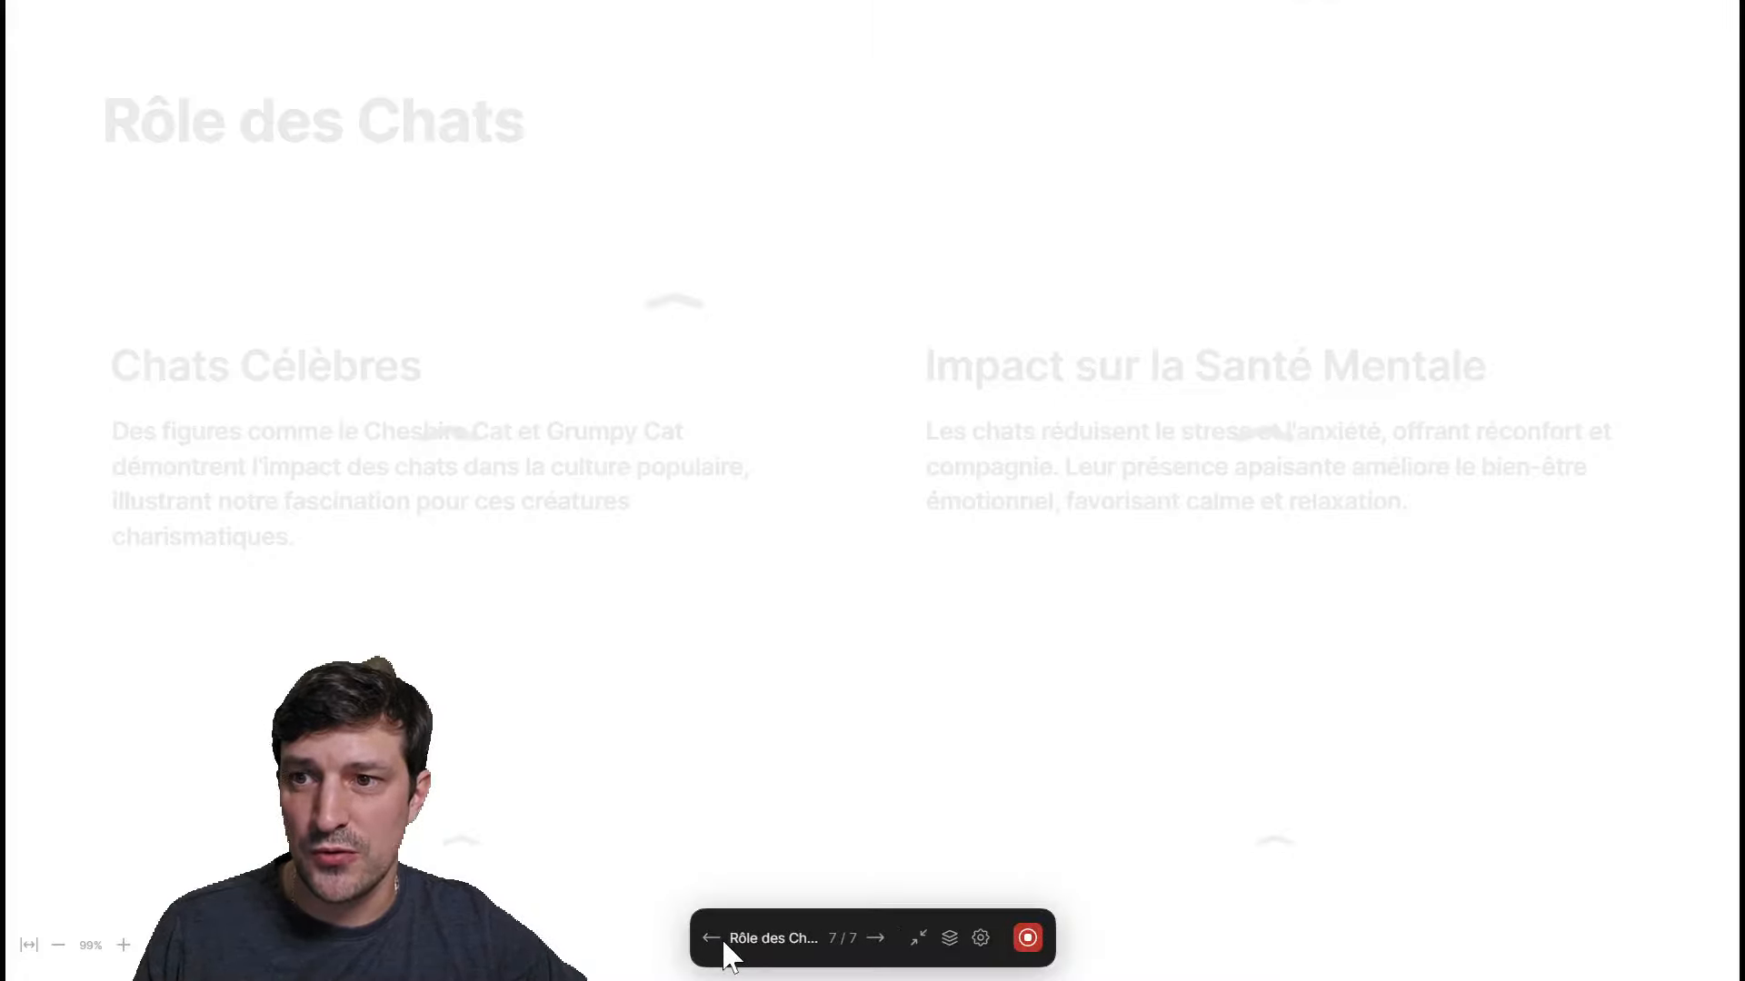
click(713, 941)
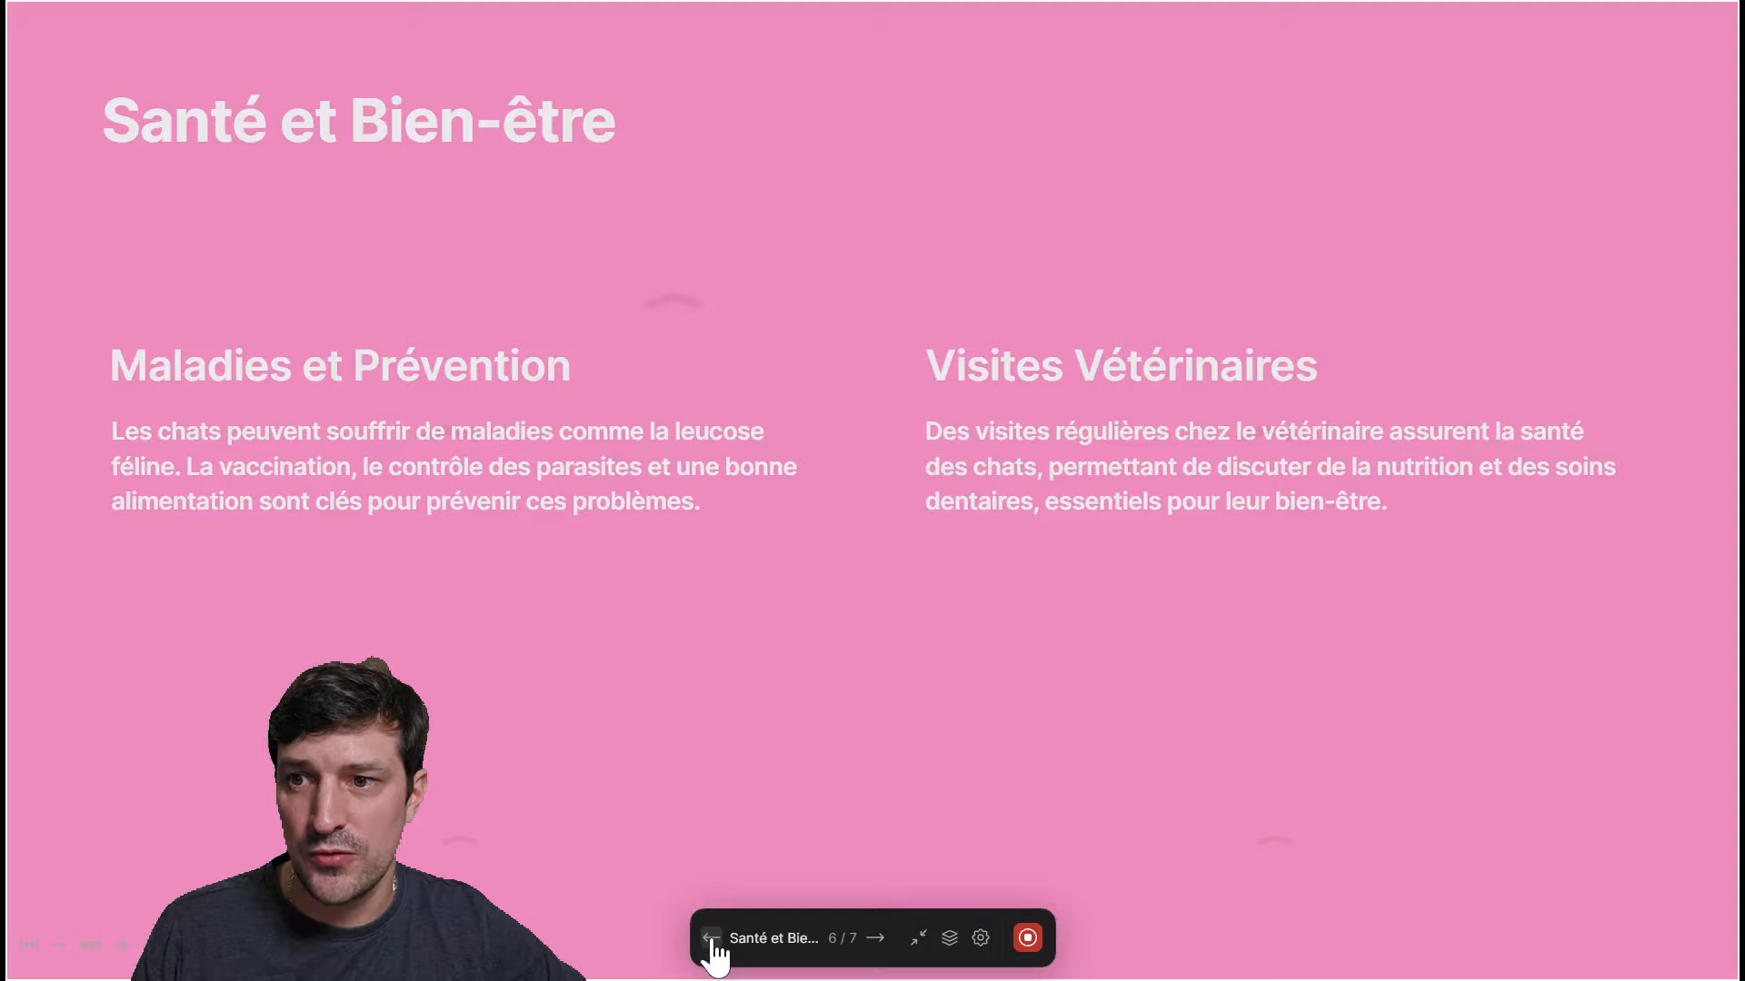
Review the presentation's frame order list and playback settings, including "Hide toolbar", and stop presenting
click(949, 938)
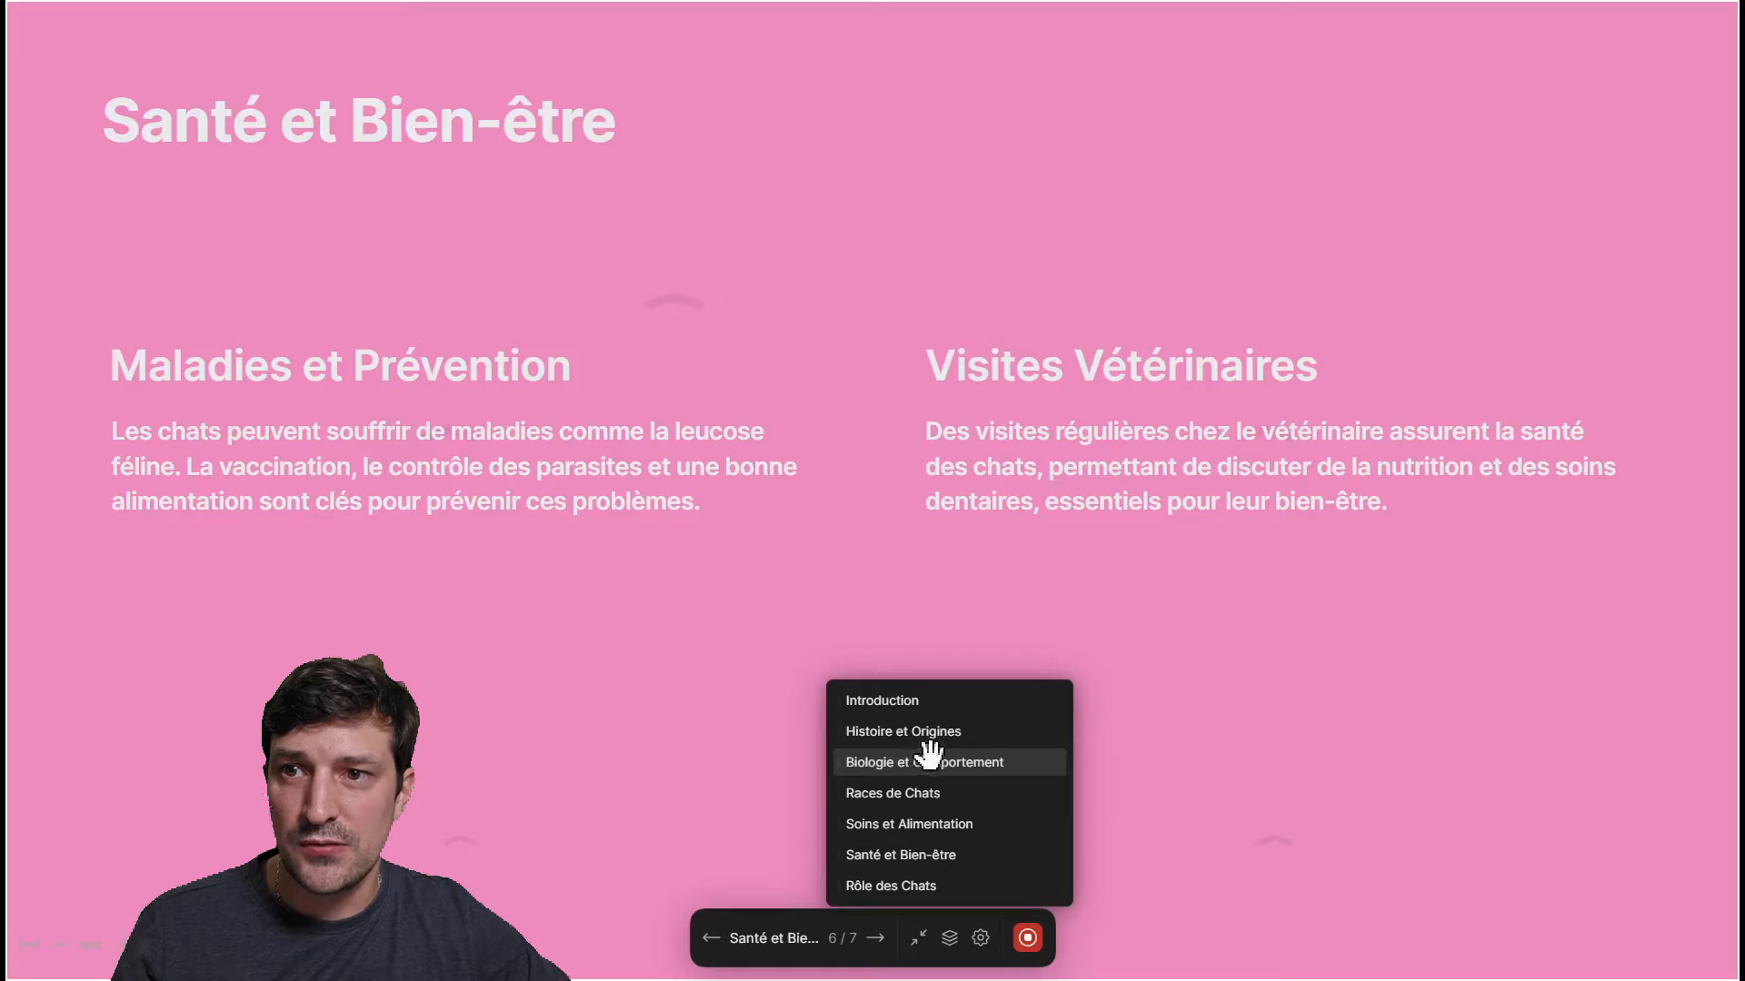
mouse_move(923, 764)
mouse_down()
mouse_move(927, 803)
mouse_move(927, 770)
mouse_move(900, 777)
mouse_up()
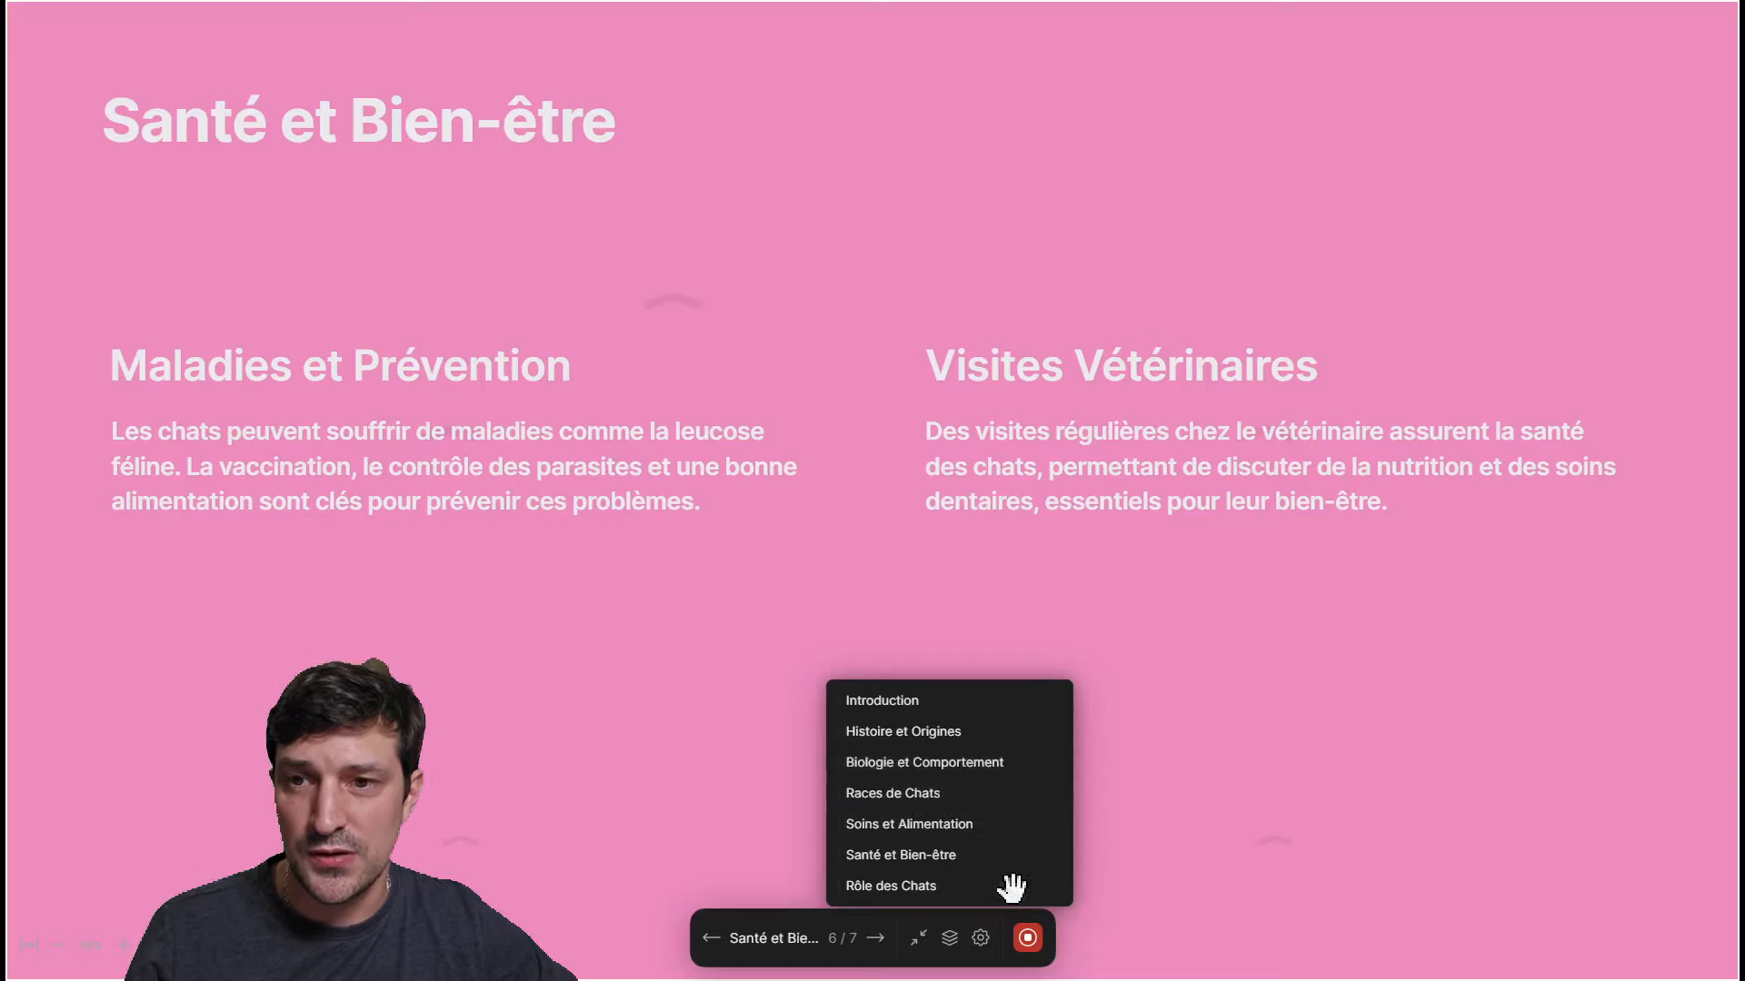
click(981, 938)
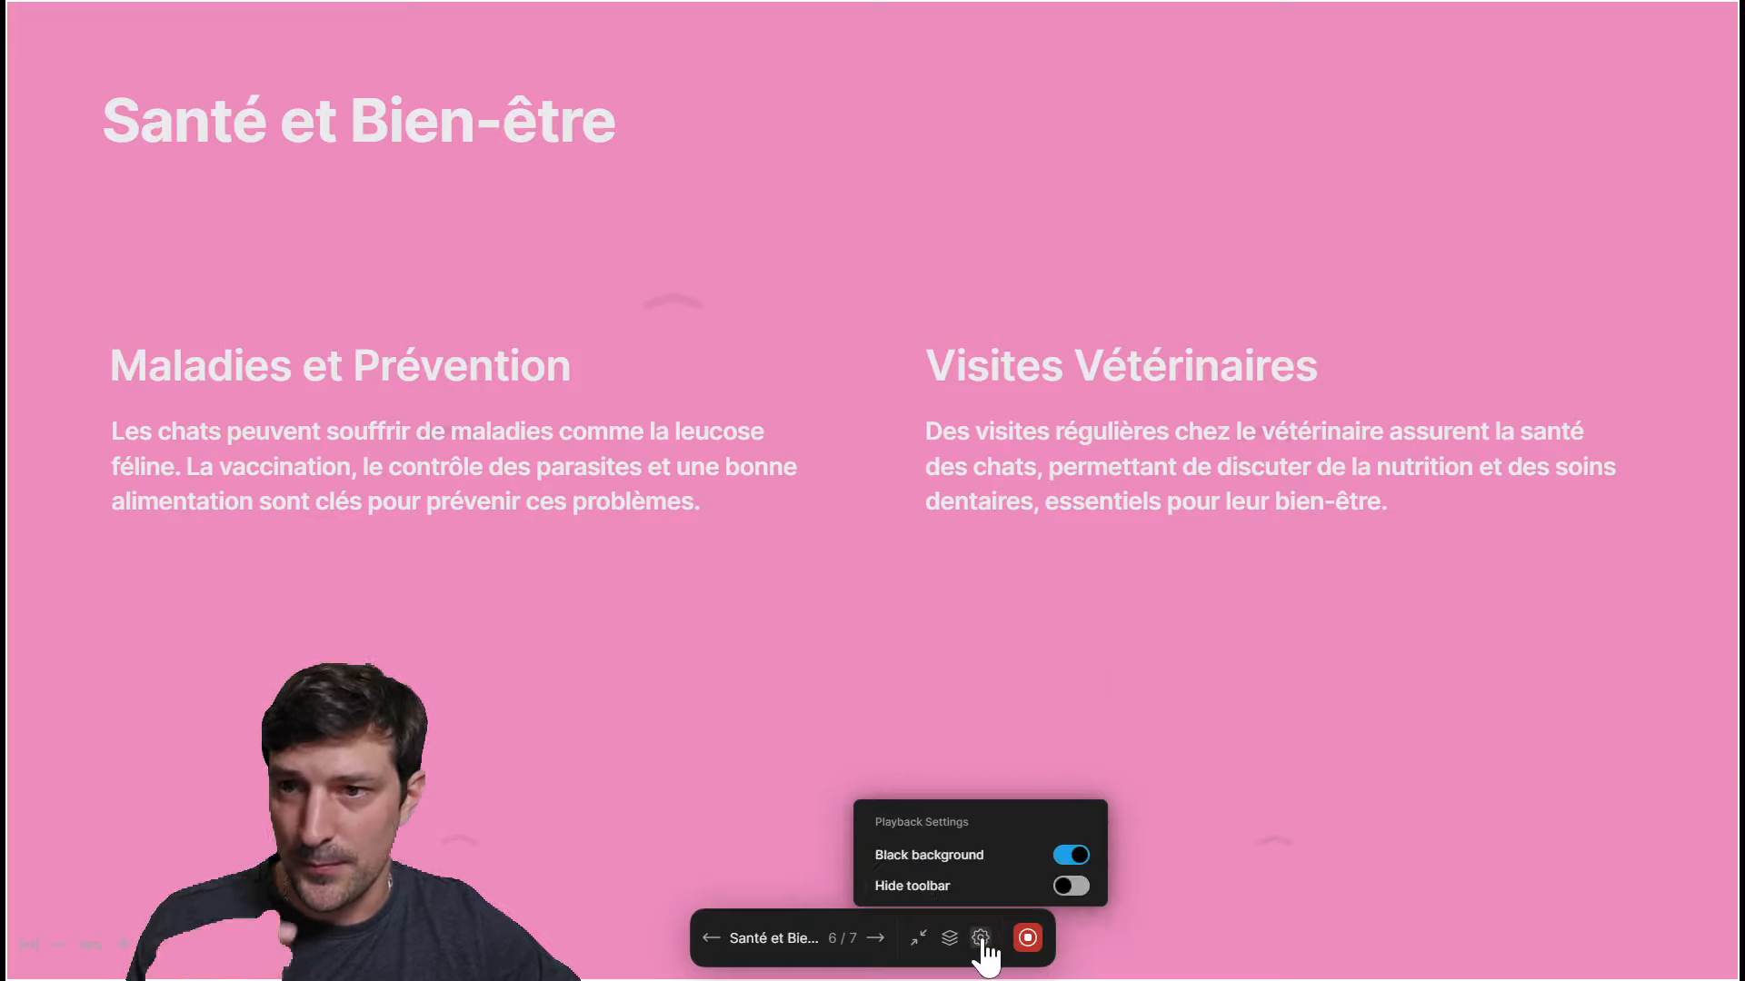
click(1073, 886)
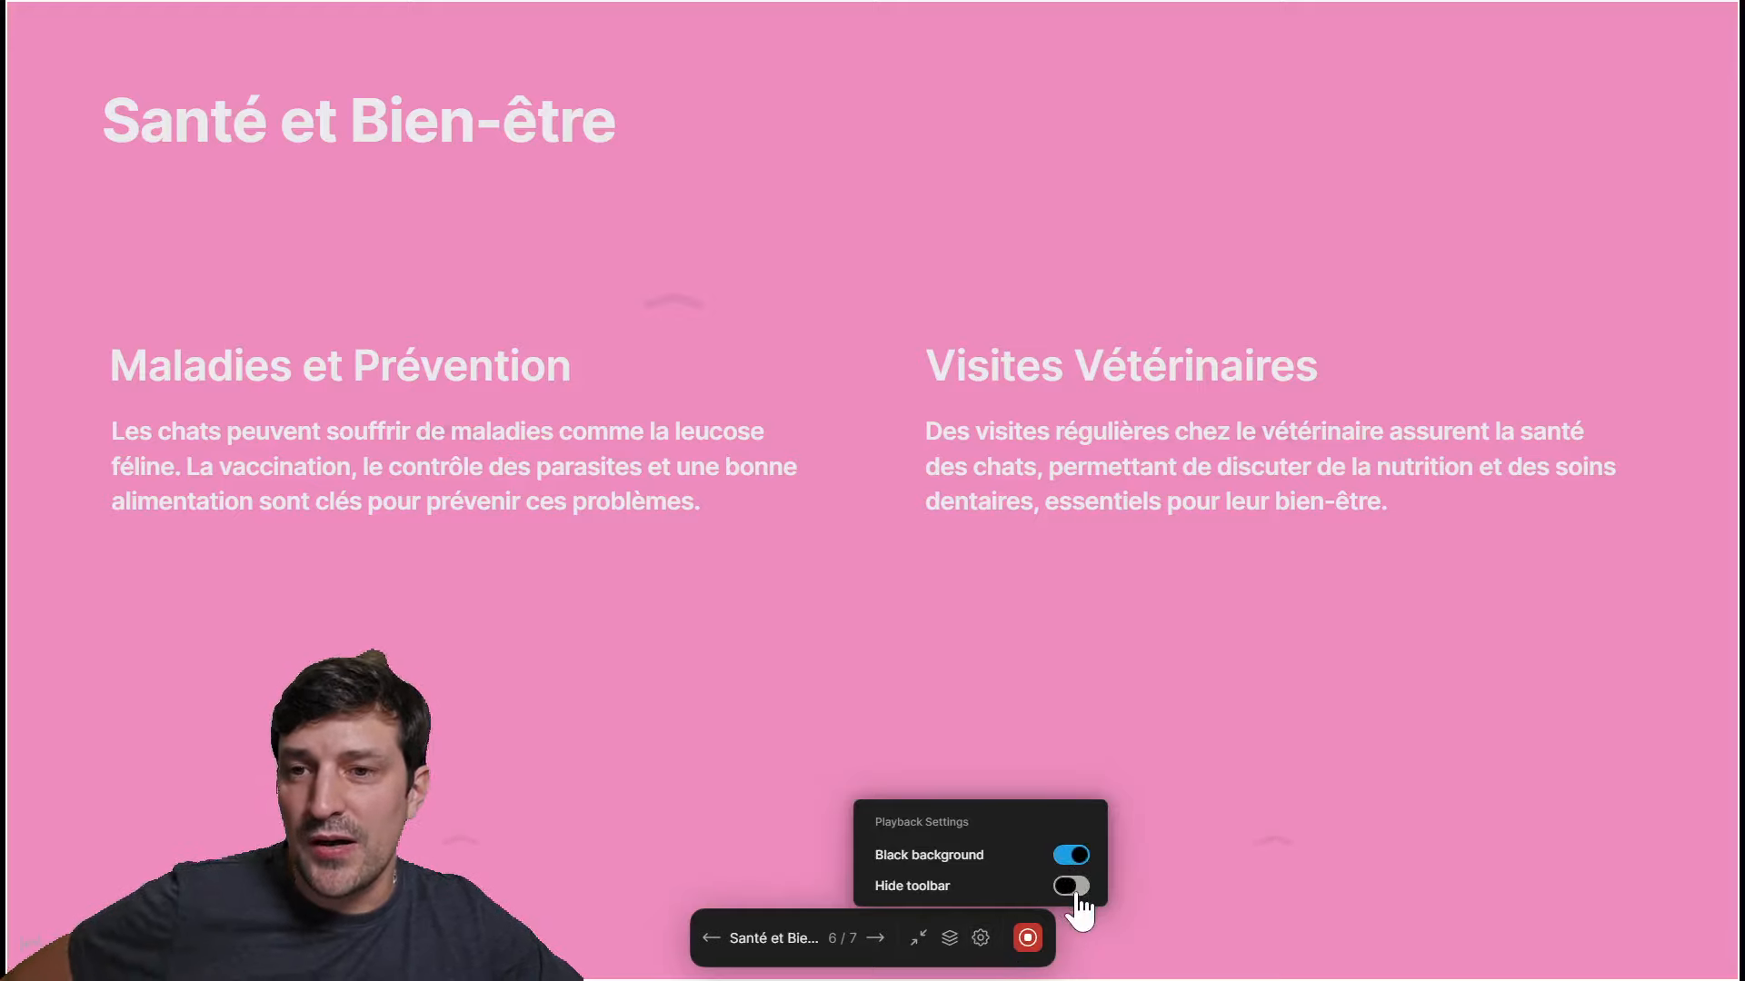
click(1072, 886)
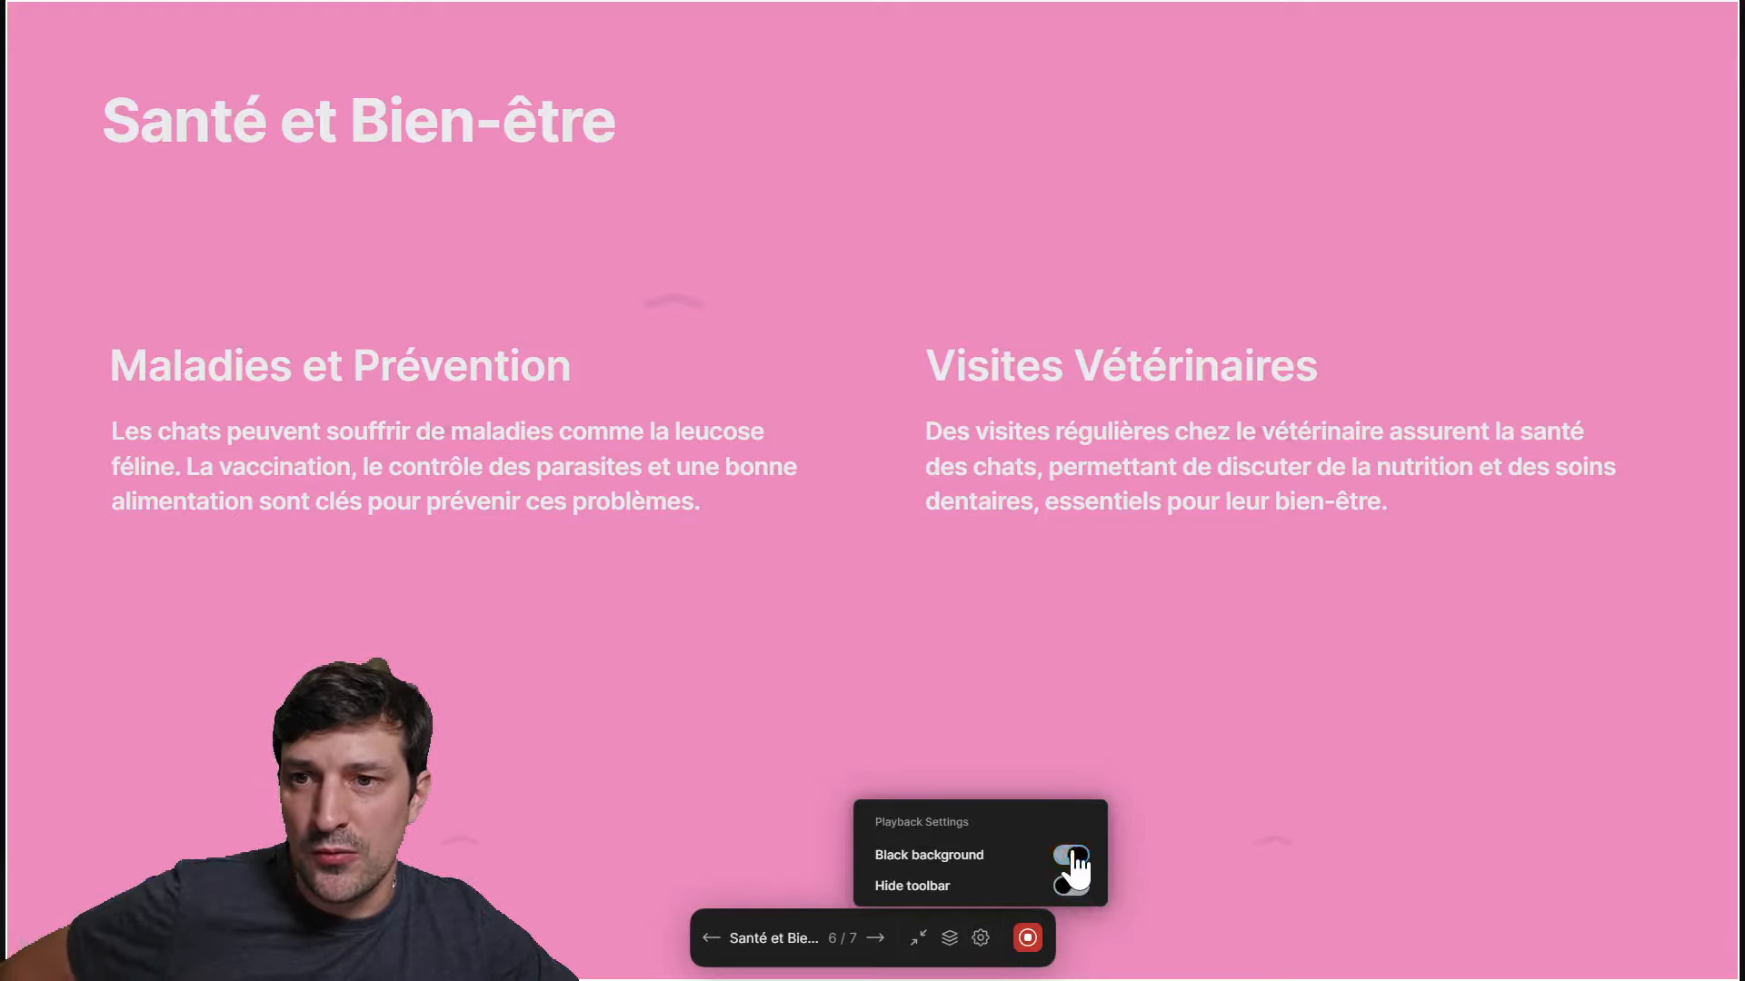
click(1028, 938)
Look over the canvas from the slide frames back to the beginning of the "Les Chats : Un Guide Complet et Exhaustif" note
scroll(1133, 697, down, 5)
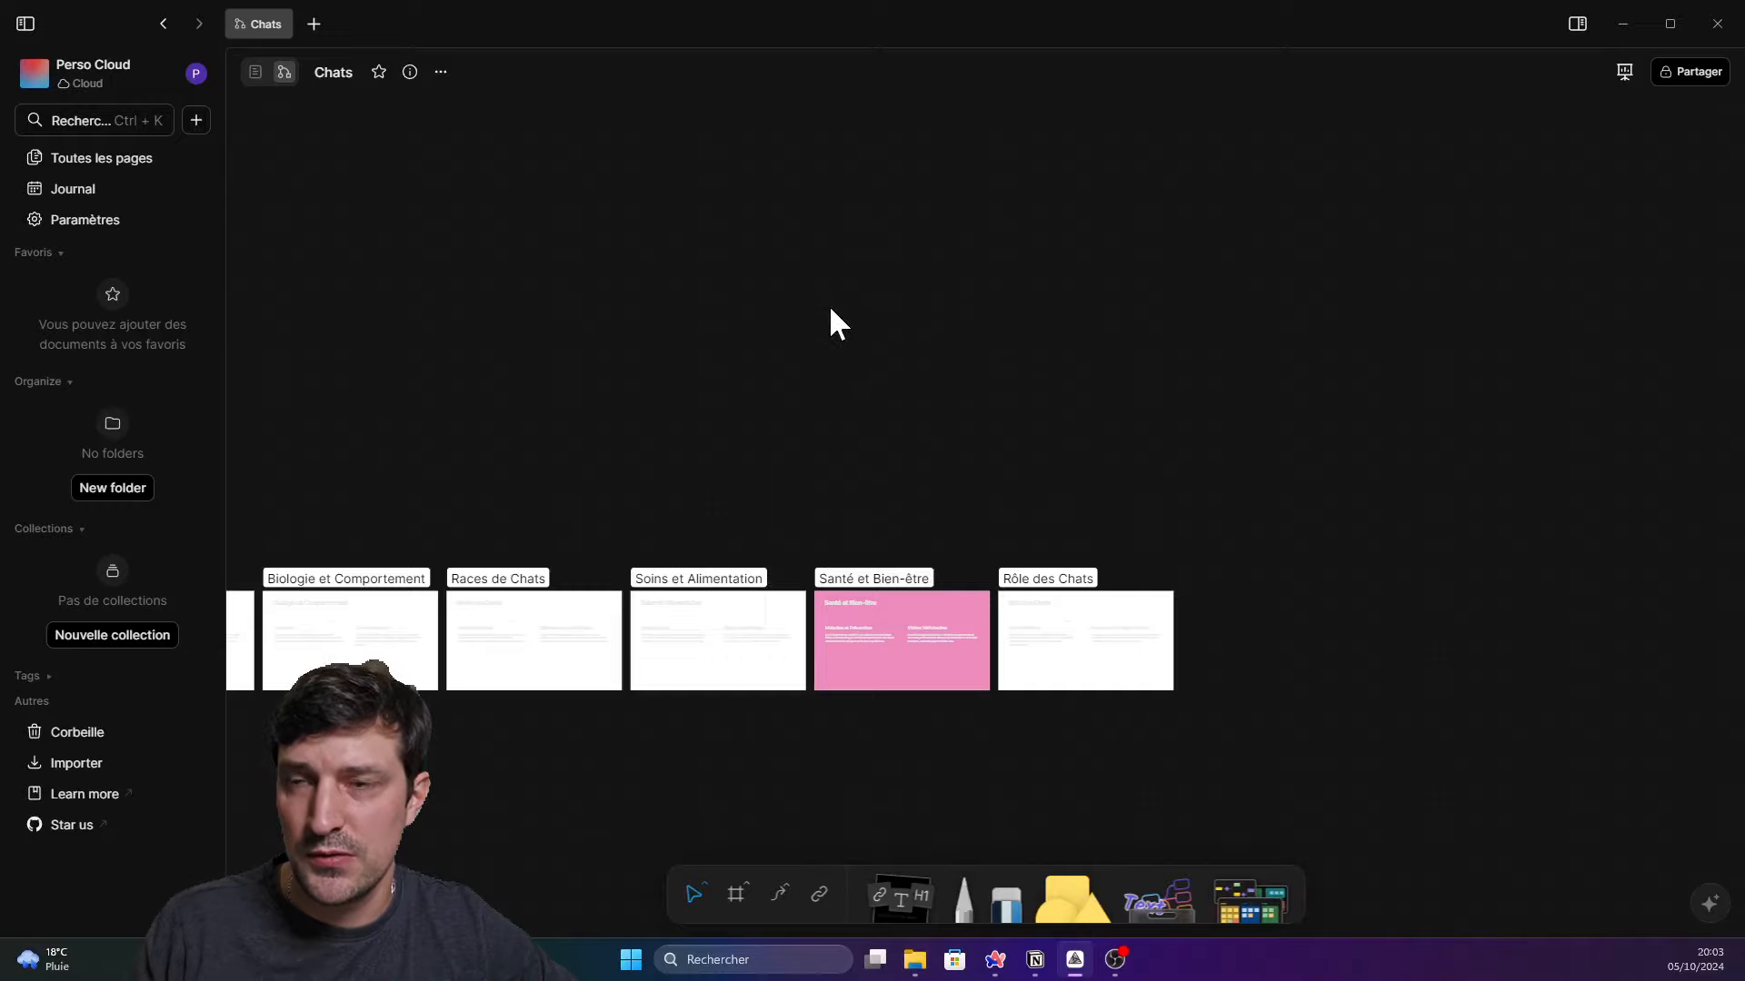
drag(727, 388, 1603, 318)
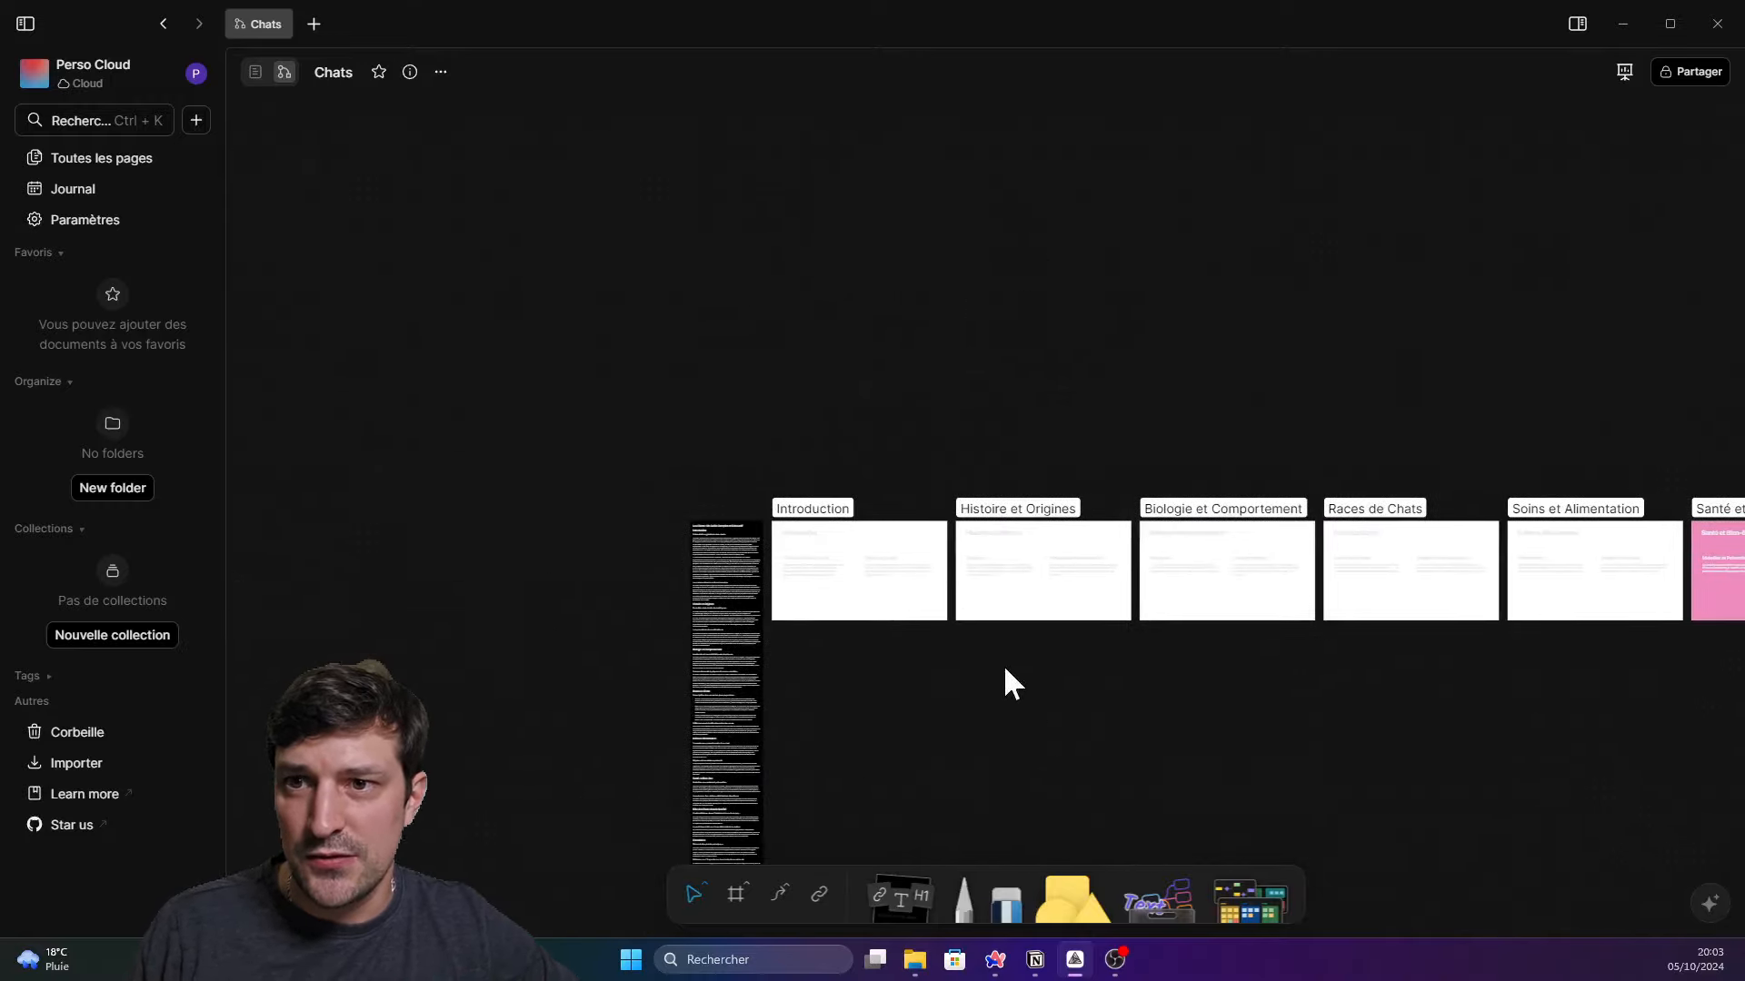
drag(1181, 747, 976, 417)
scroll(588, 441, up, 2)
drag(505, 452, 857, 655)
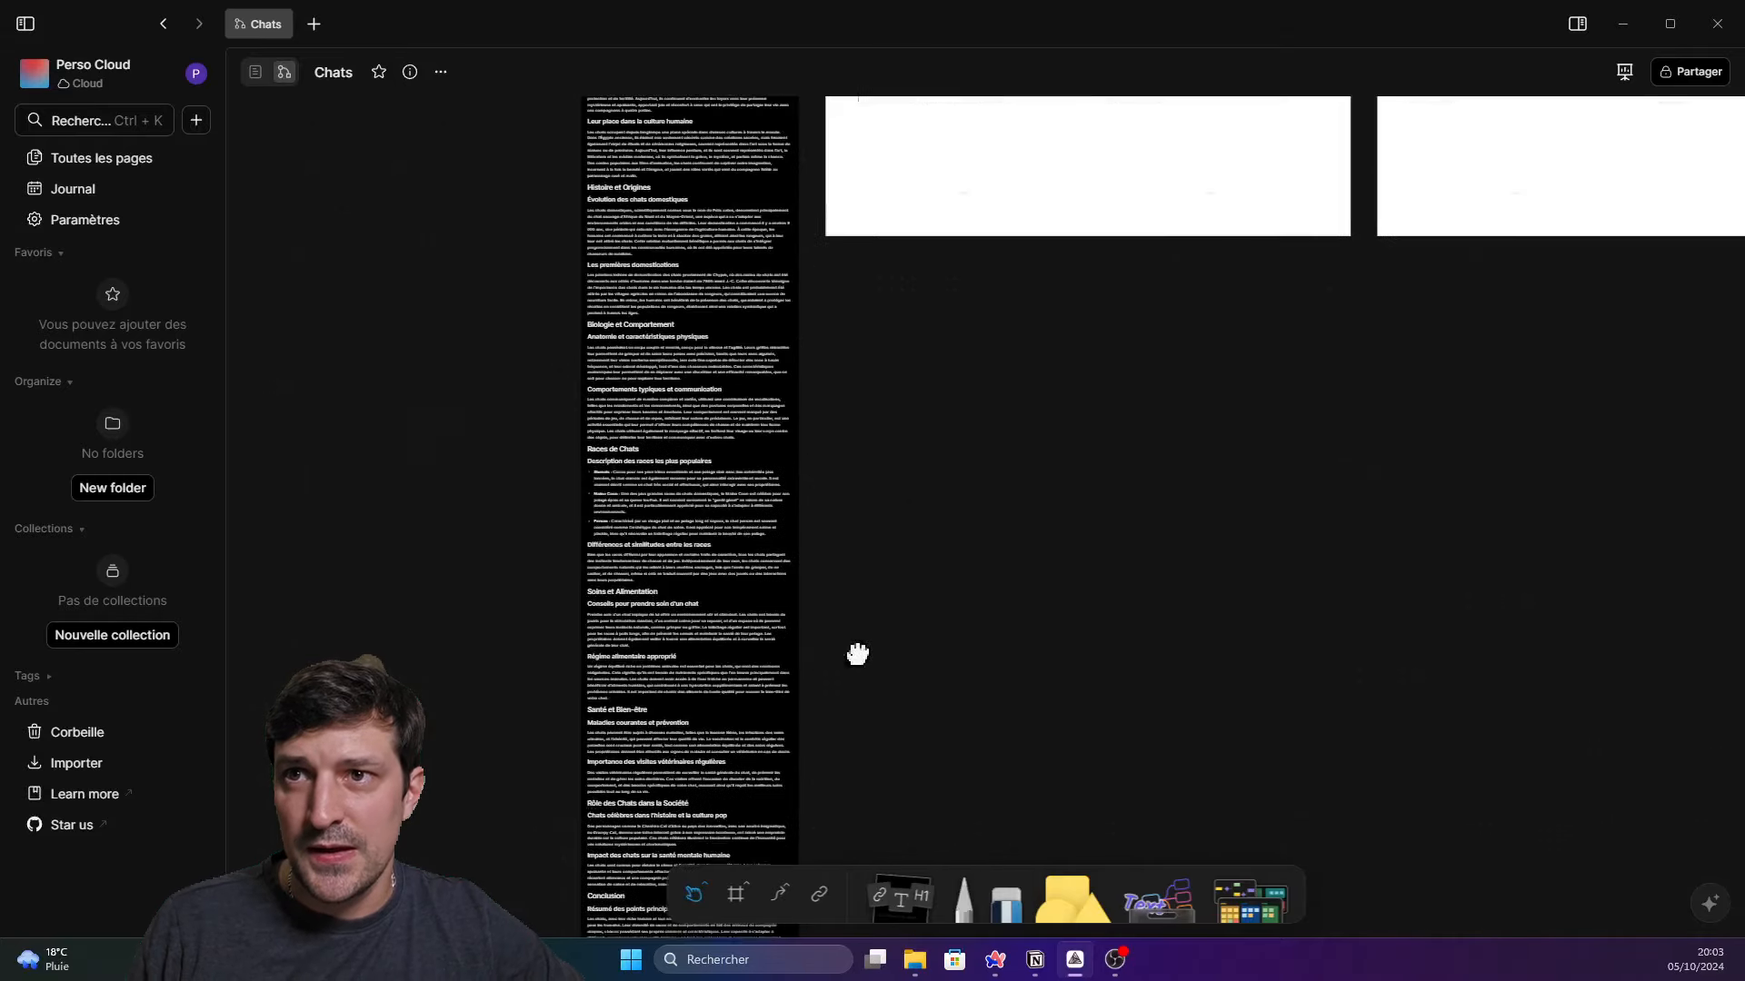
drag(1090, 497, 783, 612)
drag(910, 680, 834, 717)
drag(574, 525, 868, 688)
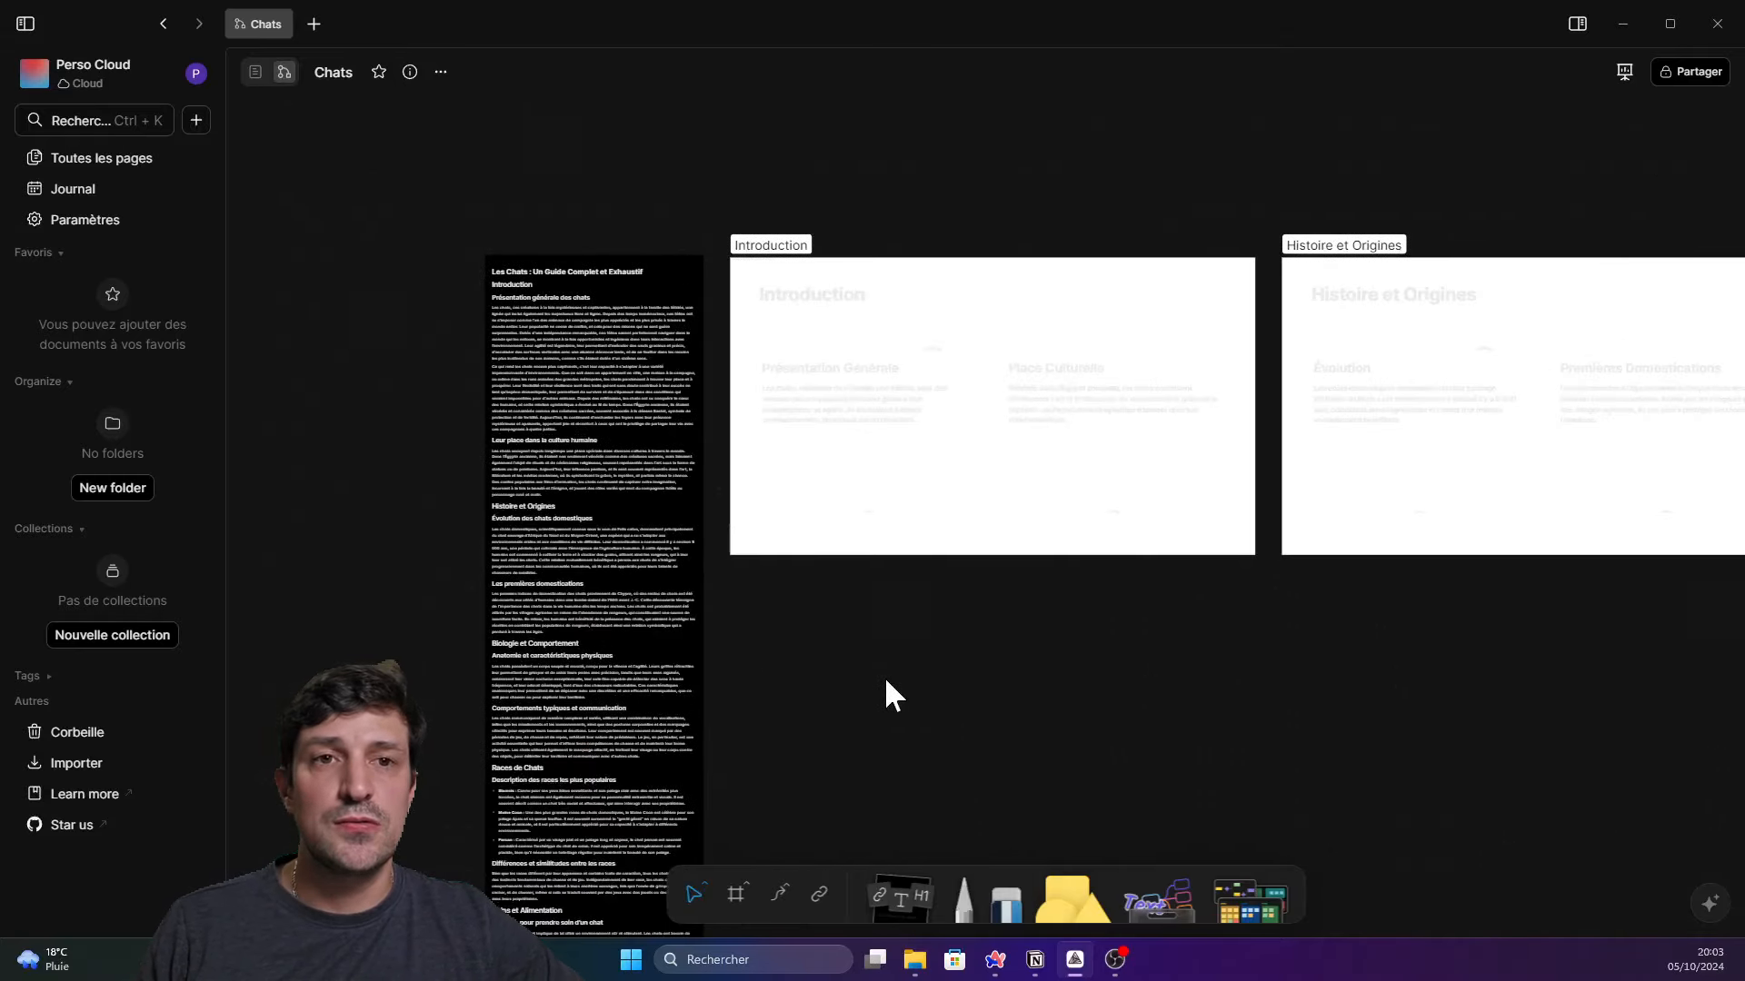
scroll(559, 380, up, 3)
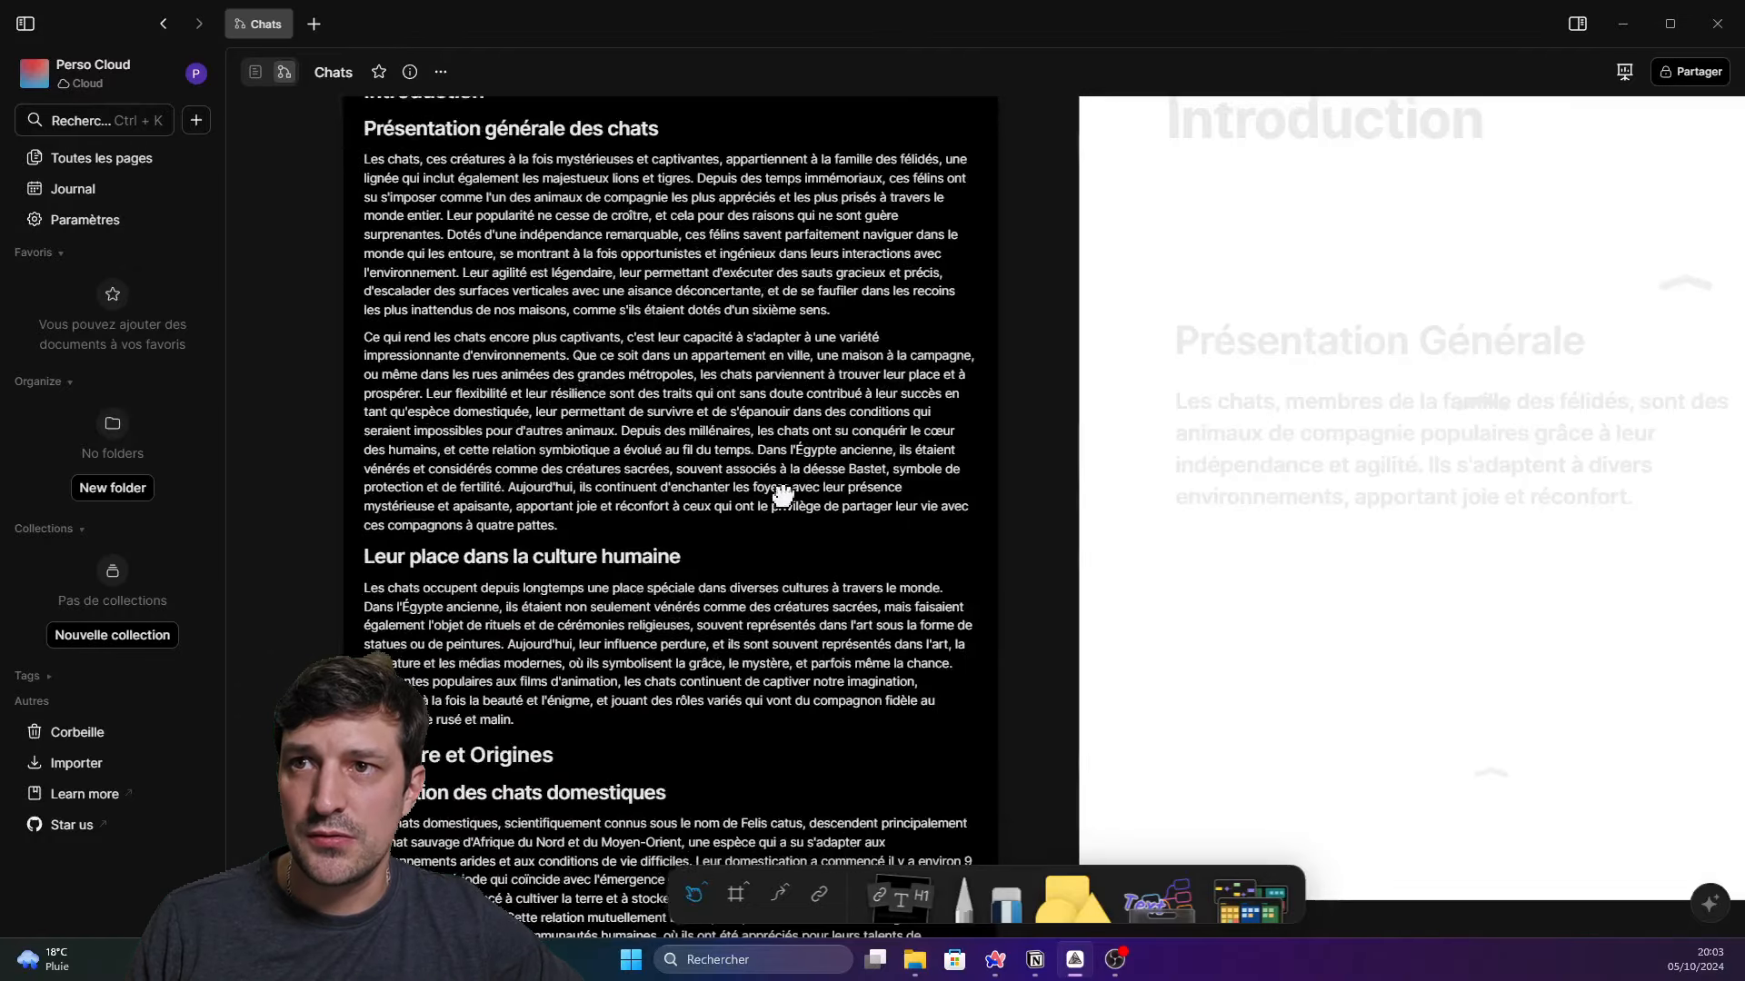
drag(782, 493, 888, 622)
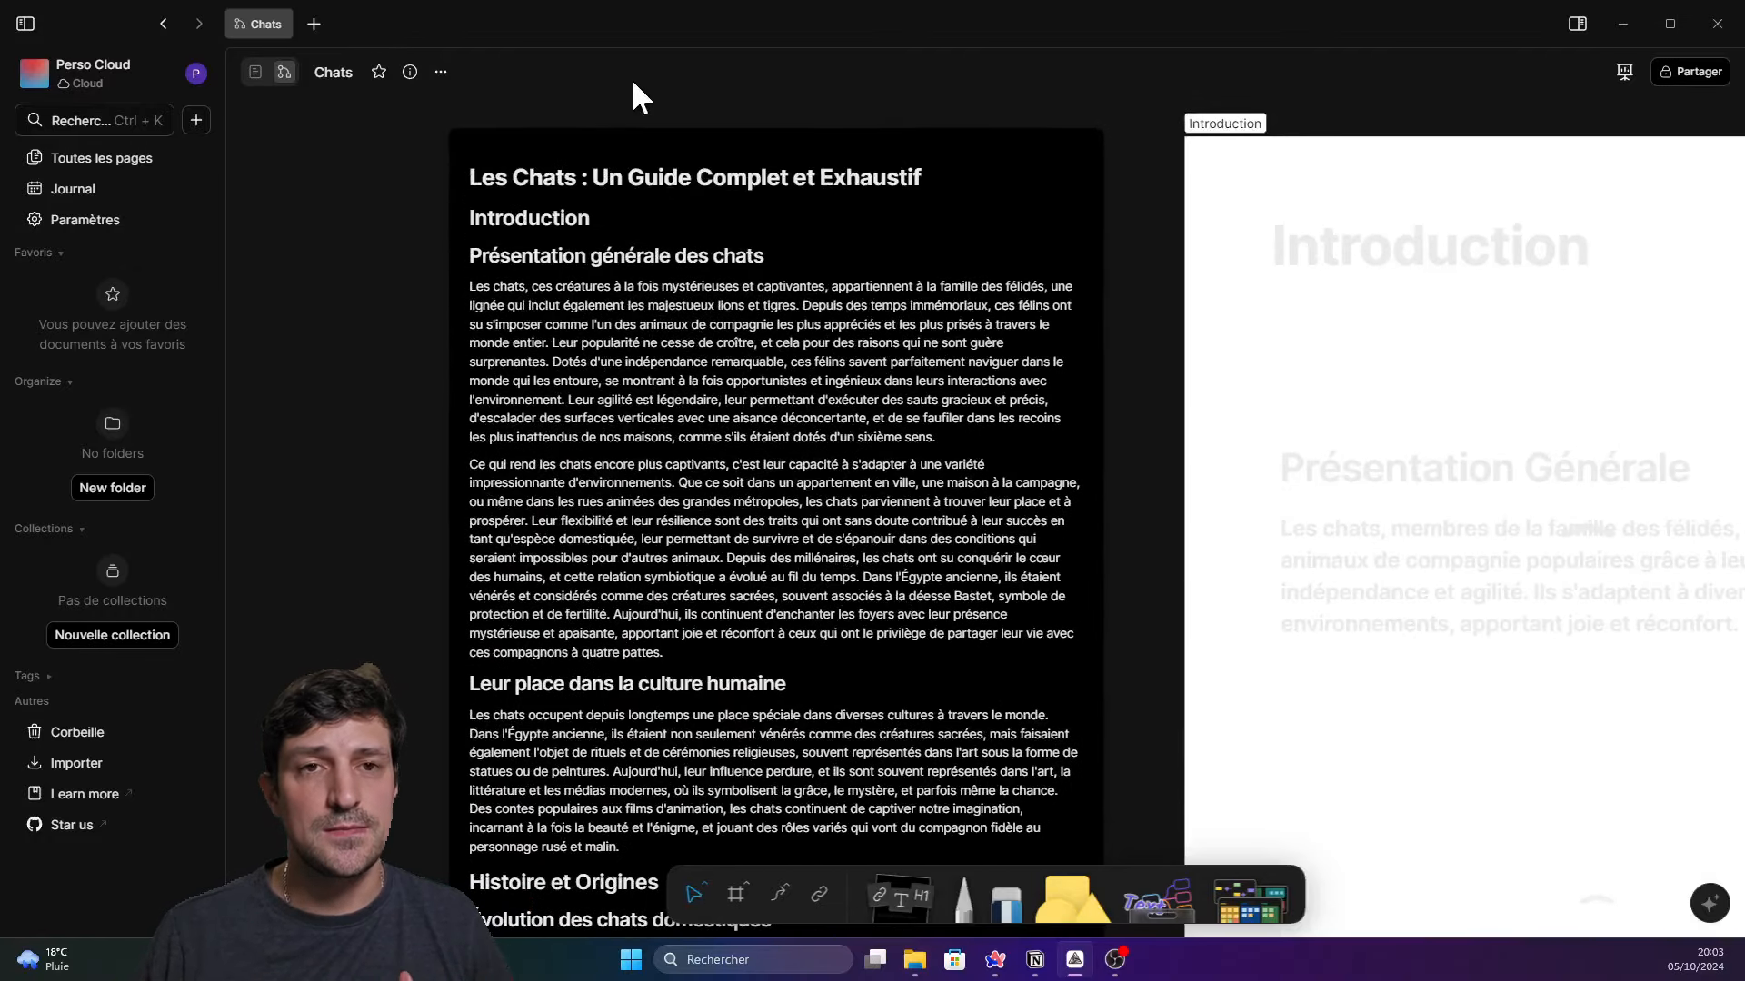